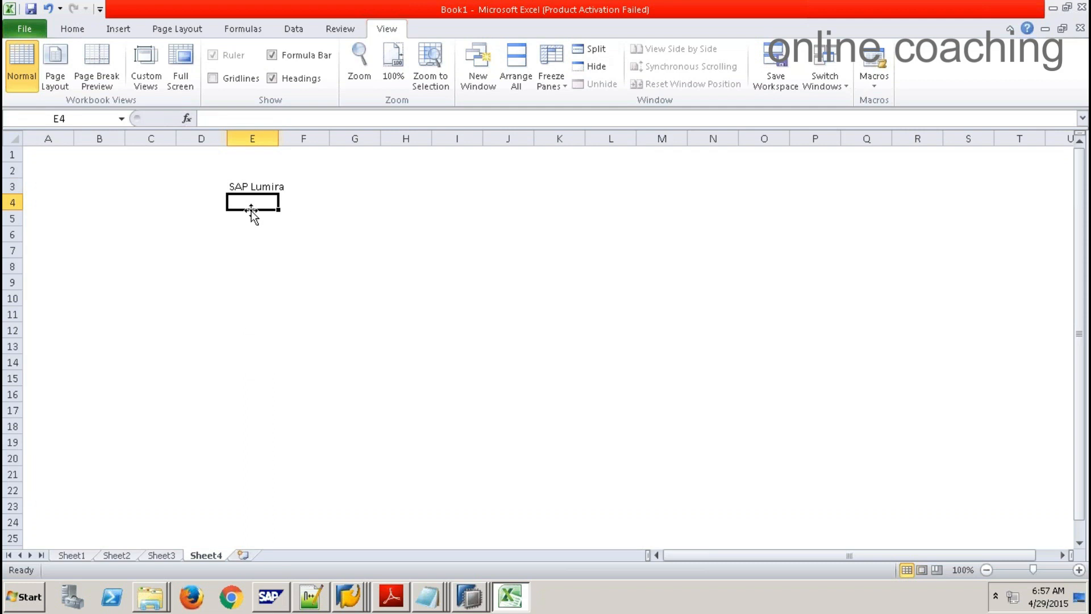
Step: Enter 'OLAP Analysis for Excel' in cell E4 below SAP Lumira
text(Analysis fo)
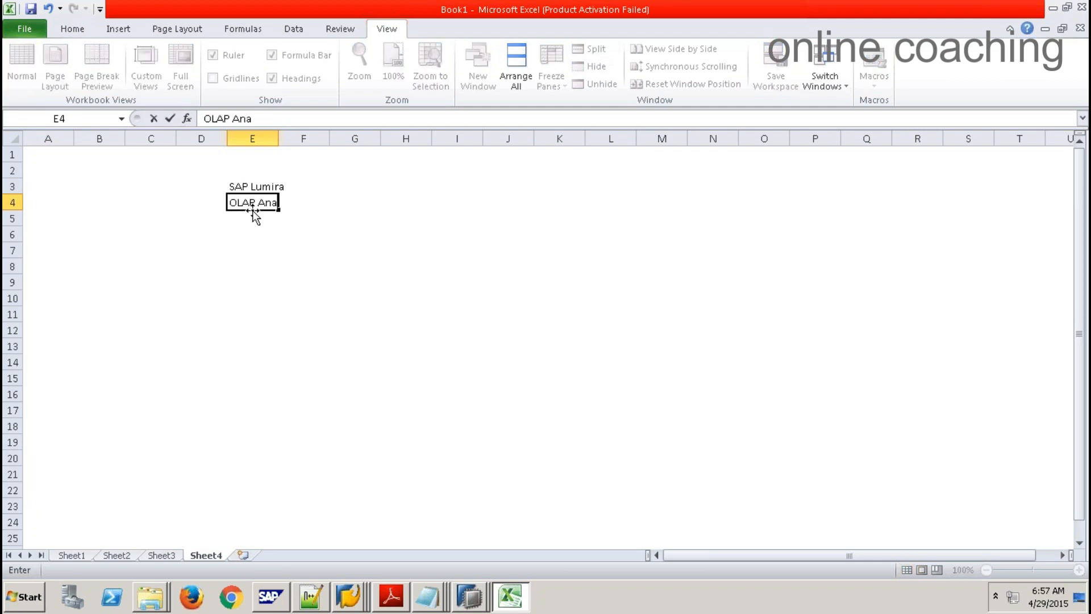
text(r Excel)
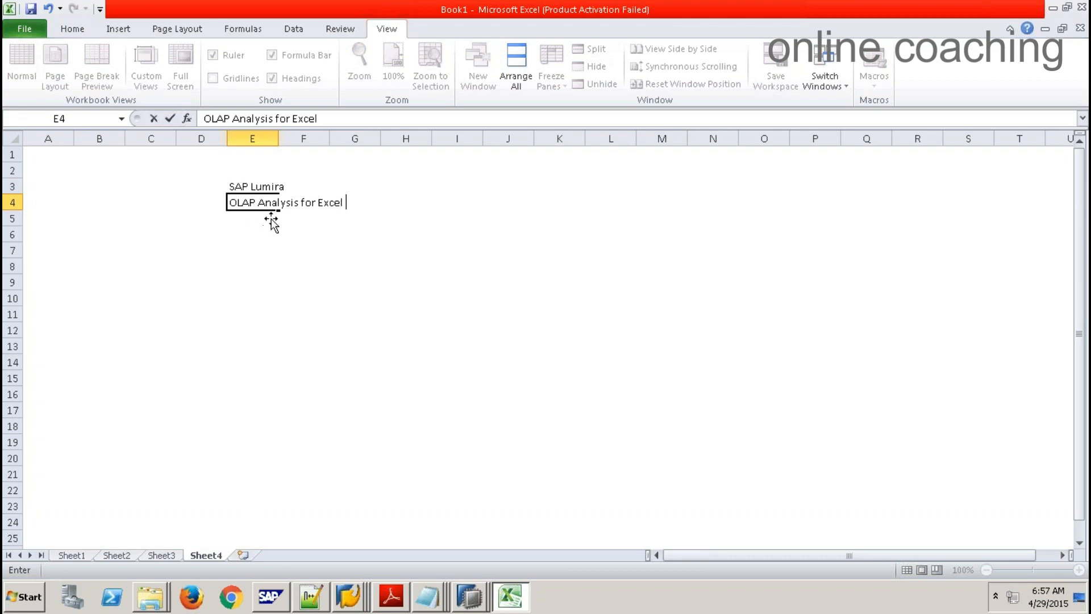
click(310, 249)
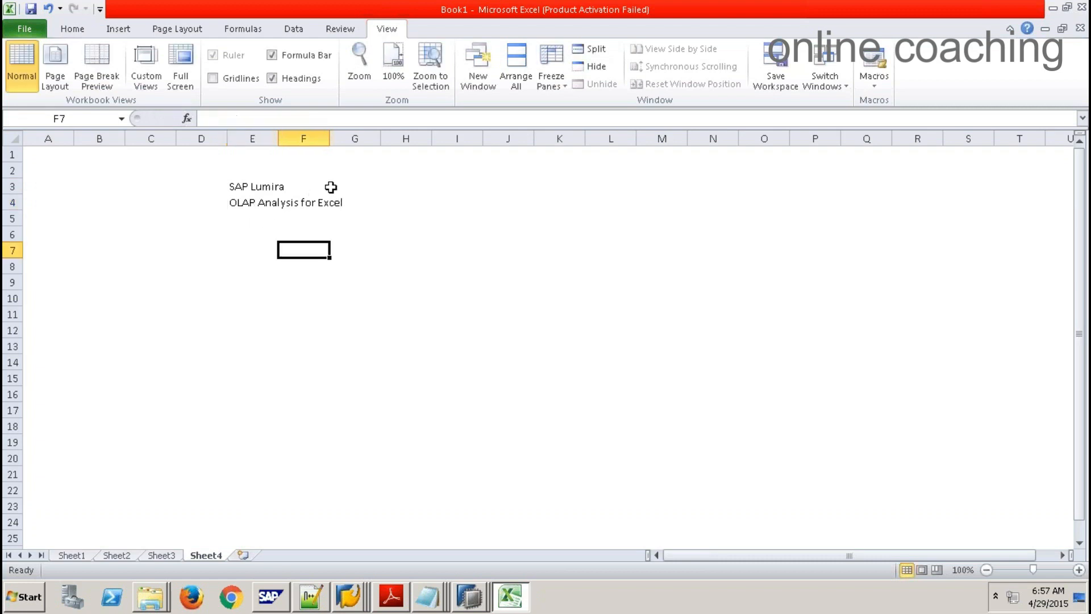
click(333, 186)
Step: Put an outside border around E3:G4
click(249, 185)
drag(285, 192, 343, 205)
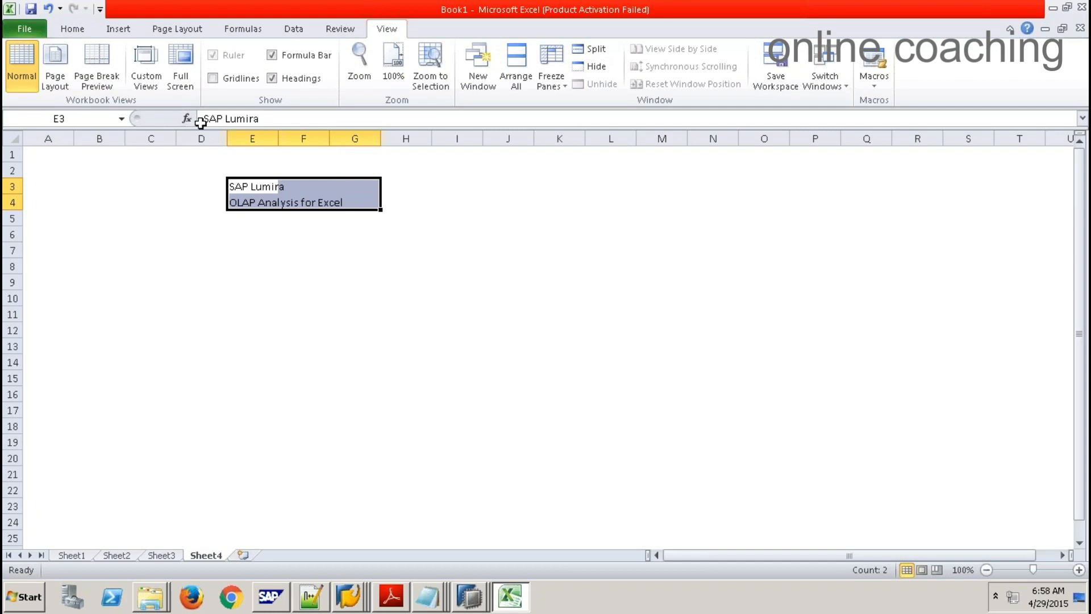
click(81, 32)
click(207, 79)
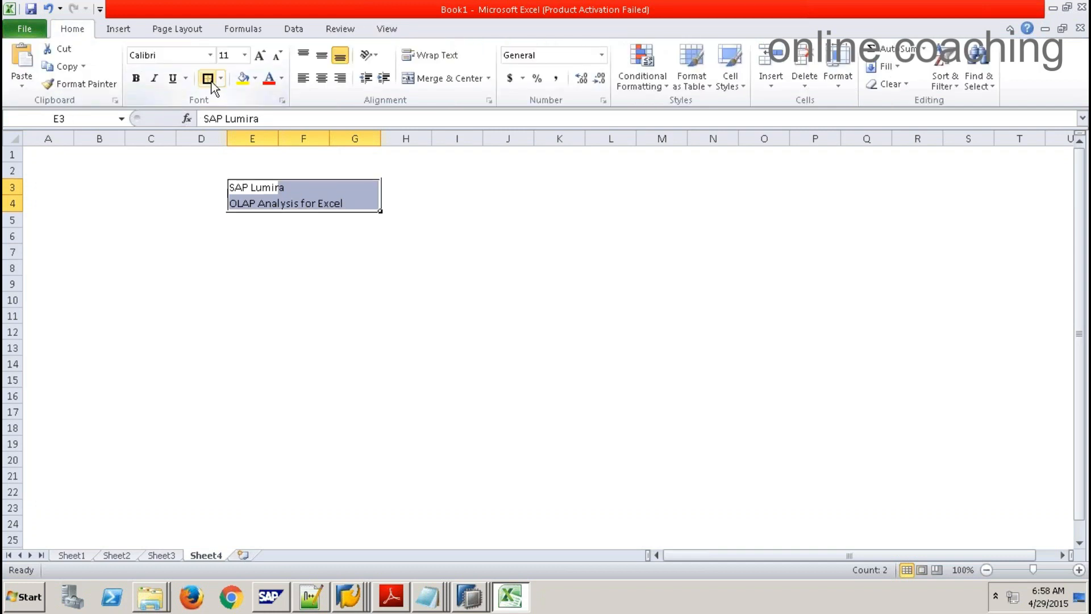
Step: Select cell J3 for a new heading
click(424, 189)
drag(510, 197, 507, 192)
click(501, 188)
Step: Type the heading 'Self Servicing Tools' into J3, correcting the typo
text(Selft)
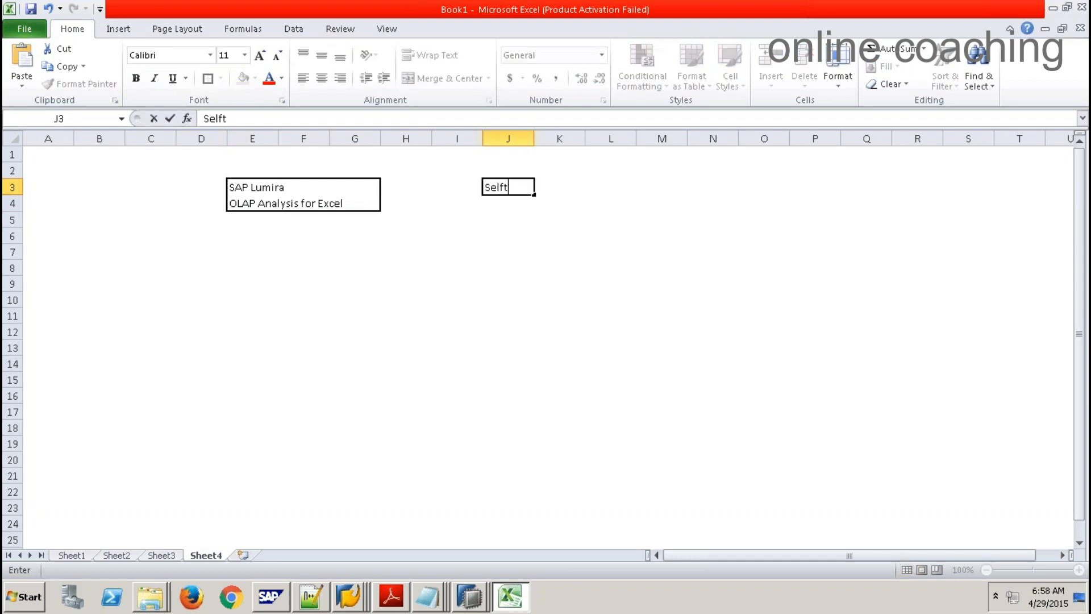
key(BackSpace)
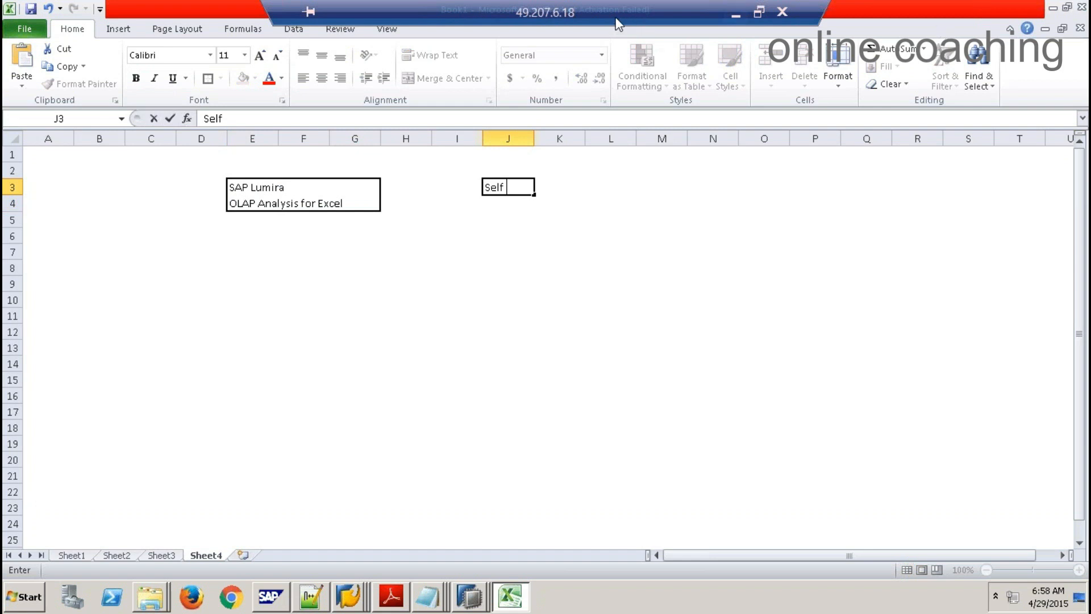
click(812, 116)
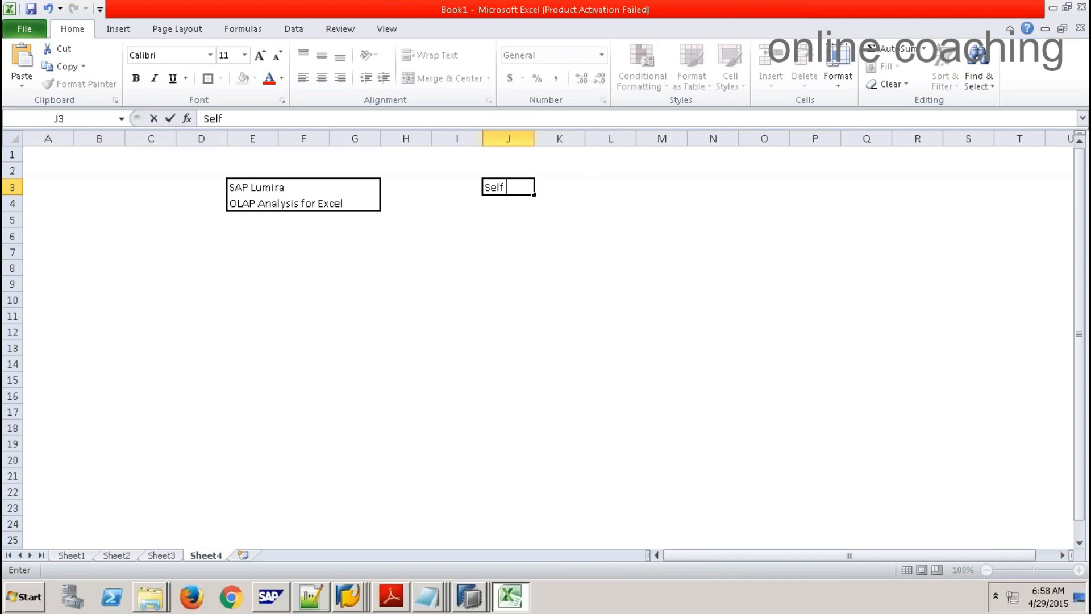
click(531, 234)
double_click(523, 188)
text(Servicing )
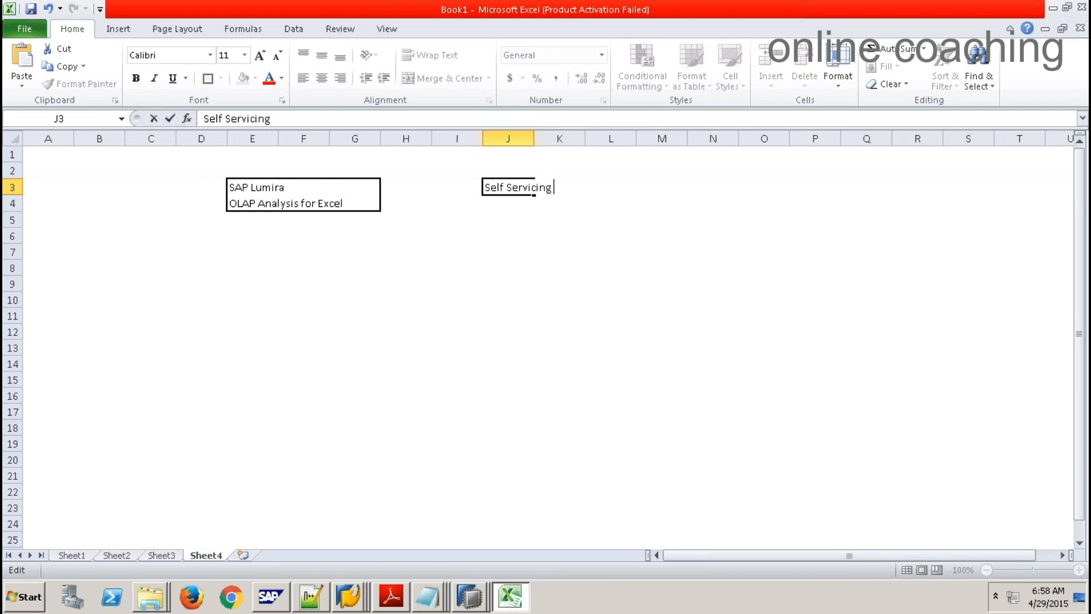
text(Tools)
click(500, 252)
Step: Select the heading across J3 to L3, then clear the selection
drag(499, 185, 571, 186)
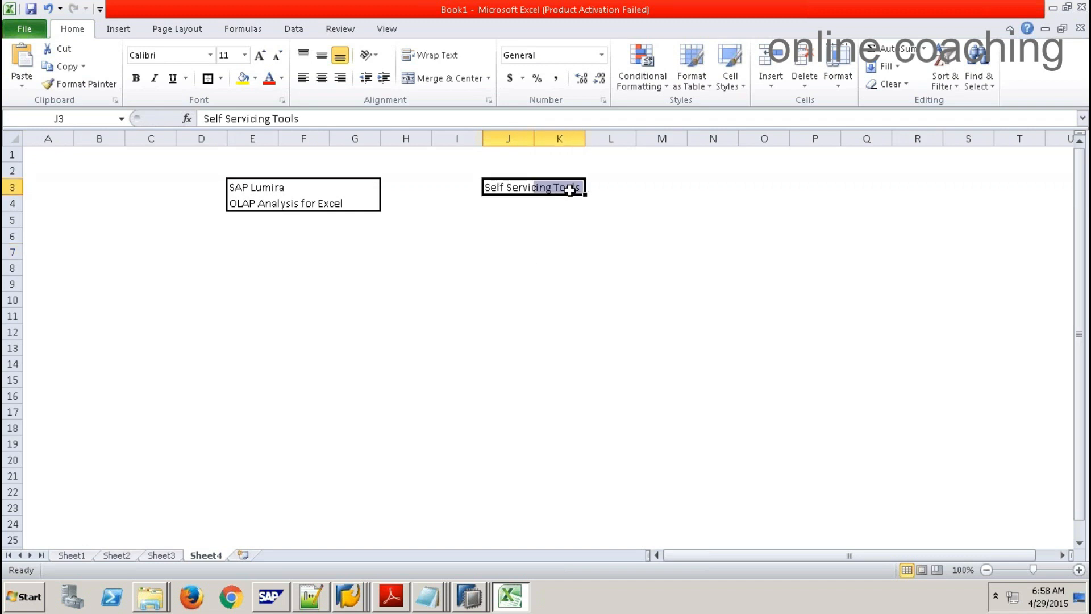
click(513, 233)
drag(496, 193, 621, 186)
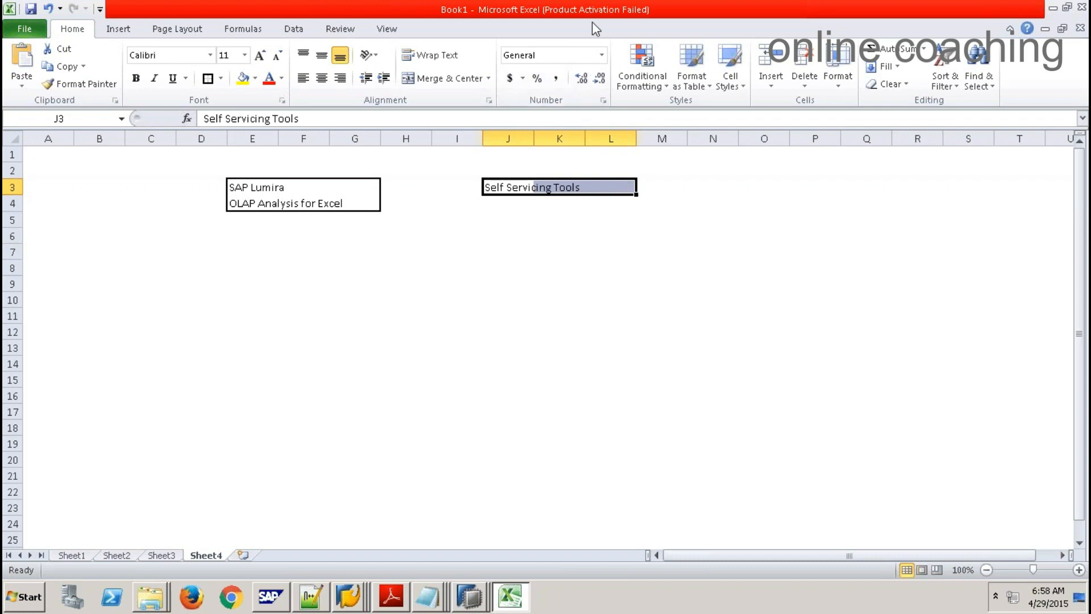
click(493, 201)
click(492, 221)
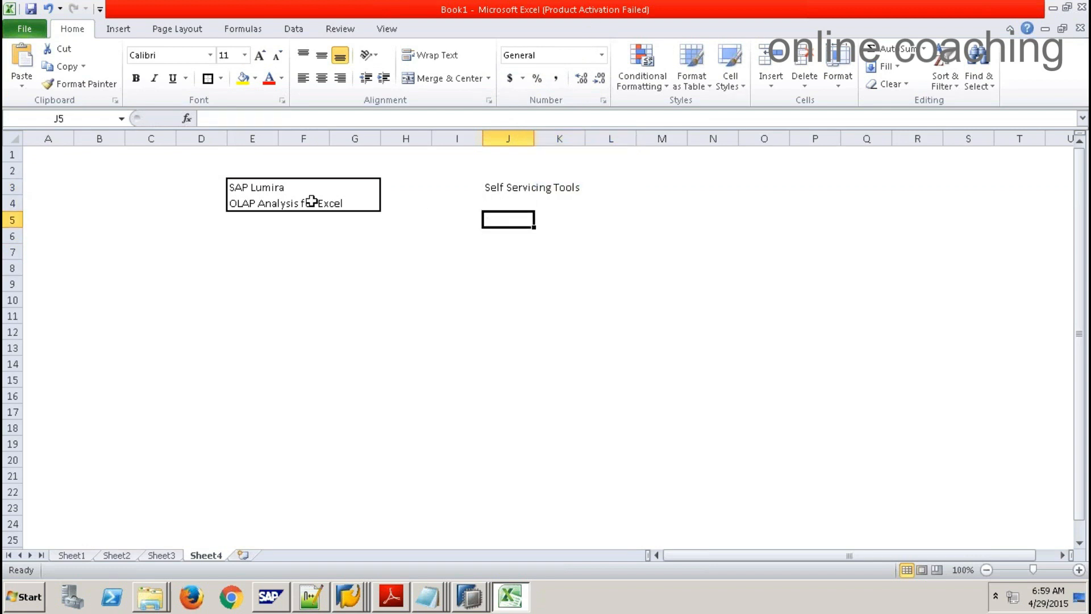
click(262, 206)
drag(268, 204, 360, 204)
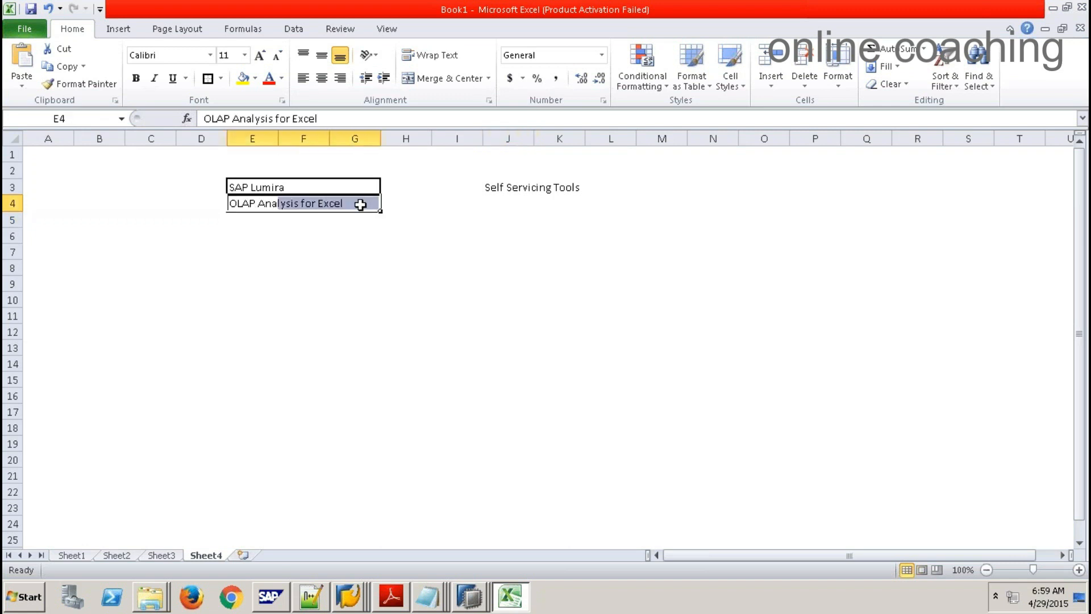
drag(237, 185, 366, 186)
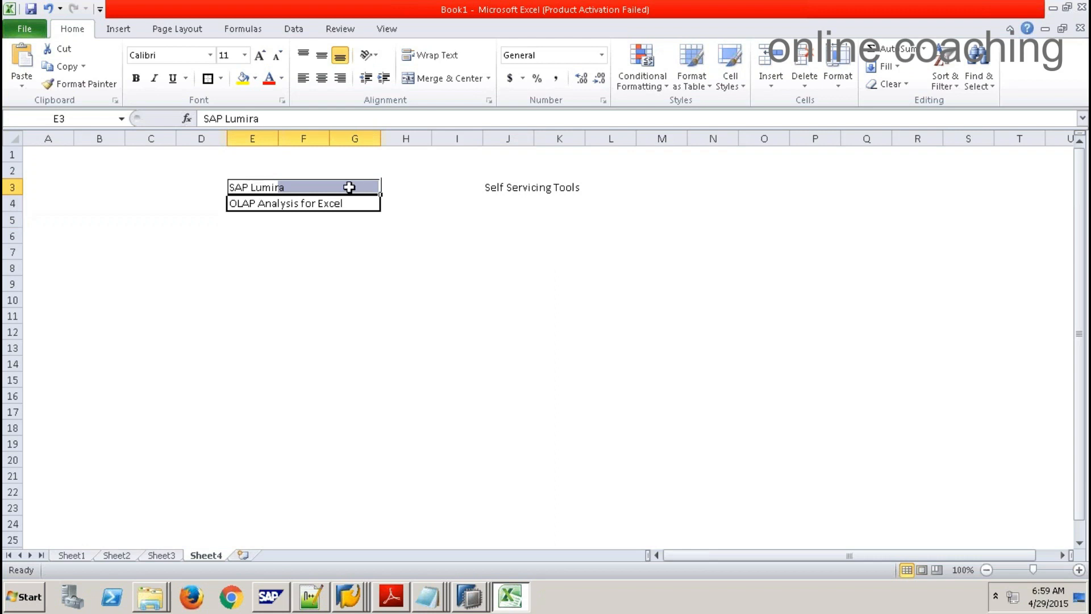
drag(254, 186, 357, 210)
drag(503, 187, 600, 188)
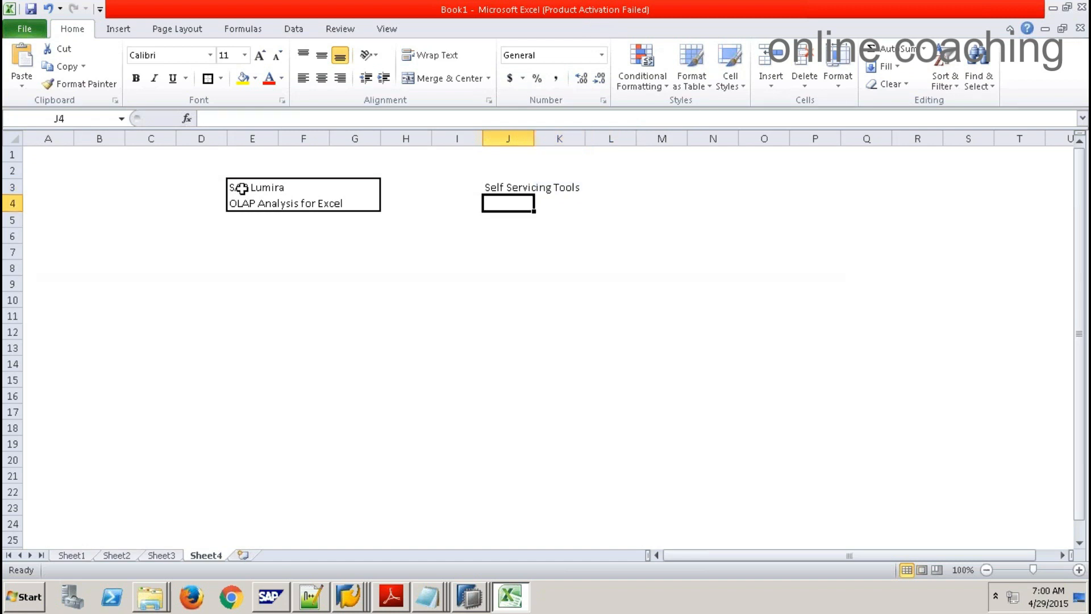
click(243, 188)
drag(280, 187, 364, 186)
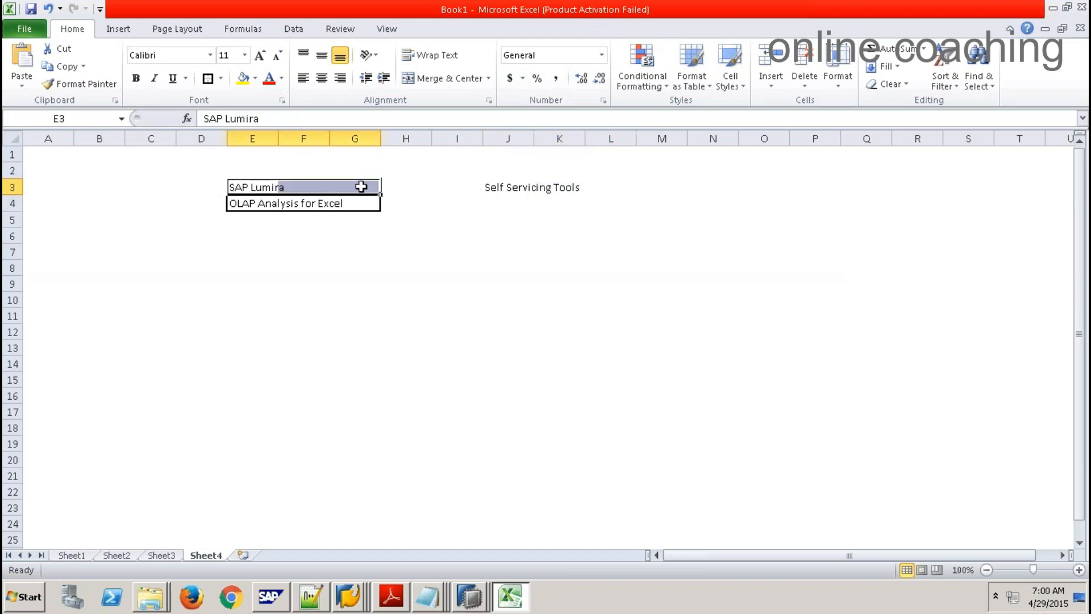
drag(252, 191, 376, 189)
drag(244, 204, 370, 204)
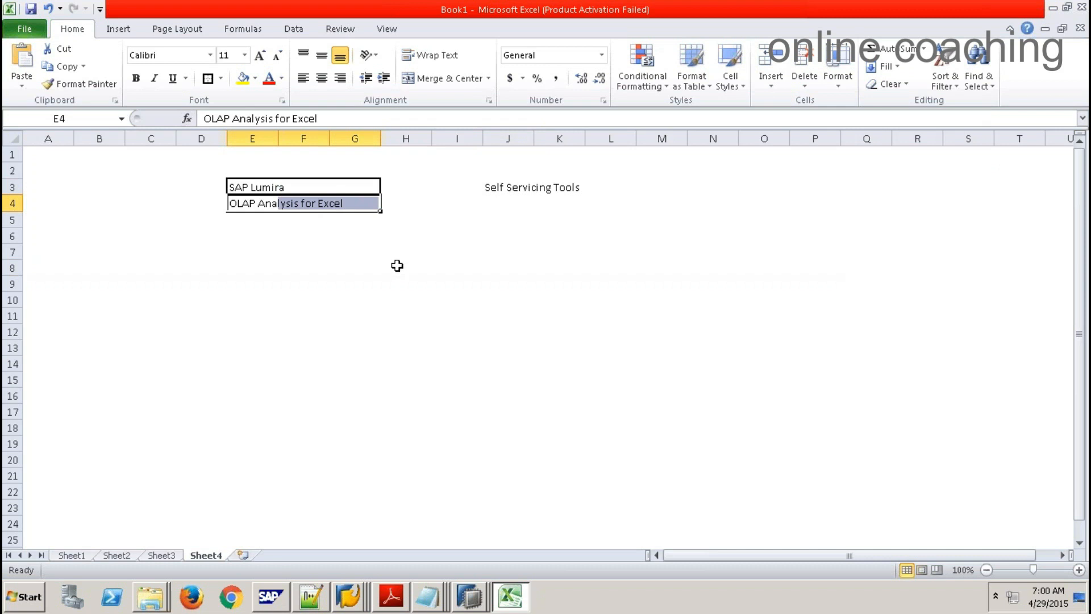
drag(249, 188, 365, 189)
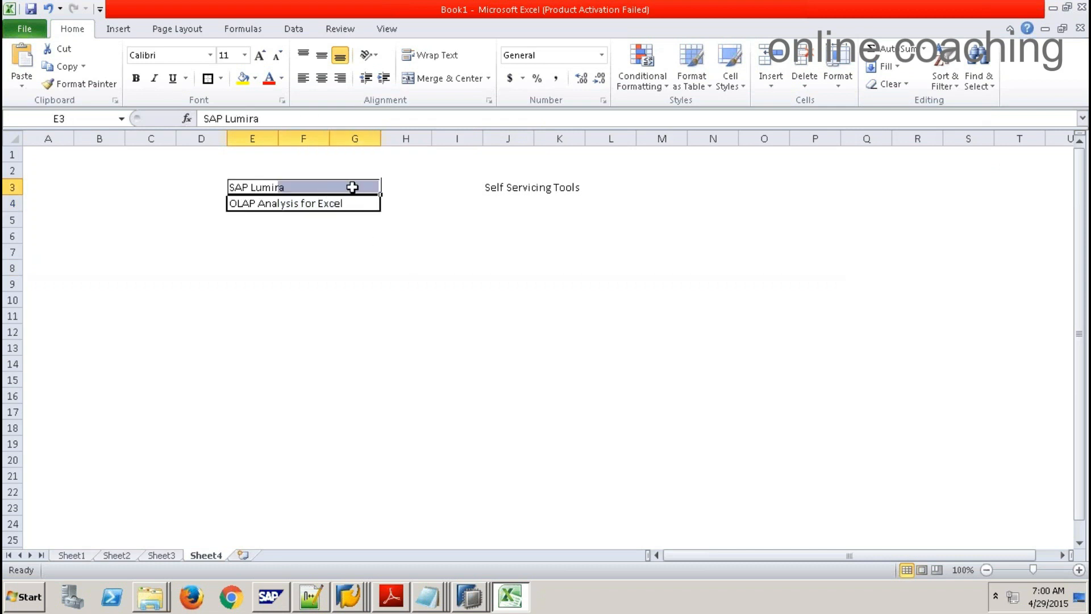
click(264, 187)
drag(279, 187, 366, 183)
Step: Enter 'SAP Lumira Client Tool' in G12 and box G12:I12 with an outside border
click(376, 326)
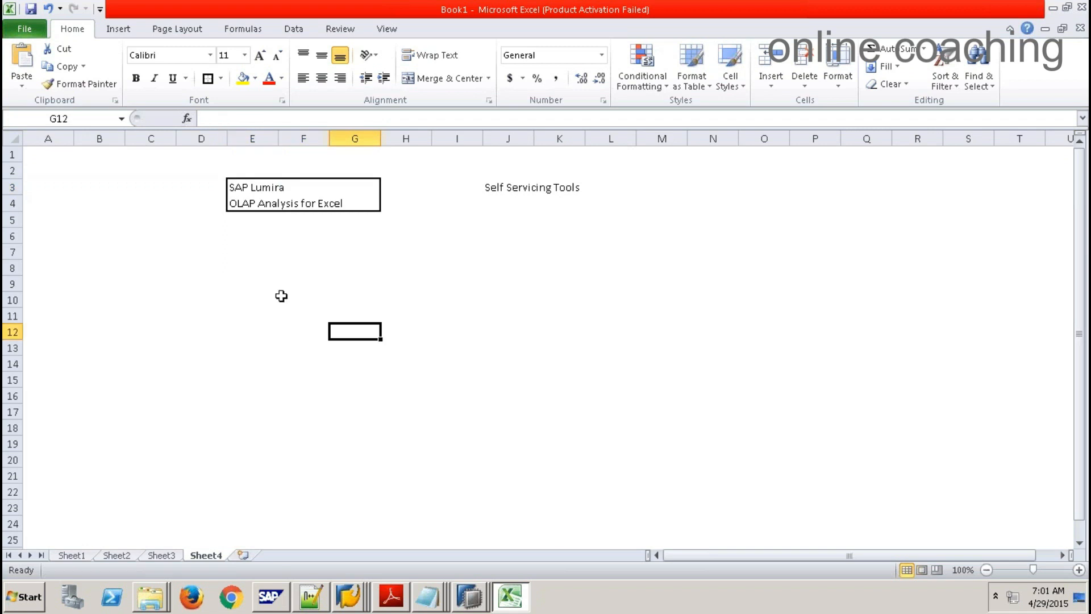
text(SAP Lu)
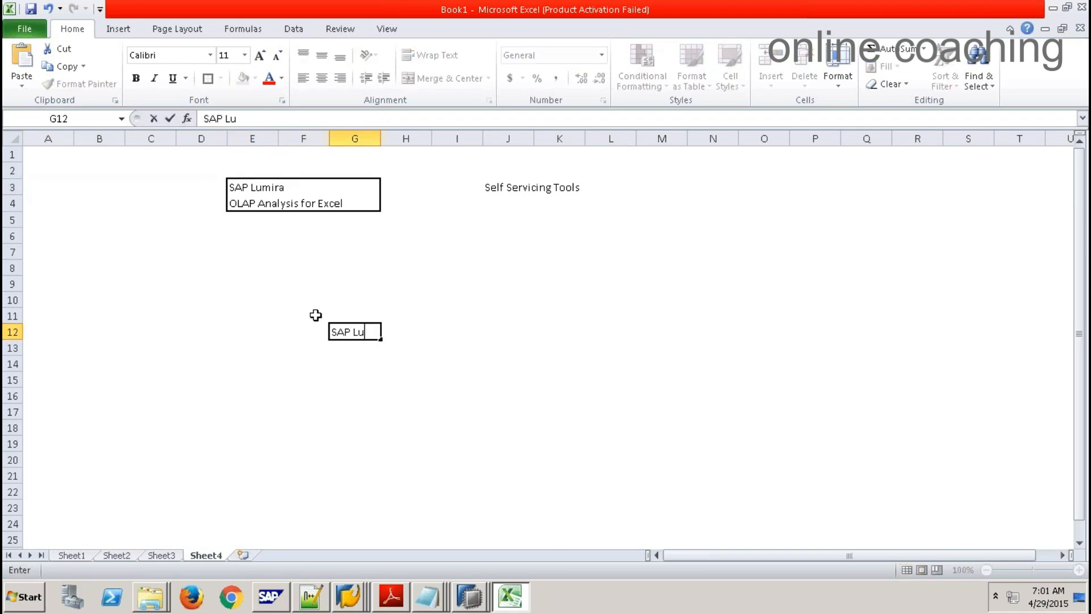
text(mira Client)
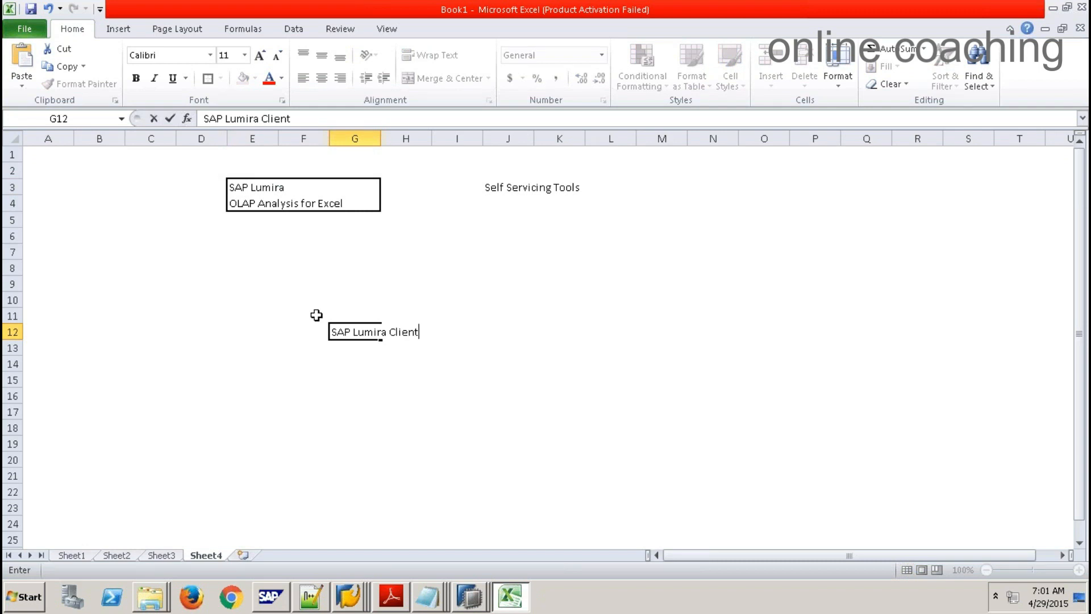
text( Tool)
drag(404, 427, 405, 412)
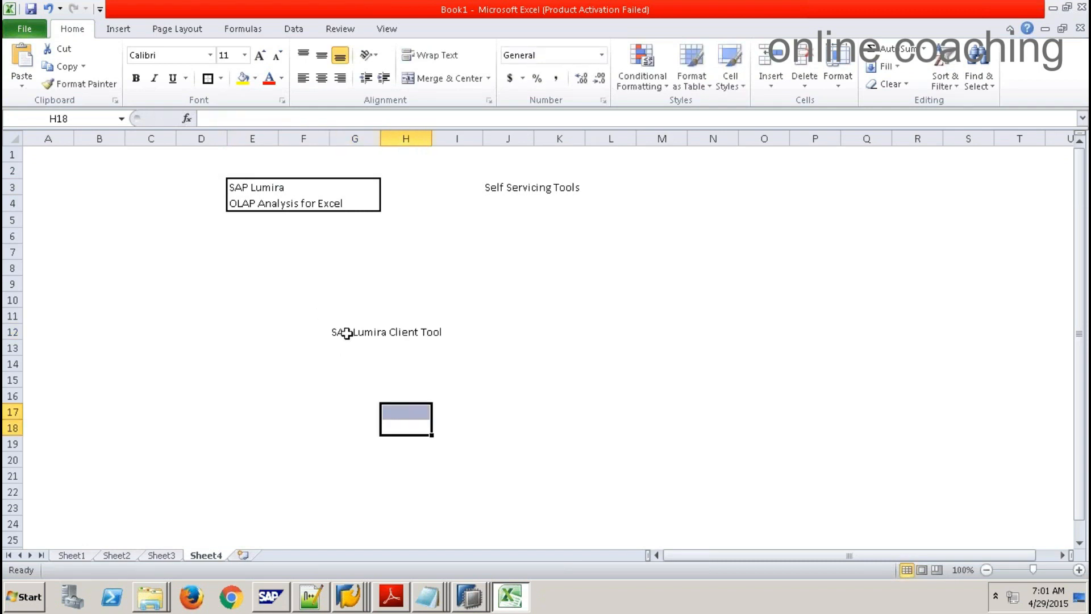
drag(359, 334, 427, 333)
click(400, 335)
drag(358, 335, 455, 329)
click(208, 78)
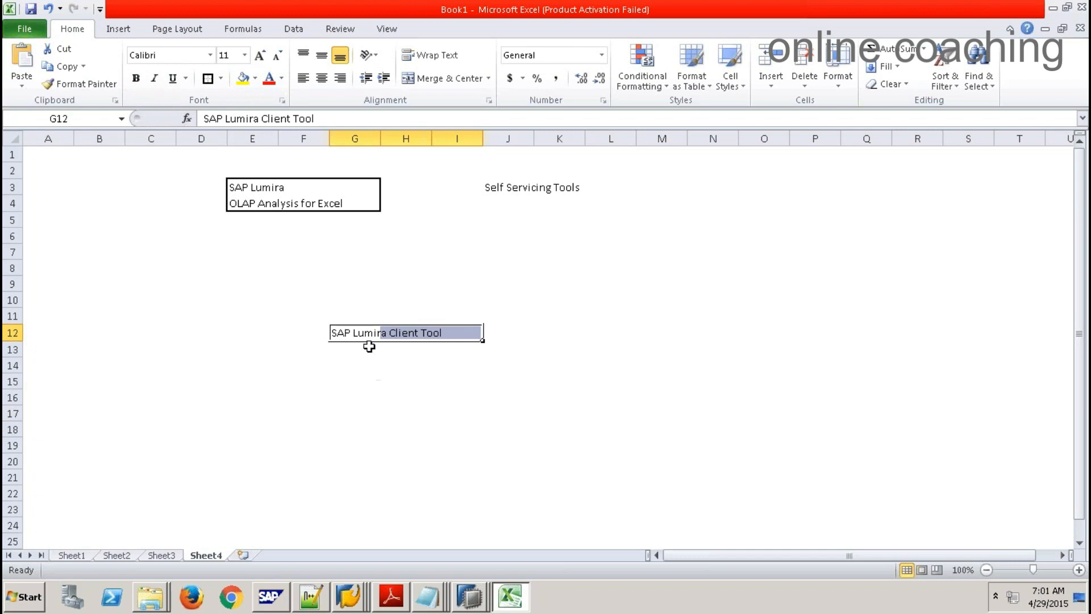
Step: Box G8:I8 and enter 'SAP Lumira Server ( BOE / SAP HANA Xs Engine)' in G8
click(379, 271)
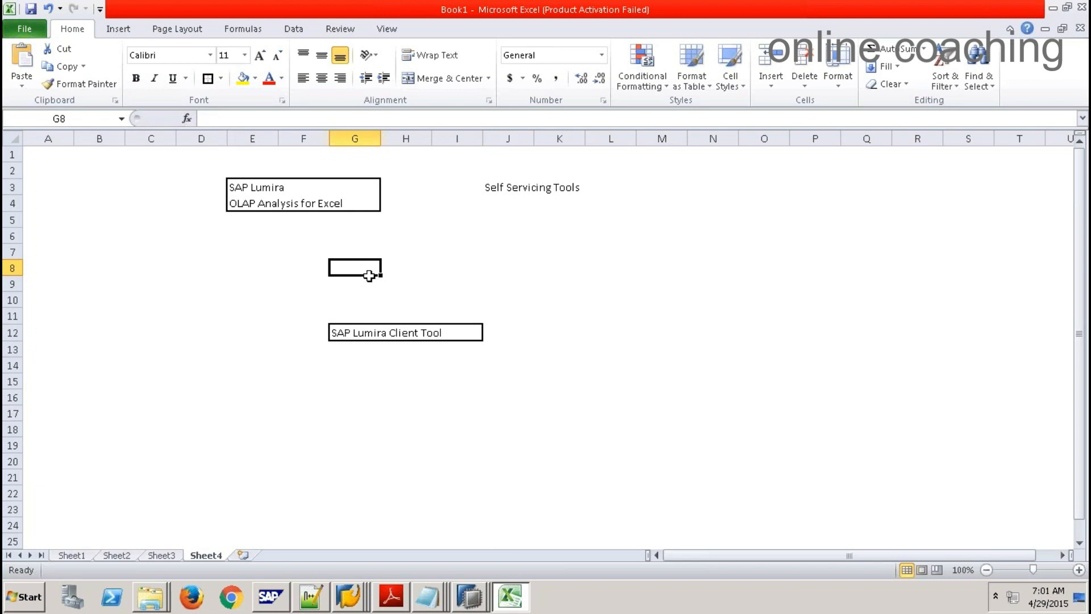
drag(360, 267, 452, 267)
click(206, 79)
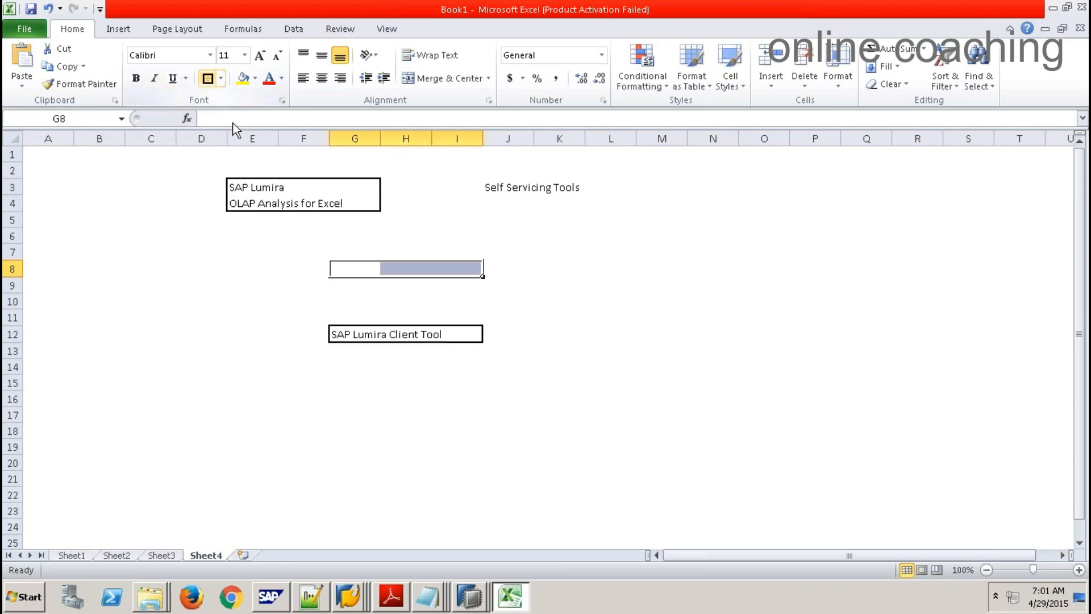
click(368, 274)
text(S)
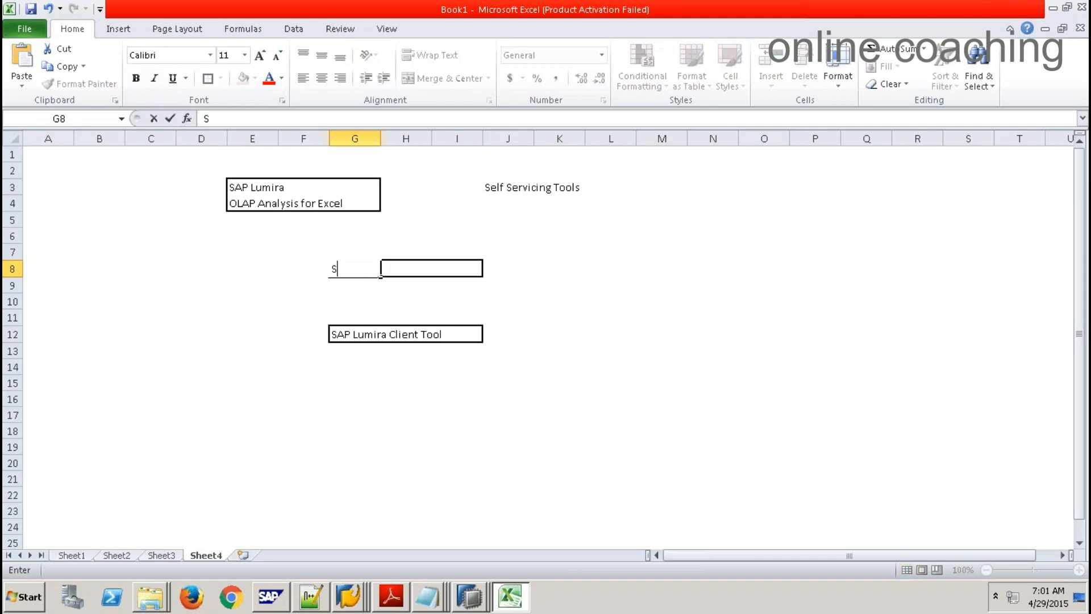
text(AP Lumira Server)
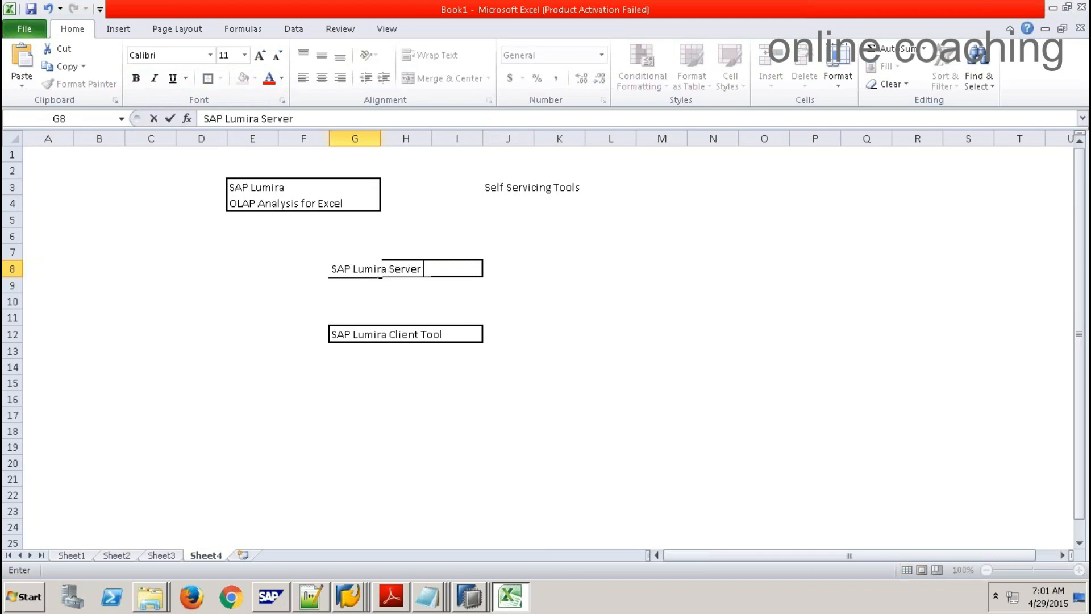
text( ( BOE /)
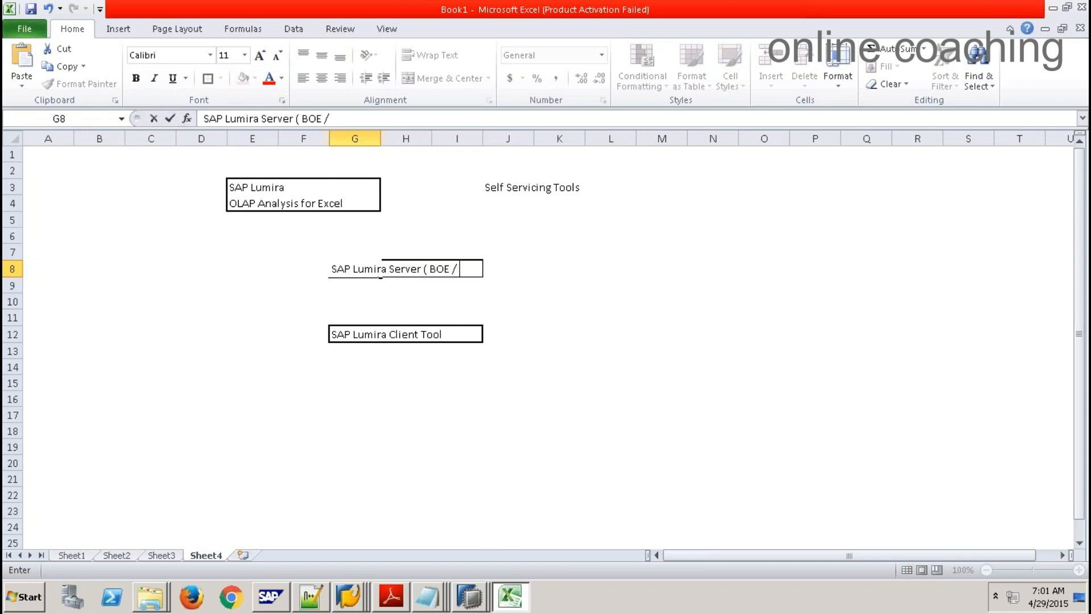
text( SAP HANA Xs)
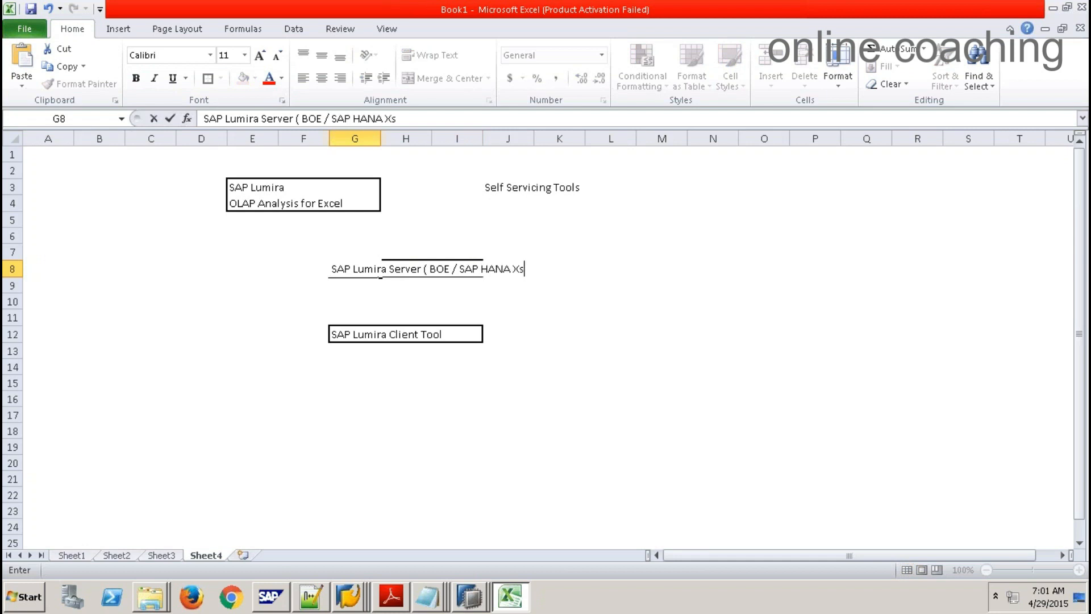
text( Engine))
click(588, 367)
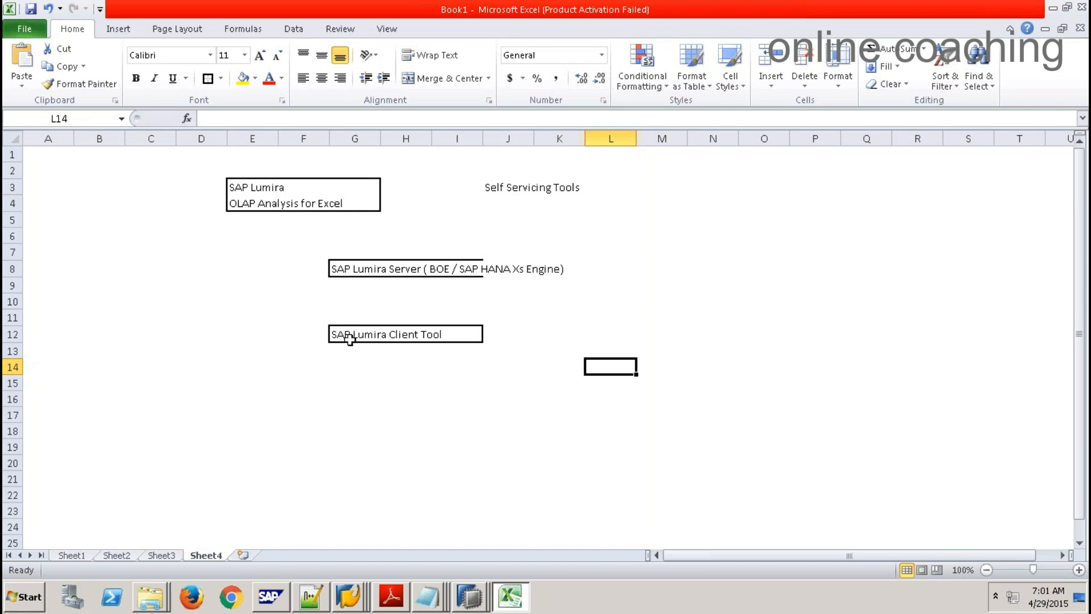
Step: Reselect the Client Tool range G12:I12, then select the server label in G8
drag(350, 334, 470, 331)
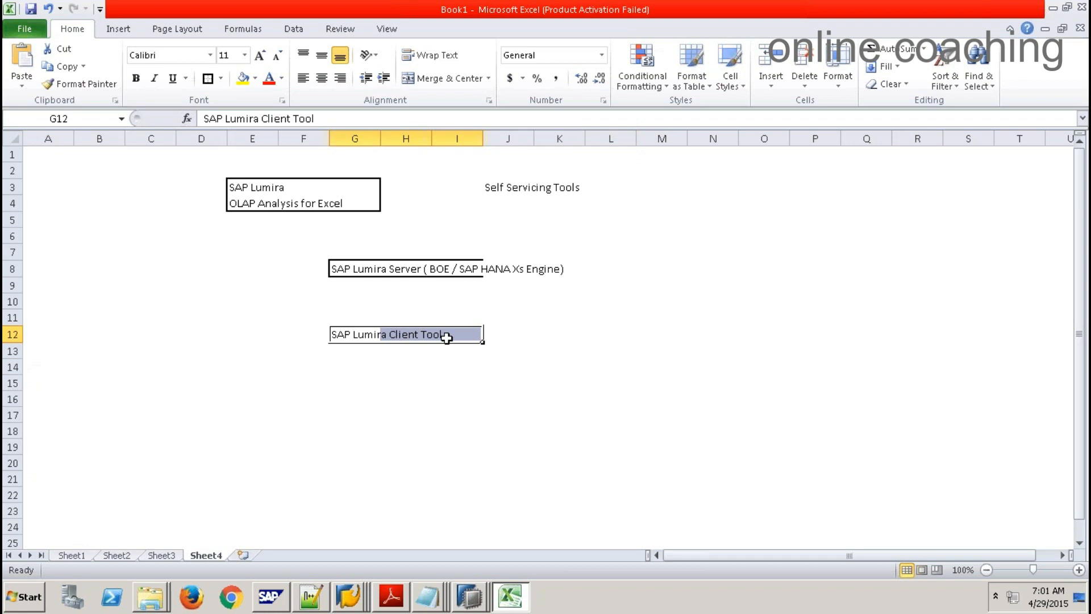
click(446, 336)
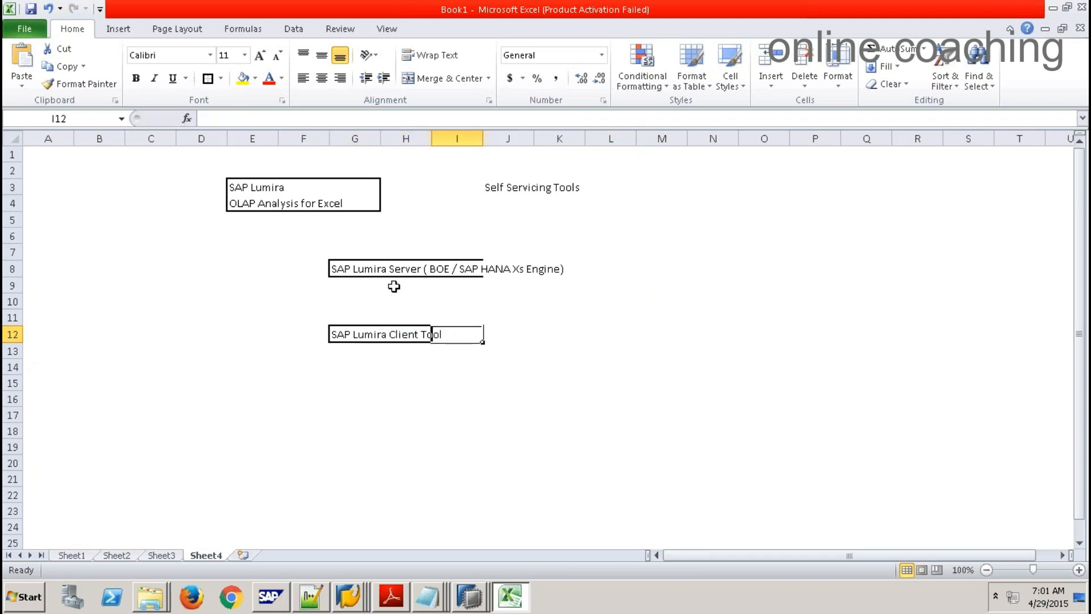
click(375, 268)
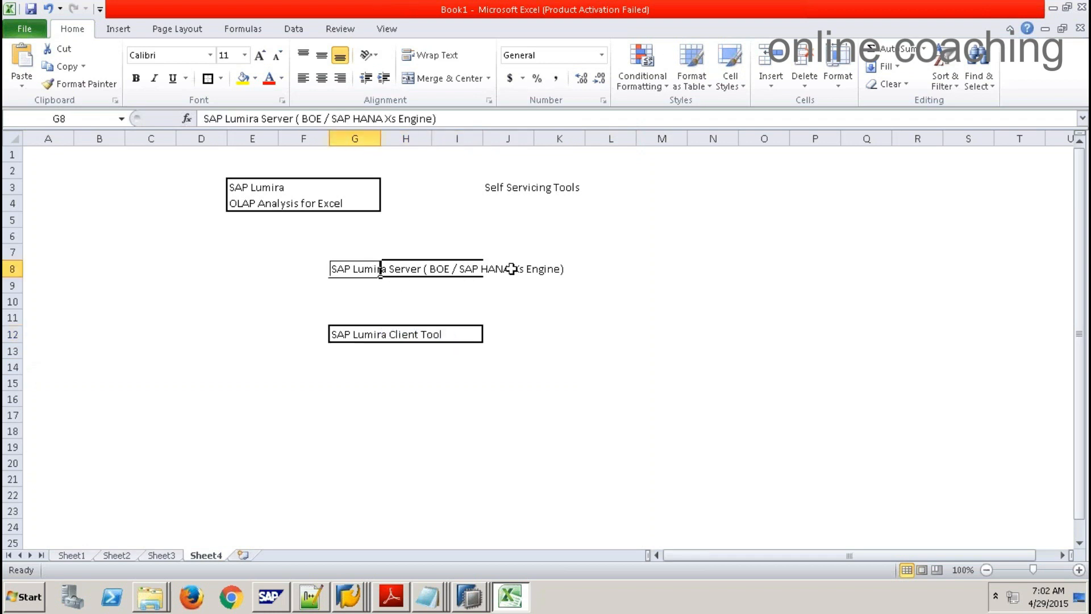
Step: Type 'launchpad running on XS Engine' into M8 beside the server box
click(646, 268)
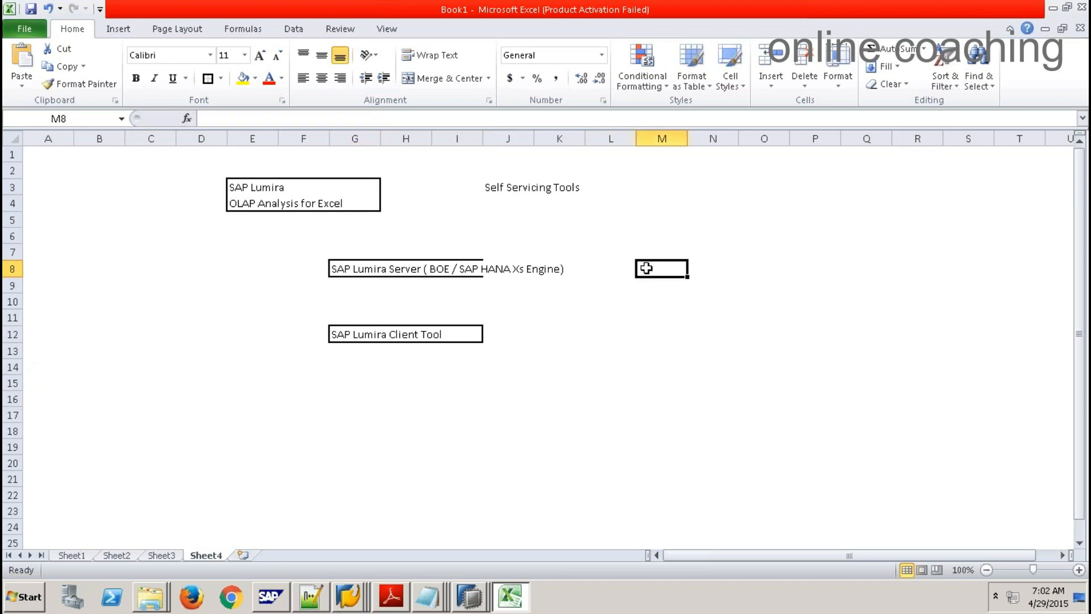
text(laun)
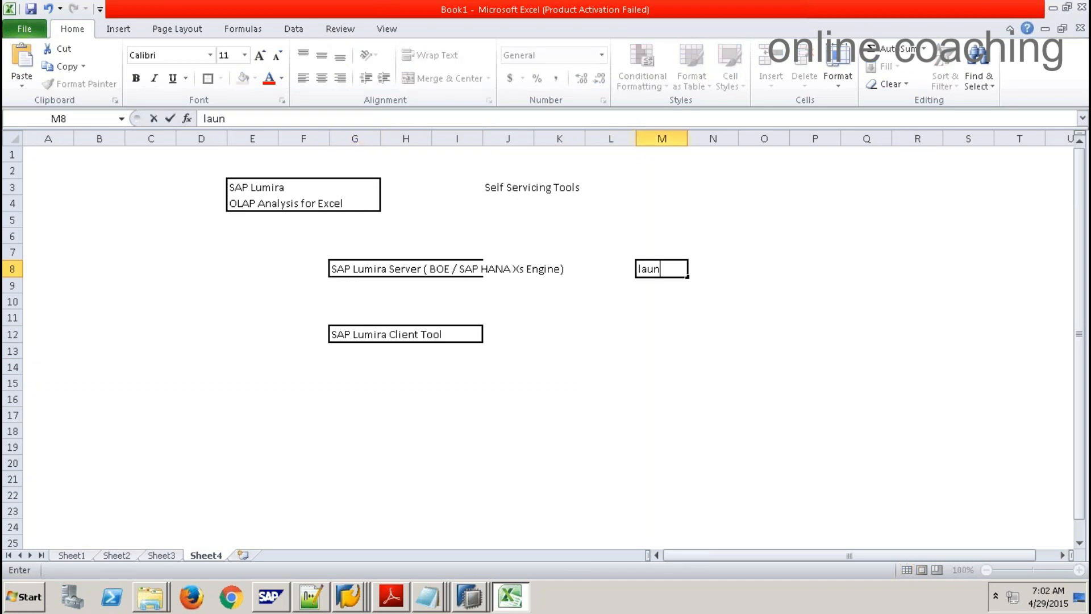
text(chpad running)
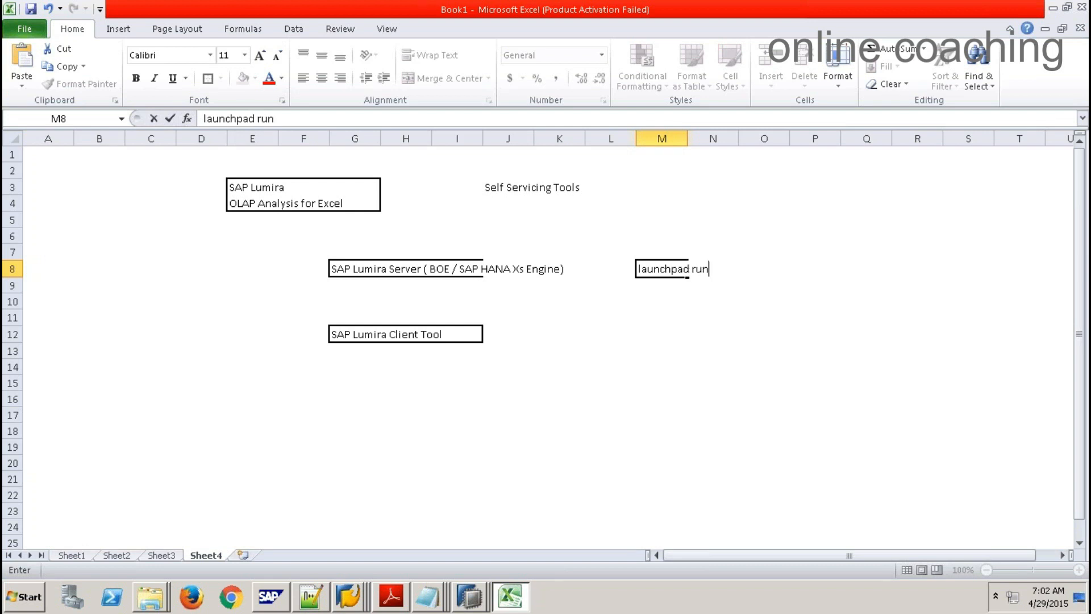
text(XS Engine)
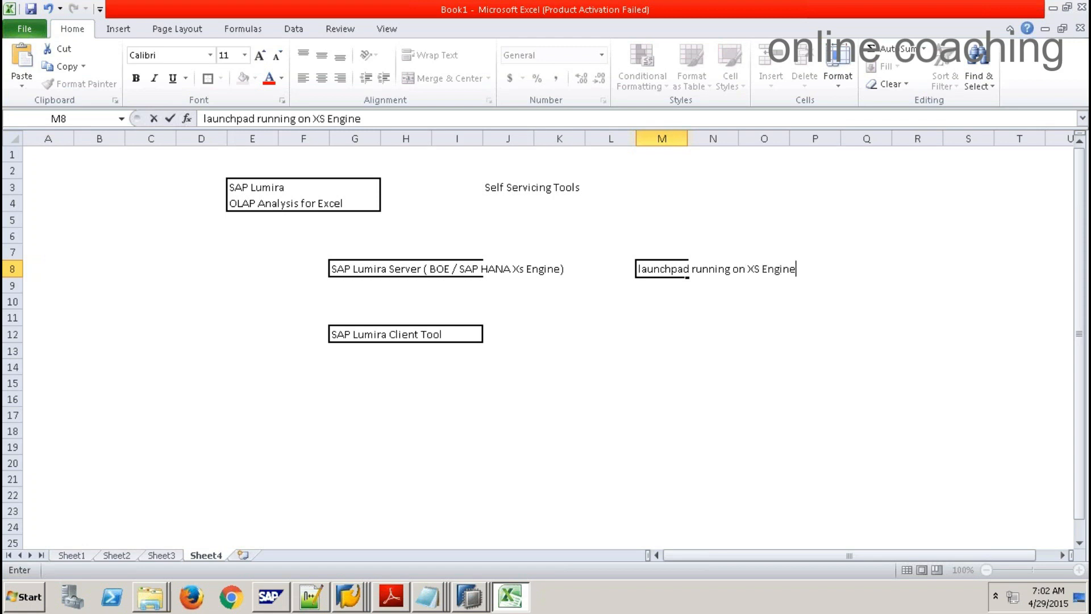
click(694, 352)
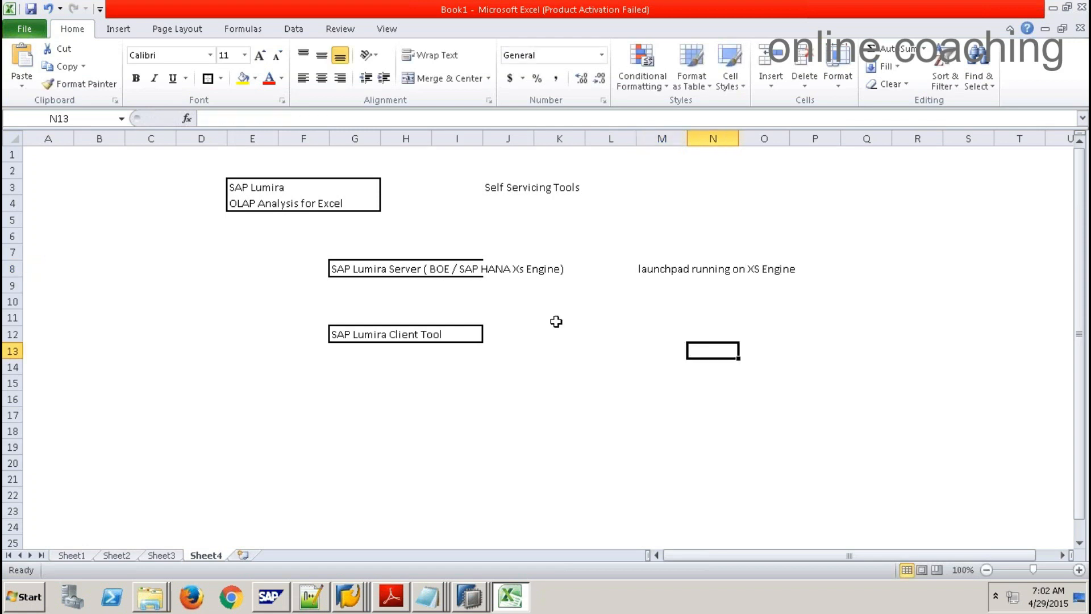
click(361, 332)
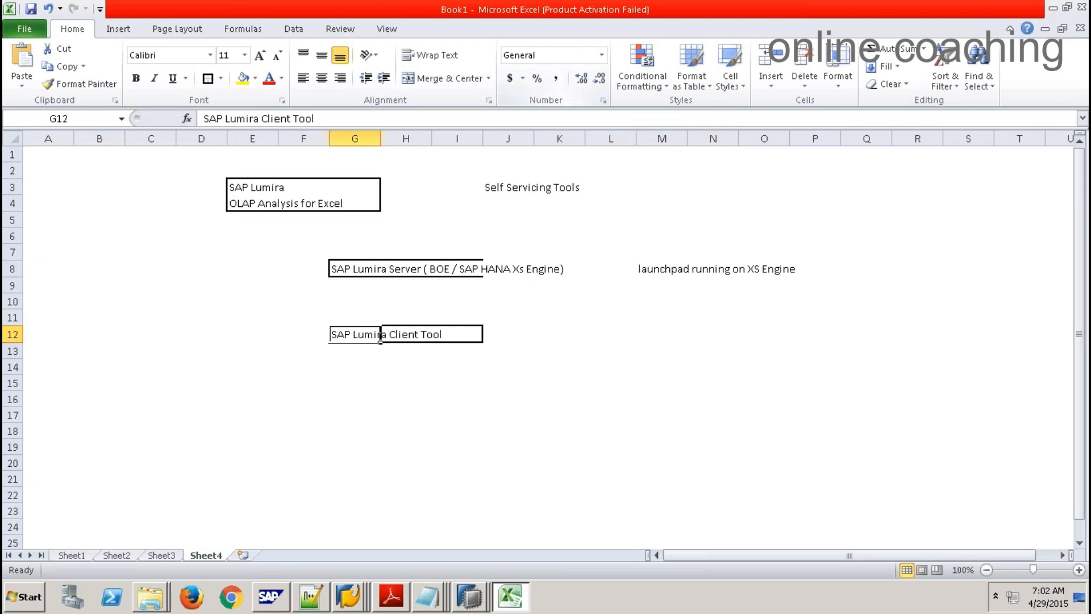
click(408, 366)
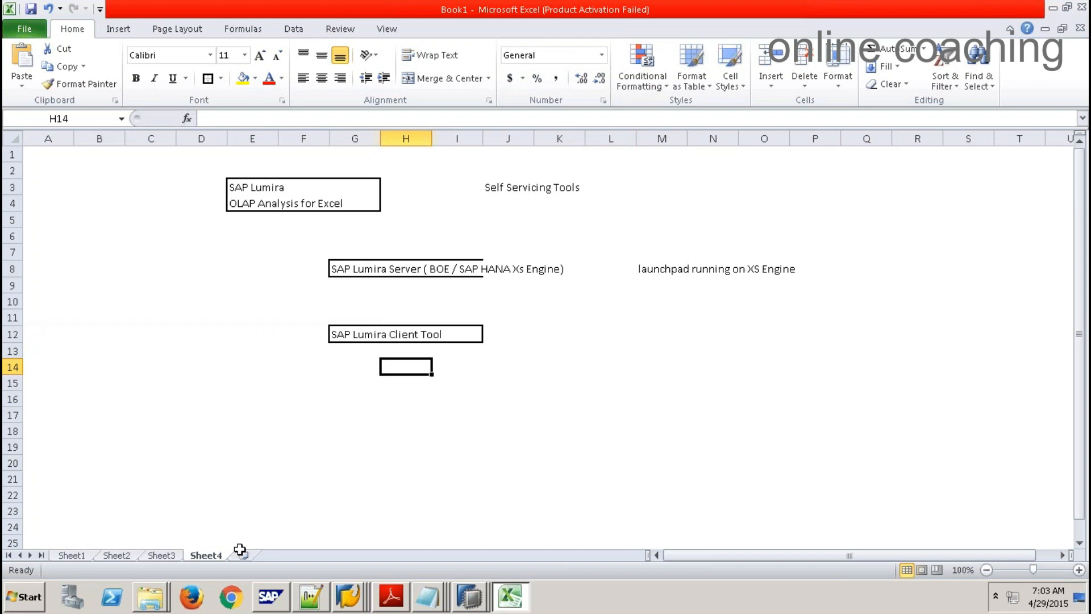
Step: Launch SAP Lumira via Start > All Programs > SAP Business Intelligence > SAP Lumira
click(25, 596)
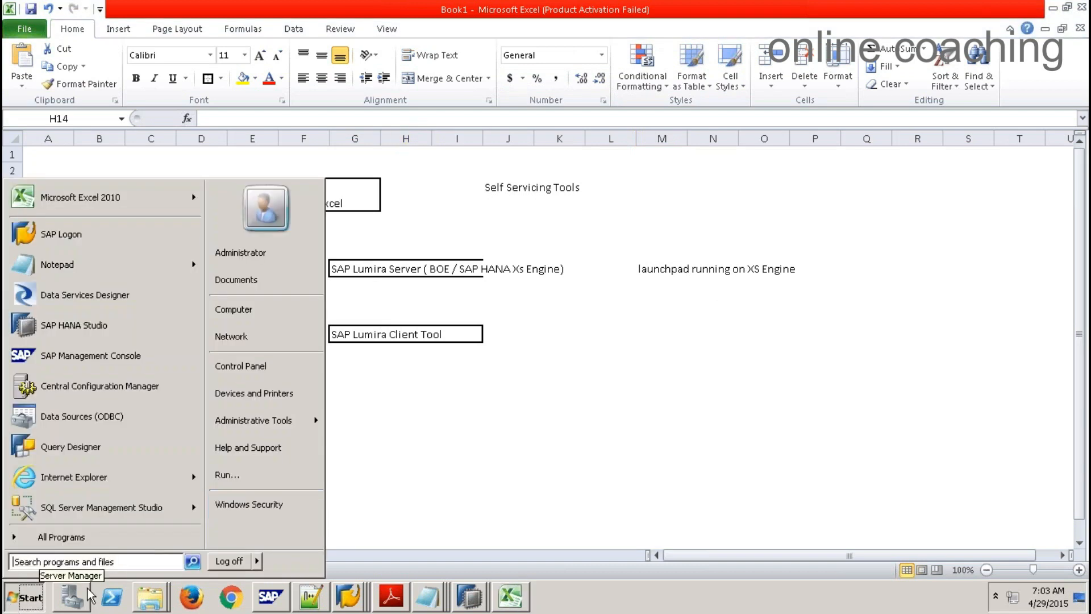
click(101, 540)
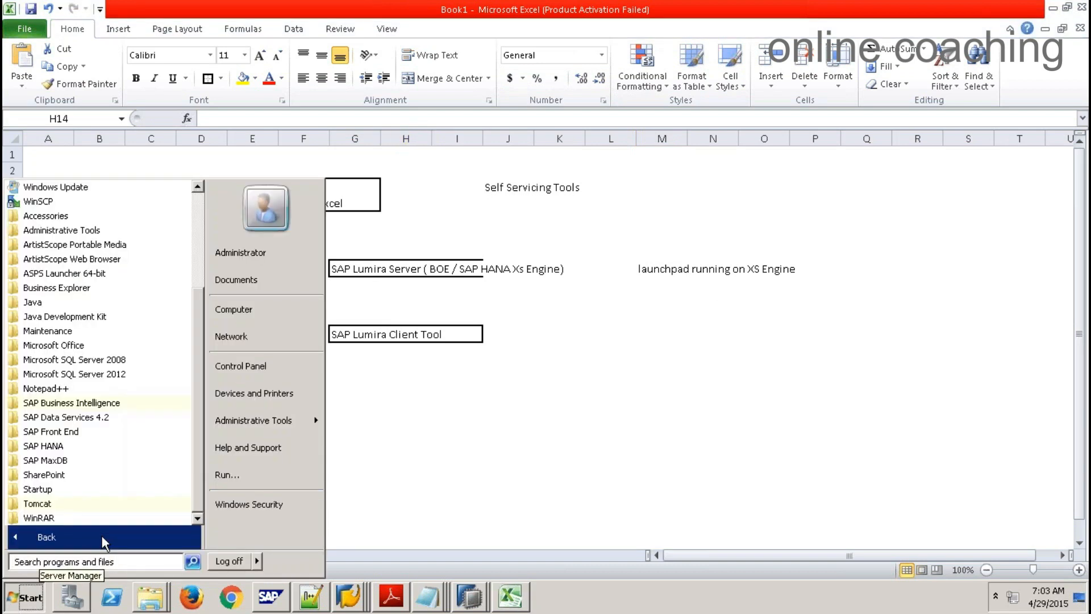
click(101, 404)
click(60, 476)
click(67, 490)
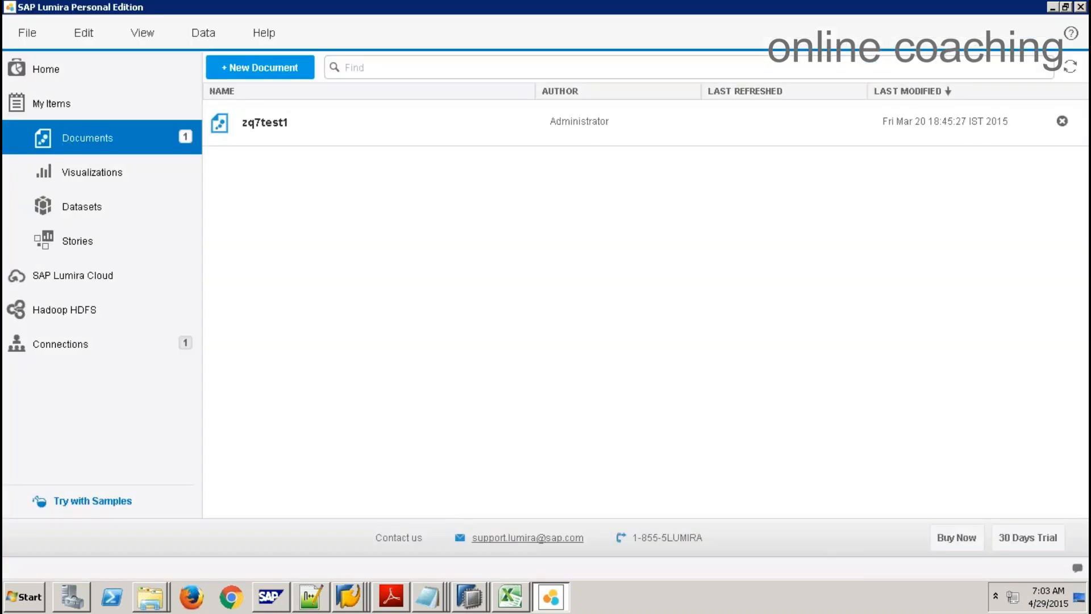
Step: Start a new document using Download from SAP HANA One as the data source
click(35, 36)
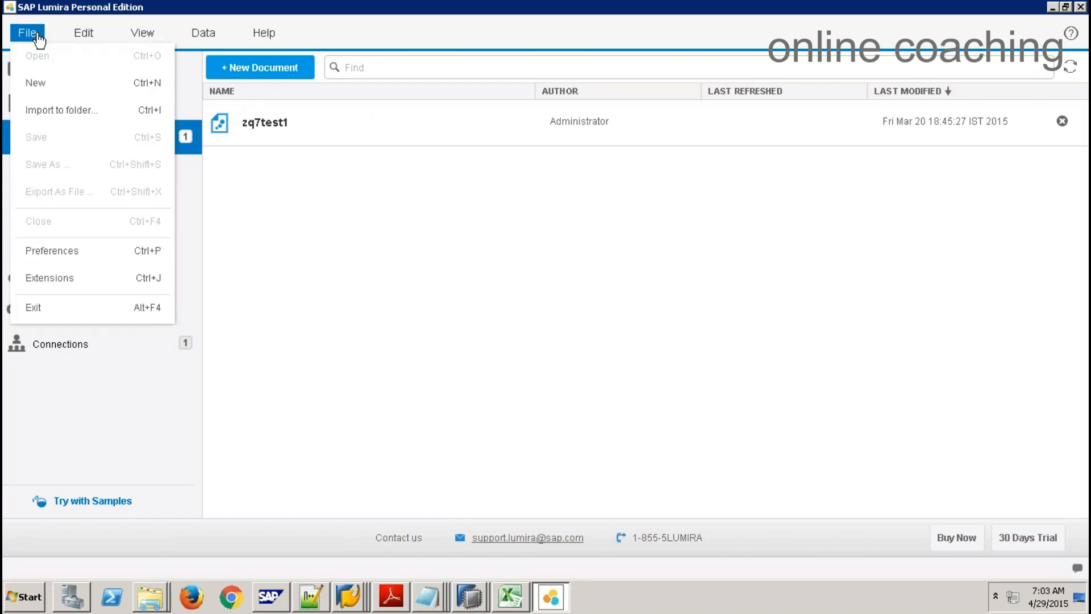
click(56, 82)
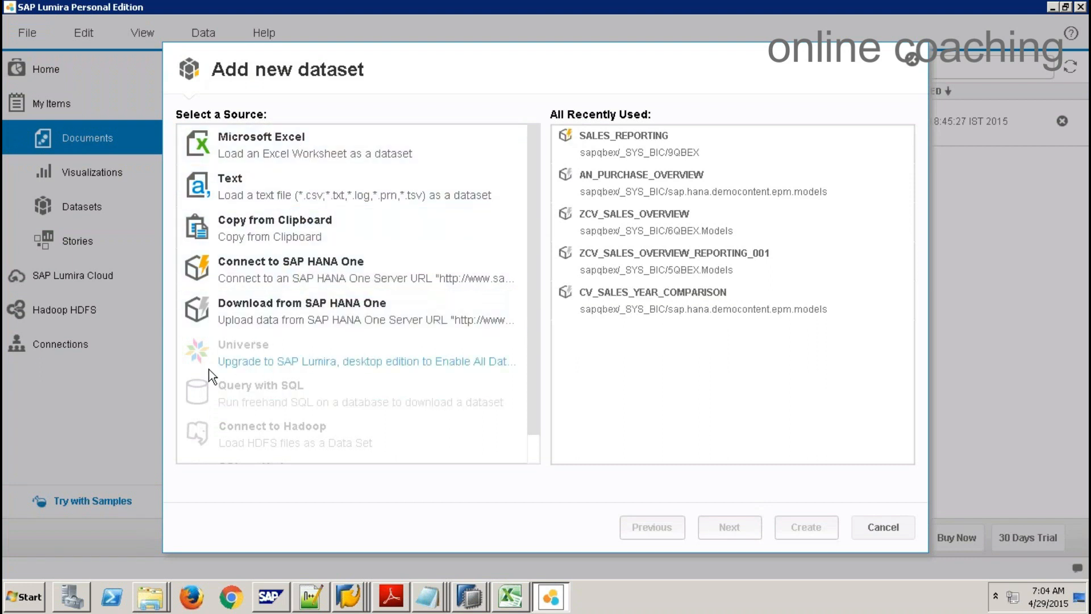
click(277, 315)
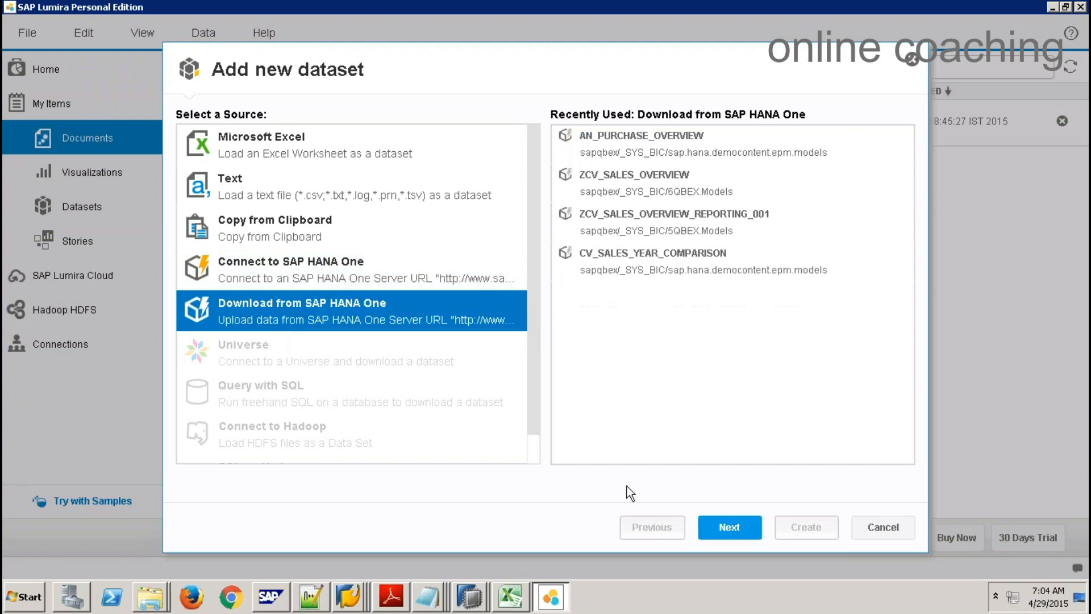
click(729, 527)
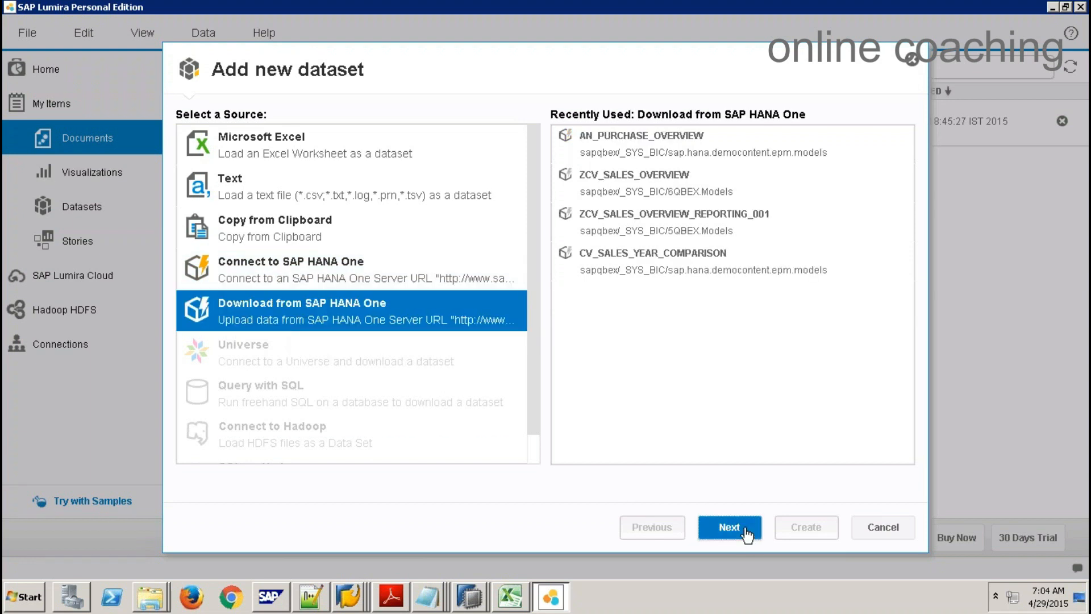
Step: Choose server sapqbex, enter the account password and have it remembered
click(620, 130)
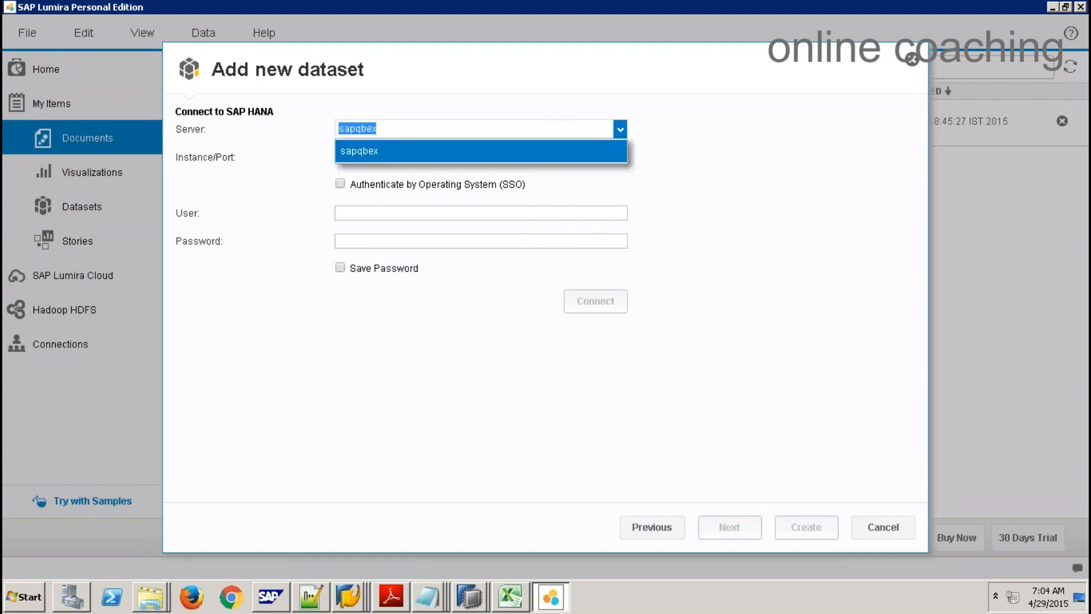
click(477, 150)
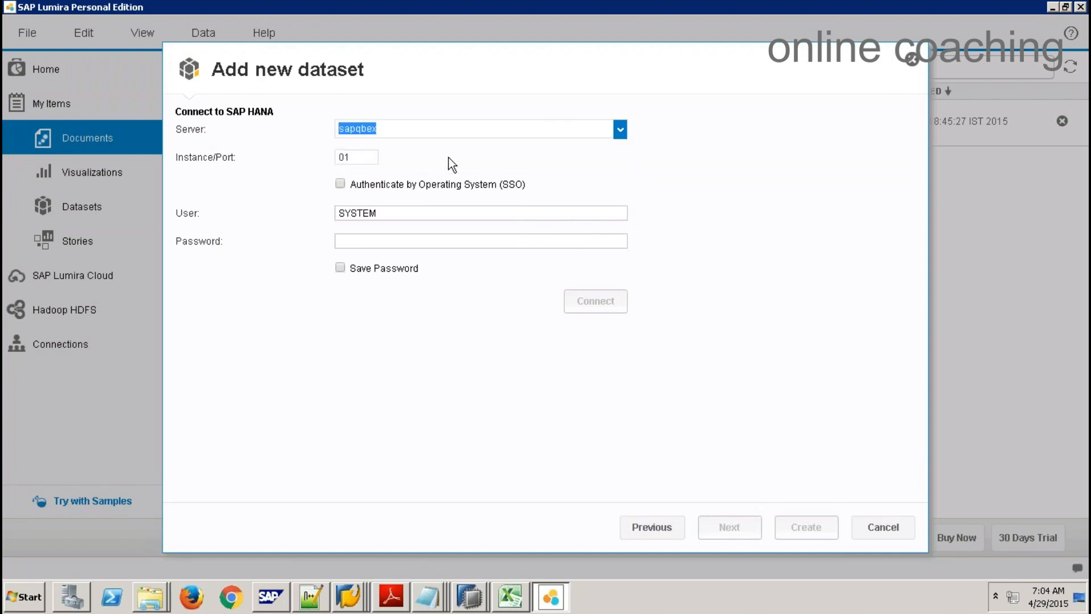
click(376, 237)
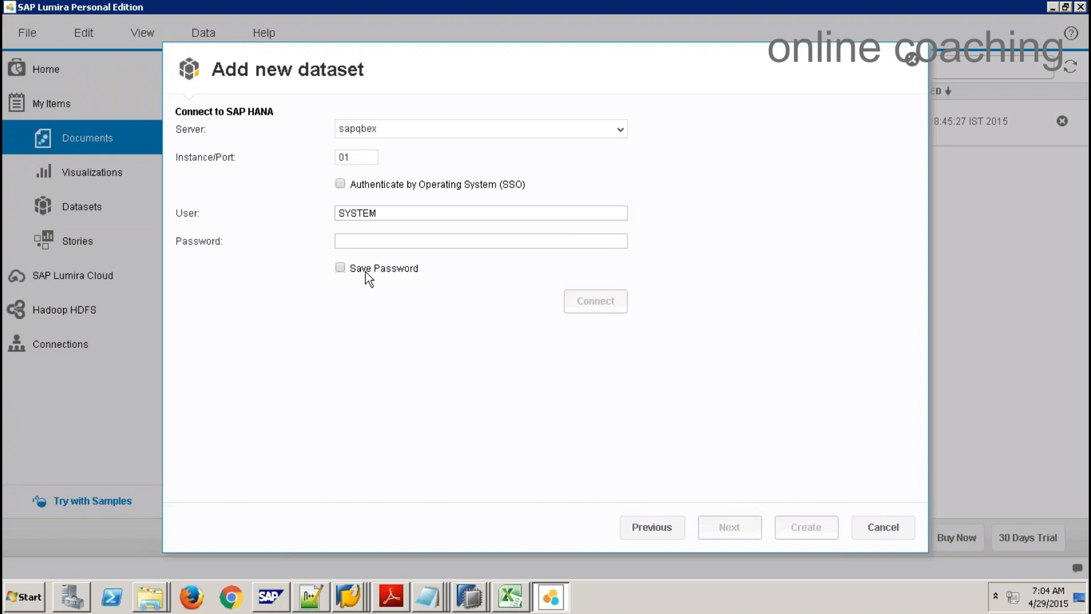
text(m)
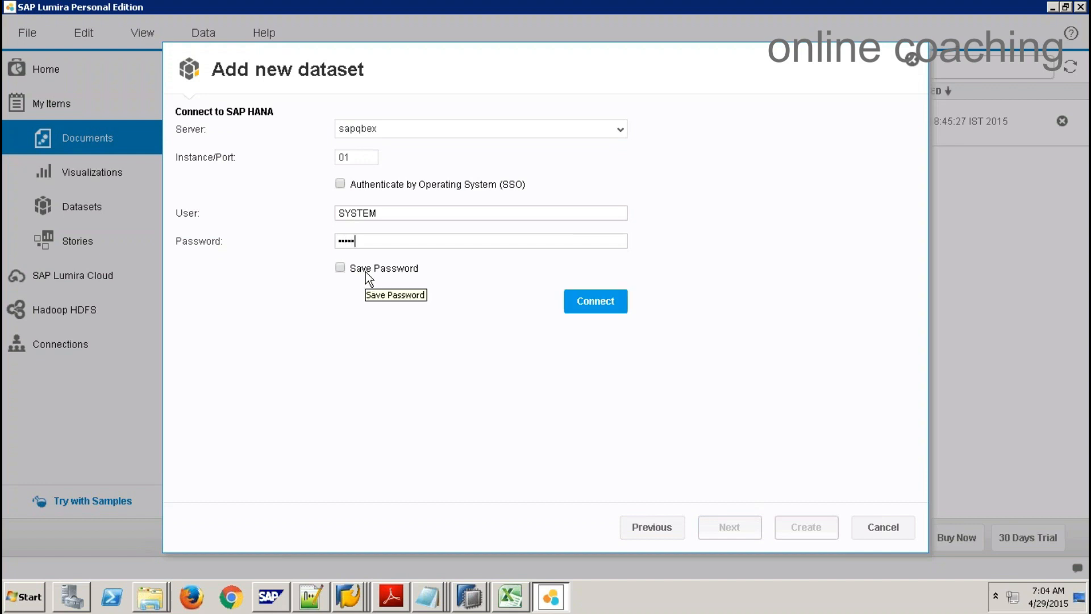
text(•••••••••)
click(340, 268)
Step: Connect to sapqbex and collapse the QBEX packages from 5QBEX.Joins through 8QBEX
click(595, 300)
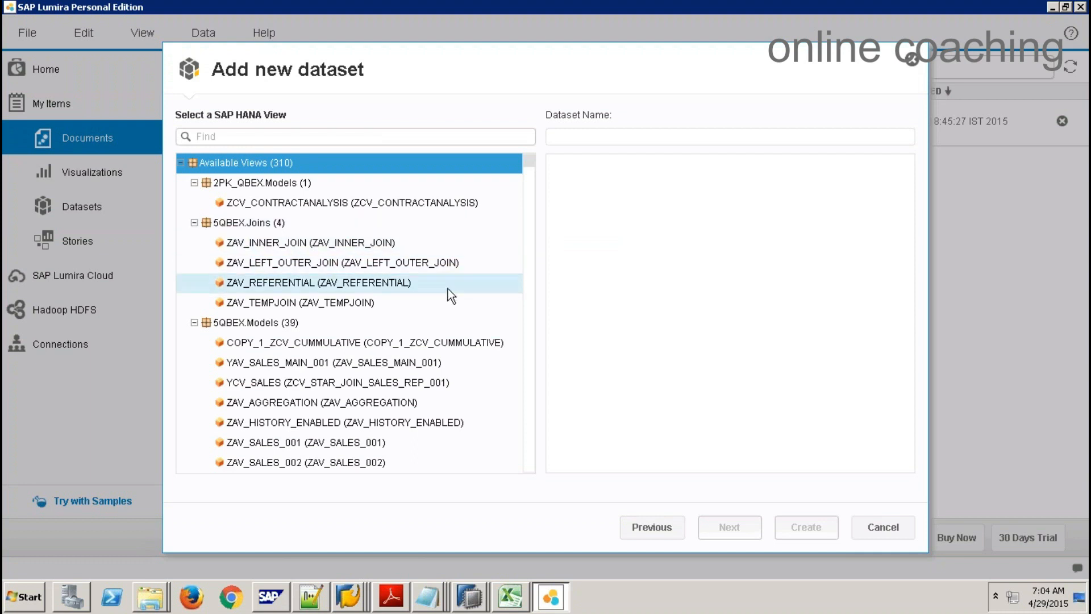
click(194, 222)
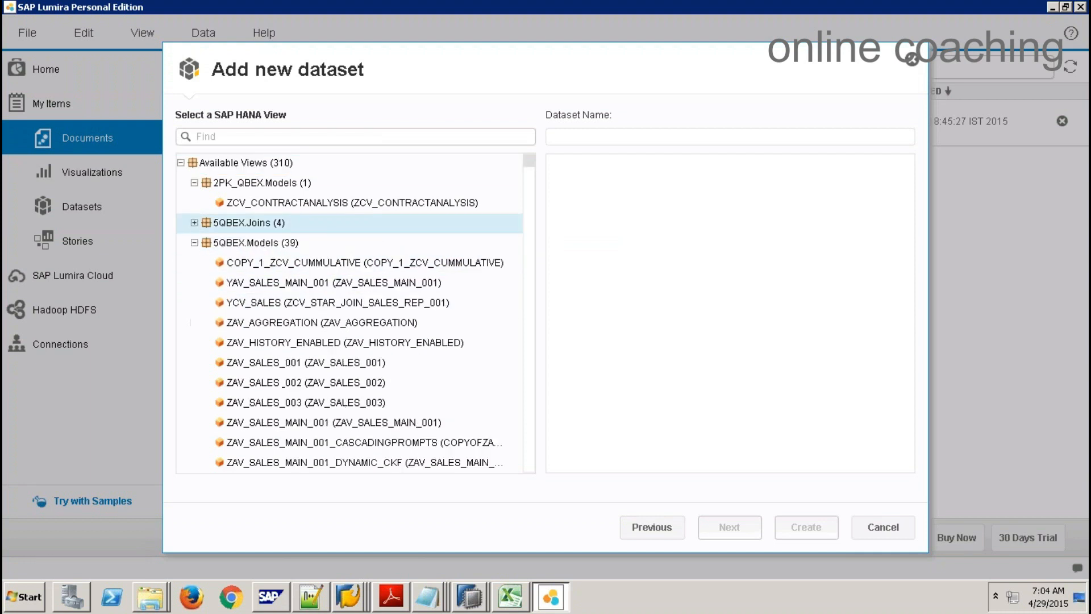
click(194, 182)
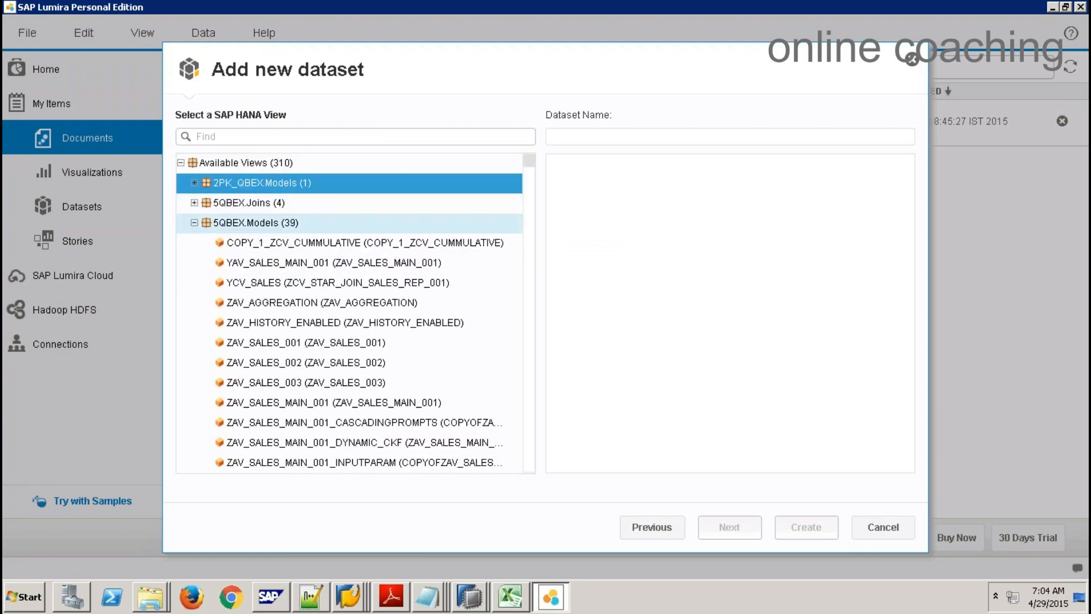
click(194, 222)
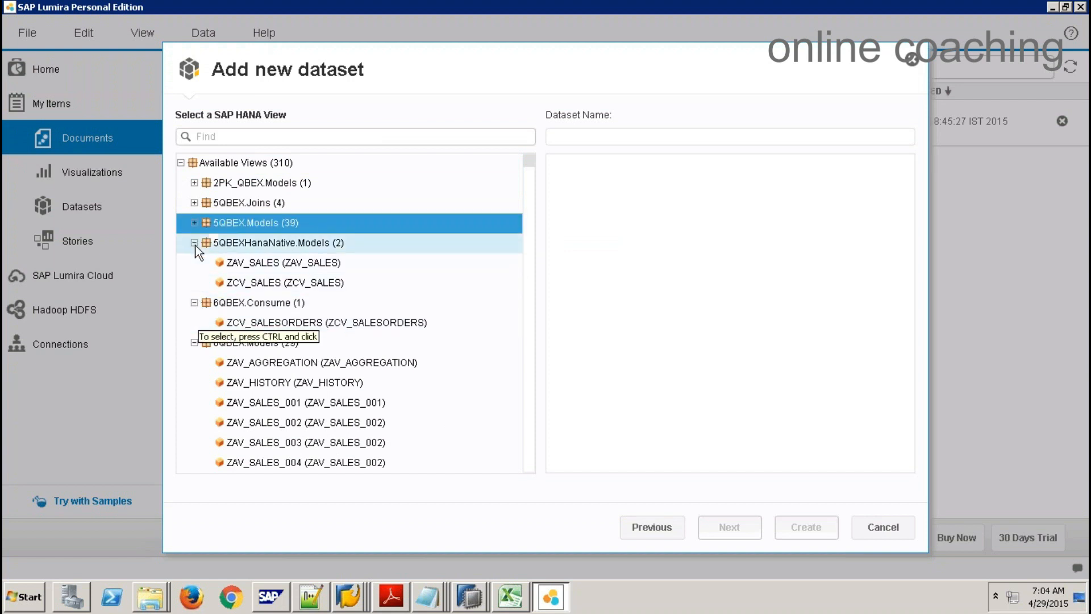
click(193, 243)
click(194, 263)
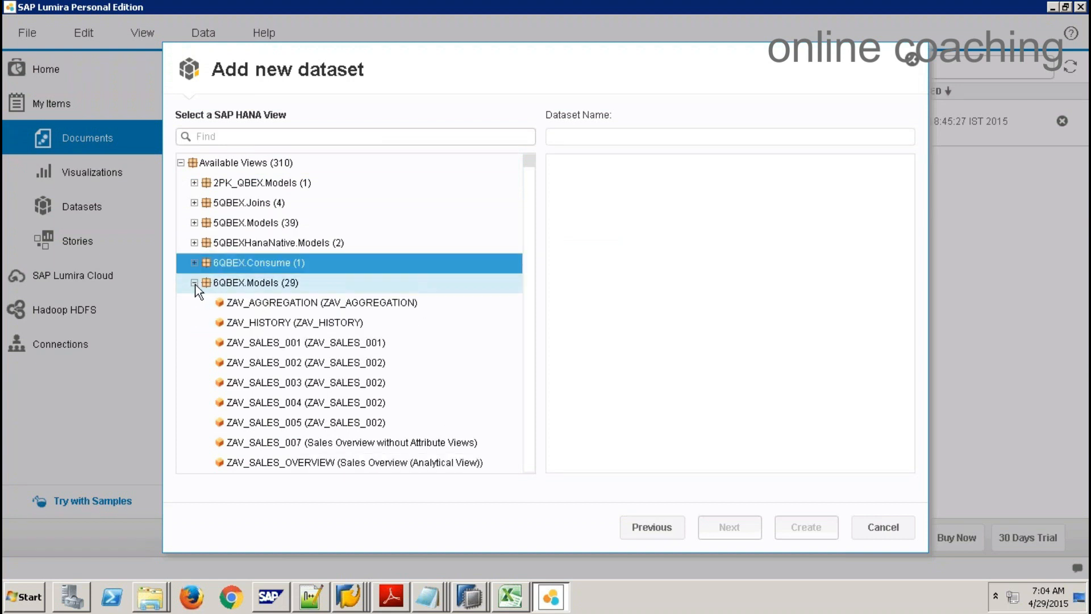
click(193, 282)
click(194, 302)
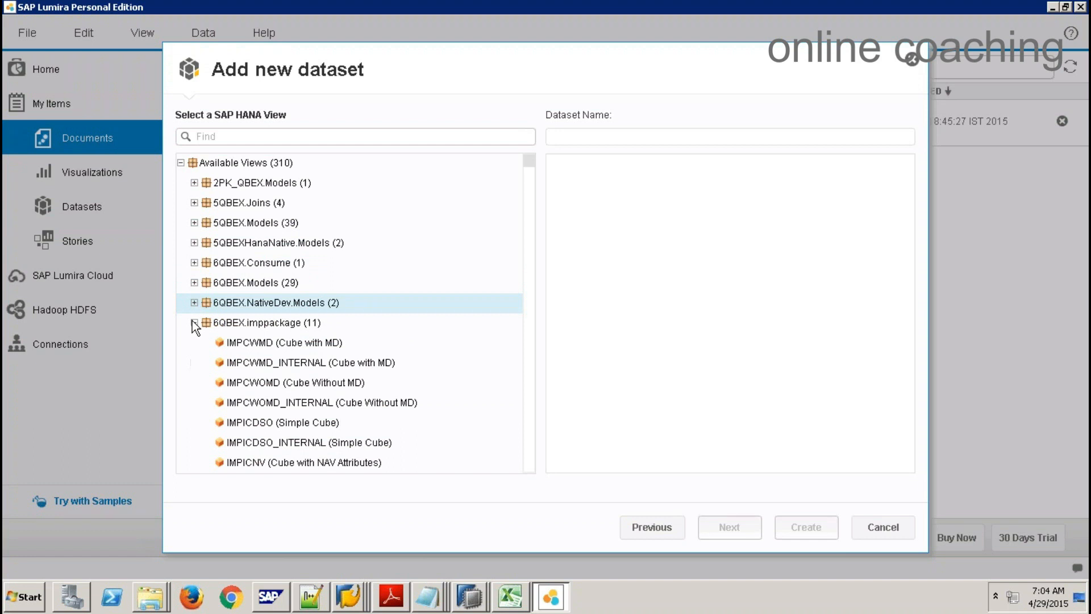
click(194, 322)
click(194, 342)
click(194, 362)
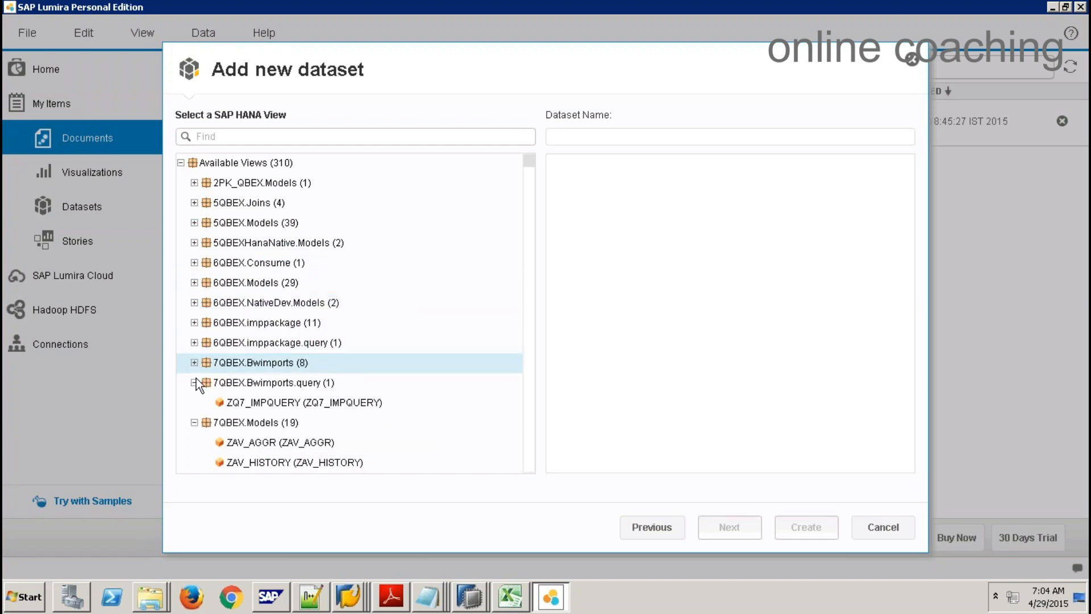
click(193, 382)
click(194, 402)
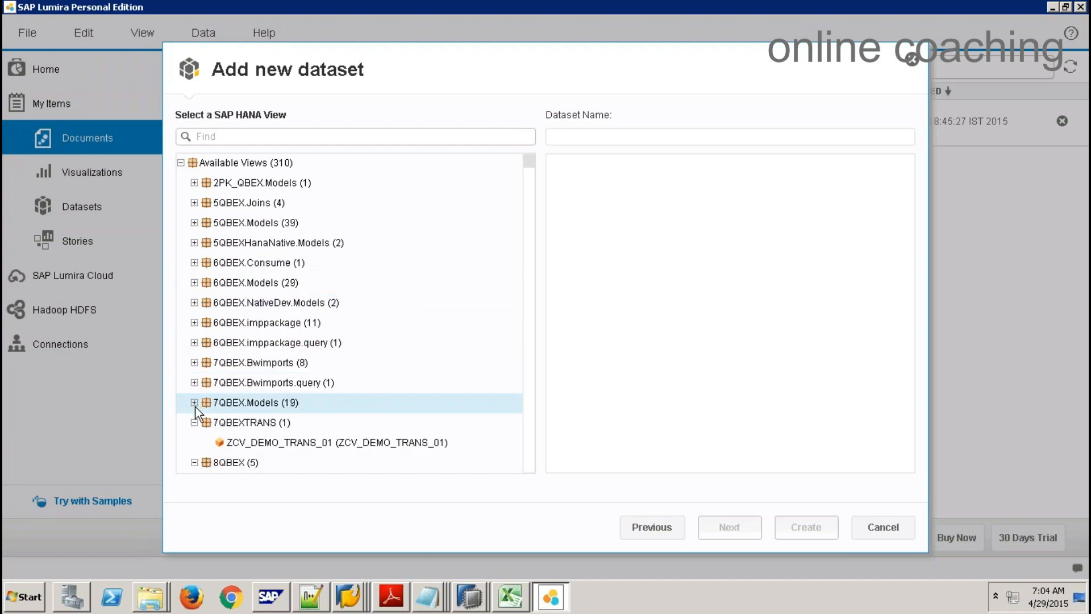
click(194, 422)
click(194, 442)
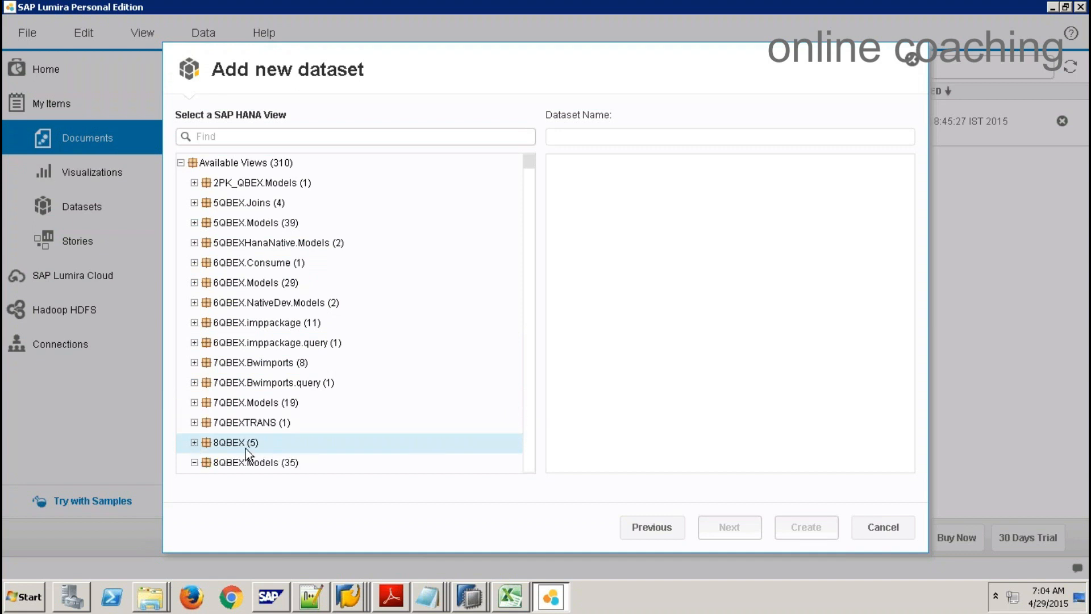
Step: Collapse the 8QBEX.Models and 9QBEX packages, then scroll down to sap.hana.democontent.epm.models
scroll(530, 420, down, 3)
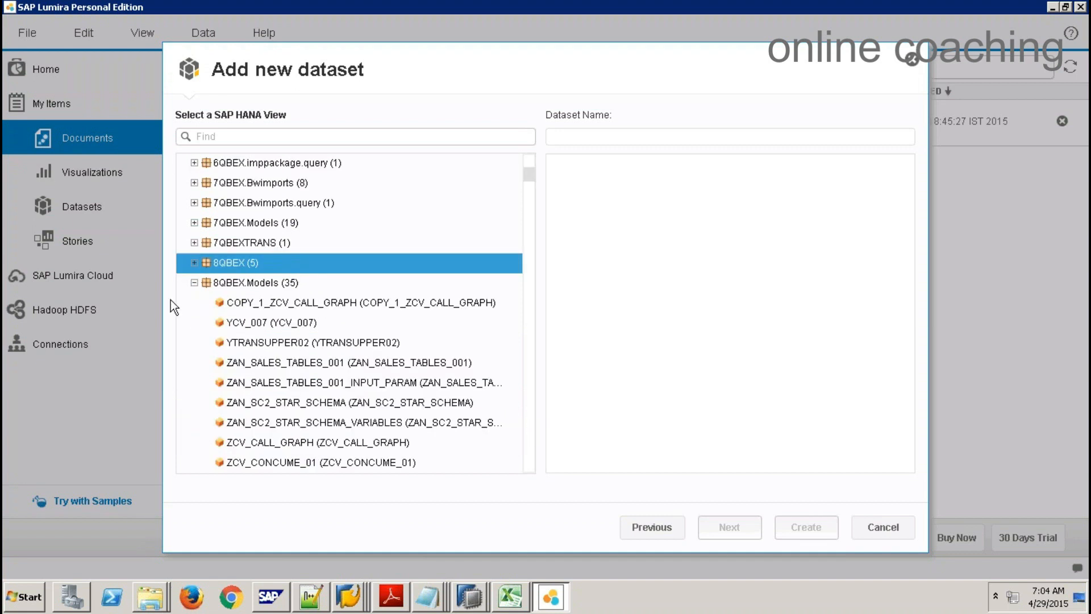
click(194, 283)
click(193, 301)
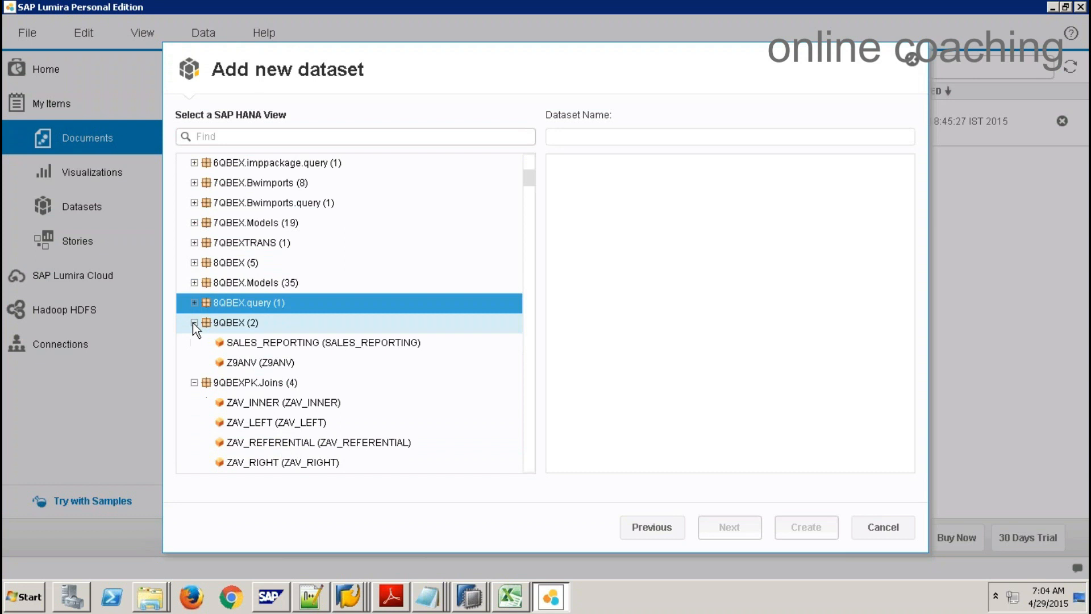
click(194, 323)
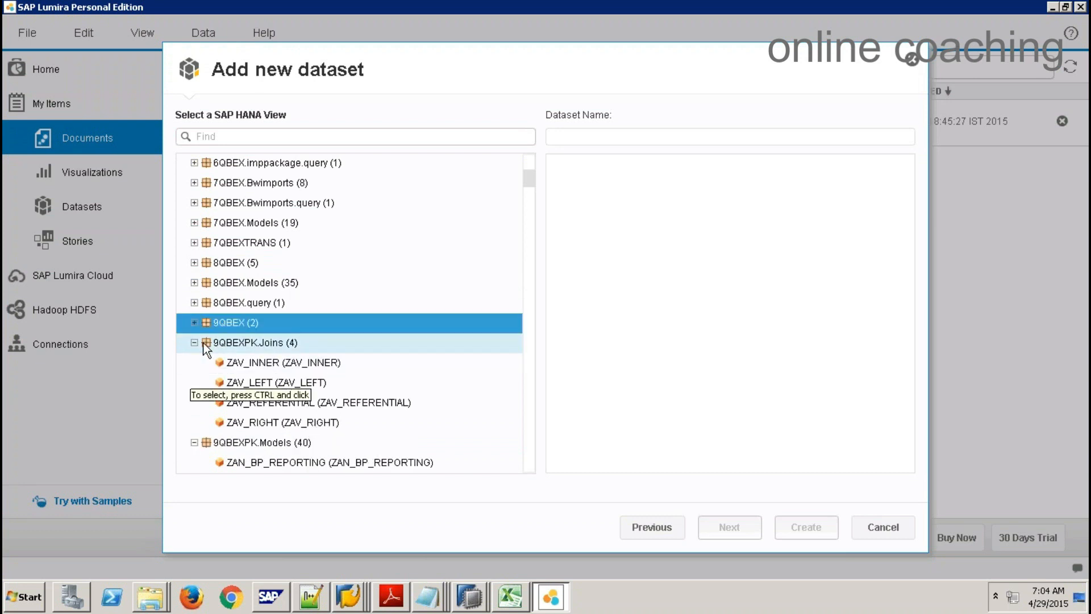
click(194, 343)
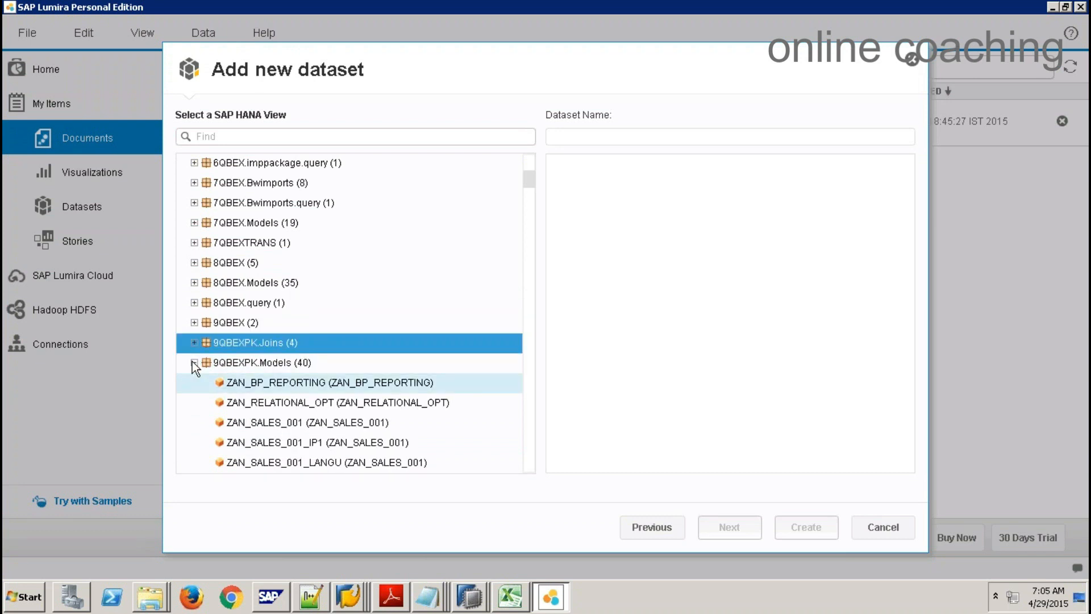
click(193, 361)
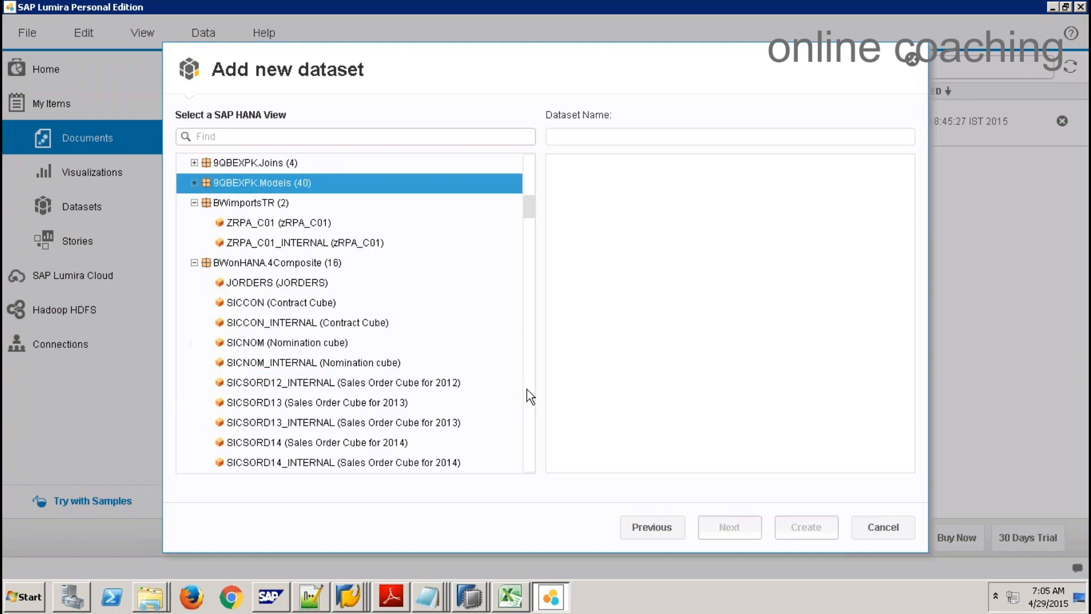
scroll(527, 389, down, 12)
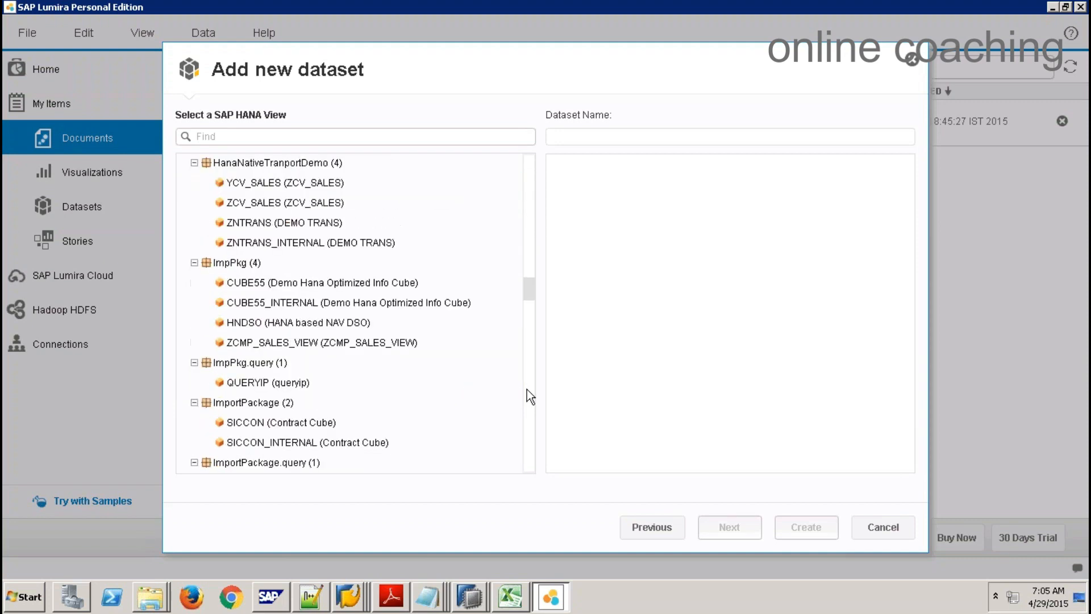
scroll(527, 390, down, 7)
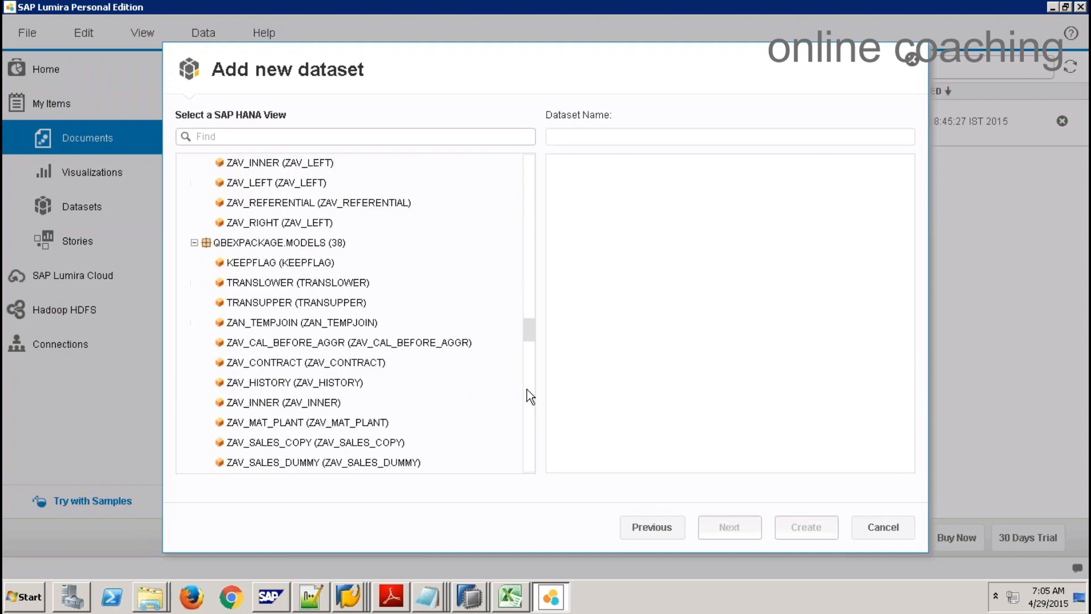
scroll(526, 390, down, 9)
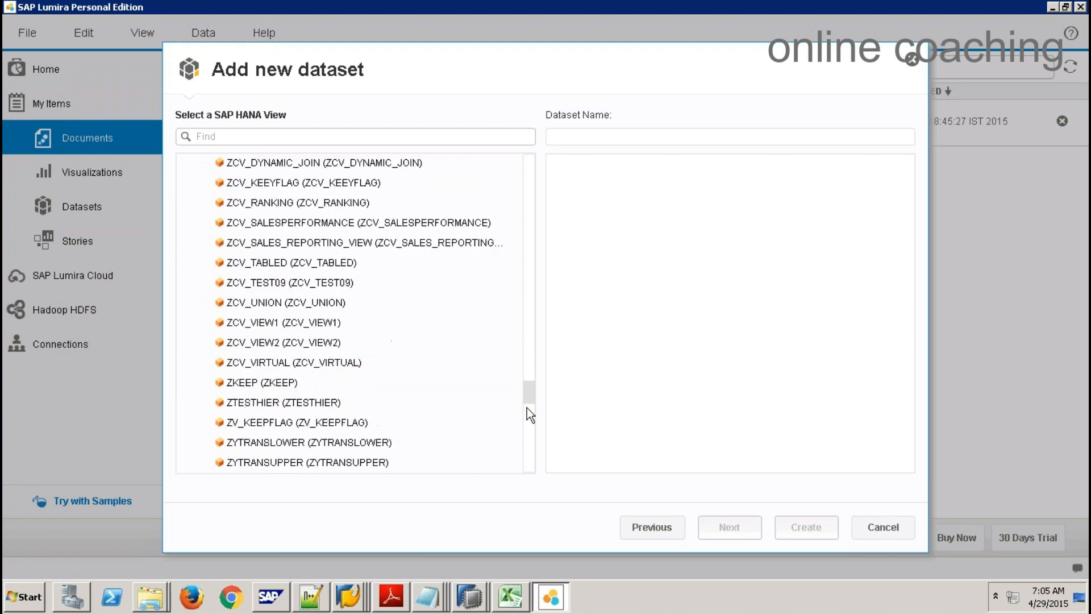
scroll(528, 427, down, 3)
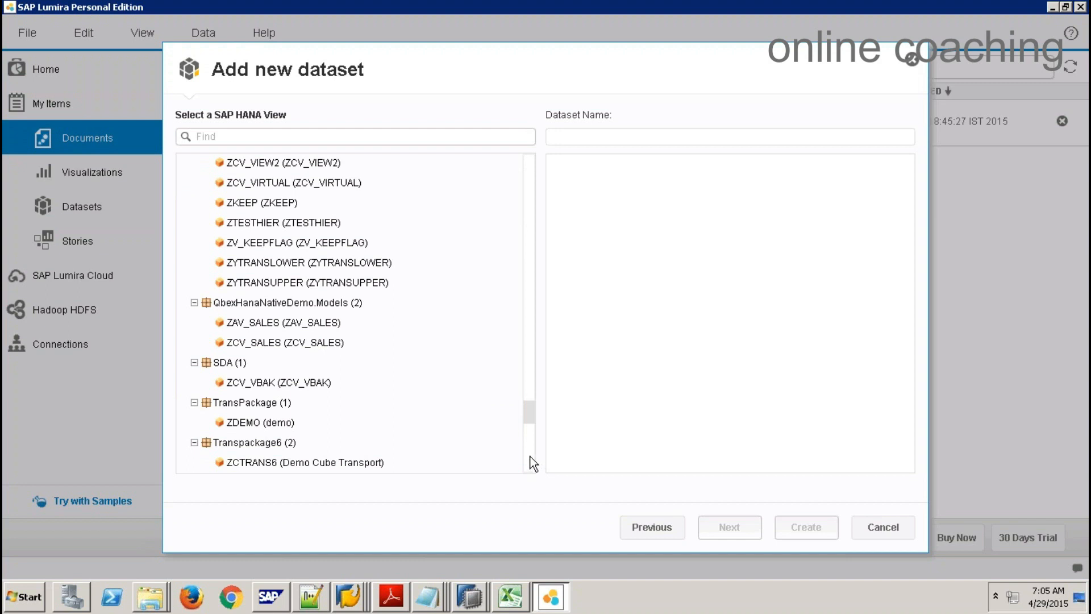
scroll(528, 452, down, 3)
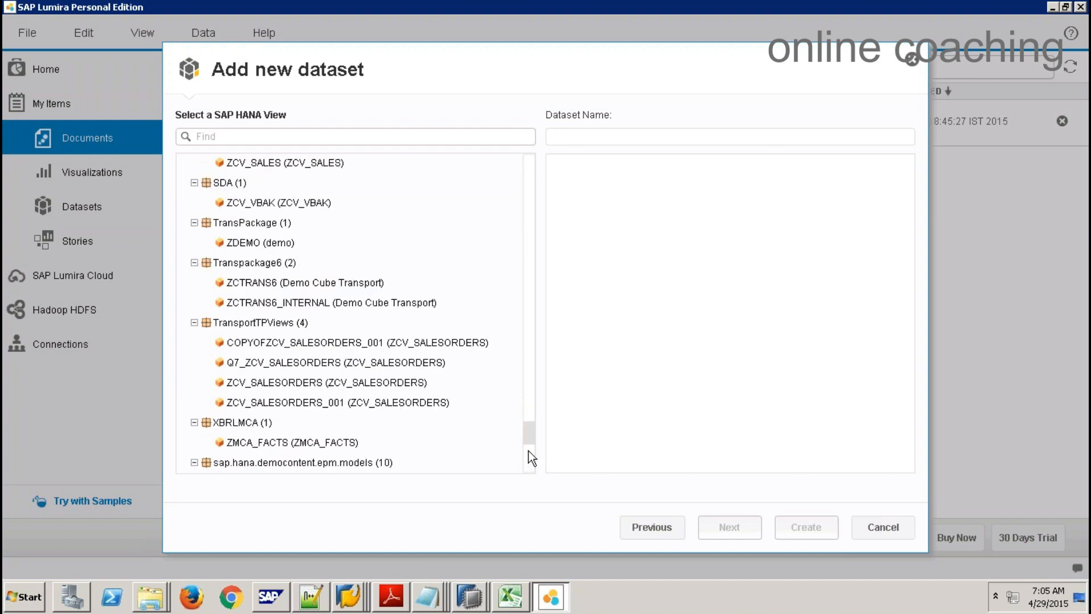
scroll(528, 451, down, 3)
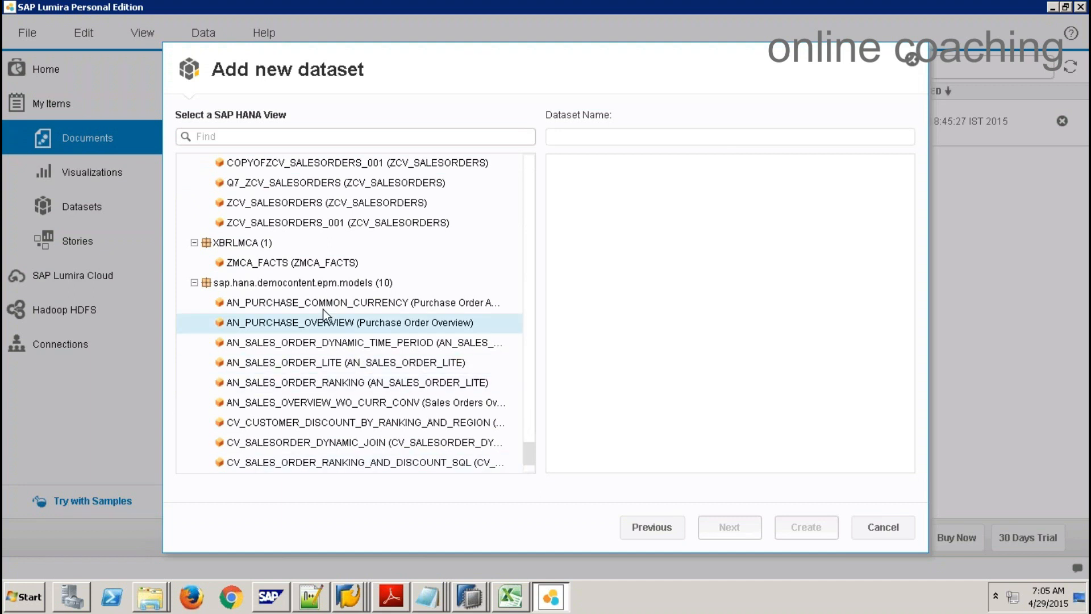
Step: Pick the AN_PURCHASE_OVERVIEW view and continue to its measures and dimensions
click(303, 324)
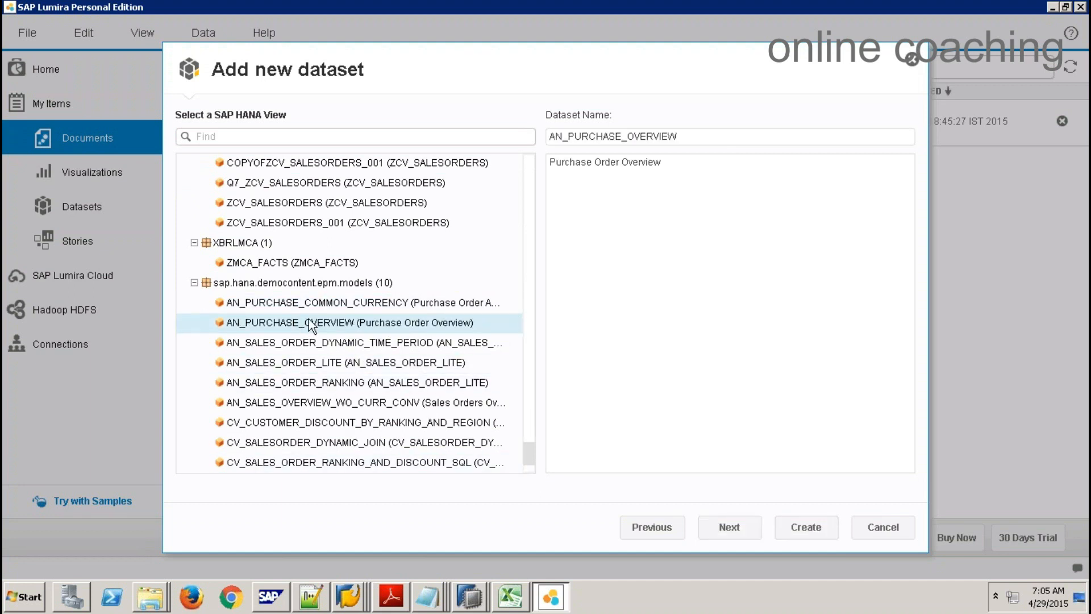
click(730, 528)
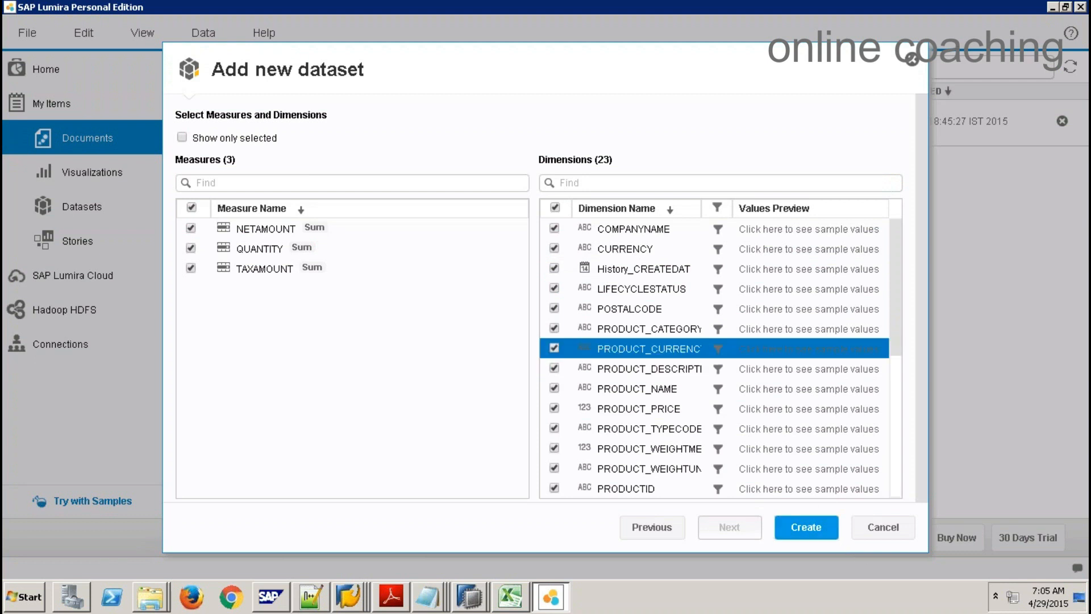
Step: Uncheck CURRENCY, History_CREATEDAT, POSTALCODE, product currency, description, PRODUCT_PRICE and weight unit
click(554, 250)
click(554, 268)
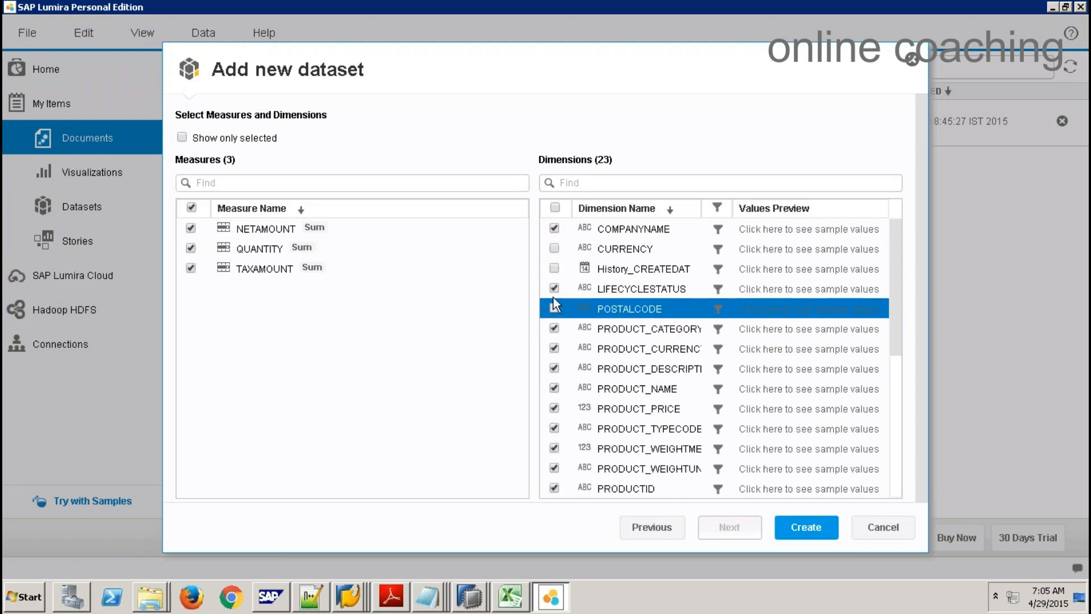
click(554, 307)
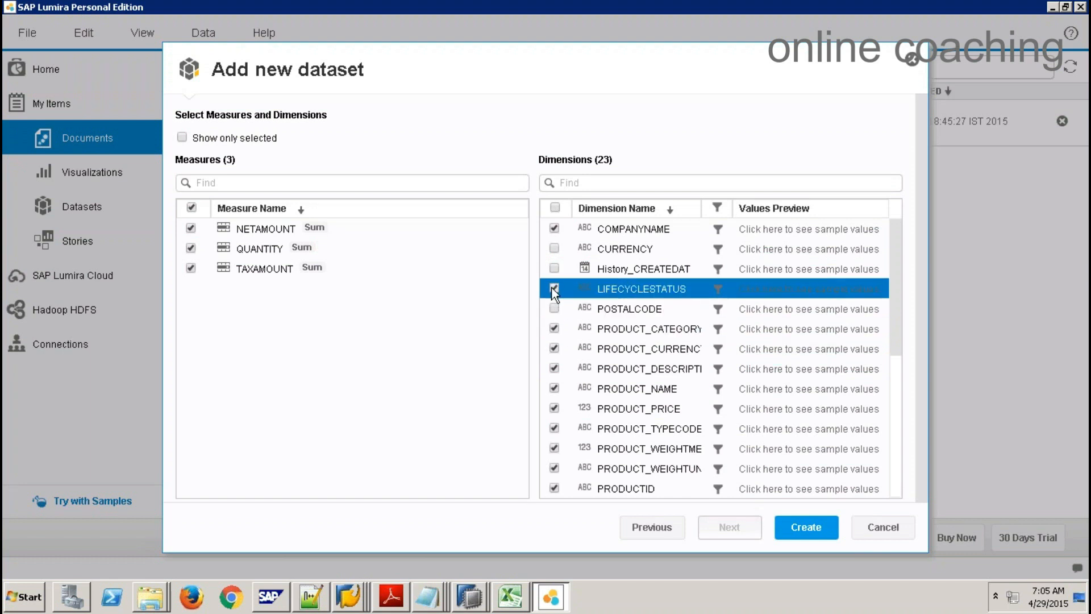
click(554, 349)
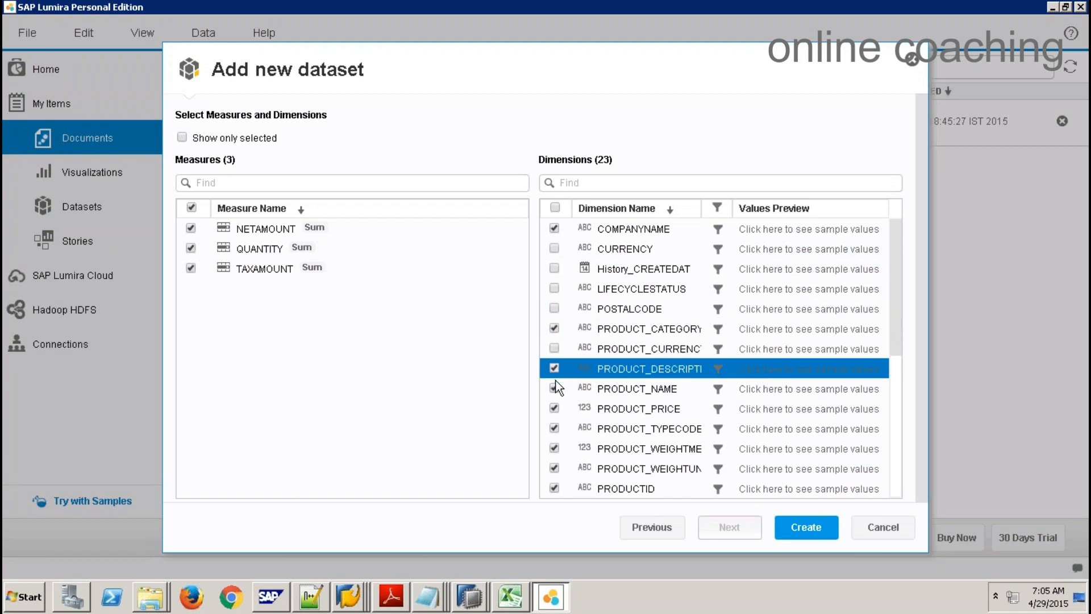
click(555, 369)
click(554, 408)
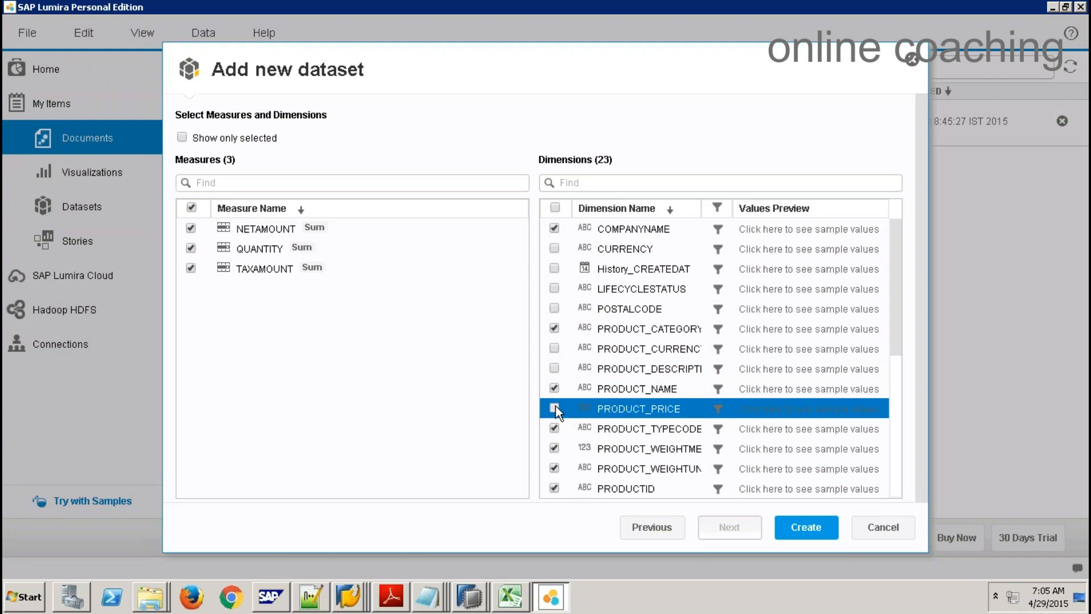
click(555, 468)
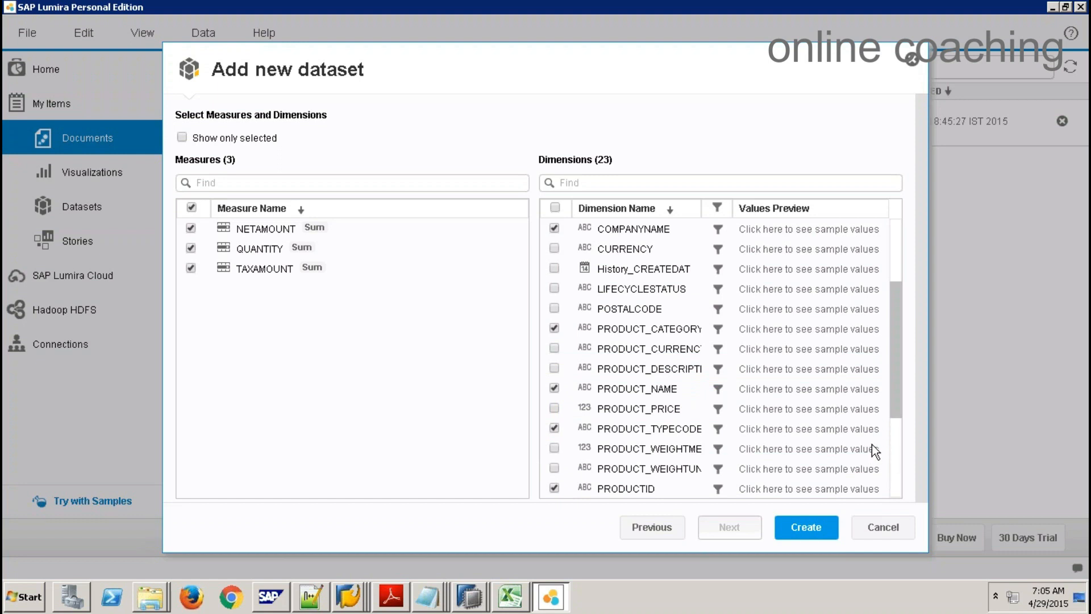
Step: Uncheck PURCHASEORDERID, purchase order item, QUANTITYUNIT and SUPPLIER_BUILDING, then create the dataset
scroll(872, 444, down, 3)
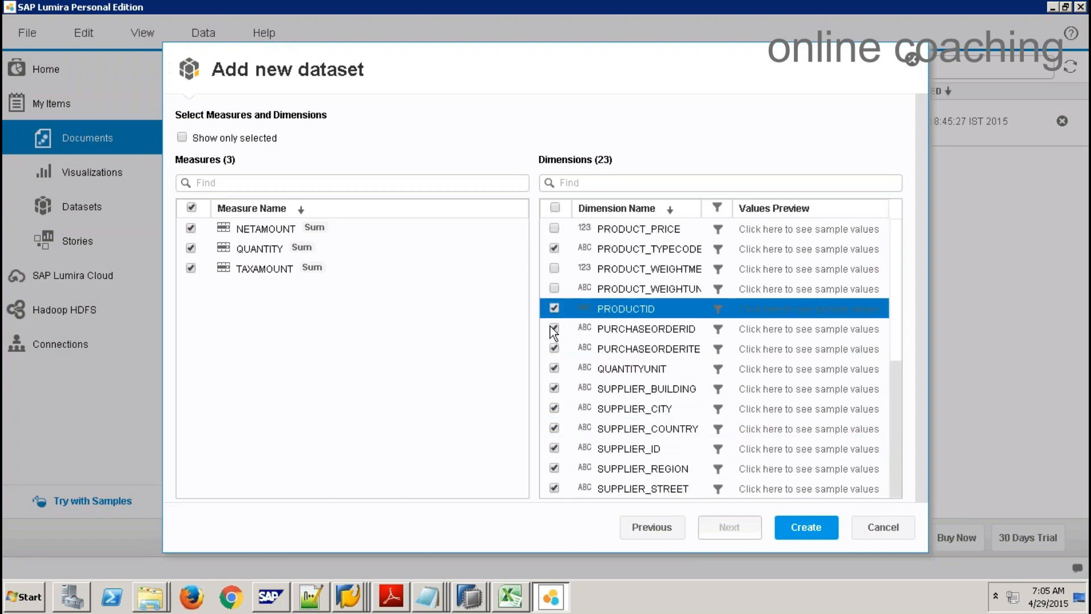
click(554, 329)
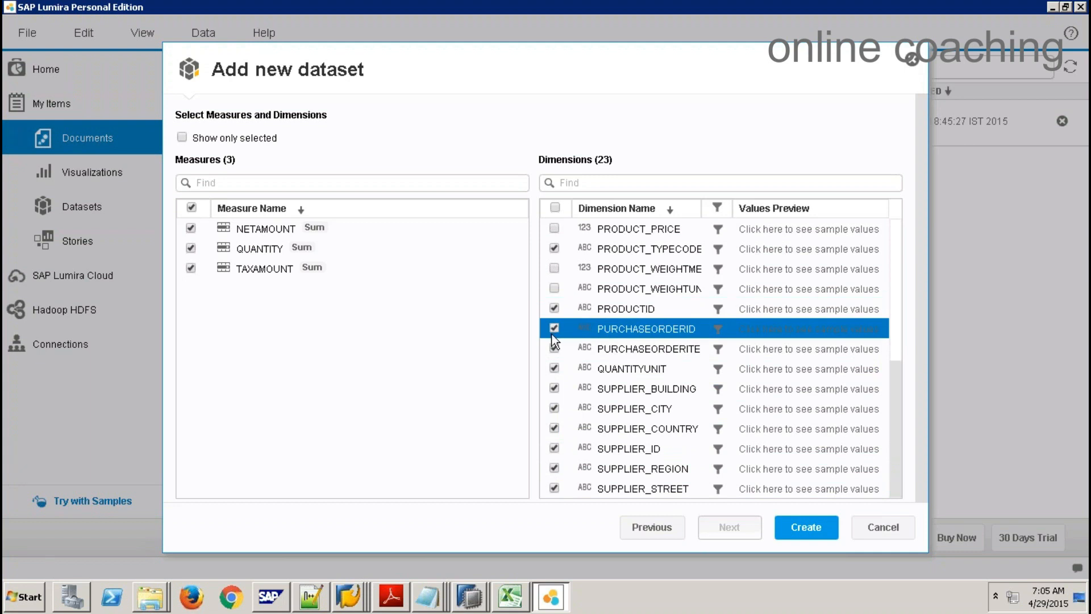
click(553, 348)
click(554, 368)
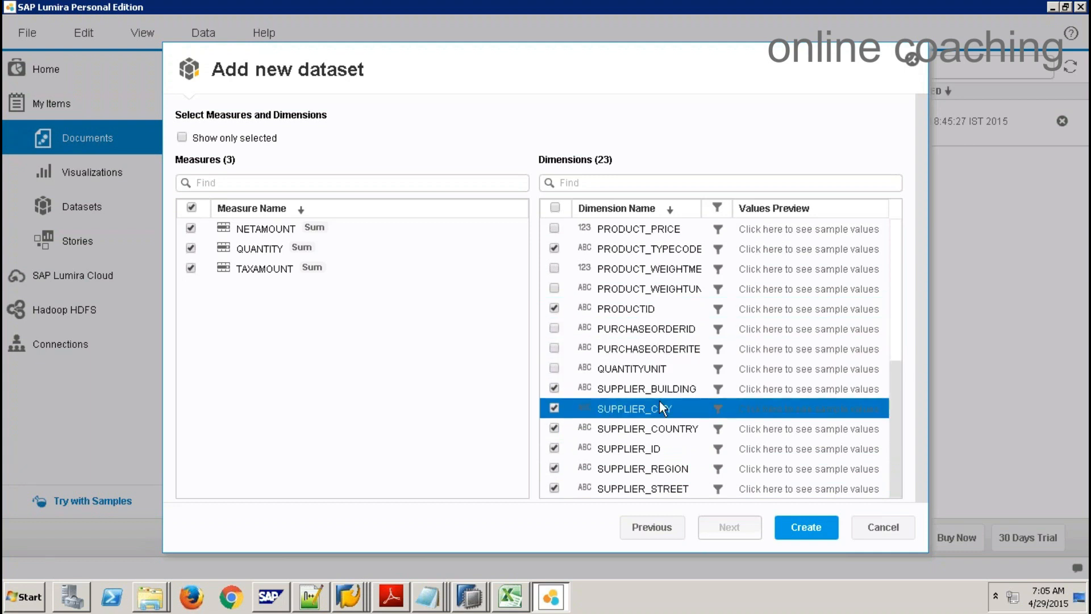
click(555, 388)
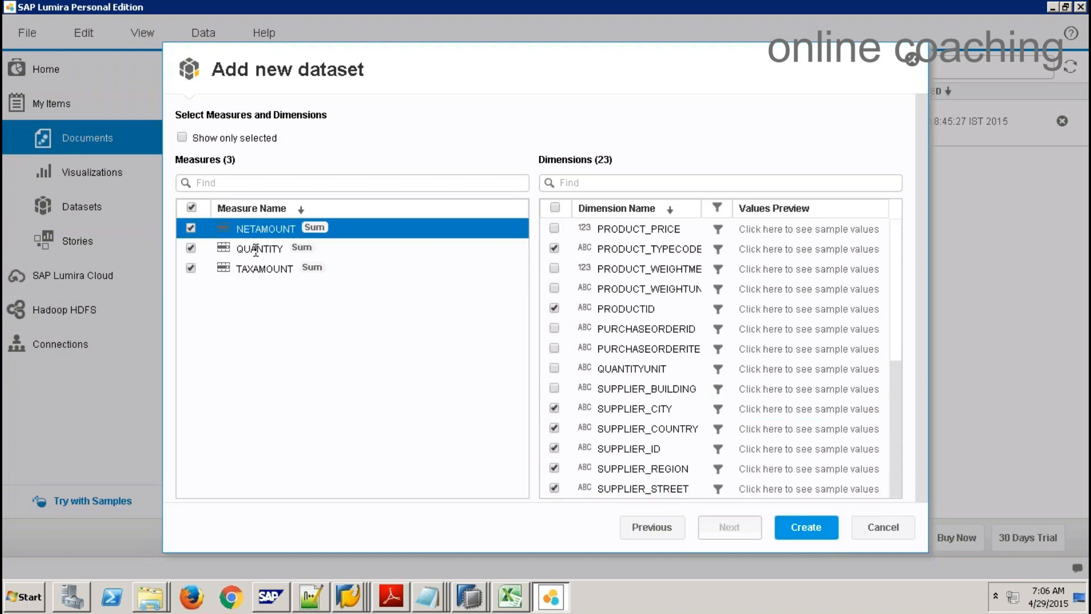
click(802, 526)
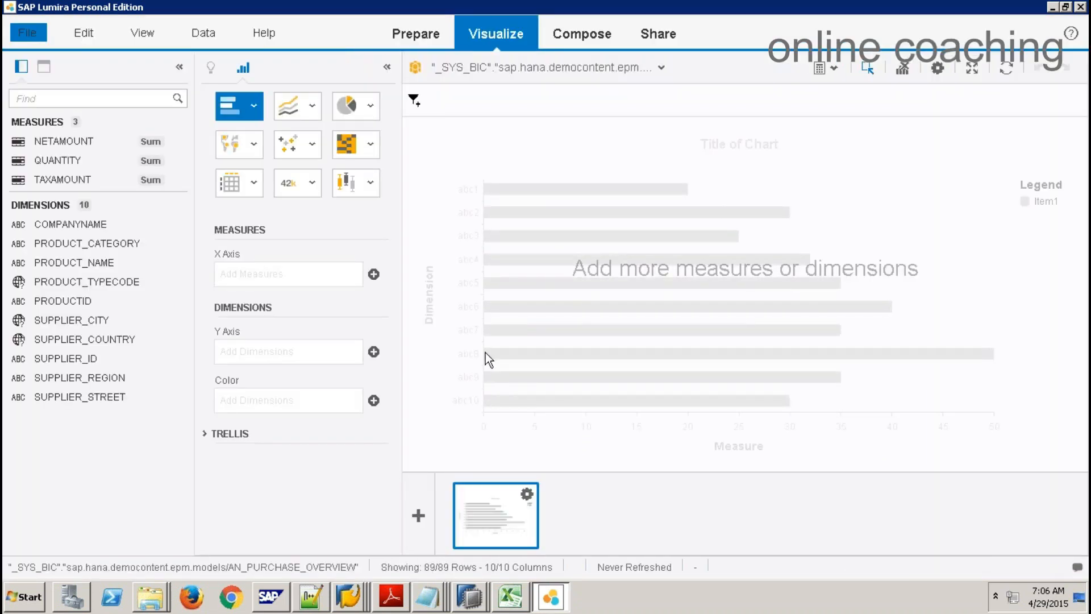
Step: Switch from the Visualize room to the Prepare room for AN_PURCHASE_OVERVIEW
click(449, 3)
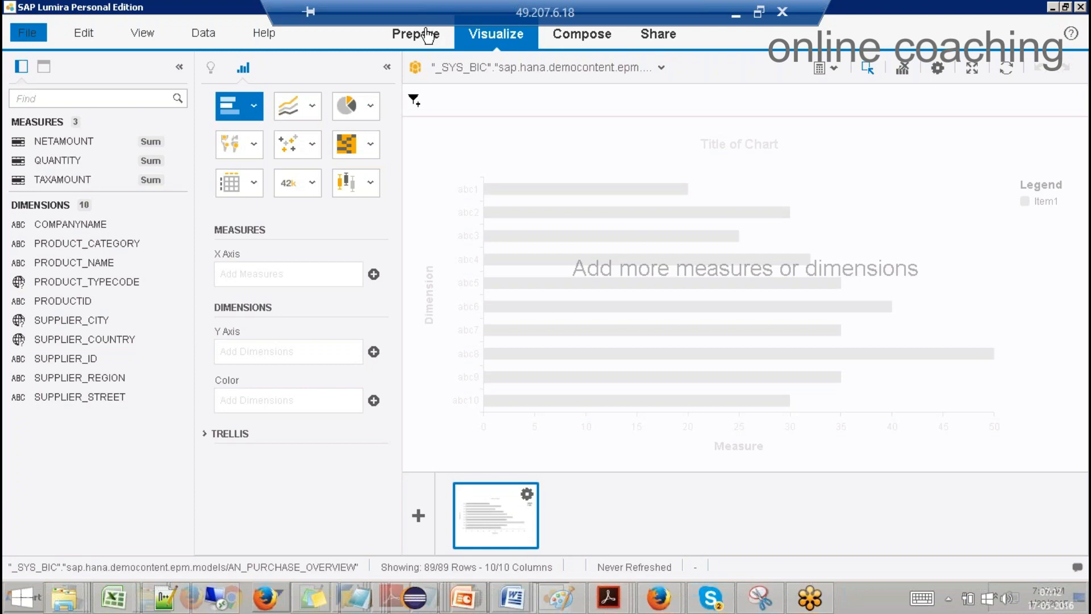
click(428, 33)
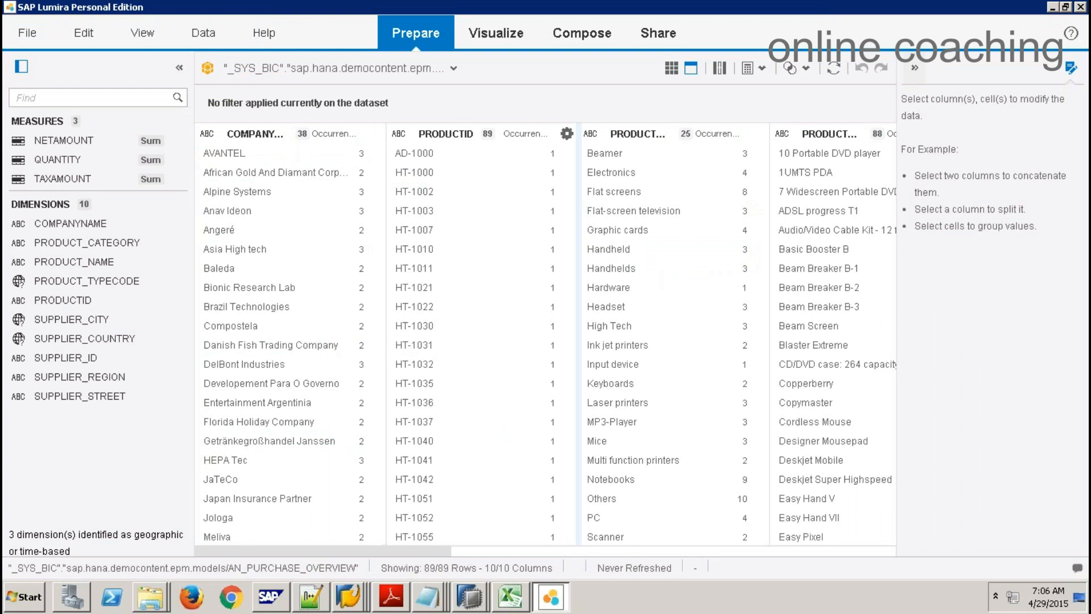
Step: Switch the Prepare data to facet view, listing each column's distinct values with counts
click(638, 551)
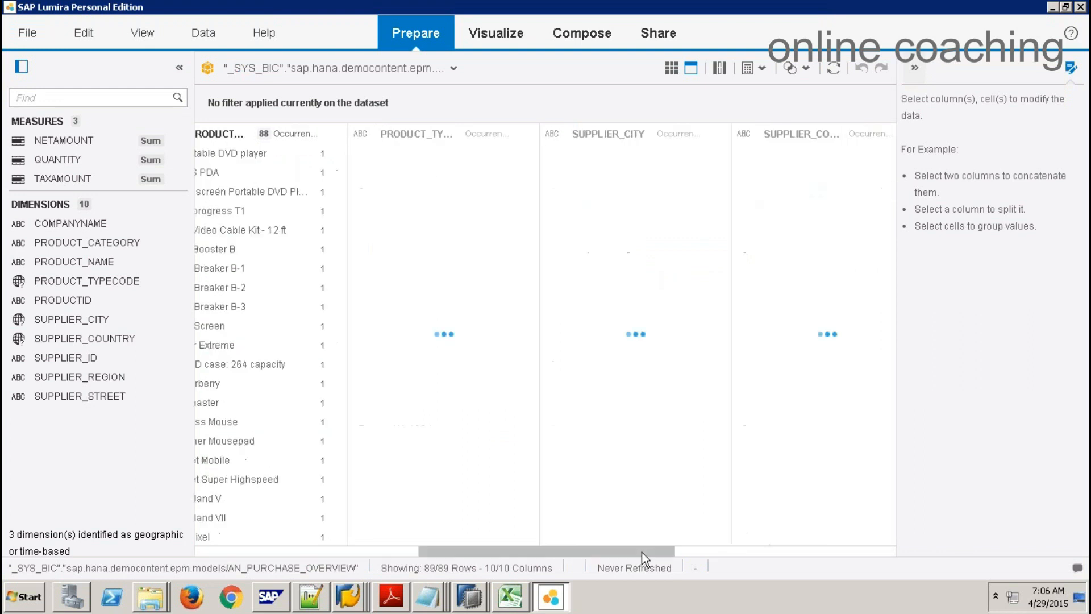
click(722, 551)
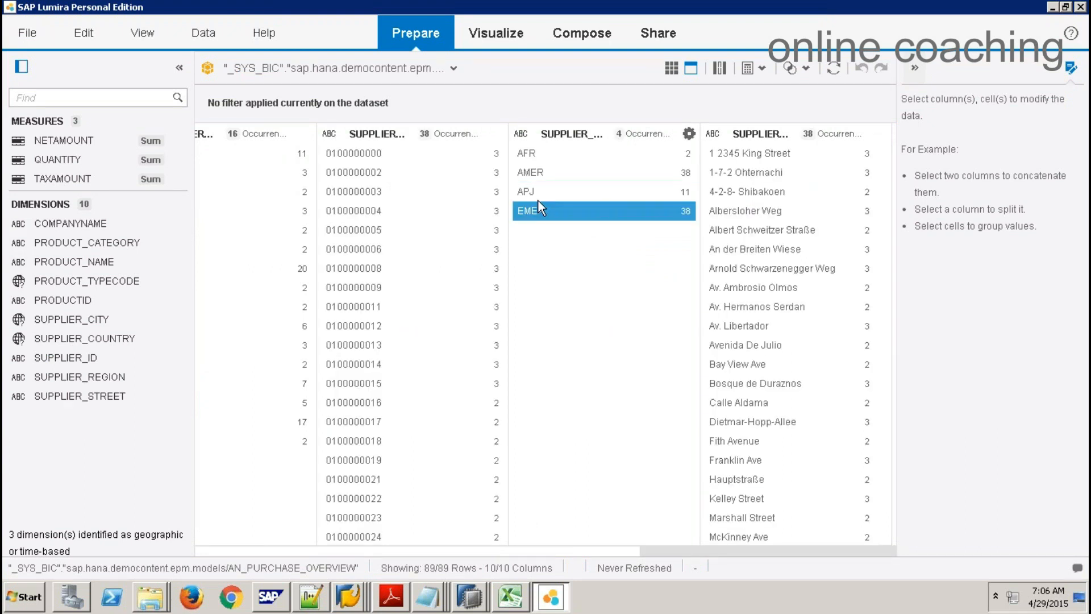
click(594, 149)
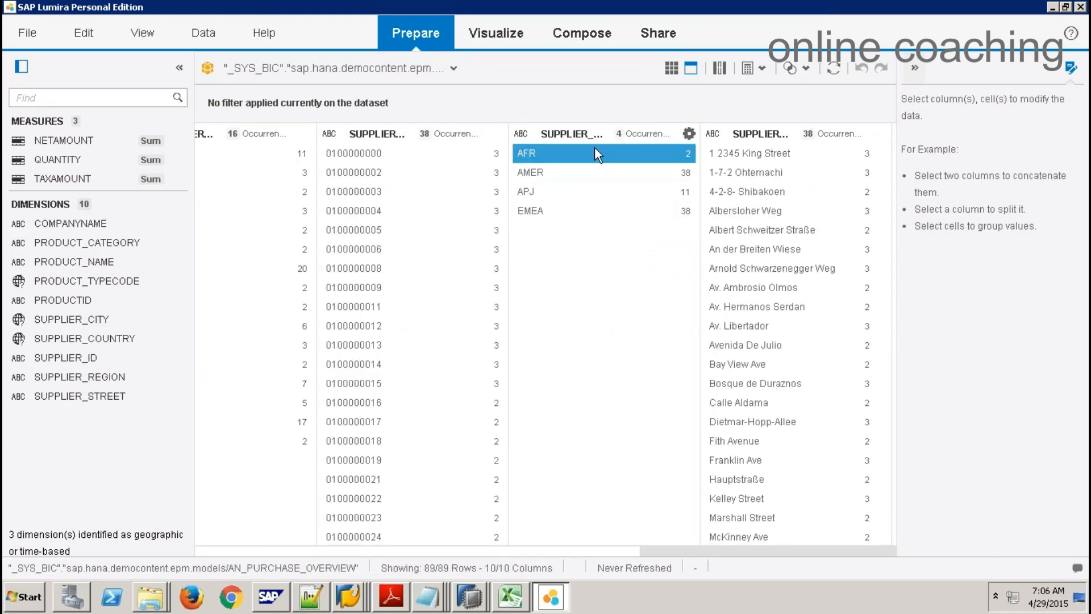
click(672, 70)
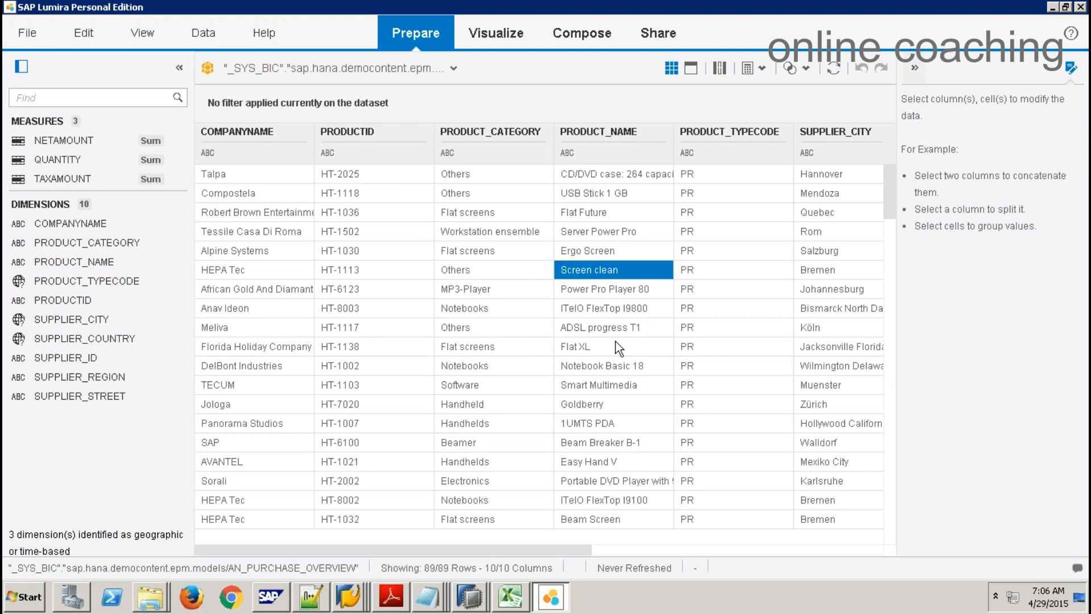
click(686, 551)
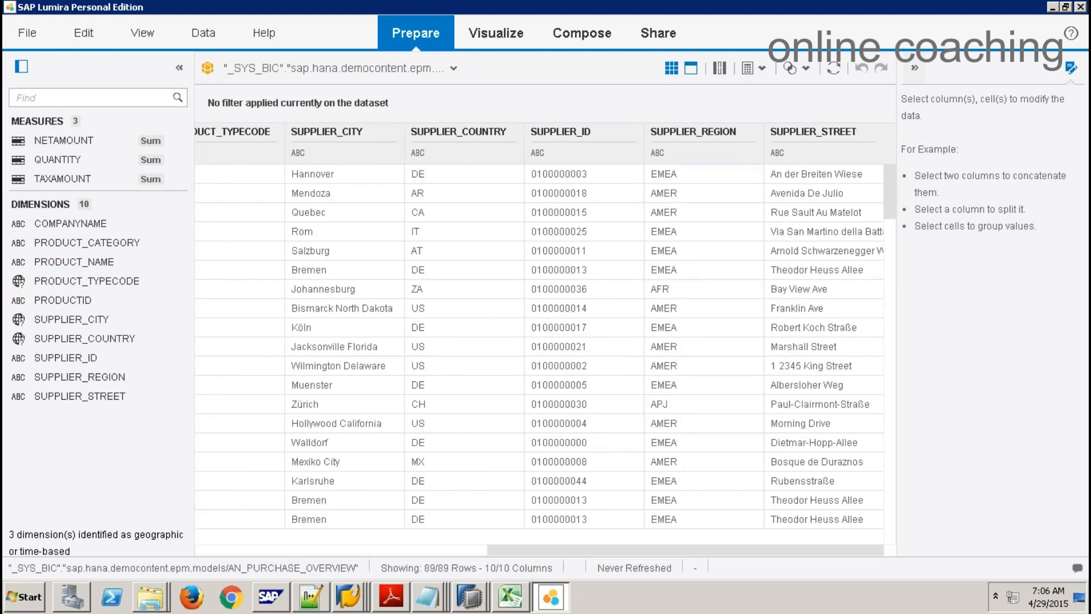
click(691, 69)
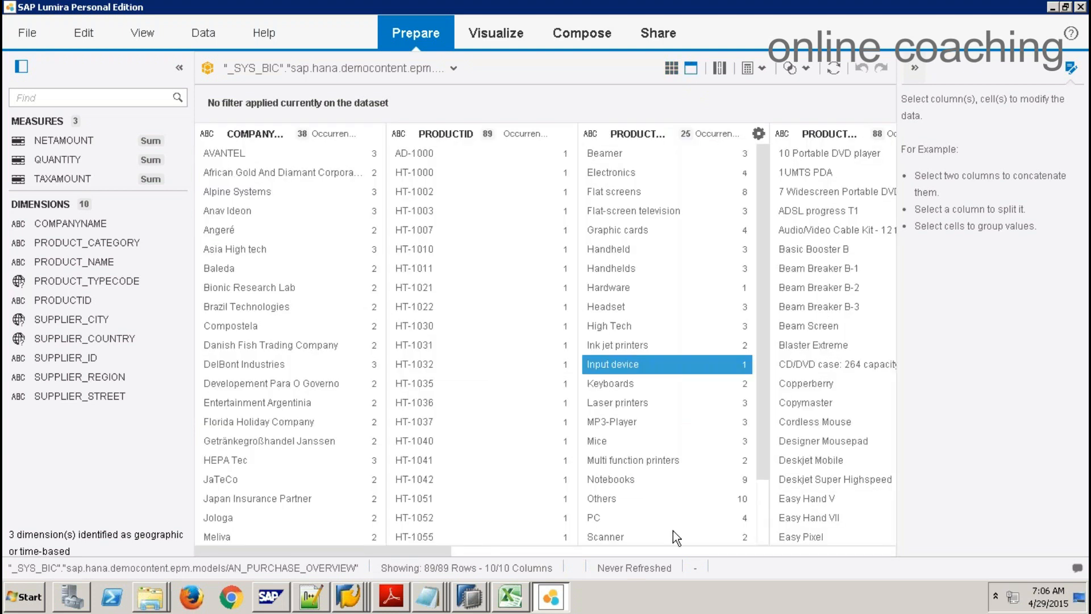
Step: Start a new calculated measure from the NETAMOUNT measure's options
click(743, 552)
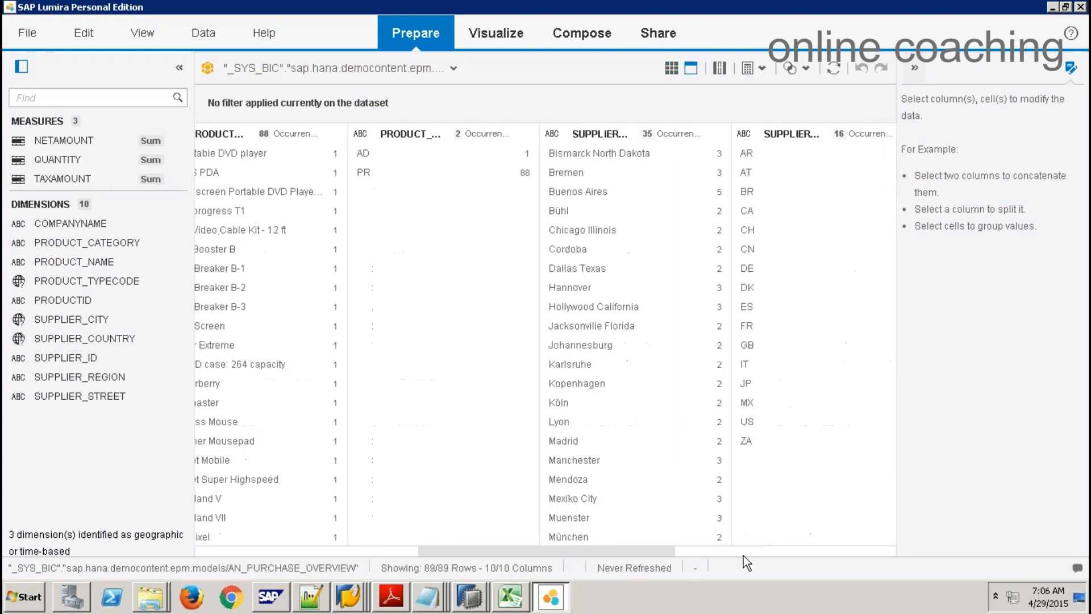
click(803, 550)
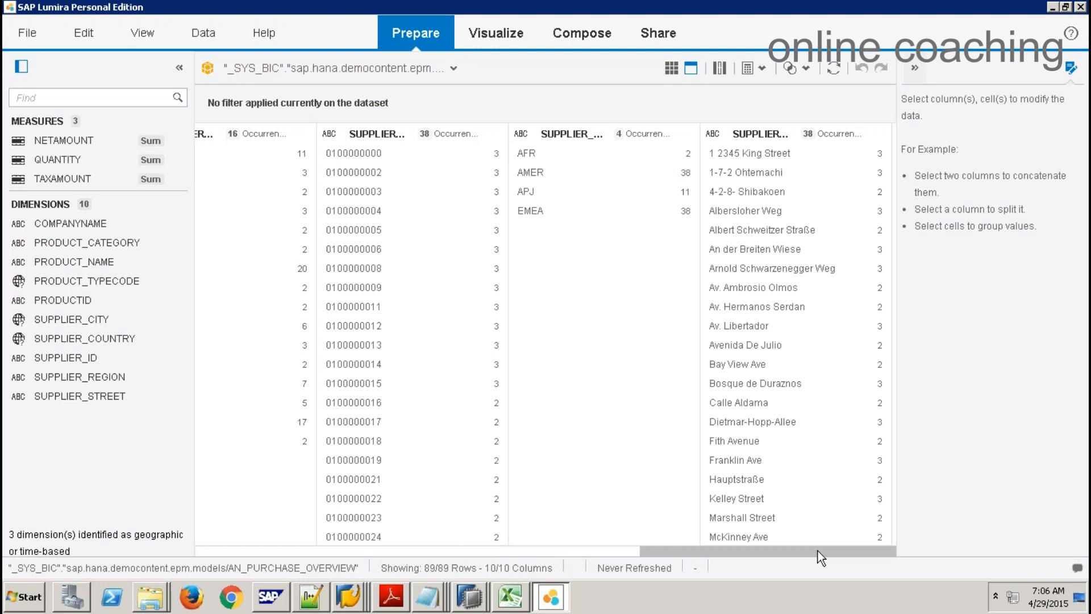
mouse_move(172, 157)
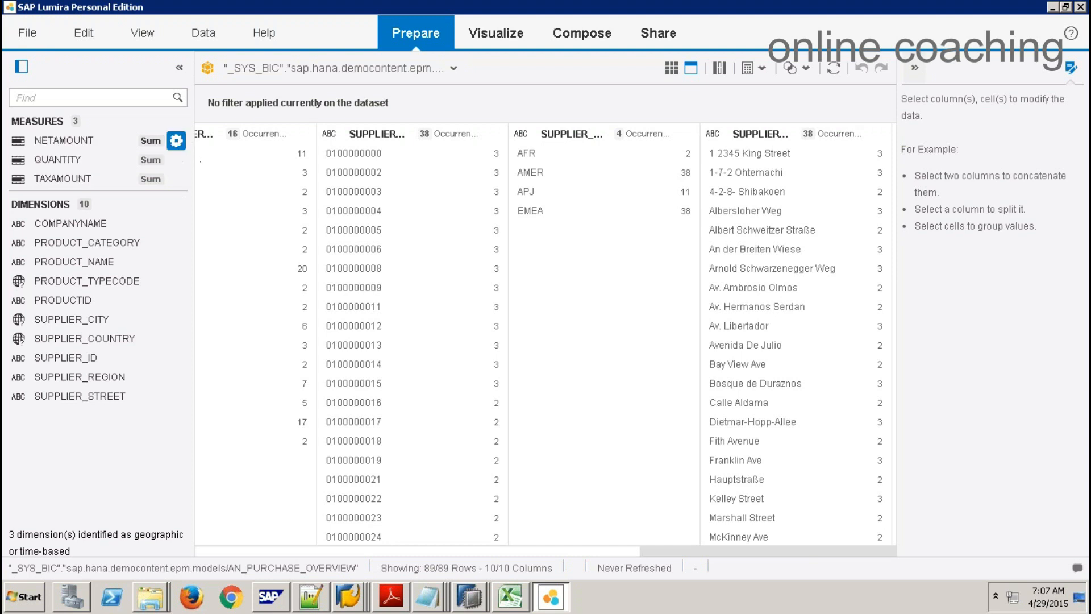
click(177, 142)
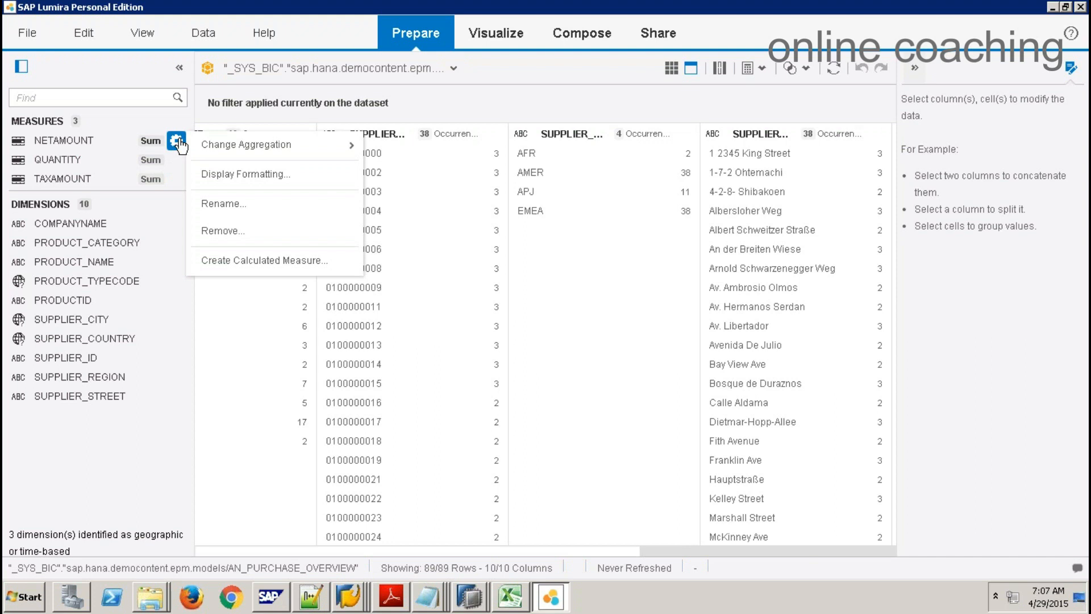
click(255, 260)
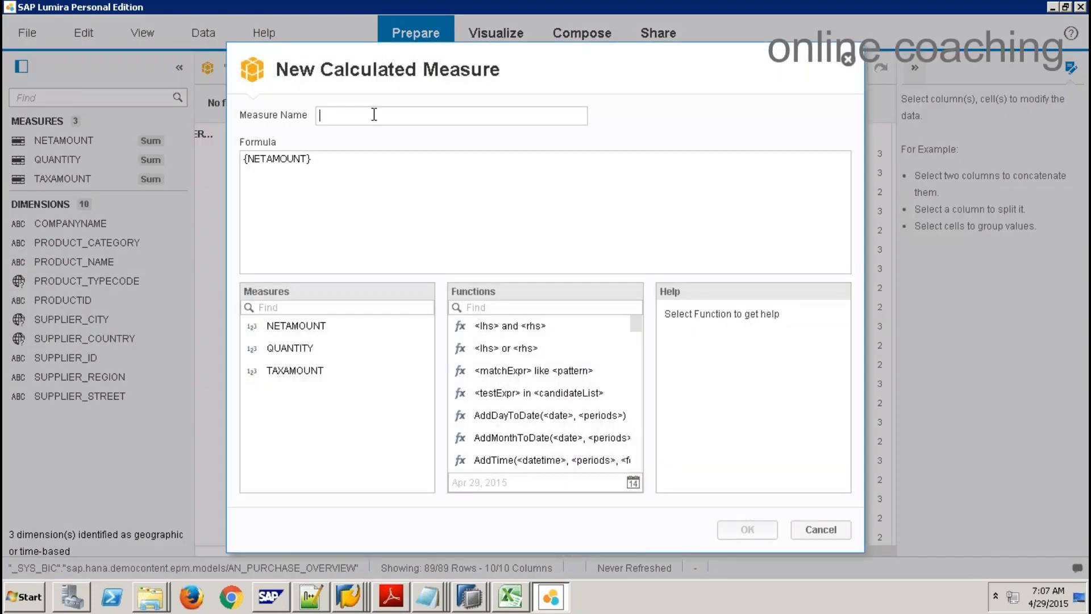
Step: Name the new measure ASP with formula {NETAMOUNT}/{QUANTITY} and confirm it
text(ASP)
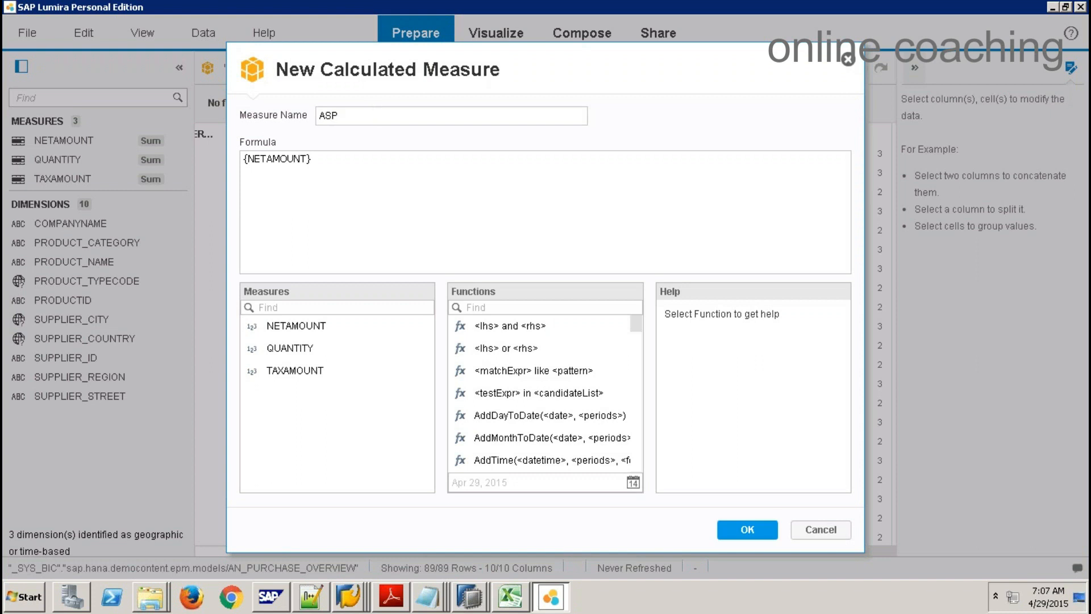
click(357, 166)
text(/)
double_click(281, 345)
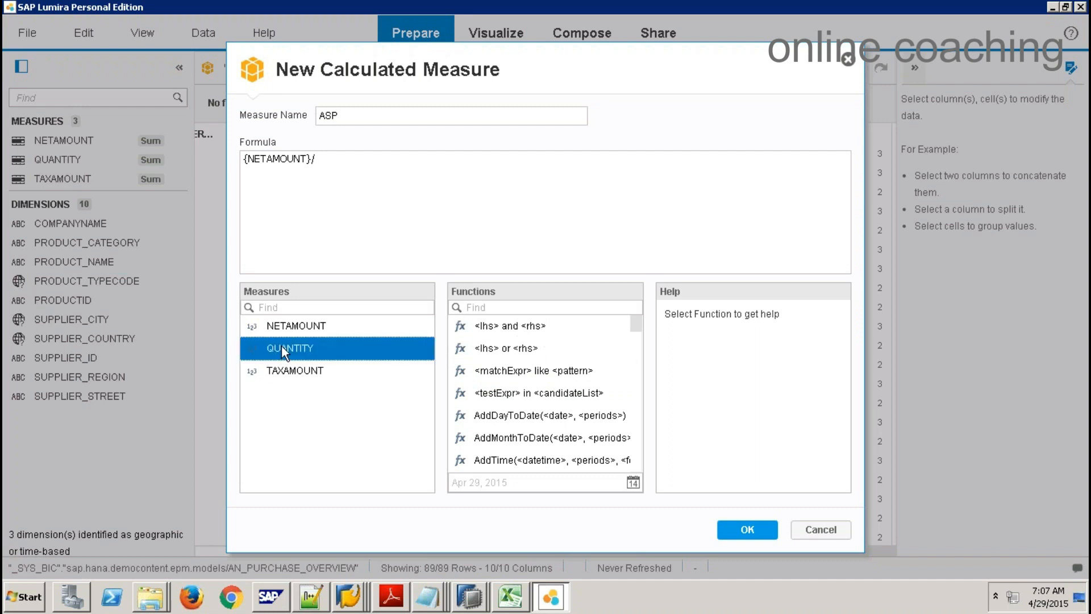
click(753, 529)
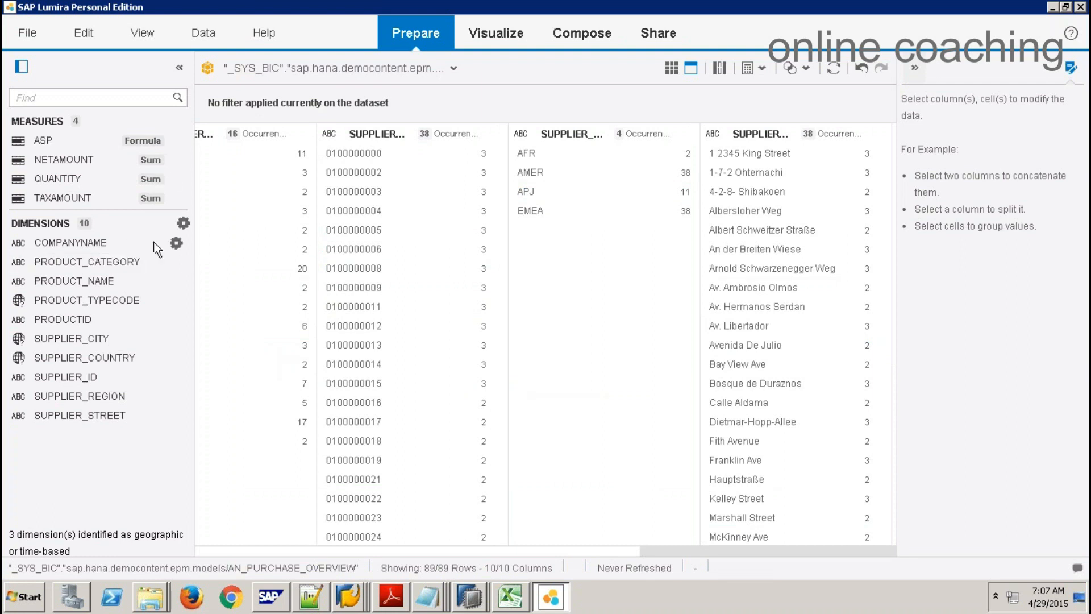
click(177, 243)
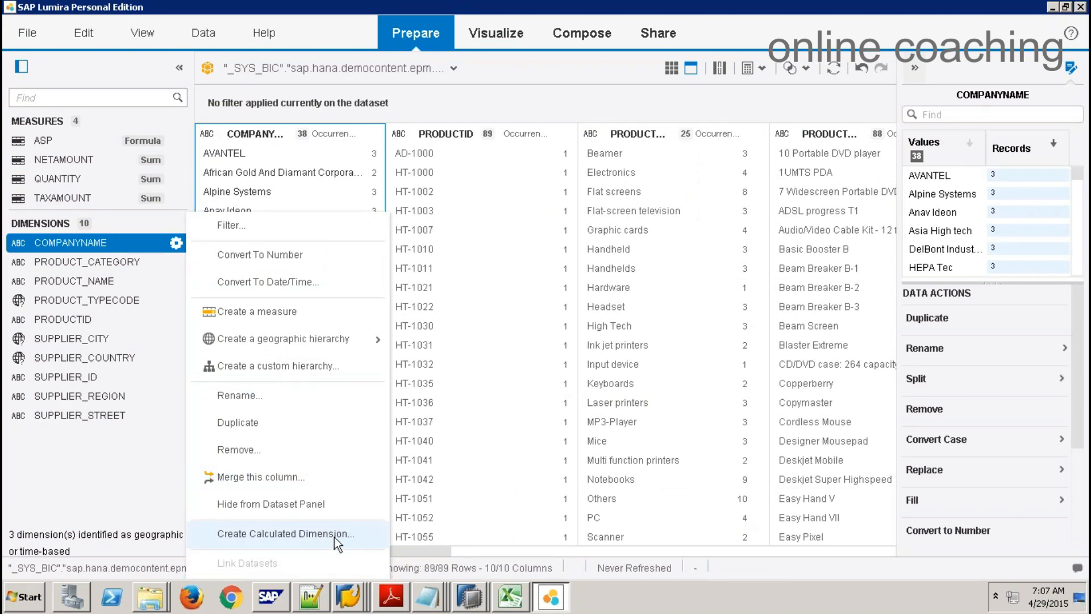
click(335, 534)
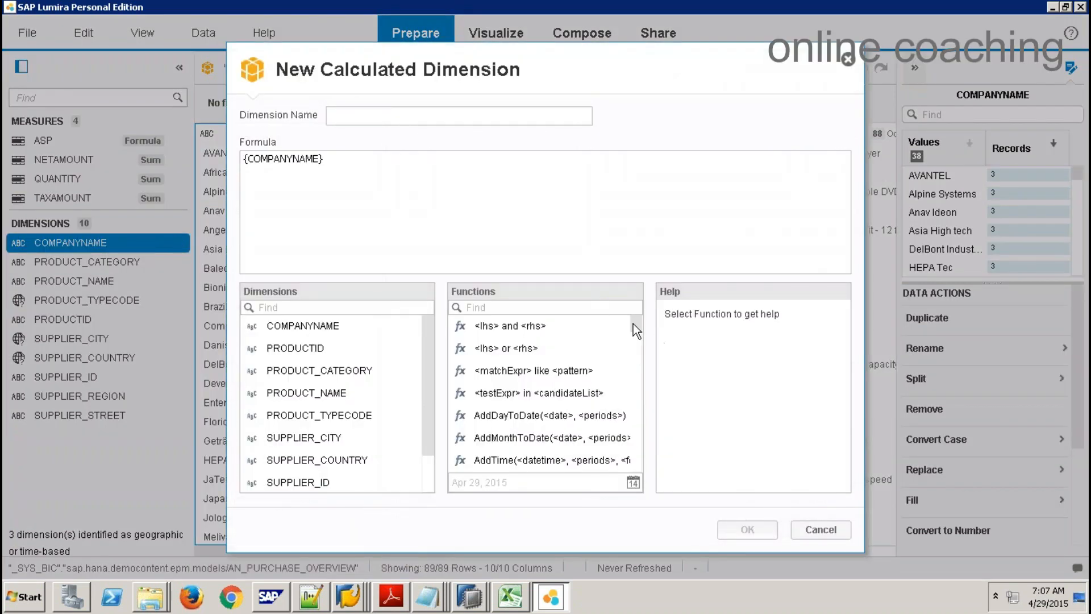
drag(637, 319, 639, 467)
click(838, 534)
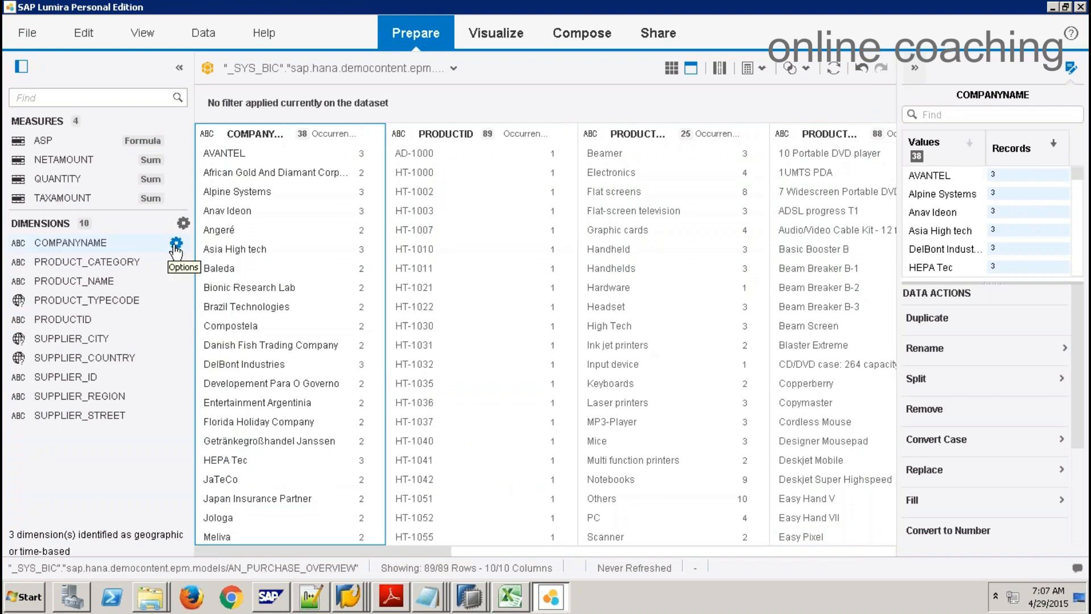
click(176, 246)
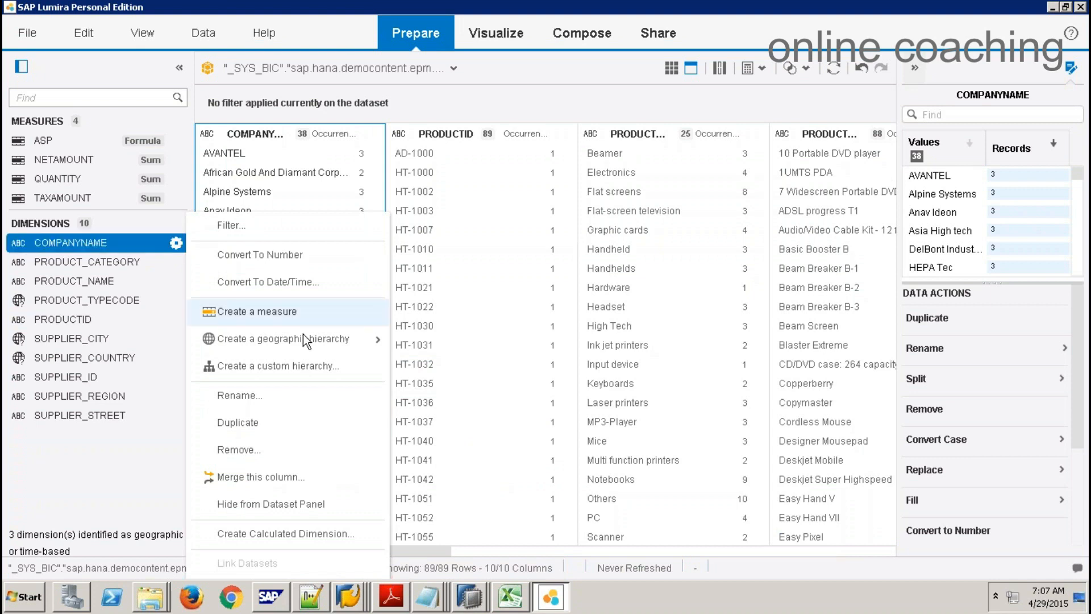
mouse_move(310, 340)
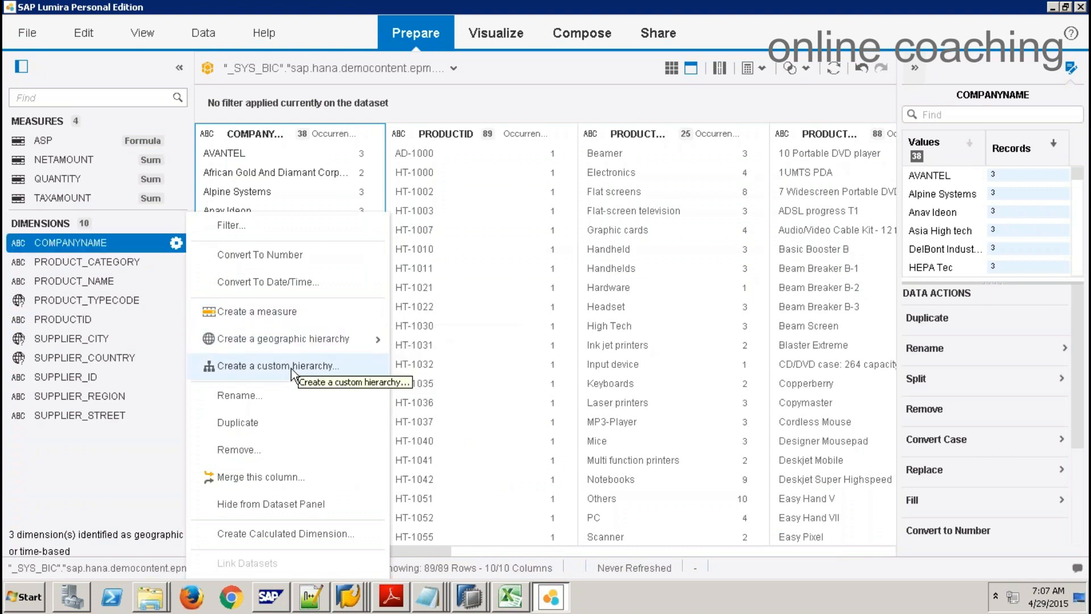
click(111, 492)
Step: Create a by-names geographic hierarchy on SUPPLIER_COUNTRY, City level SUPPLIER_CITY, Region and Sub-Region None
click(176, 358)
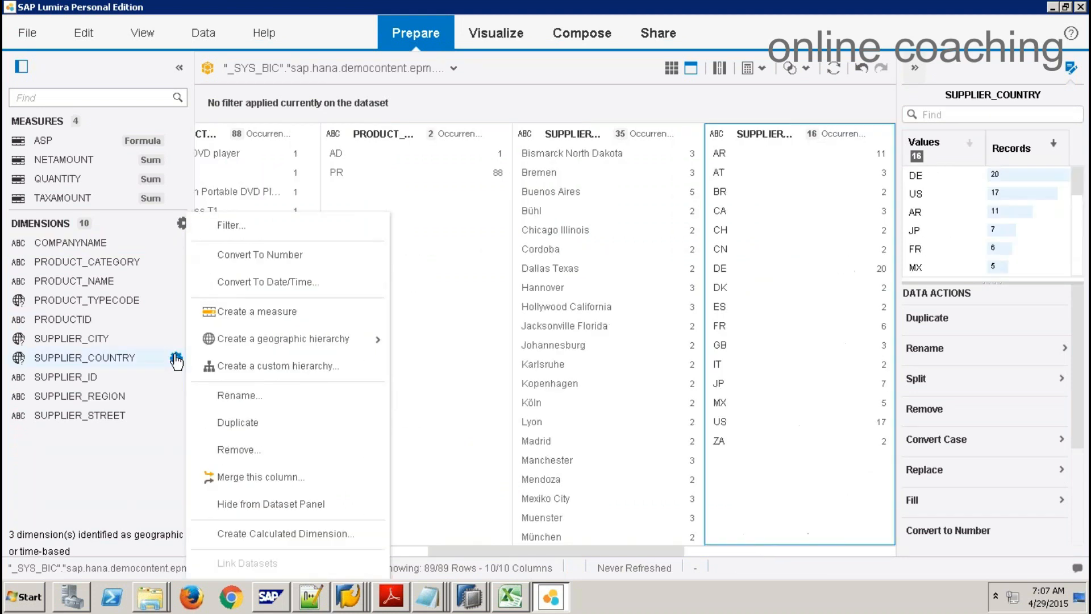
mouse_move(261, 336)
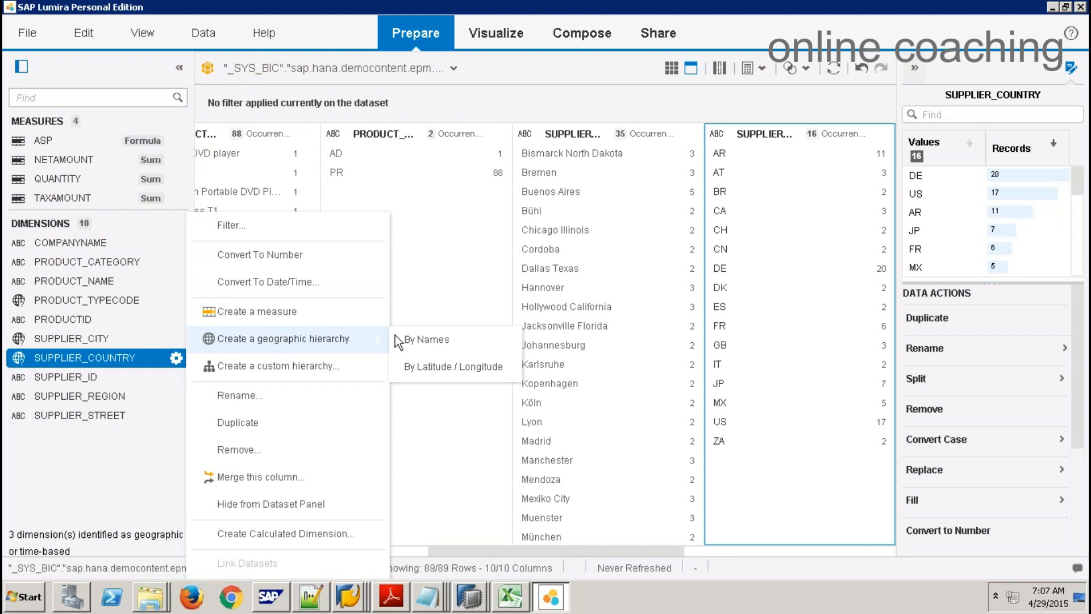
click(431, 338)
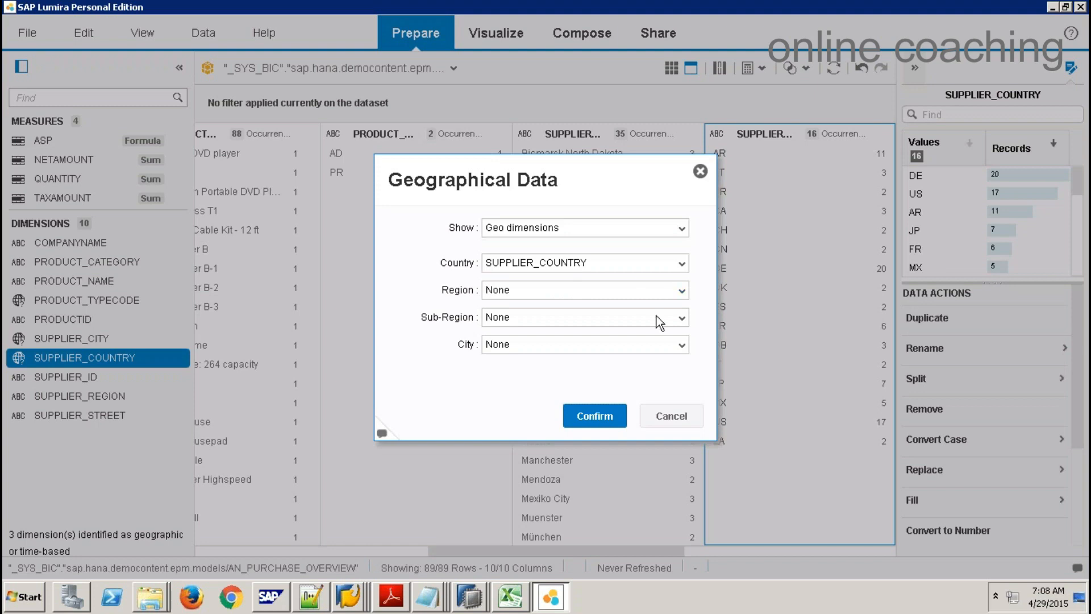
click(664, 342)
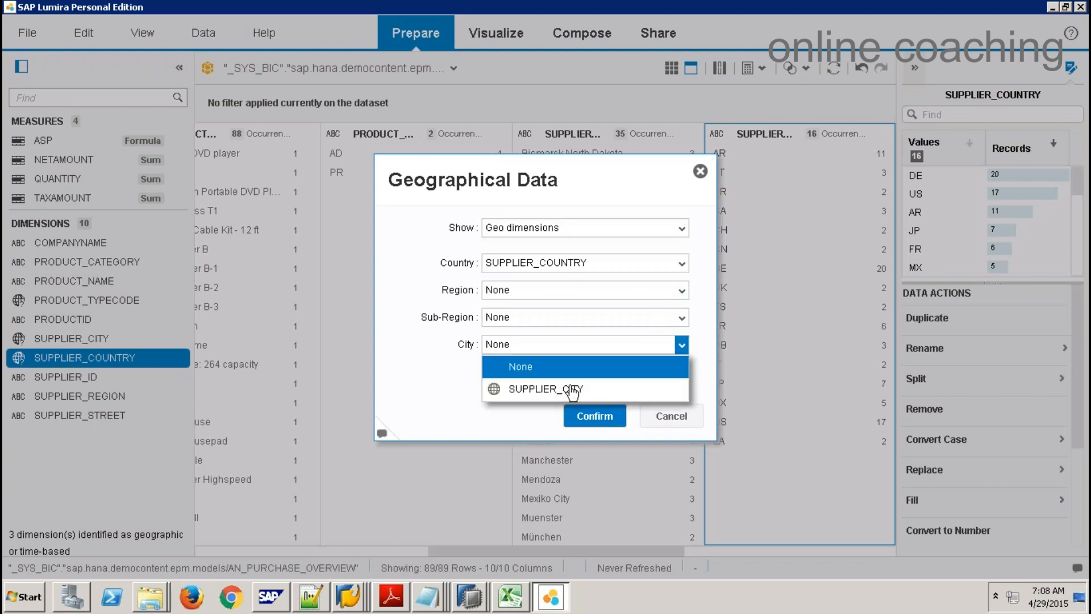
key(Down)
key(Return)
click(682, 317)
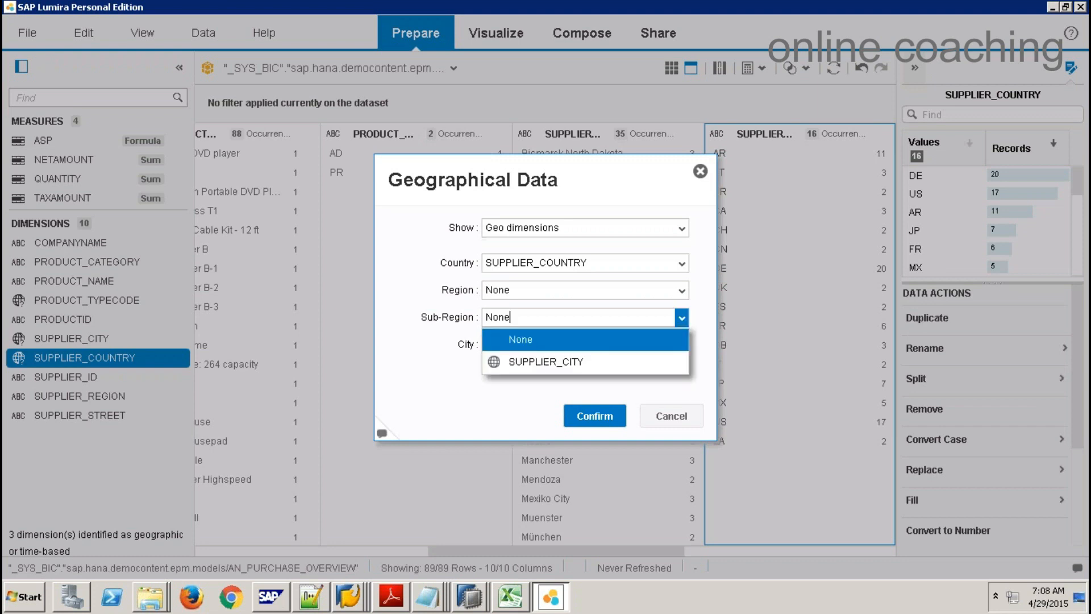
click(576, 364)
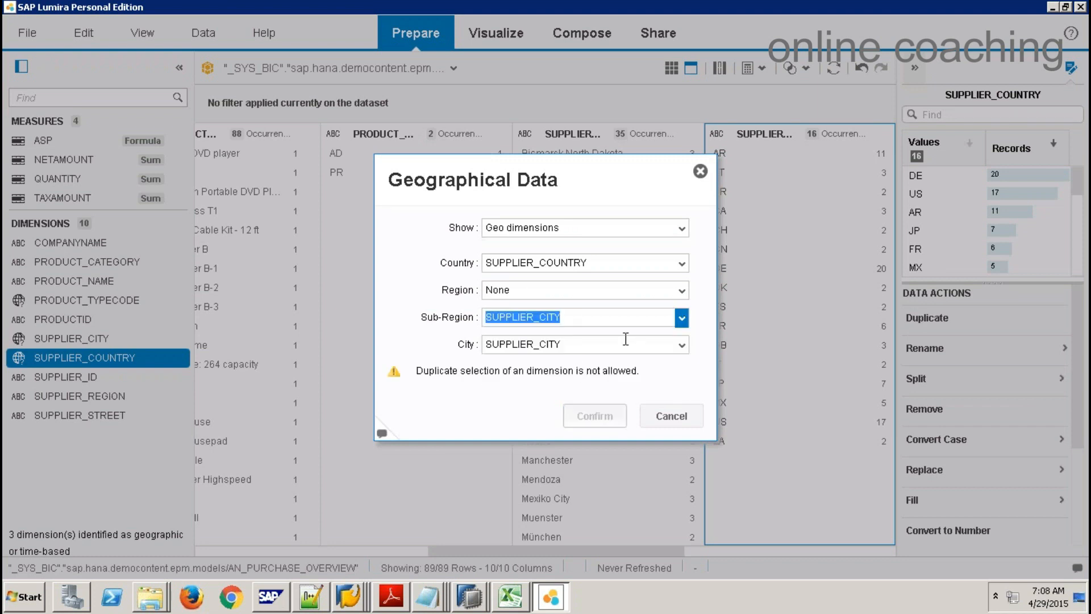
click(608, 320)
click(545, 284)
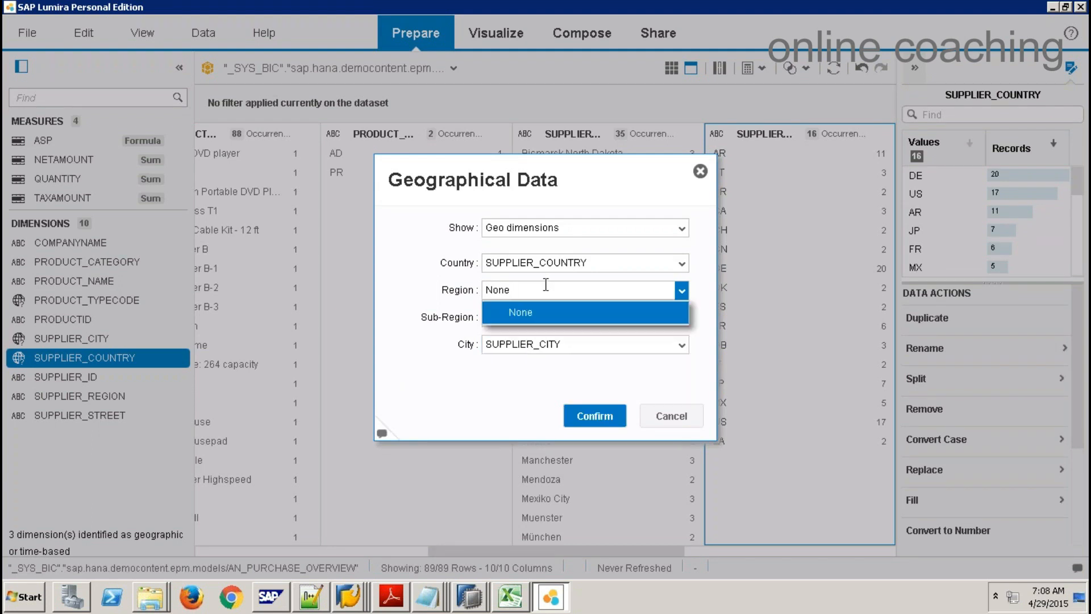
click(594, 417)
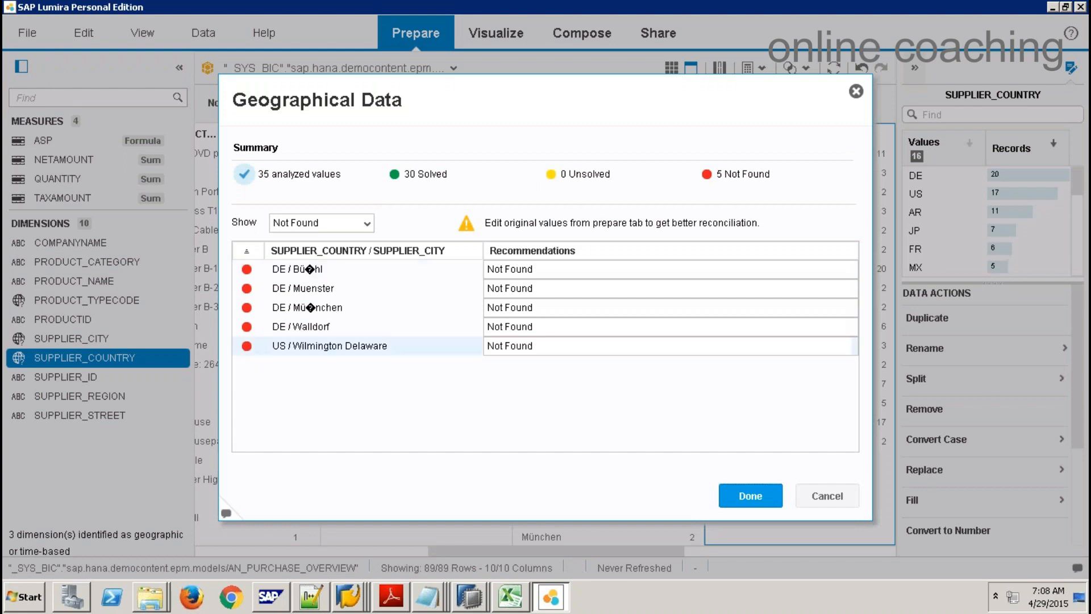
click(737, 493)
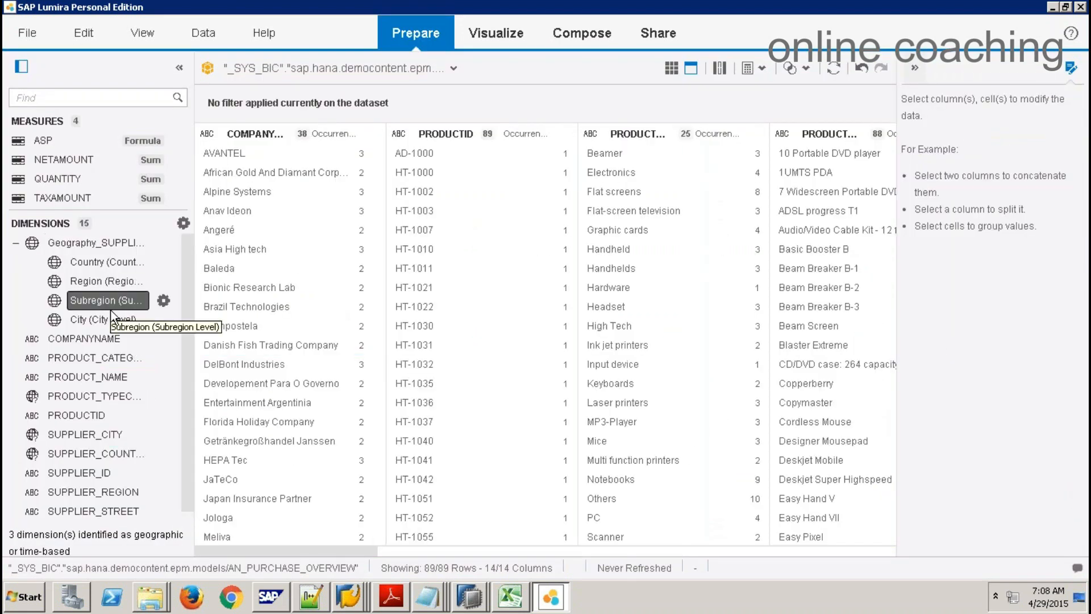
Step: Look at the Merge and Append options without combining datasets, then return to Visualize
click(227, 210)
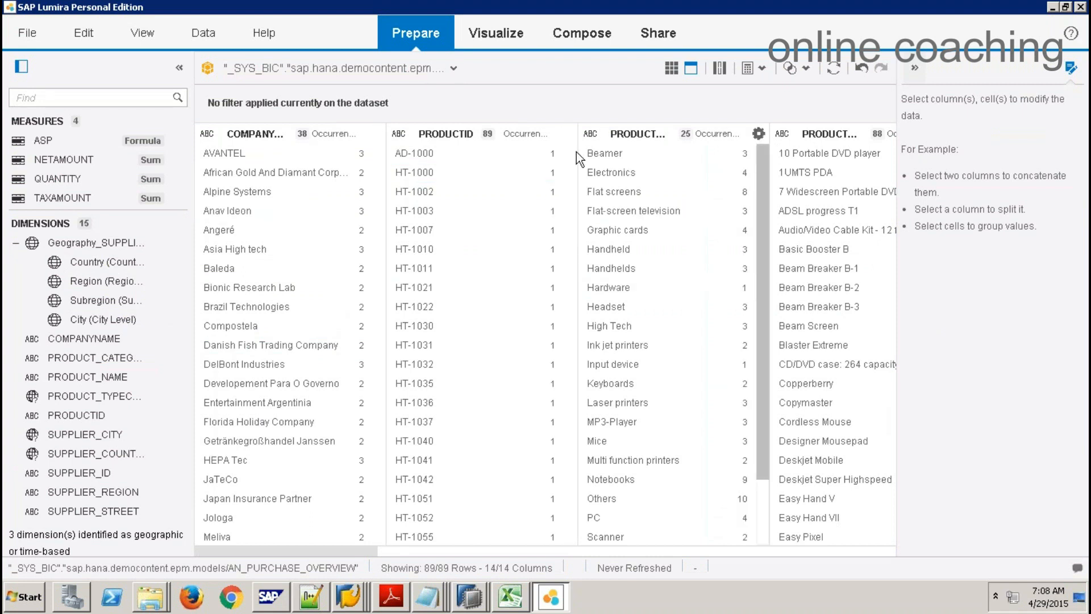
click(807, 73)
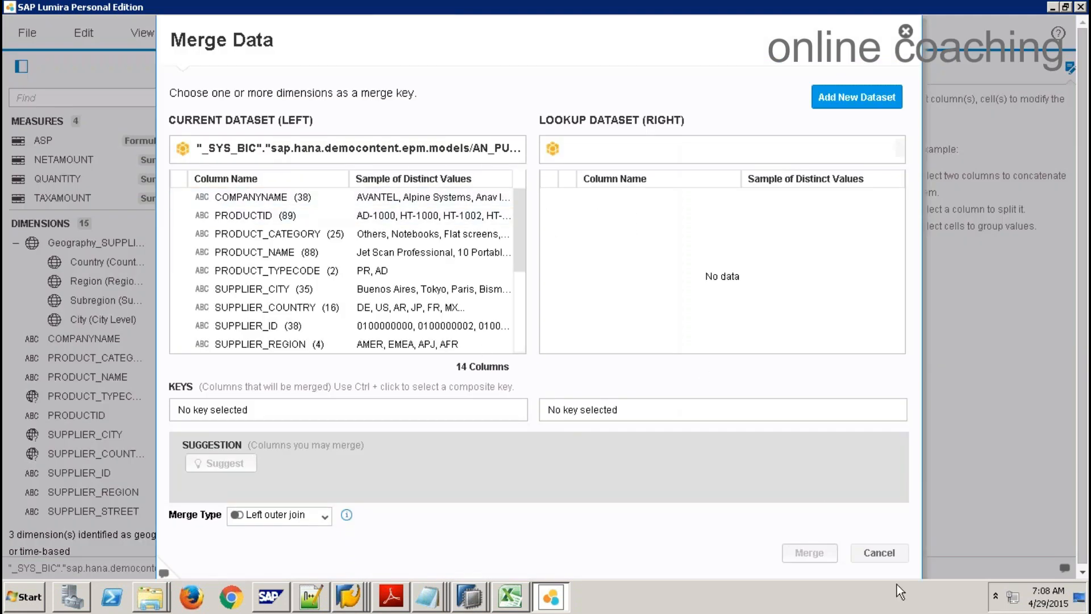
click(879, 553)
click(805, 68)
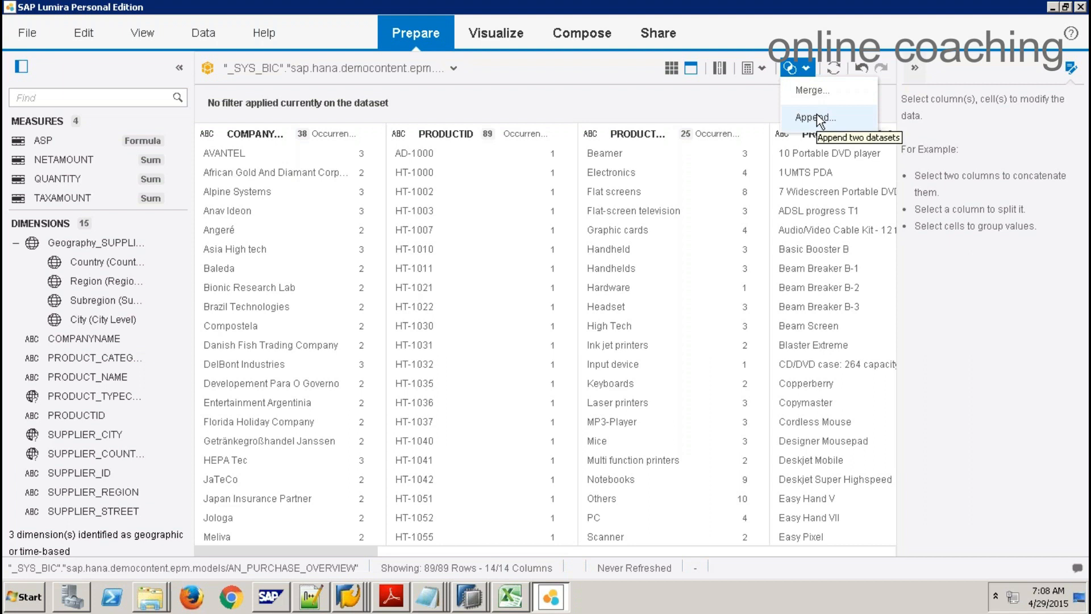
click(718, 106)
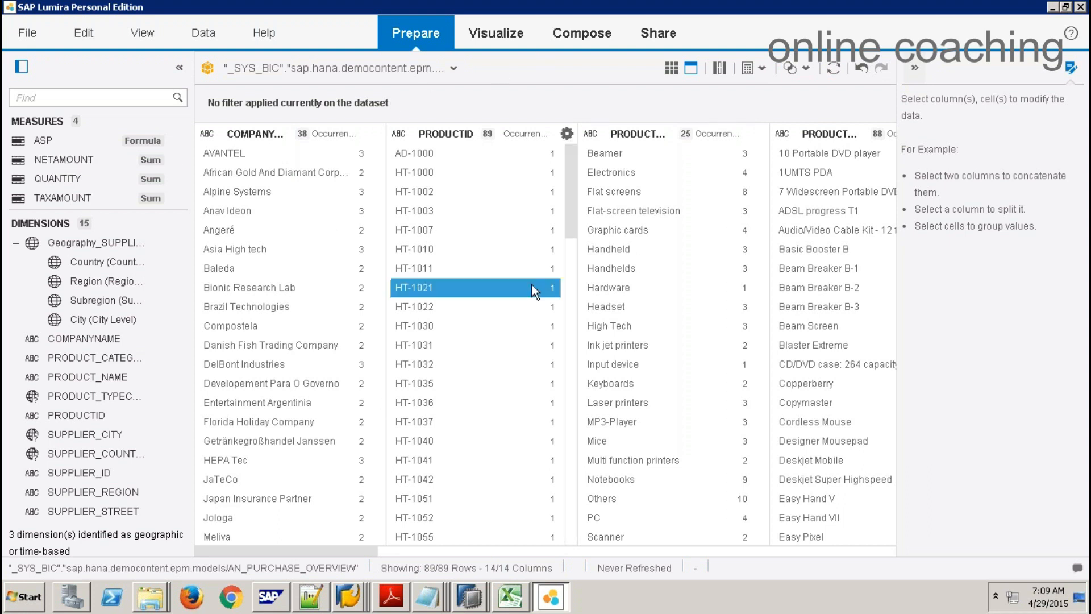
click(498, 38)
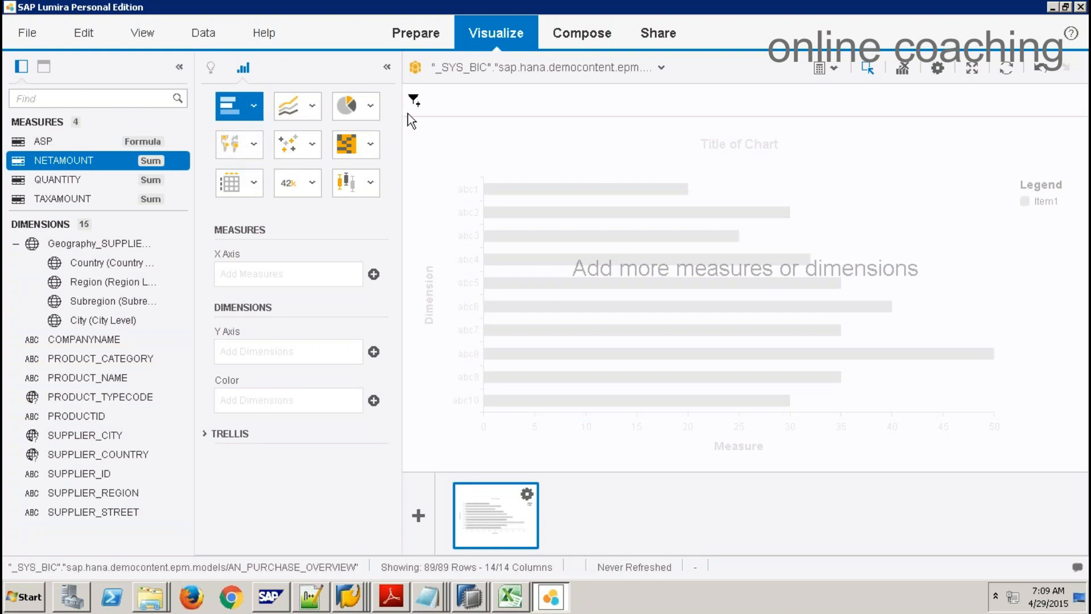
Step: Try an AMER filter on SUPPLIER_REGION, remove it, and show the measures and dimensions list
click(44, 68)
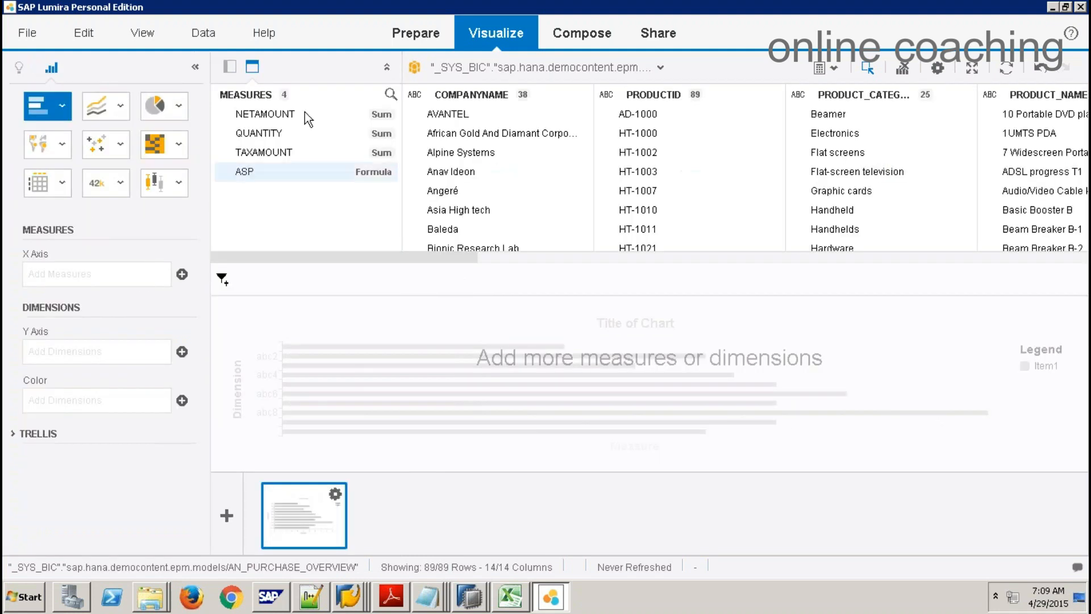
drag(422, 257, 214, 278)
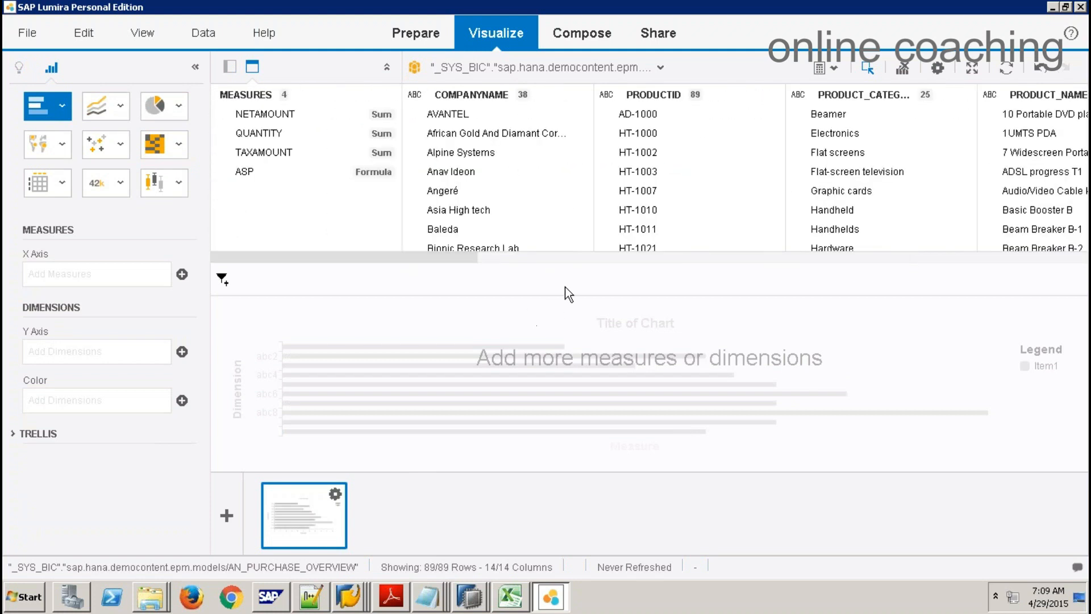
click(684, 258)
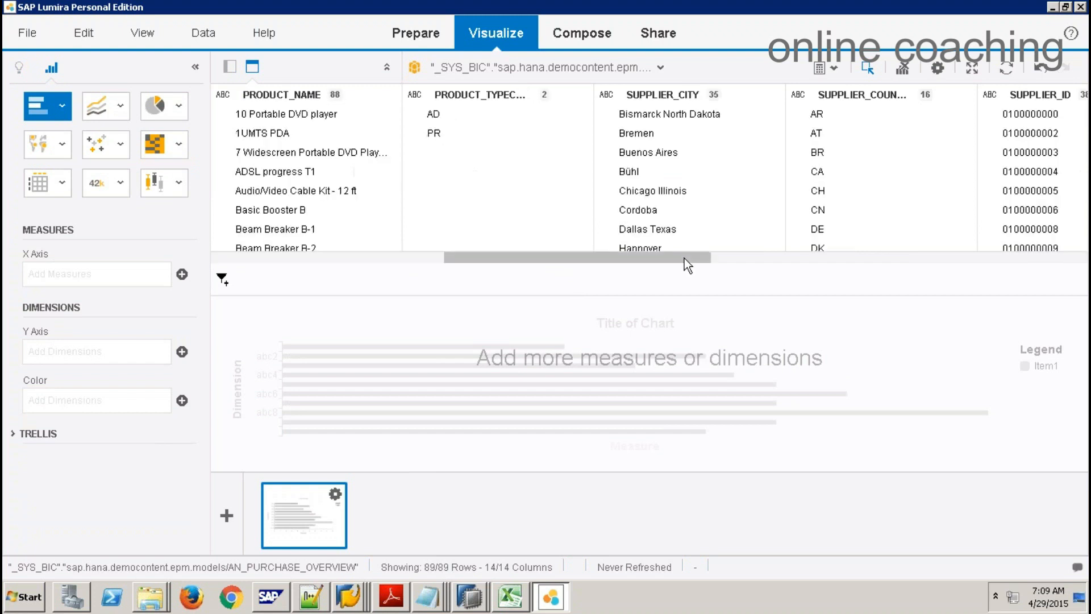
click(861, 257)
click(468, 135)
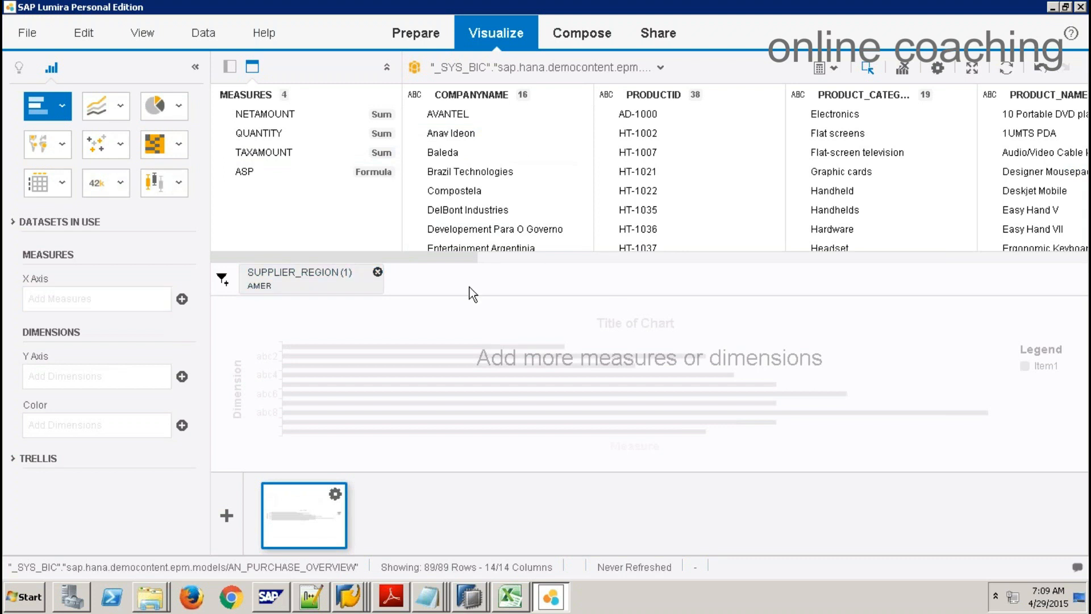
click(378, 273)
click(230, 68)
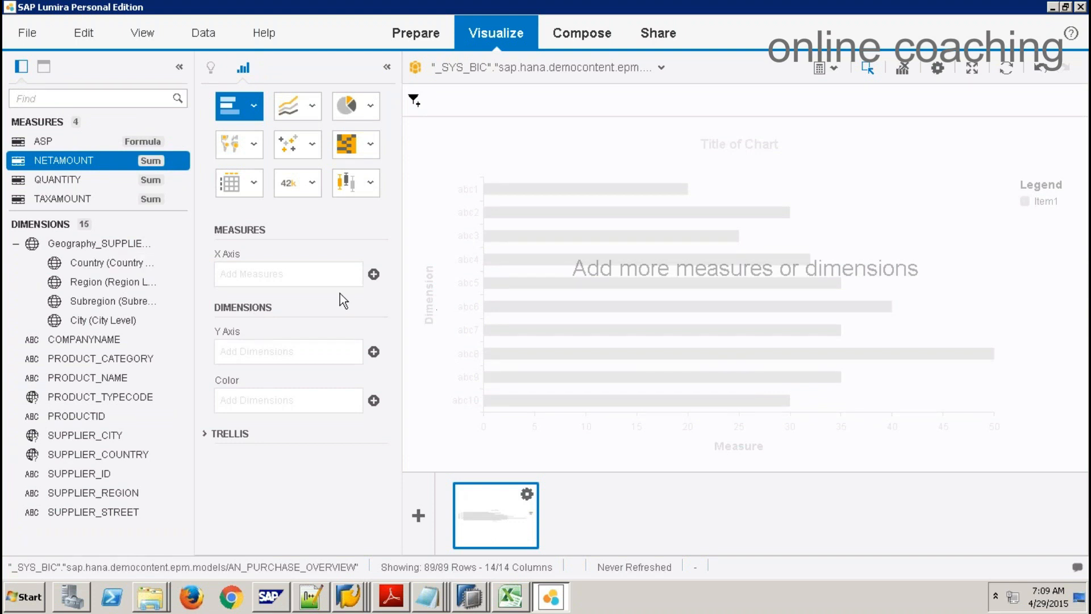
click(253, 106)
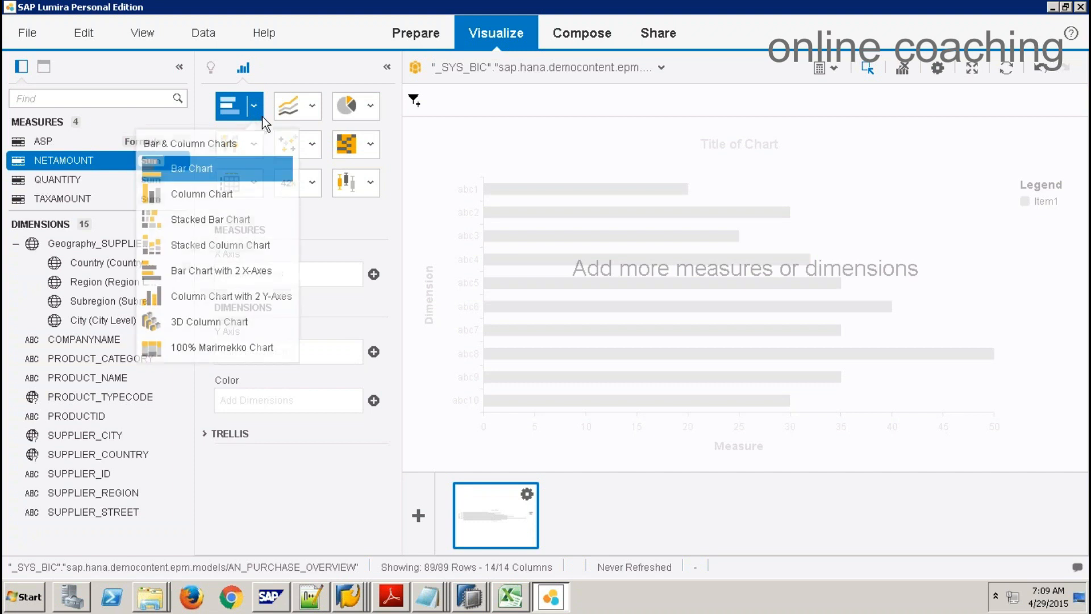
click(219, 179)
click(211, 70)
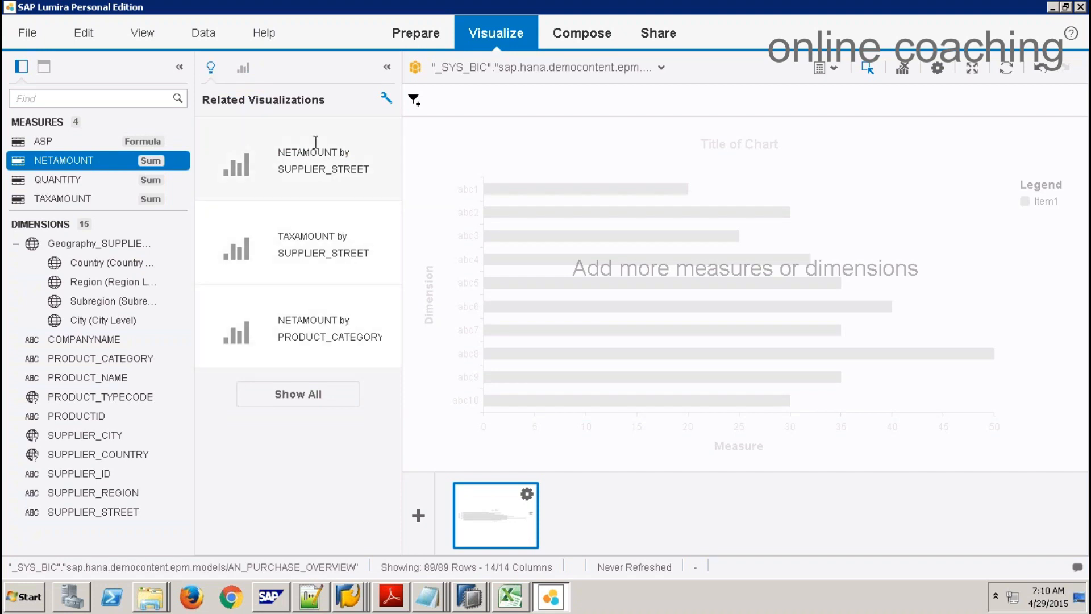
click(318, 395)
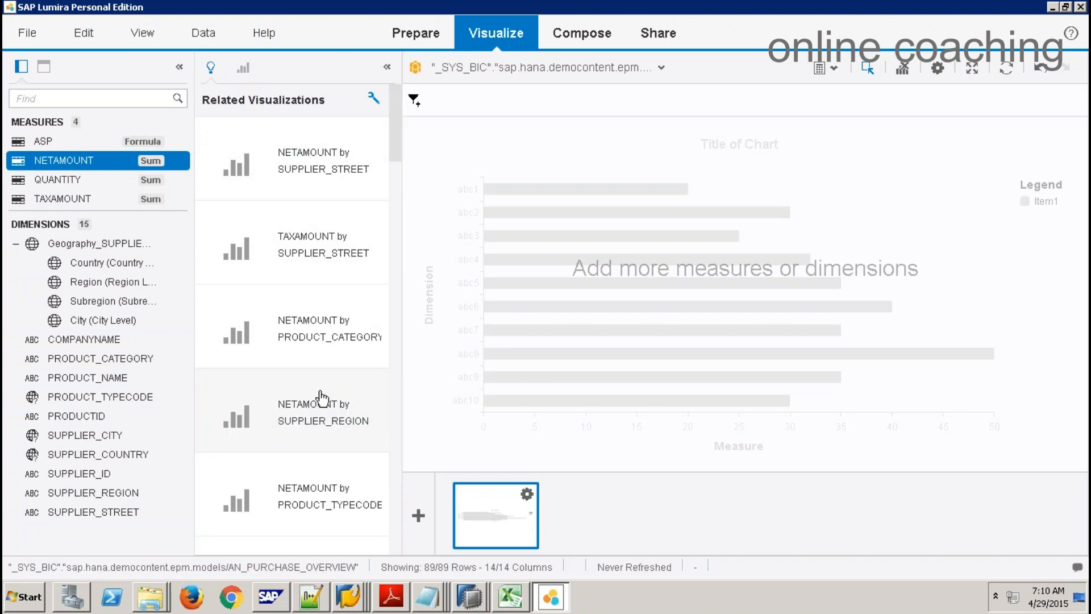
click(352, 146)
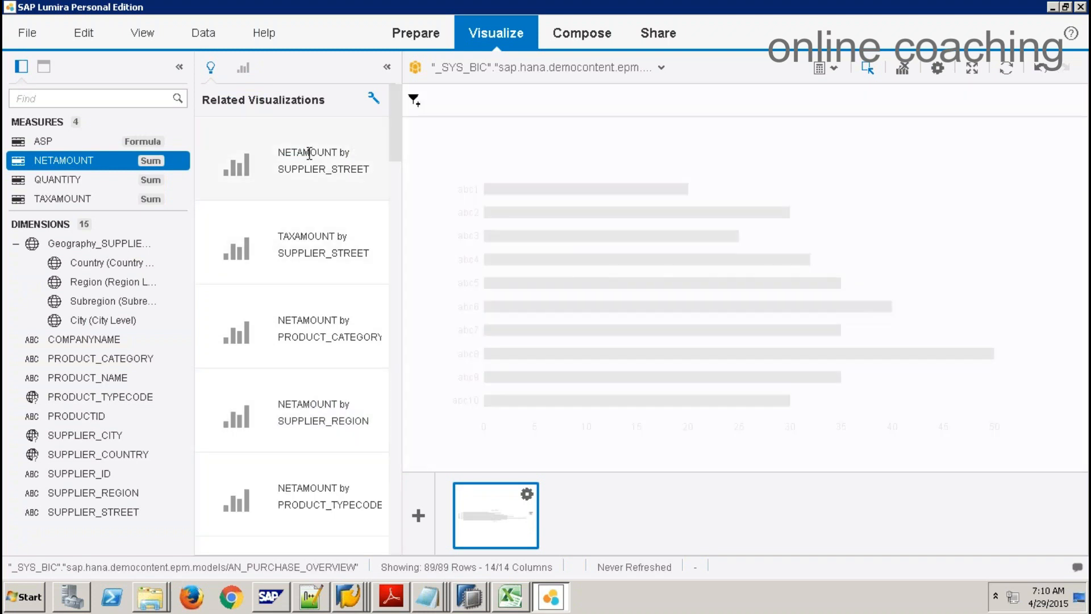
click(299, 238)
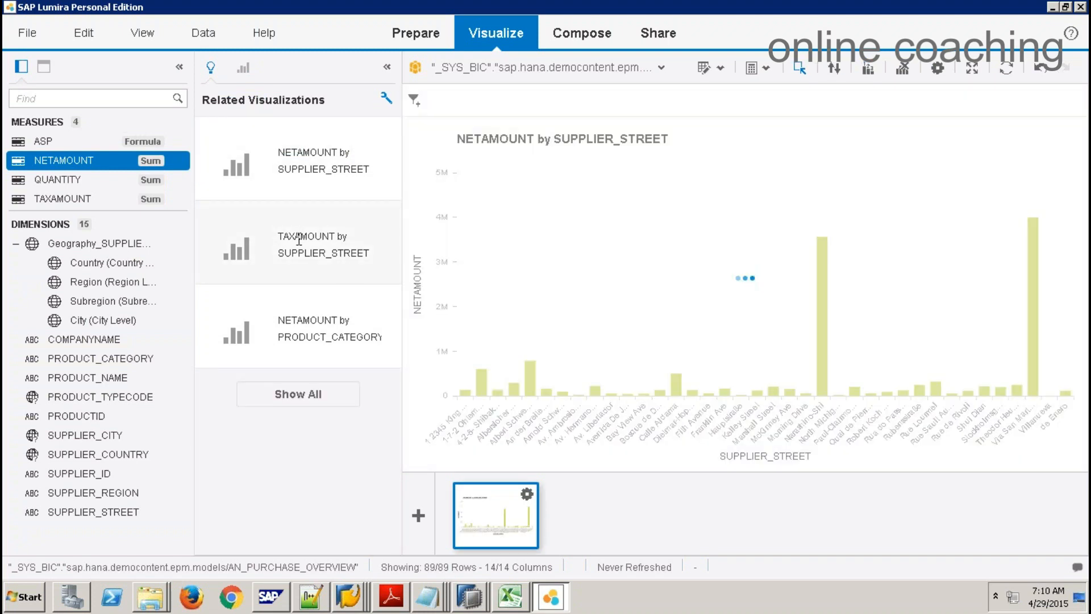
click(318, 328)
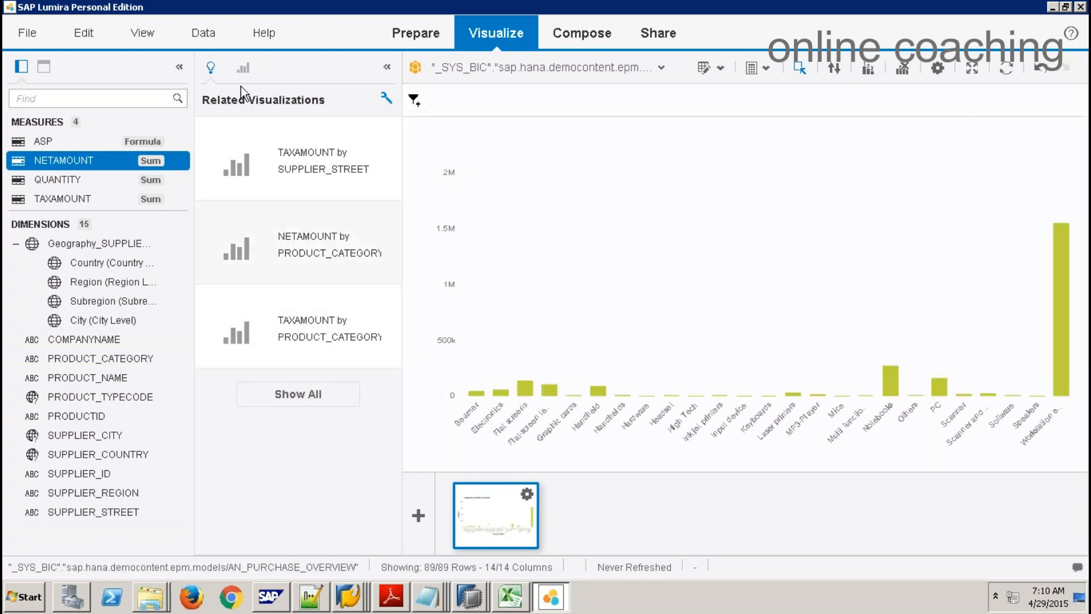
click(243, 69)
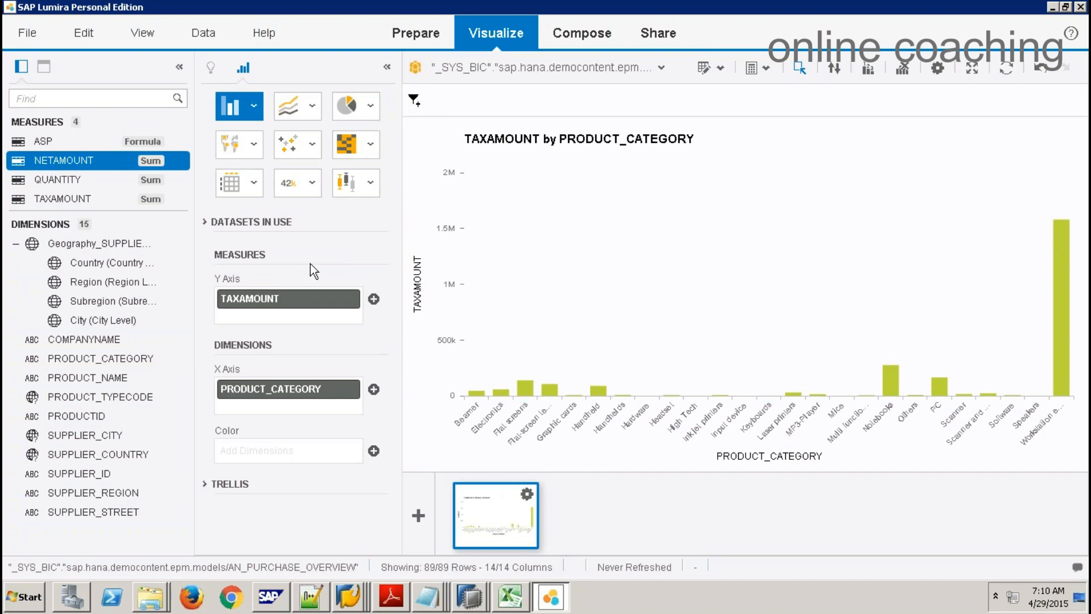
click(351, 299)
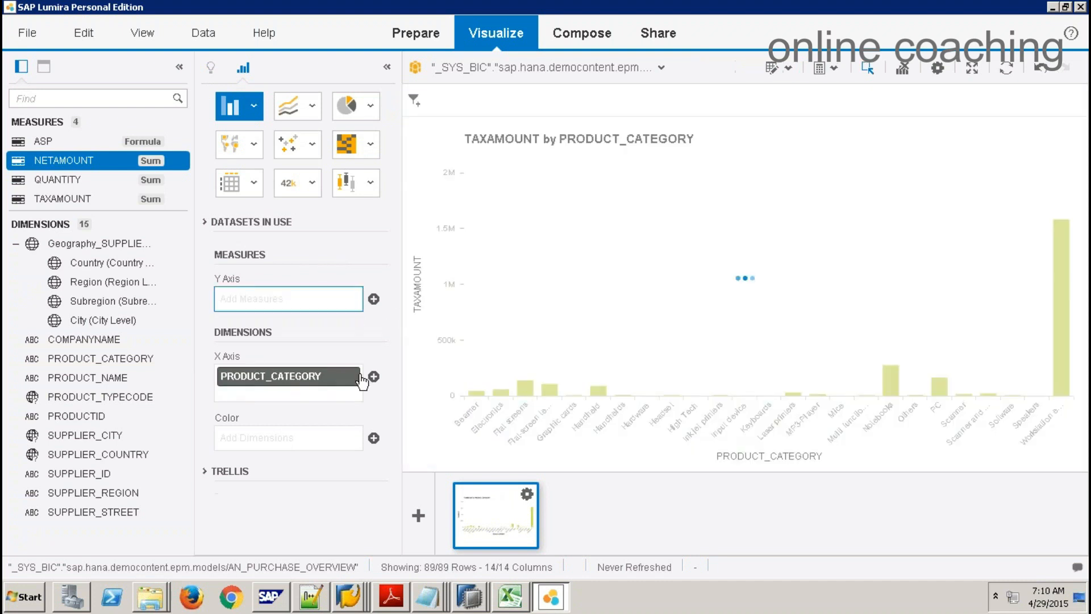
click(357, 375)
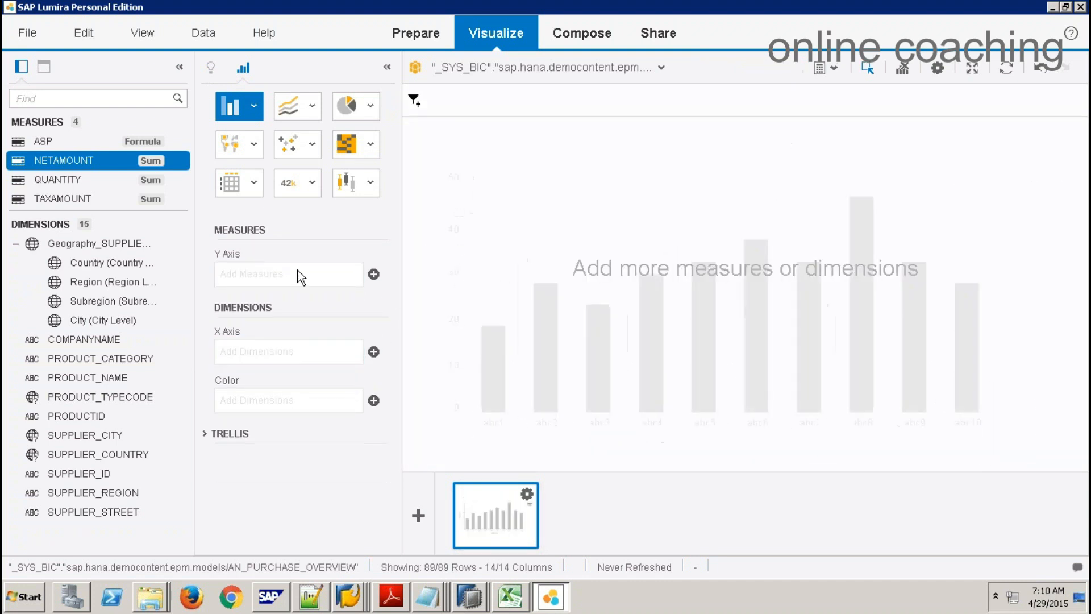
click(253, 105)
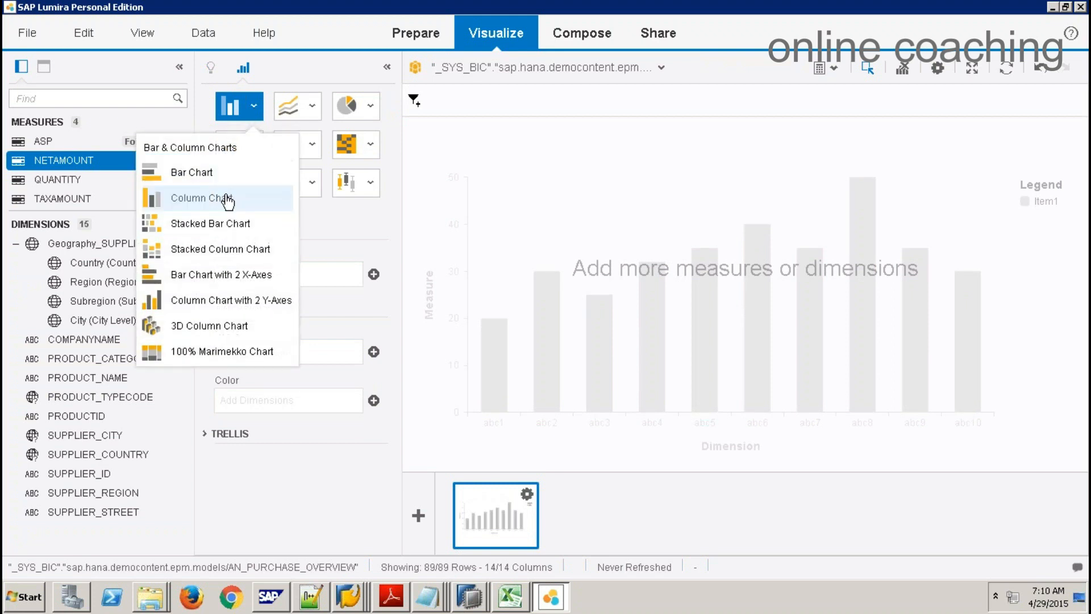
click(222, 173)
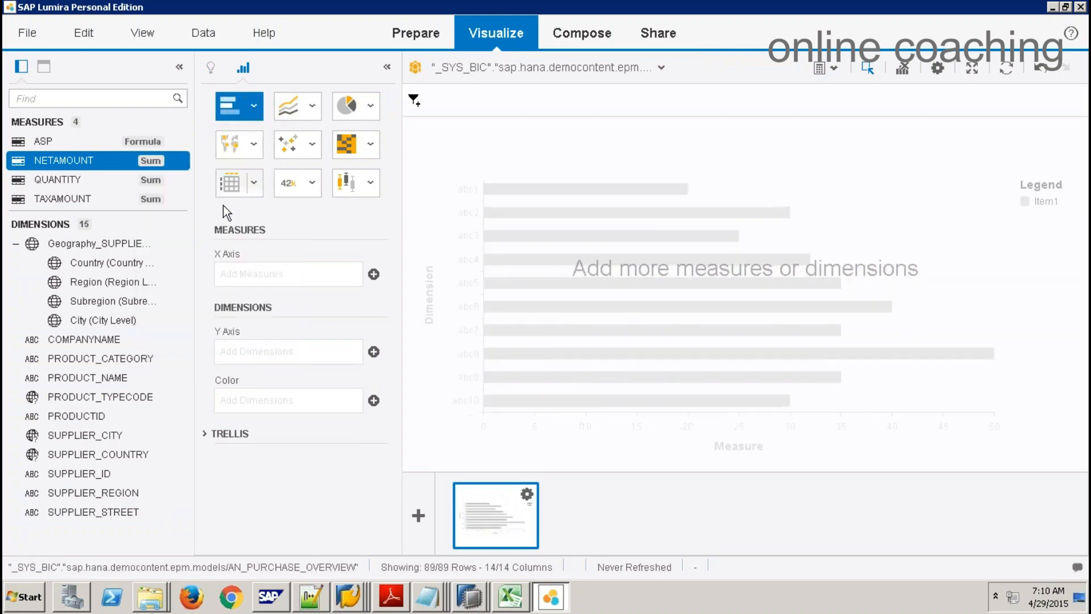
Step: Plot NETAMOUNT on the X axis against SUPPLIER_COUNTRY on the Y axis, sorted descending
click(67, 164)
drag(67, 164, 256, 274)
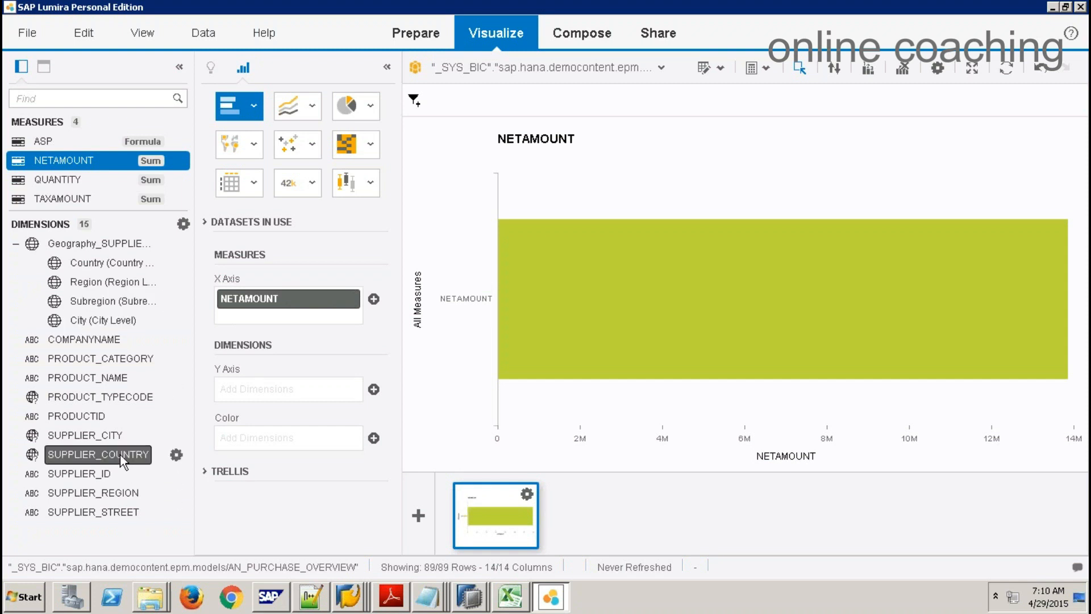
drag(123, 454, 268, 396)
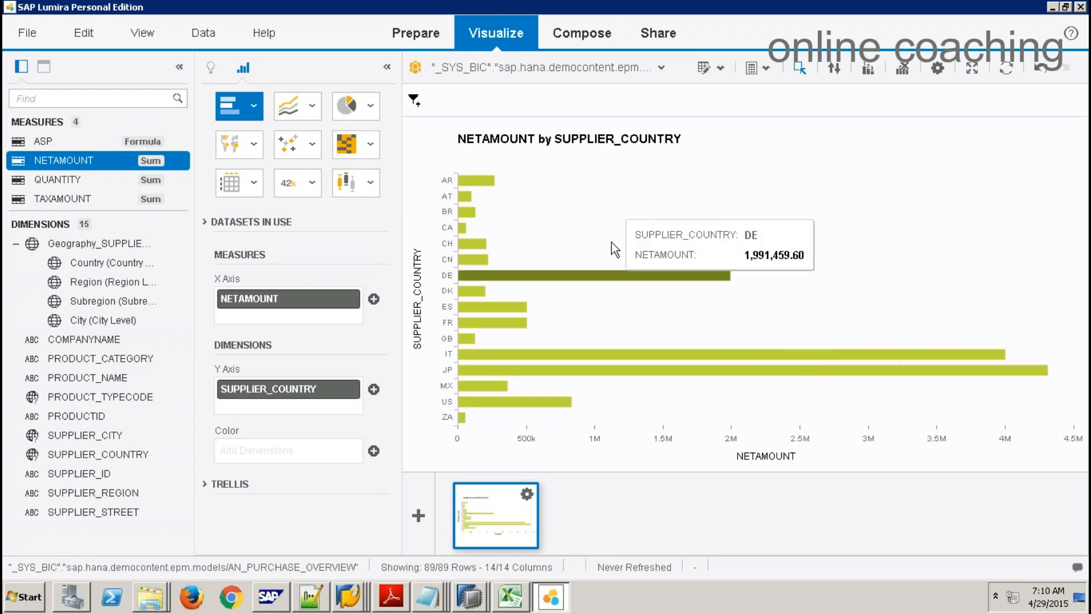
click(335, 299)
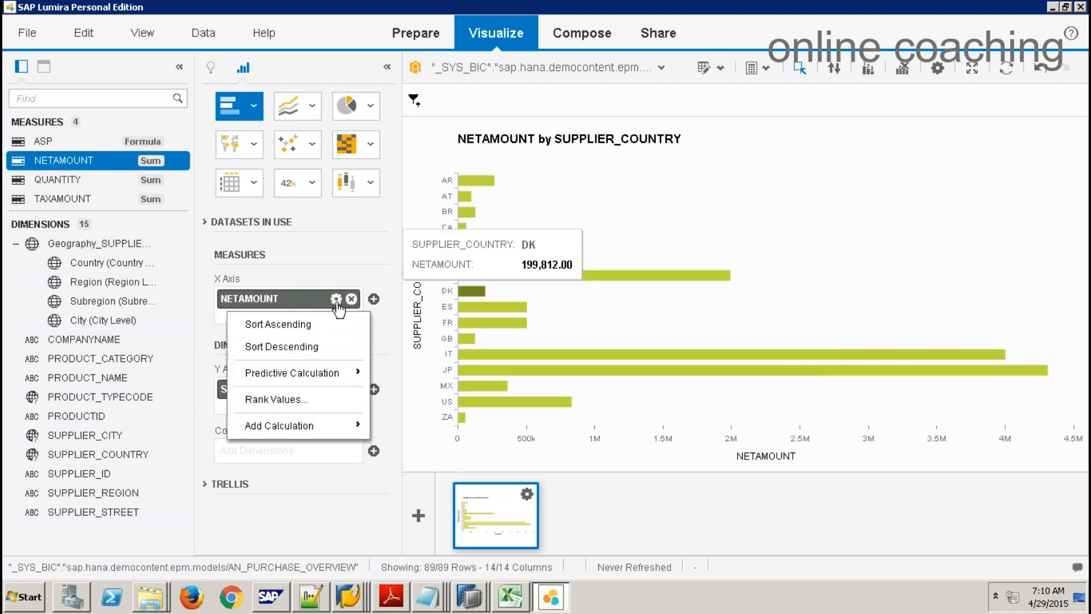
click(298, 346)
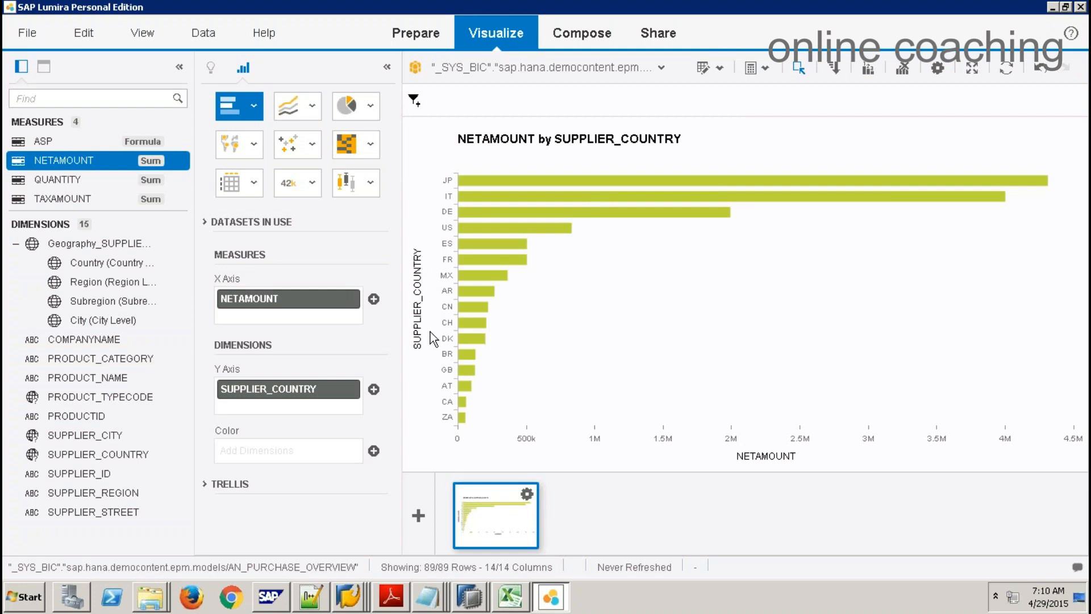
Step: Filter the chart to the eight countries CN through ZA and apply the Flashy template with the Bright palette
drag(425, 298, 544, 423)
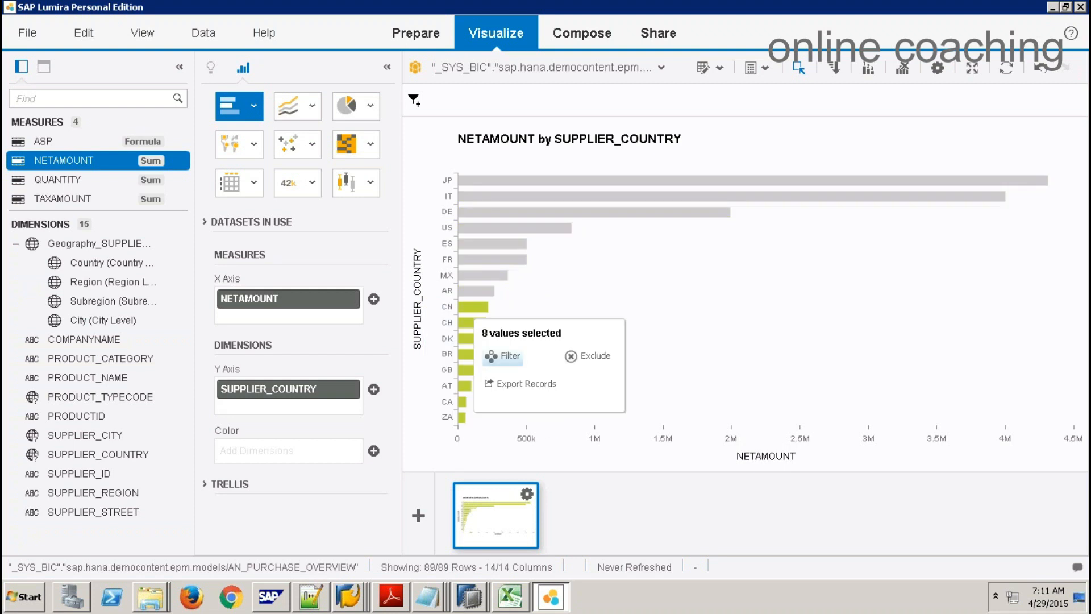
click(503, 356)
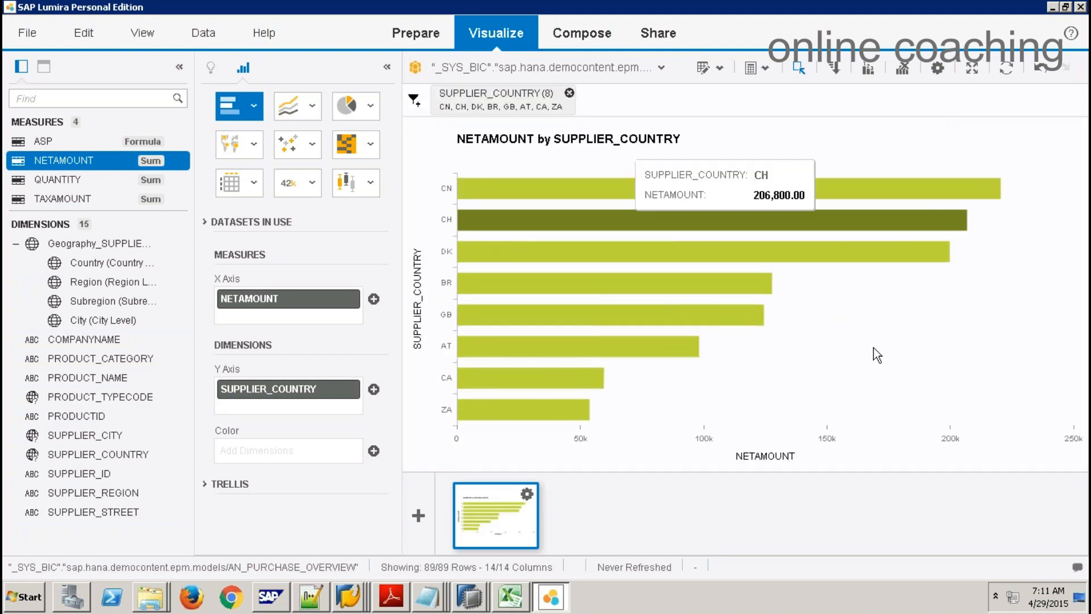
mouse_move(898, 182)
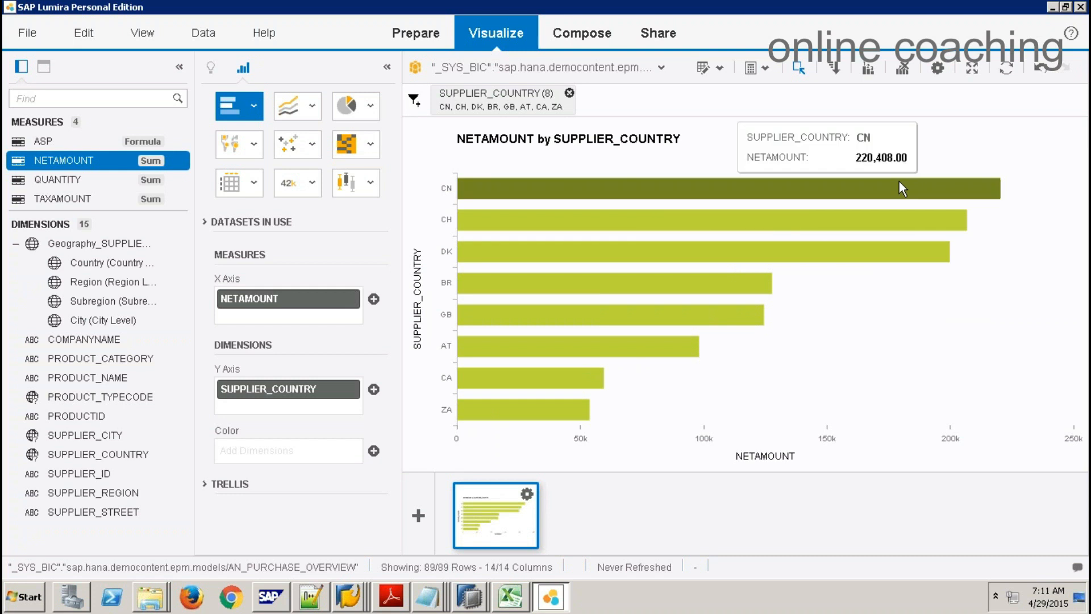
click(938, 68)
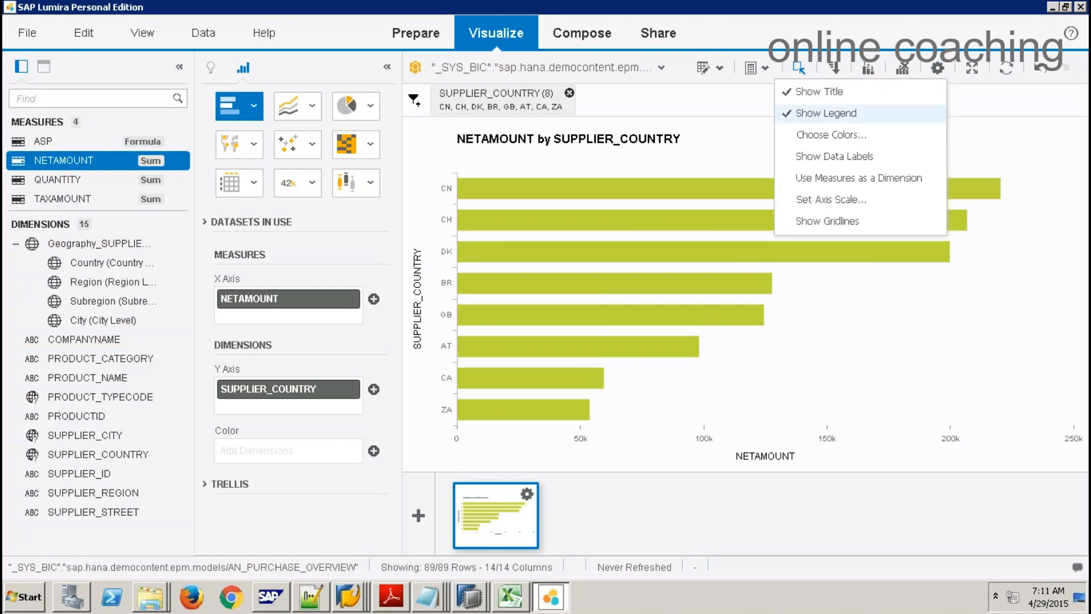
click(847, 134)
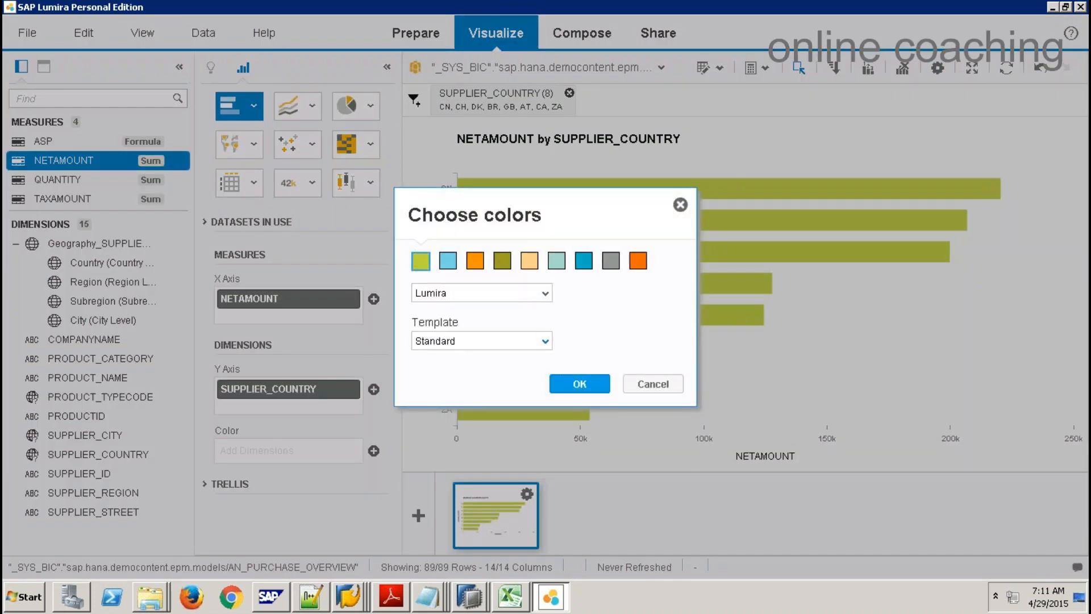
click(544, 341)
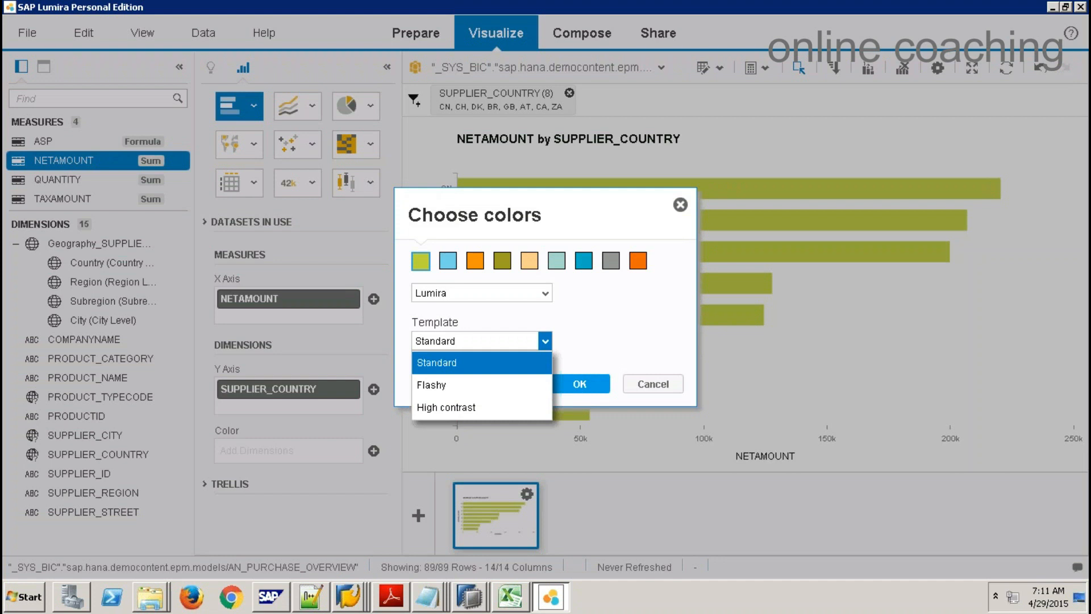
click(442, 389)
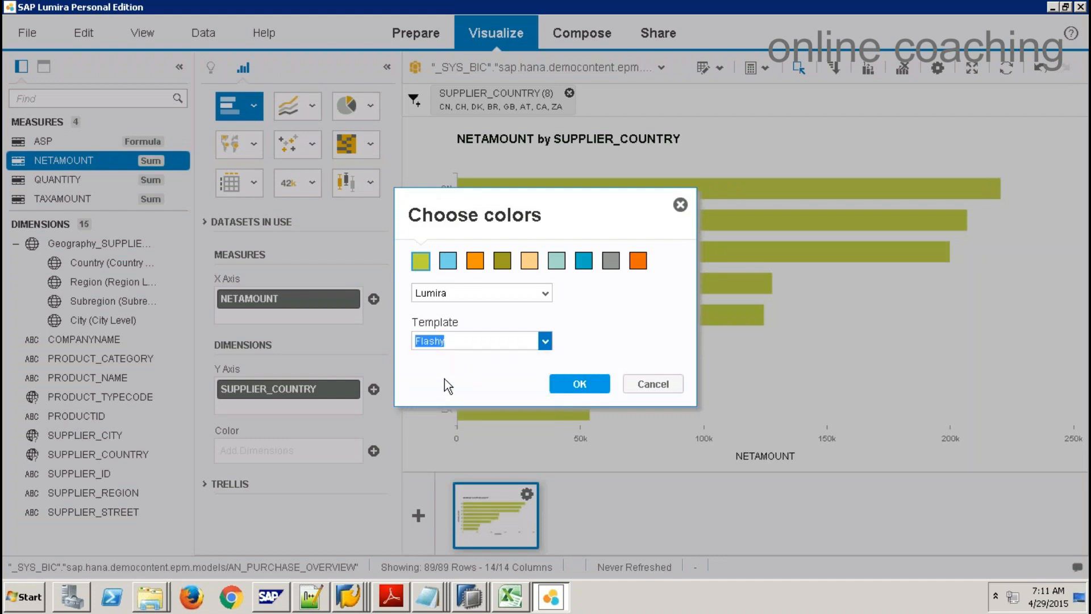
click(544, 293)
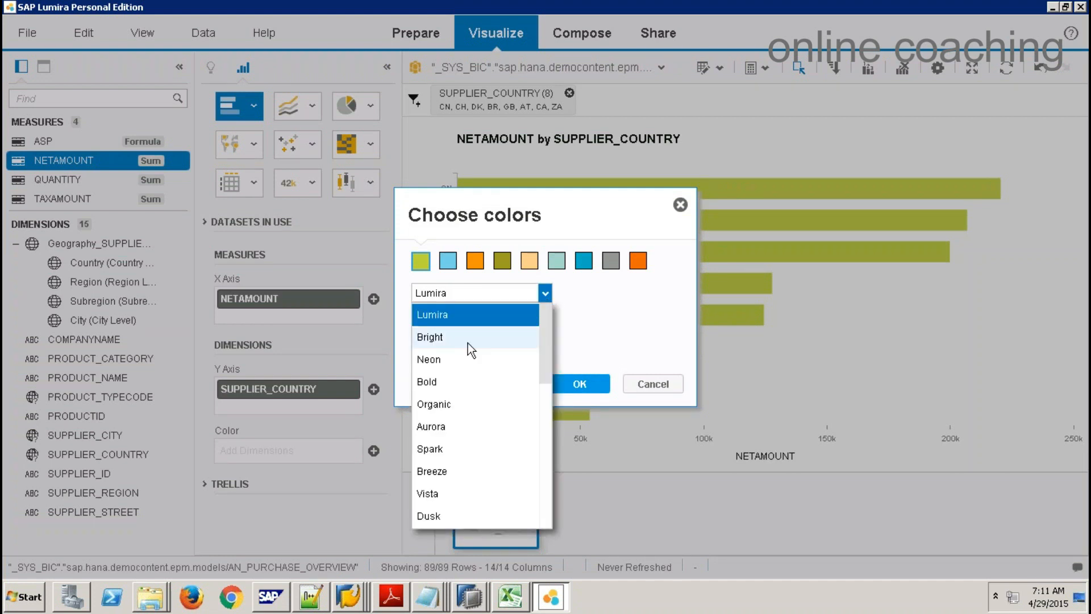
click(468, 339)
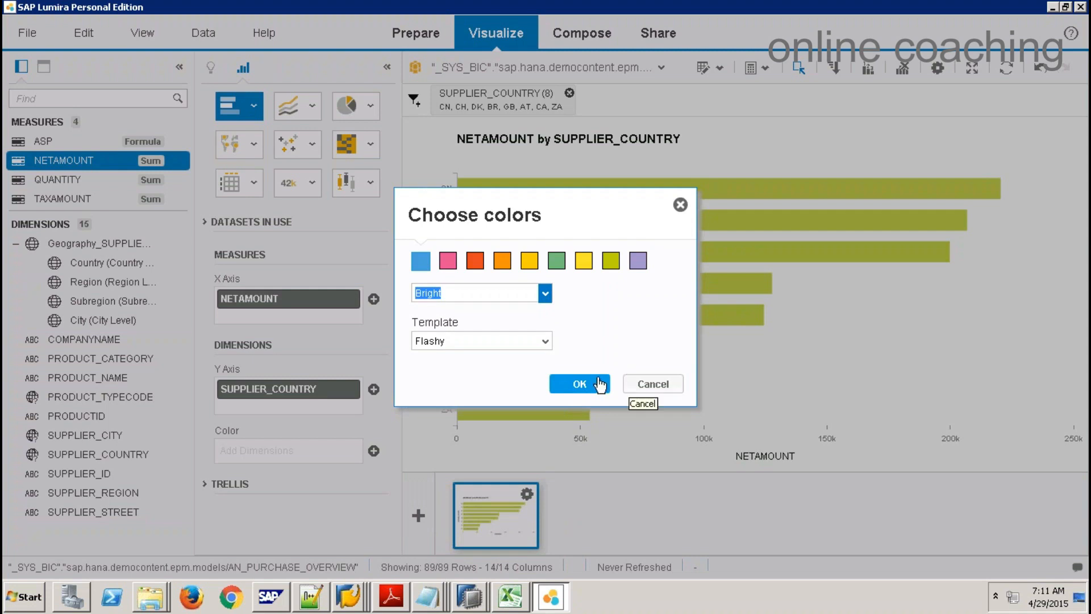
click(594, 384)
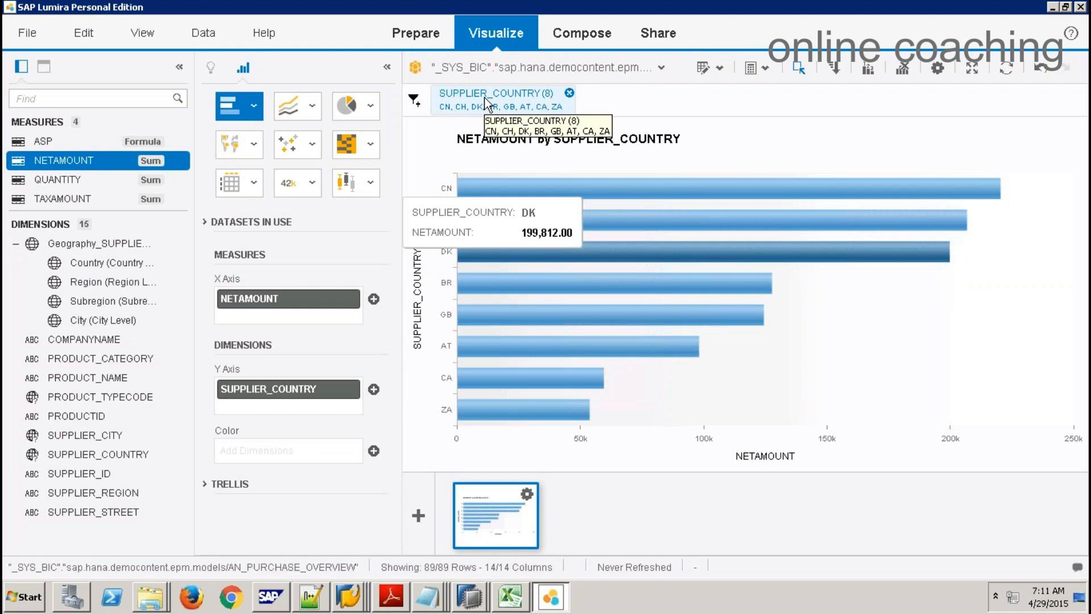
Step: Create a new pie chart of QUANTITY by COMPANYNAME
click(418, 518)
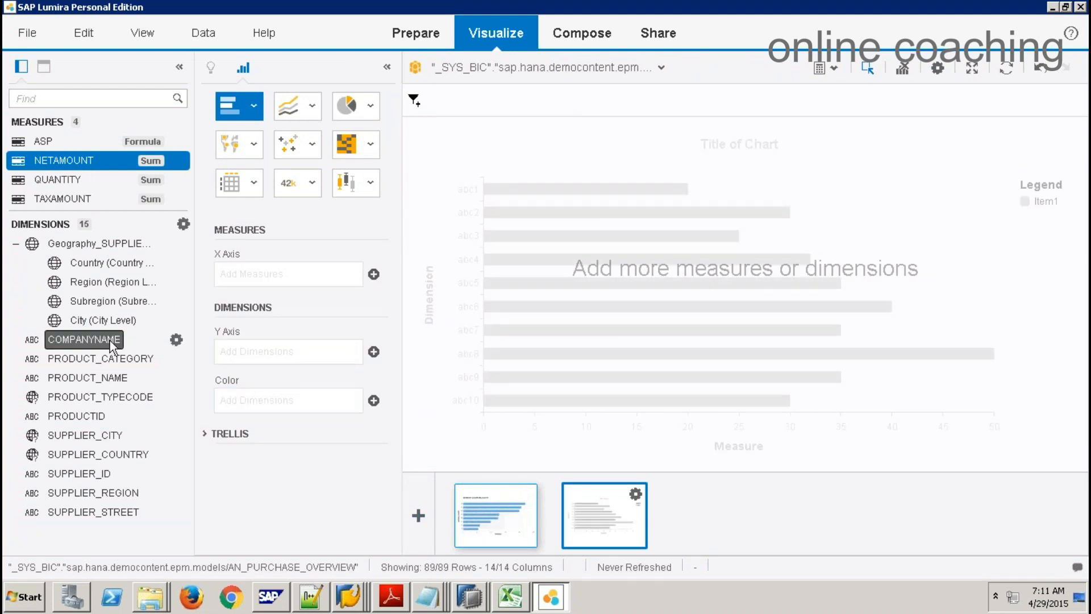
drag(113, 339, 108, 301)
drag(241, 301, 292, 370)
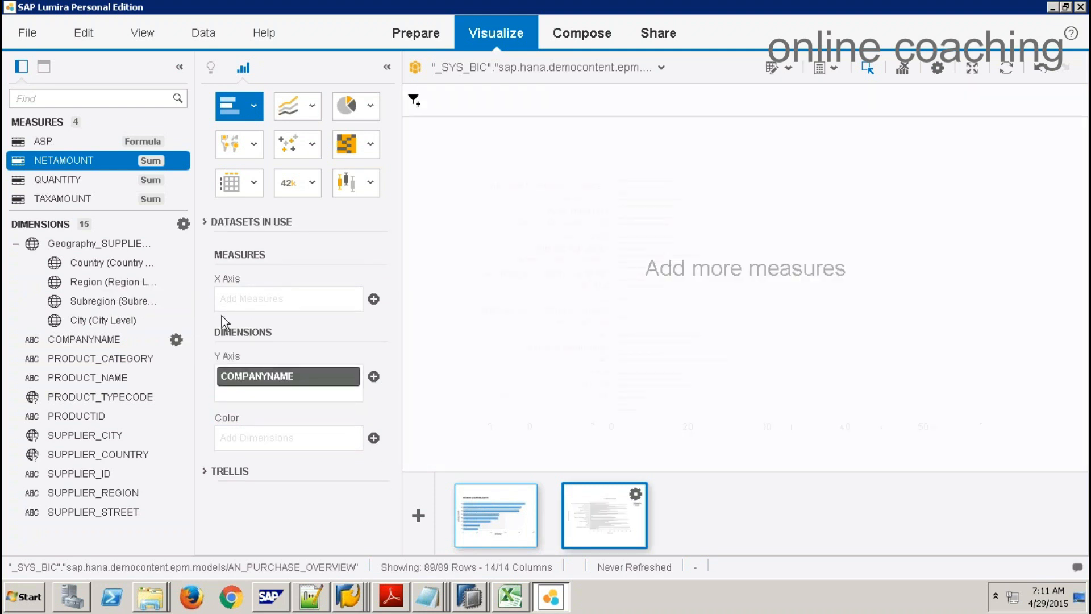
click(369, 105)
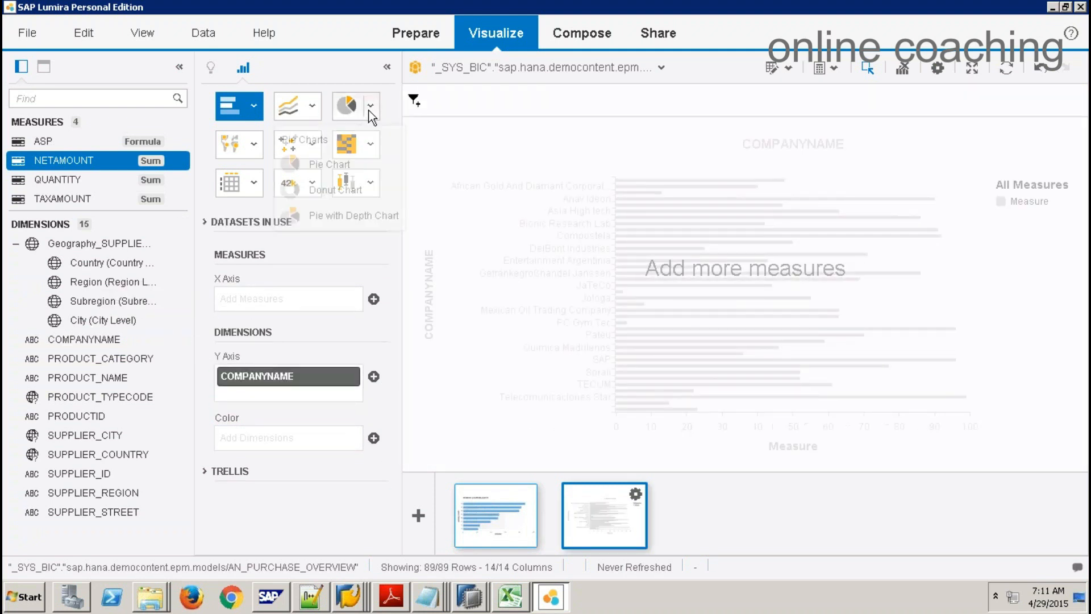
click(333, 173)
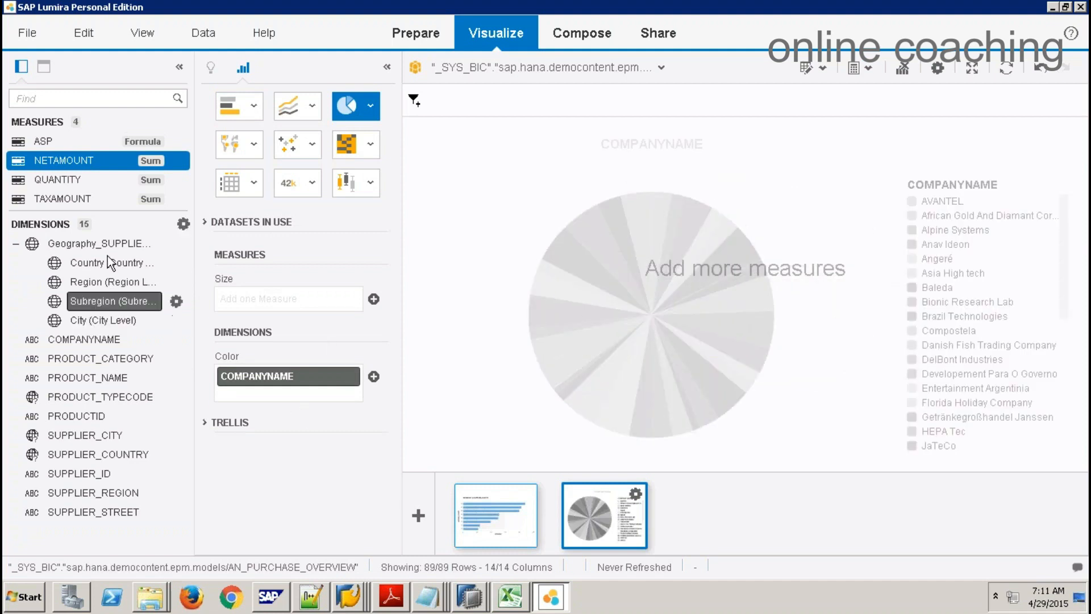
drag(64, 182, 291, 292)
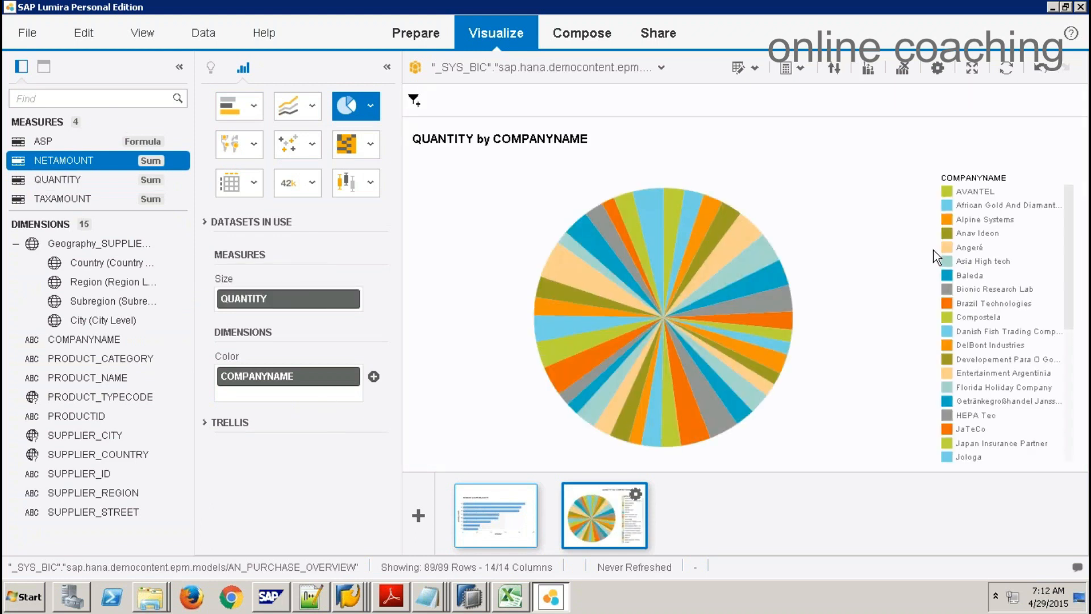
Step: Filter the pie on AVANTEL, then widen the filter to five companies, African Gold to Asia High tech
drag(922, 182, 1052, 267)
click(973, 193)
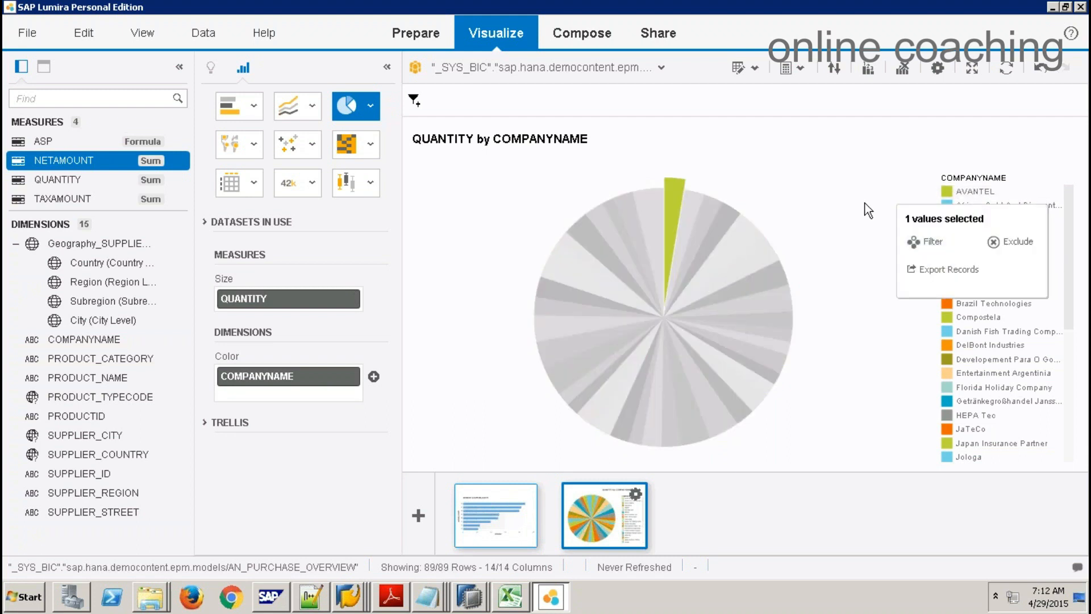
click(865, 203)
click(969, 193)
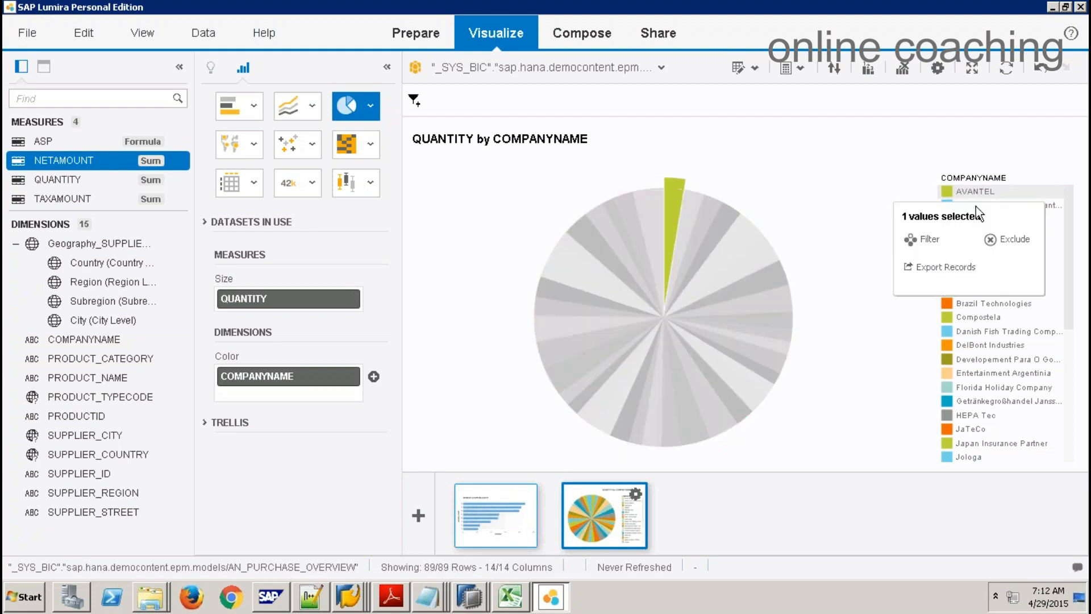
click(872, 208)
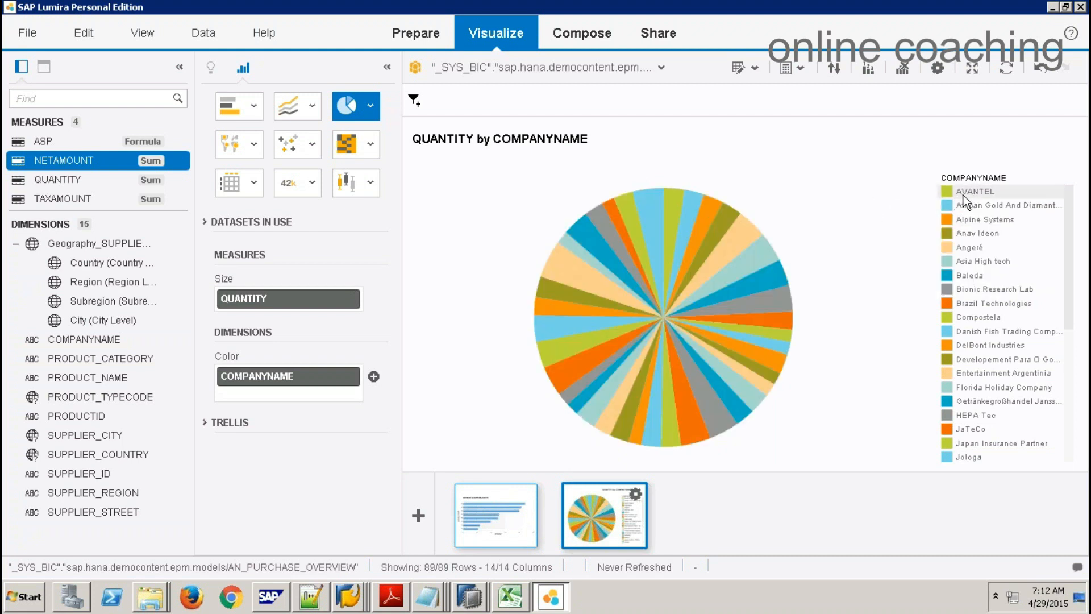
click(964, 193)
click(944, 240)
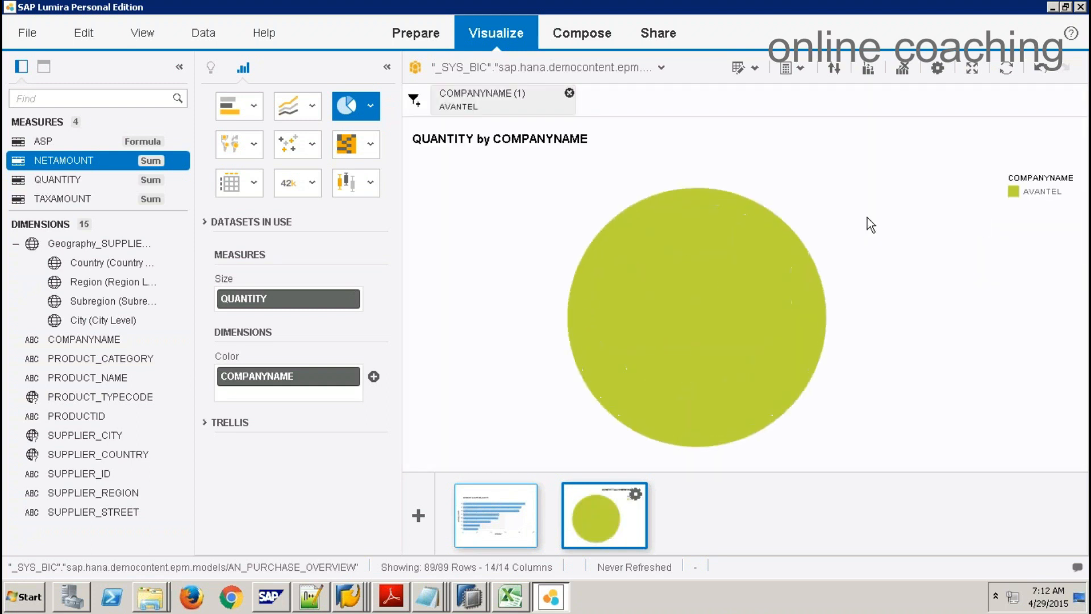
click(512, 105)
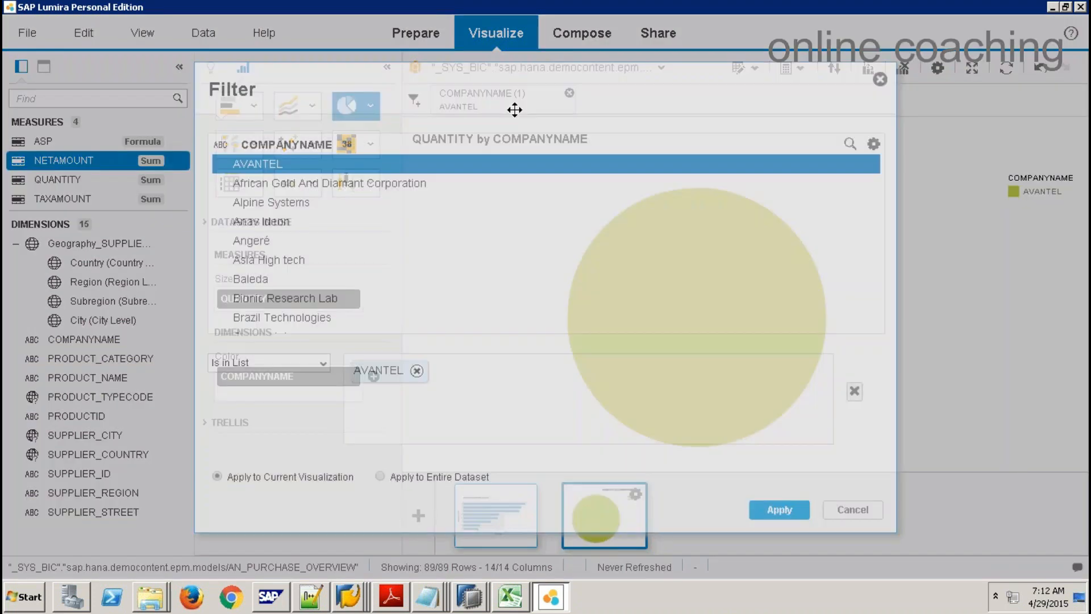
drag(291, 186, 268, 281)
click(778, 509)
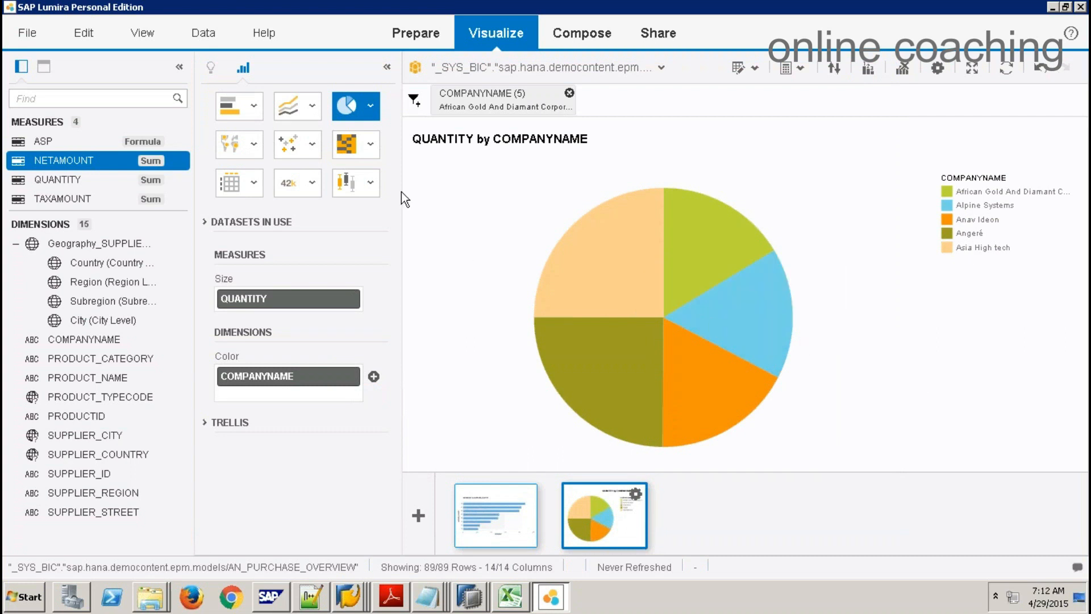
Step: Build a new Geo Choropleth chart with NETAMOUNT as colour and Country as geography
click(419, 516)
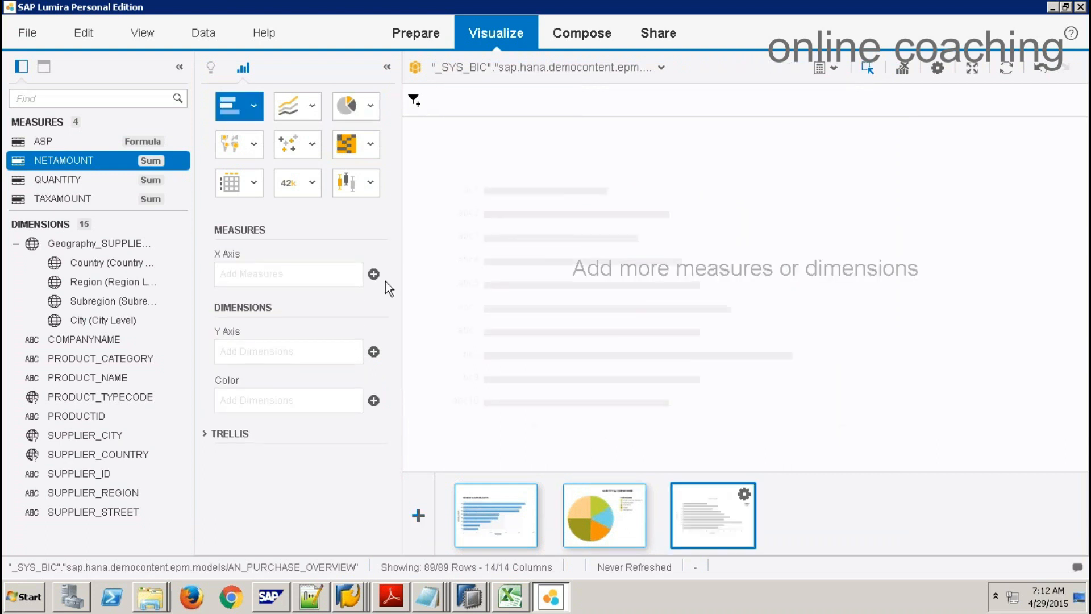
click(255, 144)
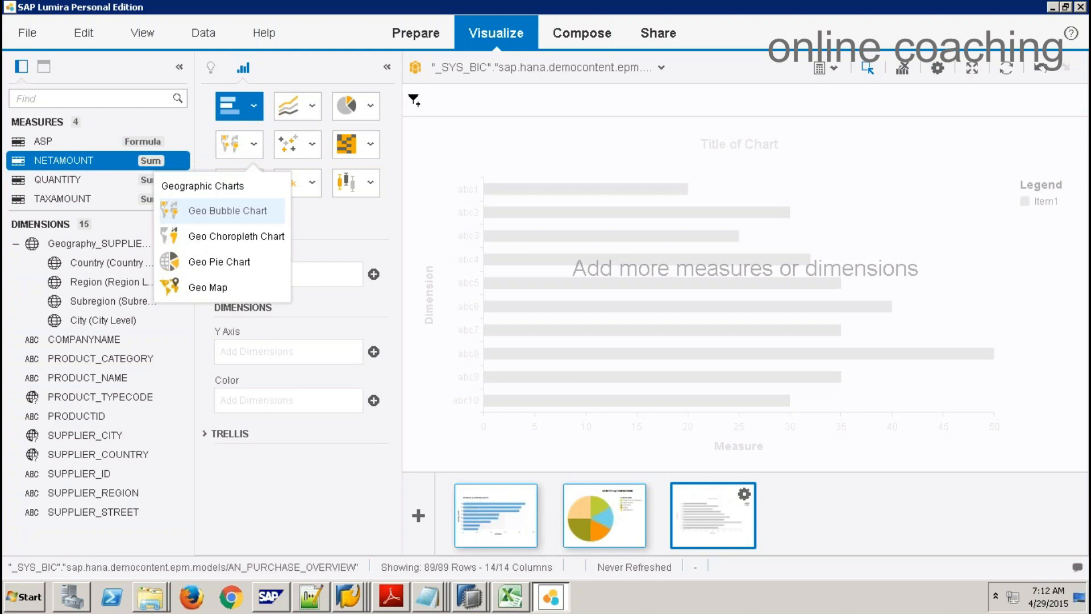
click(244, 211)
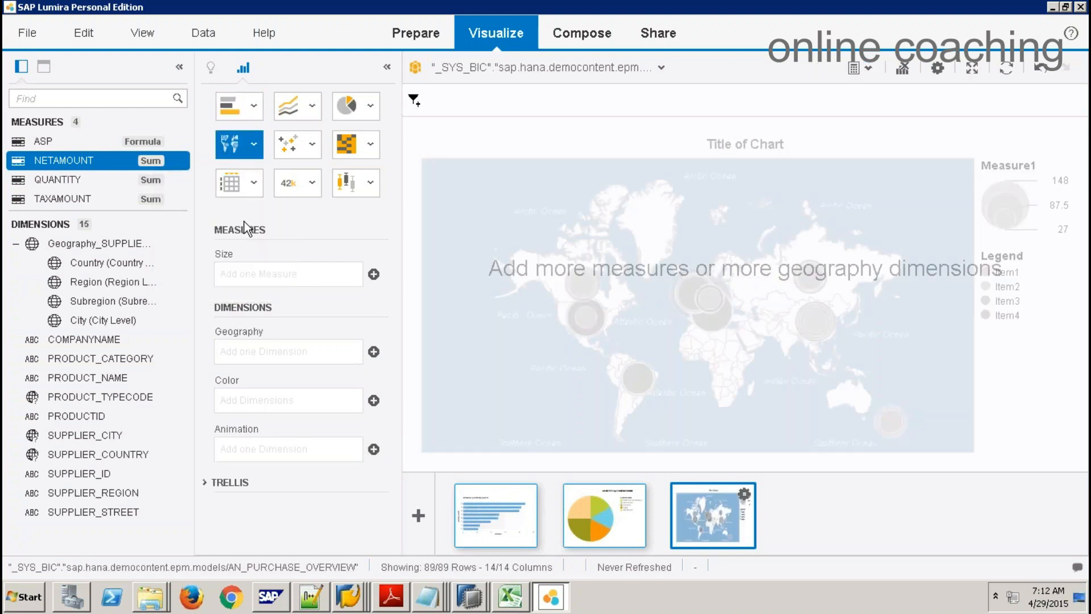
click(254, 143)
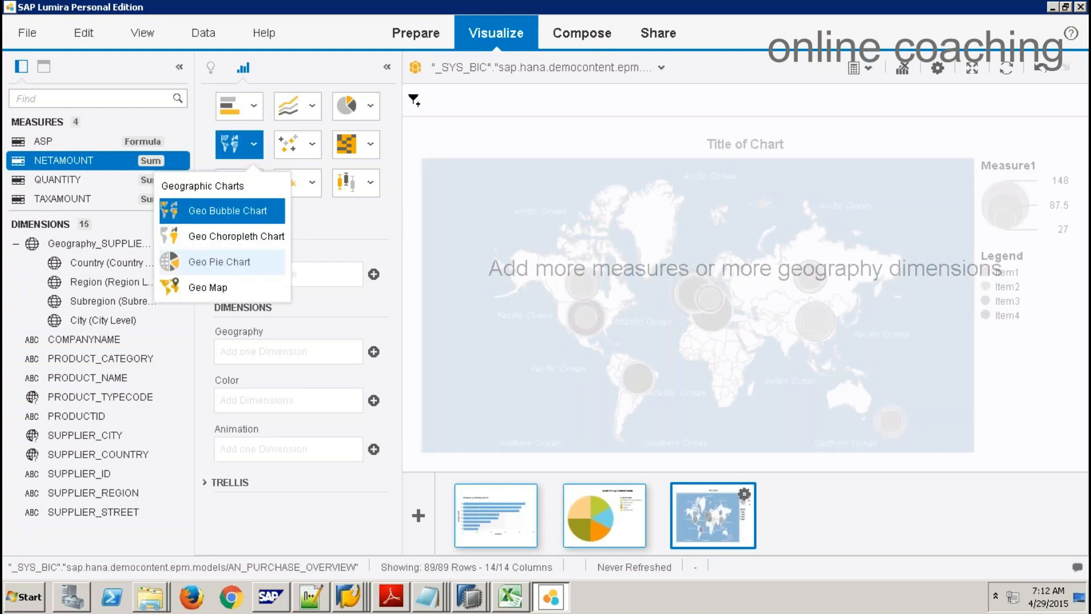
click(220, 235)
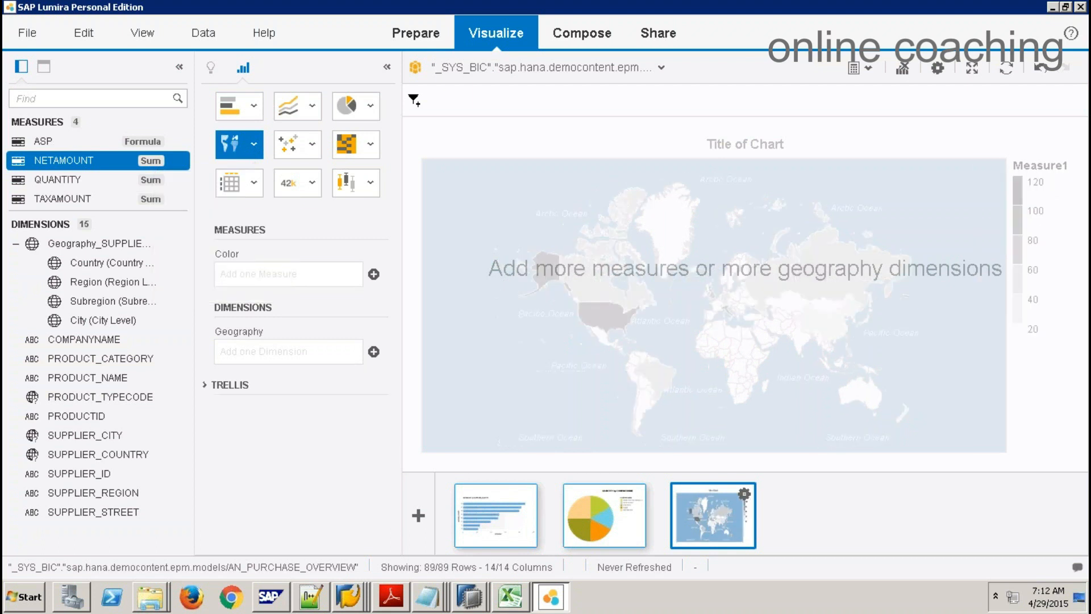
drag(70, 162, 244, 274)
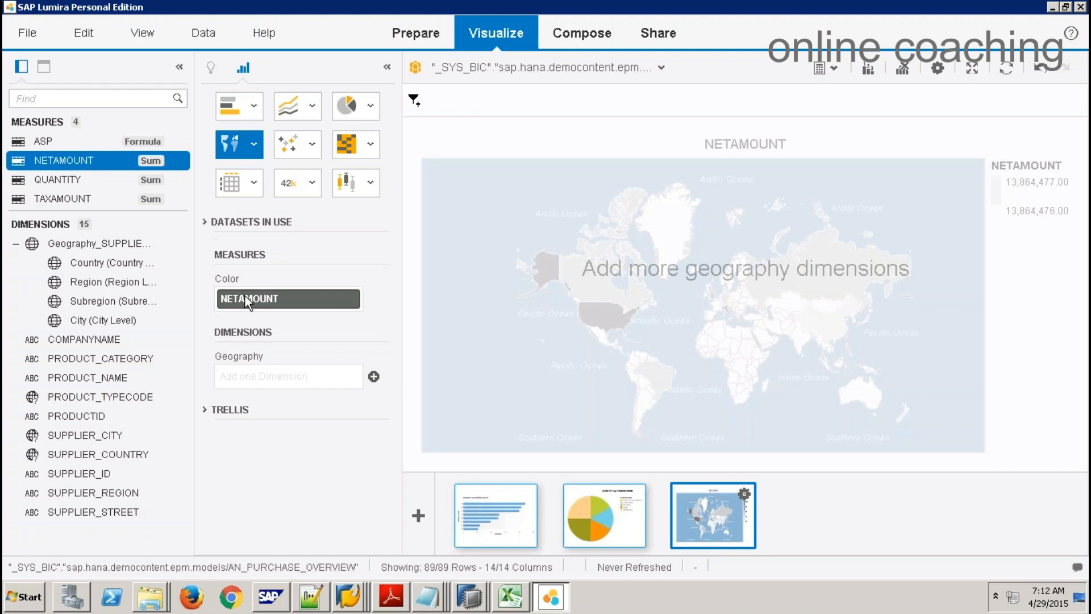
drag(125, 265, 273, 381)
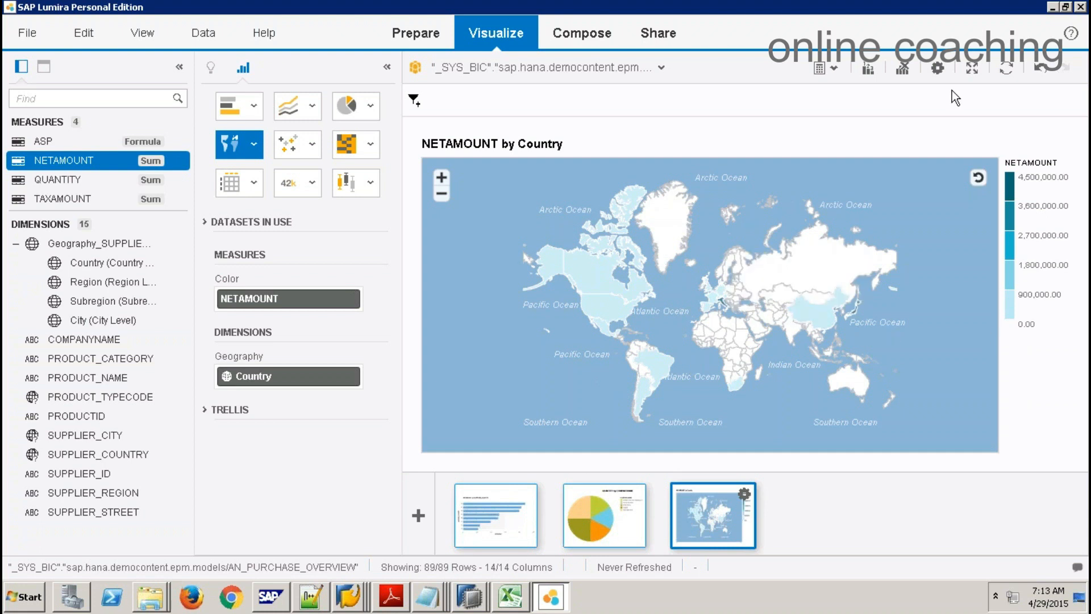
click(938, 68)
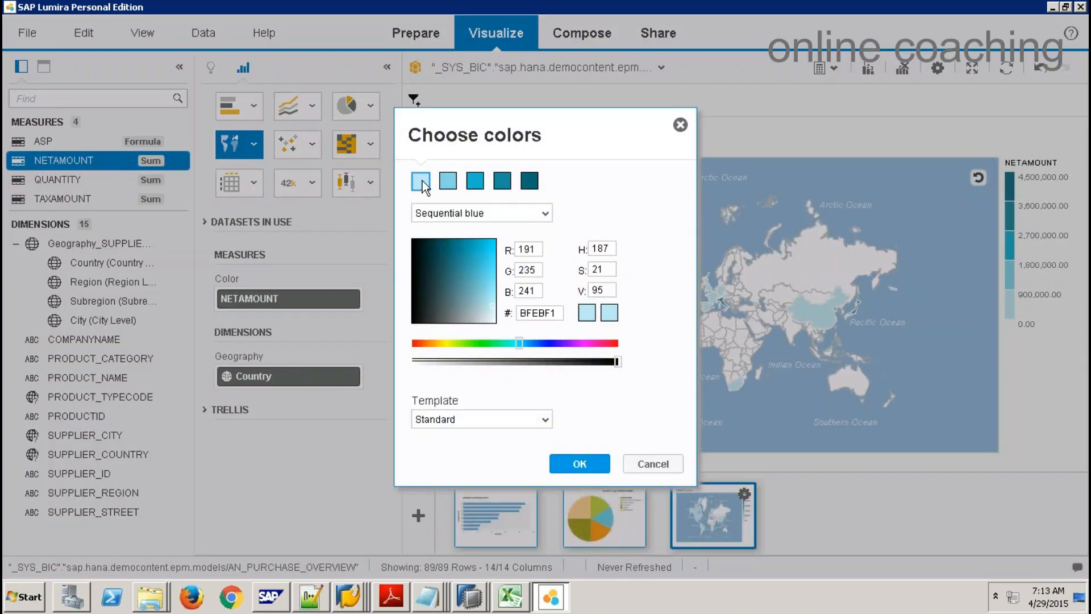
Step: Apply the sequential yellow palette to the map
click(544, 215)
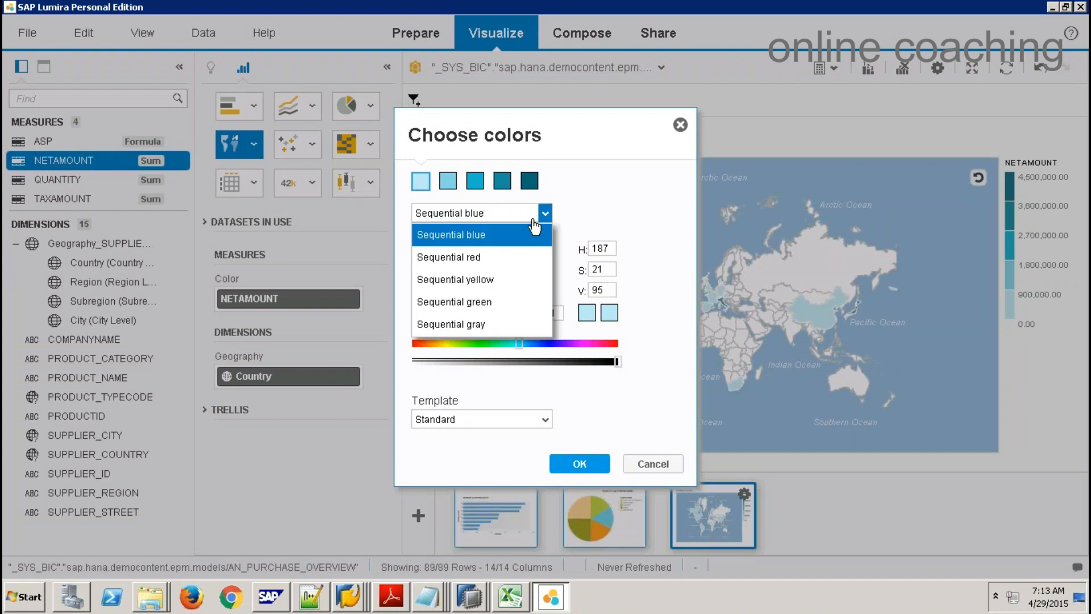
click(481, 279)
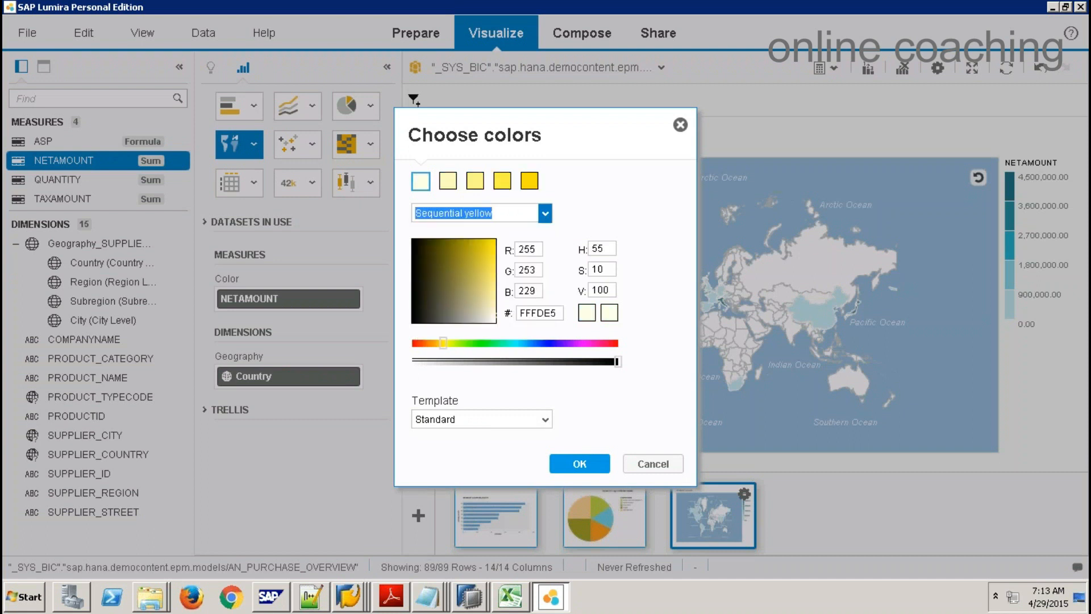
click(580, 464)
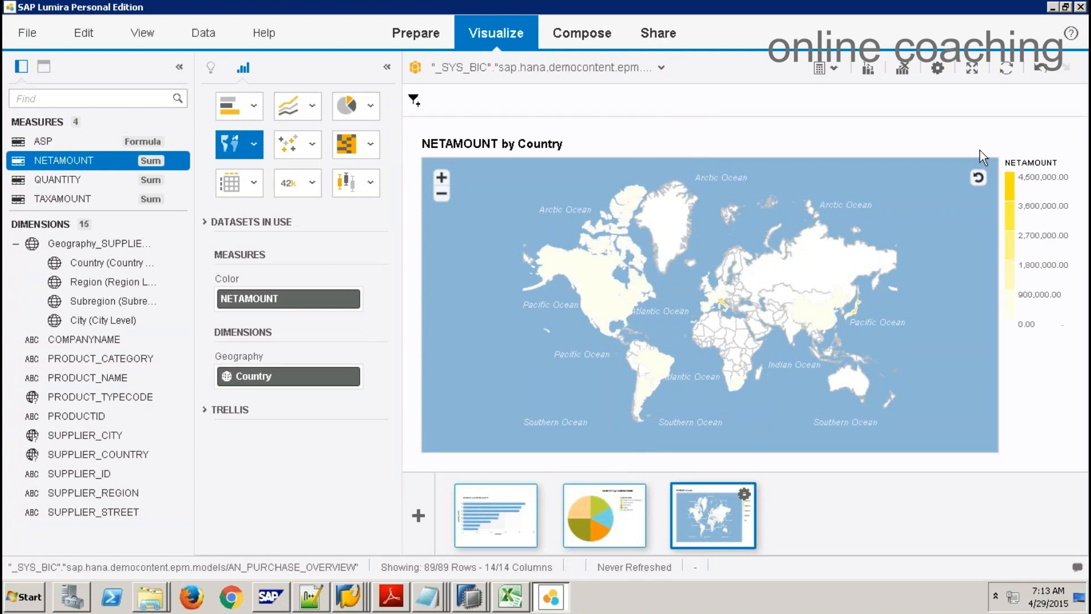
Step: Switch the map to the sequential green palette with a cooler hue
click(938, 68)
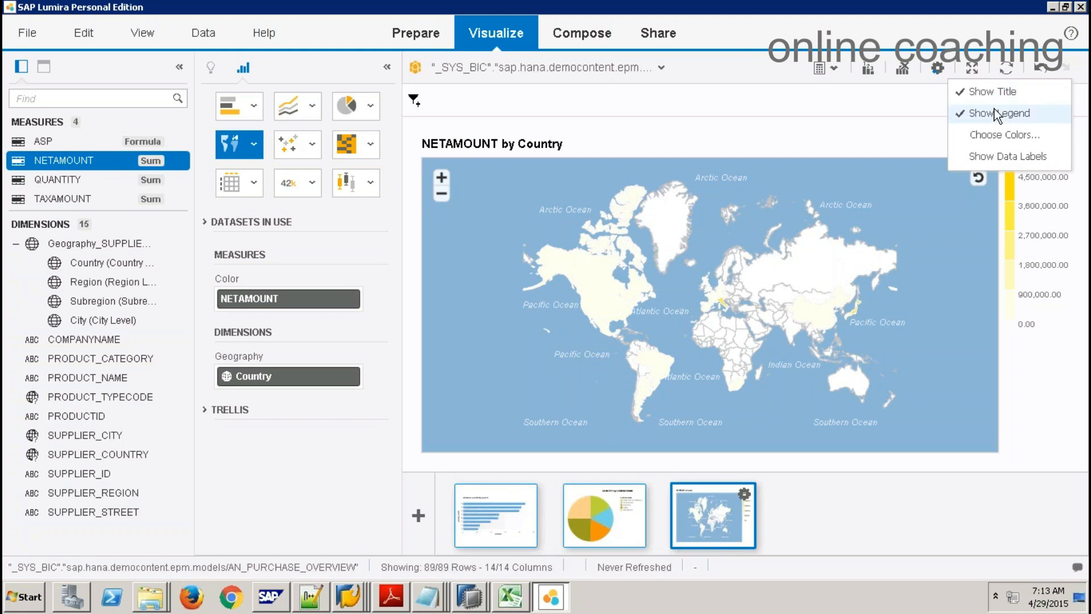
click(1014, 134)
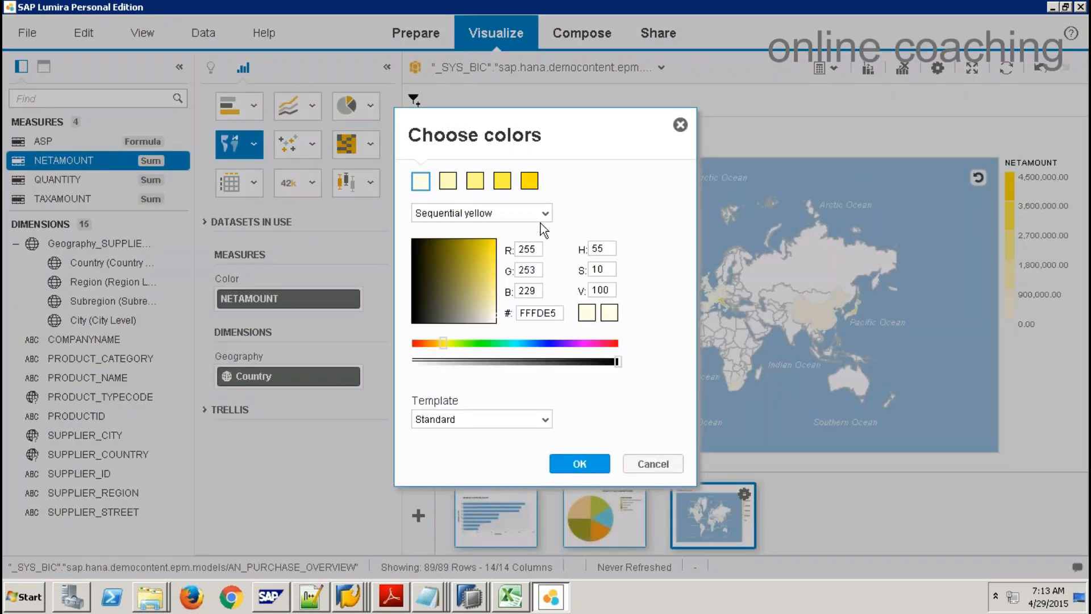
click(546, 216)
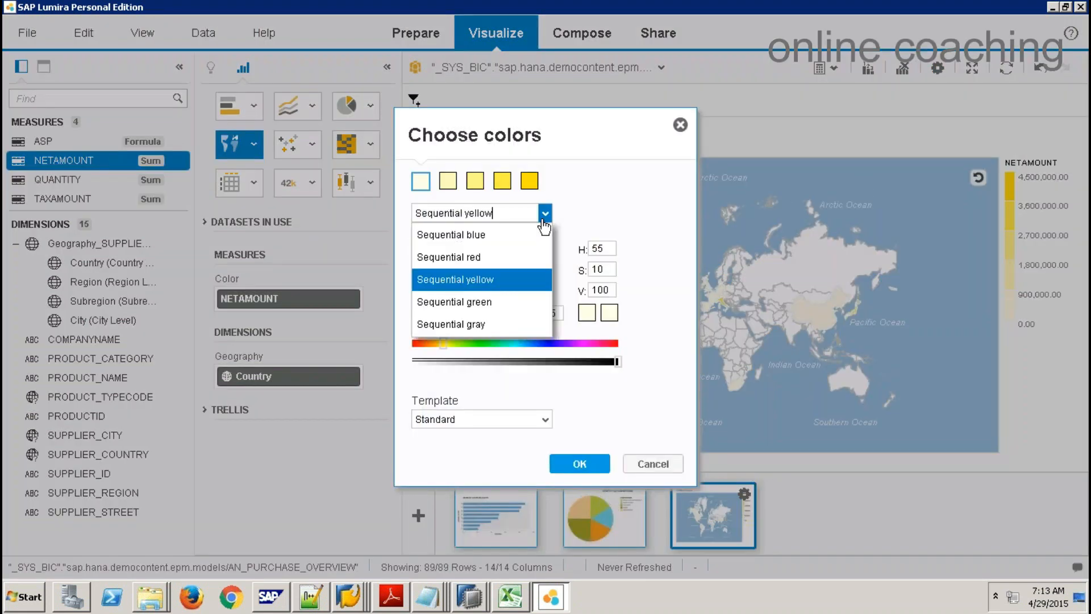
click(471, 302)
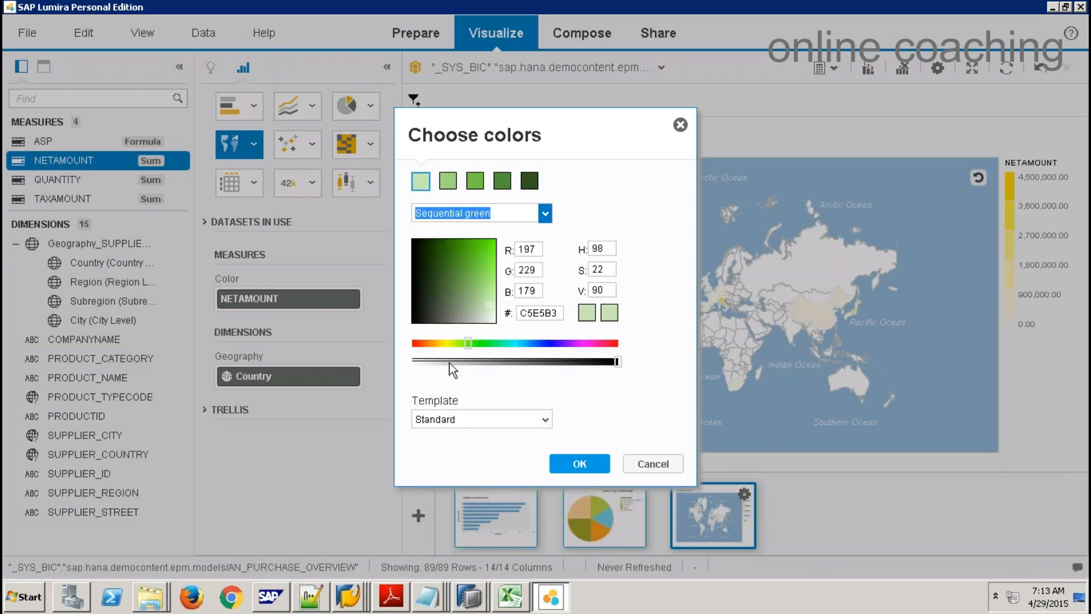
drag(469, 348, 499, 348)
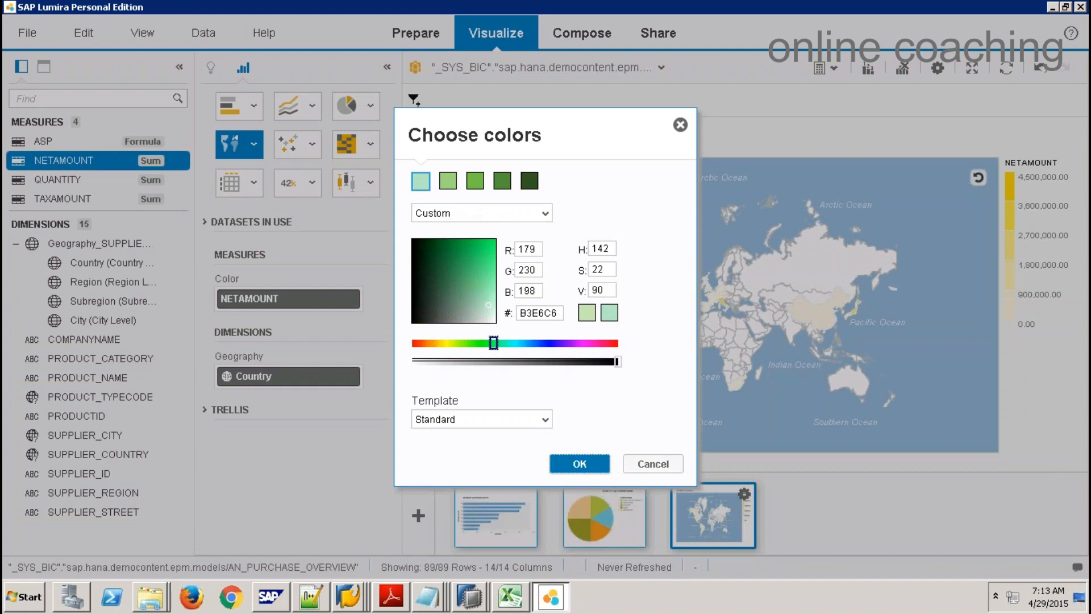
click(606, 472)
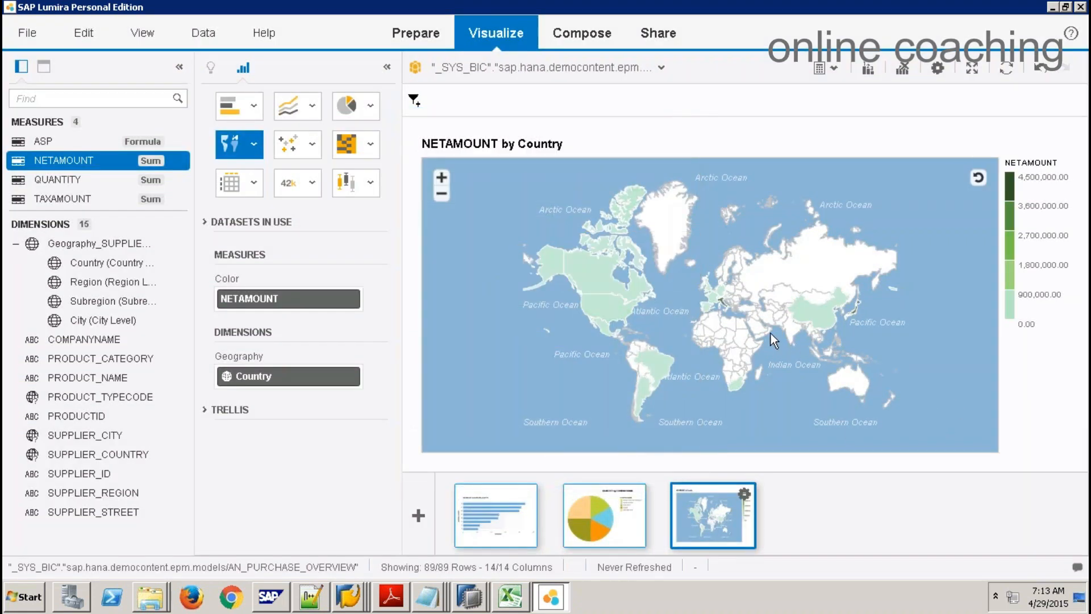
click(420, 517)
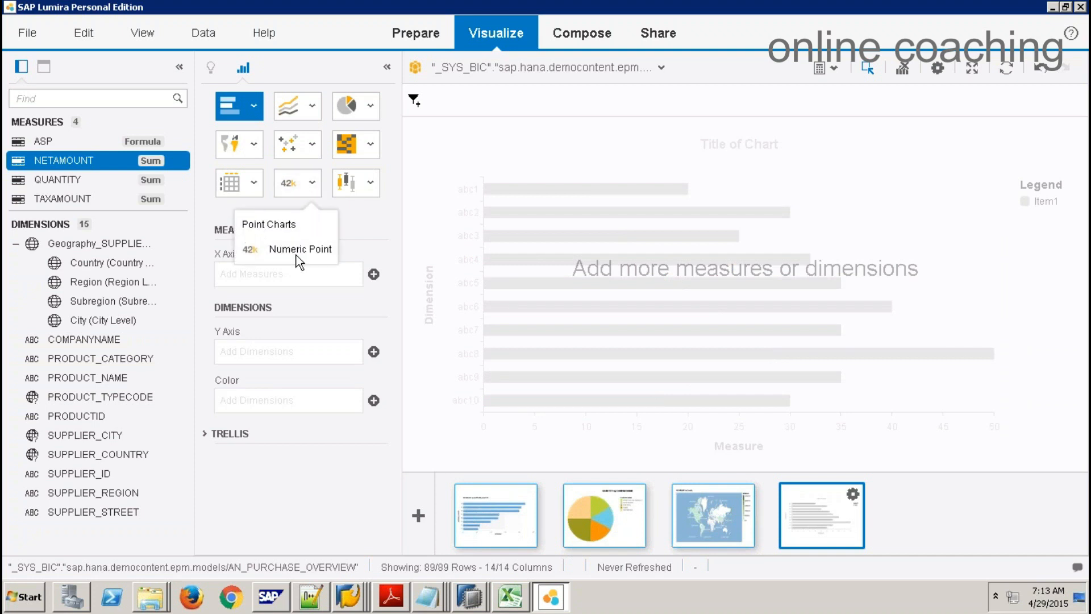
Step: Make the fourth chart a Numeric Point showing total NETAMOUNT, 13,864,476.76
click(296, 253)
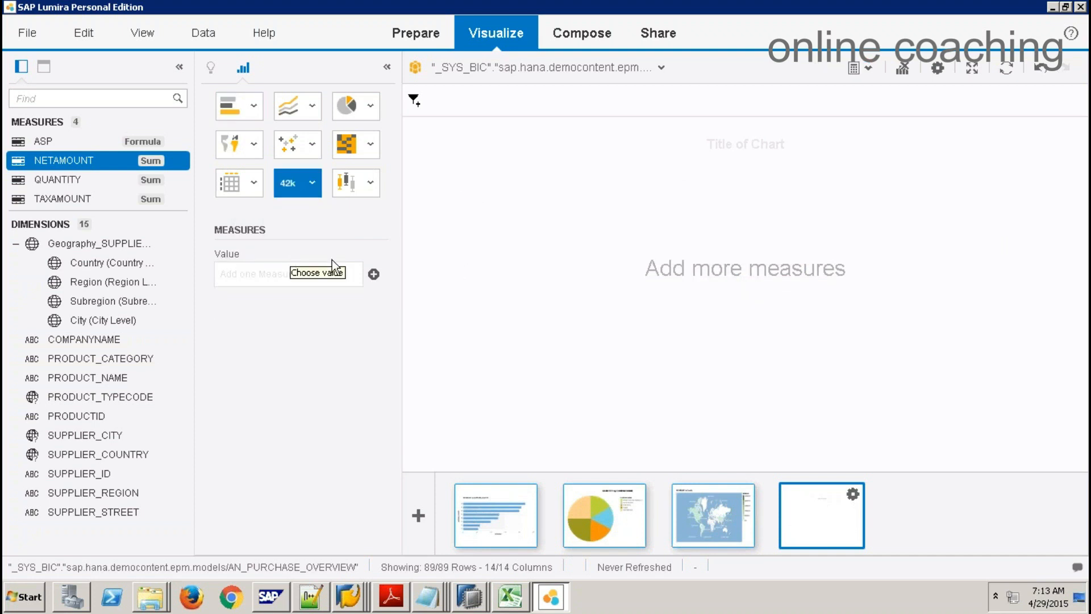
drag(82, 163, 264, 273)
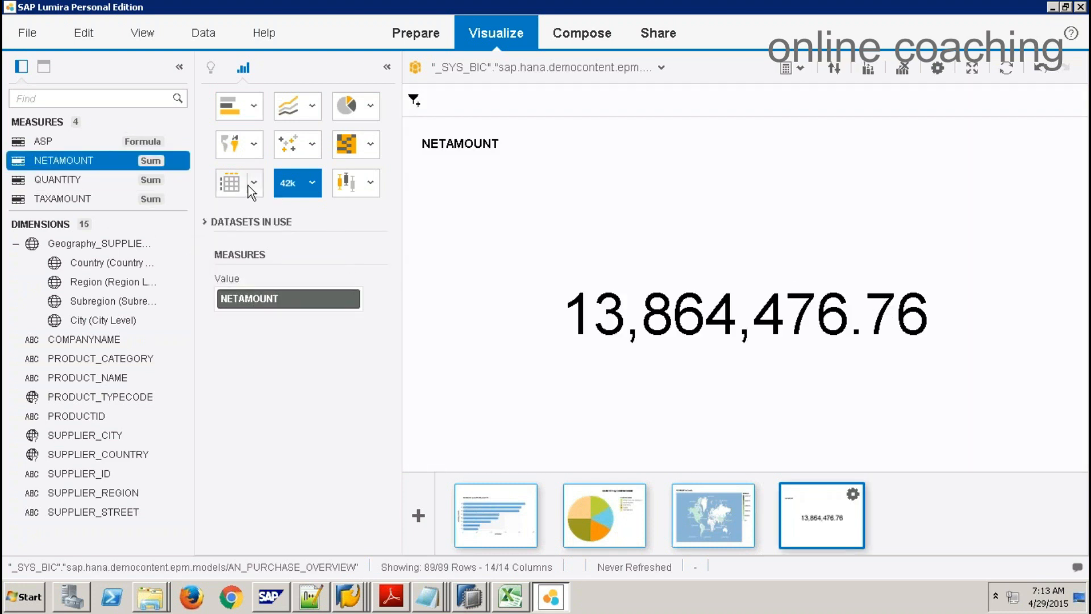
click(418, 516)
Step: Make the new visualization a crosstab with SUPPLIER_COUNTRY columns, COMPANYNAME rows and NETAMOUNT measure
click(256, 187)
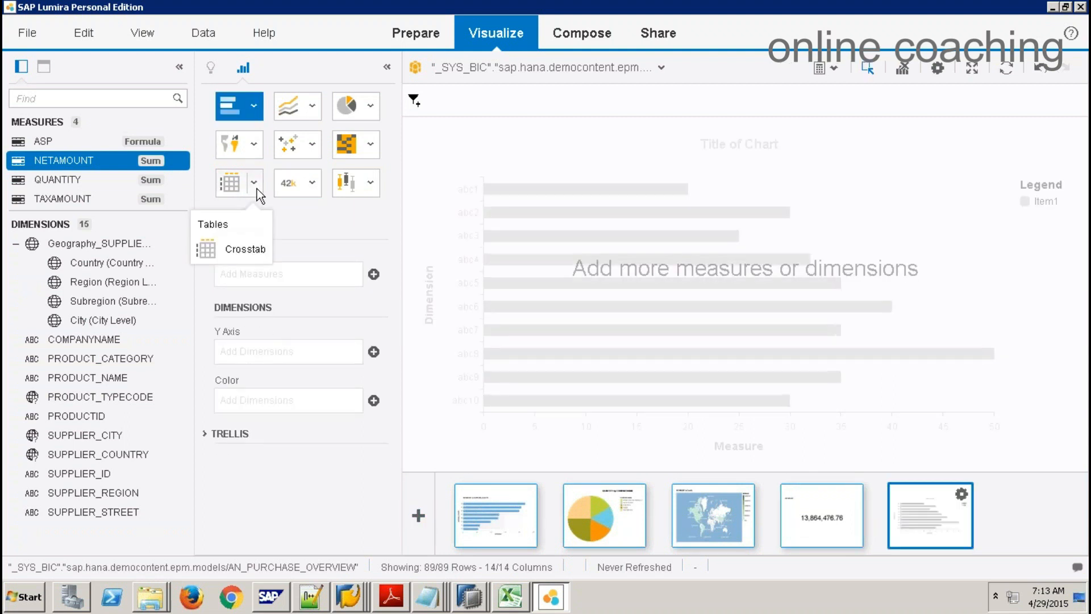
click(244, 248)
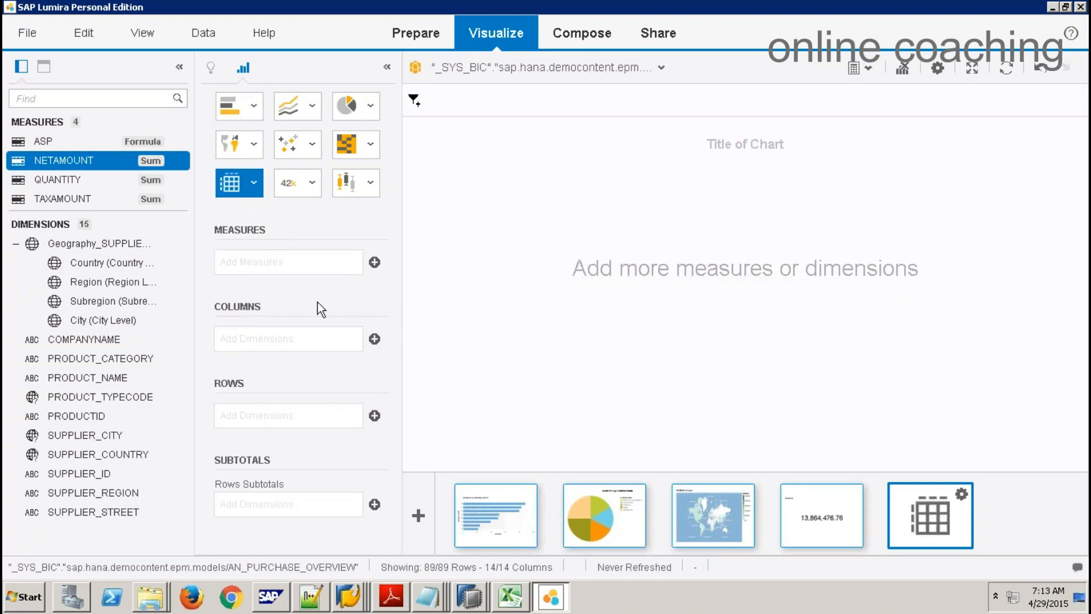
click(60, 164)
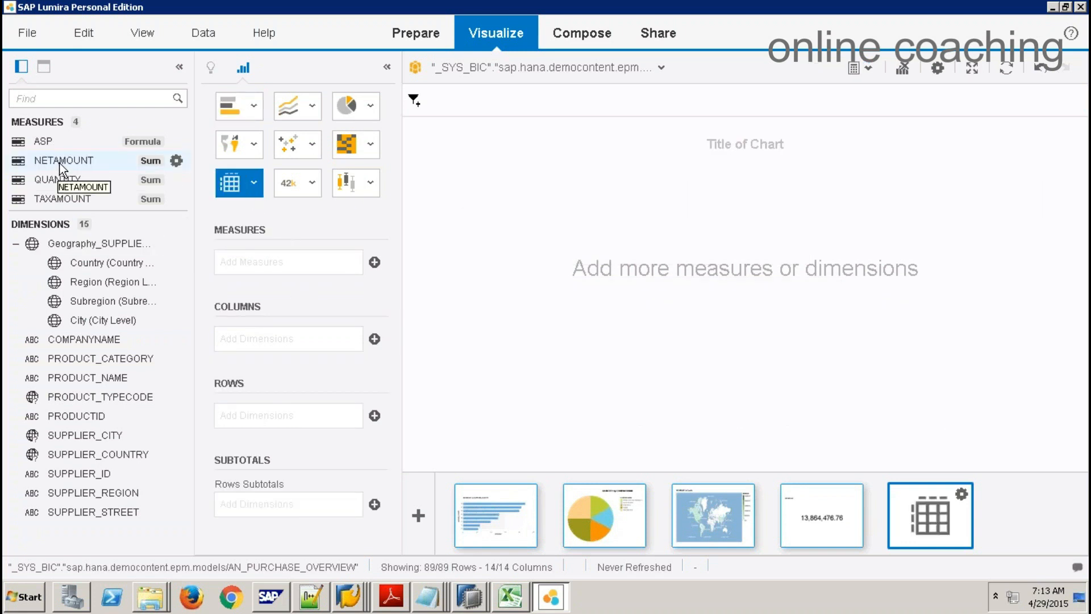
click(61, 165)
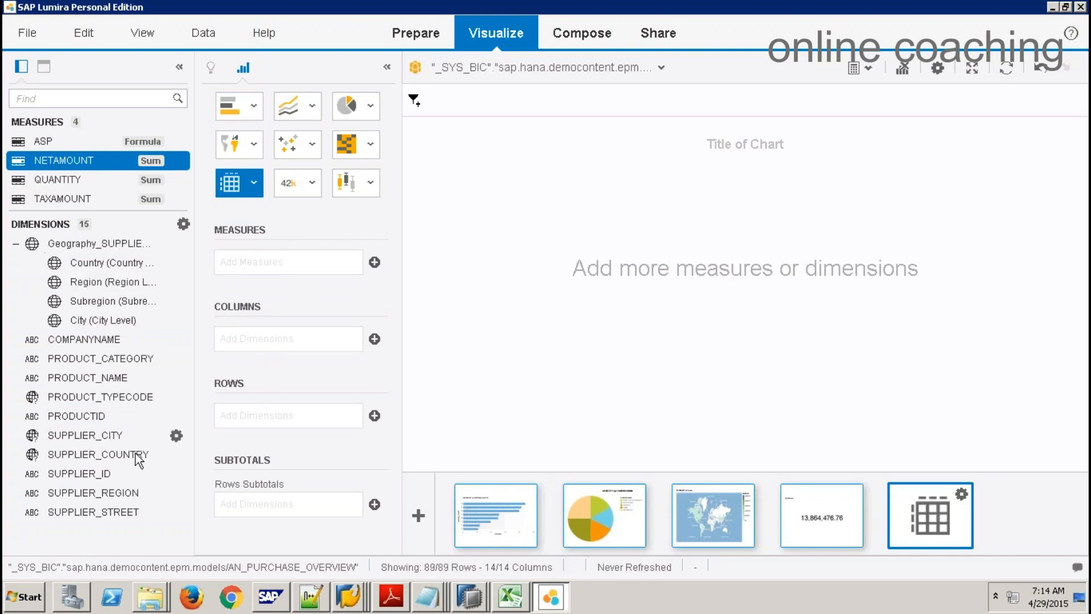
drag(138, 454, 268, 343)
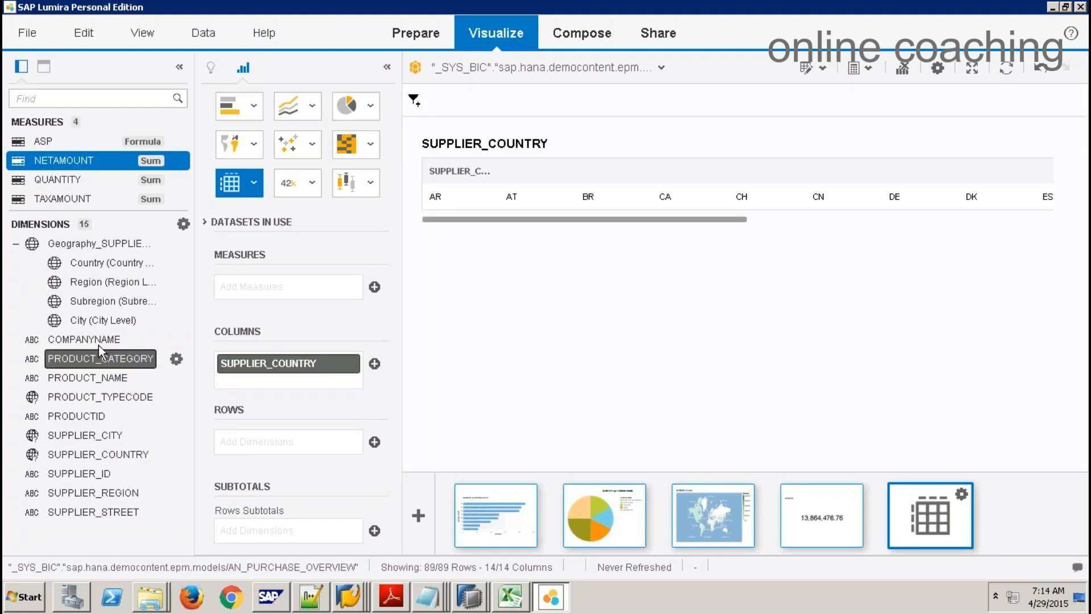
drag(97, 342, 270, 441)
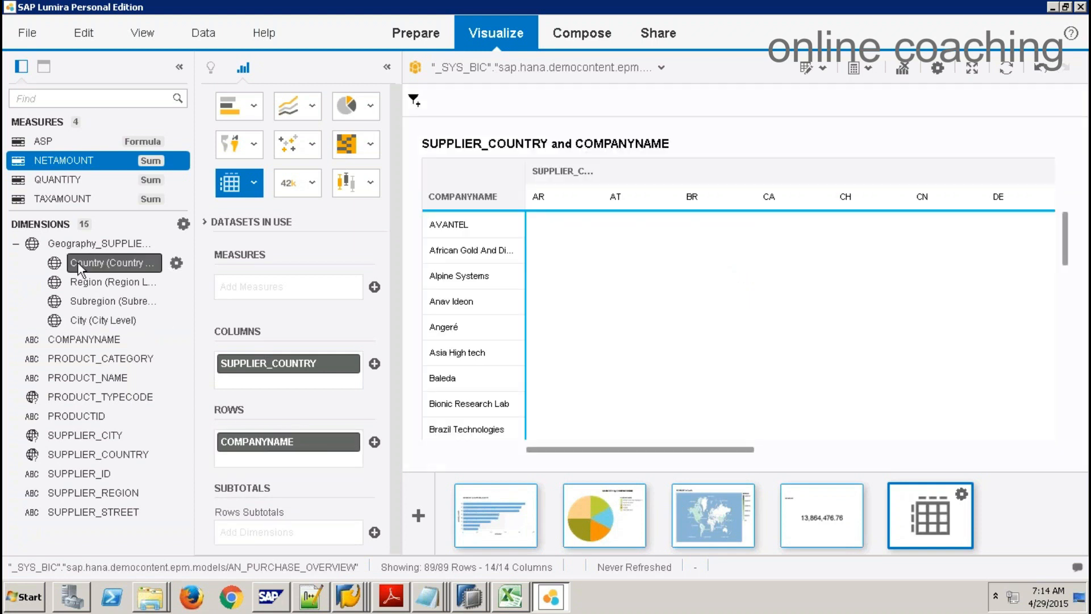
drag(68, 160, 291, 320)
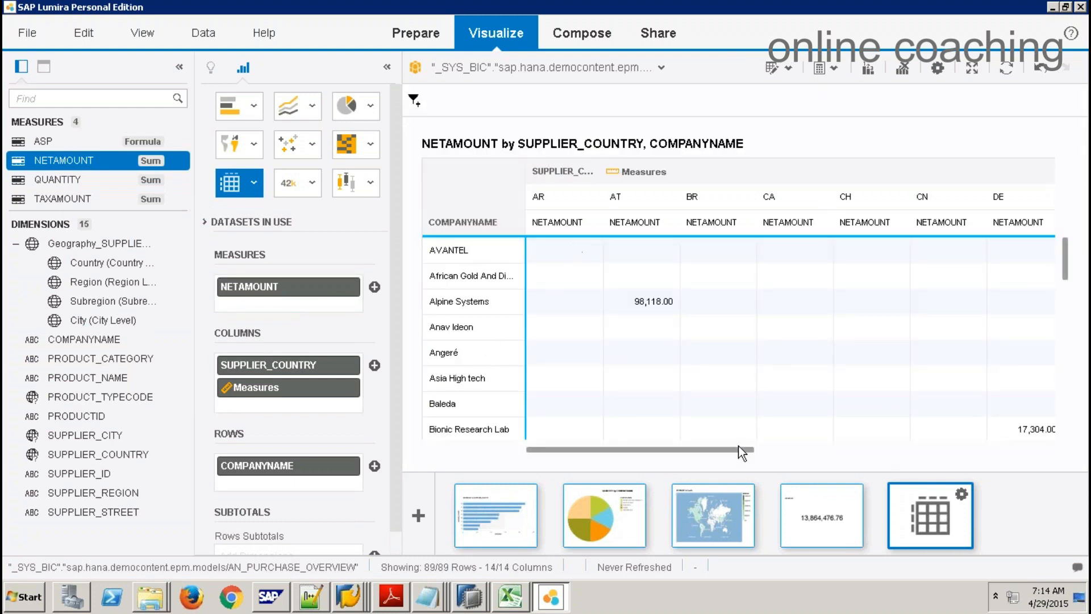
drag(741, 451, 961, 452)
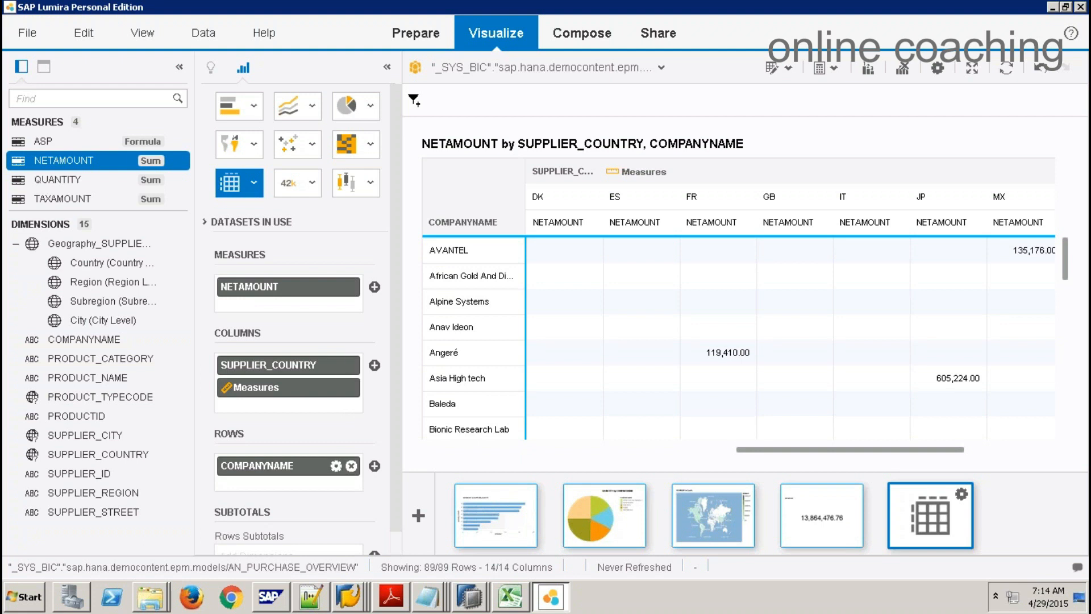
Step: Replace COMPANYNAME with PRODUCT_CATEGORY on the crosstab rows
click(351, 465)
drag(114, 359, 300, 481)
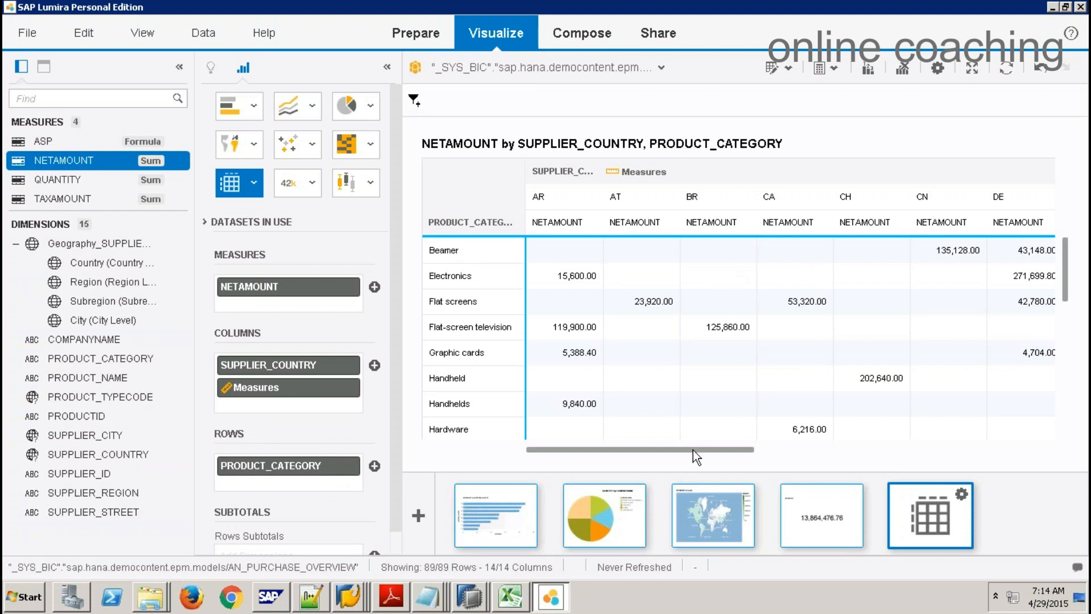
drag(694, 448, 931, 445)
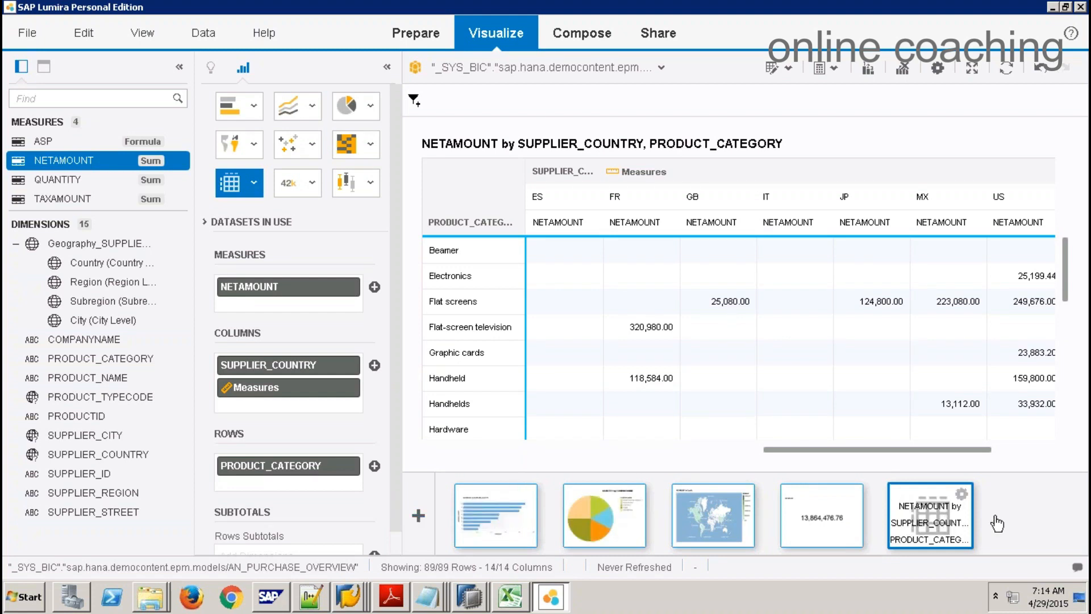
click(582, 36)
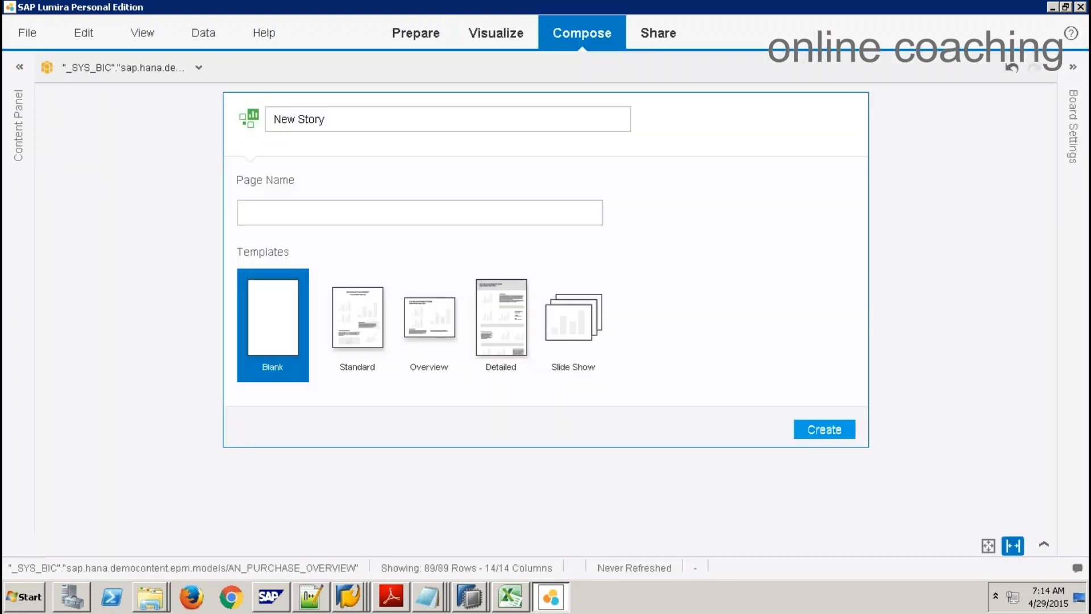
Step: Create the story 'Purchase StoryBoard' from the Overview layout, with first page 'Purchasing'
click(435, 316)
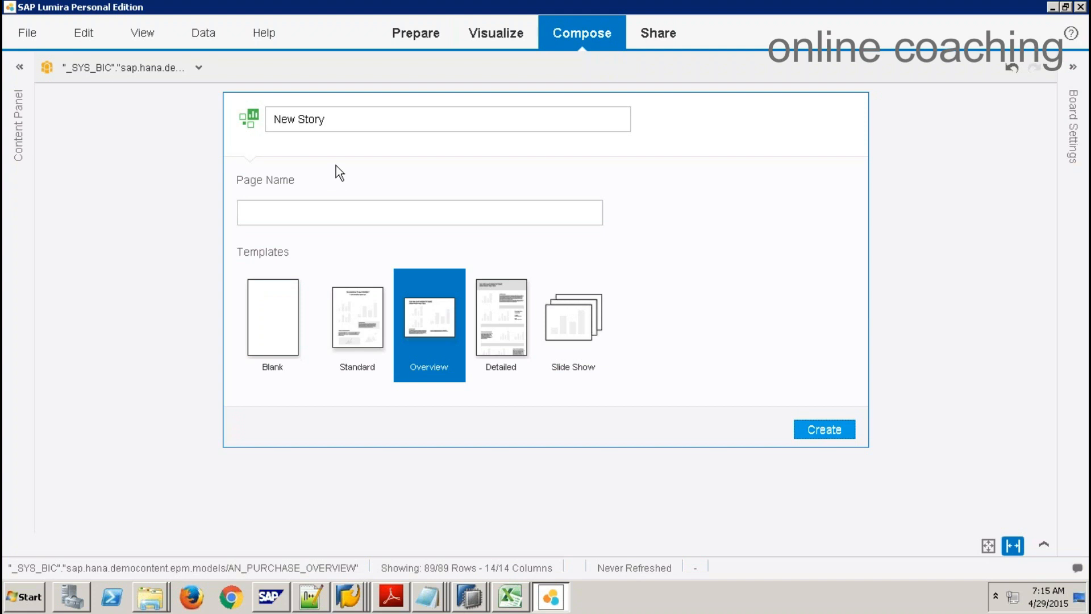
drag(365, 121, 259, 120)
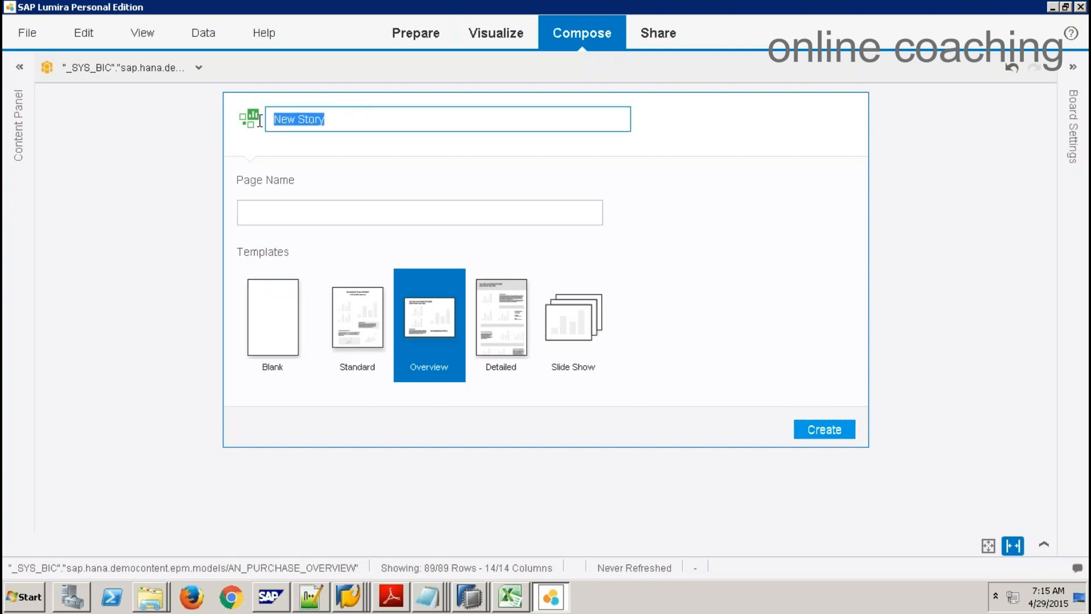
text(Sale)
key(BackSpace)
key(BackSpace)
text(Purchase St)
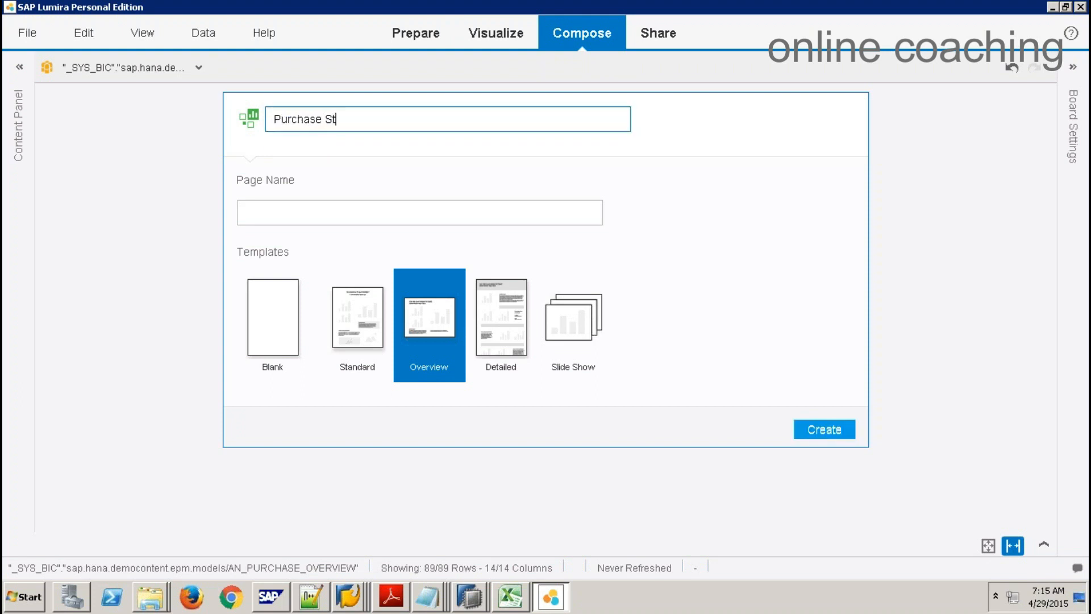
text(oryBoard)
click(321, 211)
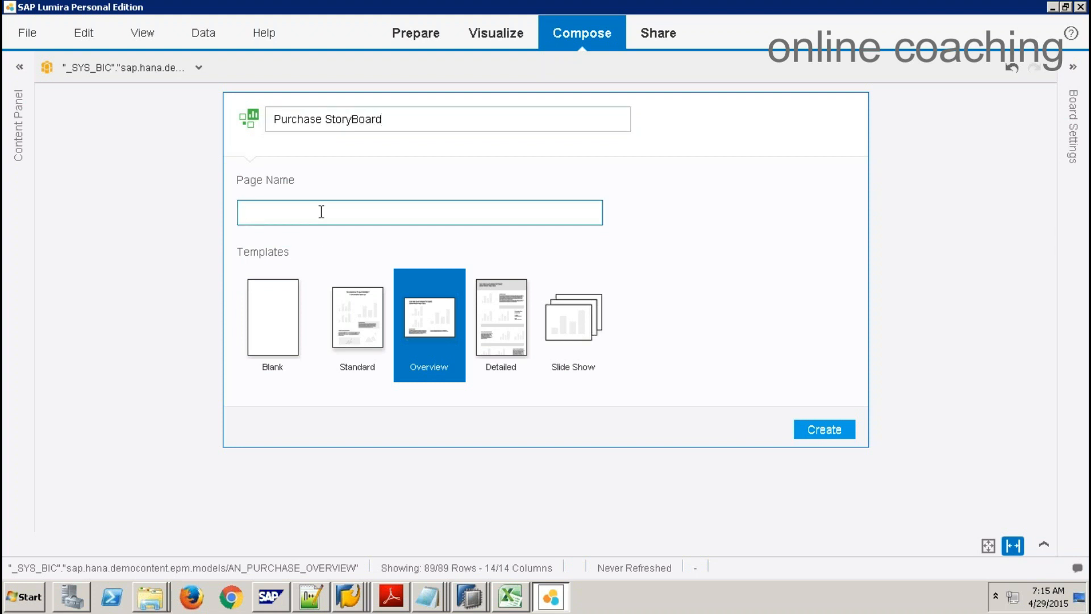
text(Purchasing)
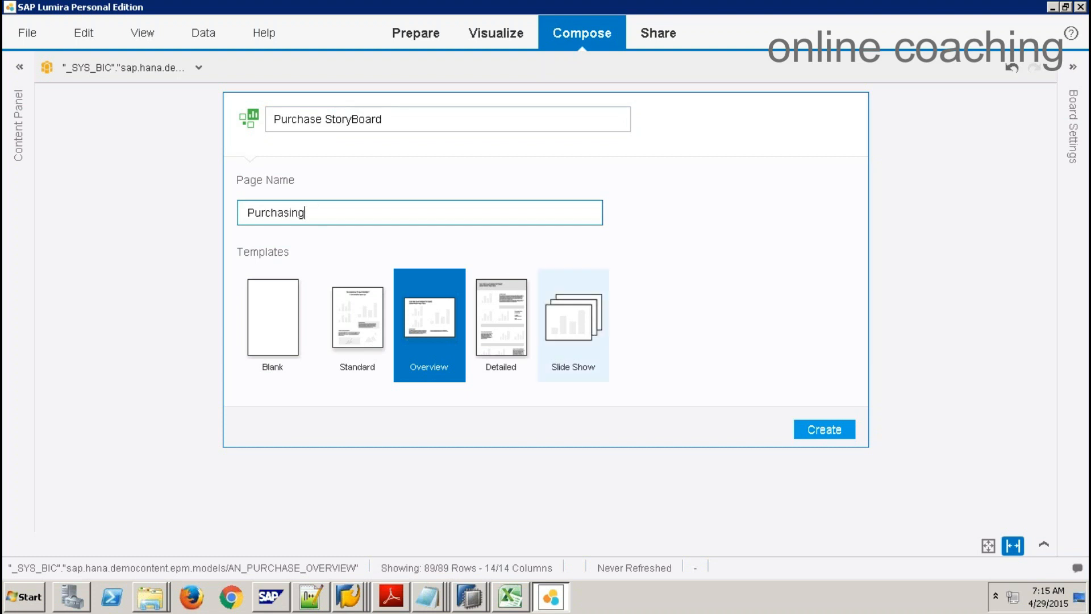
click(803, 429)
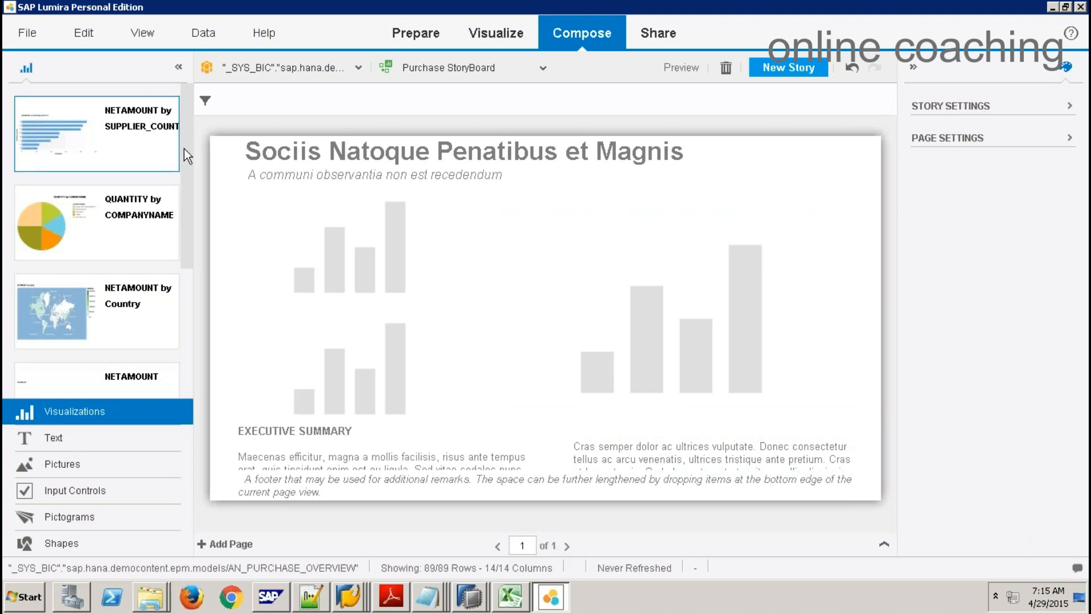
Step: Place the supplier-country bar chart, QUANTITY pie chart and NETAMOUNT by Country map on the page
drag(130, 141, 326, 245)
drag(108, 224, 325, 356)
drag(85, 311, 642, 334)
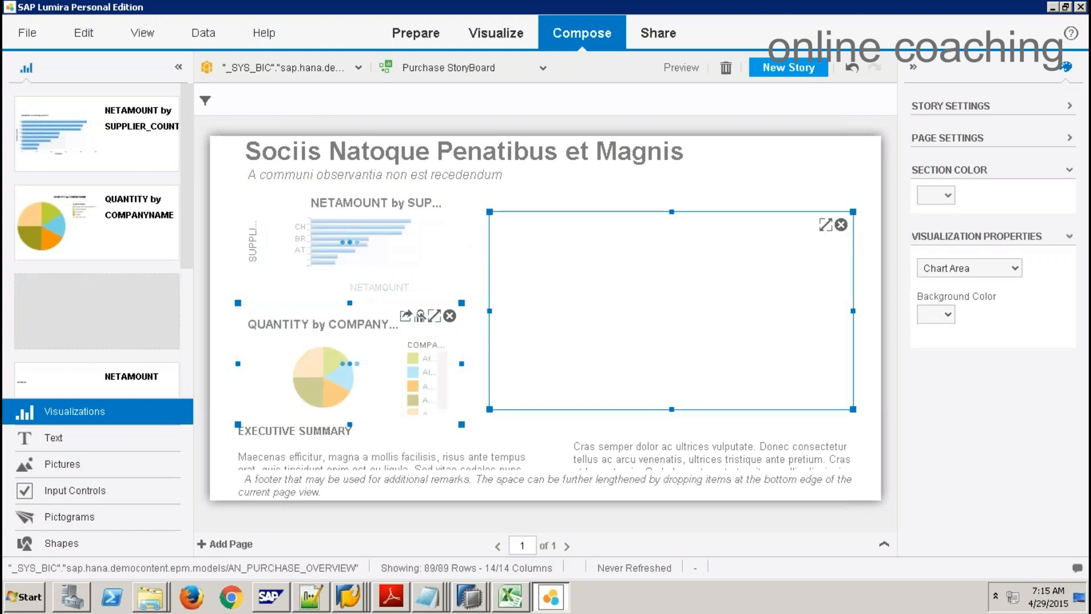
Step: Delete the placeholder paragraph, footer, EXECUTIVE SUMMARY text and page title, and move the map lower
click(666, 459)
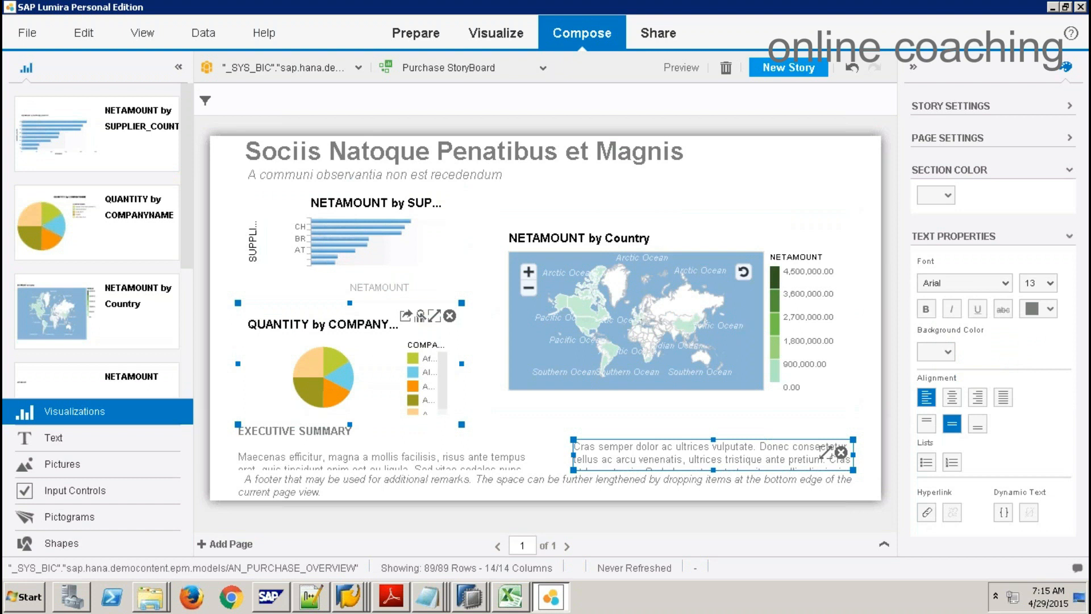
click(841, 452)
click(714, 482)
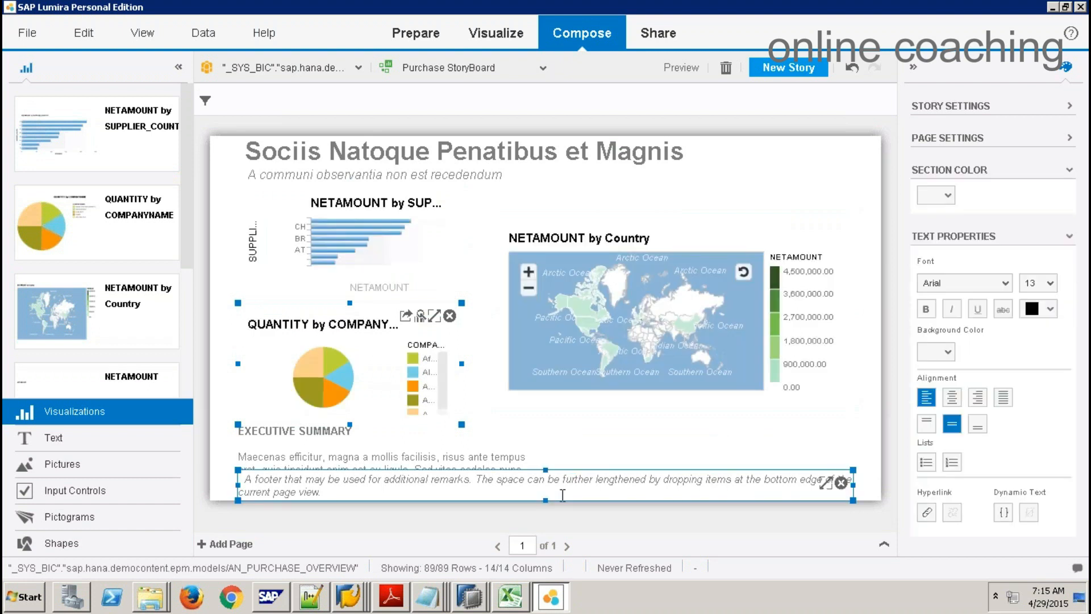
key(Delete)
click(400, 463)
key(Delete)
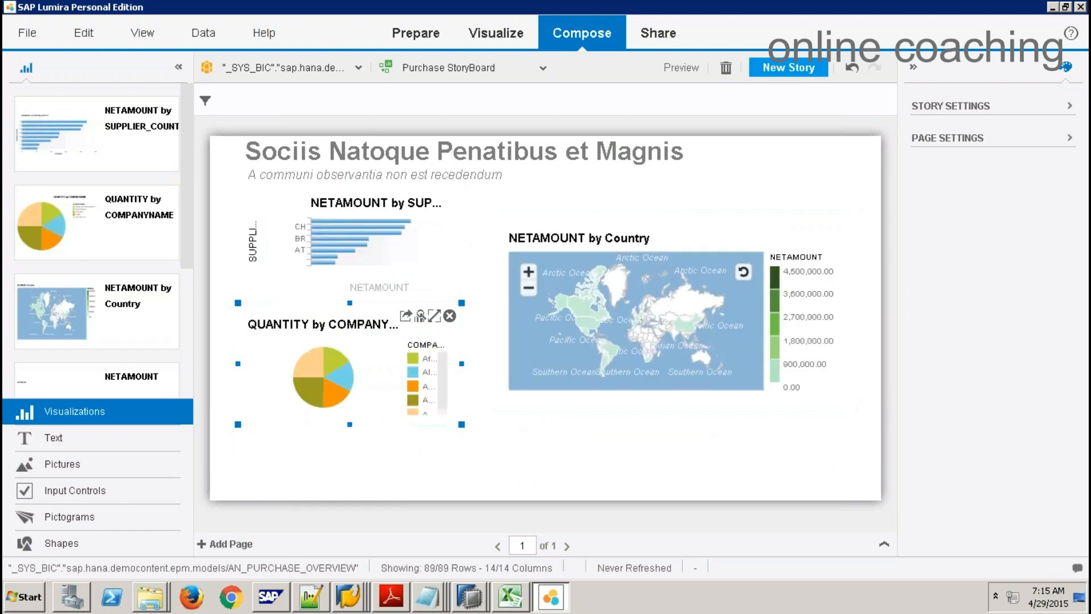
click(417, 162)
key(Delete)
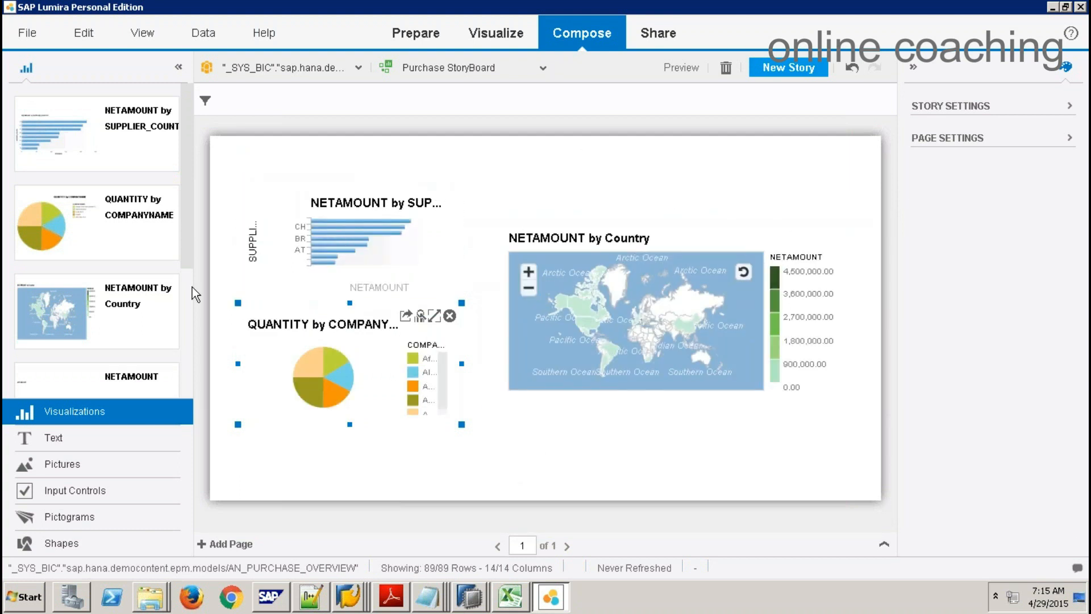
drag(584, 290, 585, 348)
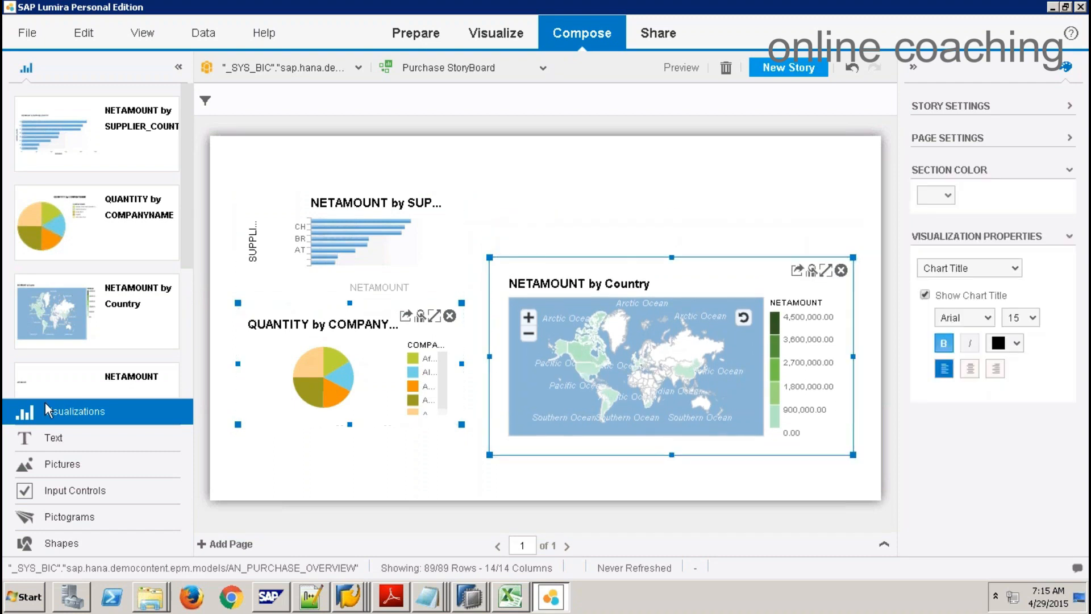
Step: Add the NETAMOUNT total tile above the map and widen it toward the page's right edge
drag(156, 374, 628, 195)
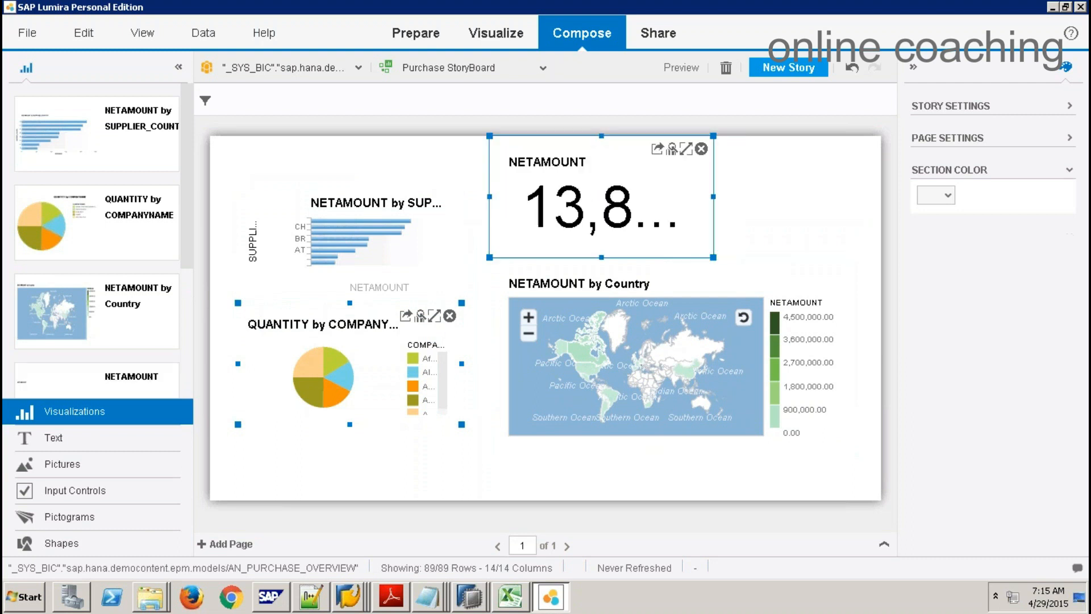
click(756, 193)
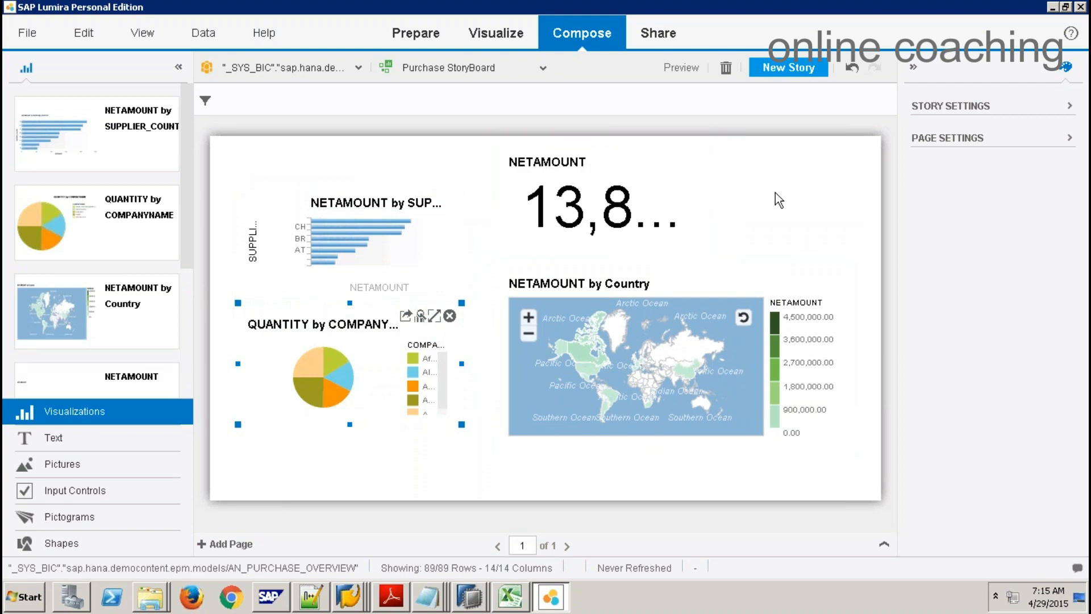
click(710, 203)
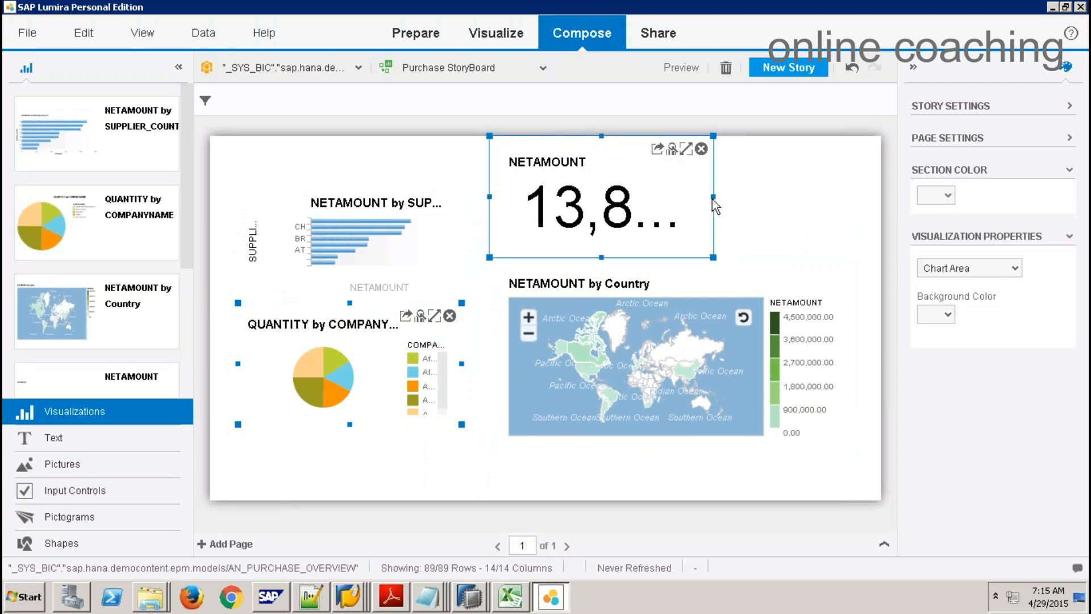
drag(713, 195, 844, 182)
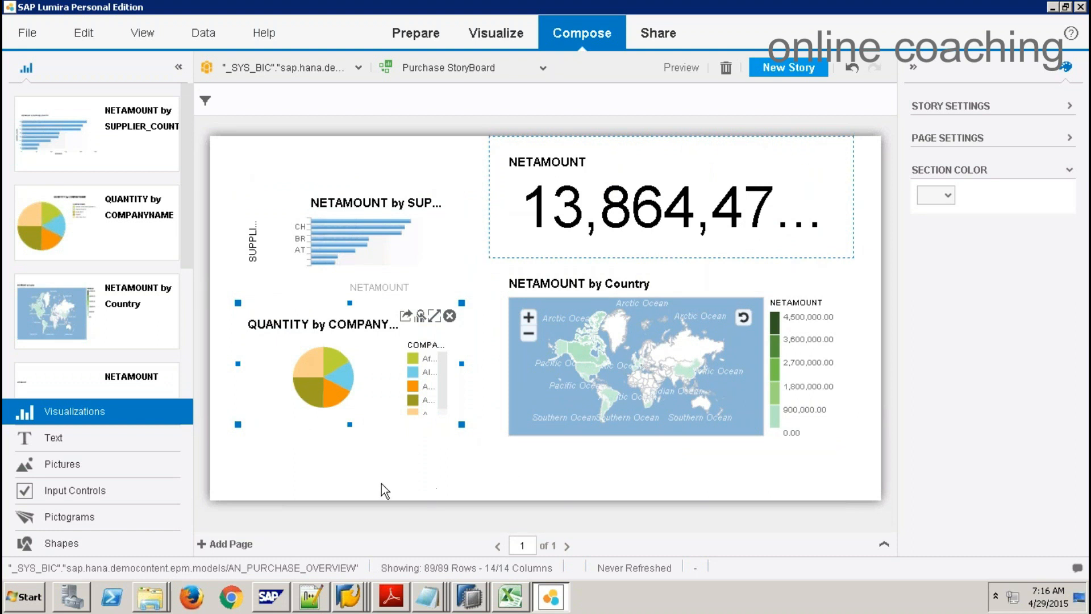
Step: Select the pie chart and the supplier-country bar chart, then drag the bar chart's layout
click(358, 364)
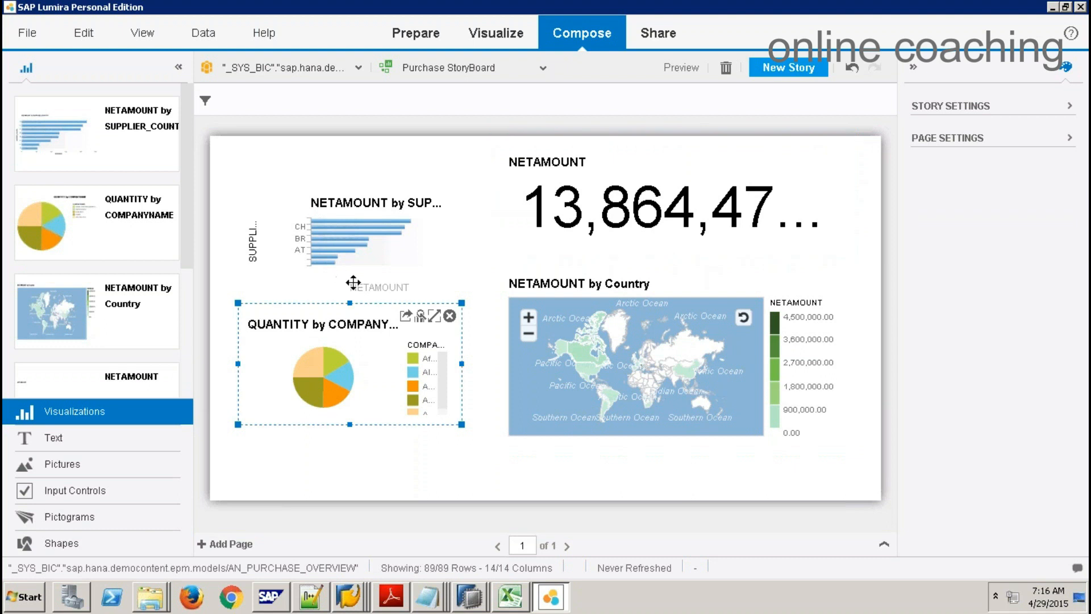
click(353, 282)
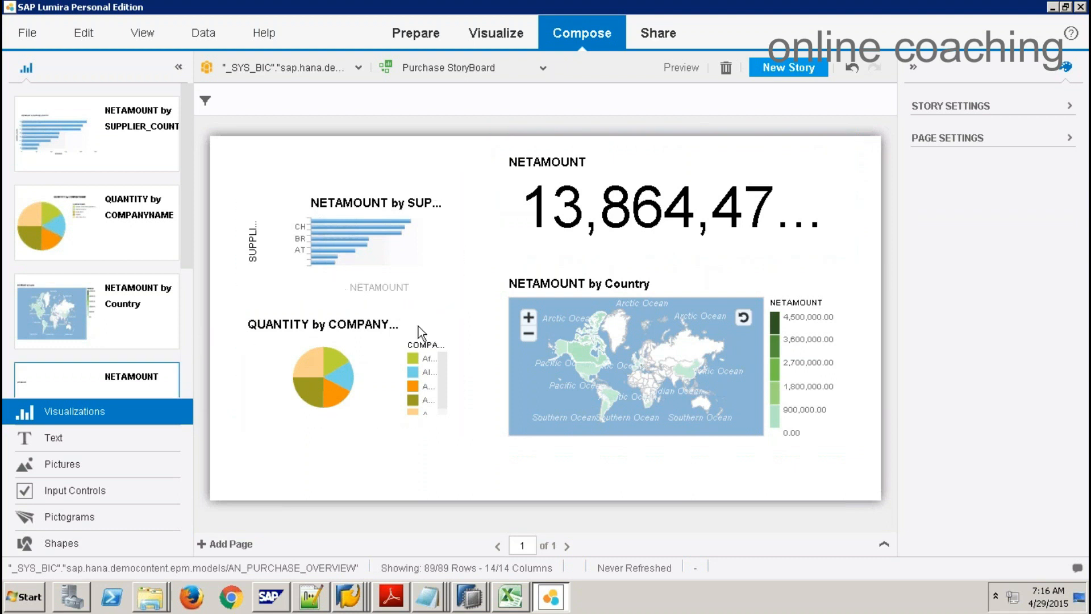
drag(186, 228, 189, 348)
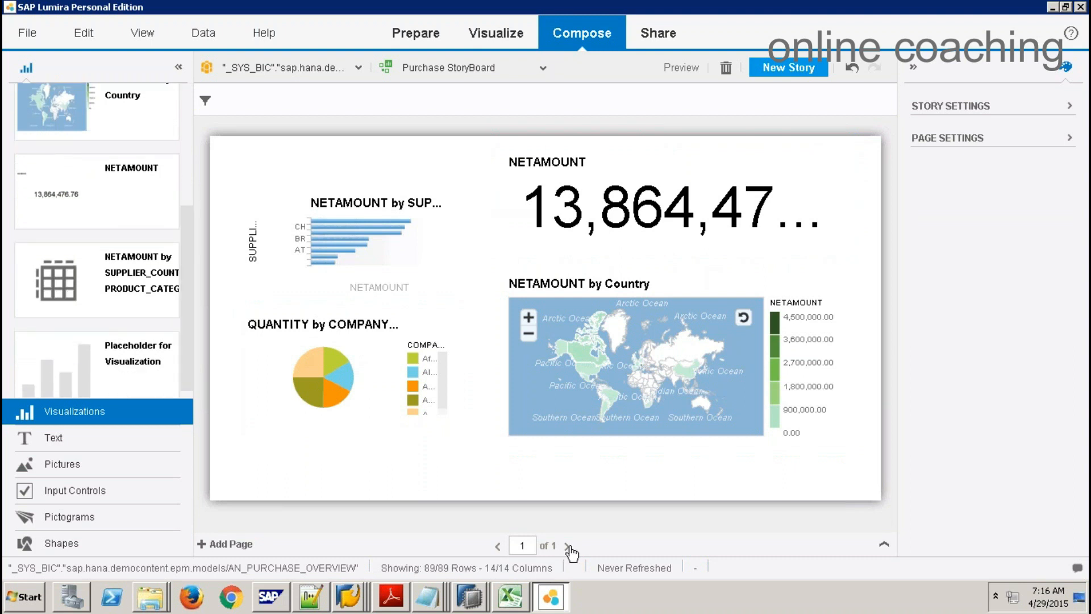
Step: Add a second story page named 'Data' using the Blank layout
click(526, 547)
drag(527, 547, 513, 548)
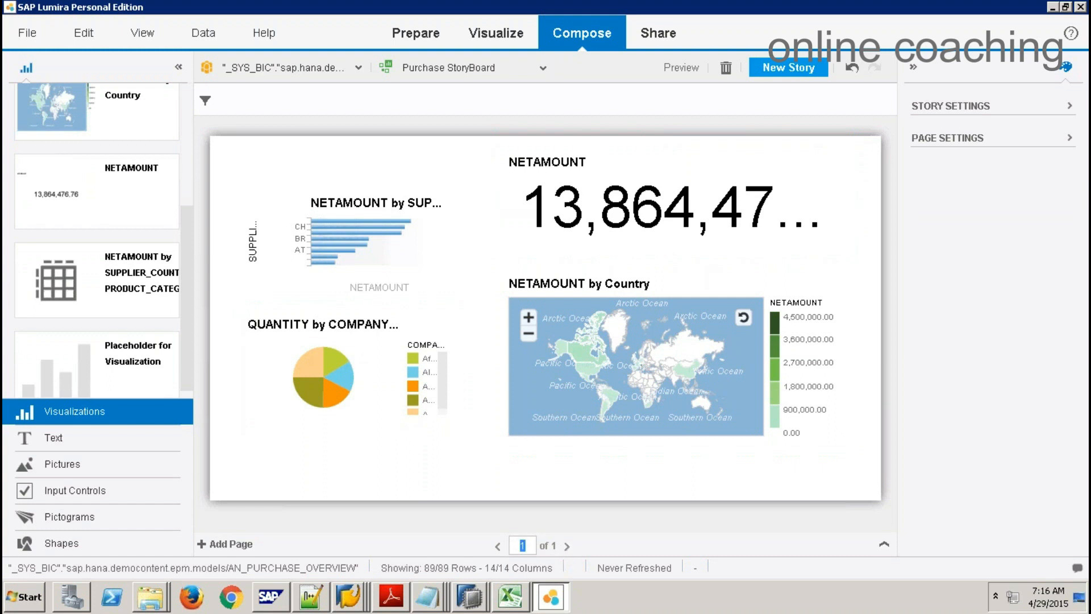
click(234, 547)
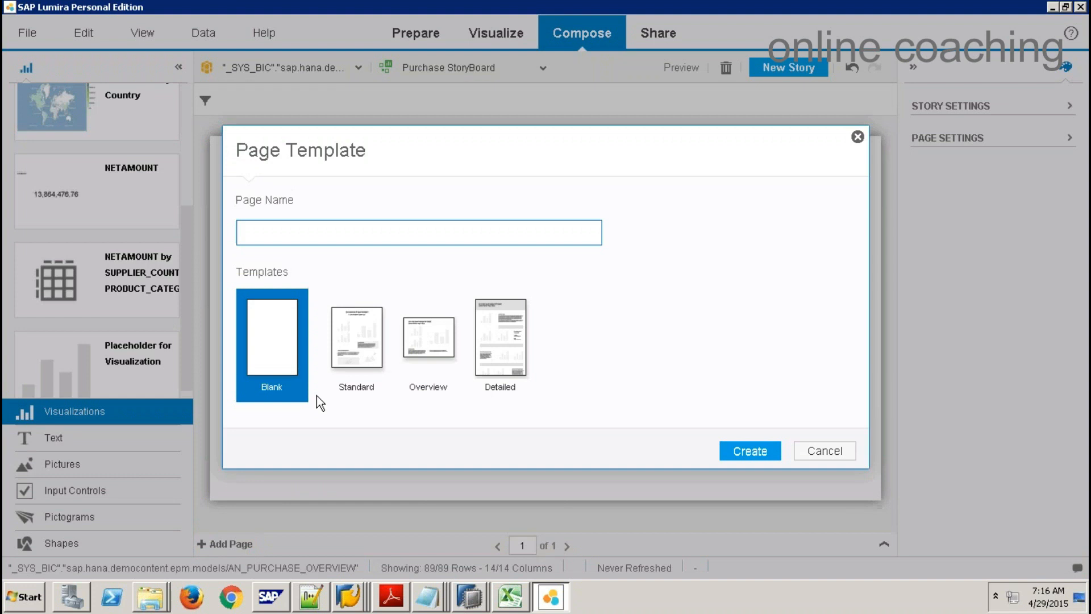
text(Data)
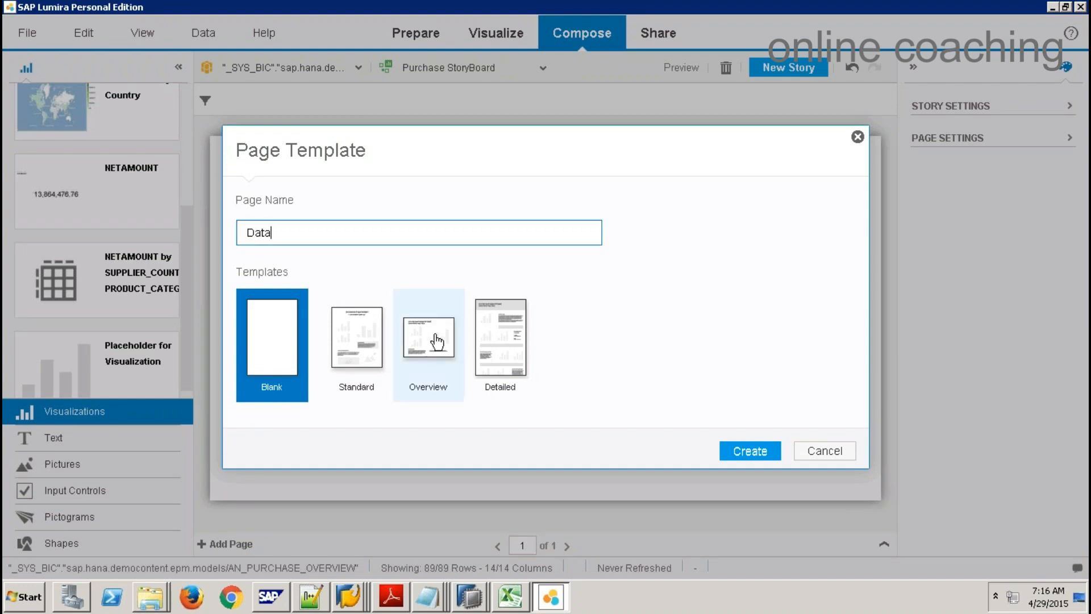
click(435, 342)
click(283, 358)
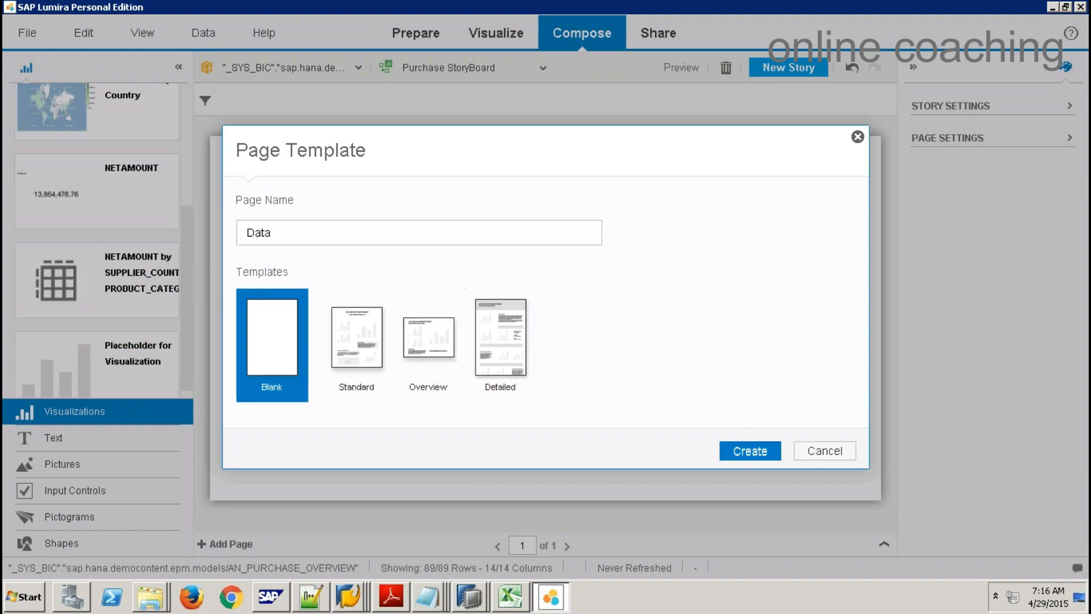
click(750, 450)
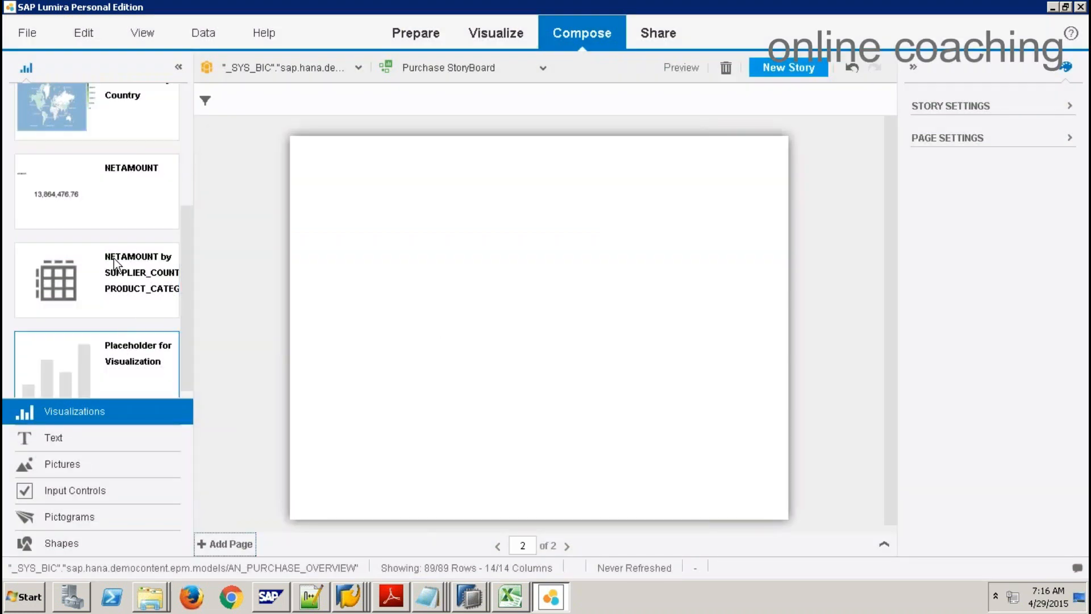
Step: Place the supplier-country crosstab on page 2, expand it to fill the page, and check both pages
drag(76, 270, 407, 264)
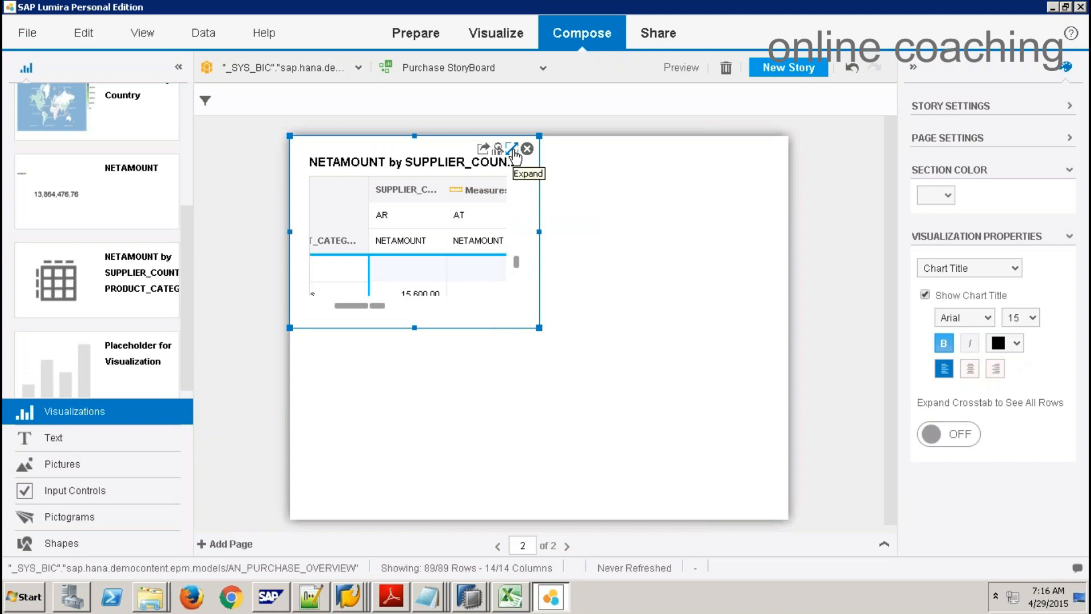
click(512, 151)
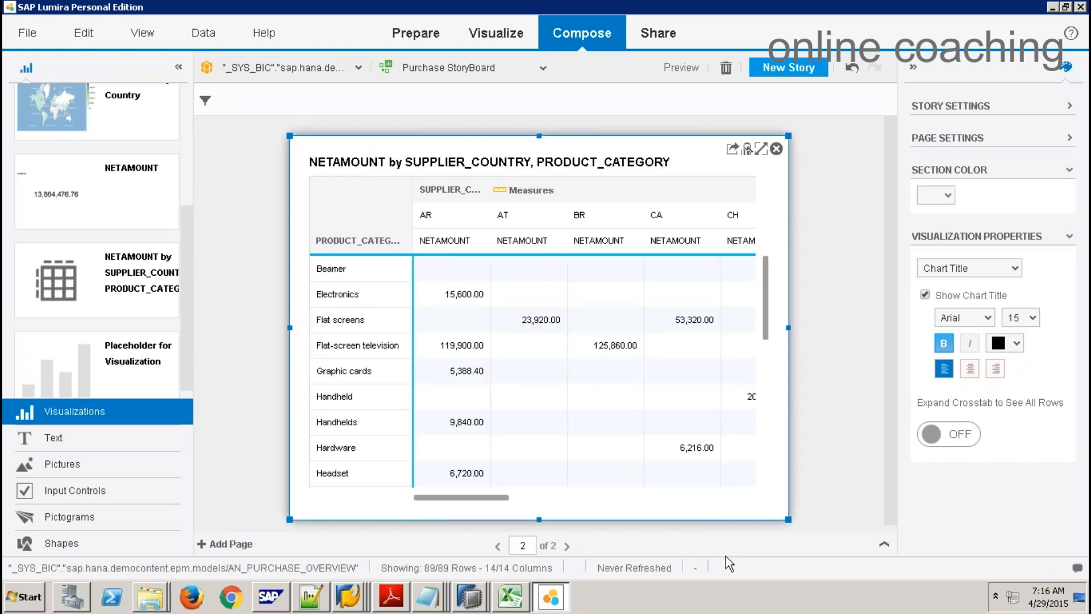
click(850, 438)
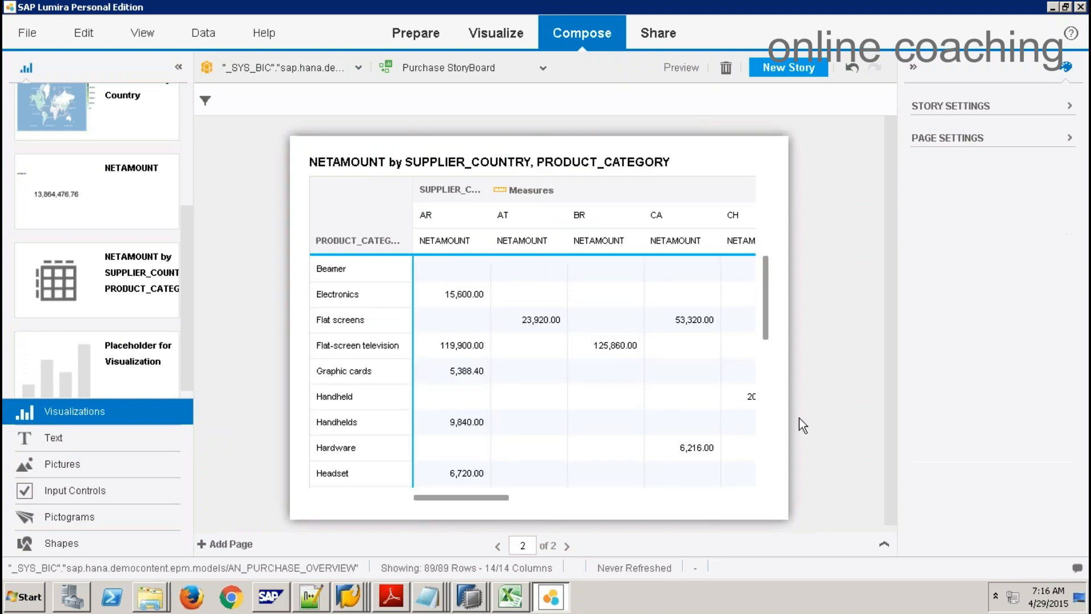
click(498, 547)
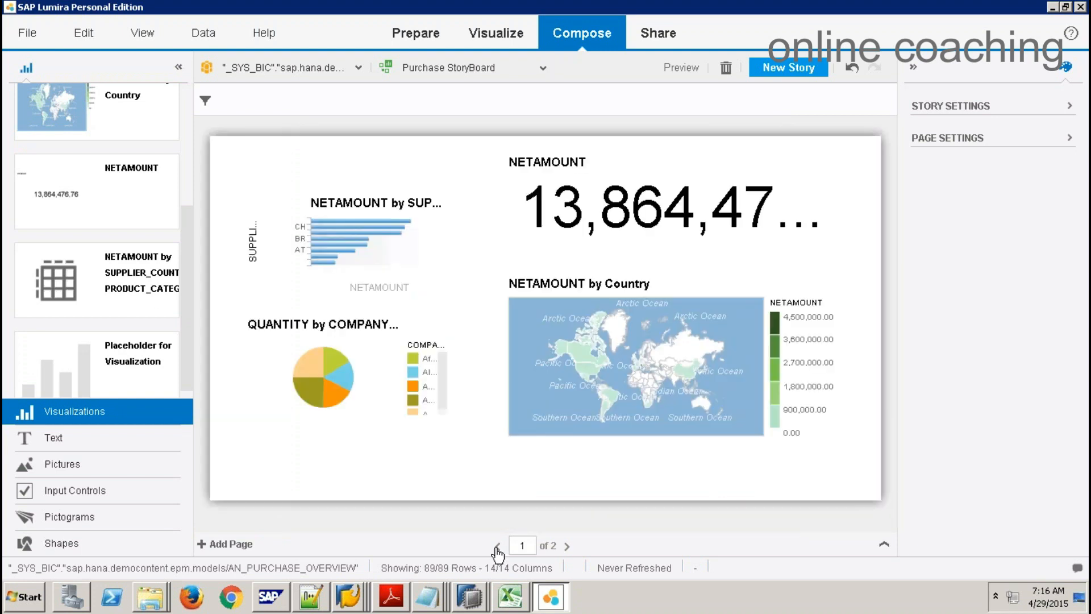
click(566, 546)
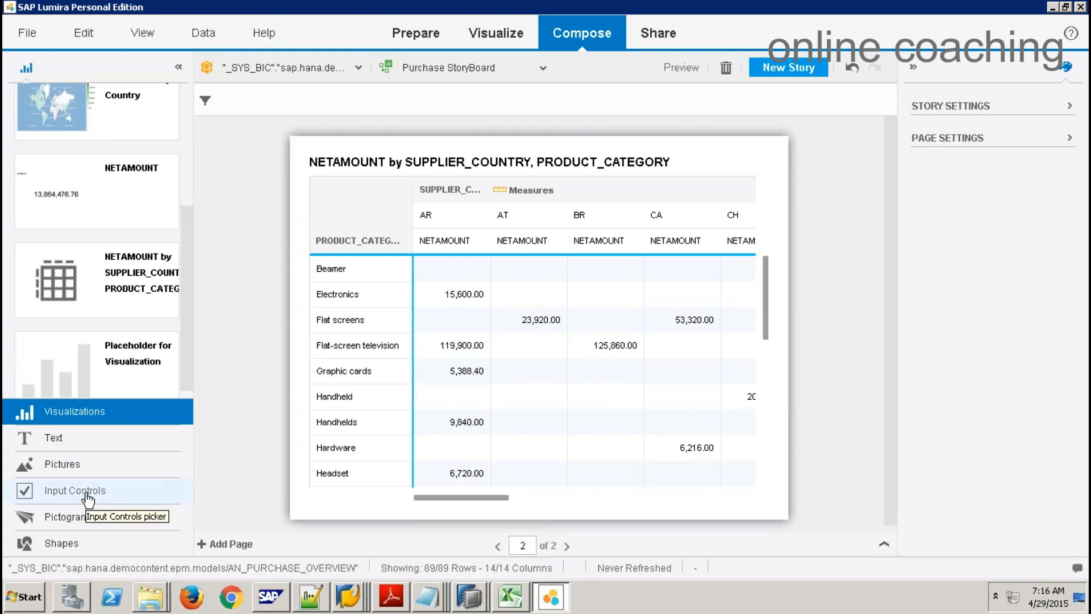
Step: Show the Input Controls fields, try adding SUPPLIER_COUNTRY as a control, then return to page 1
click(89, 500)
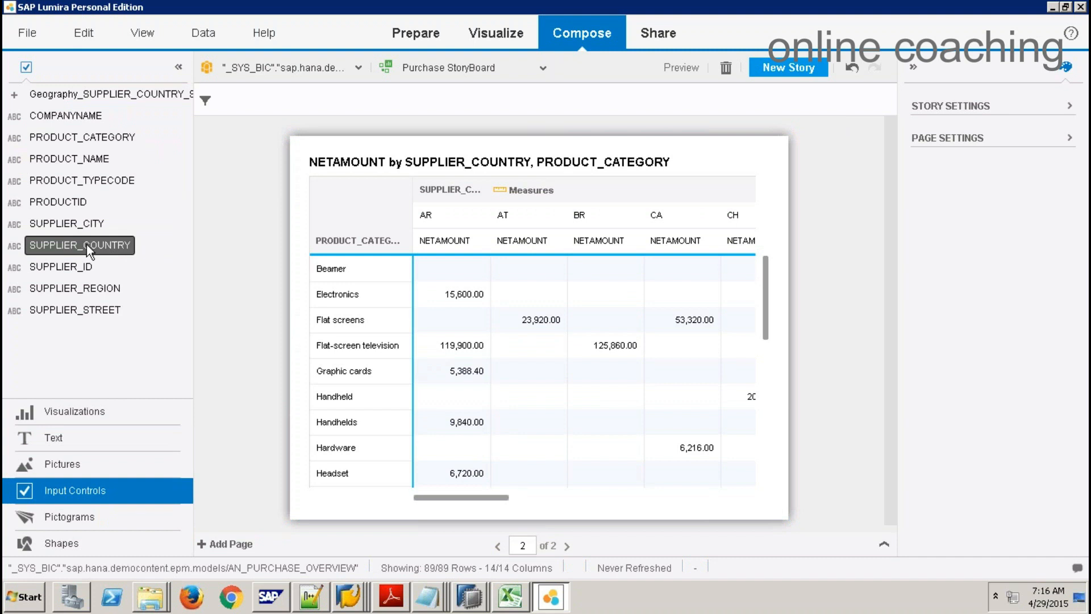
drag(100, 243, 928, 199)
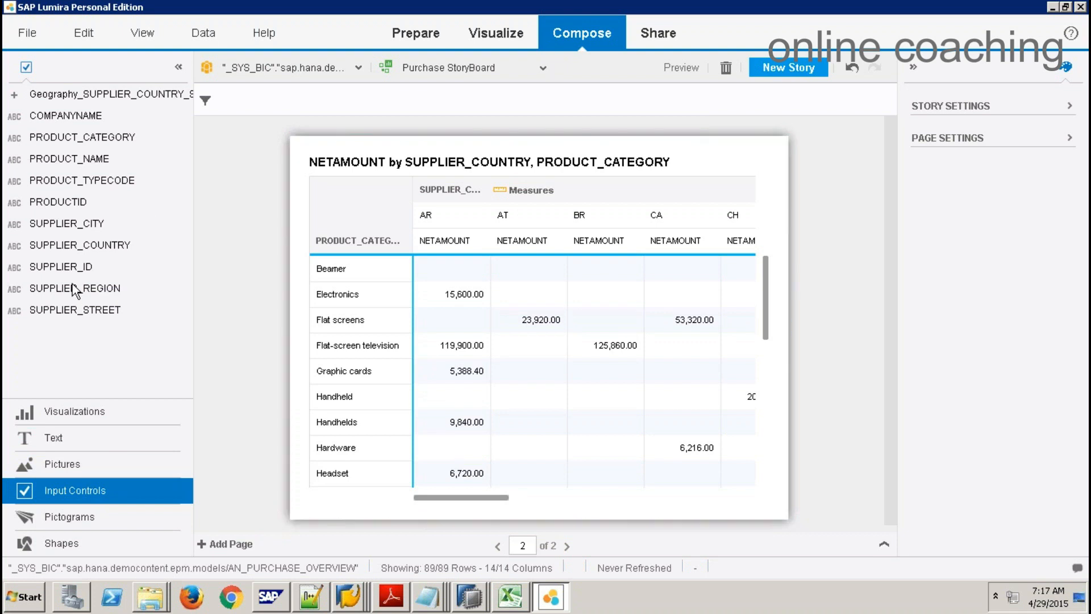
drag(91, 247, 234, 105)
click(743, 191)
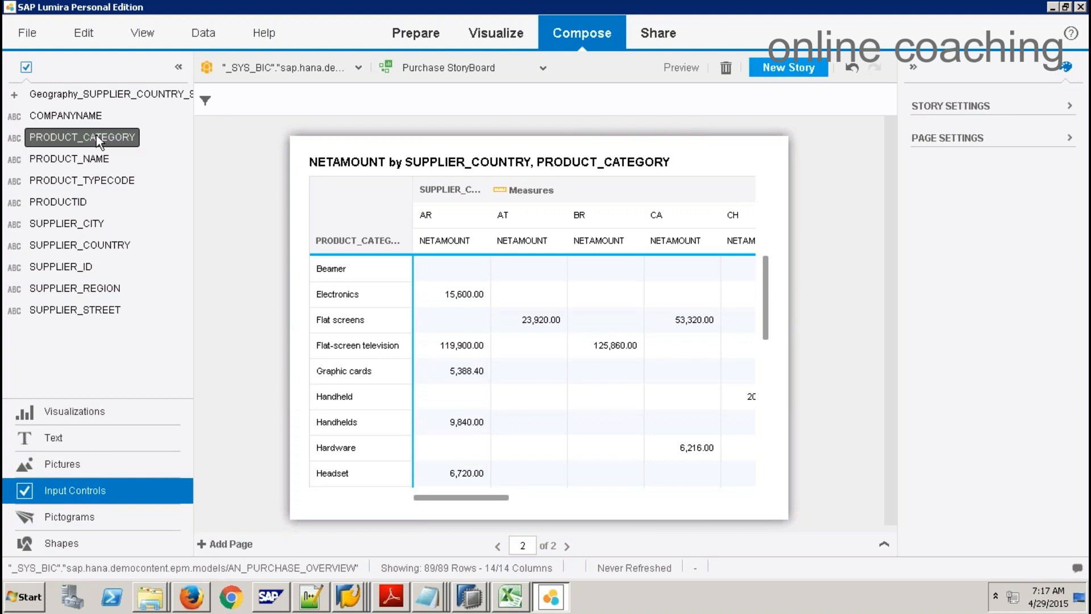
click(499, 546)
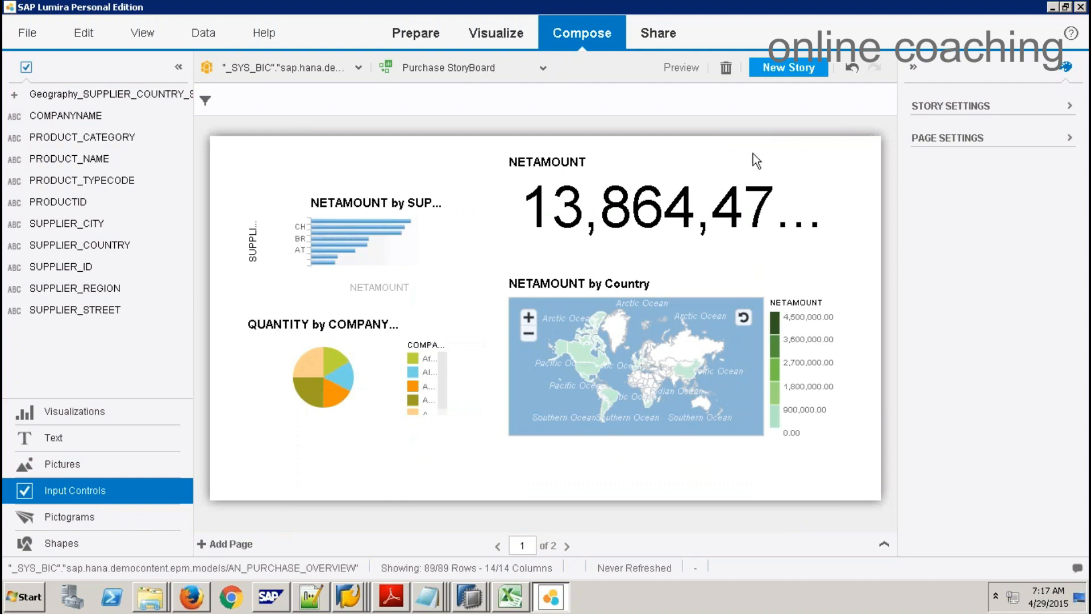
Step: Expand Page and Story Settings, showing All Pages filter scope and Widescreen (16:9) page size
click(1071, 142)
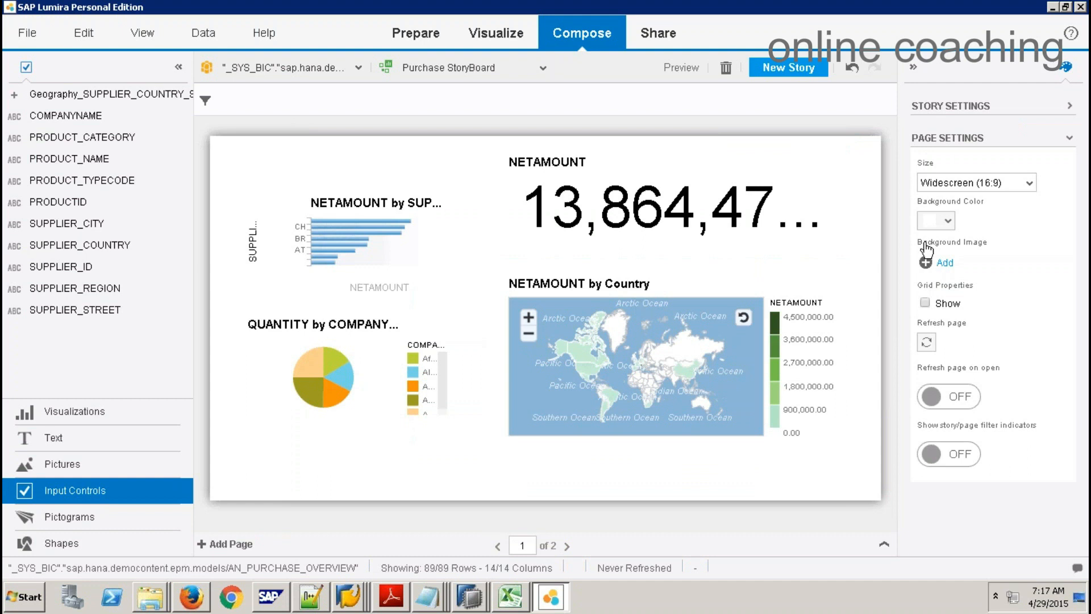
click(942, 107)
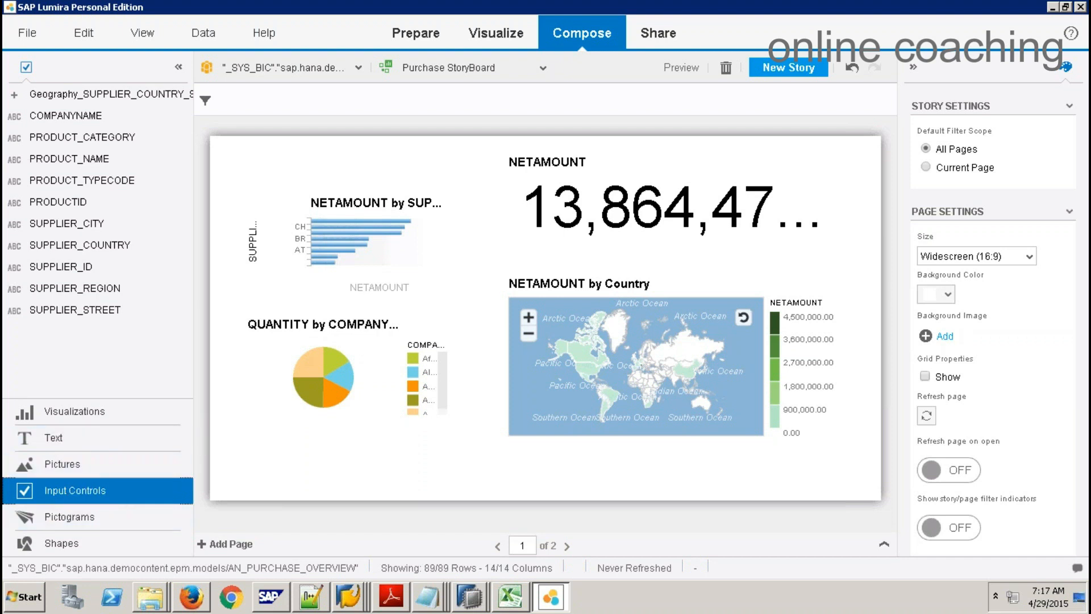
click(502, 196)
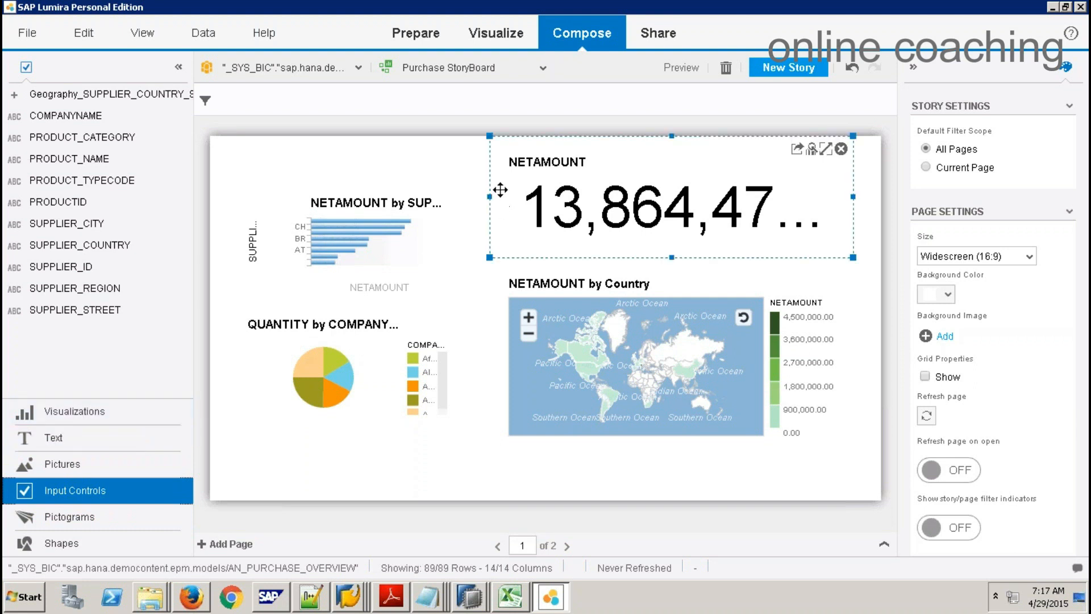
click(348, 305)
click(560, 154)
click(731, 101)
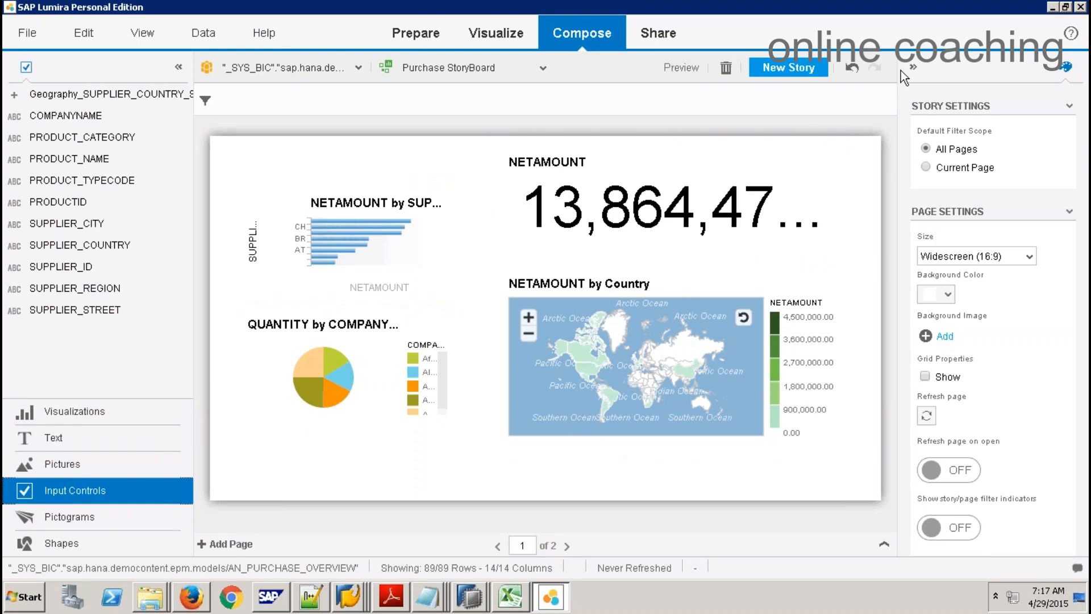
Step: Preview the story, view page 2's crosstab, then exit the preview
click(681, 69)
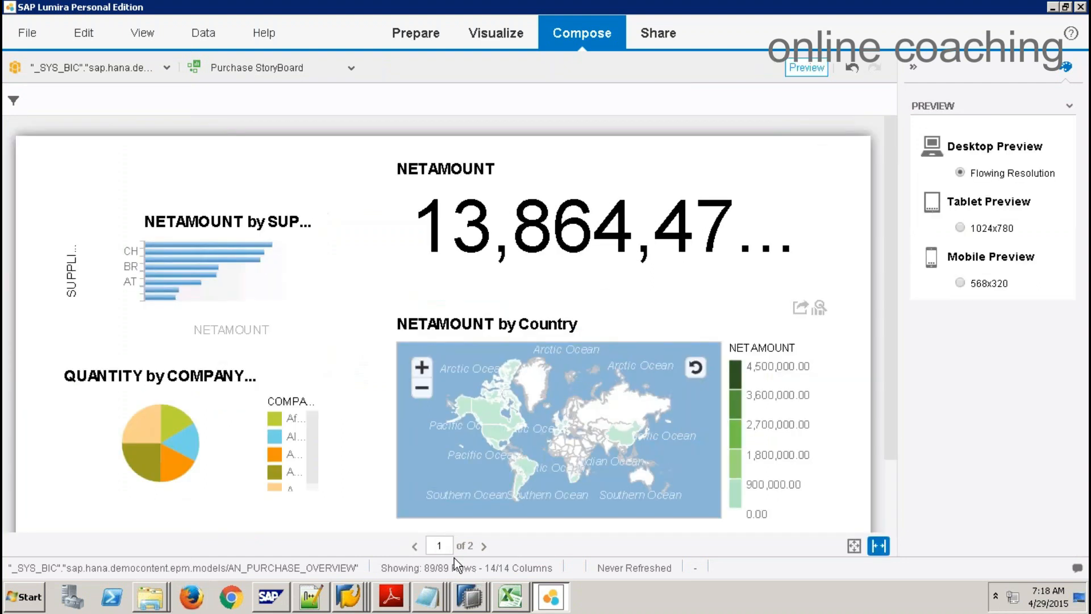
click(484, 547)
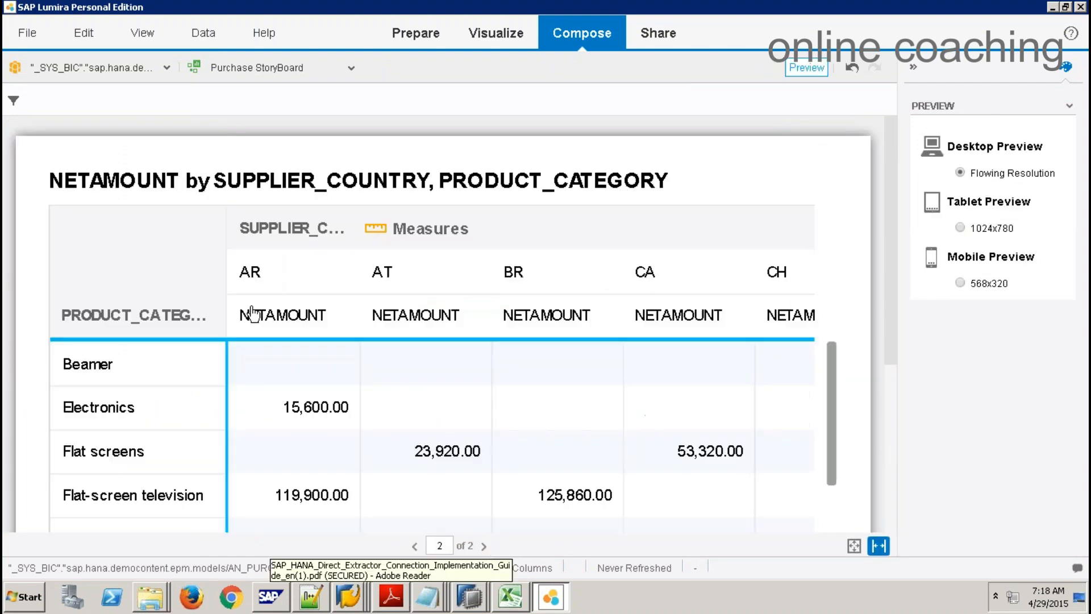
mouse_move(893, 320)
mouse_down()
mouse_move(891, 489)
mouse_move(893, 307)
mouse_up()
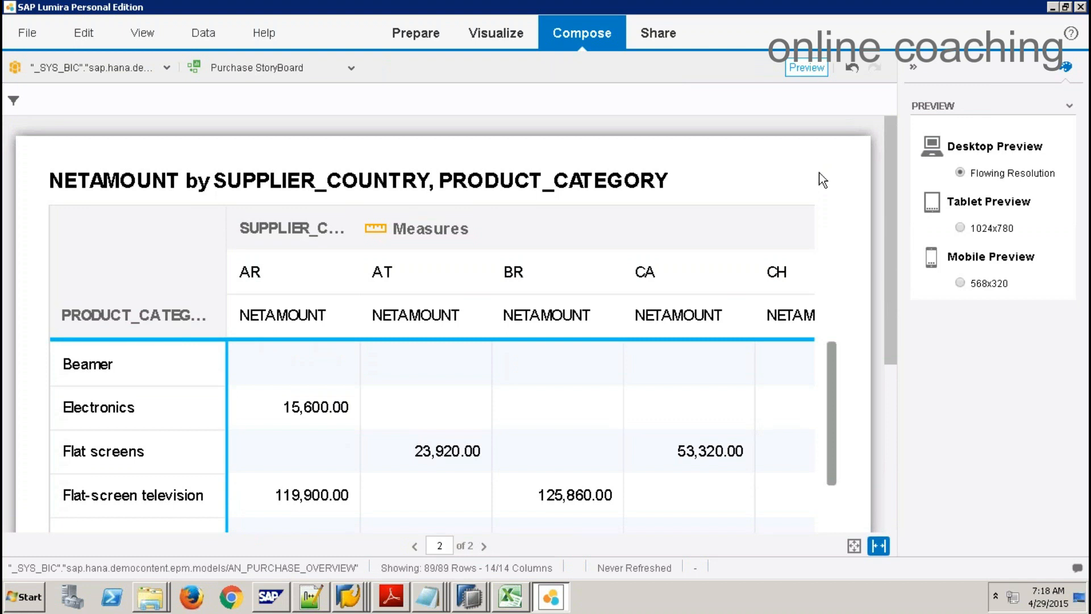
click(807, 68)
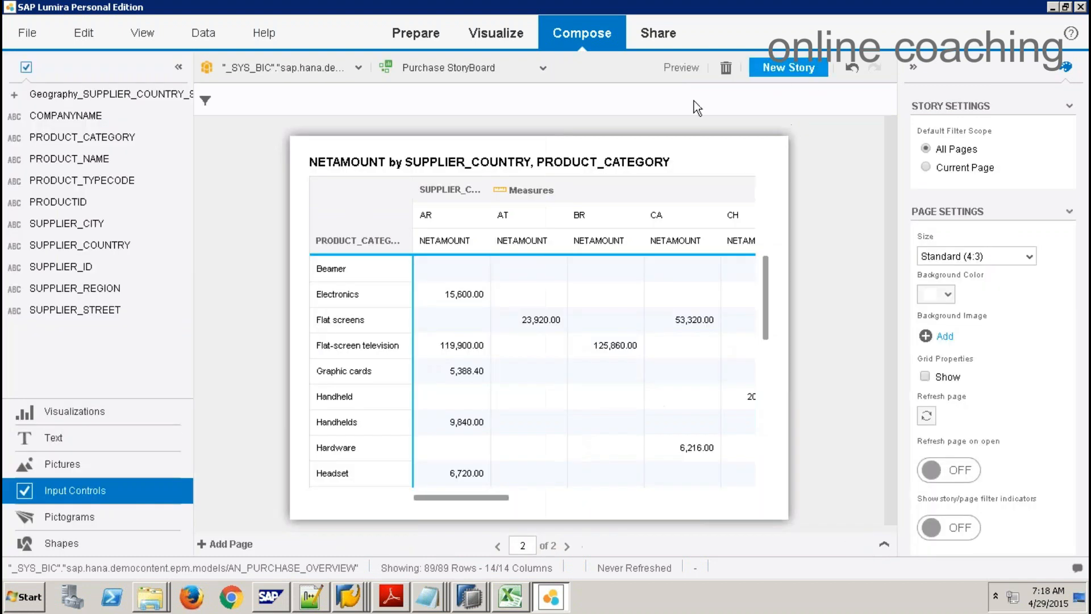
Step: Select the Purchase StoryBoard story in the Share room for sharing
click(658, 33)
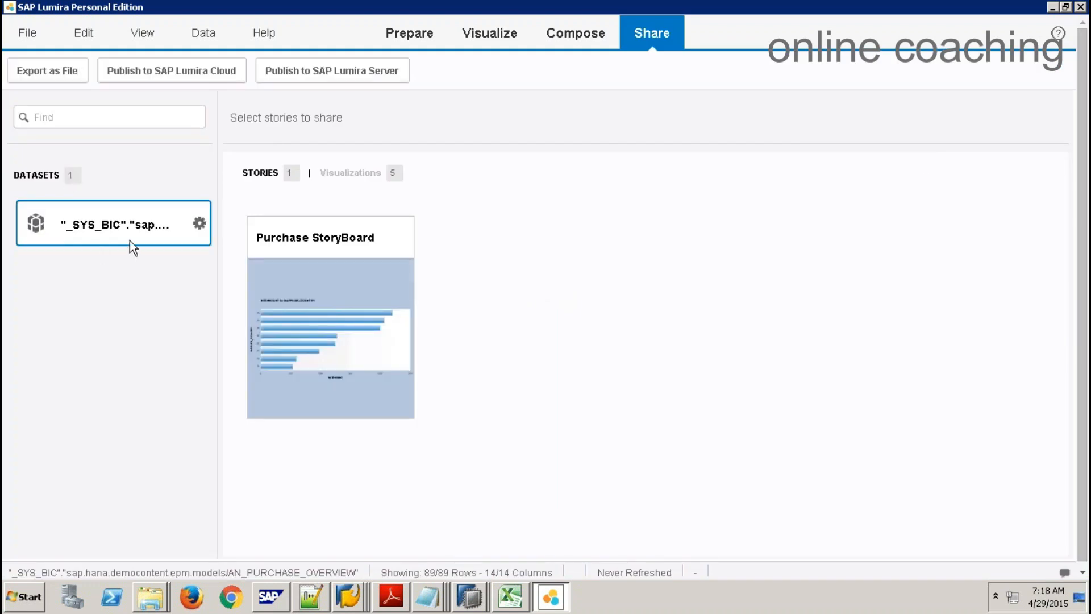
click(343, 284)
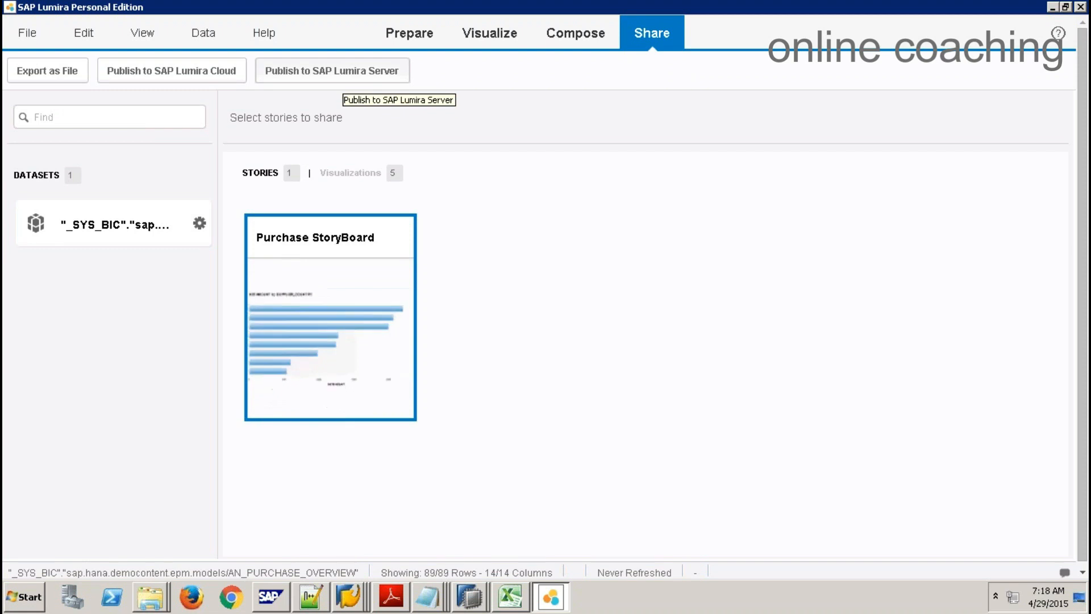
Step: Log on to SAP Lumira Server with the username and password, then publish Purchase StoryBoard and its dataset
click(347, 77)
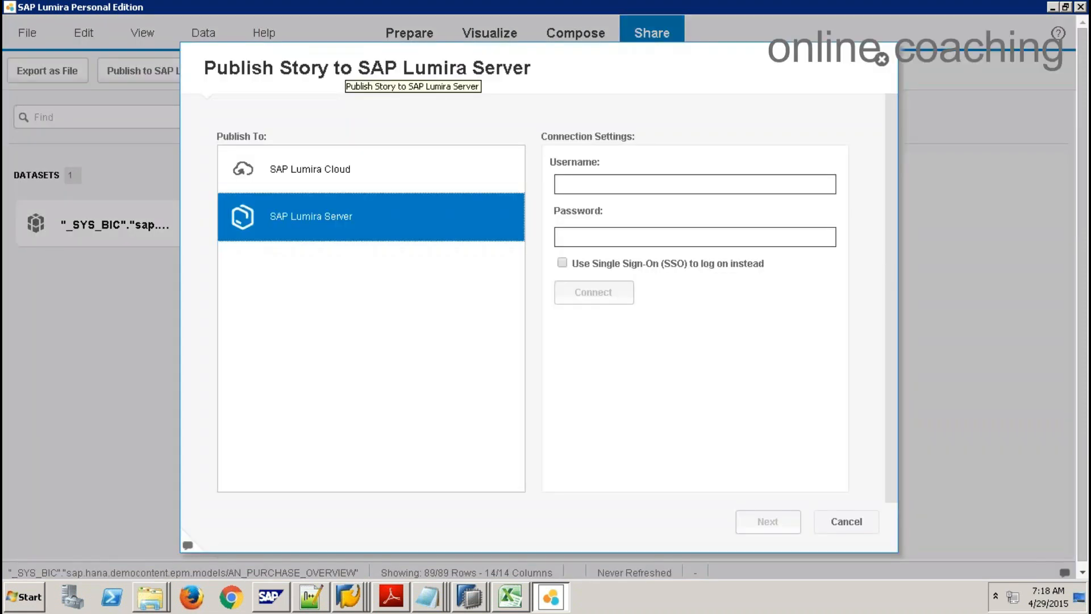
click(662, 182)
text(SYSTEM)
key(Tab)
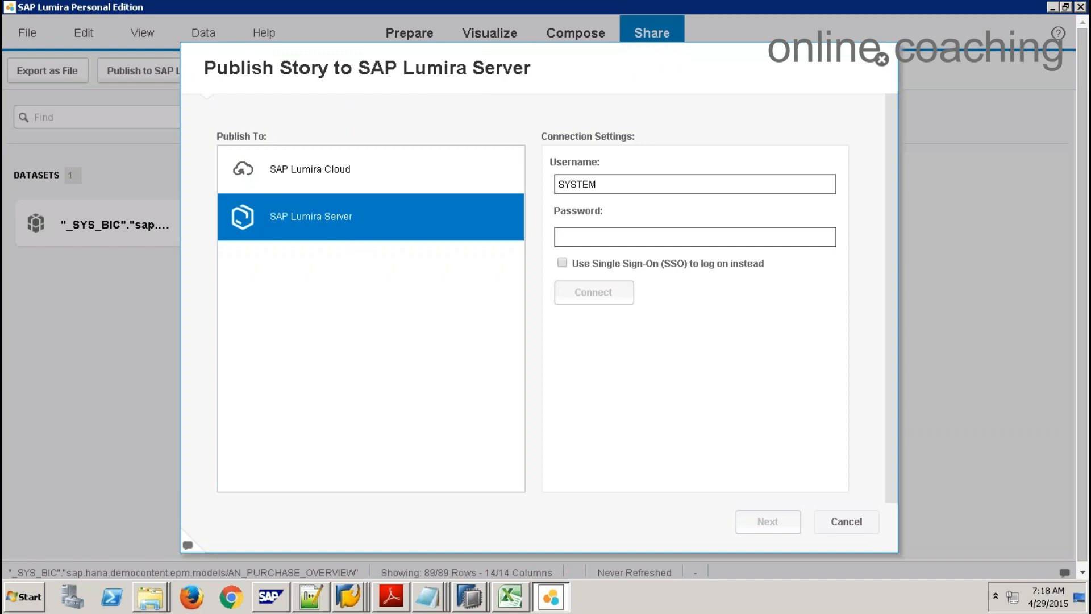
text(m)
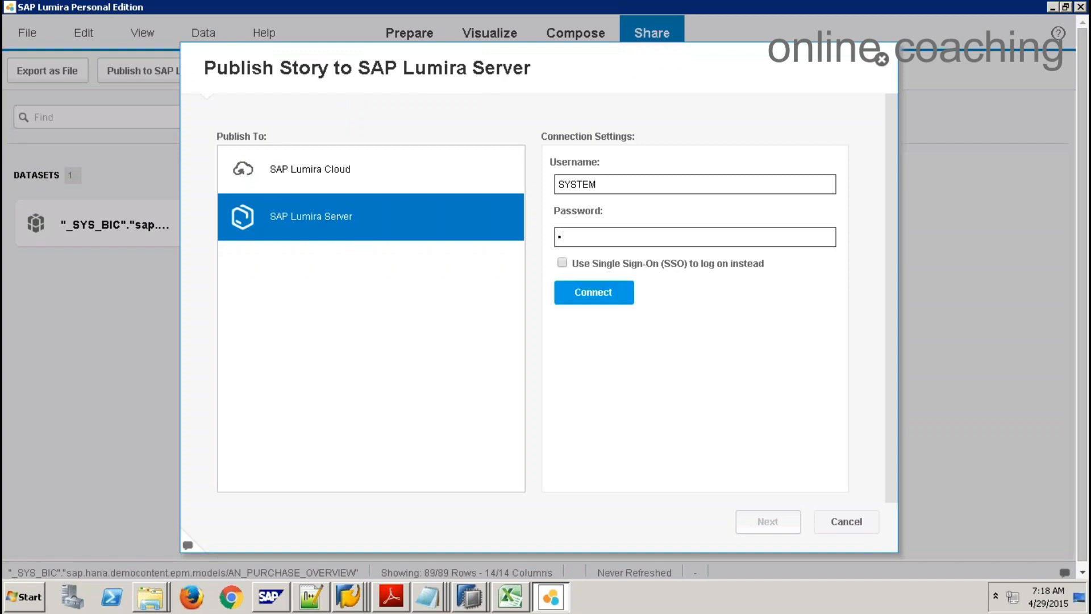
text(•••••••••)
key(Tab)
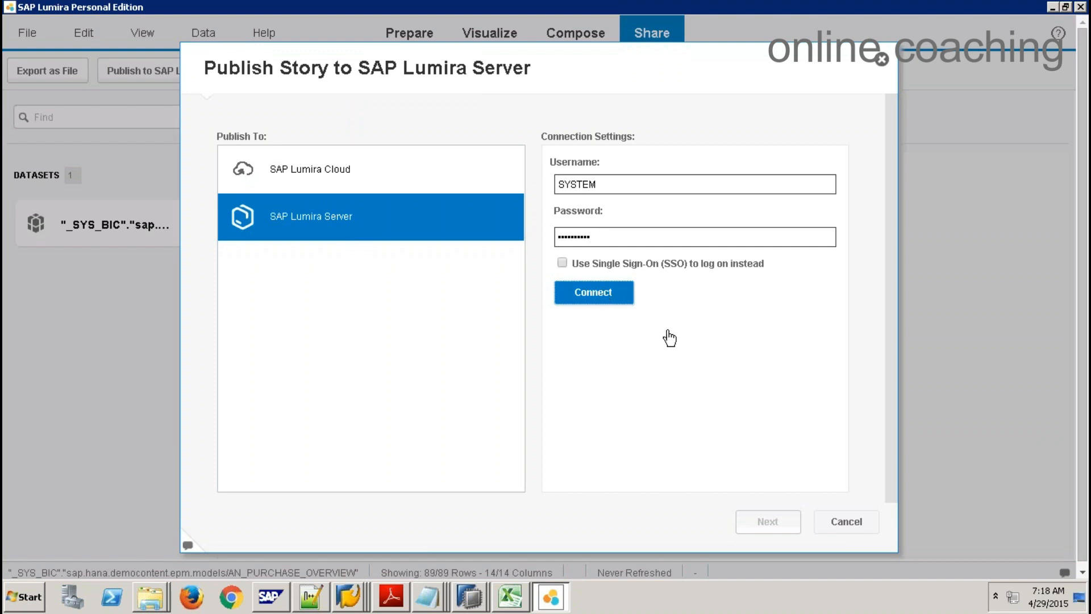
key(Return)
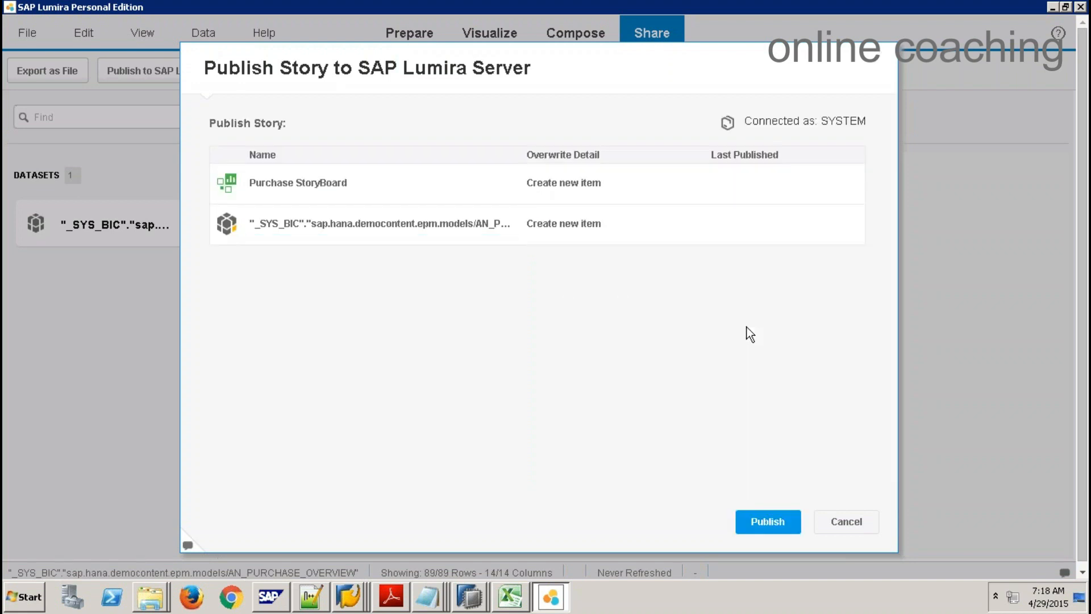
click(767, 523)
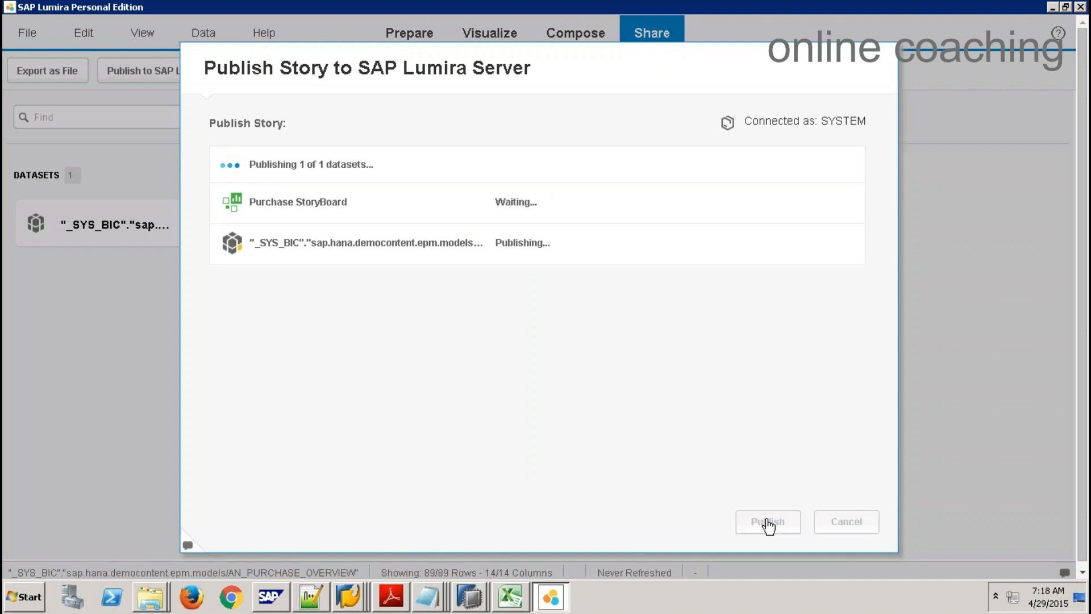
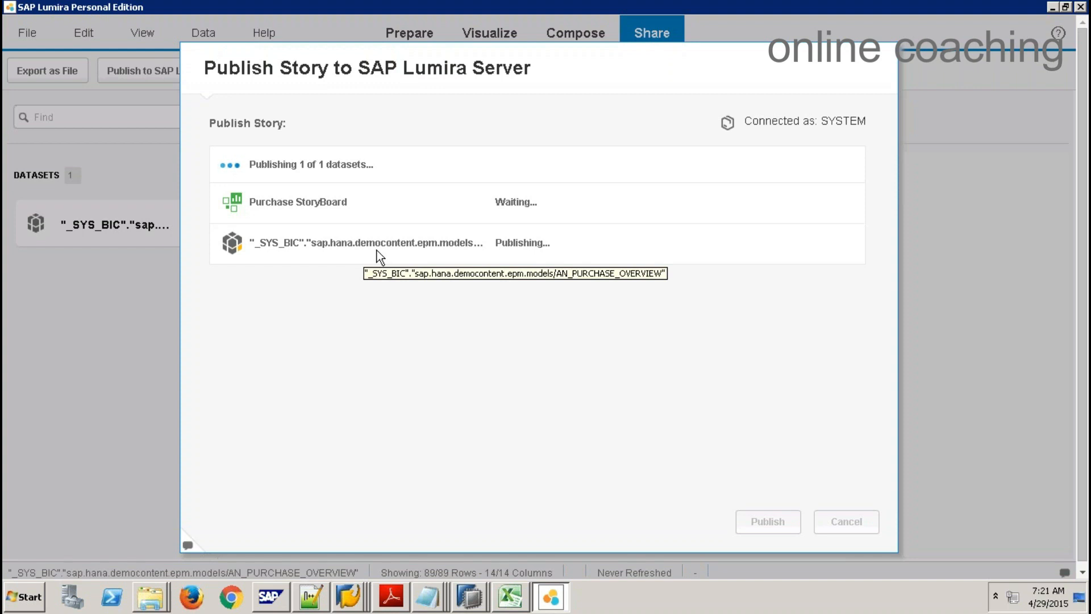
Step: Open the Windows Start menu while Purchase StoryBoard keeps publishing to SAP Lumira Server
click(14, 596)
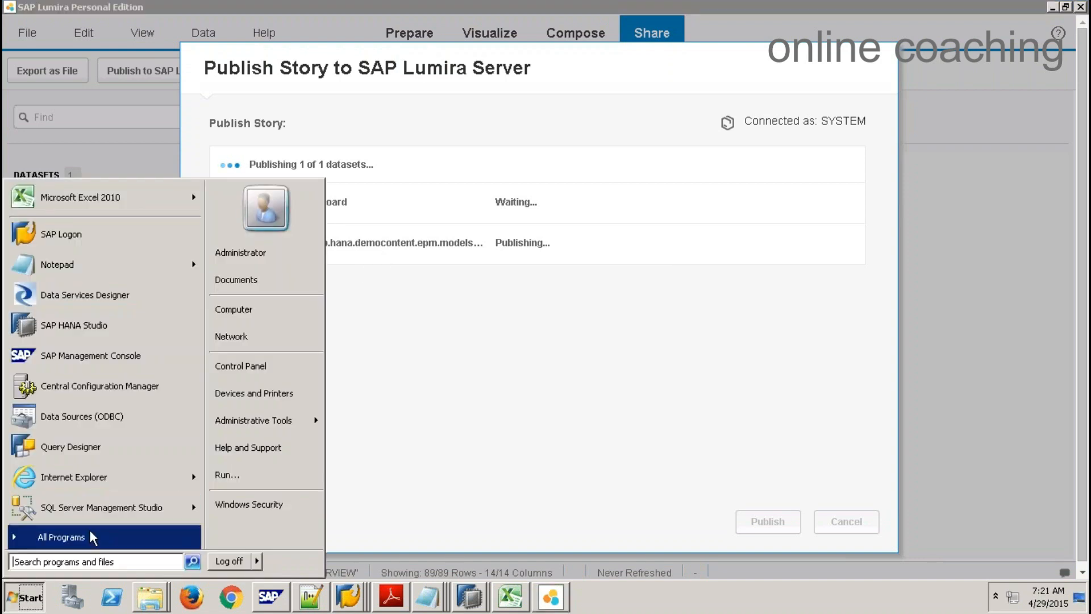
Step: Launch Analysis for Microsoft Excel from SAP Business Intelligence > SAP BusinessObjects Analysis
click(109, 537)
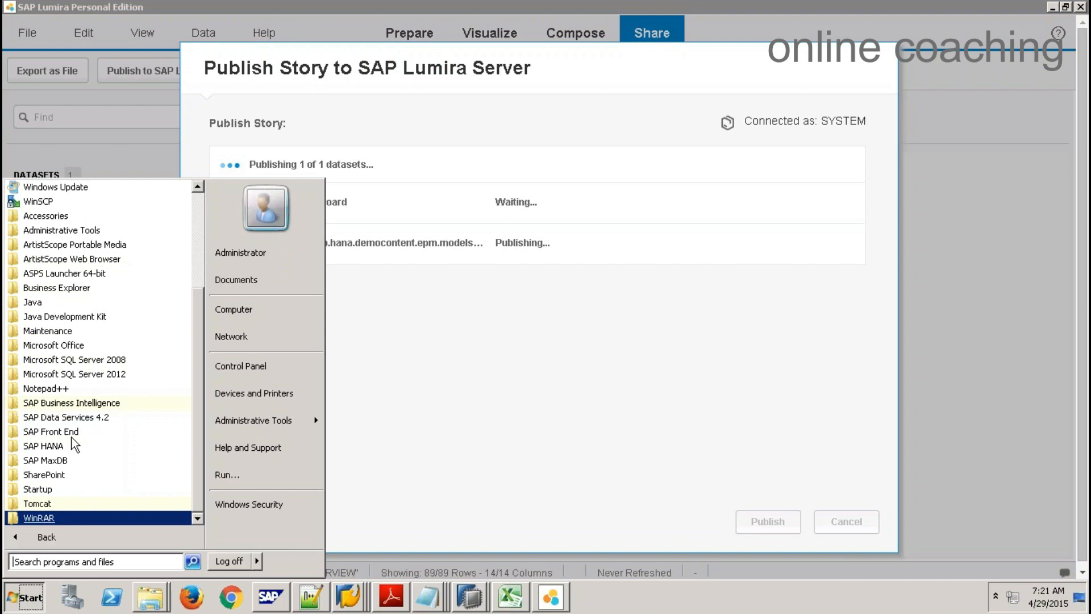
click(74, 403)
click(97, 418)
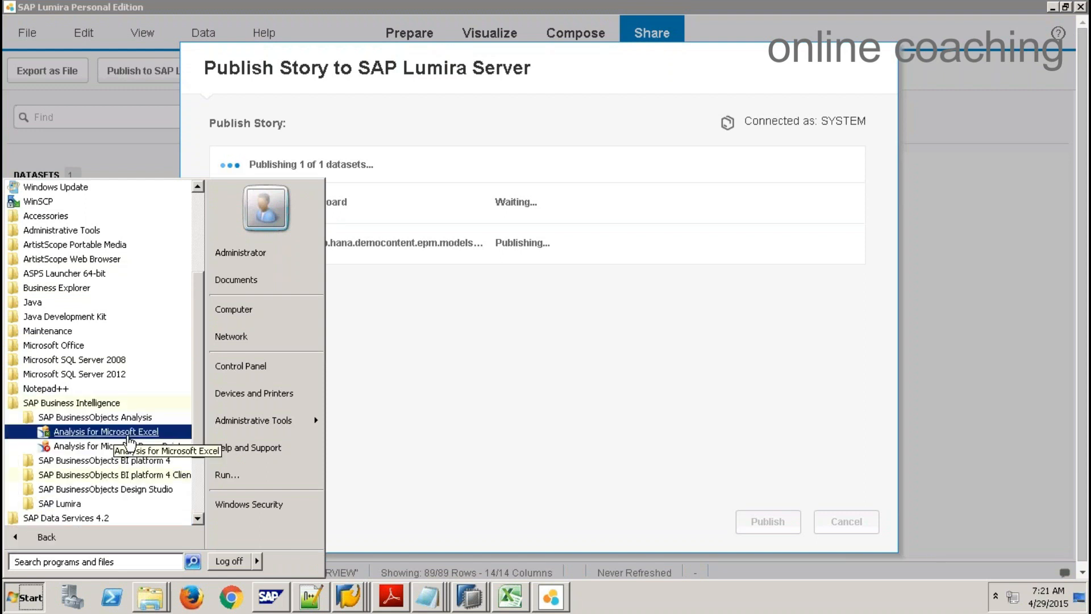
click(139, 431)
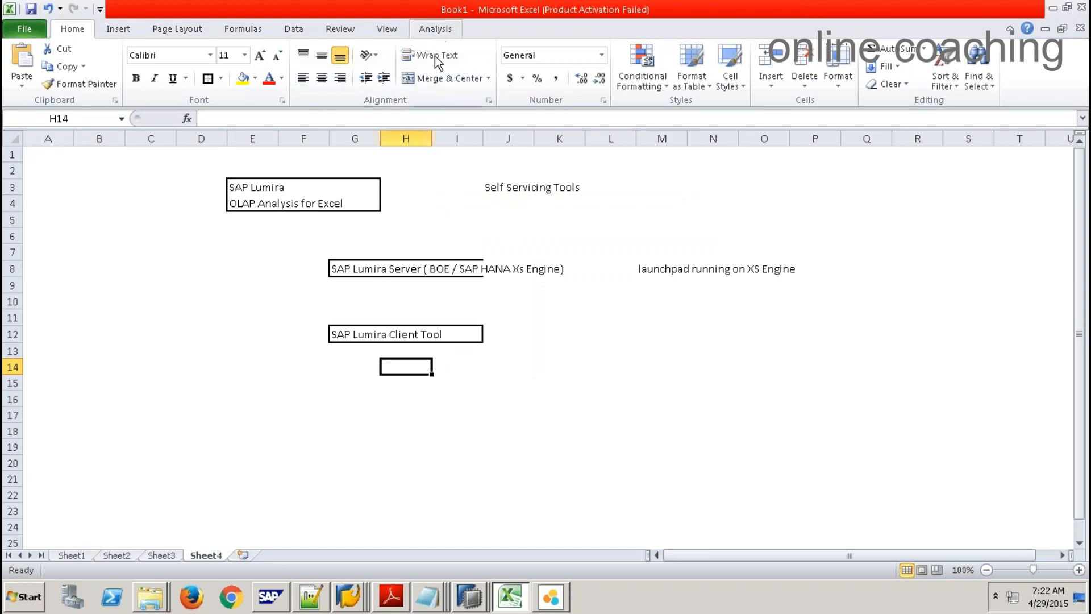
Step: Create a new blank workbook, Book3, in Excel
click(441, 32)
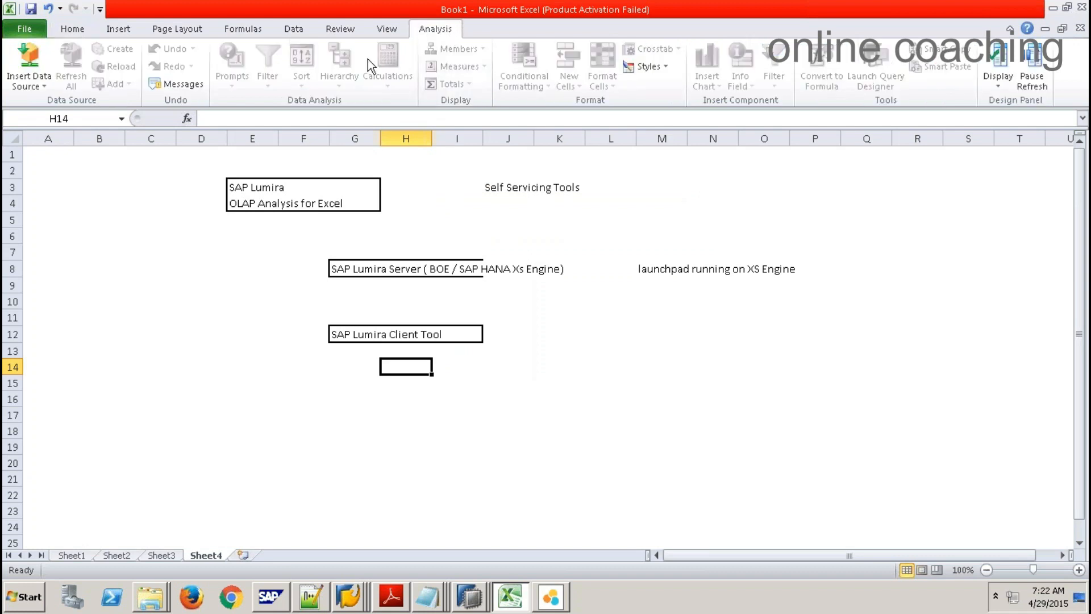
click(25, 30)
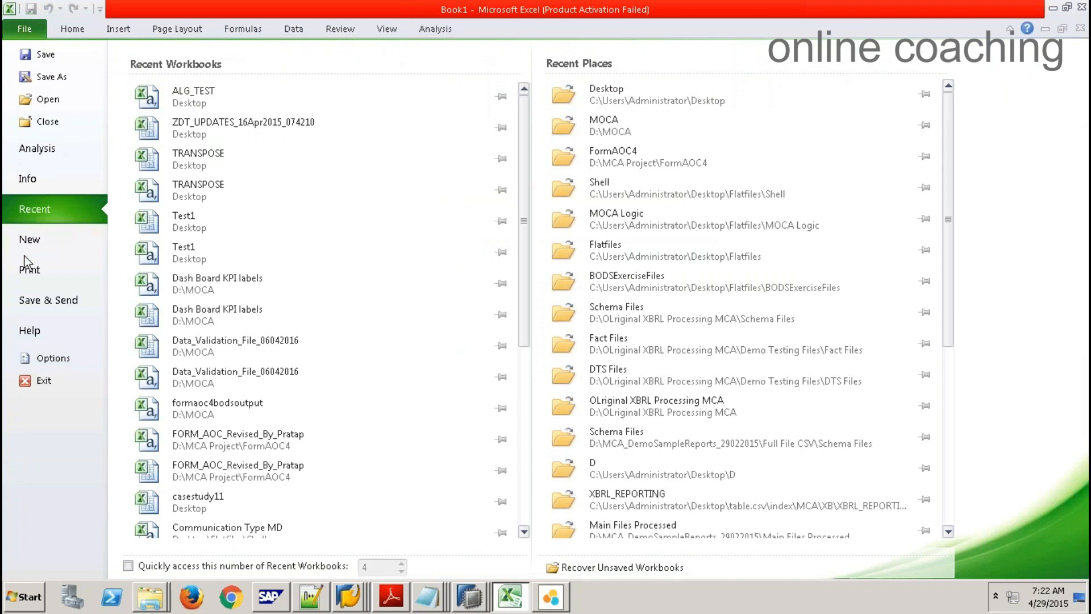
click(30, 239)
double_click(169, 143)
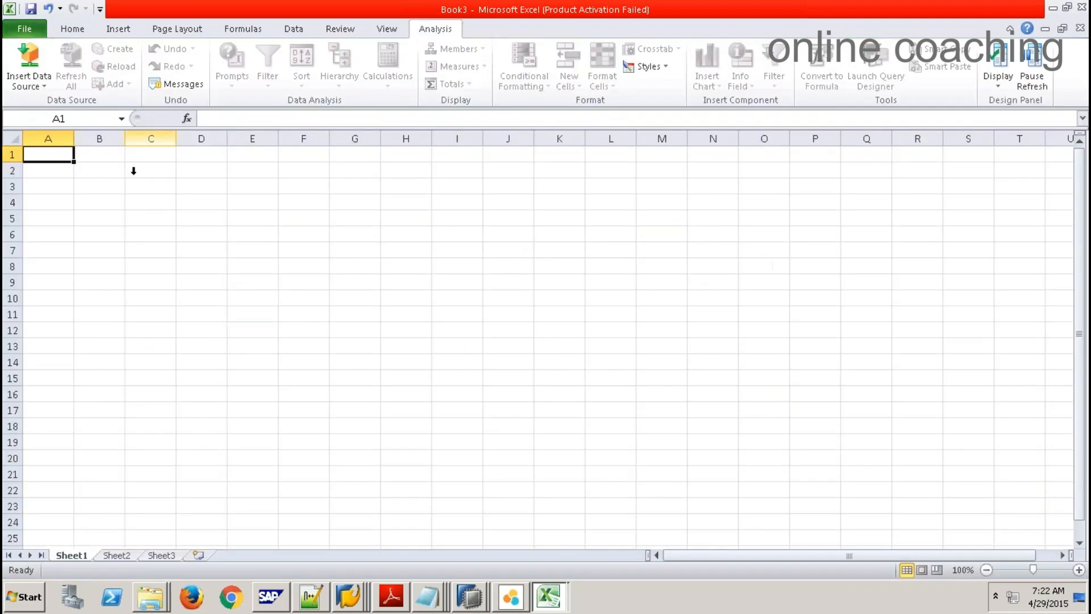
Step: Skip the BI platform and log on to the 9QBEXCONNECTION TO HANA connection
click(40, 84)
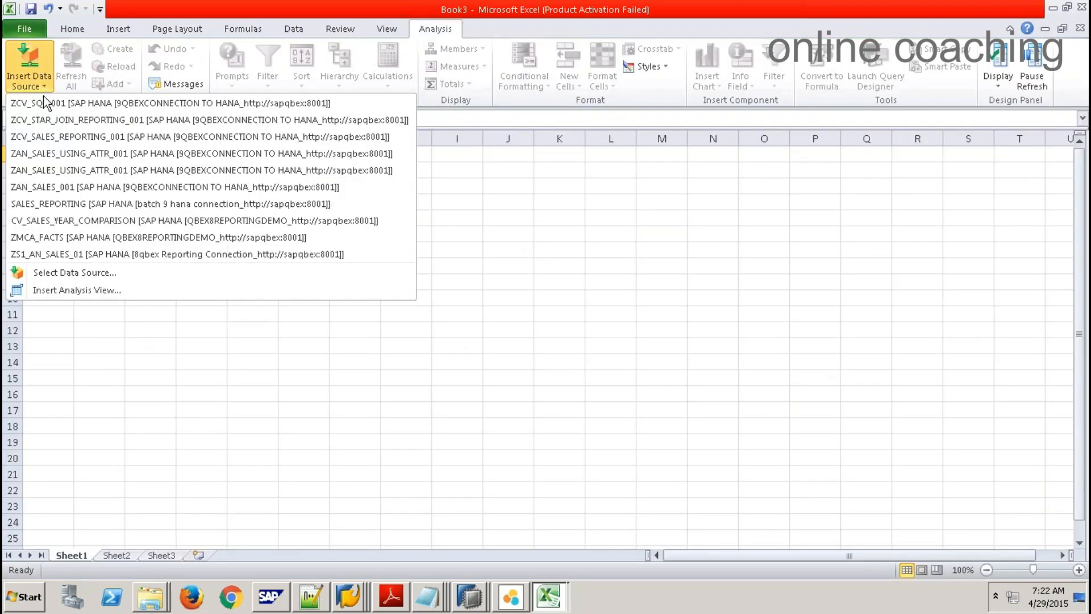
click(72, 274)
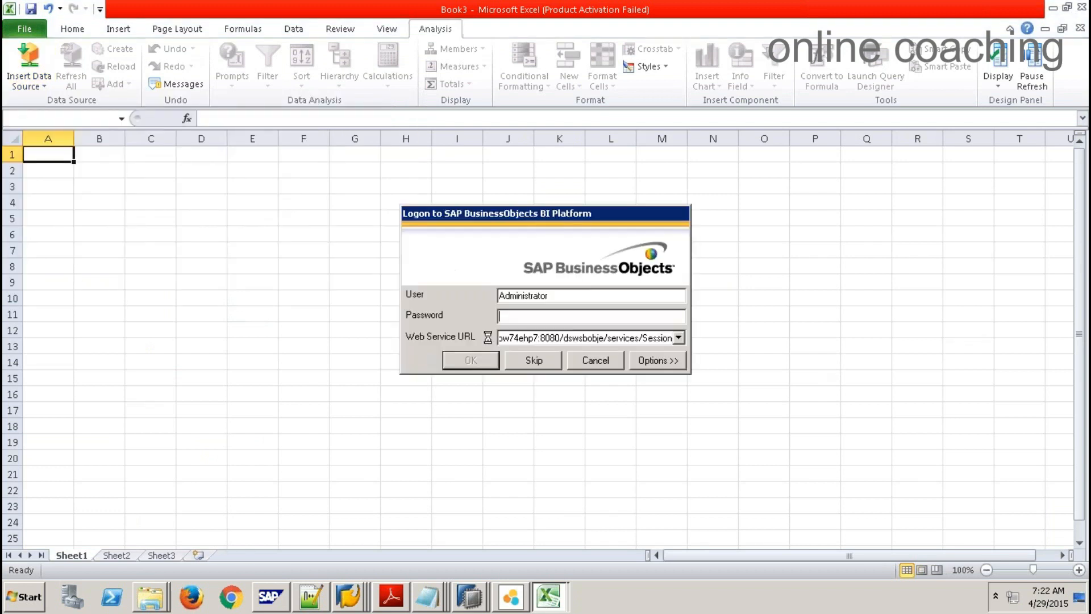
click(542, 361)
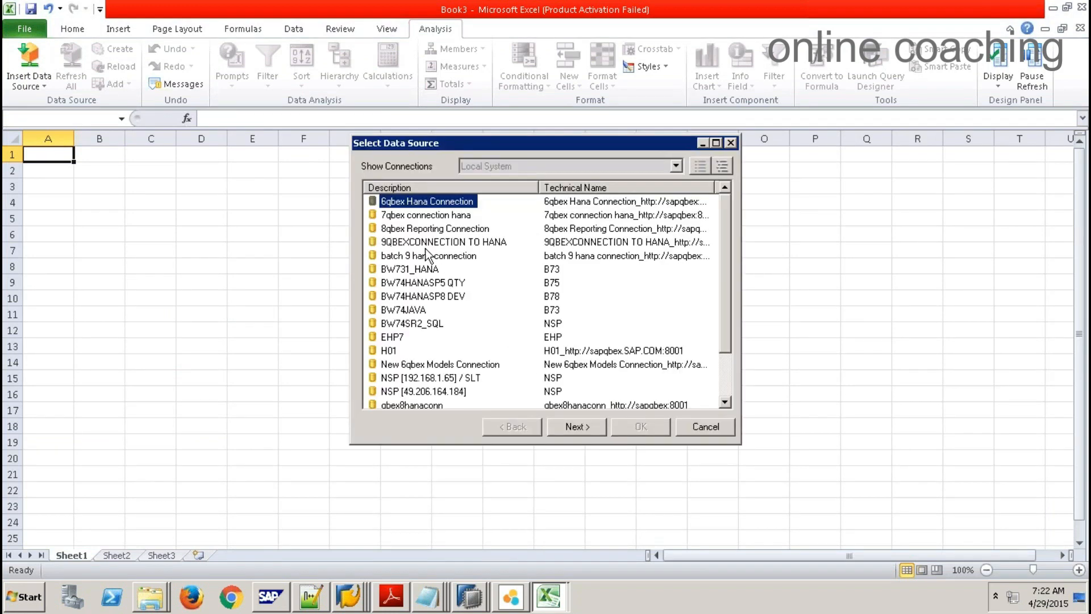
click(428, 243)
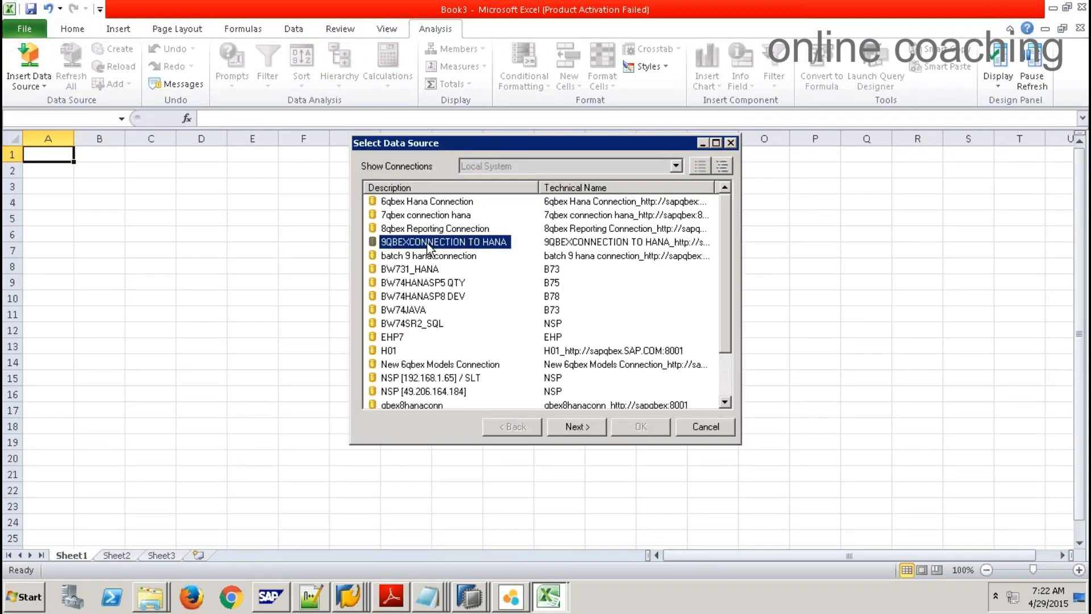
click(596, 427)
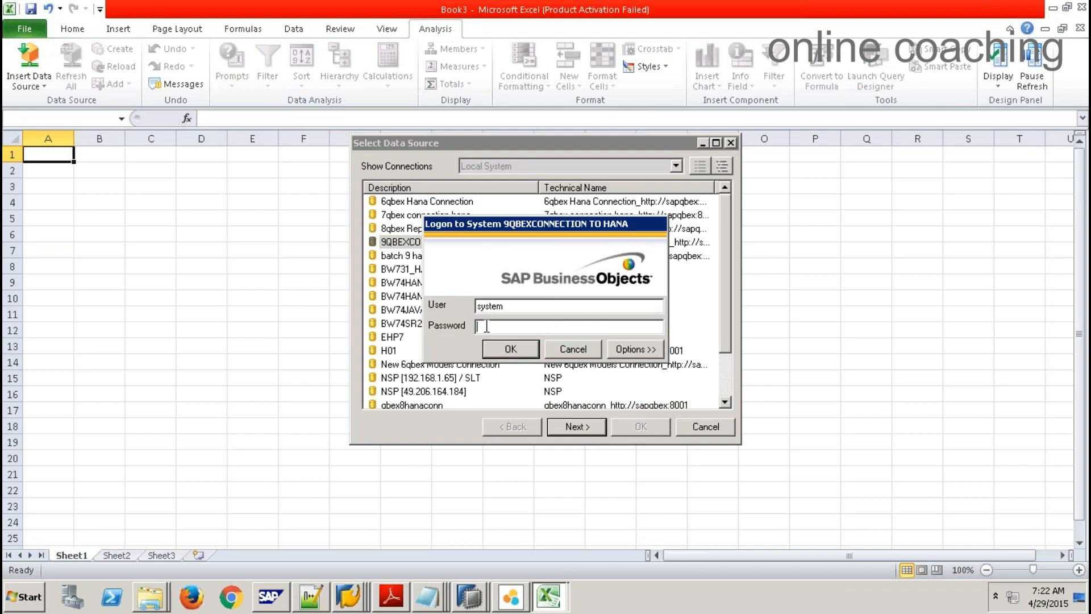
text(**********)
key(Return)
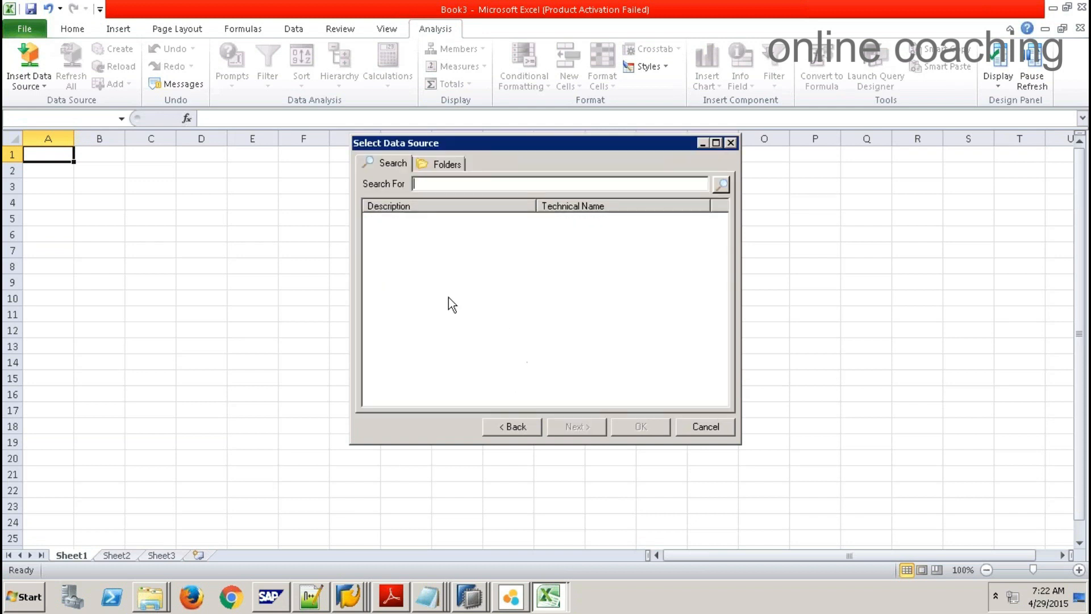
Step: Insert the Purchase Order Overview view from sap/hana/democontent/epm/models into the sheet
click(447, 165)
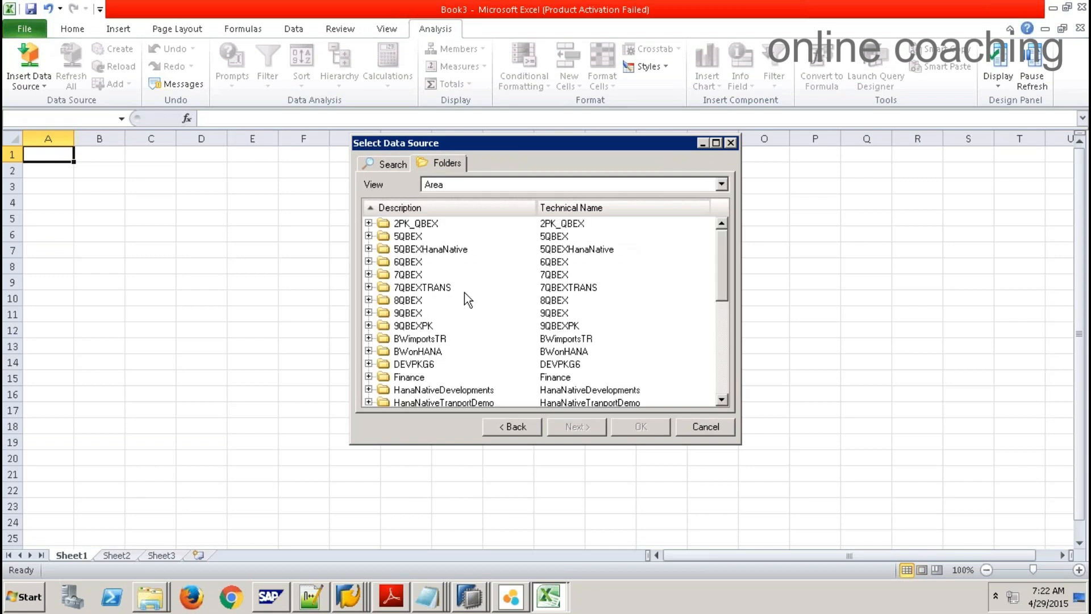
drag(727, 275, 708, 345)
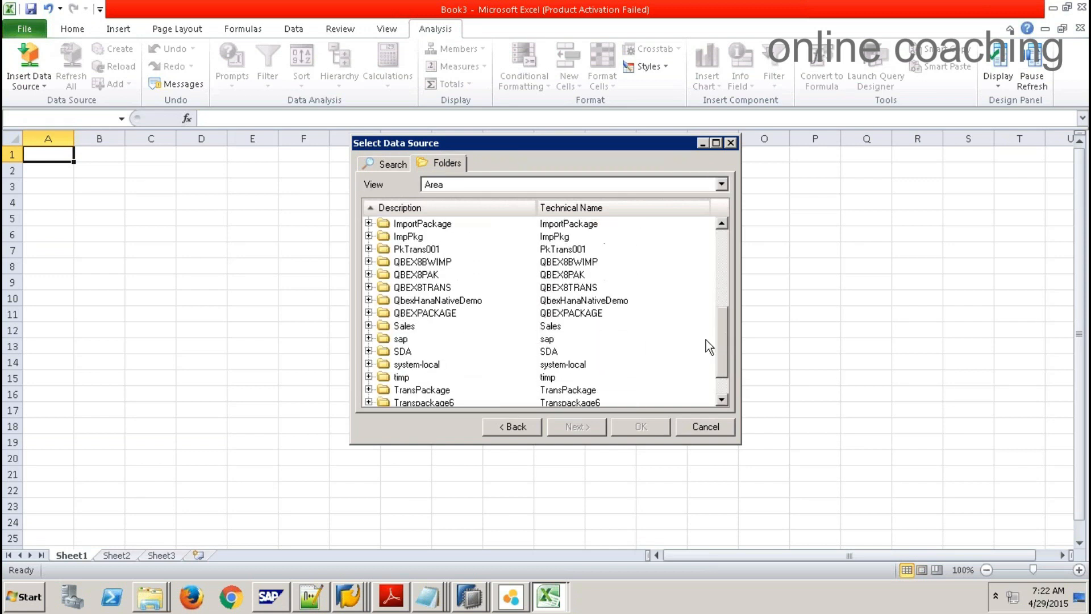
click(369, 338)
click(383, 364)
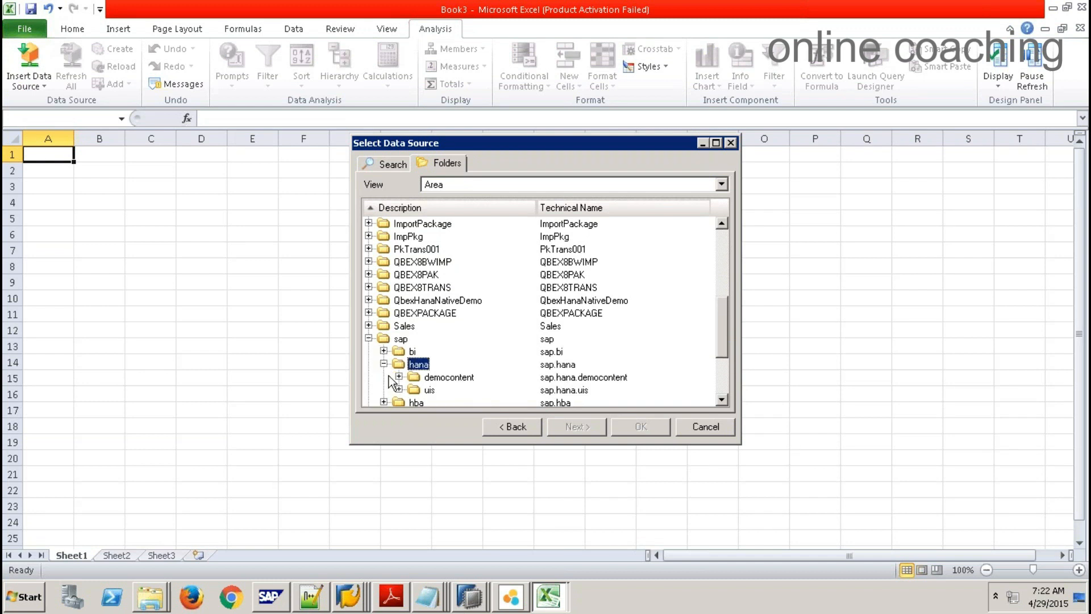
click(399, 377)
click(415, 389)
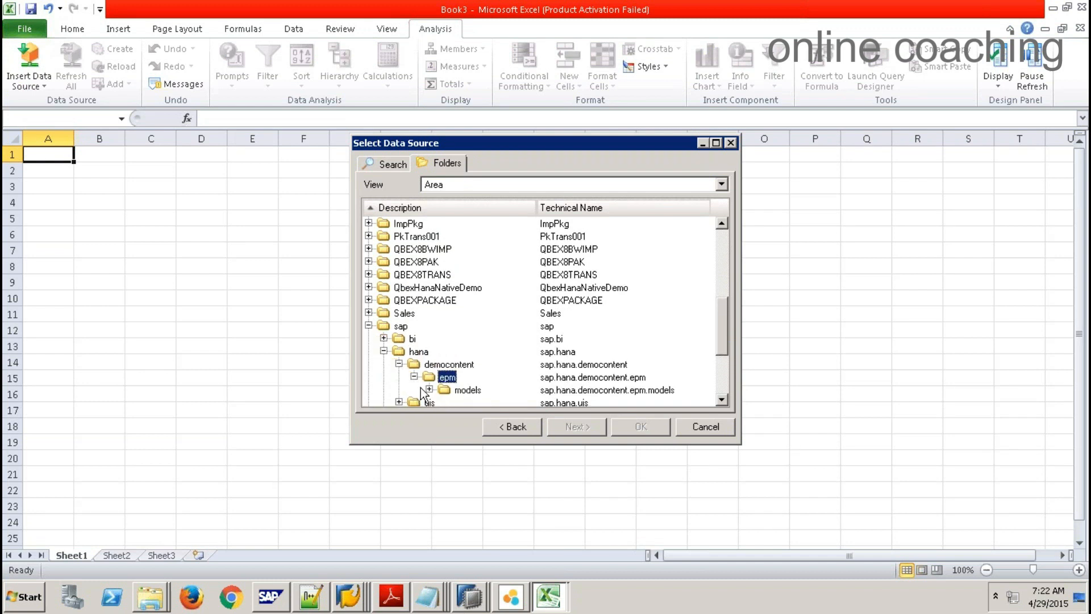
click(429, 390)
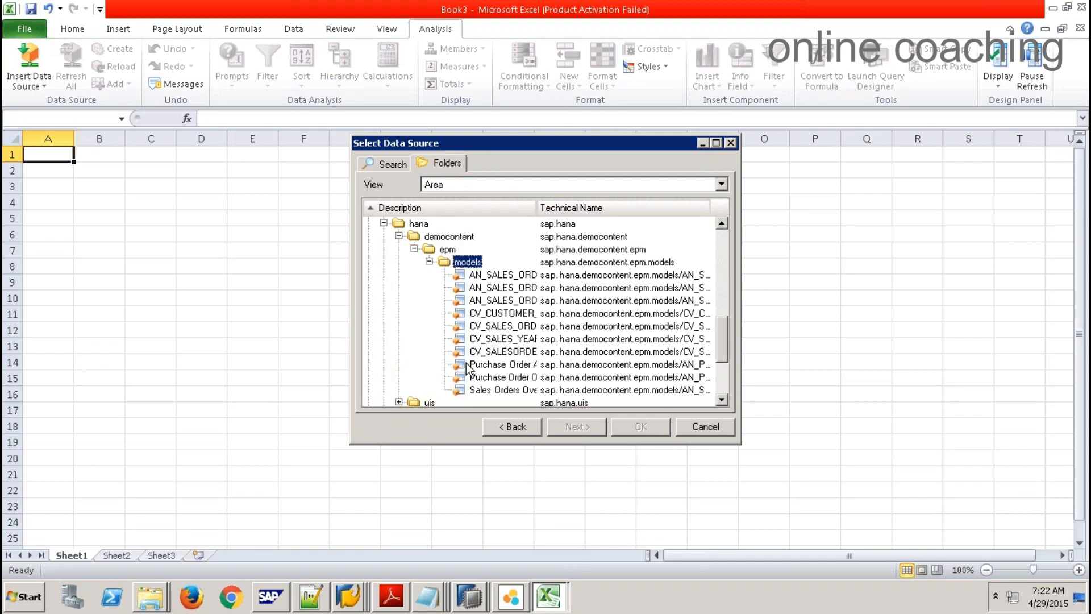
click(513, 378)
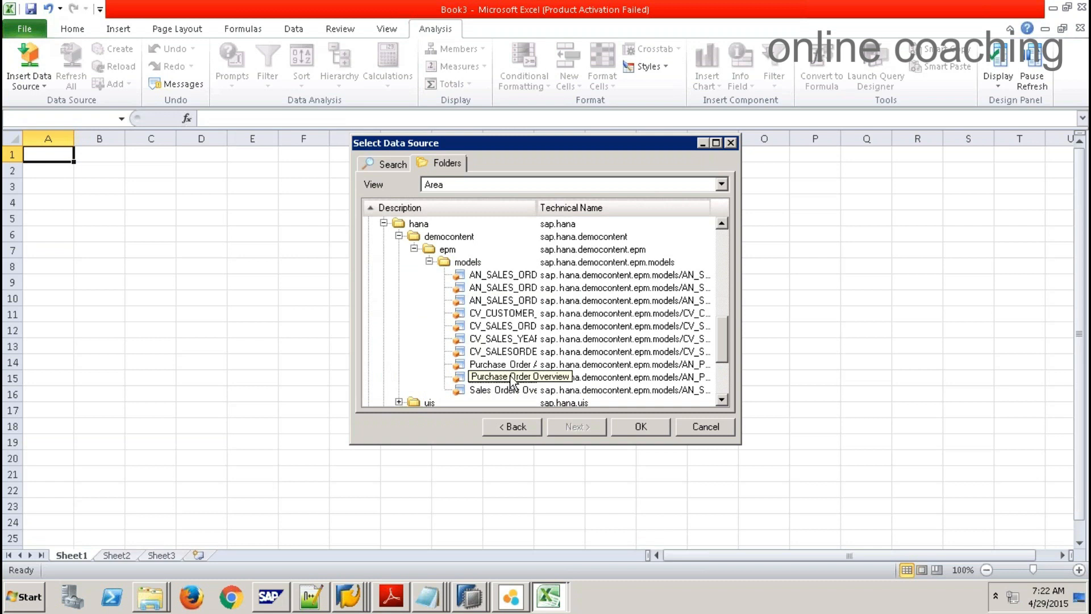
click(642, 428)
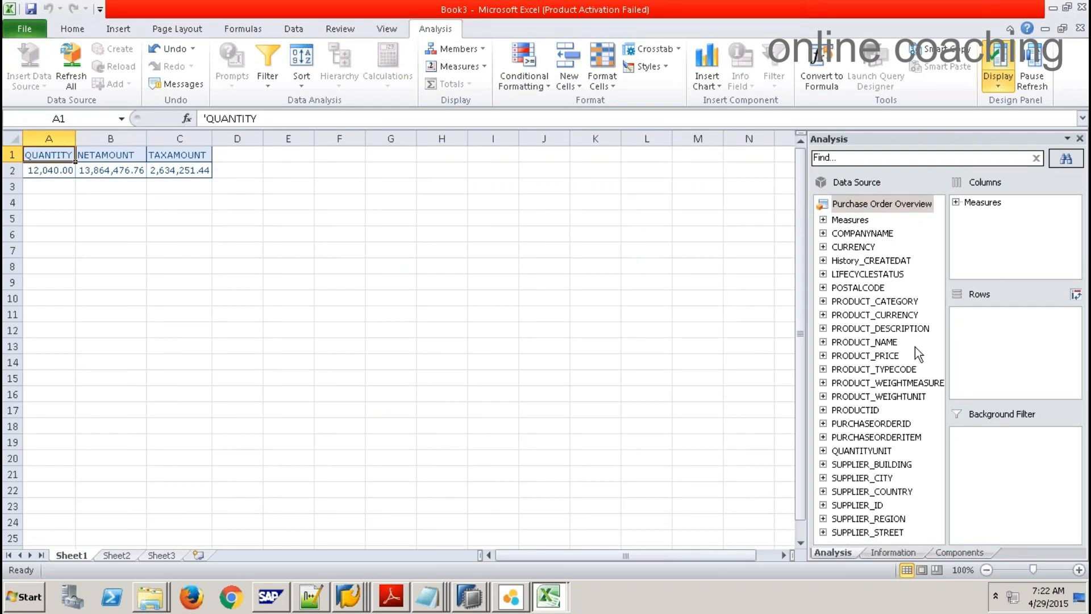
Step: Add PRODUCT_CATEGORY to the crosstab rows and place a chart beside the table
drag(909, 301, 1000, 350)
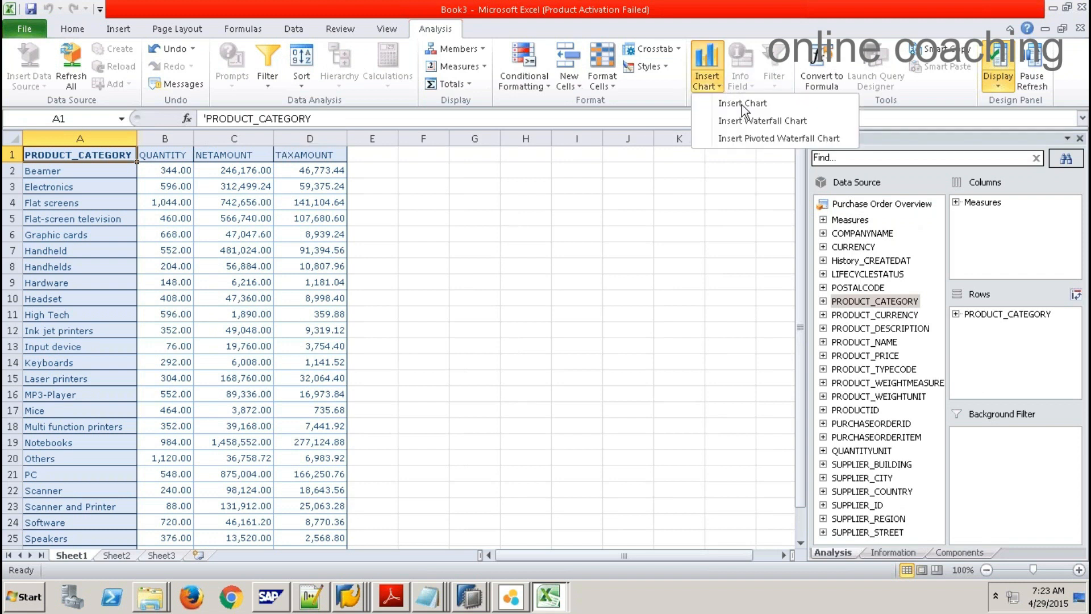
click(742, 104)
drag(549, 285, 693, 264)
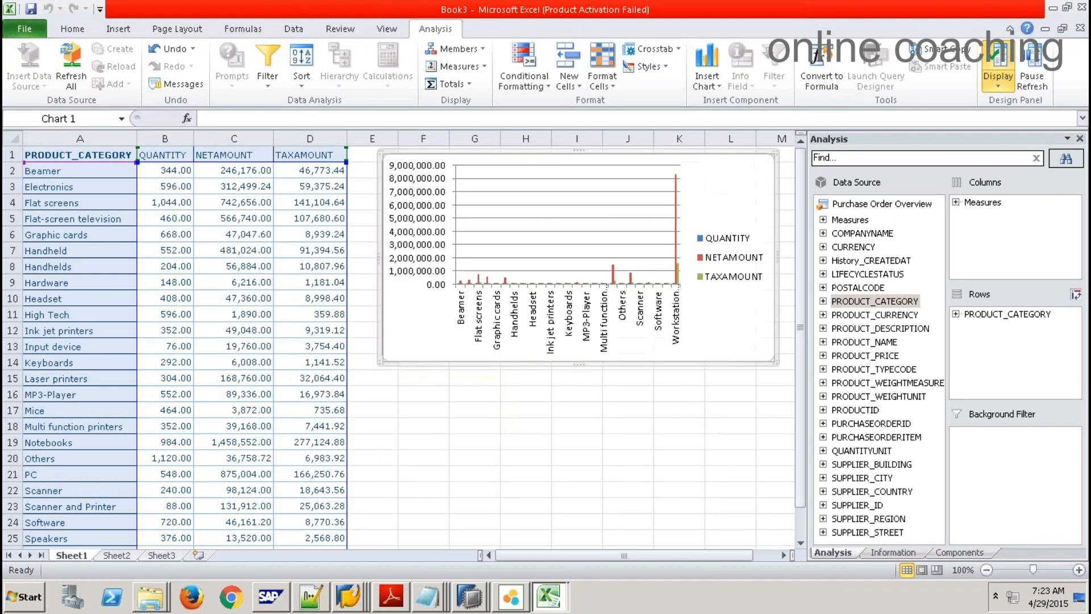
click(679, 489)
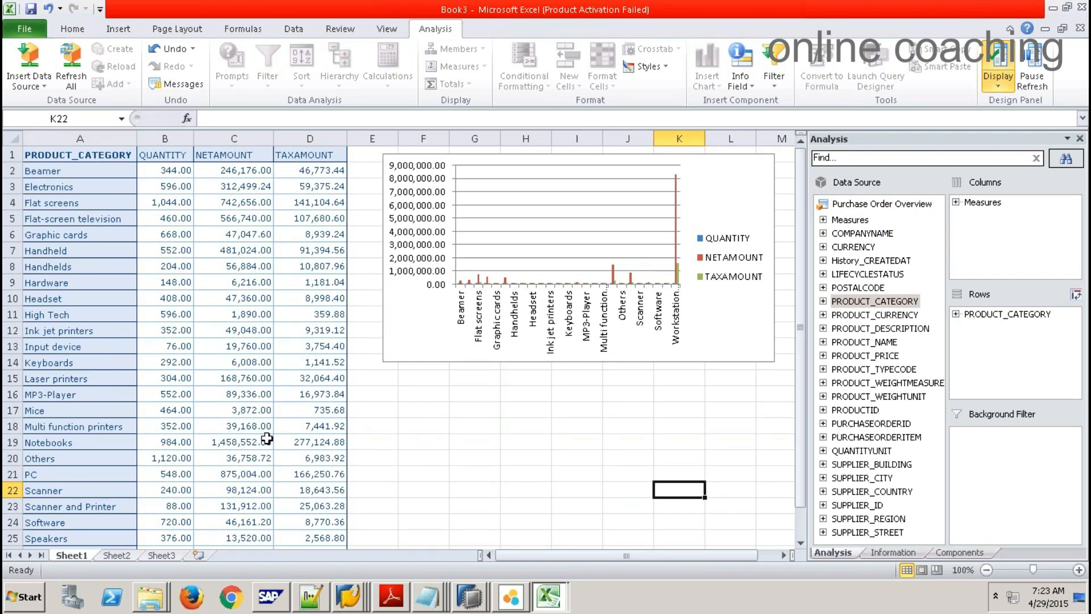
Step: Refresh all crosstab and chart data in the workbook
click(72, 66)
click(86, 156)
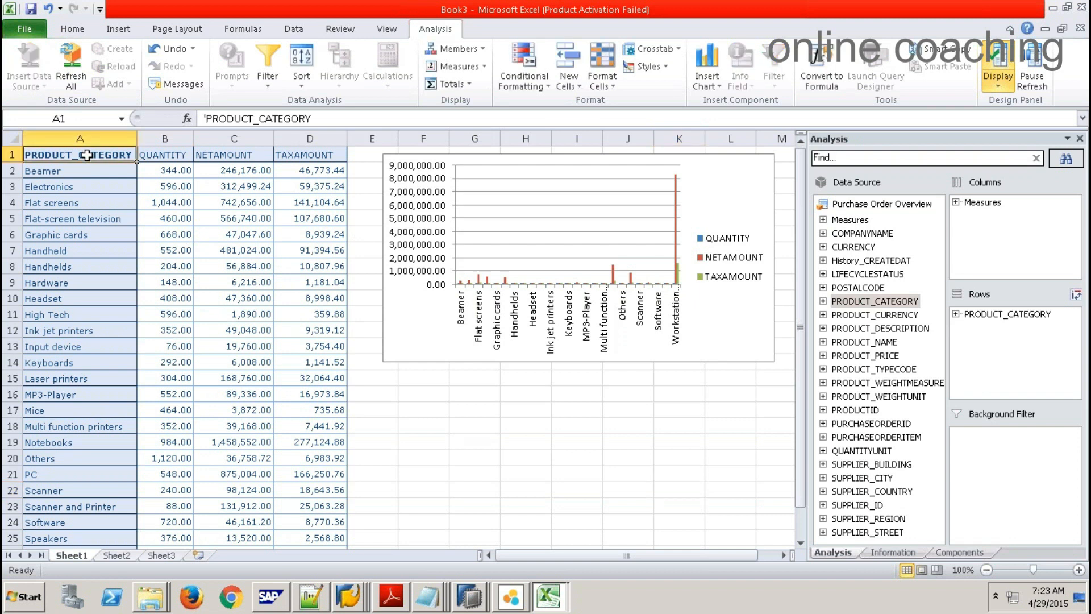
click(71, 65)
click(116, 233)
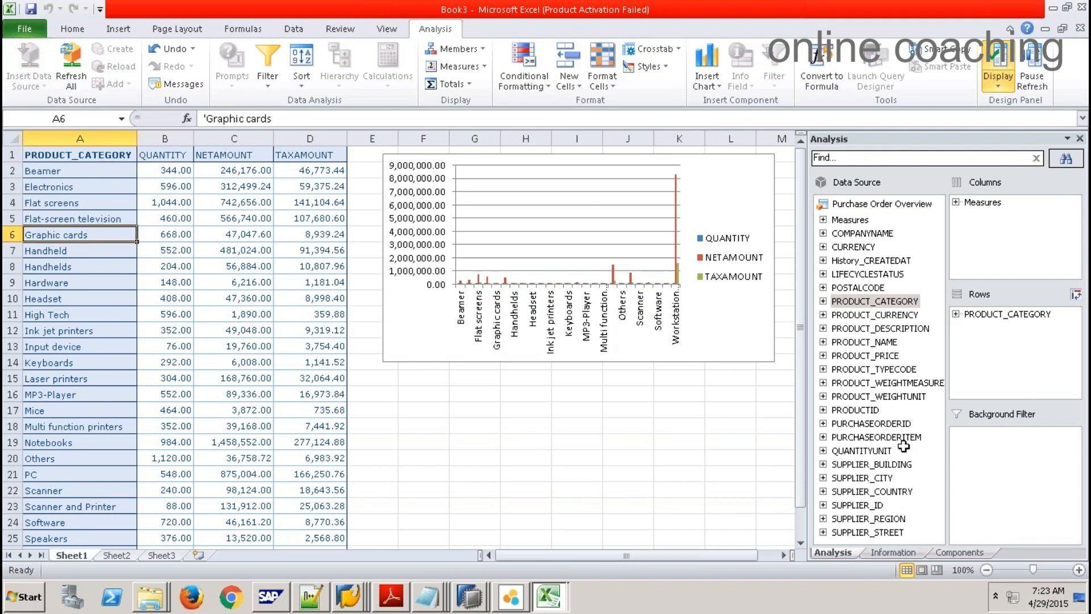
Step: Add a conditional formatting rule highlighting QUANTITY values from 0 to 500 in red
click(544, 86)
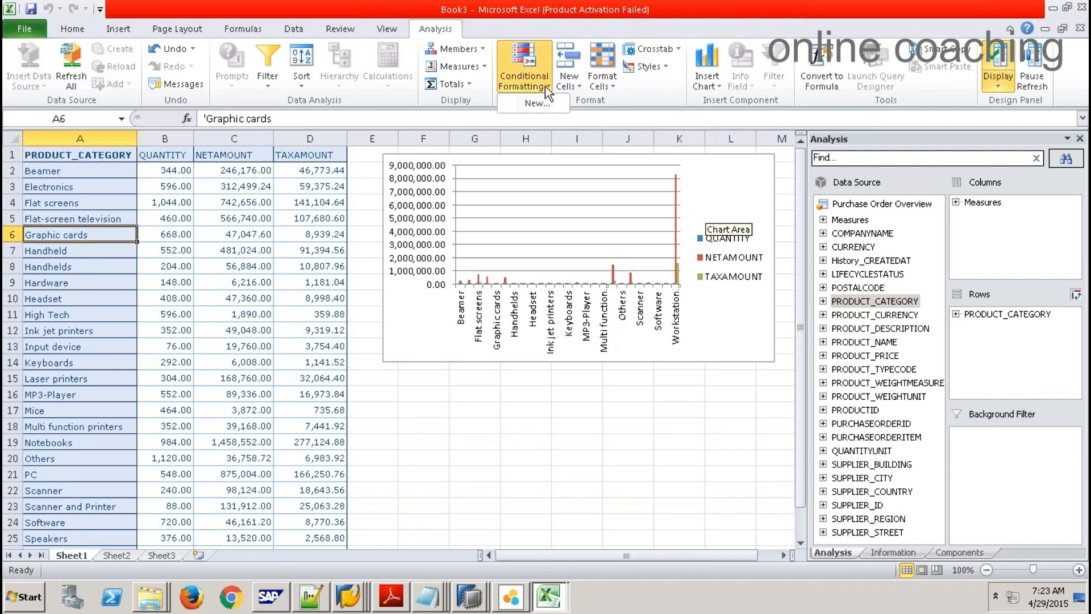
click(549, 104)
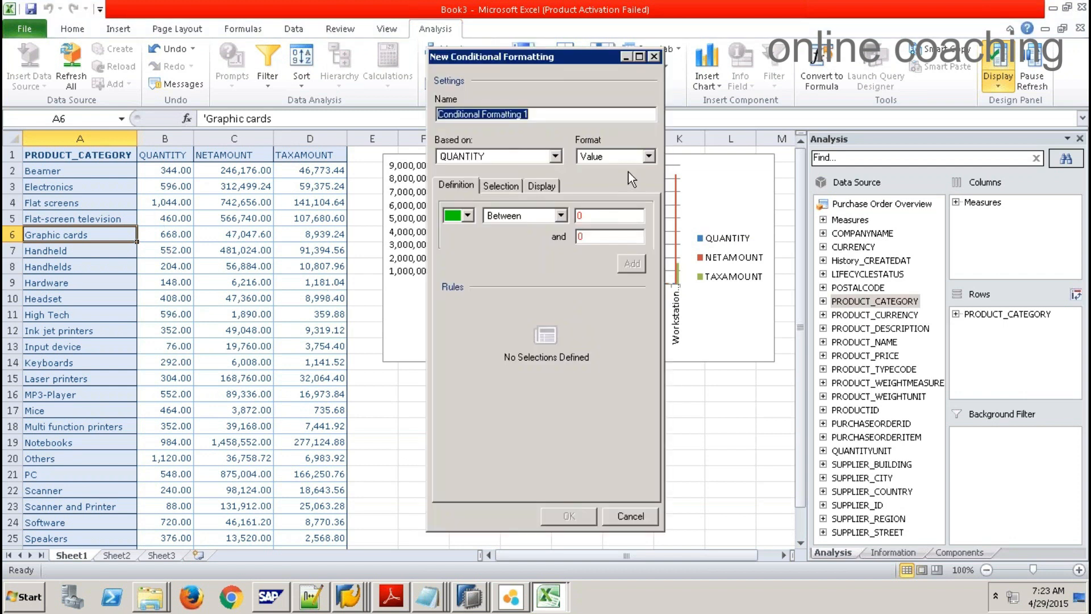
click(467, 216)
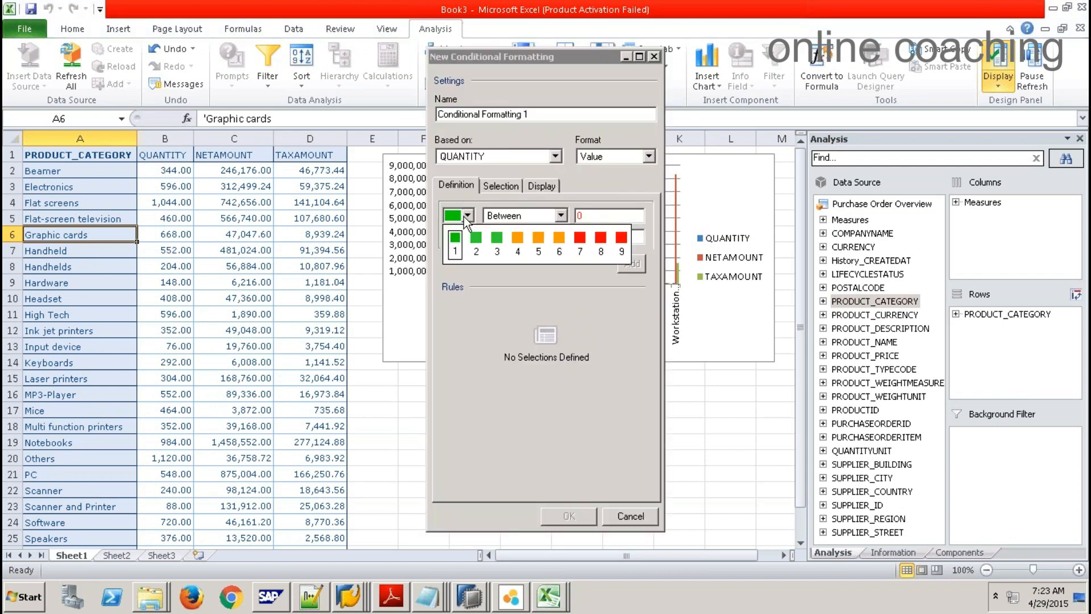
click(599, 243)
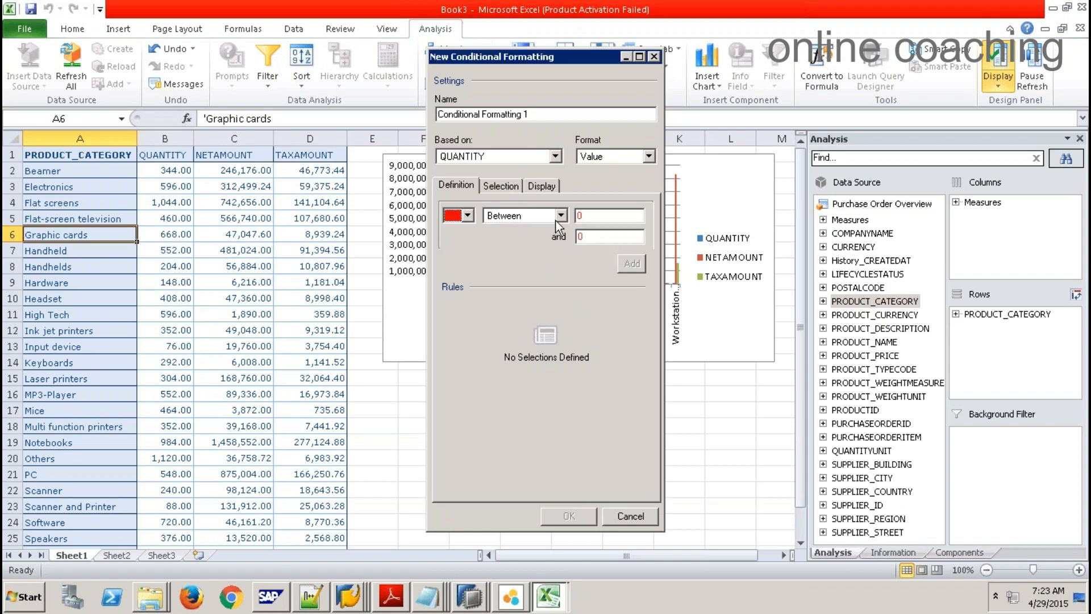
drag(602, 240, 558, 237)
text(500)
click(633, 263)
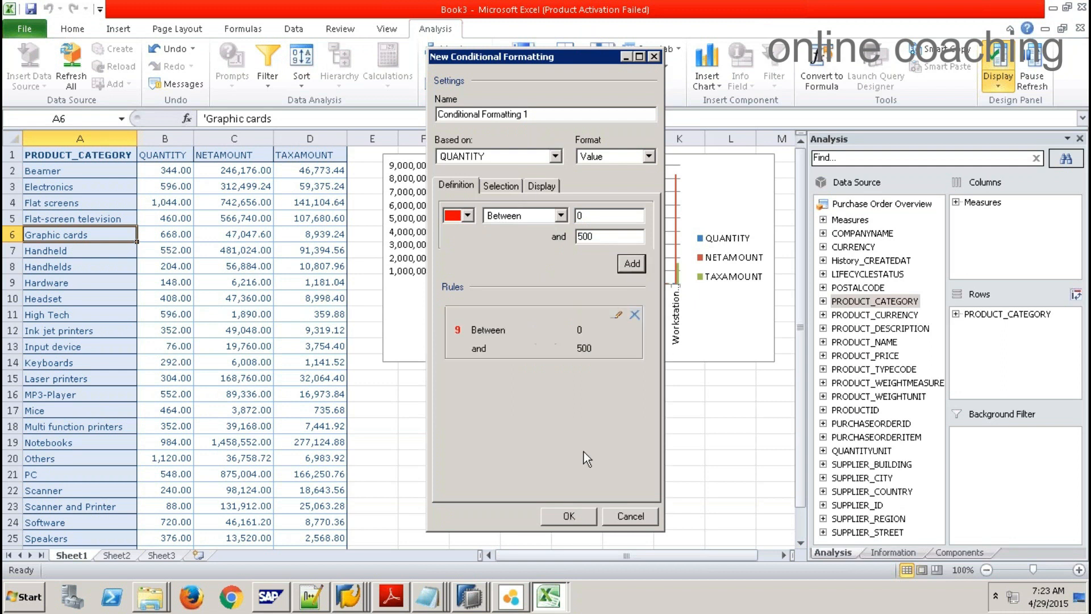
click(568, 516)
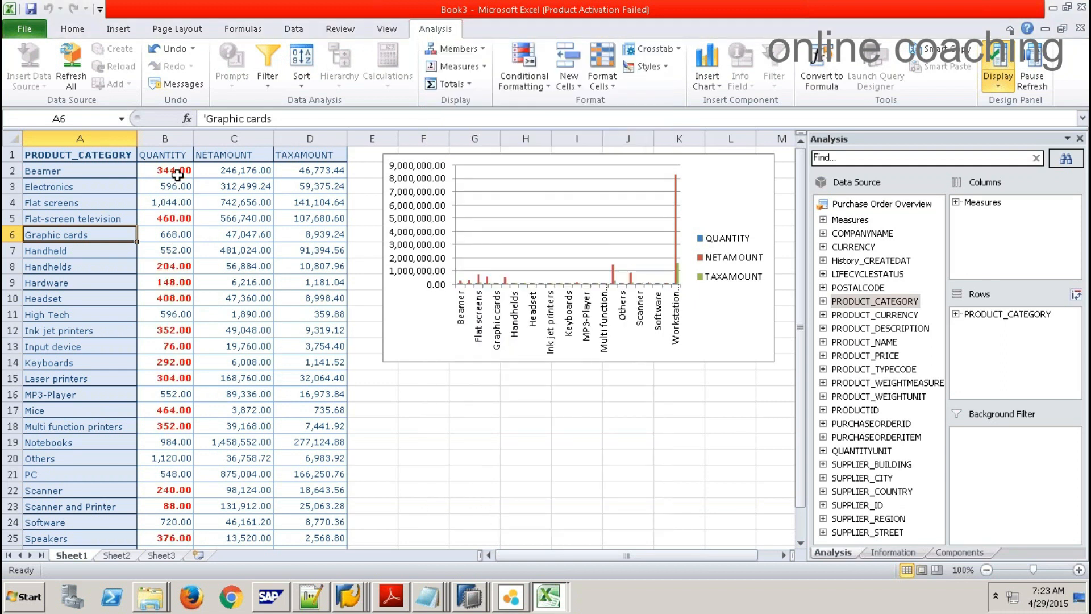
Step: Check the highlighted quantities and select the whole crosstab from header to Total Result
click(176, 218)
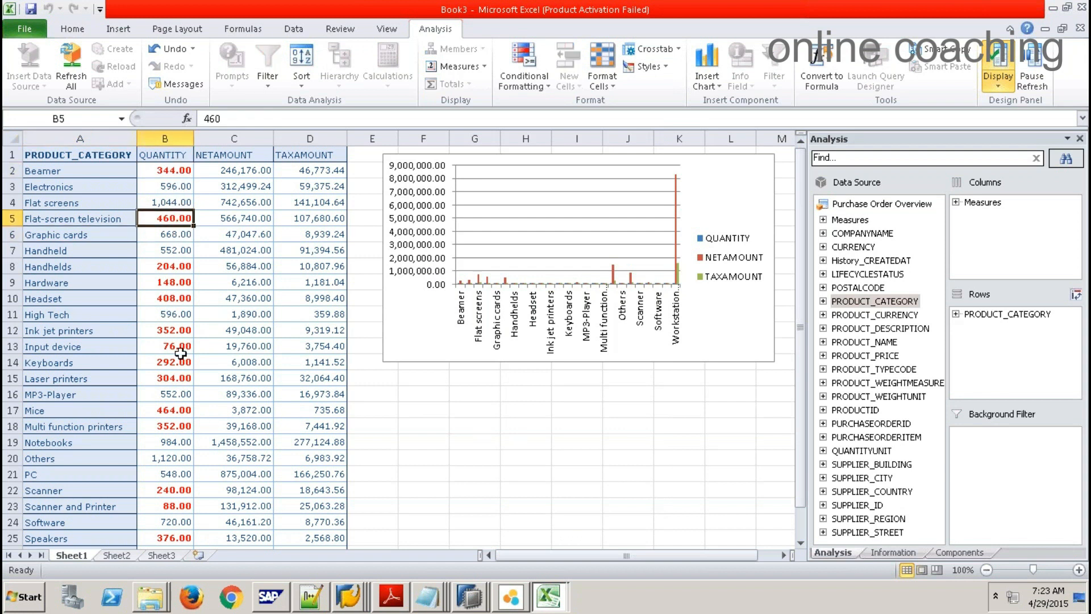
click(180, 426)
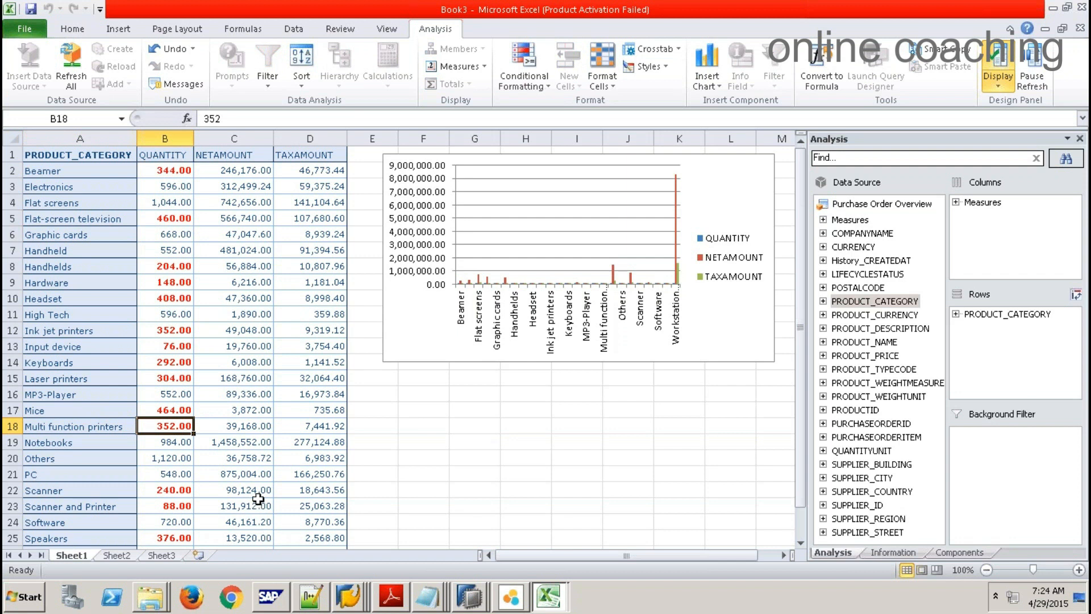
drag(73, 158, 317, 492)
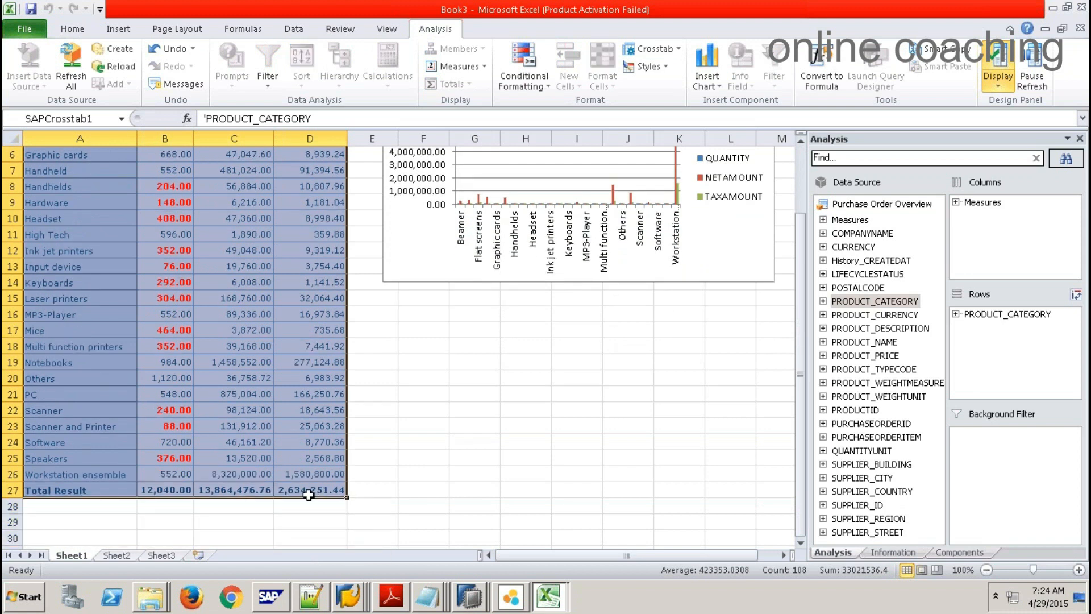
Step: Copy the crosstab and launch Design Studio from the SAP Business Intelligence program folder
key(ctrl+c)
key(super)
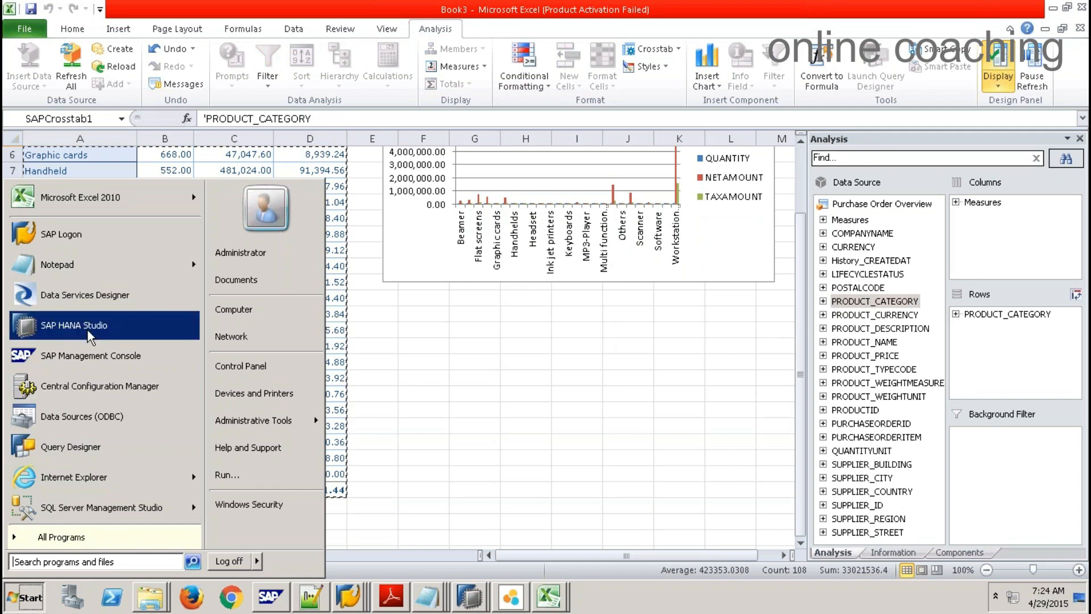
click(82, 537)
click(71, 402)
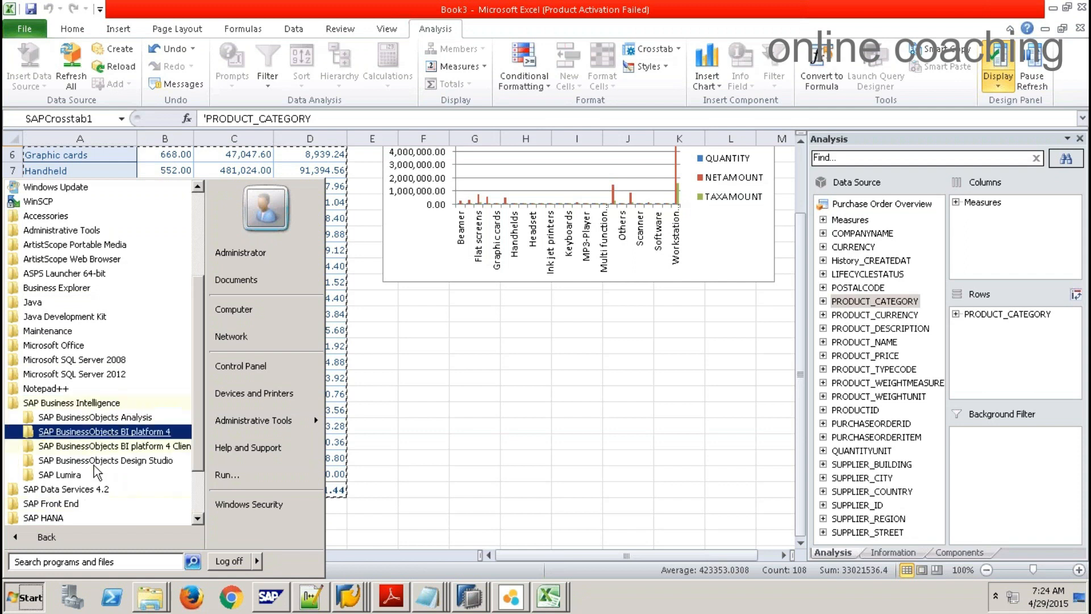
click(86, 461)
click(80, 475)
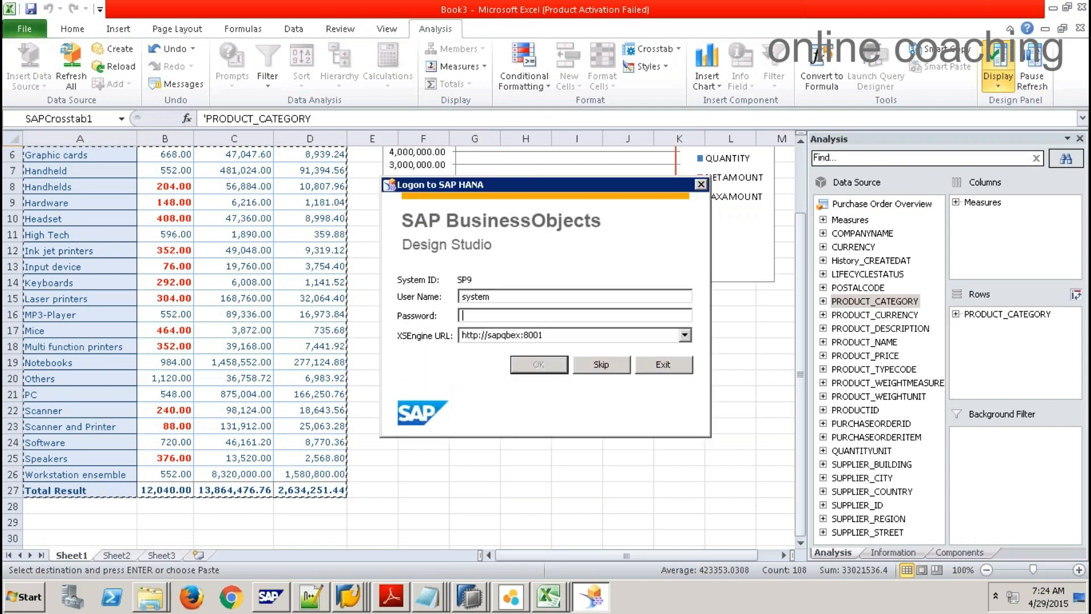
Step: Log on to SAP HANA with the password and create a new blank analysis application
key(Return)
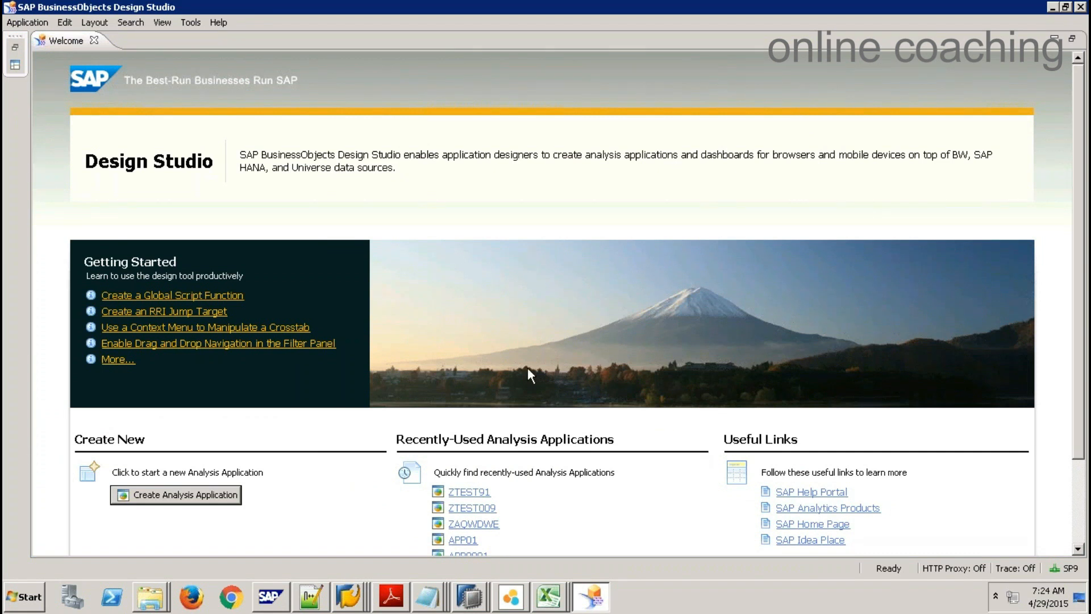
click(94, 41)
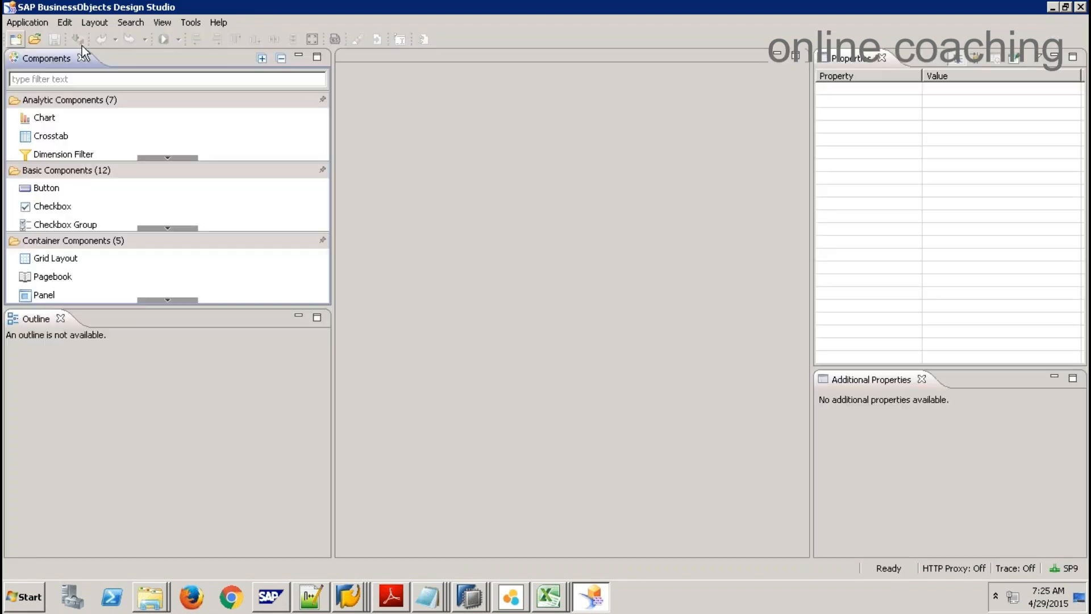
click(16, 40)
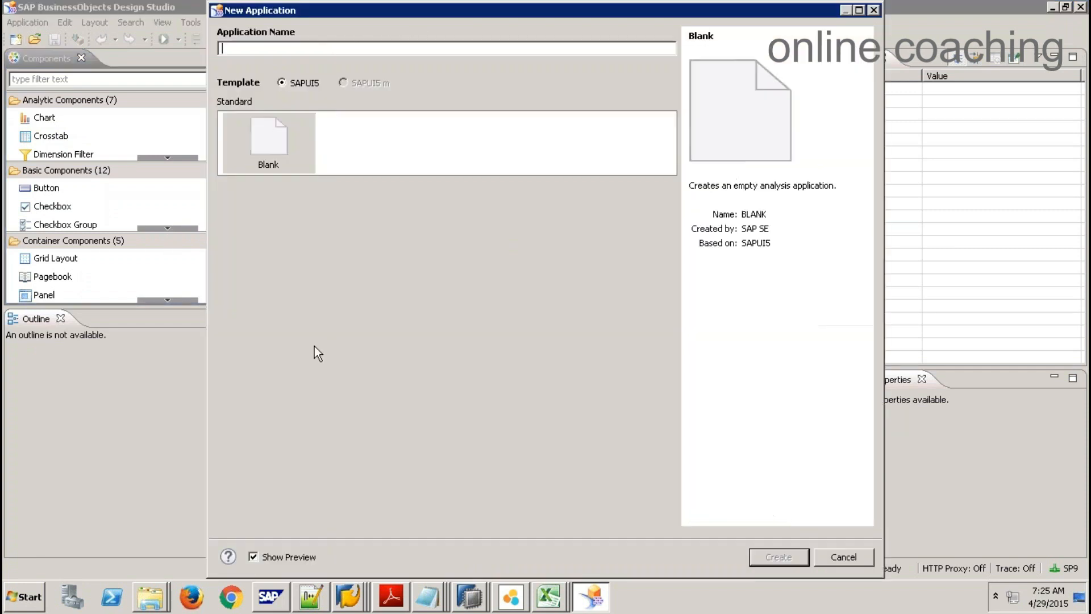
key(Return)
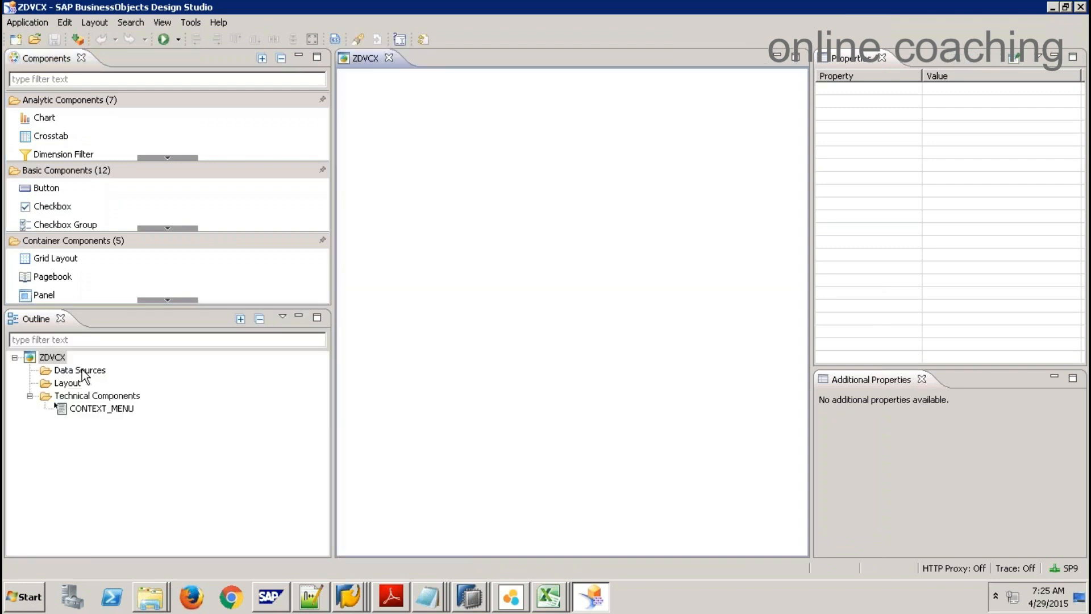
Step: Add a Crosstab component, CROSSTAB_1, to the application layout
right_click(97, 370)
click(98, 373)
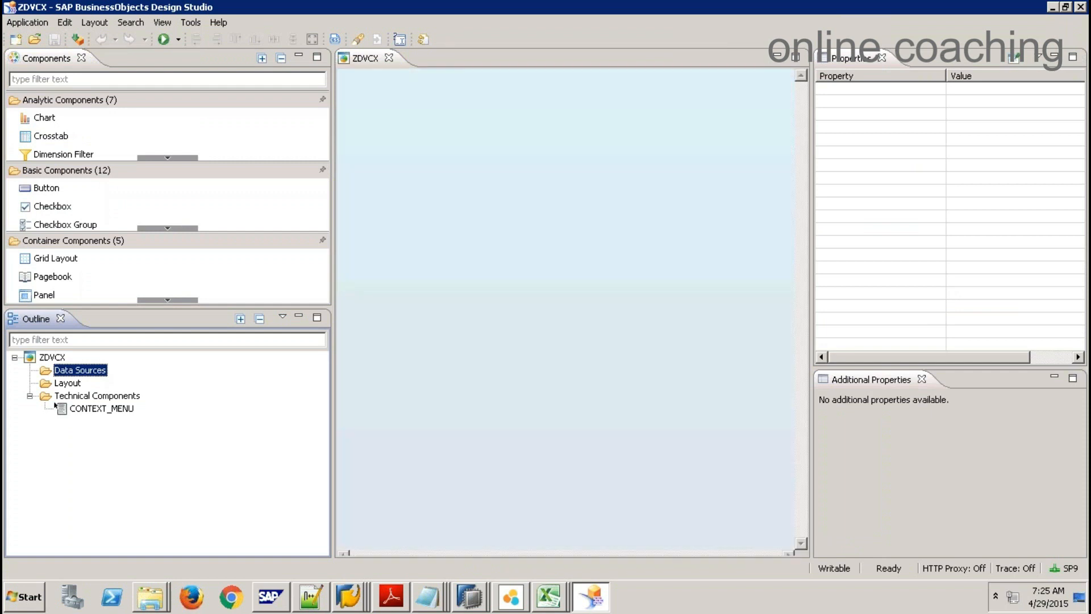
right_click(95, 370)
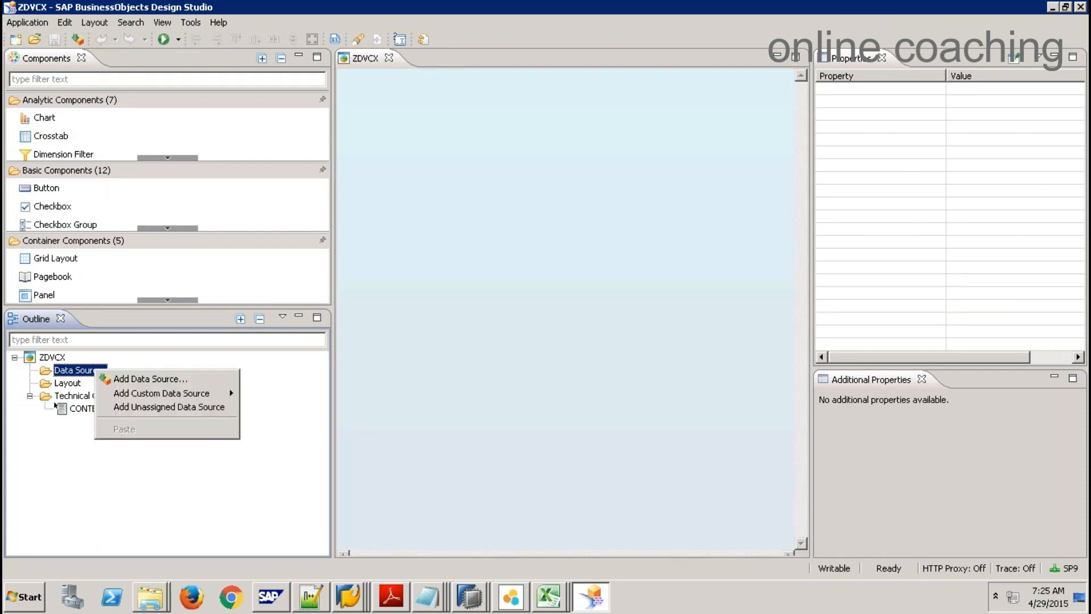
click(152, 487)
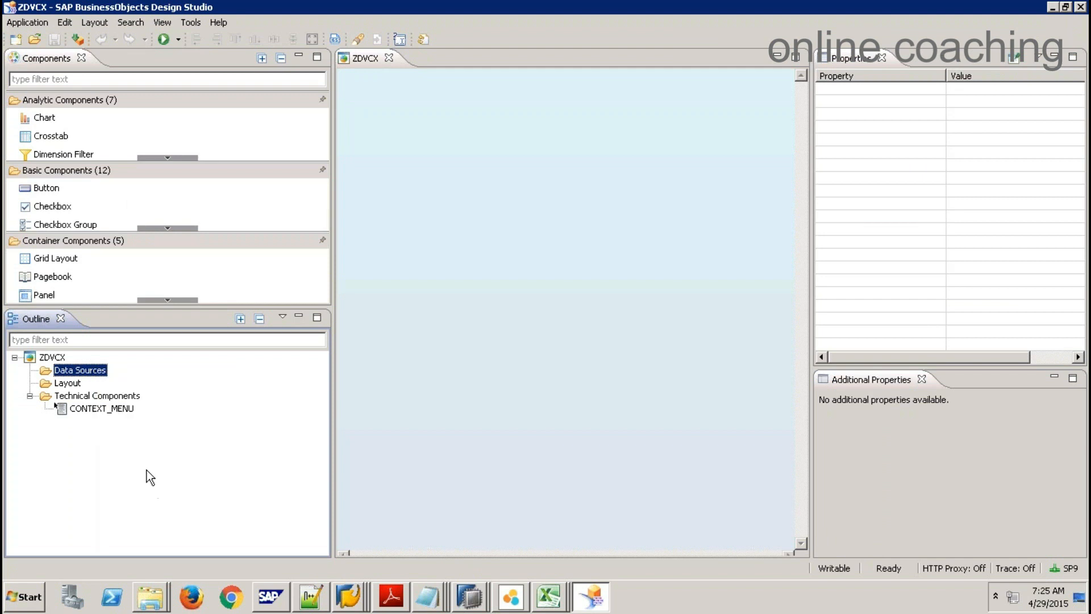
click(71, 136)
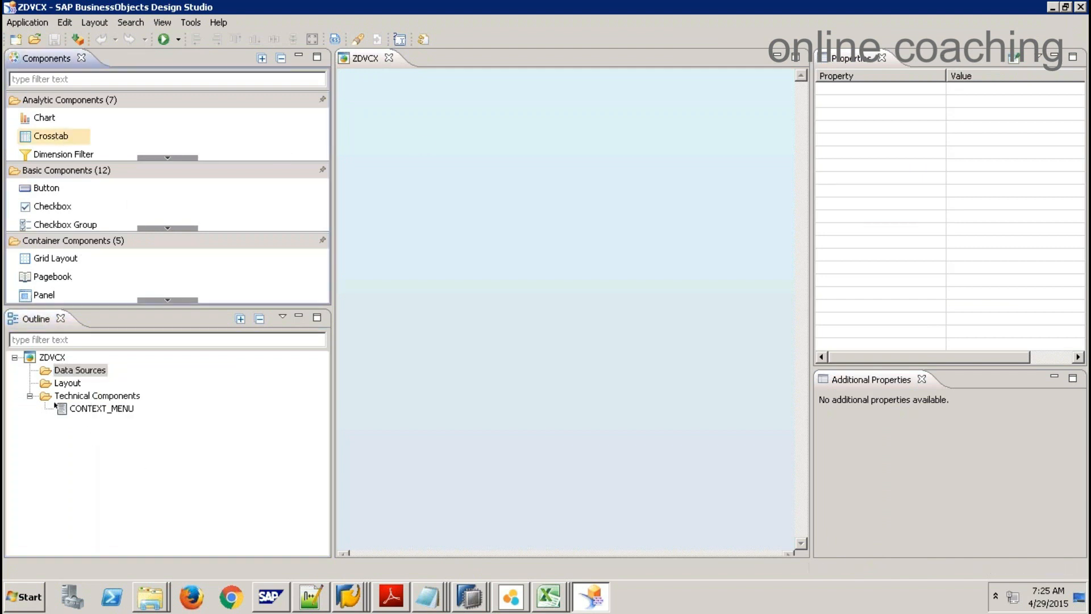
click(432, 192)
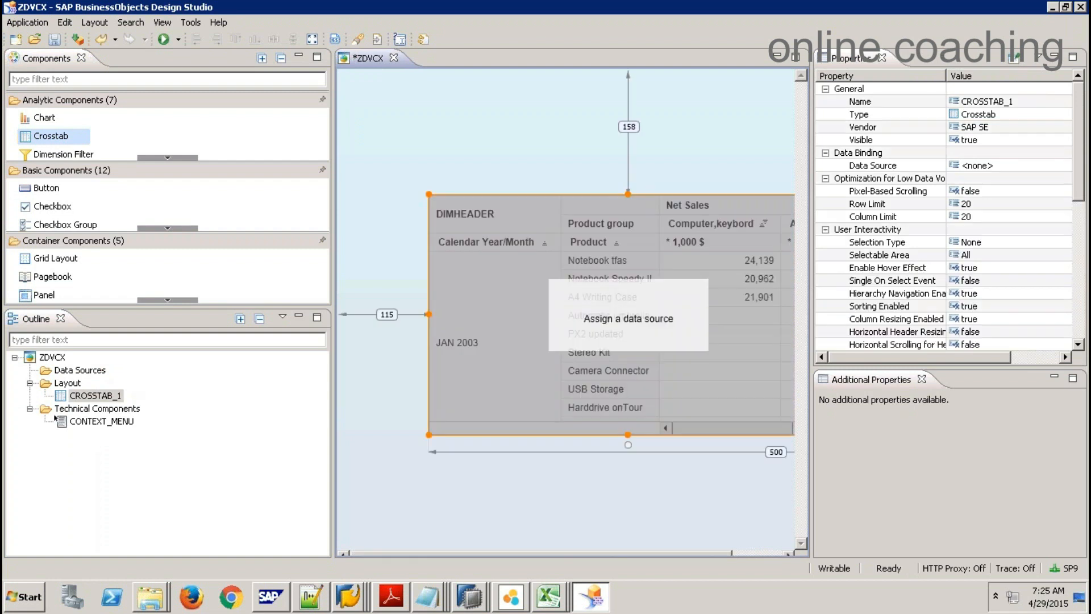
key(alt+Tab)
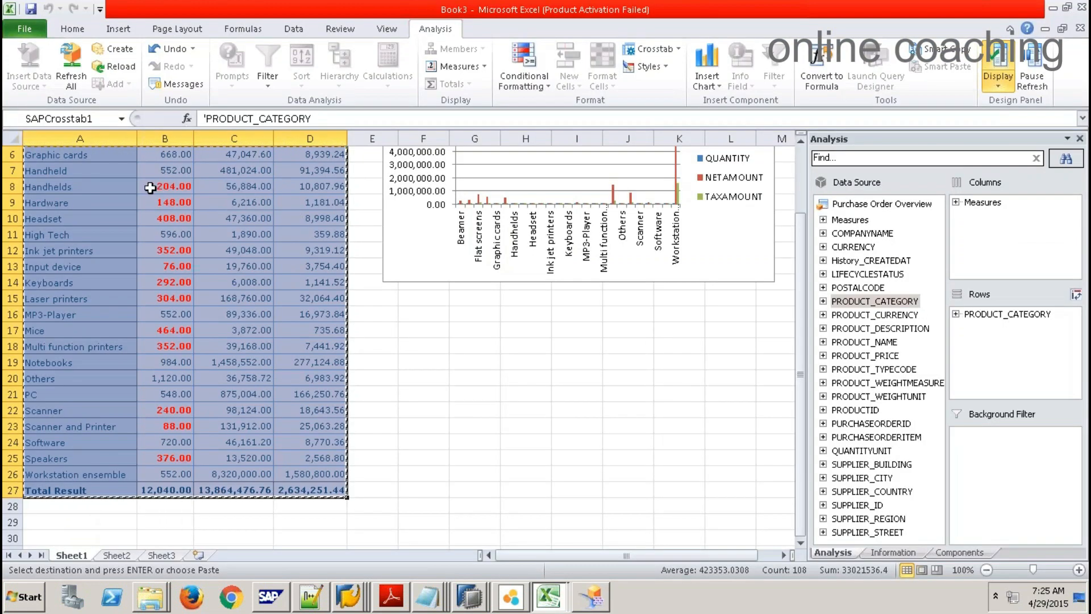
key(alt+Tab)
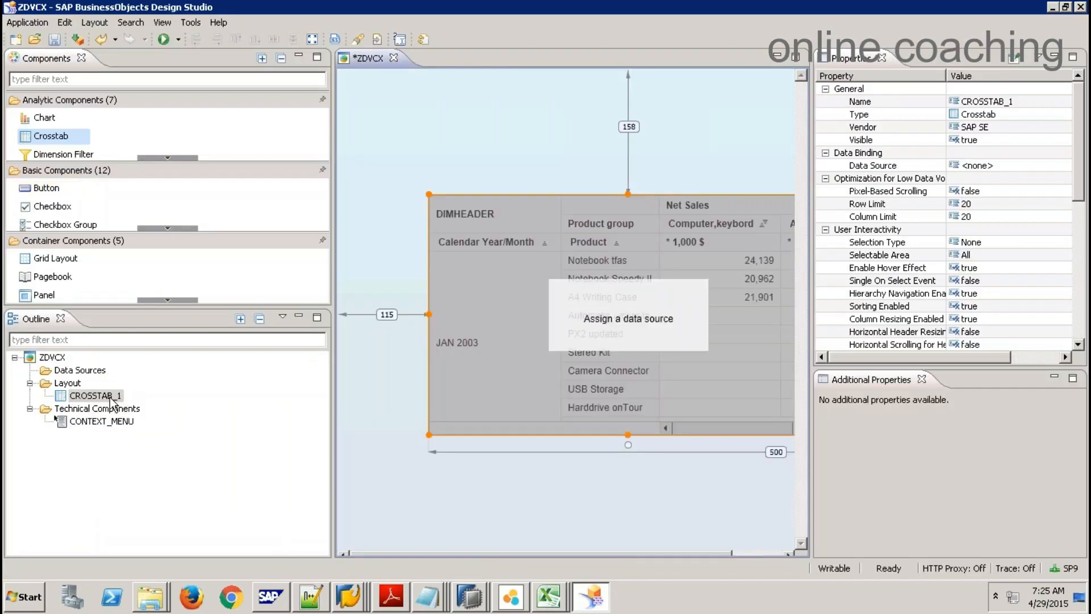
right_click(67, 372)
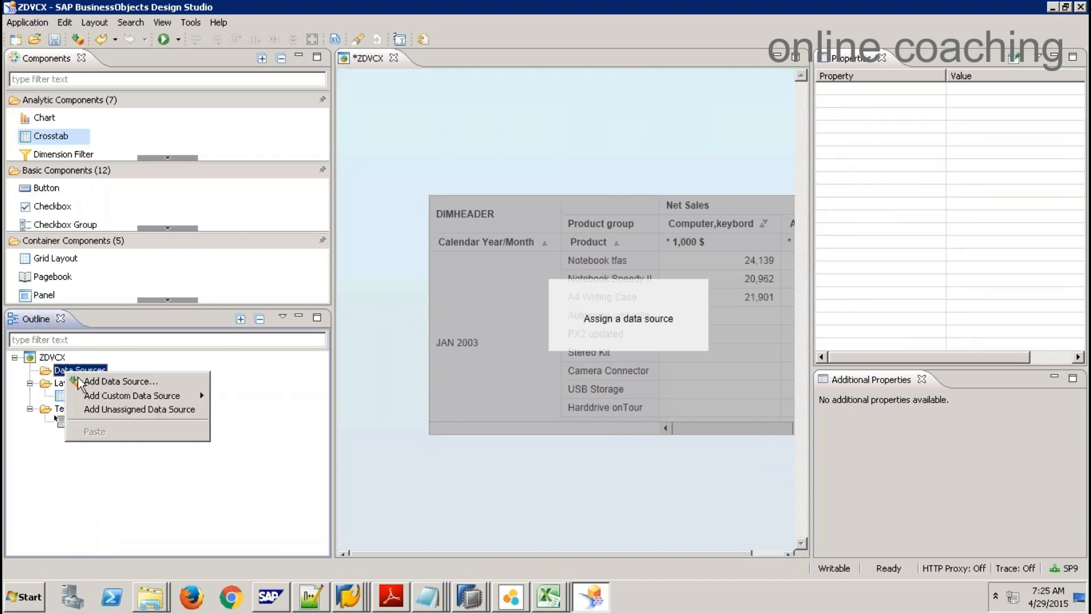
mouse_move(168, 396)
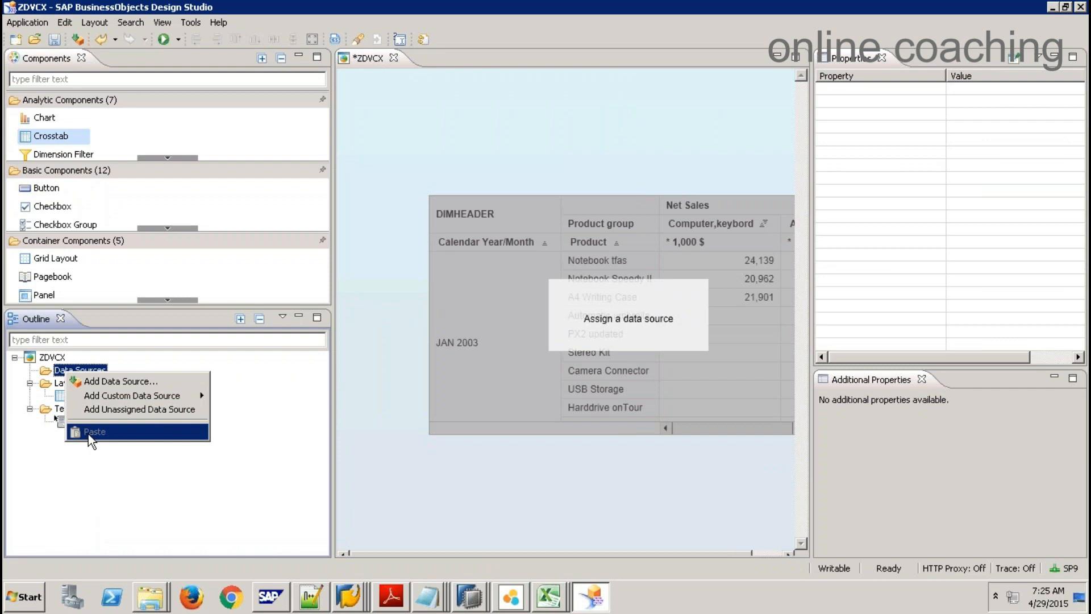
click(114, 471)
right_click(71, 384)
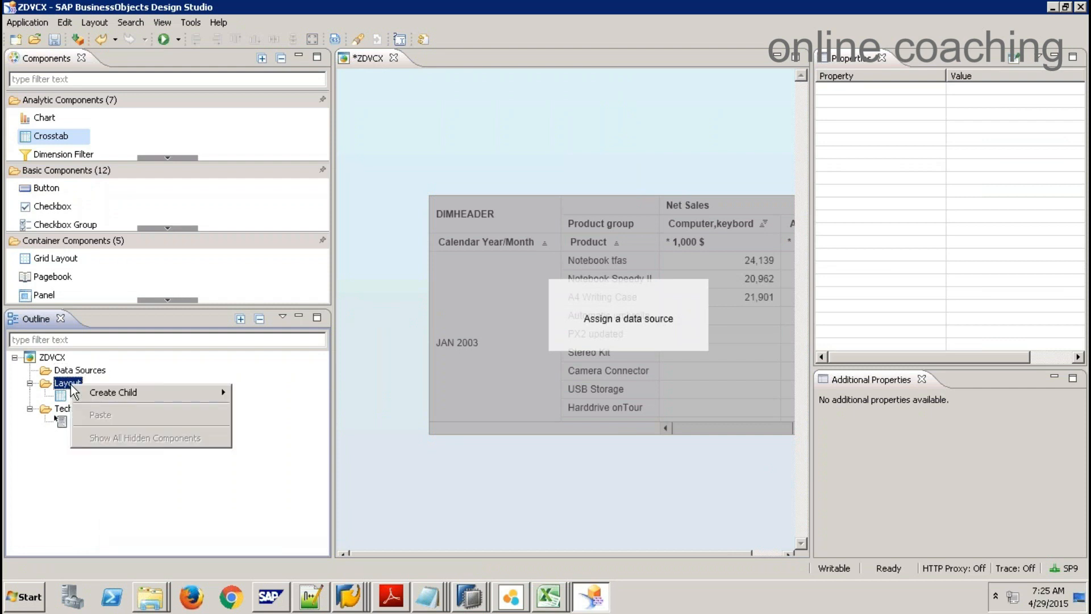
click(169, 369)
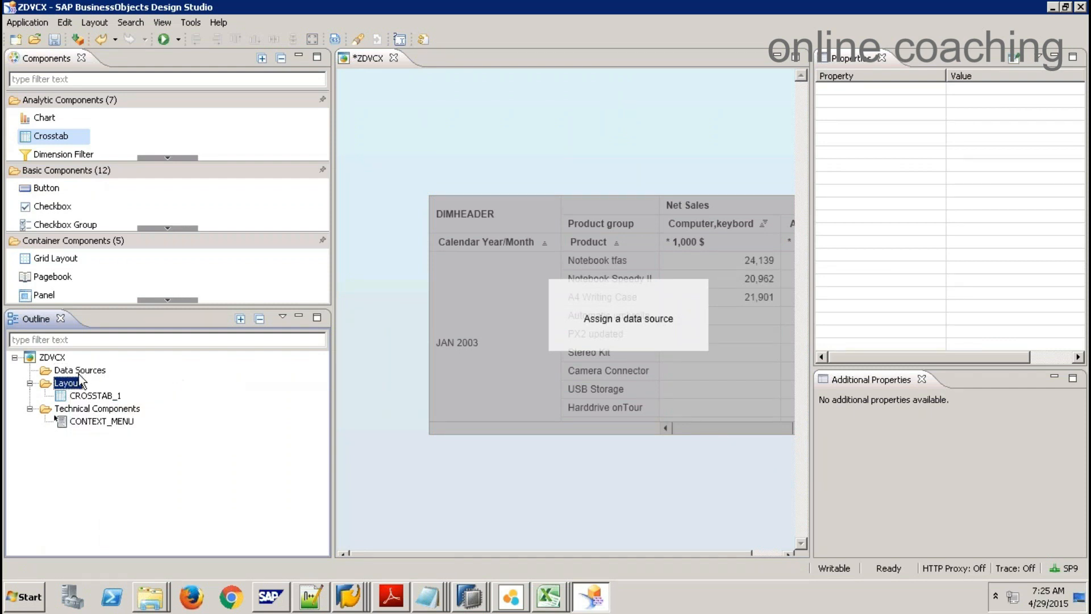
click(103, 371)
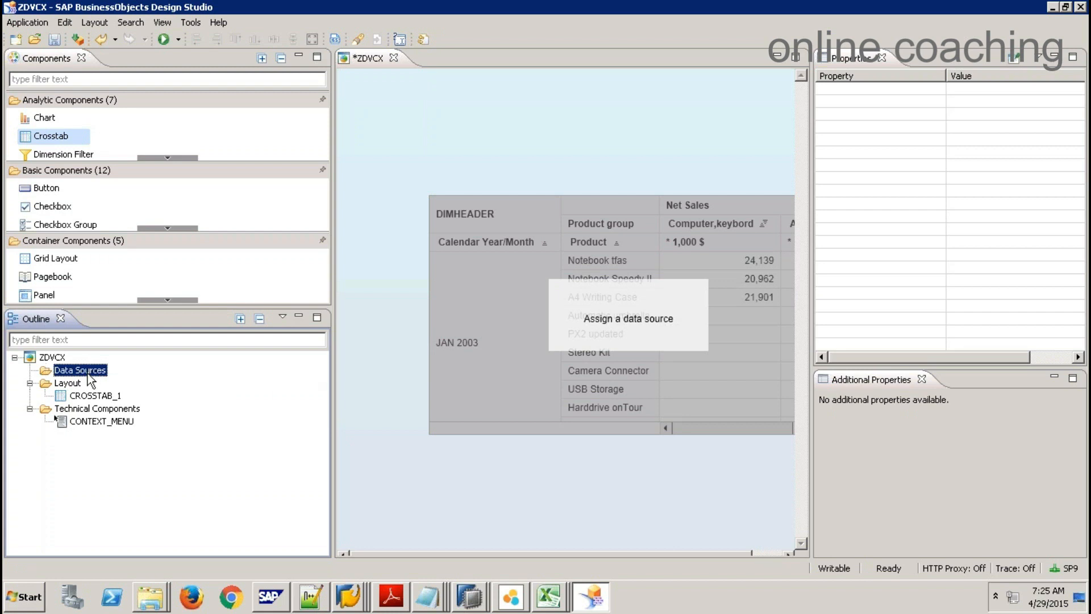
right_click(88, 370)
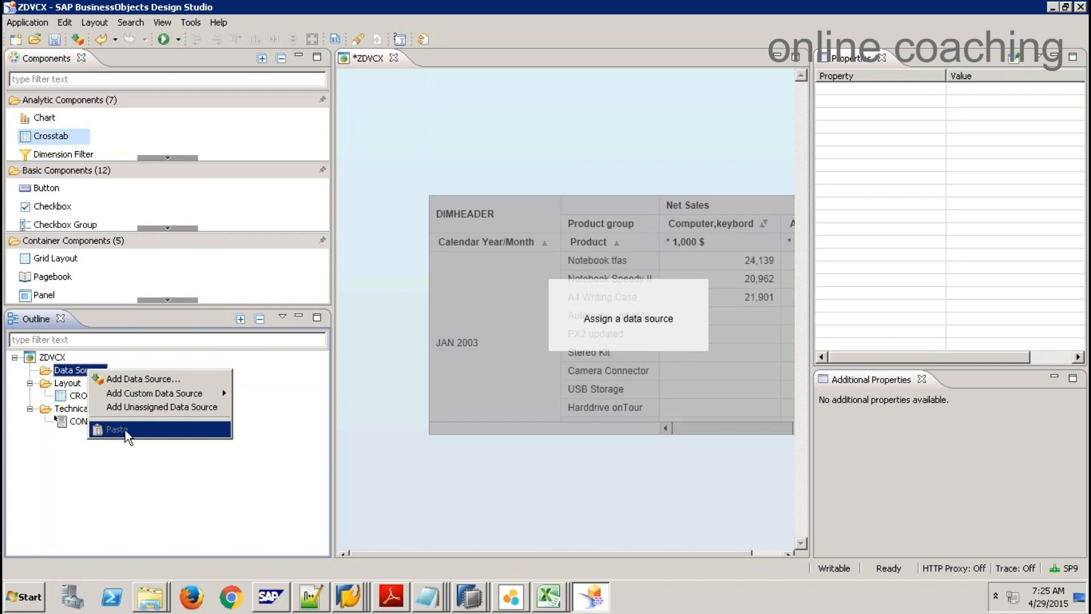
Step: In Book3, Smart Copy the crosstab's data source from cell A1 for reuse in Design Studio
click(548, 595)
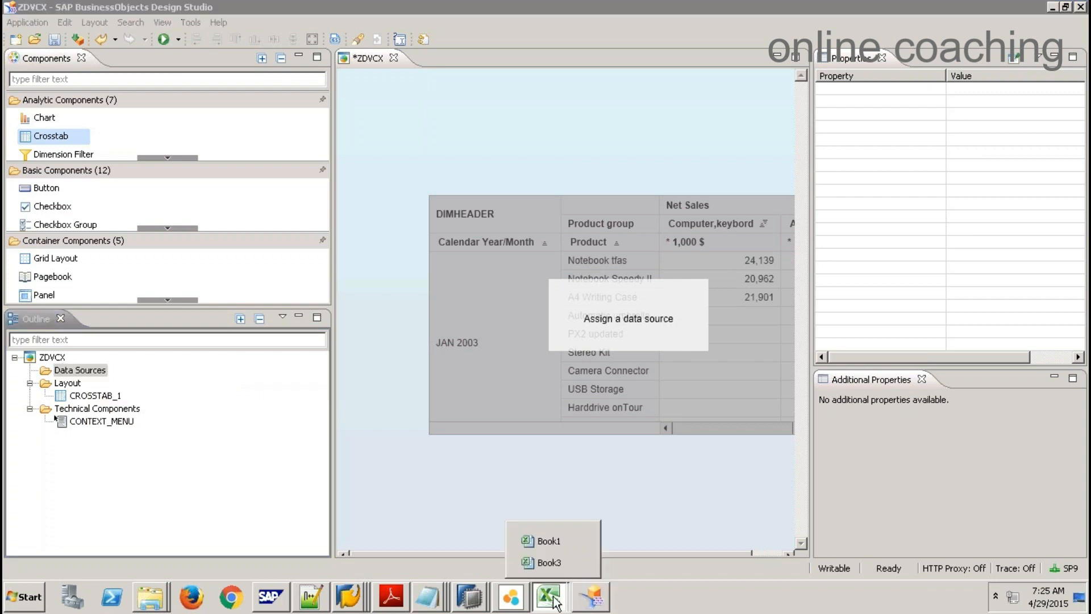
click(554, 561)
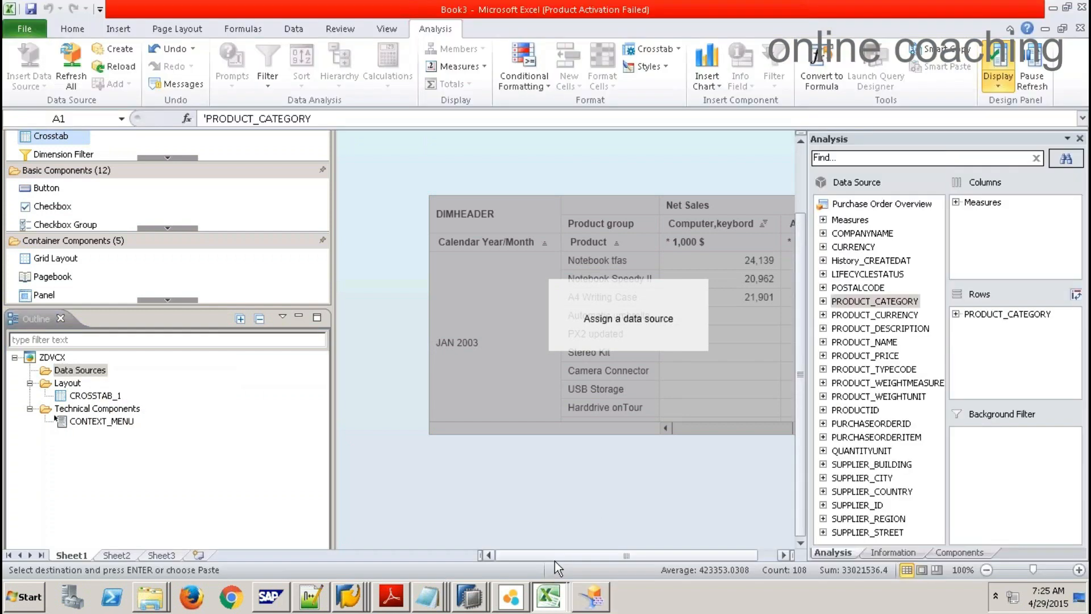
scroll(142, 277, up, 2)
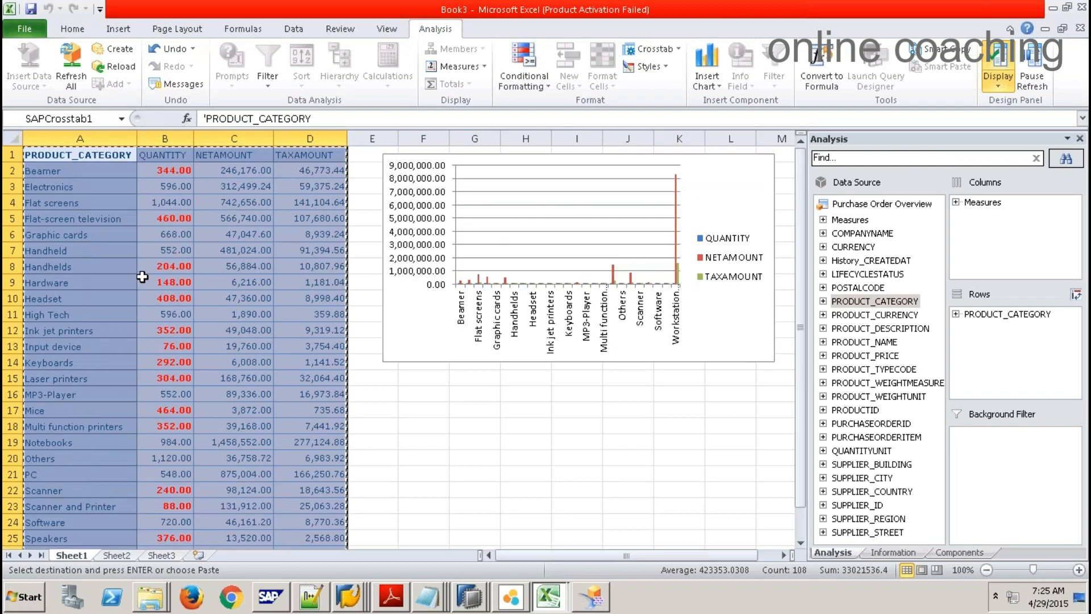
right_click(76, 162)
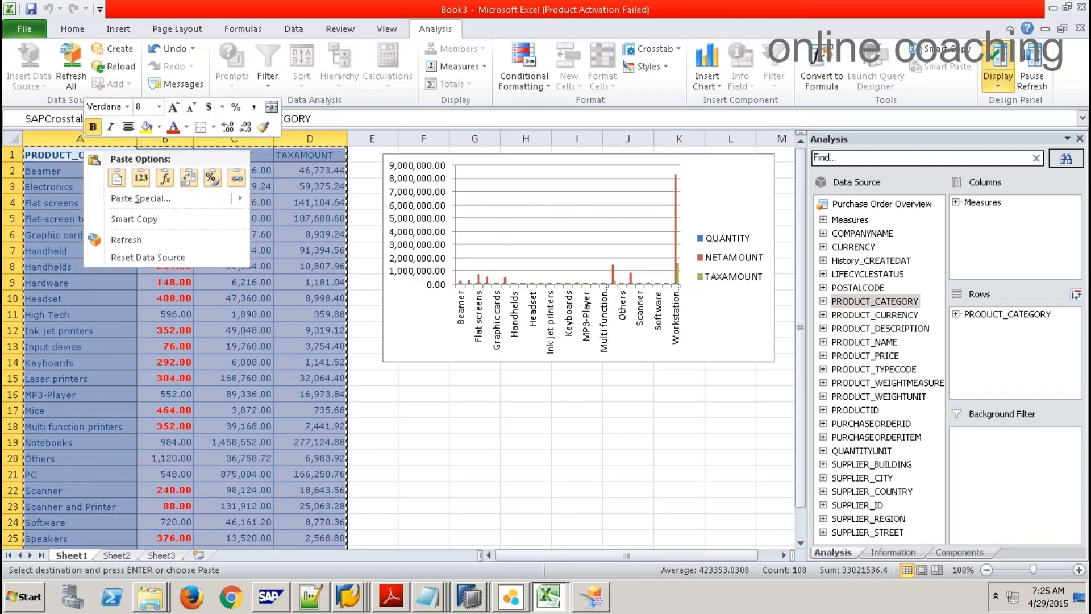
click(145, 219)
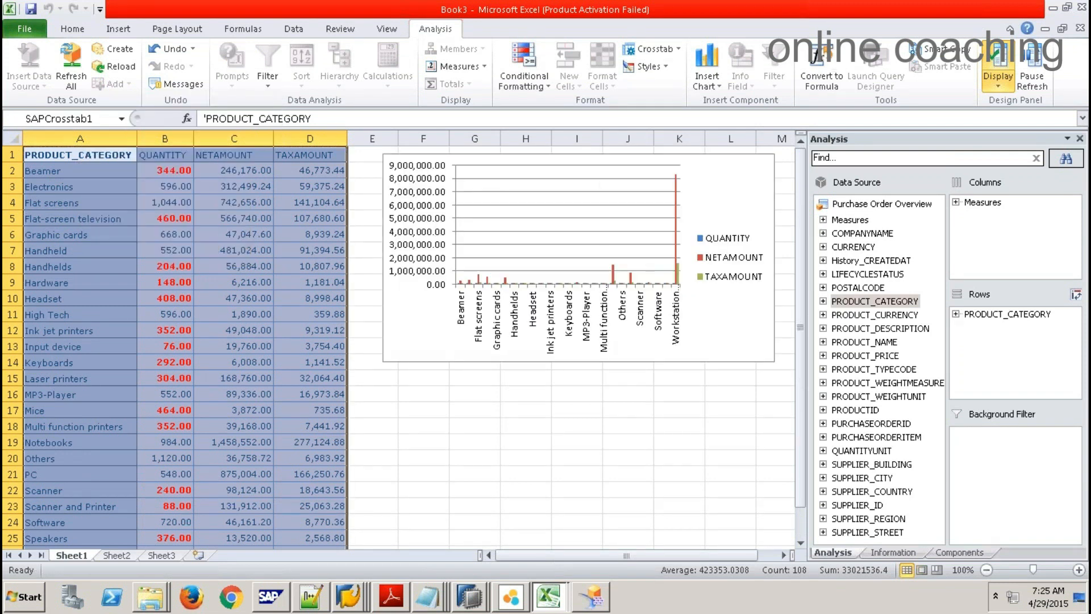
key(alt+Tab)
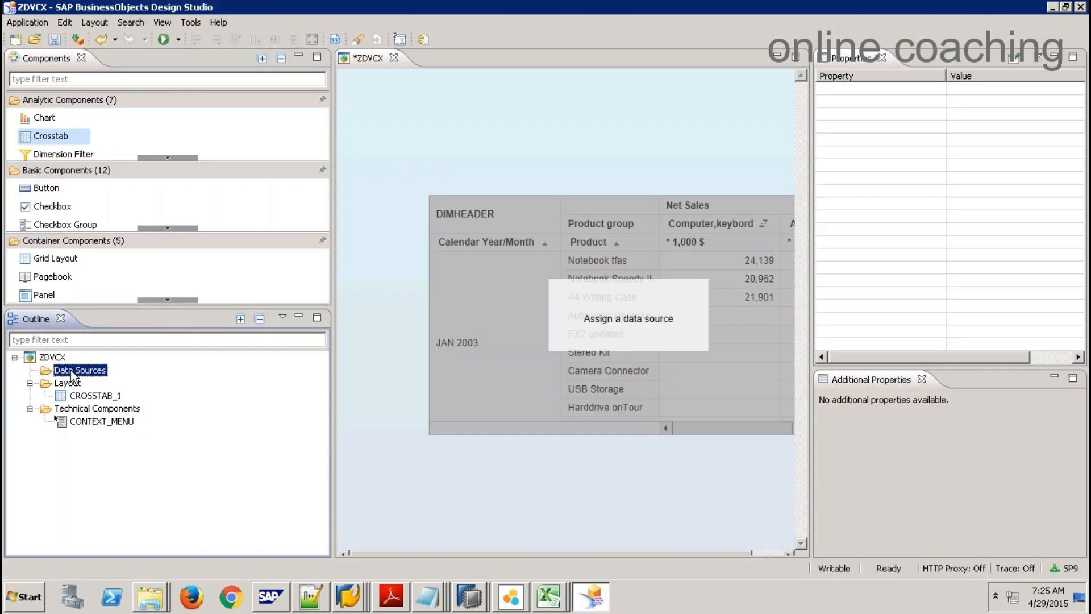
Step: Paste the Excel data source as DS_1, bind and reposition CROSSTAB_1, then return to Book3
right_click(72, 376)
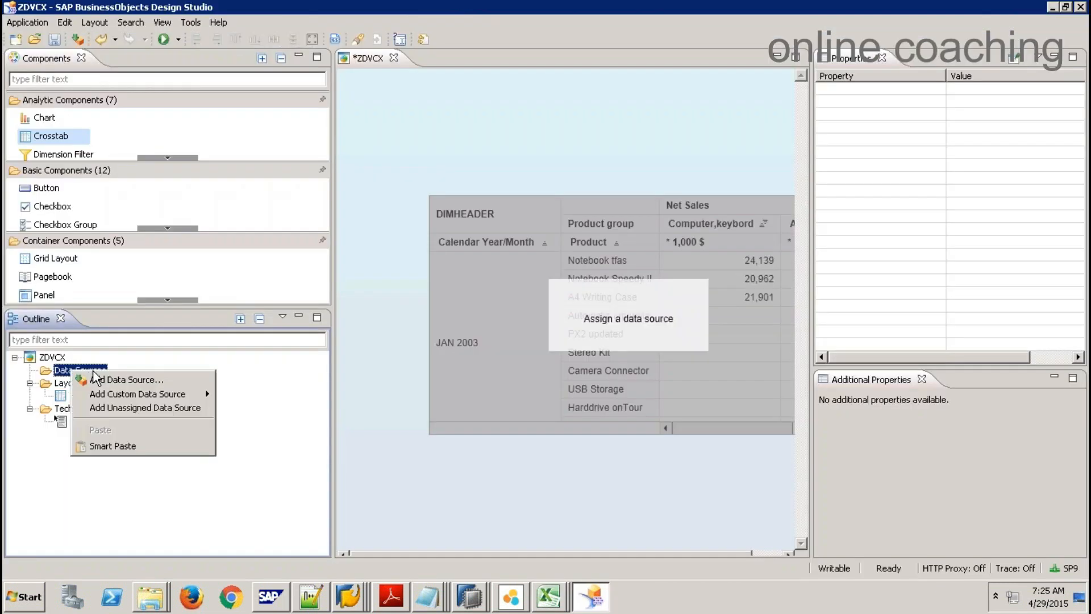
click(122, 452)
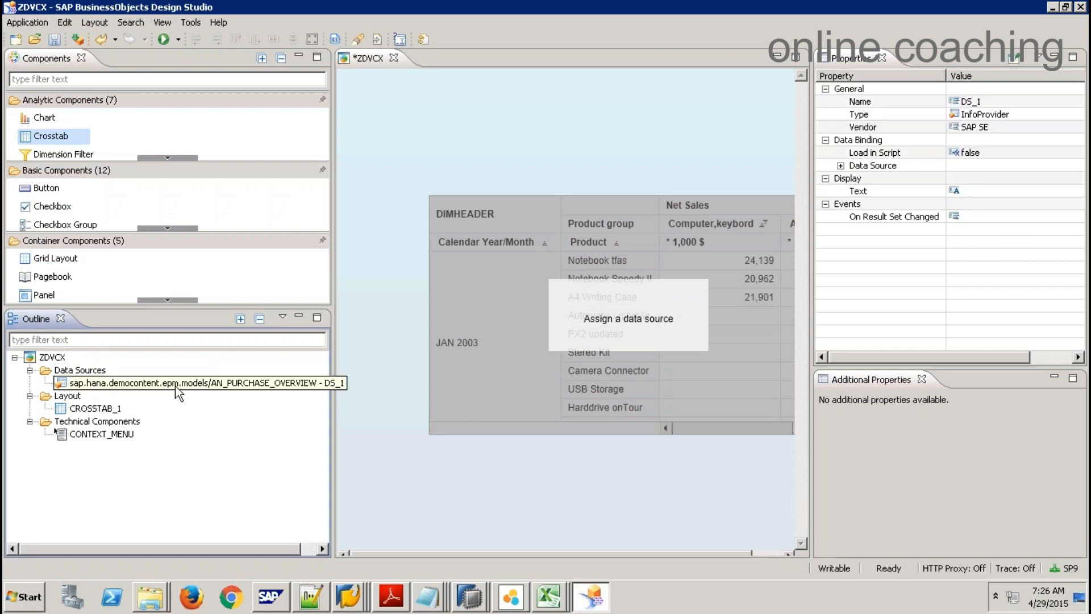
drag(181, 392, 507, 299)
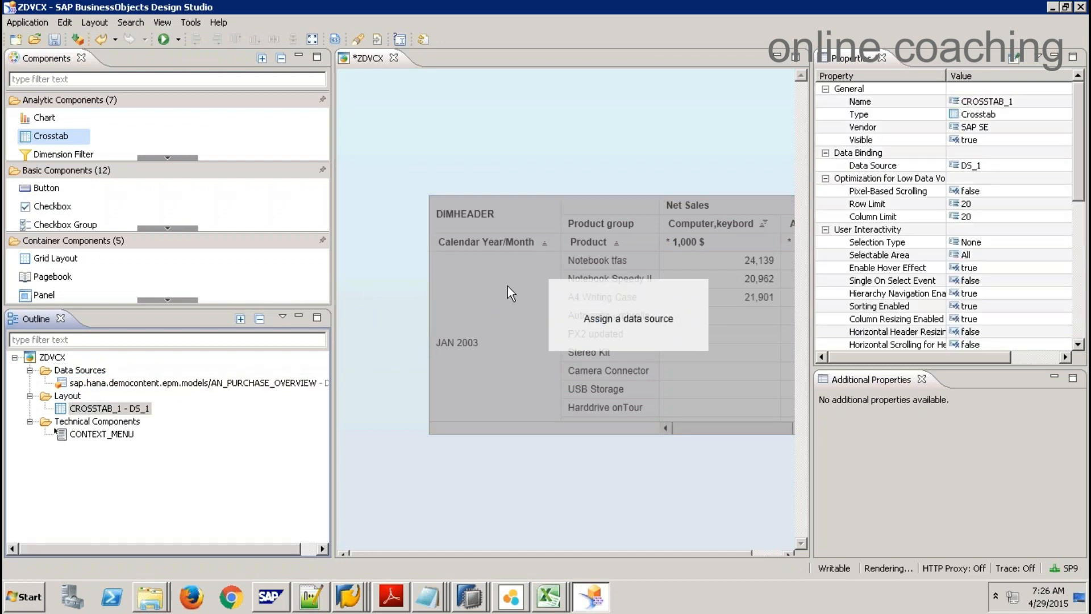
drag(575, 276, 535, 231)
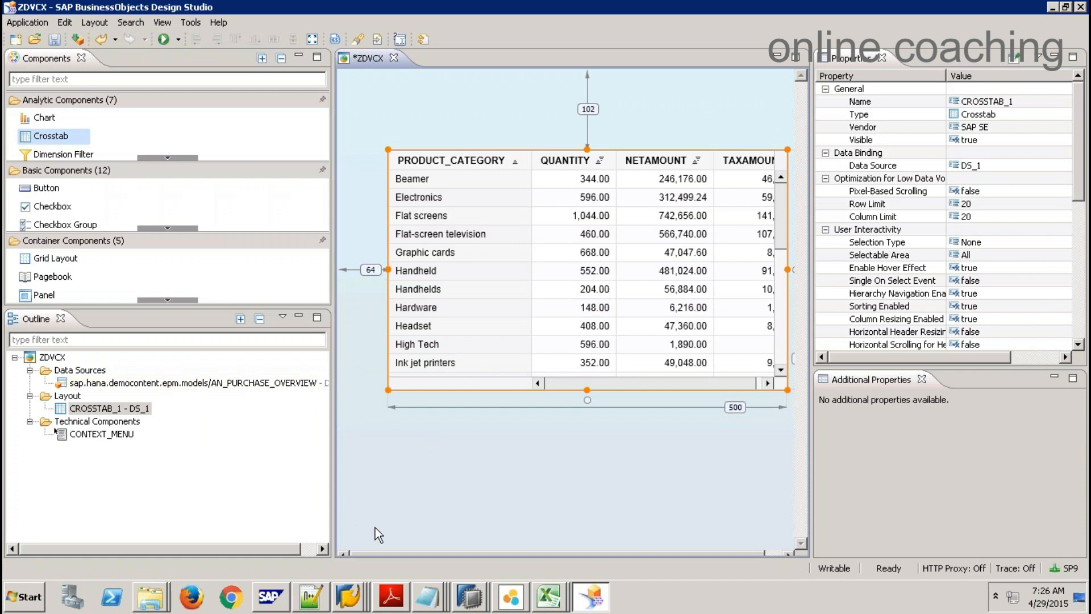
key(alt+Tab)
click(625, 474)
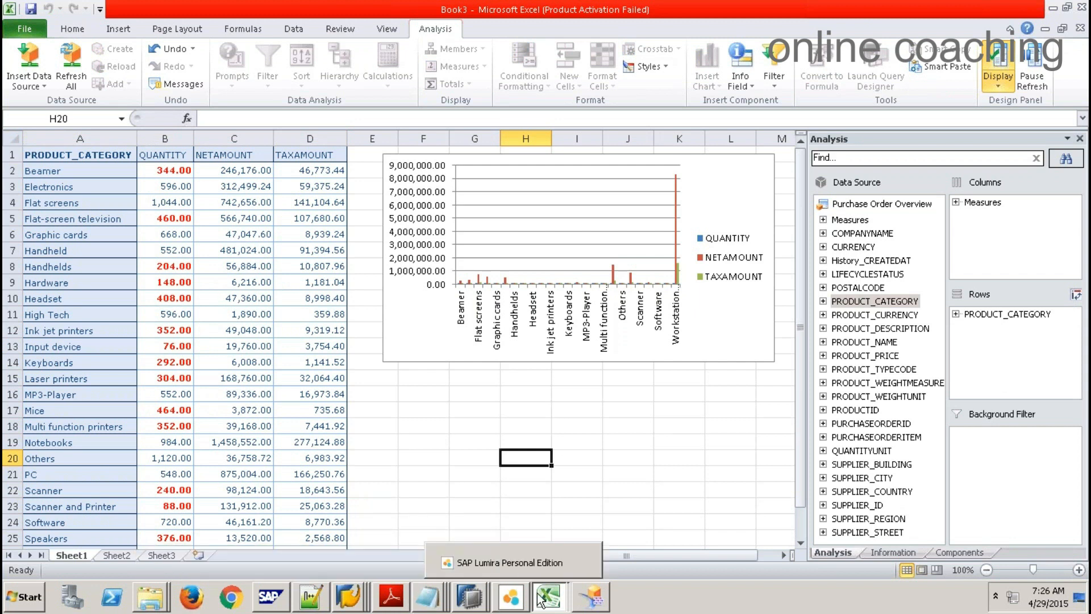
Step: On Book1's Sheet4, hide the Display panel and enter 'Web Intelligence' in E16 and 'Analytical Tools' in H16
mouse_move(548, 596)
click(543, 538)
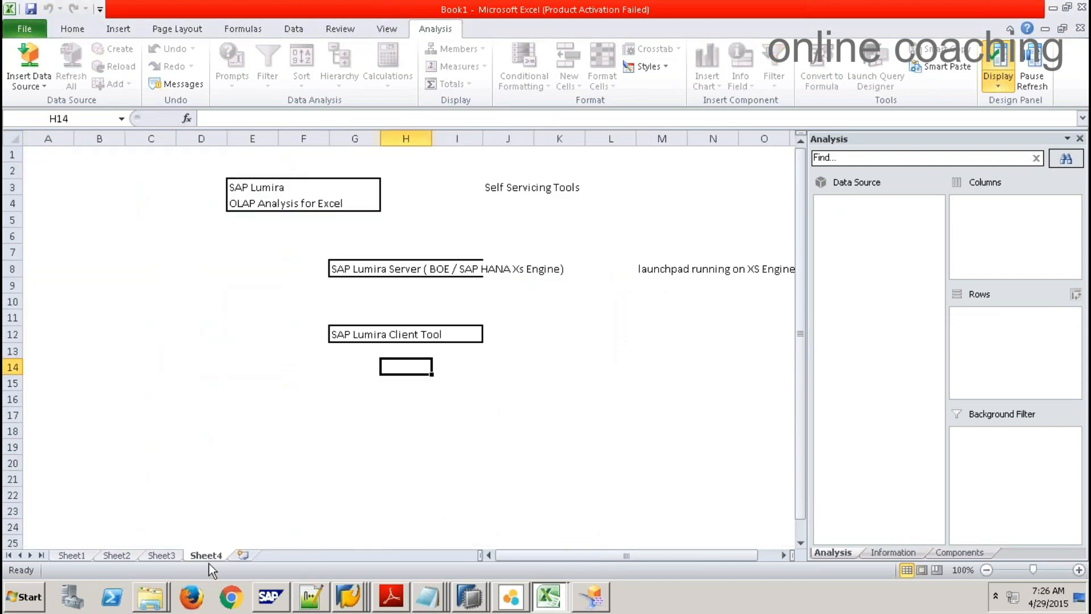
click(1079, 138)
click(240, 404)
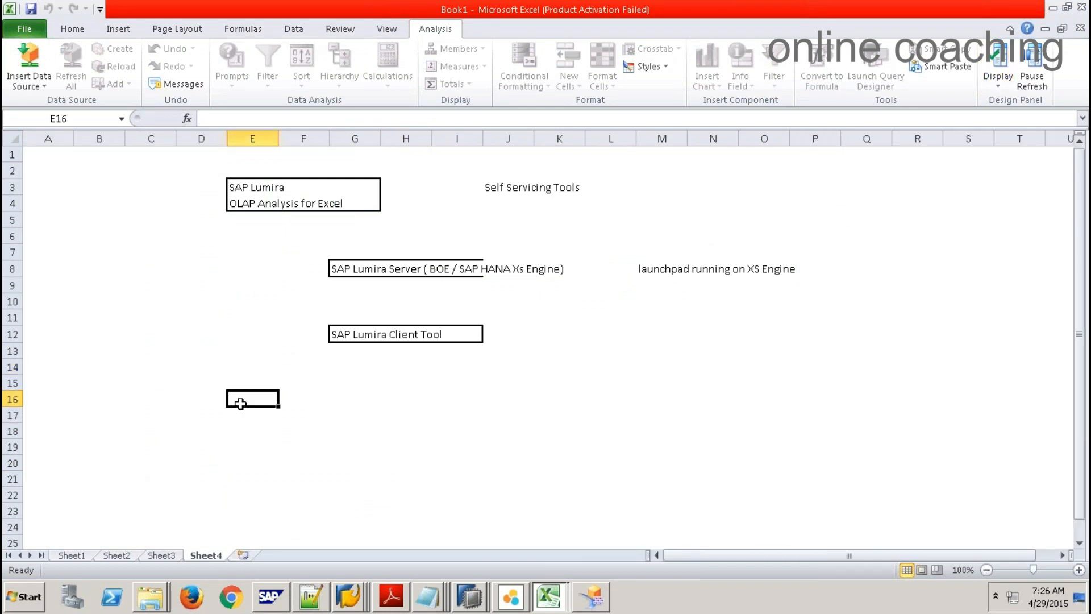
text(Web)
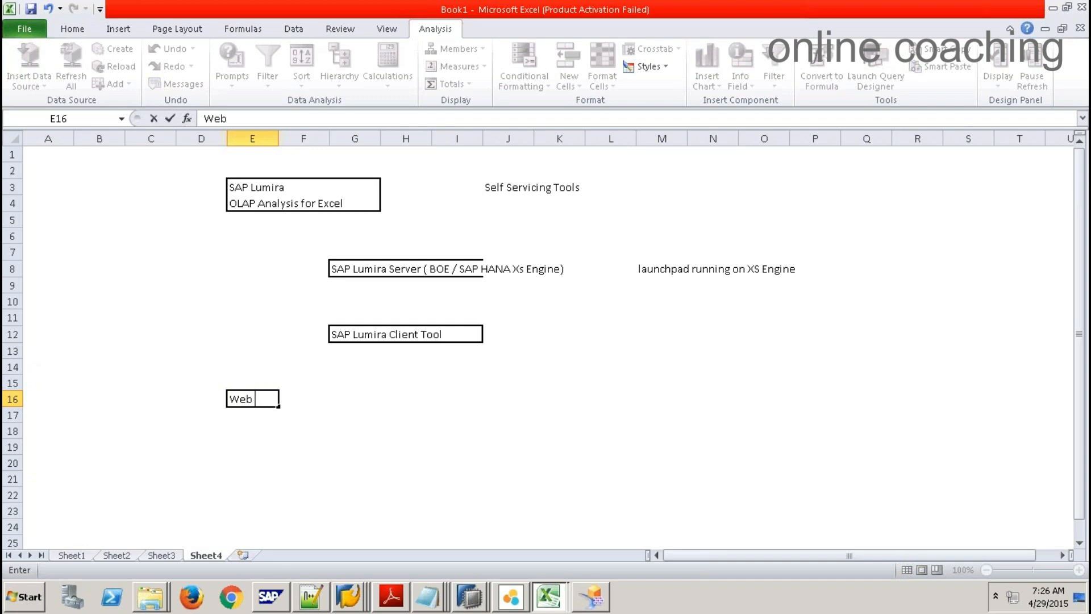
text( Intelligence)
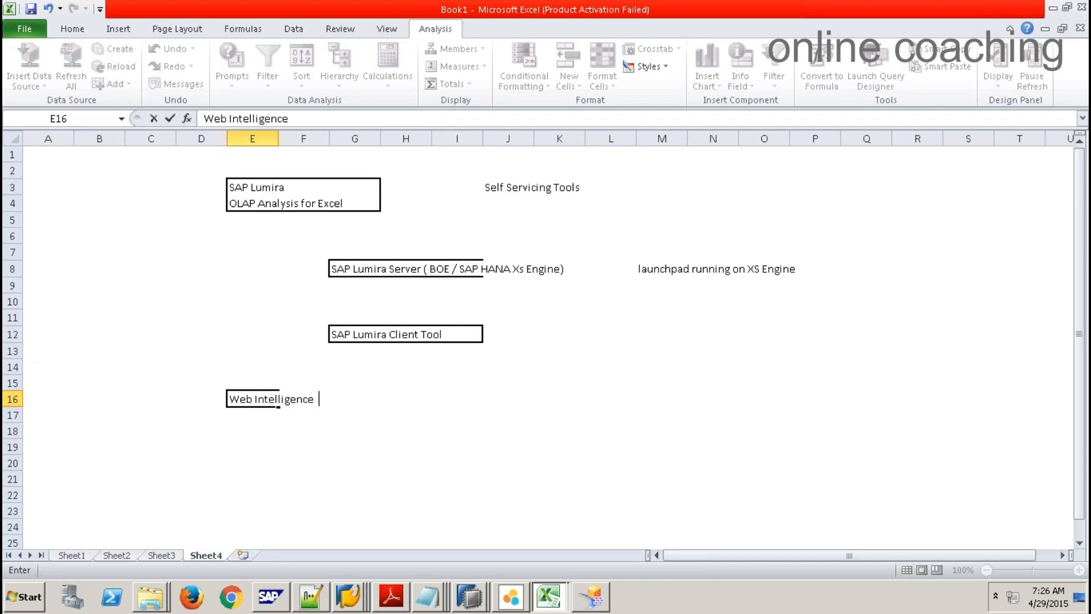
key(Right)
key(Right)
key(Right)
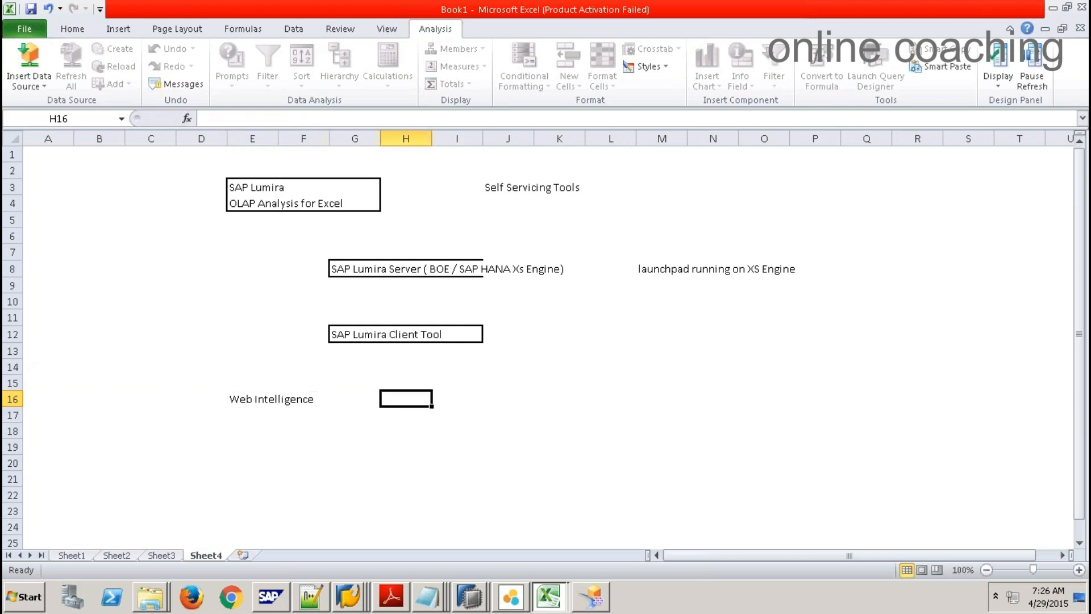
text(Analyt)
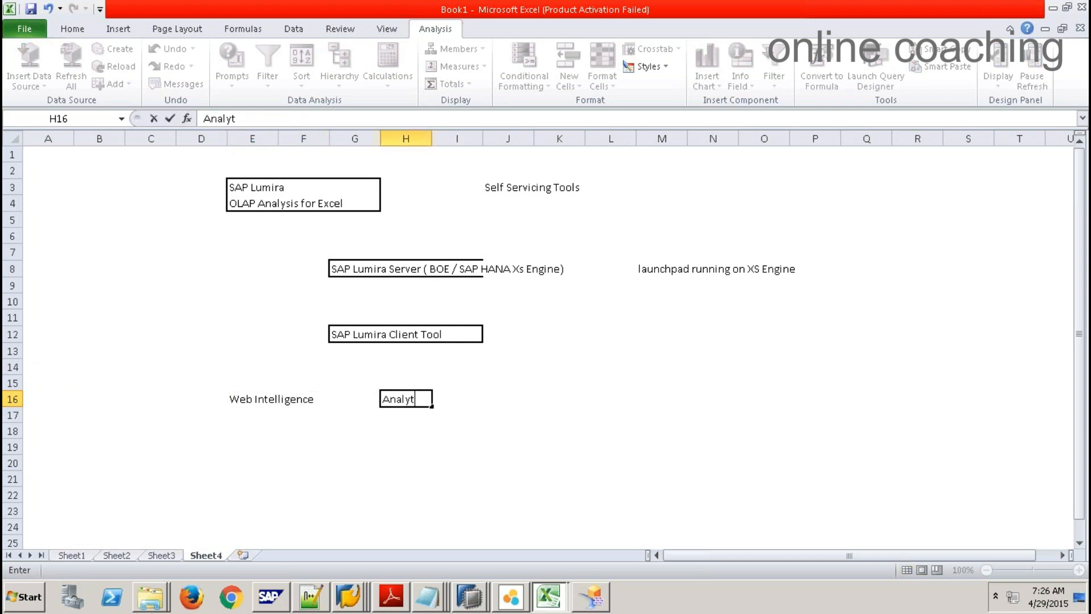
text(ical Tools)
click(355, 427)
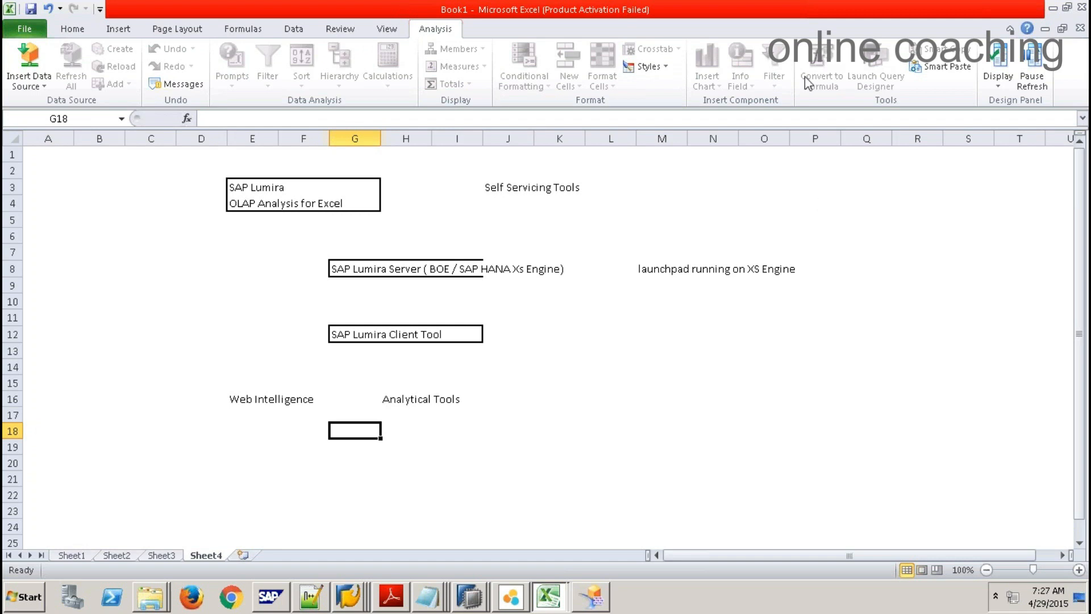
click(586, 357)
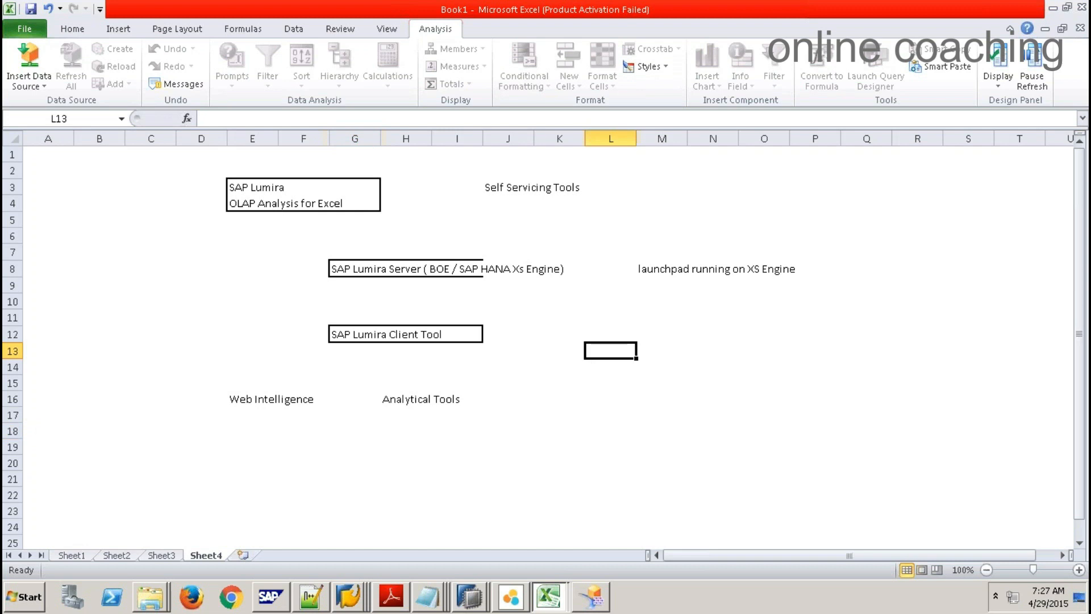
click(510, 597)
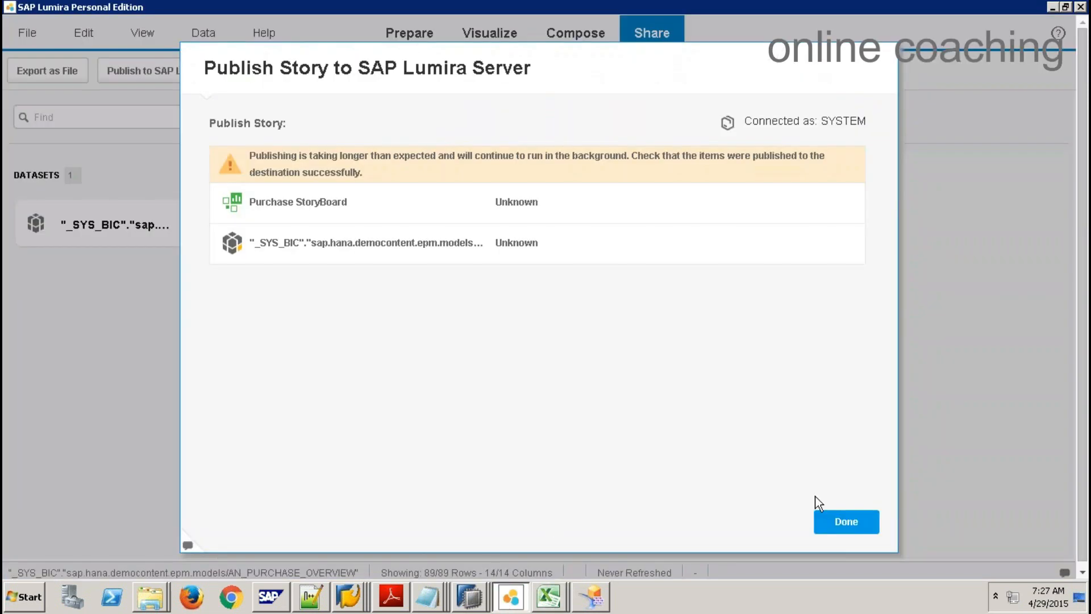
Step: Close the publish summary and start a new document without saving the current one
click(821, 517)
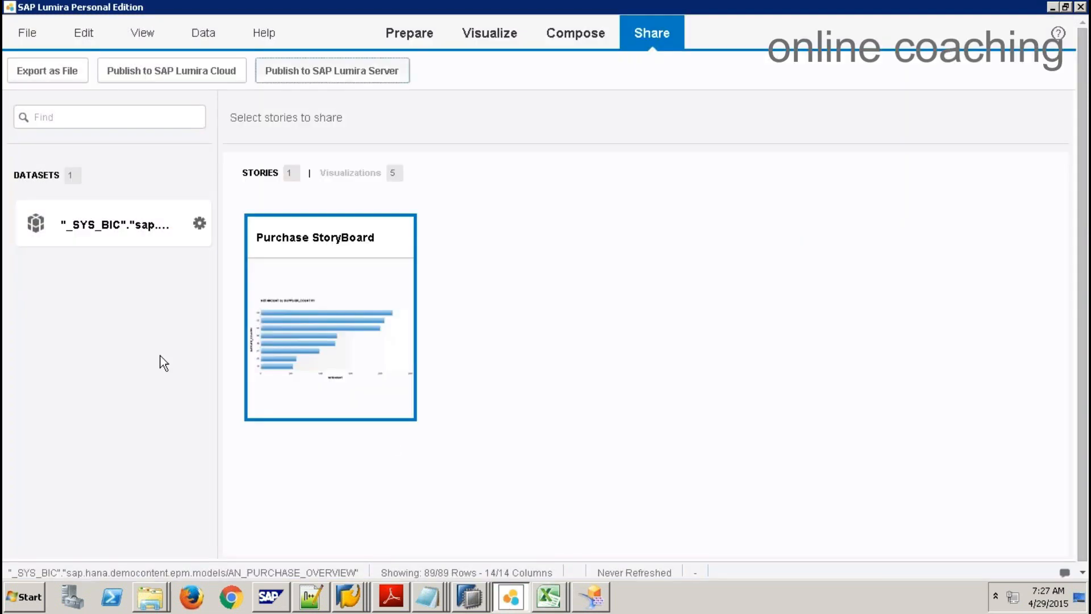
click(27, 32)
click(52, 83)
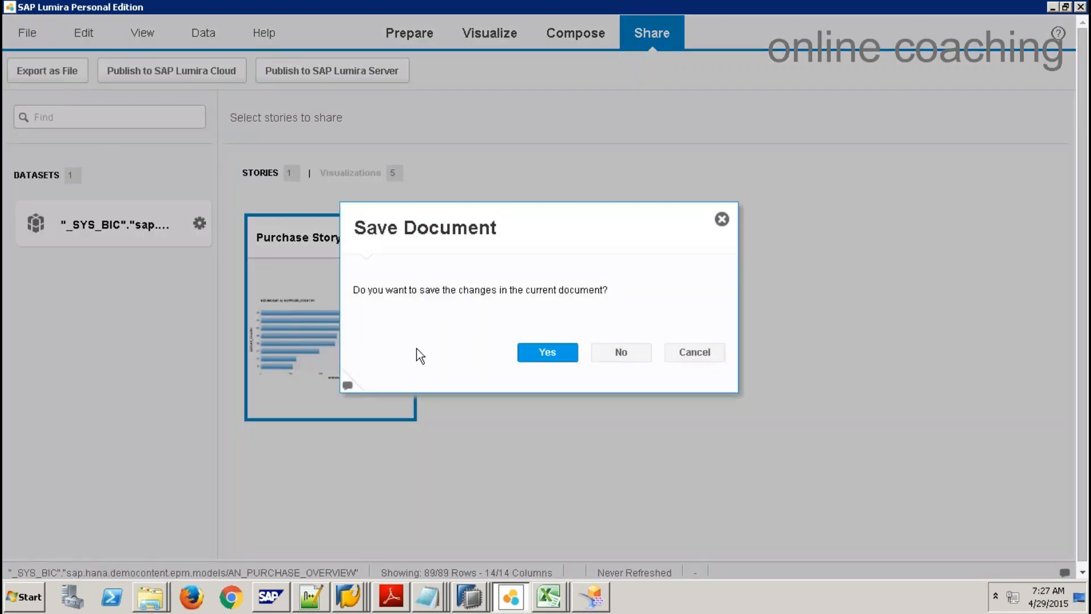
click(620, 353)
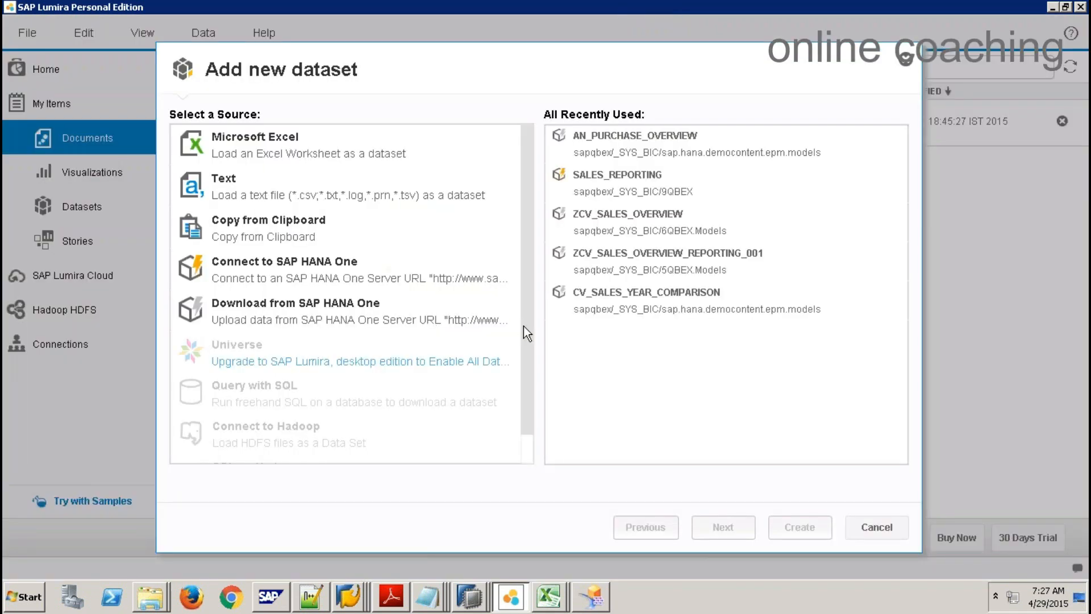
Step: Try the Universe data source, acknowledge the connection error, and close the source choices
drag(523, 325, 532, 409)
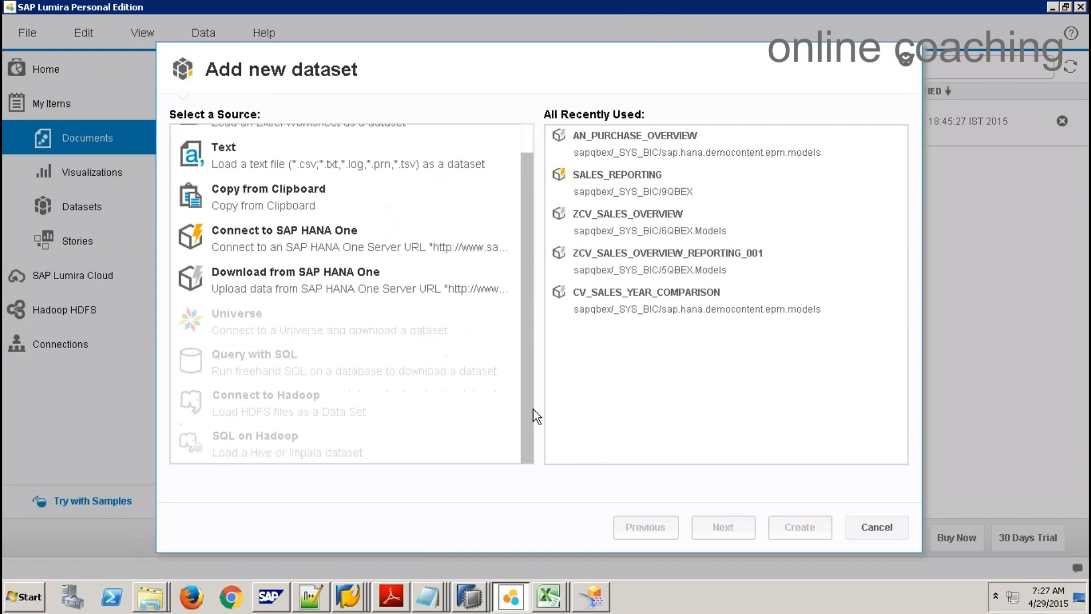
click(240, 323)
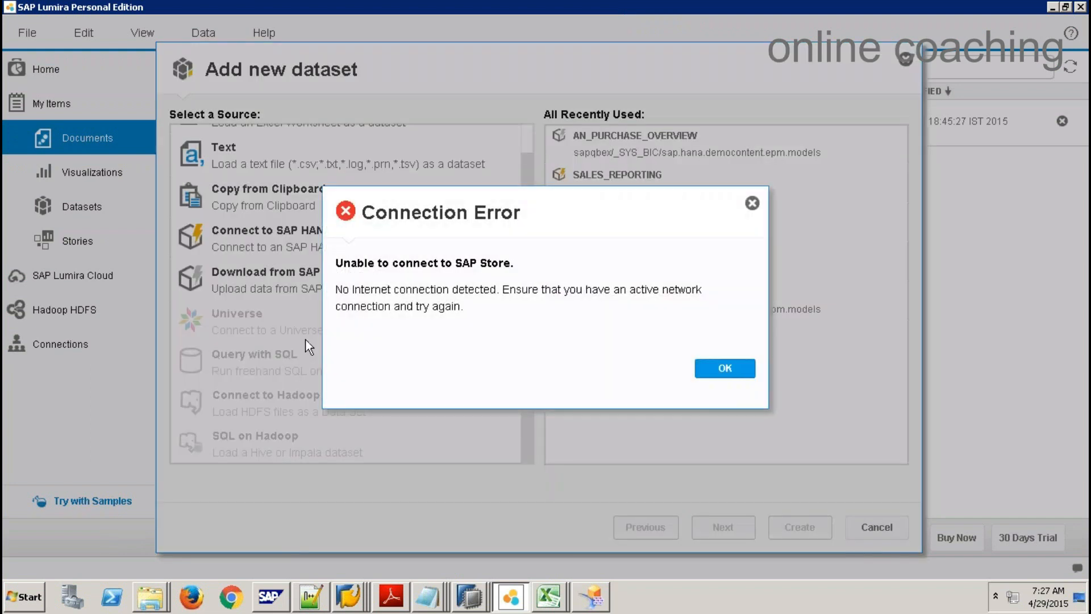
click(730, 369)
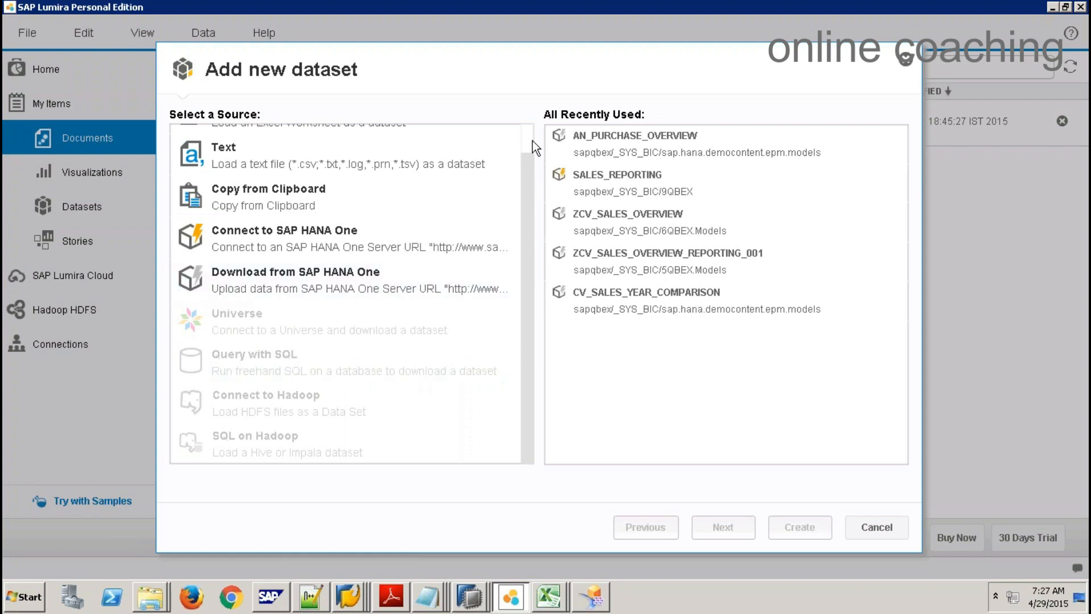
scroll(530, 141, up, 1)
scroll(529, 142, down, 1)
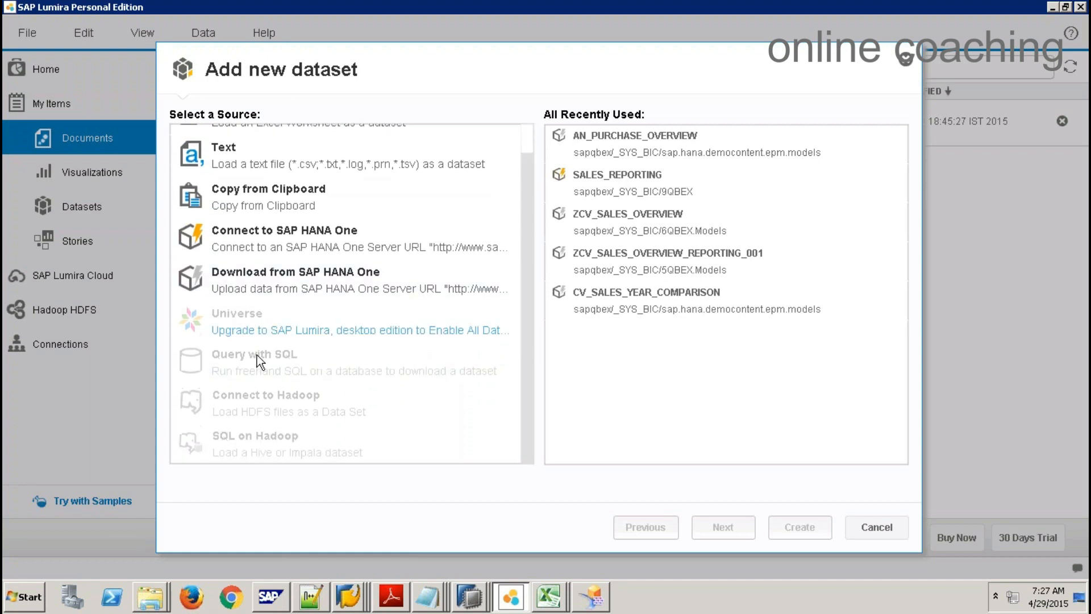
click(877, 527)
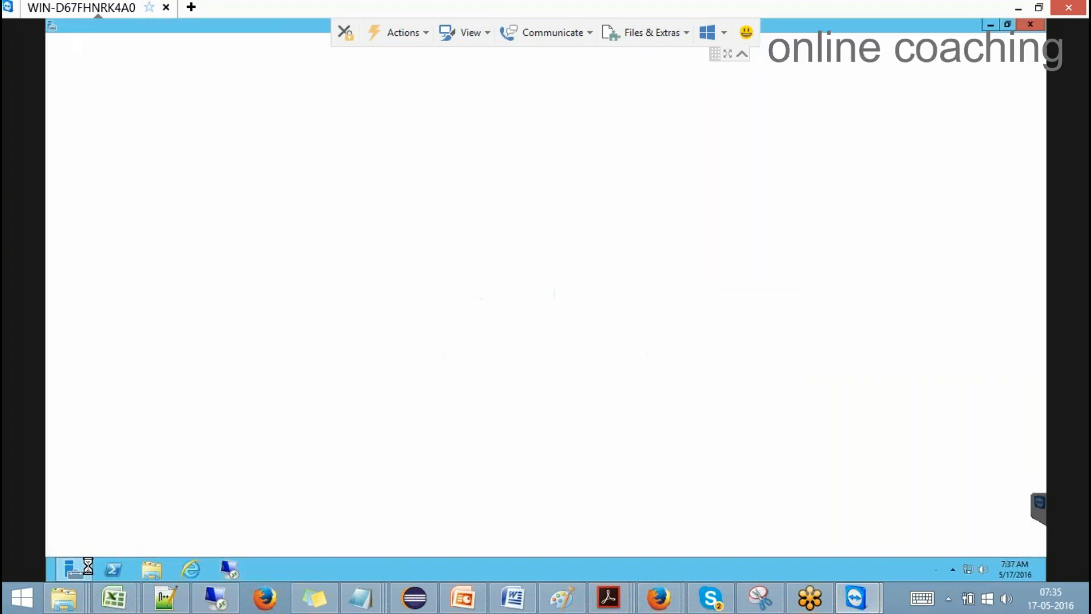
Step: Search the Start screen for 'lumira' and launch SAP Lumira
click(46, 576)
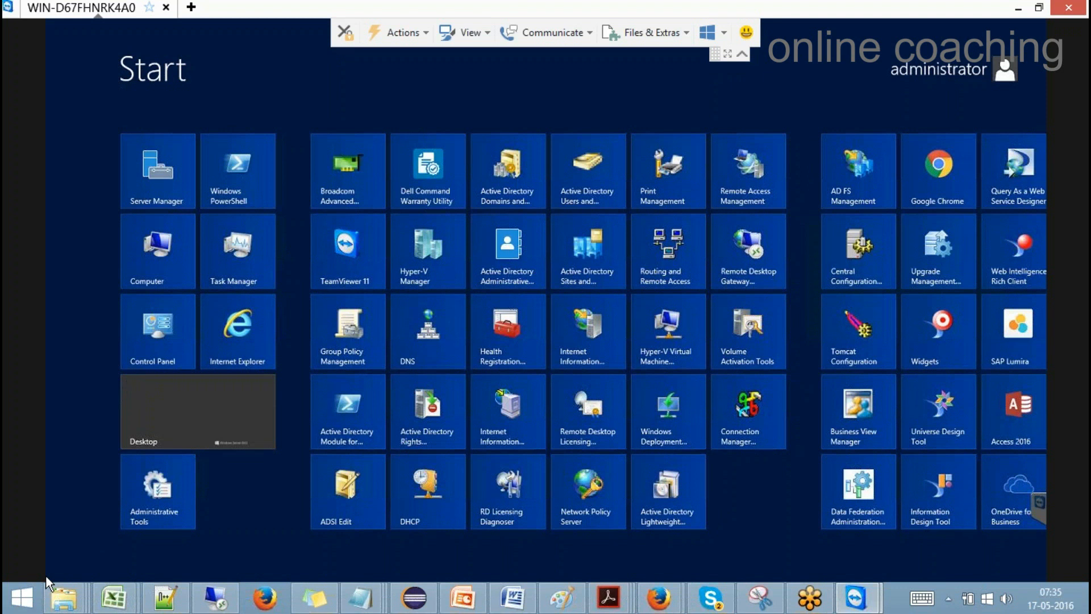
text(lumira)
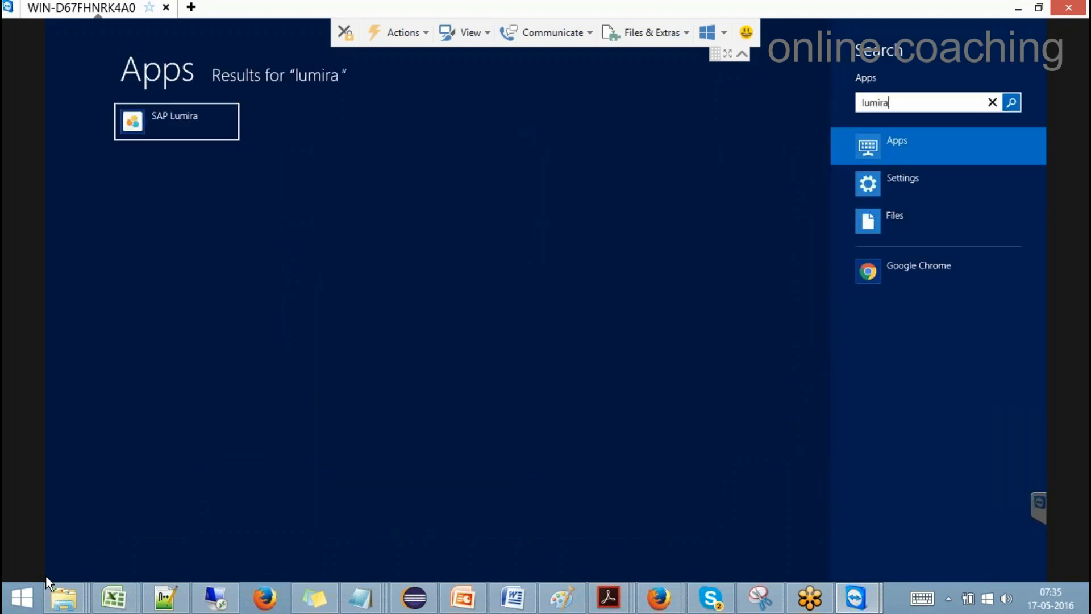
key(Return)
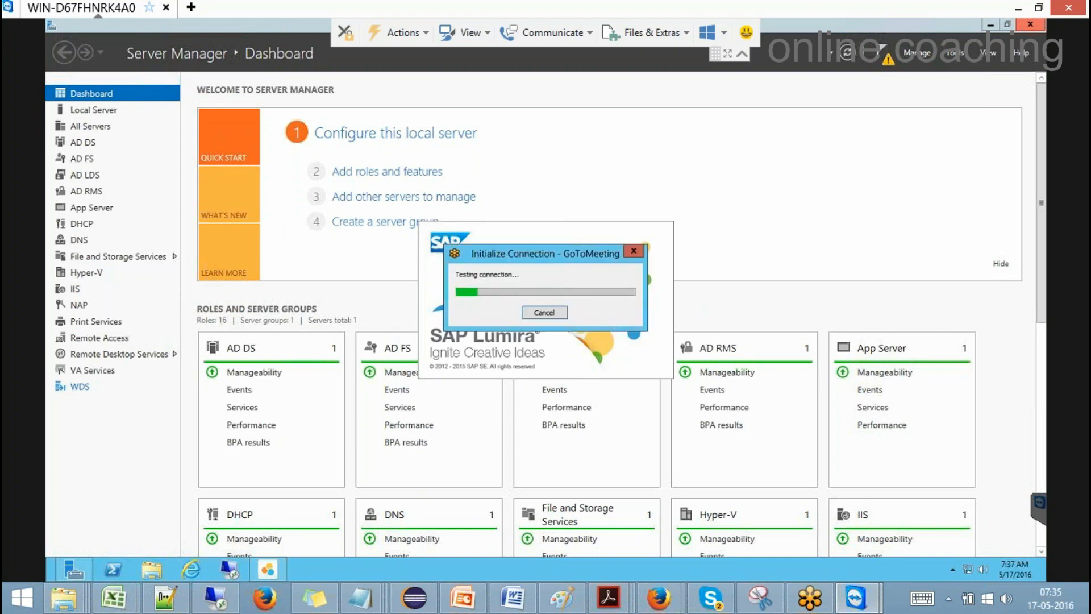
Step: Cancel the GoToMeeting connection test so SAP Lumira finishes loading
click(548, 313)
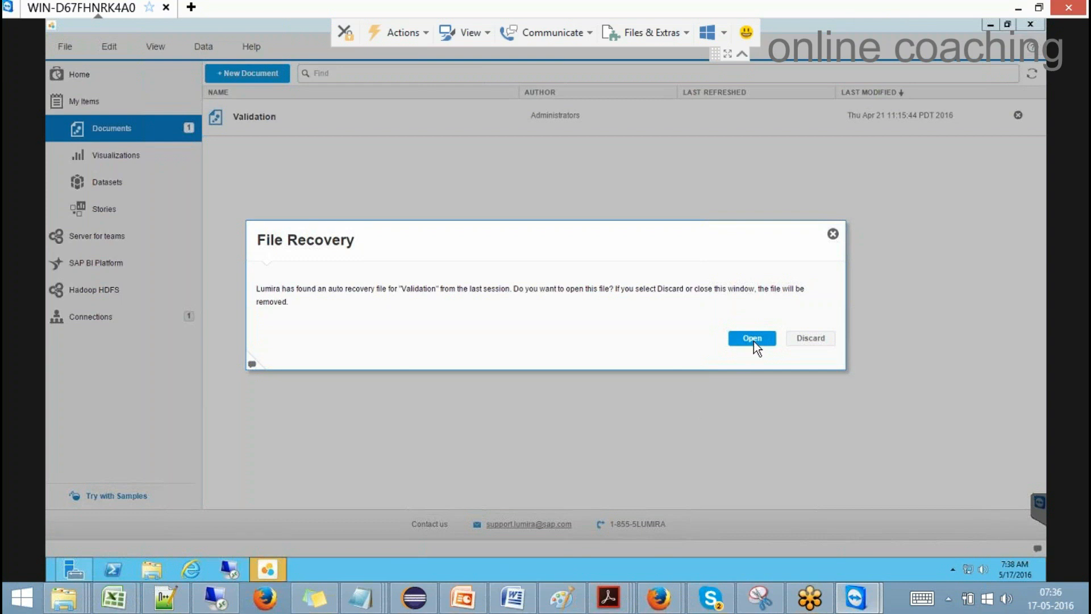
Step: Discard the auto-recovered Validation file and start a new document
click(811, 339)
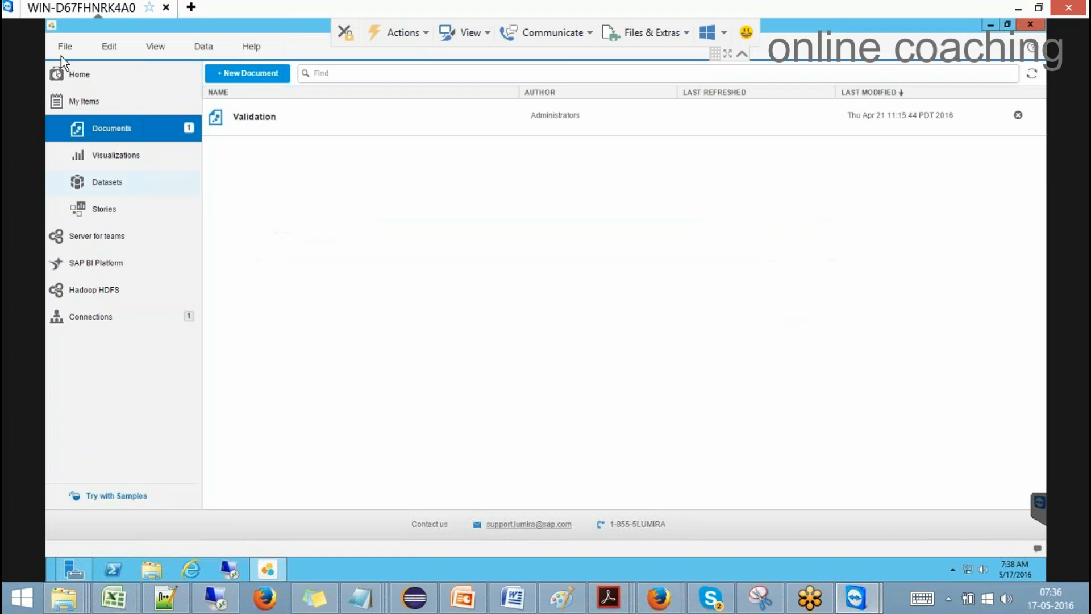
click(64, 46)
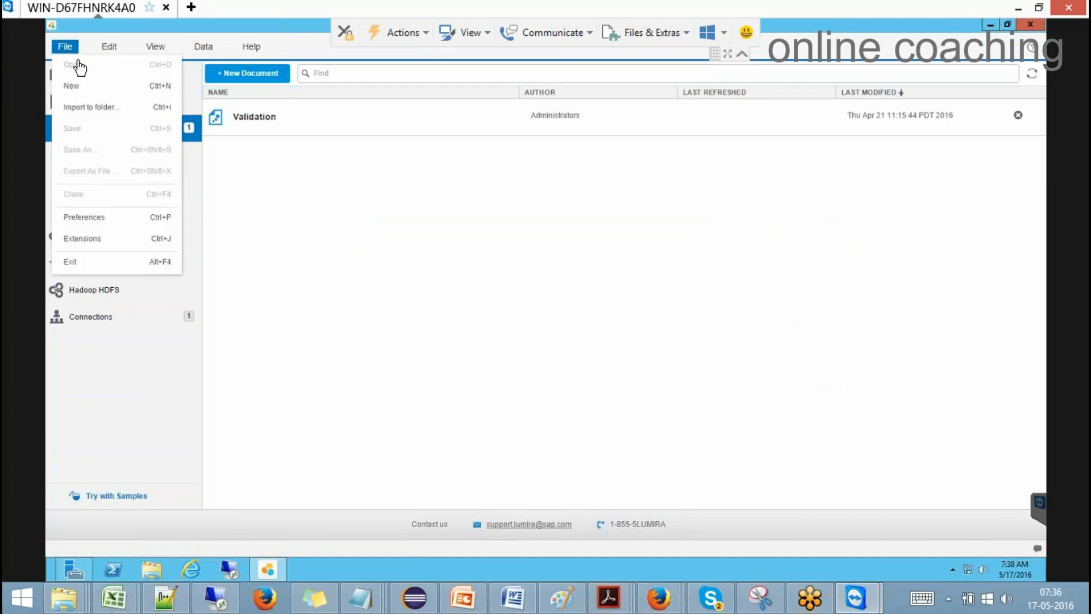
click(89, 87)
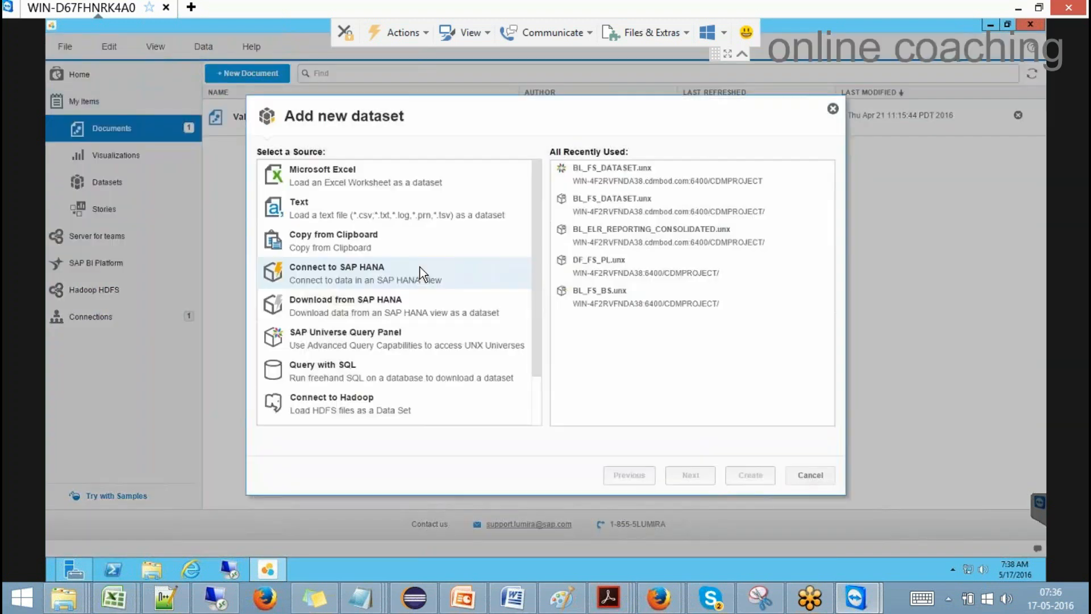
Step: Try the SAP Universe Query Panel source, then back out of its credentials prompt
click(317, 339)
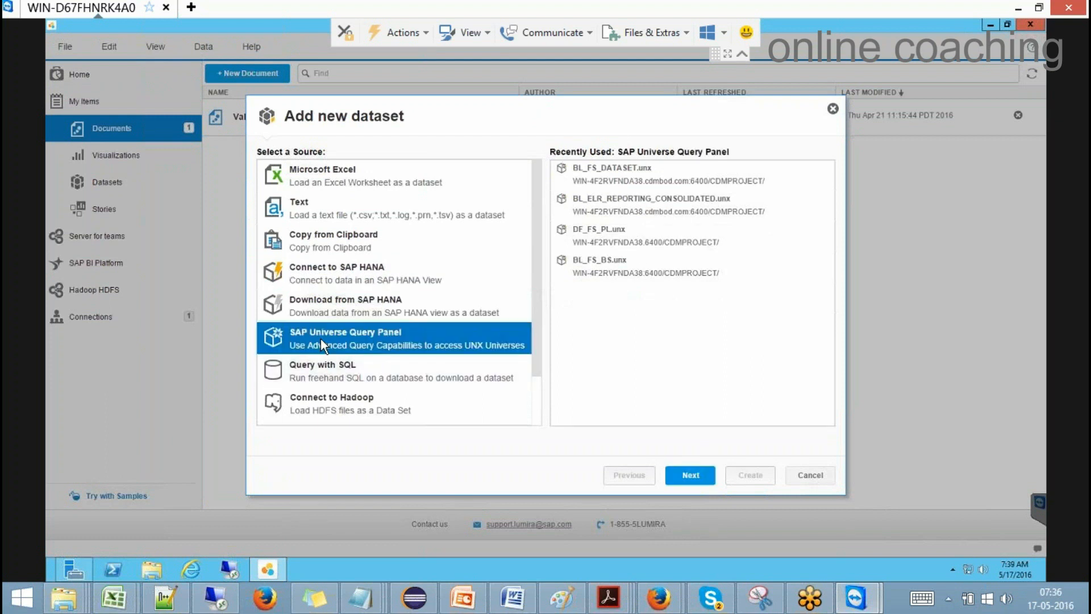
drag(537, 333, 535, 393)
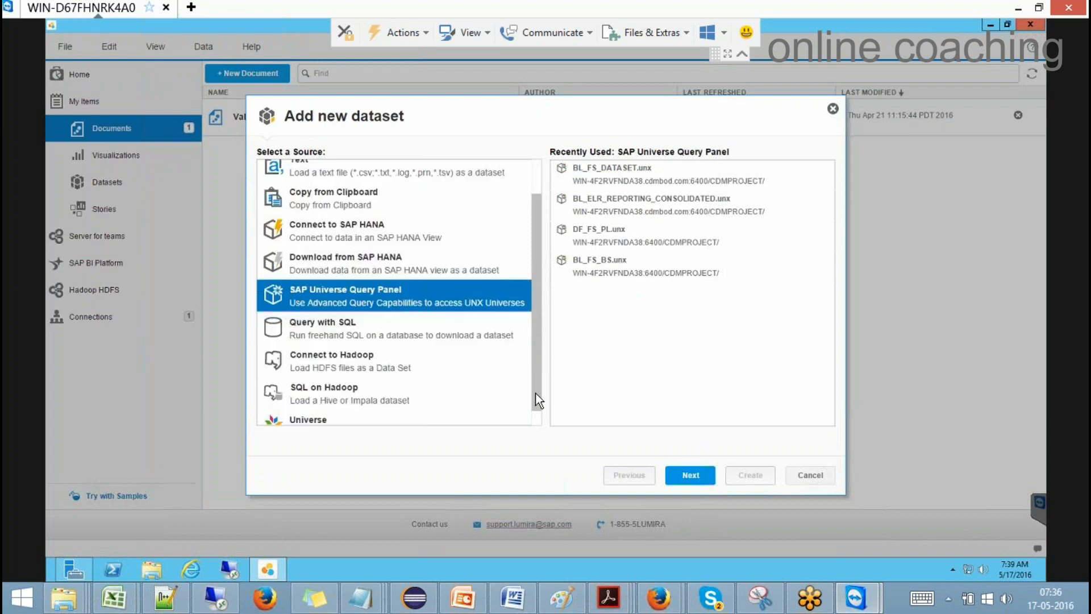
click(344, 416)
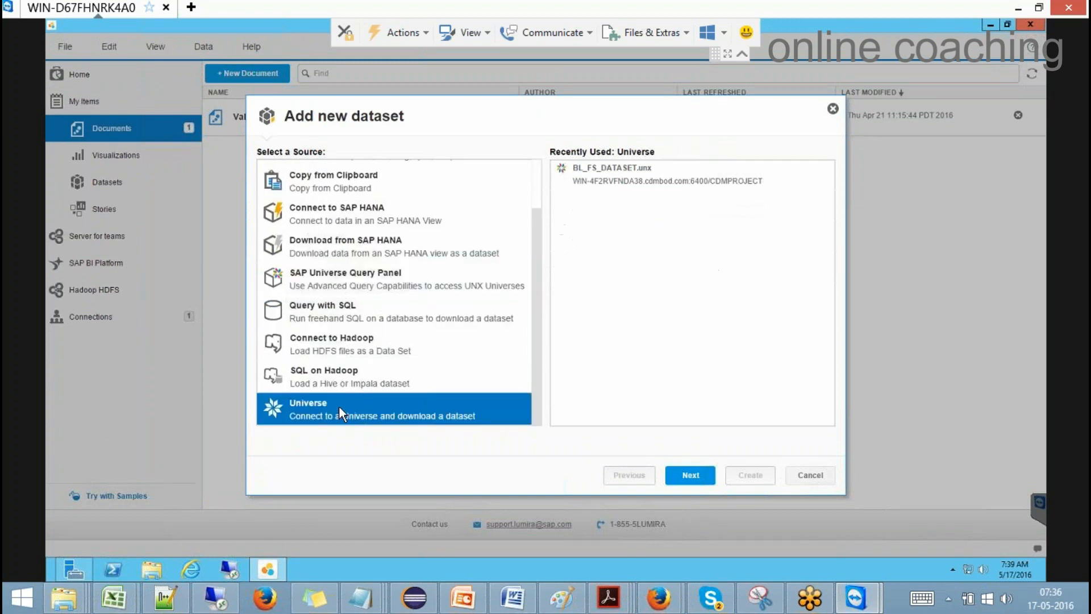
click(332, 277)
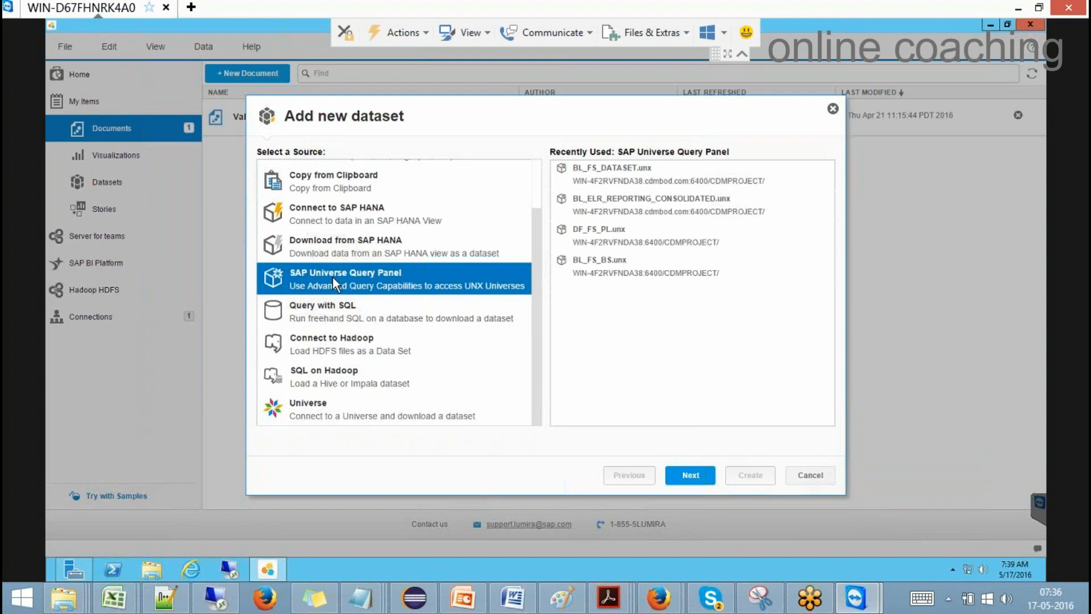
click(674, 474)
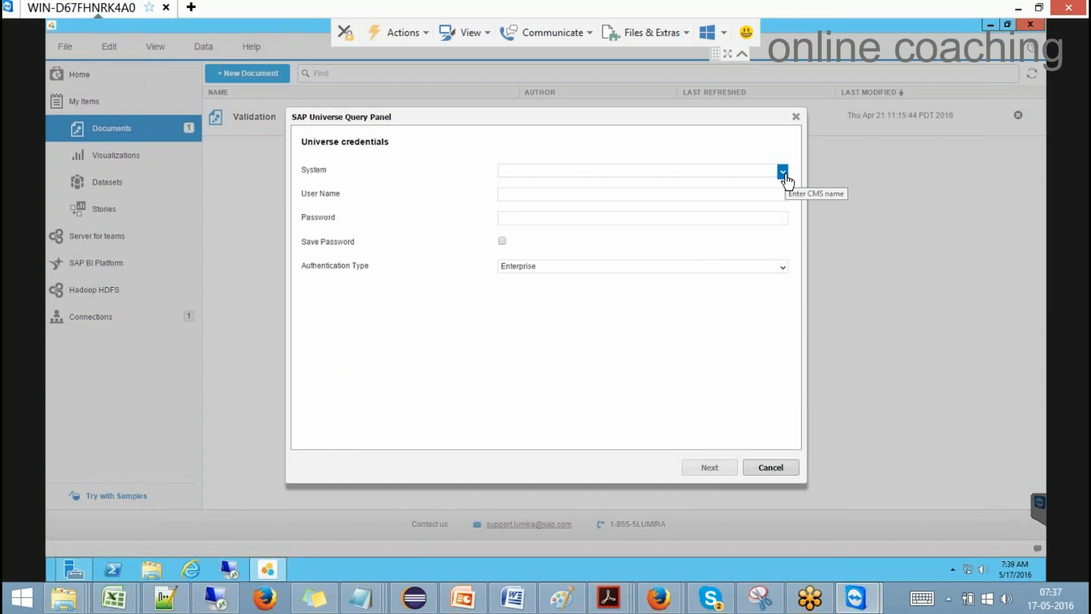
click(770, 471)
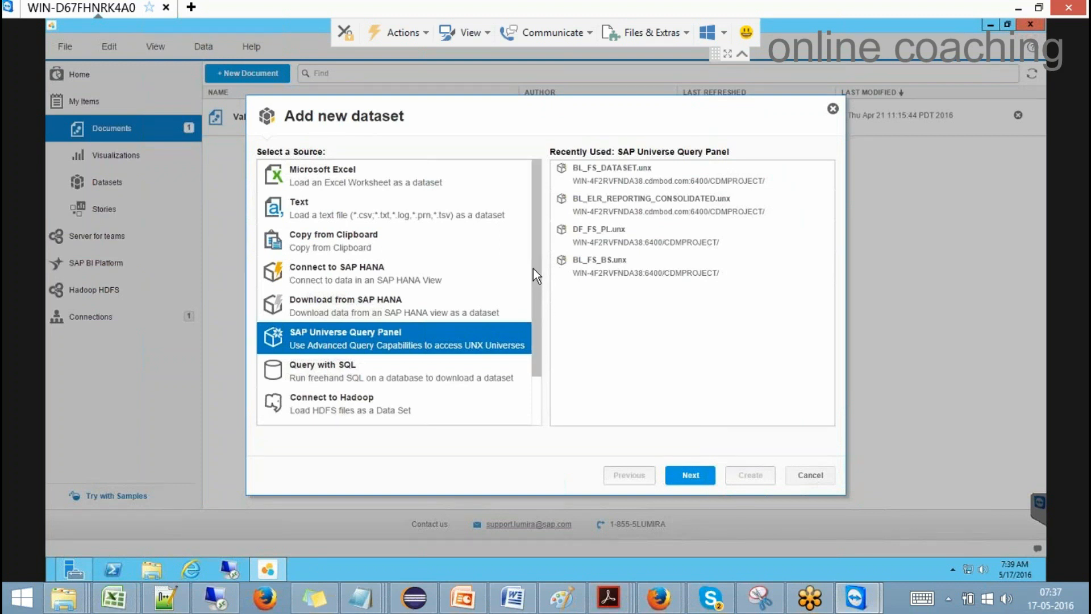
Step: Review Connect to SAP HANA, Download from SAP HANA and Query with SQL, then cancel
click(374, 271)
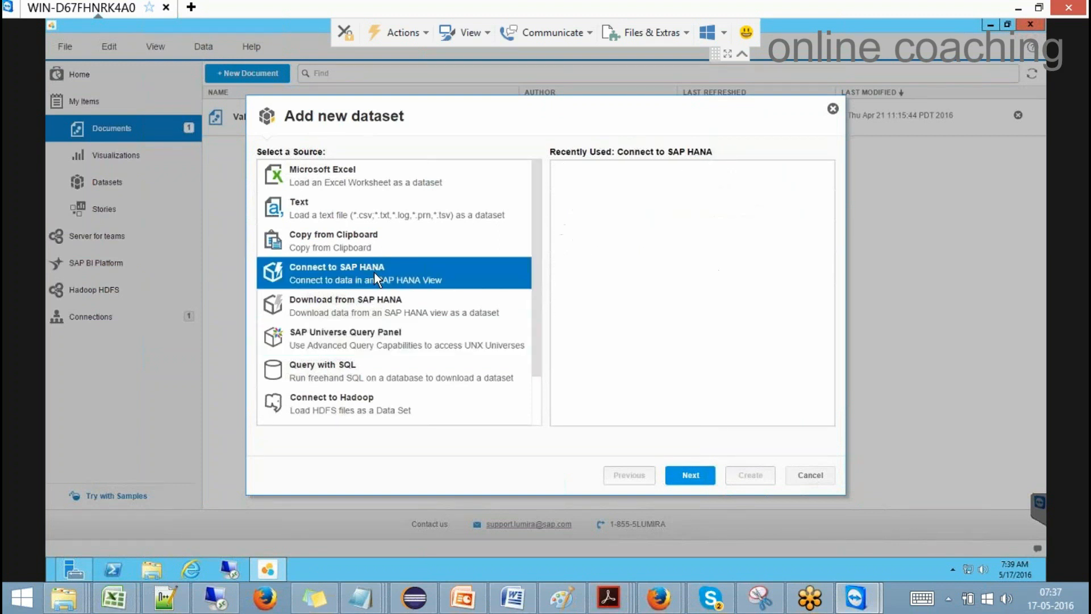
click(374, 303)
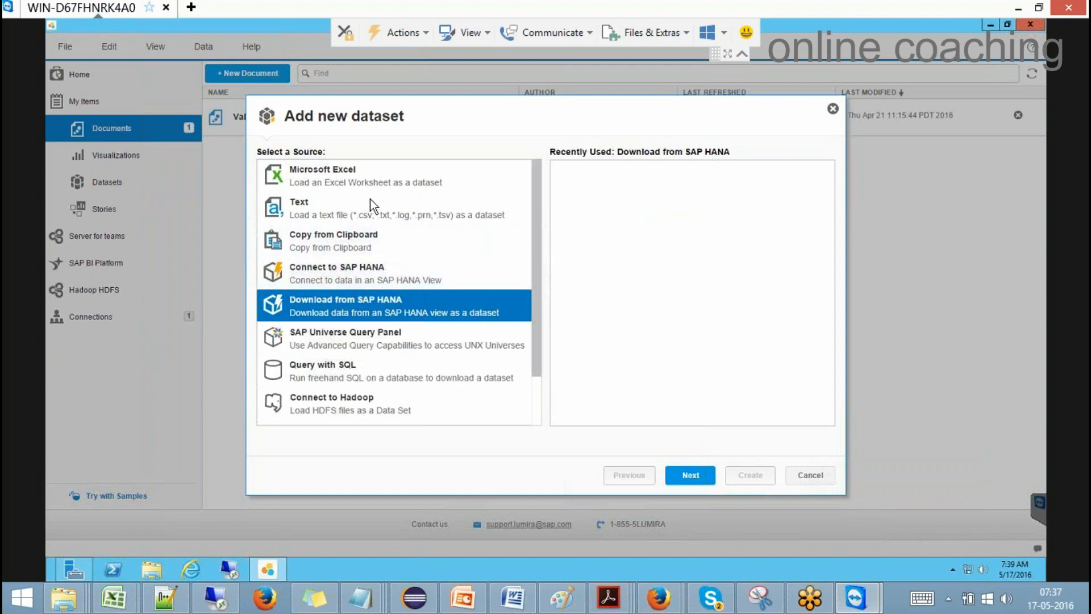
drag(537, 298, 536, 338)
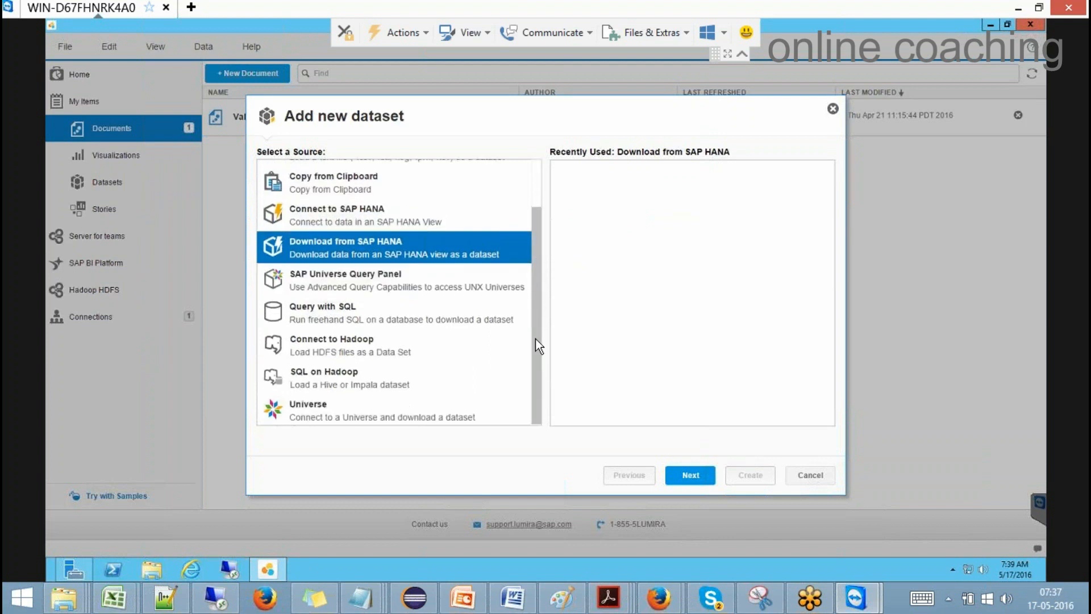
click(375, 317)
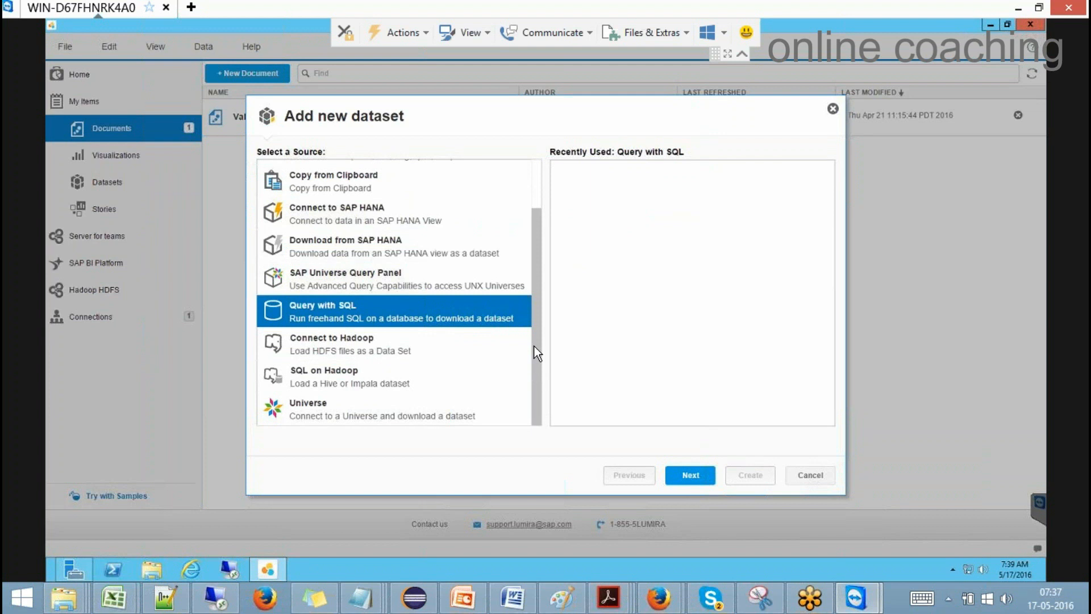
drag(534, 346, 538, 217)
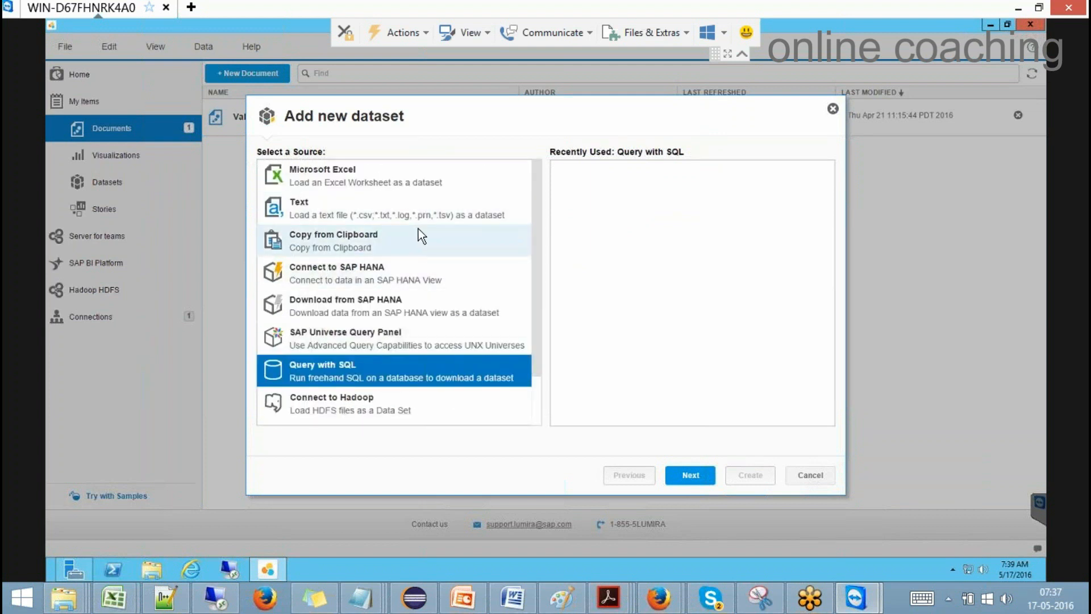
drag(537, 181, 553, 322)
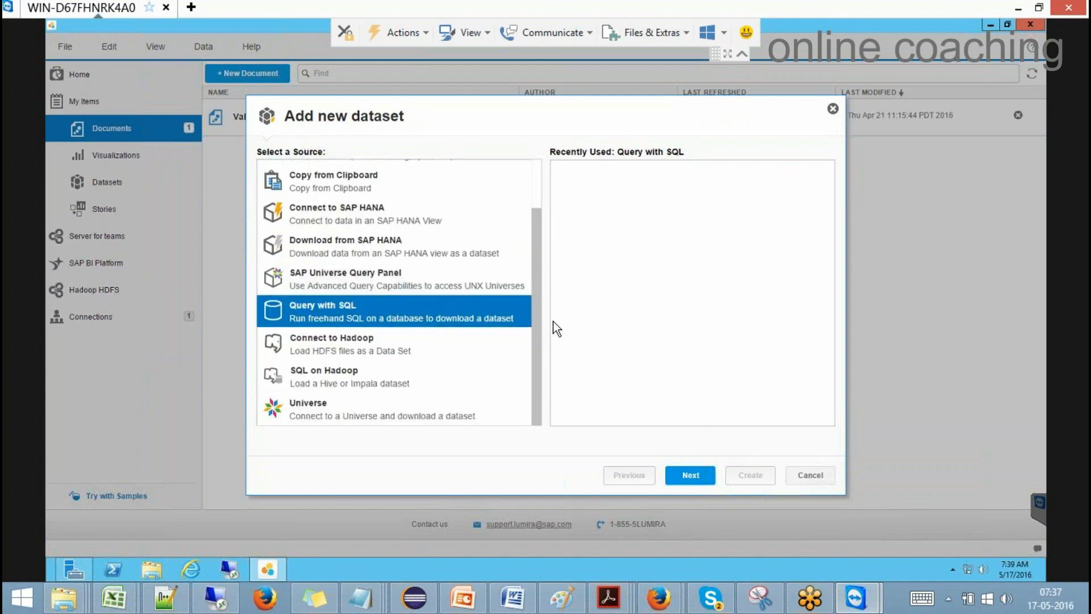
click(815, 481)
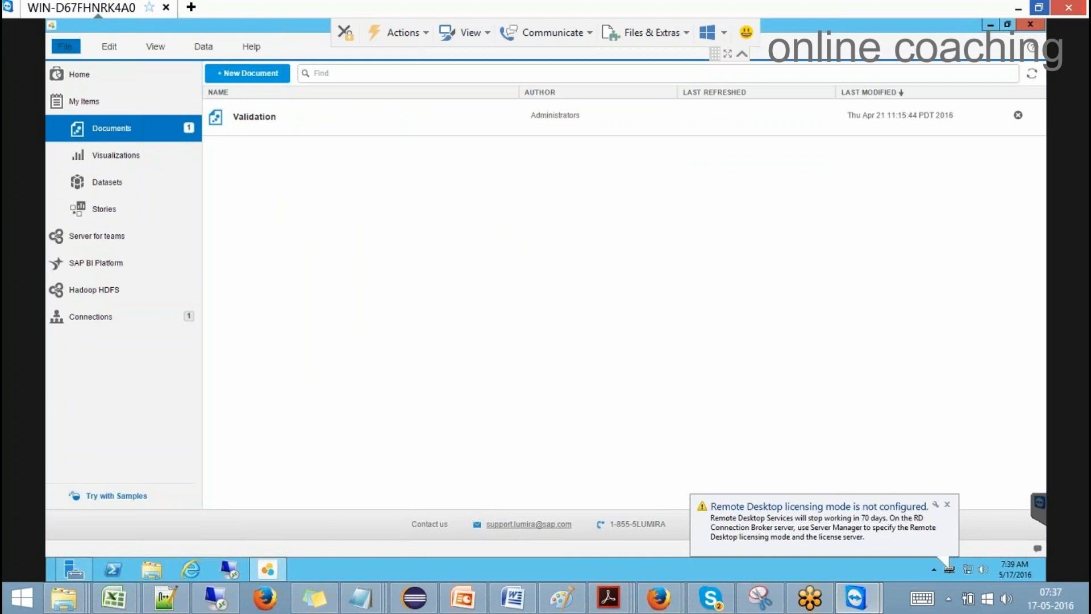
Step: End the TeamViewer server session, close its window, and switch to the other remote desktop
click(167, 7)
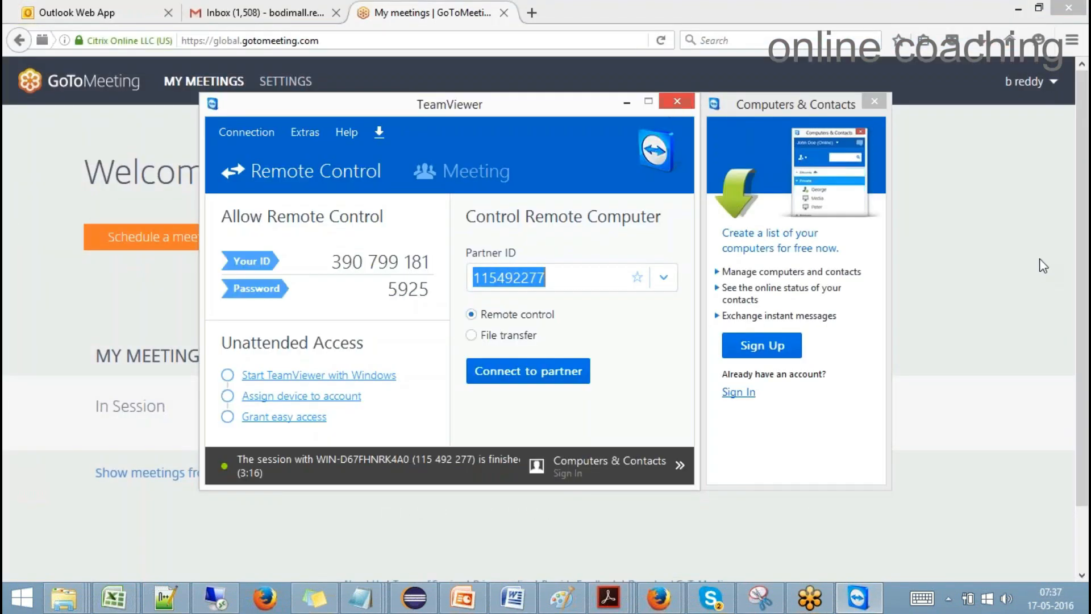
click(677, 102)
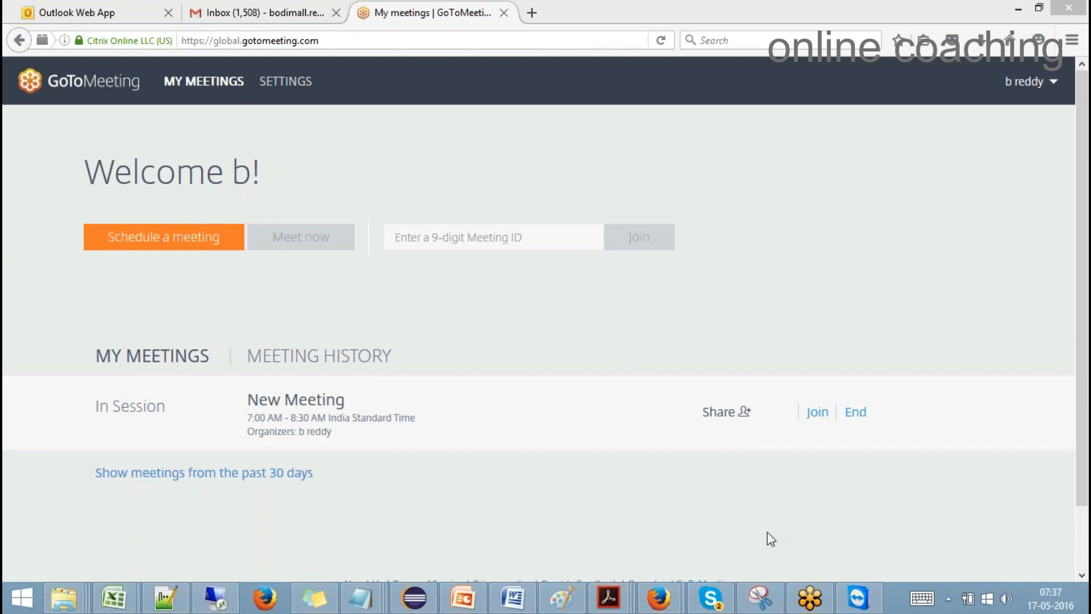
click(213, 599)
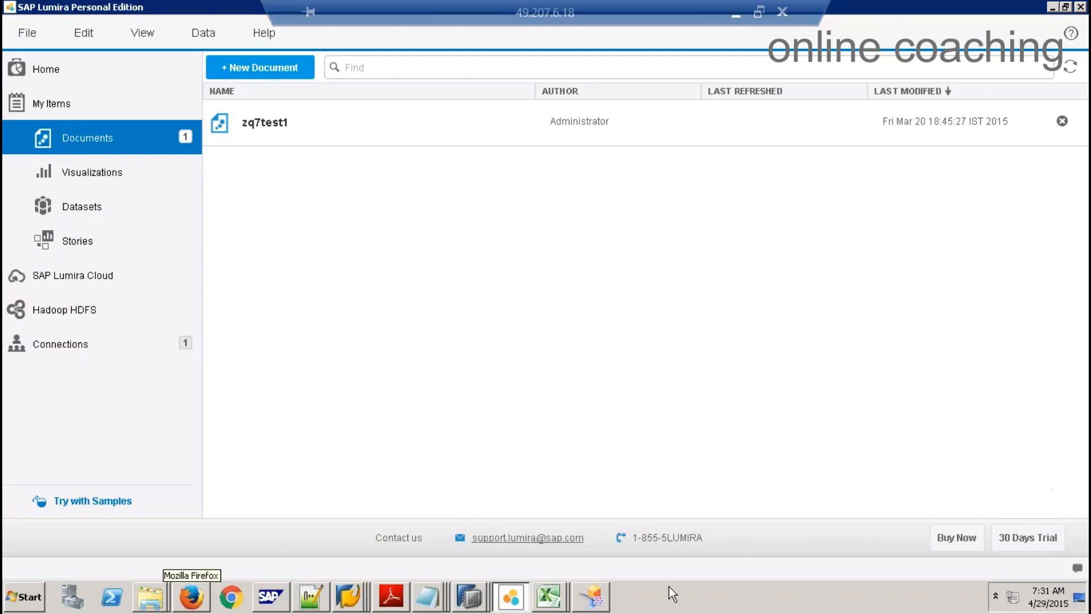
Step: Minimize Design Studio and bring up the Excel Book1 notes sheet
click(591, 600)
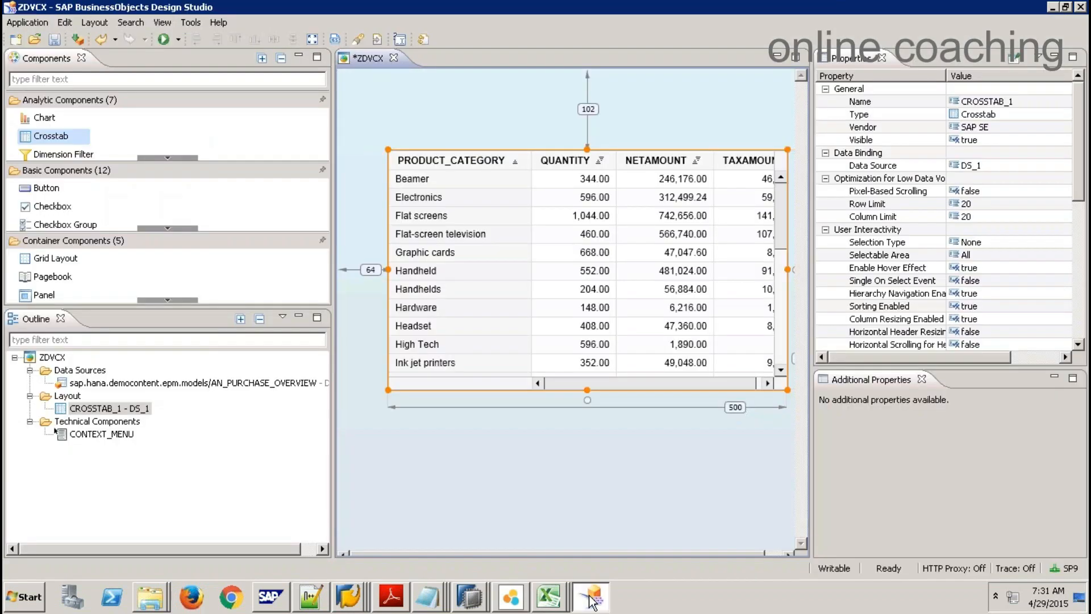
click(591, 599)
click(549, 596)
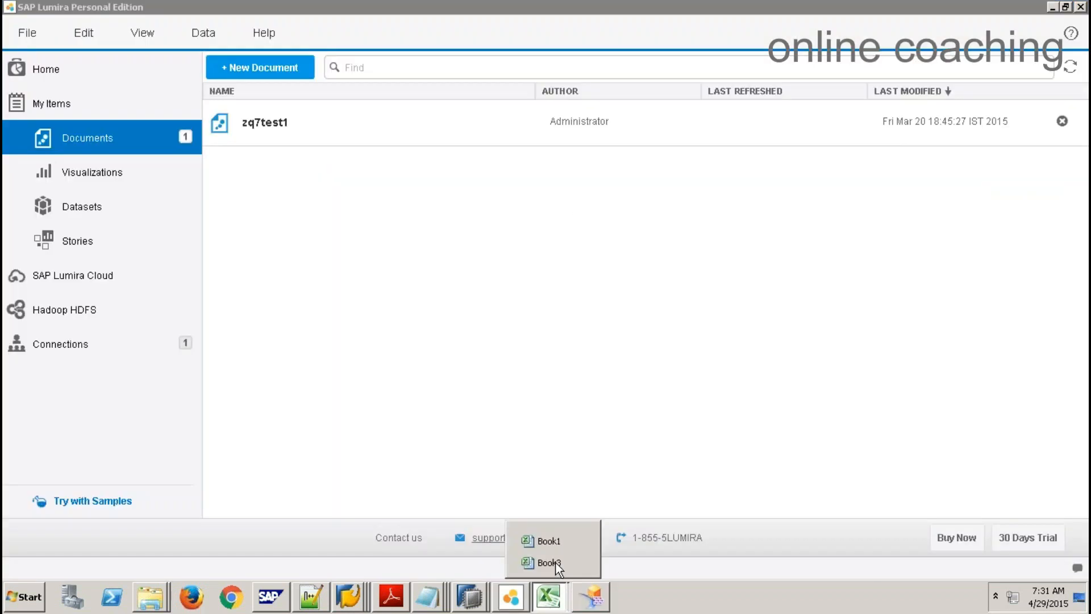
click(556, 562)
click(548, 541)
Step: Select the Web Intelligence and Analytical Tools labels in row 16, then pick cell E19
drag(241, 397, 322, 389)
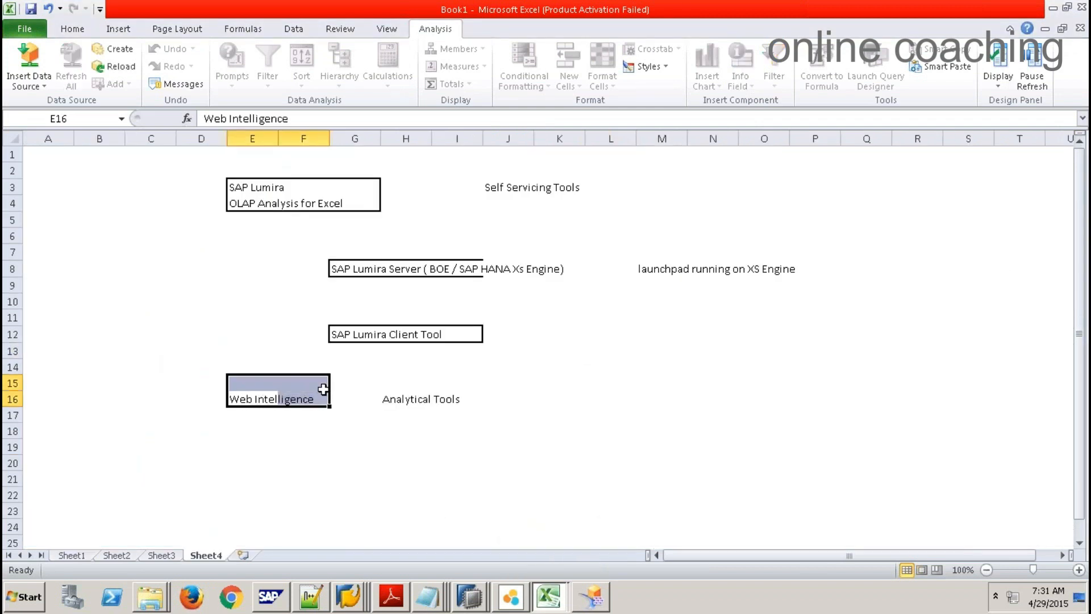
click(243, 434)
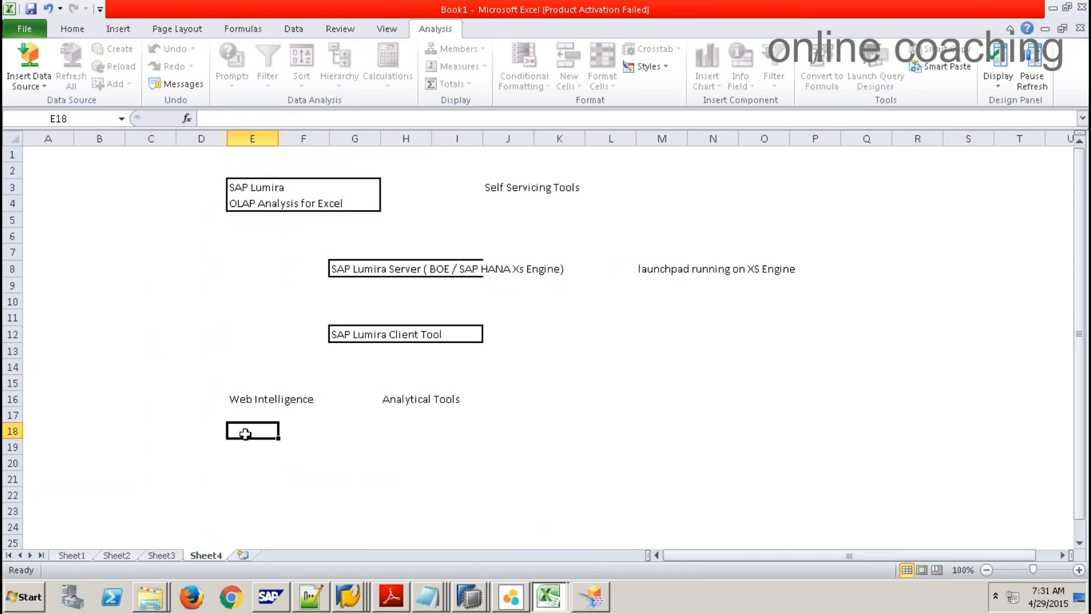
drag(387, 406, 476, 401)
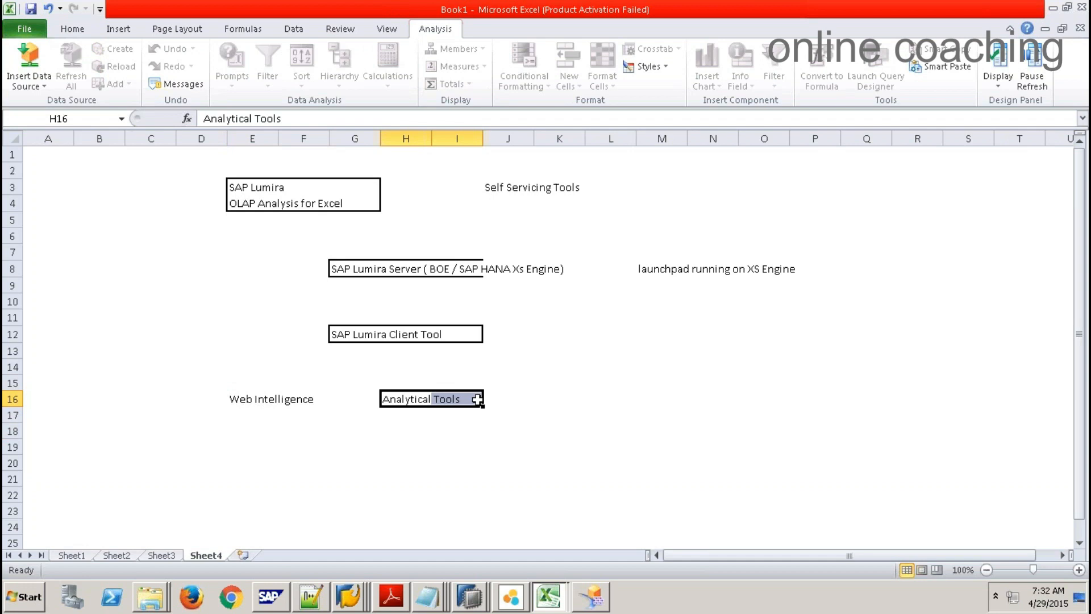
click(411, 413)
drag(416, 398, 505, 398)
click(239, 400)
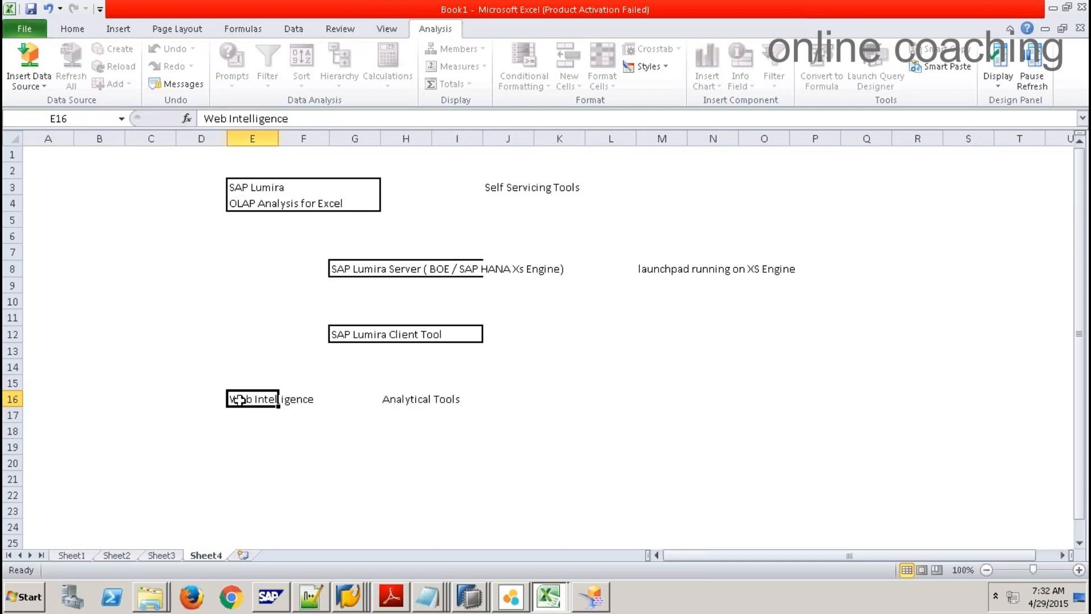
click(246, 461)
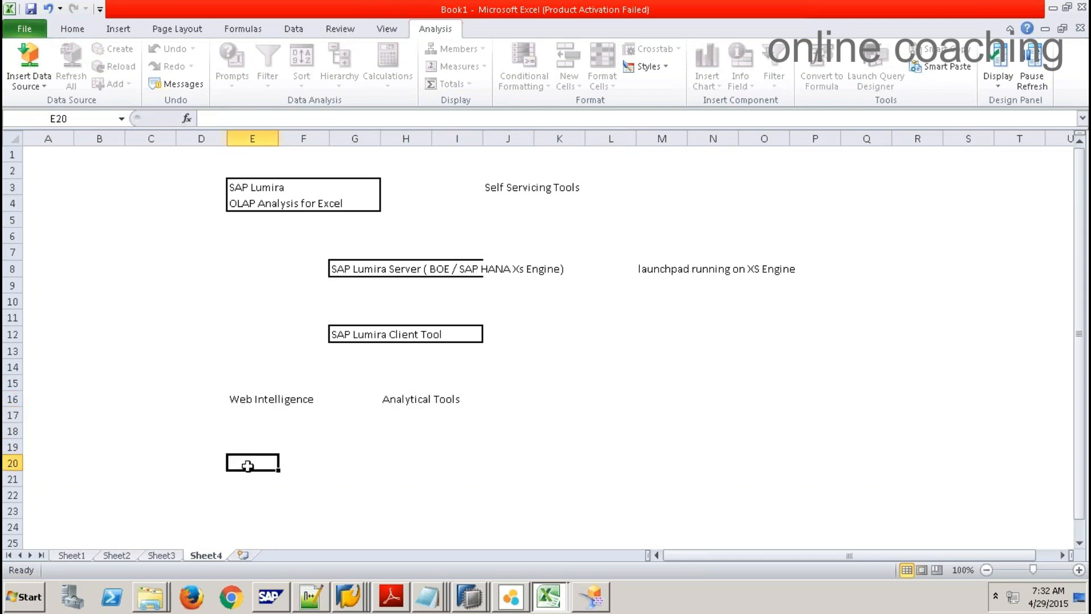
drag(238, 399, 305, 396)
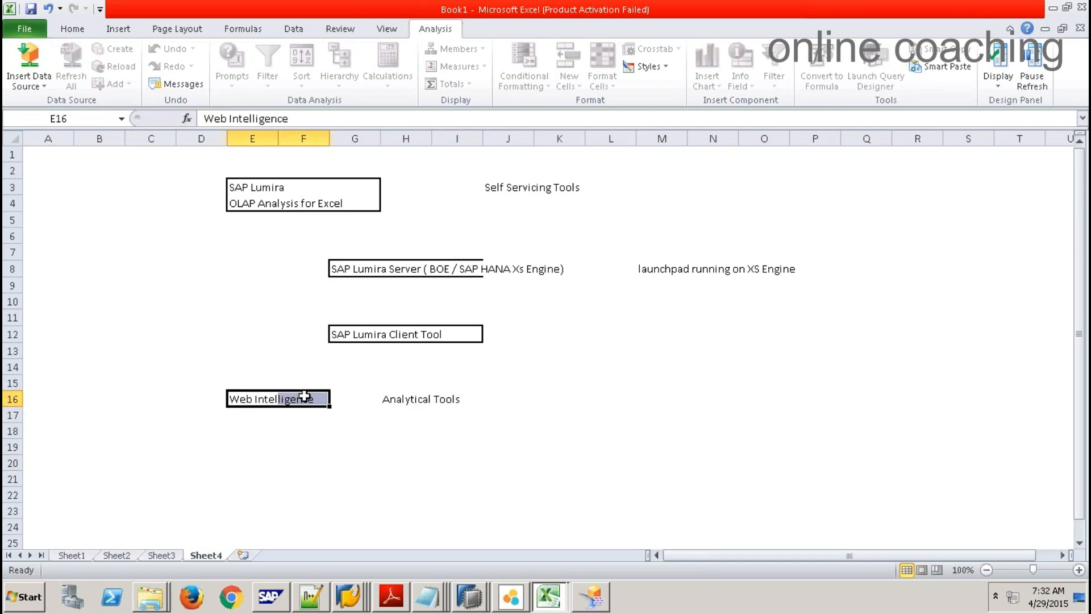
click(253, 452)
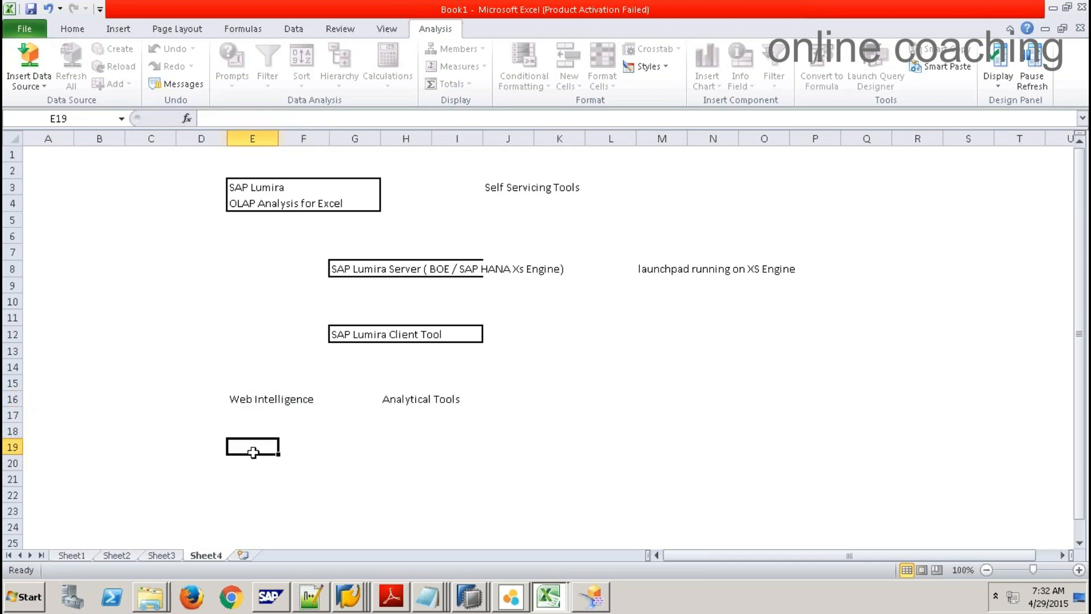
Step: Enter IDT (Universe) in E19 and Webi Report in H19
text(IDT)
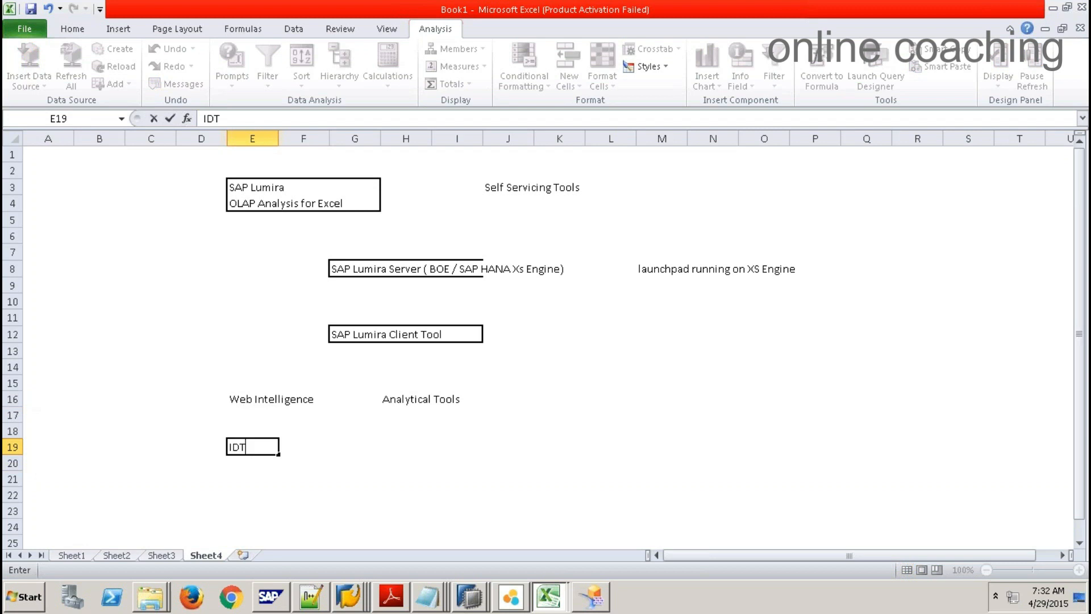
text( (Universe))
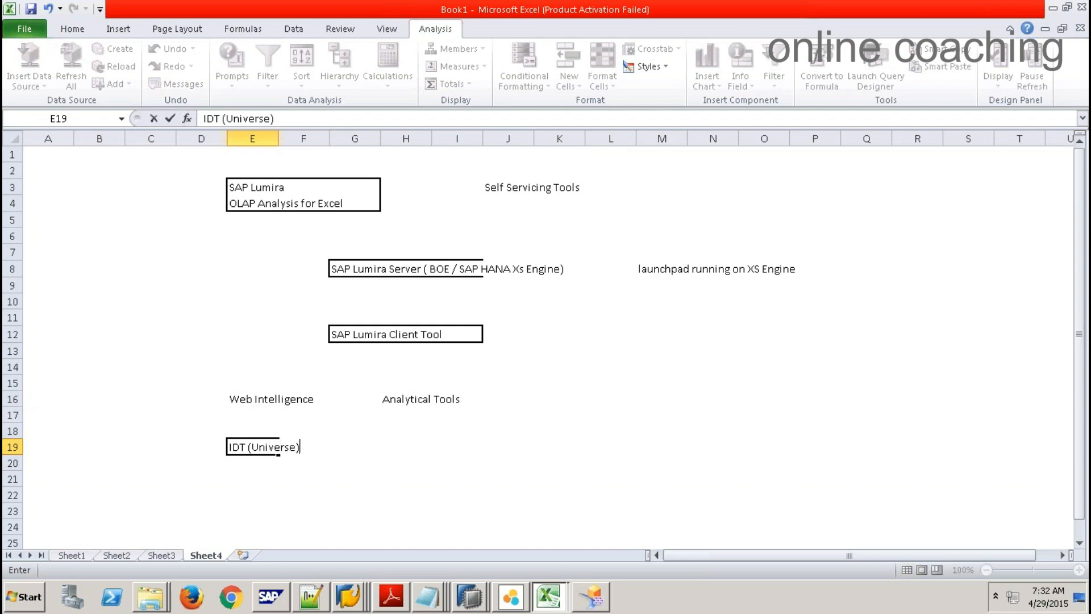
key(Tab)
key(Tab)
key(Tab)
text(-)
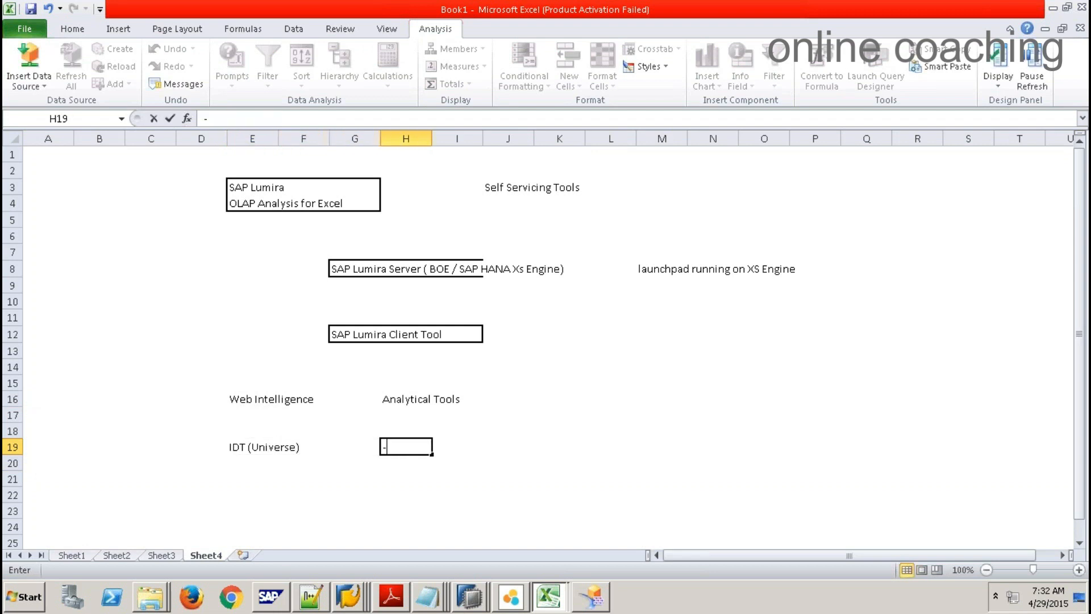
text(-  We)
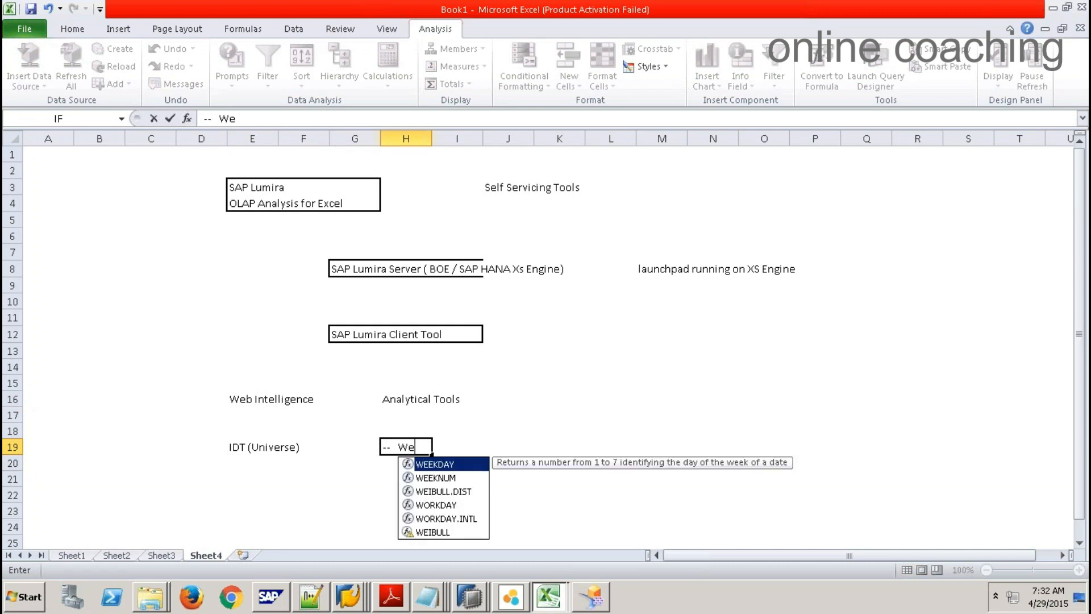
text(bi Report)
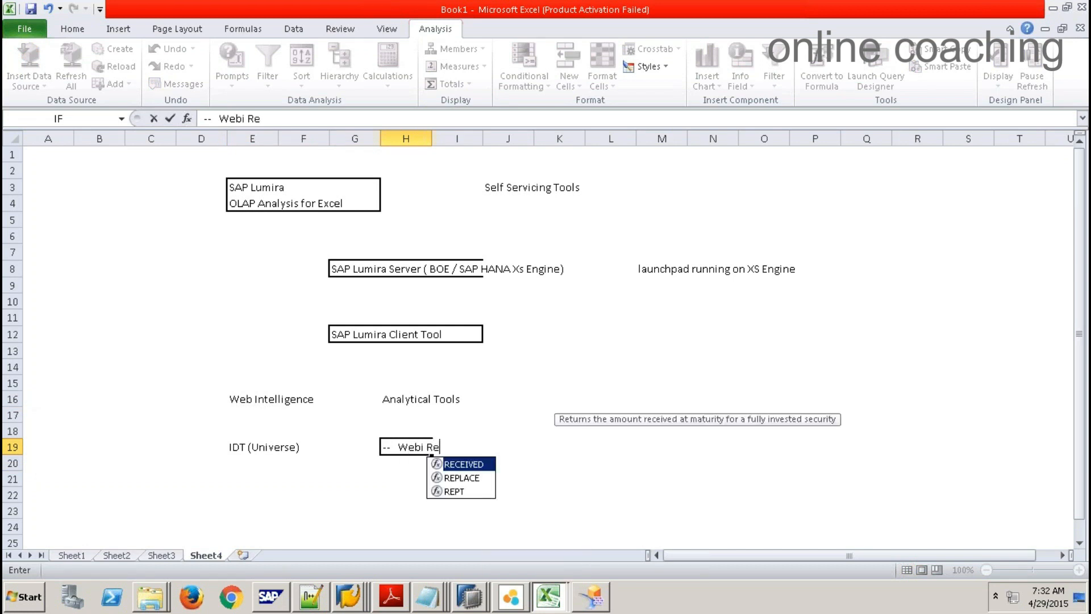
key(Return)
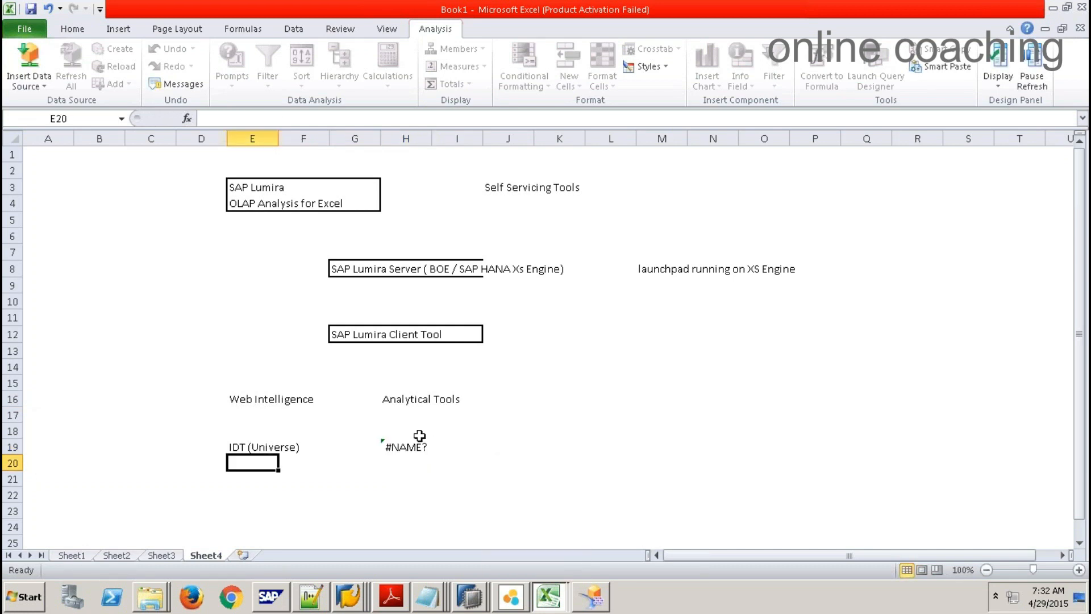
Step: Fix the #NAME? error in H19 by removing the leading =- so it reads Webi Report
click(417, 446)
click(211, 117)
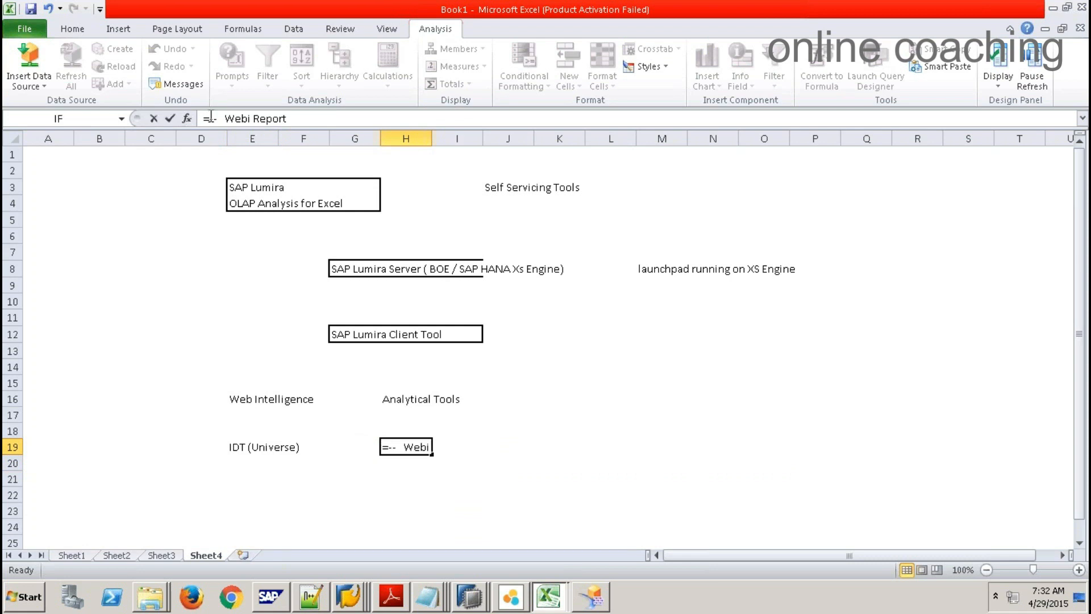
key(BackSpace)
key(Return)
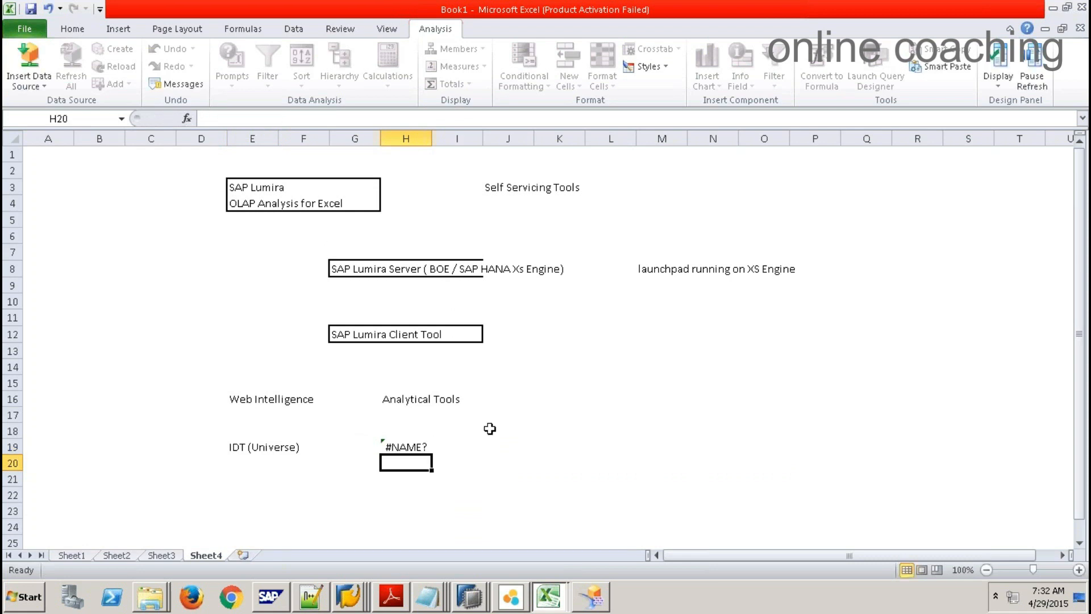
click(417, 446)
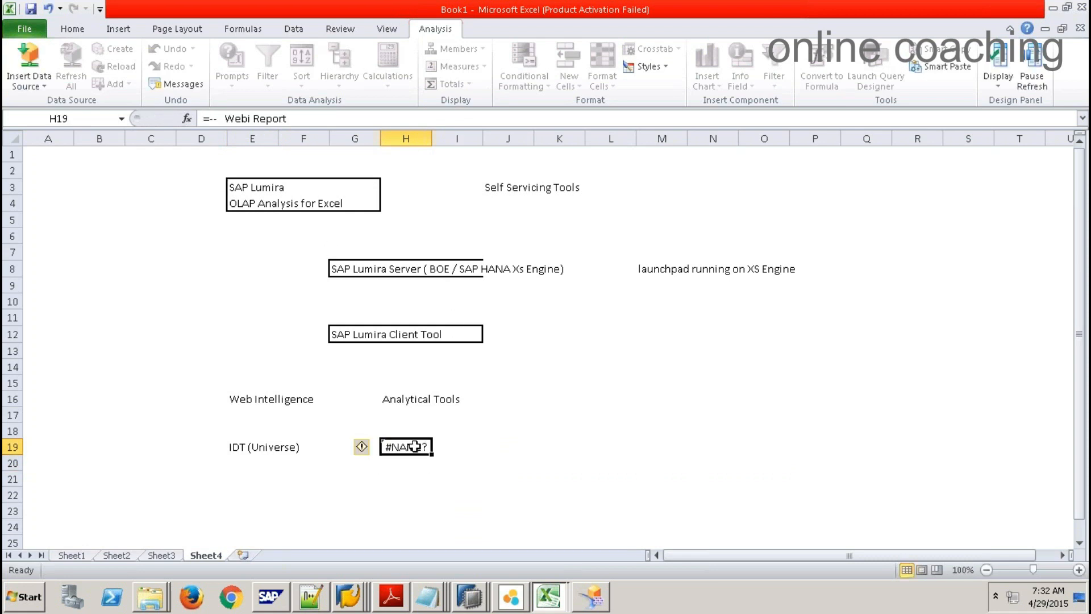
click(220, 118)
key(BackSpace)
key(BackSpace)
key(BackSpace)
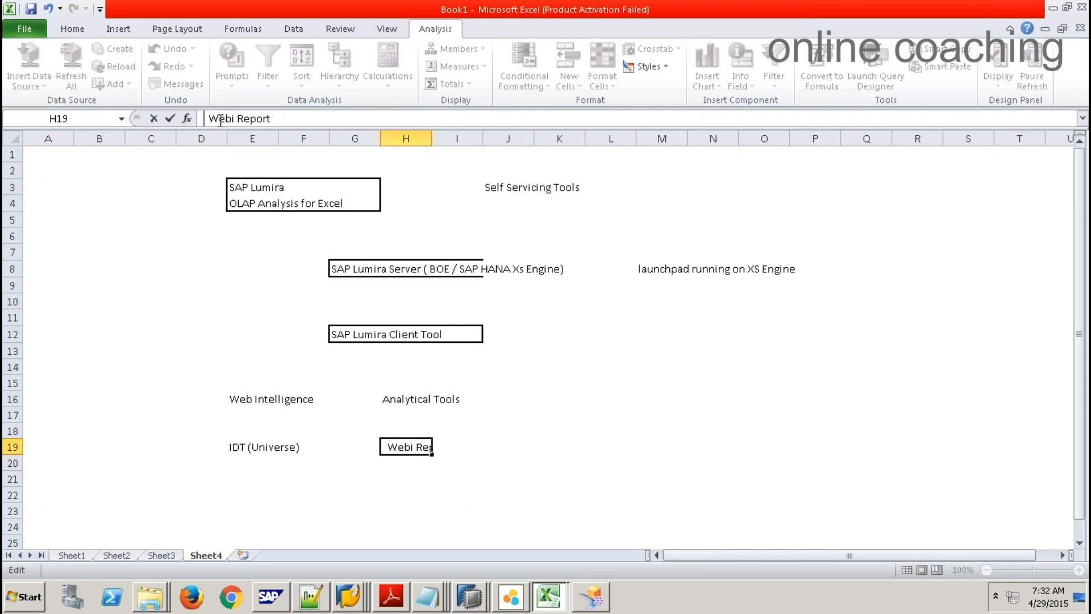
key(Return)
Step: Select the new IDT (Universe) and Webi Report entries in row 19
click(275, 477)
drag(253, 446, 304, 442)
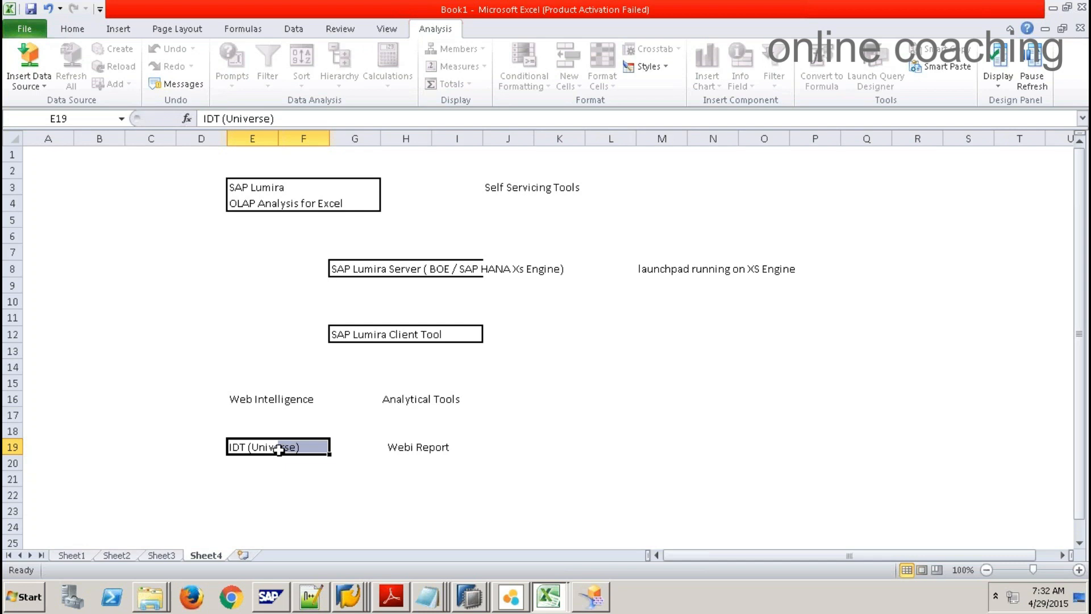
click(405, 450)
drag(463, 446, 400, 448)
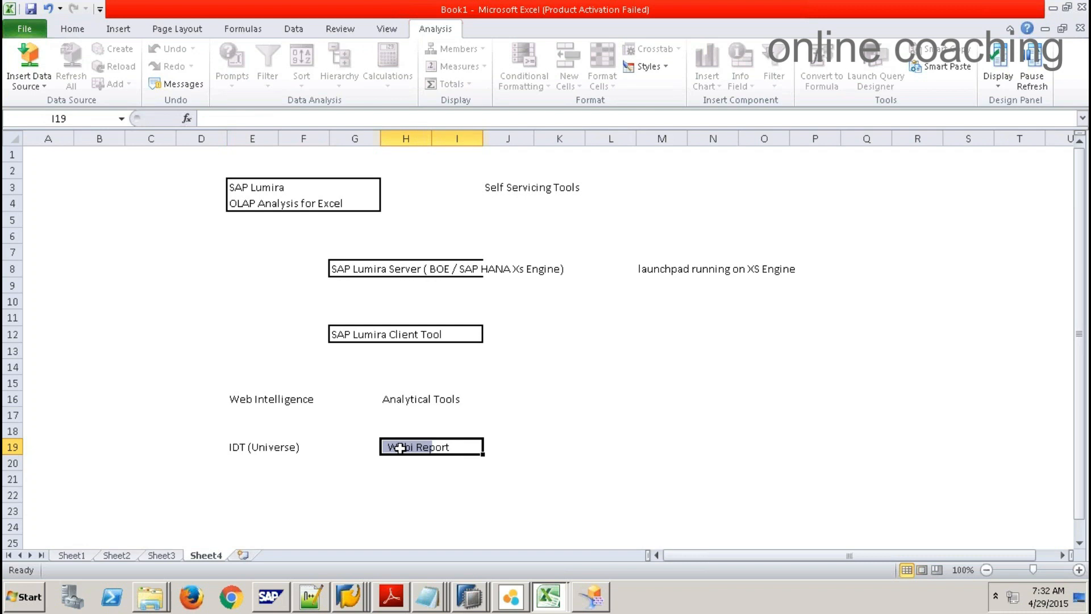
Step: Browse All Programs to the SAP Business Intelligence folder
click(20, 597)
click(62, 538)
click(85, 402)
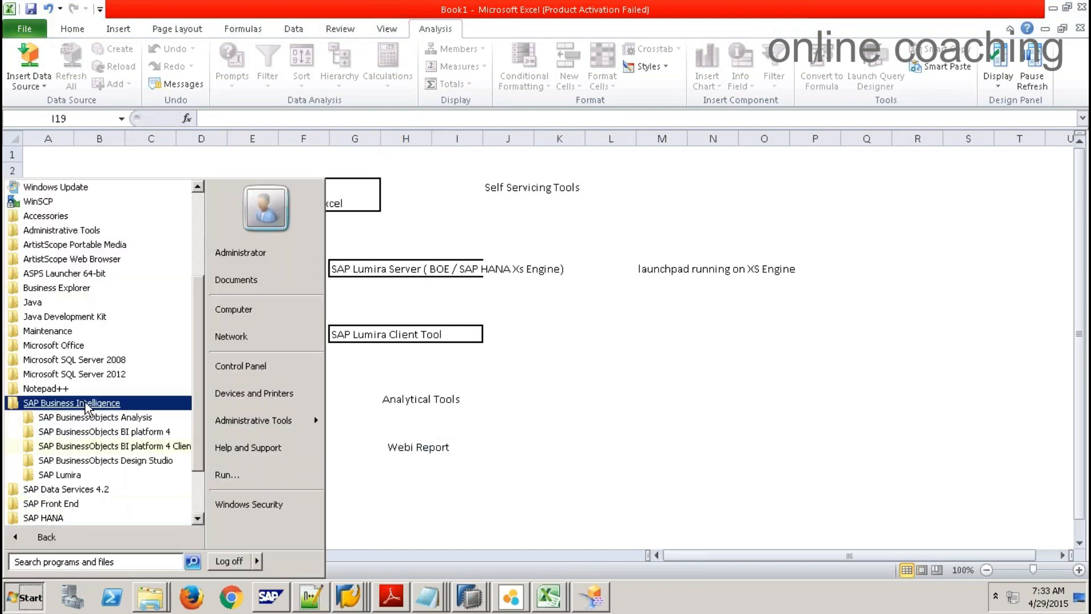
Step: Launch Information Design Tool from the SAP BusinessObjects BI platform 4 Client Tools
click(154, 446)
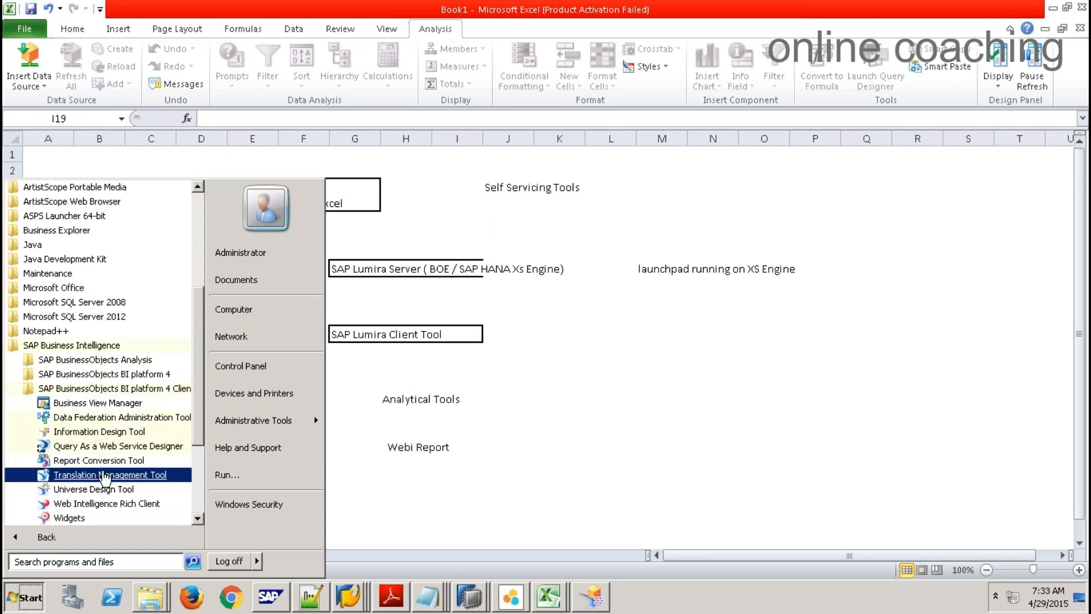
click(96, 433)
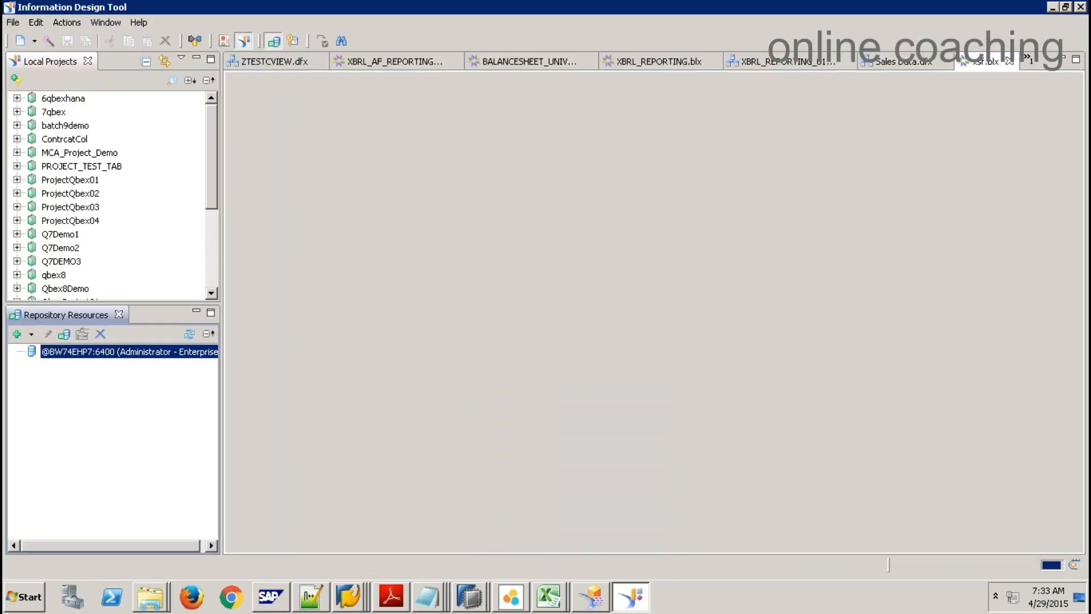
Step: Close all open editors in Information Design Tool
click(19, 39)
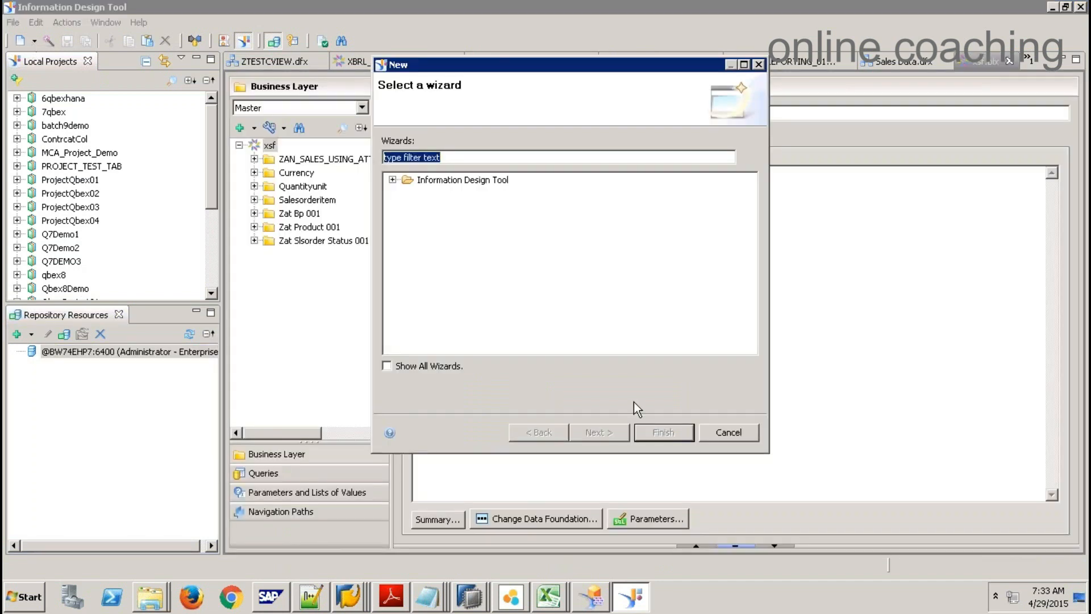
click(733, 435)
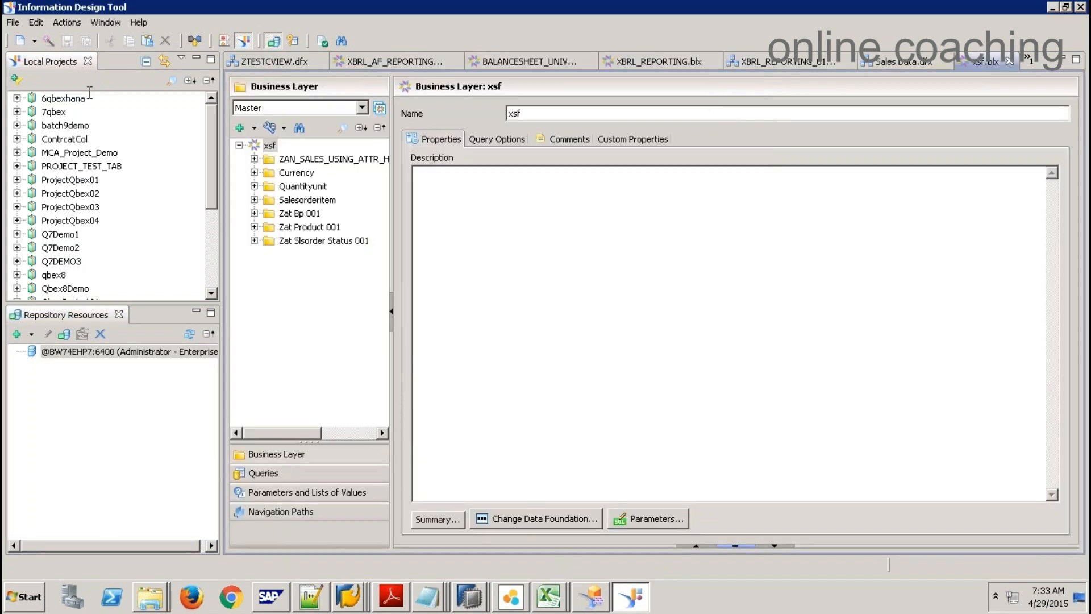
click(34, 42)
right_click(888, 62)
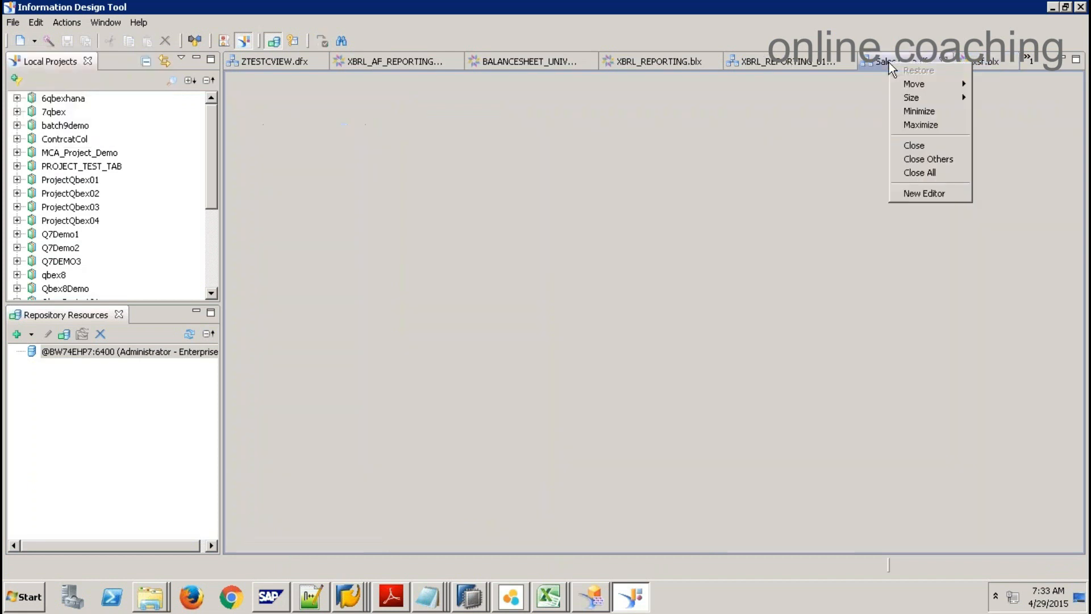
click(930, 173)
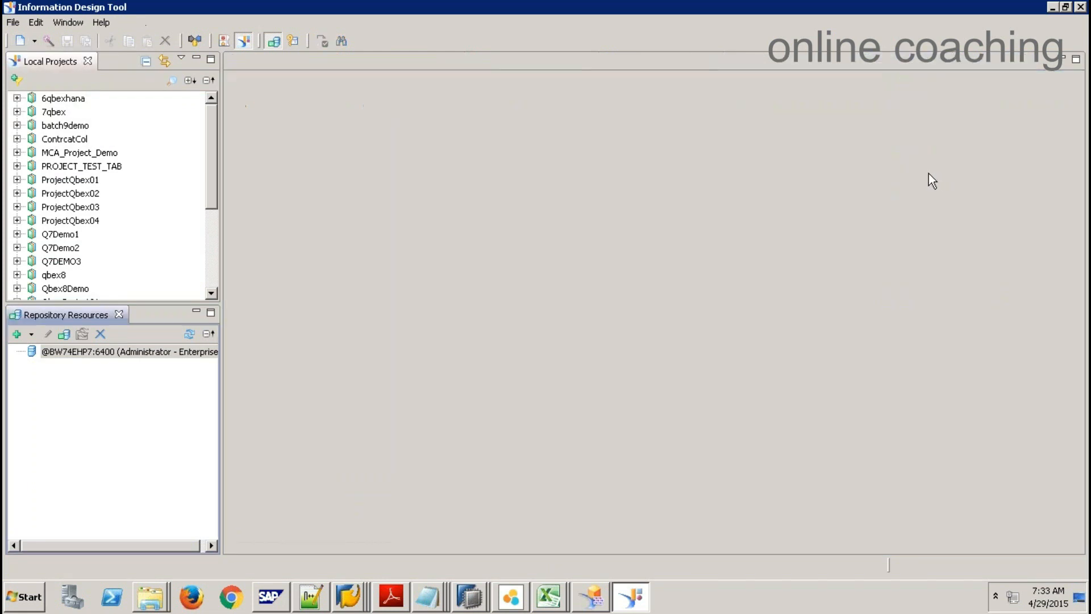
Step: Start a new local project named 9qbexpj
click(35, 40)
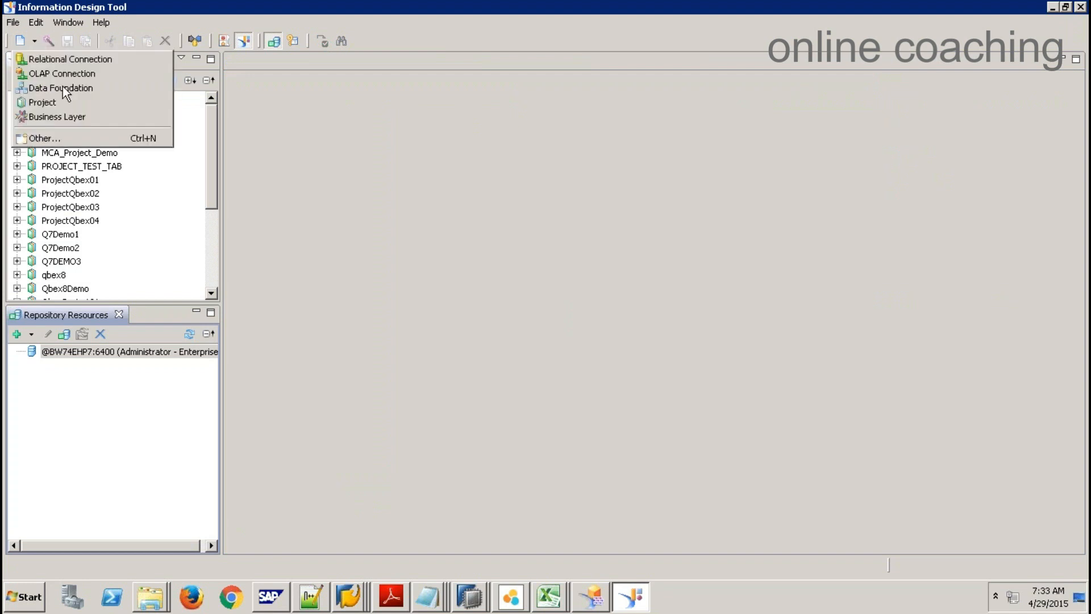
click(62, 105)
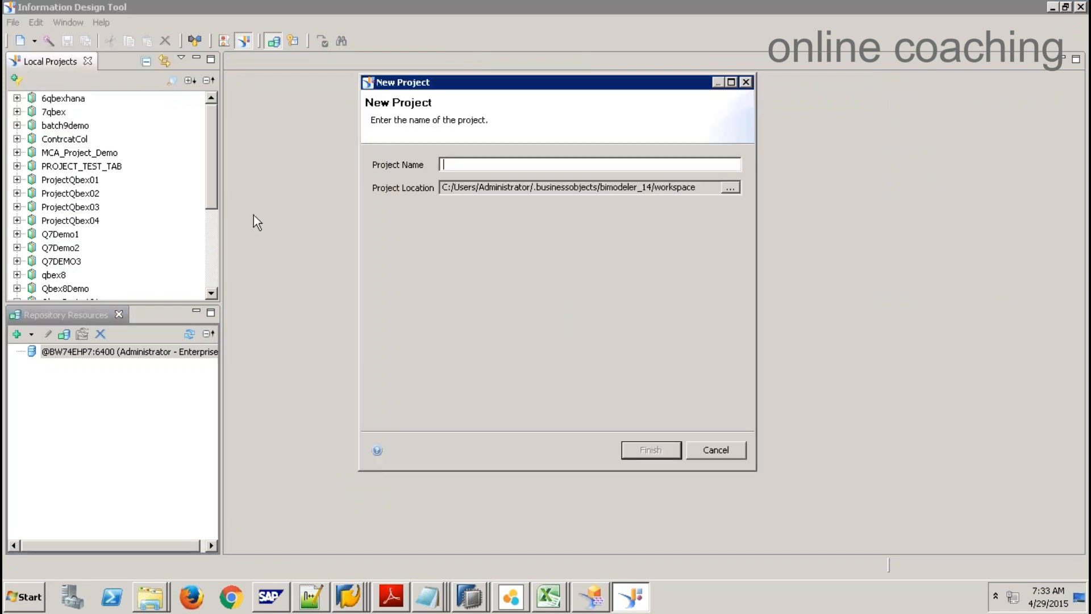
text(9qbexpj)
Step: Create the 9qbexpj project and begin a new relational connection named 9qrelconhana in it
click(633, 452)
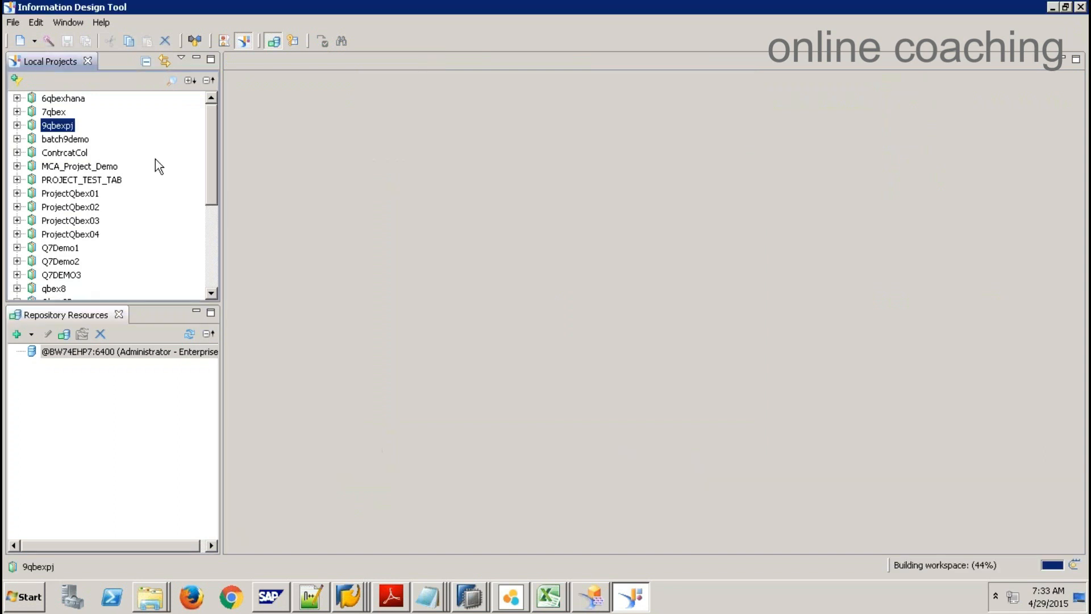
right_click(57, 125)
mouse_move(73, 132)
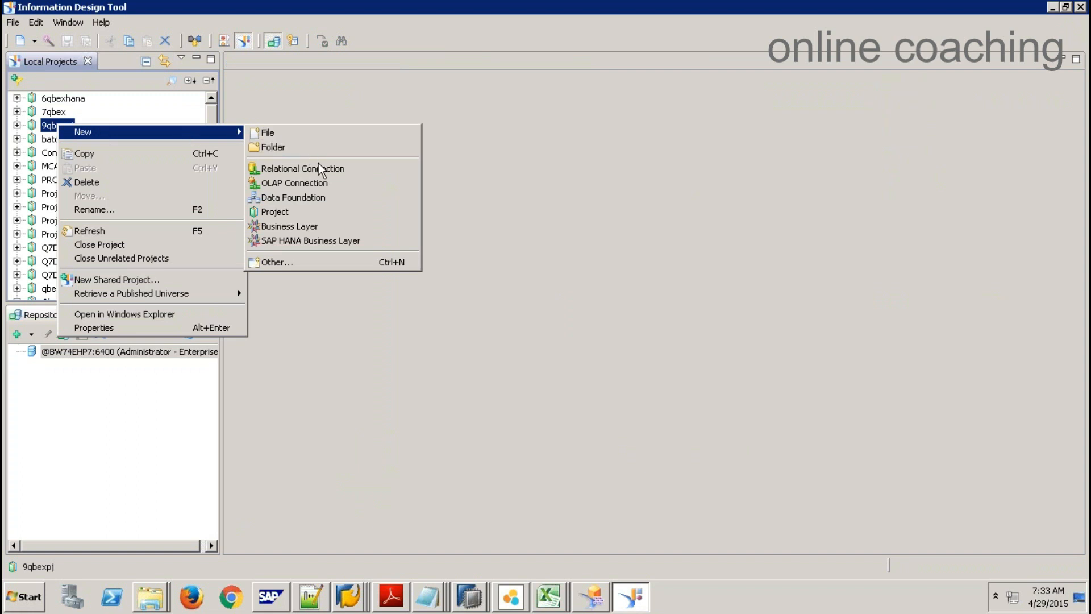
click(331, 169)
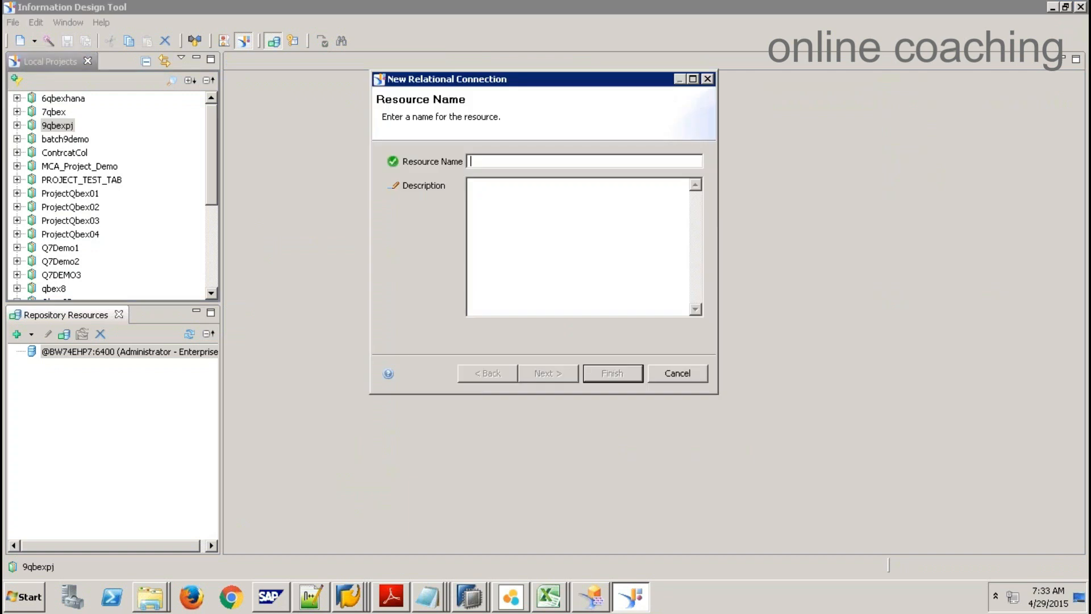
text(9)
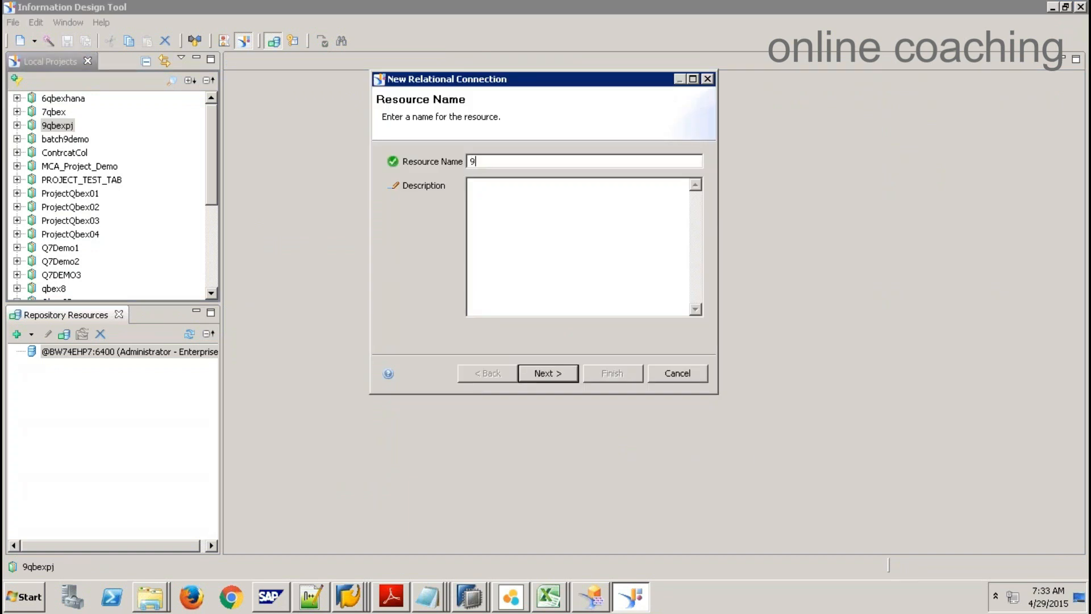
text(qrelconn)
key(Return)
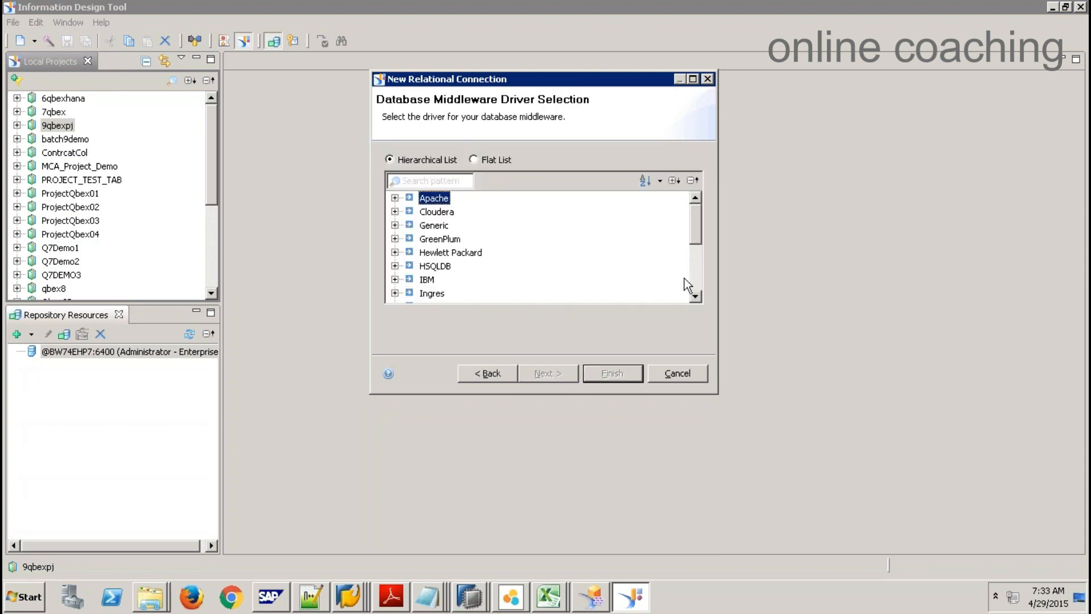
Step: Choose the SAP HANA database 1.0 JDBC driver for the connection
click(691, 272)
click(395, 293)
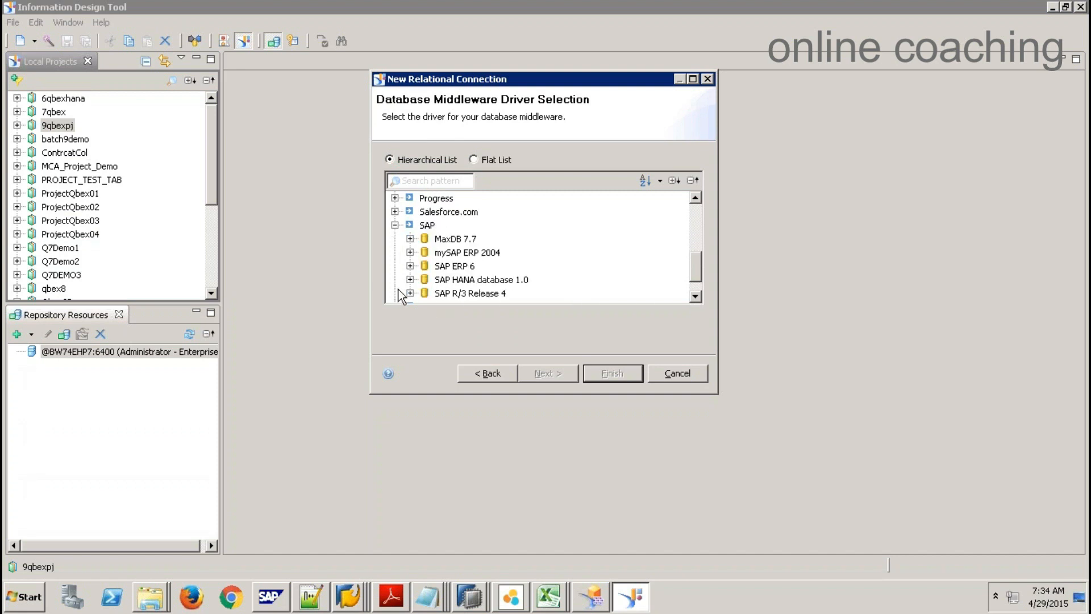
click(410, 279)
click(472, 280)
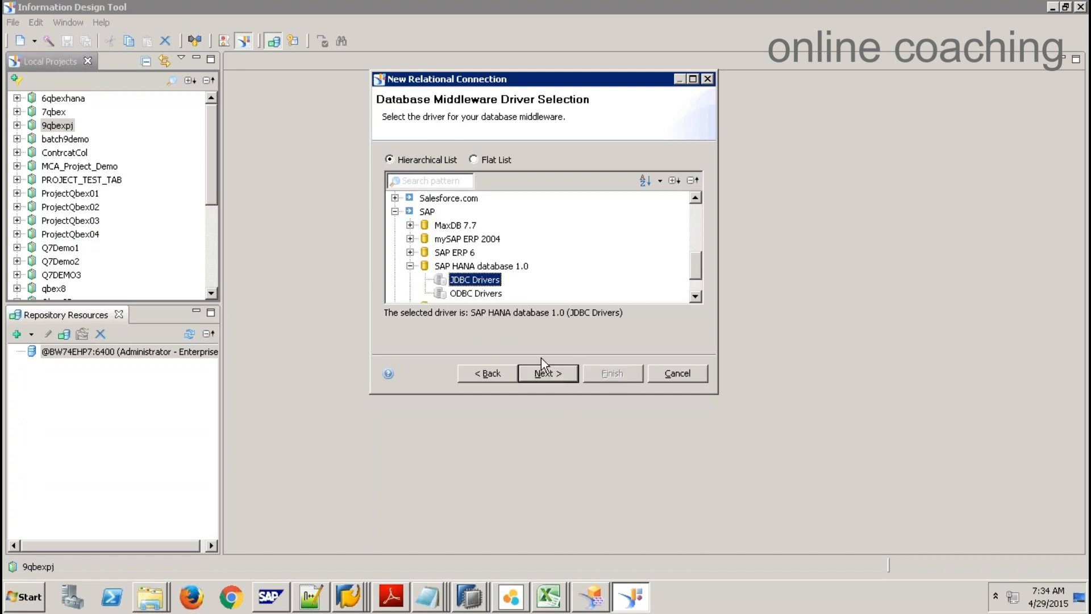
click(546, 373)
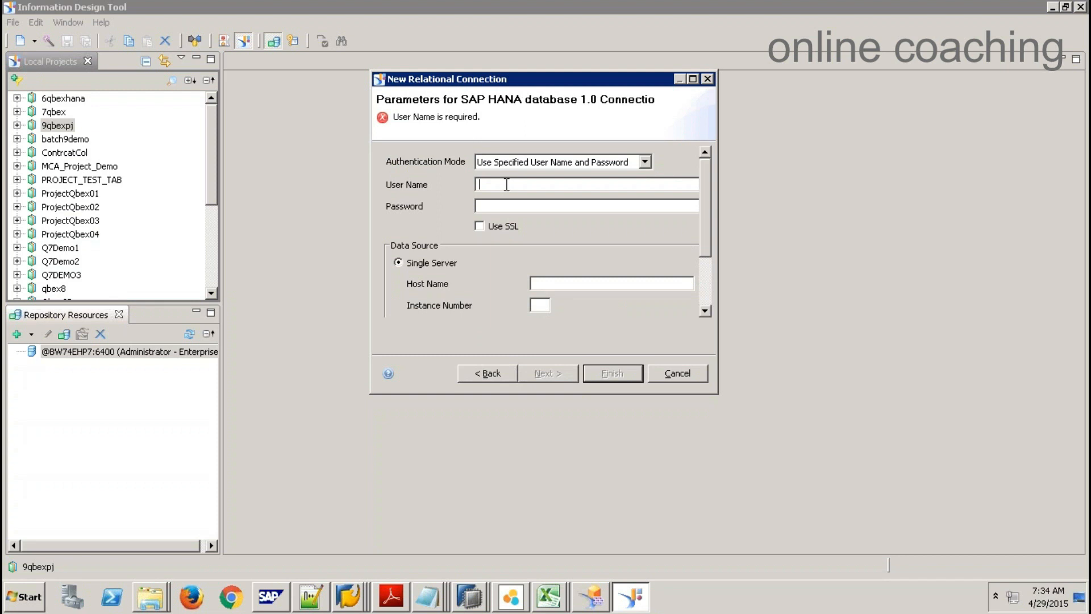
Step: Enter the login credentials, host sapqbex and instance 01, then finish the connection
key(Tab)
key(Tab)
key(Tab)
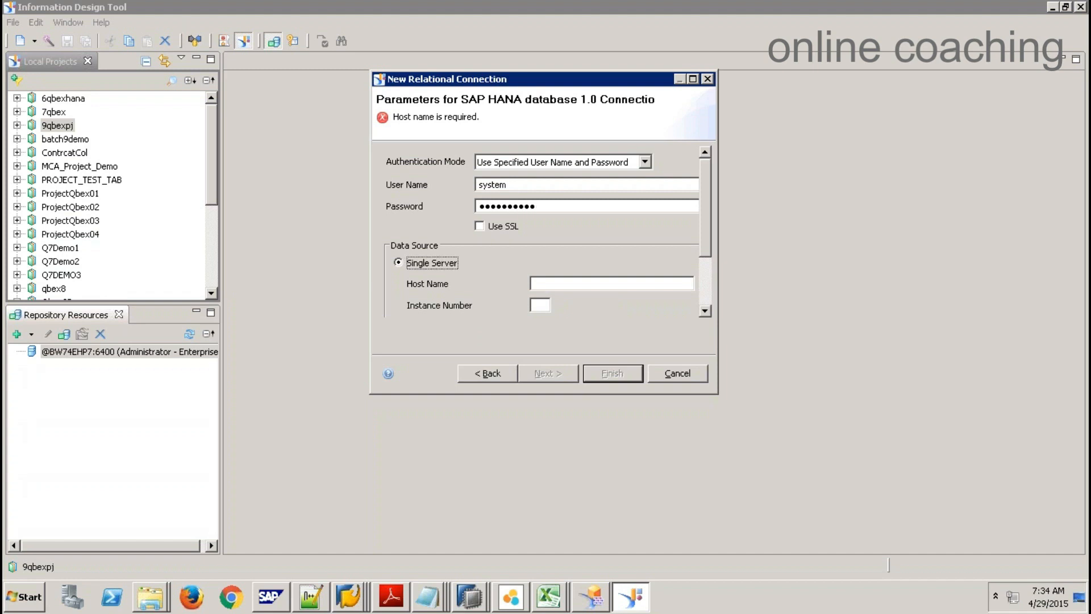
key(Tab)
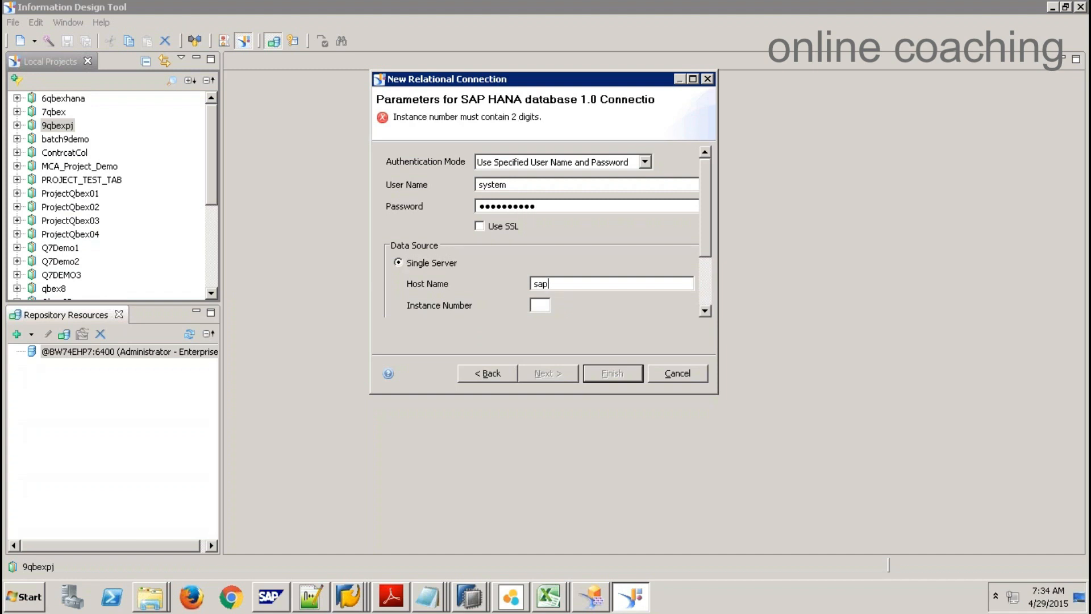
key(Tab)
click(561, 374)
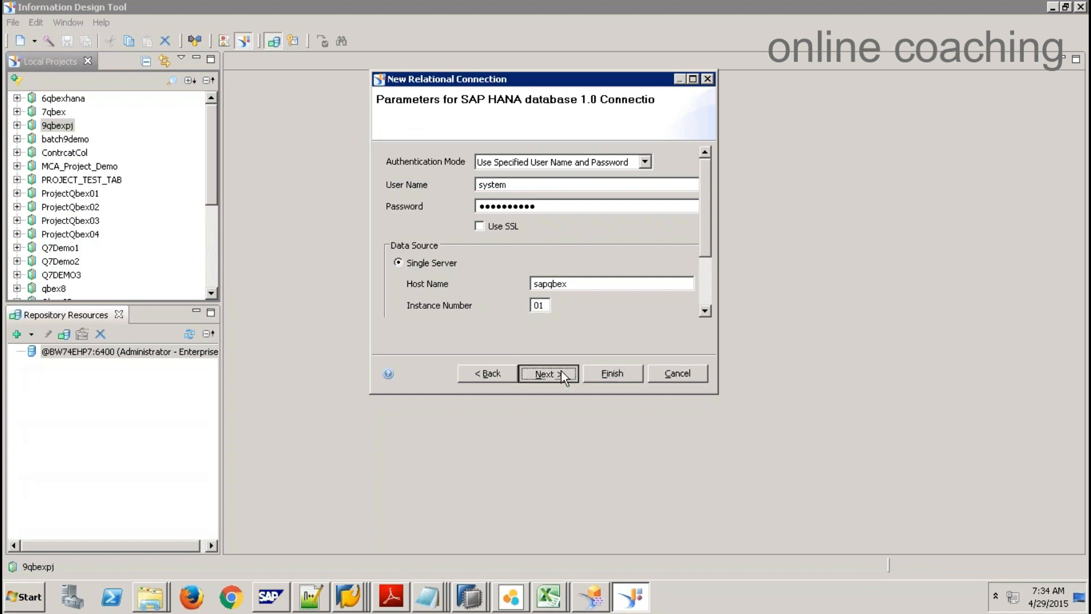
click(631, 377)
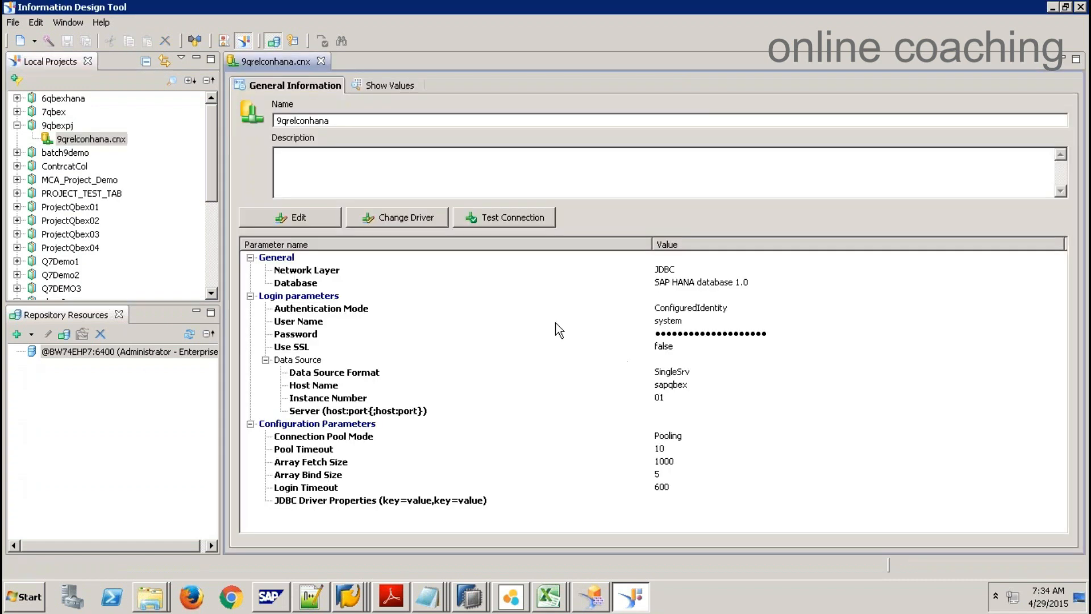
Step: Publish 9qrelconhana to the repository's Connections folder, keeping a local 9qrelconhana.cns shortcut
right_click(101, 140)
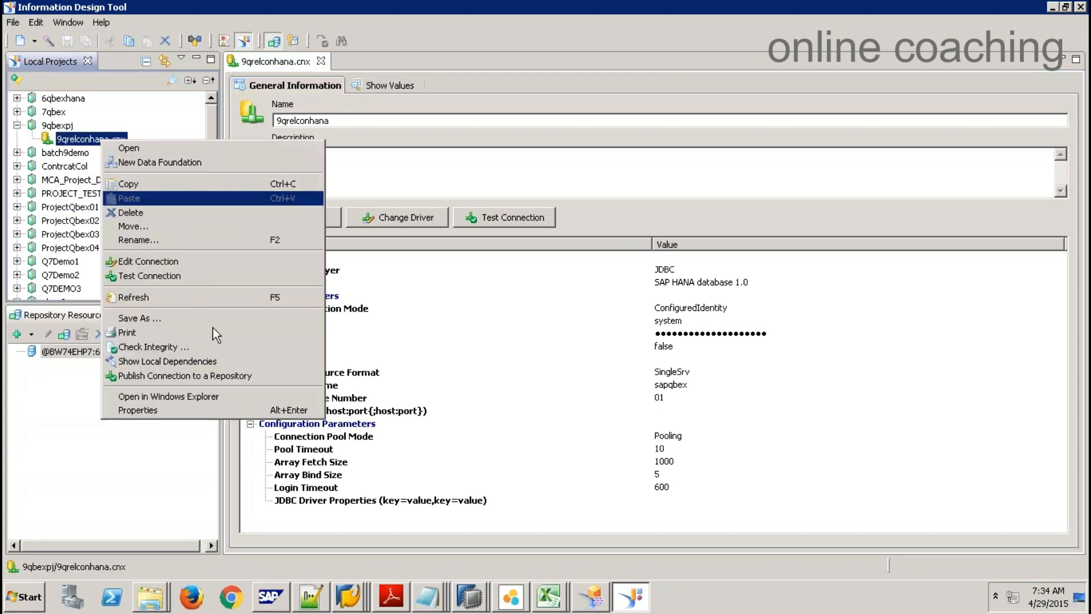
click(187, 376)
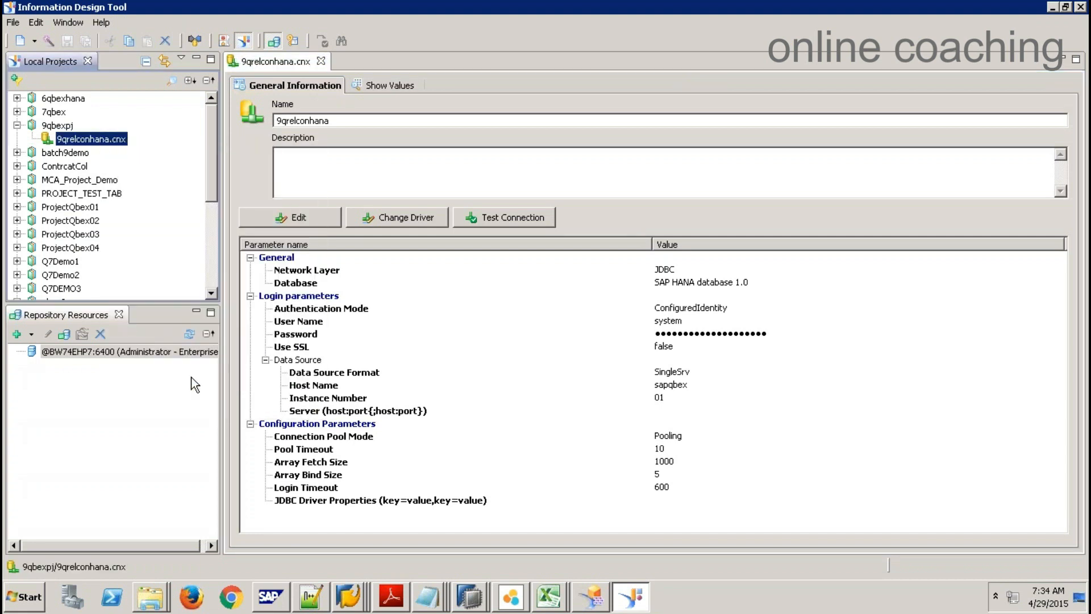
text(••••••••••)
key(Return)
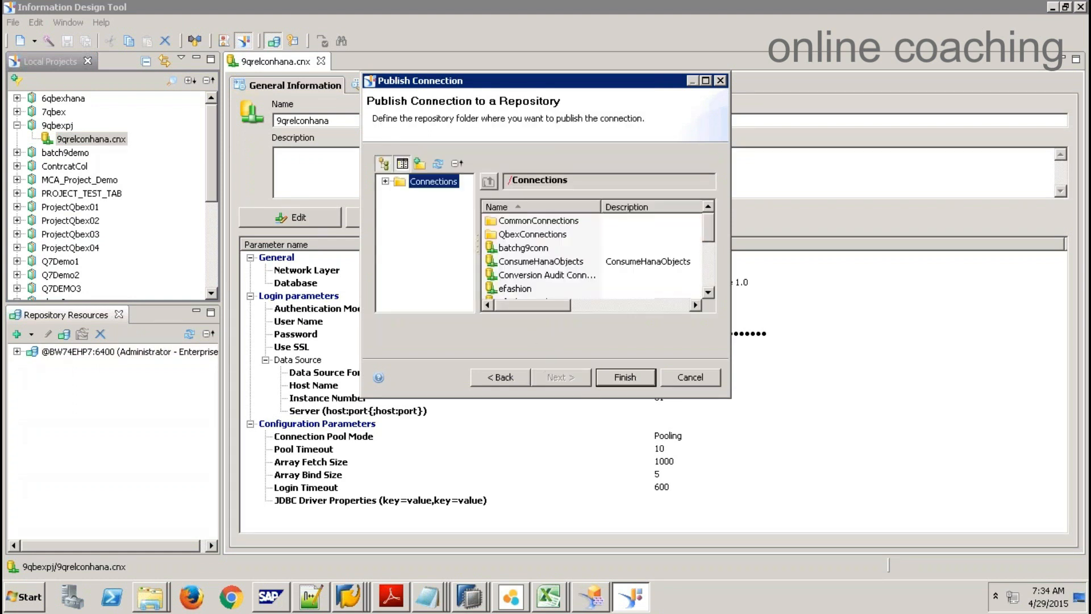
click(629, 380)
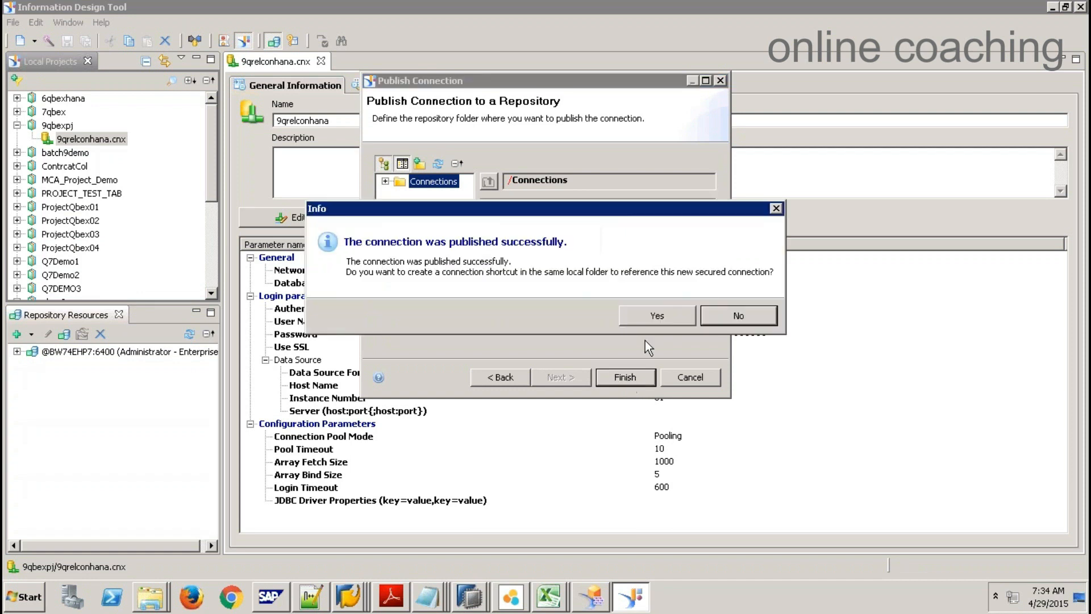
click(651, 317)
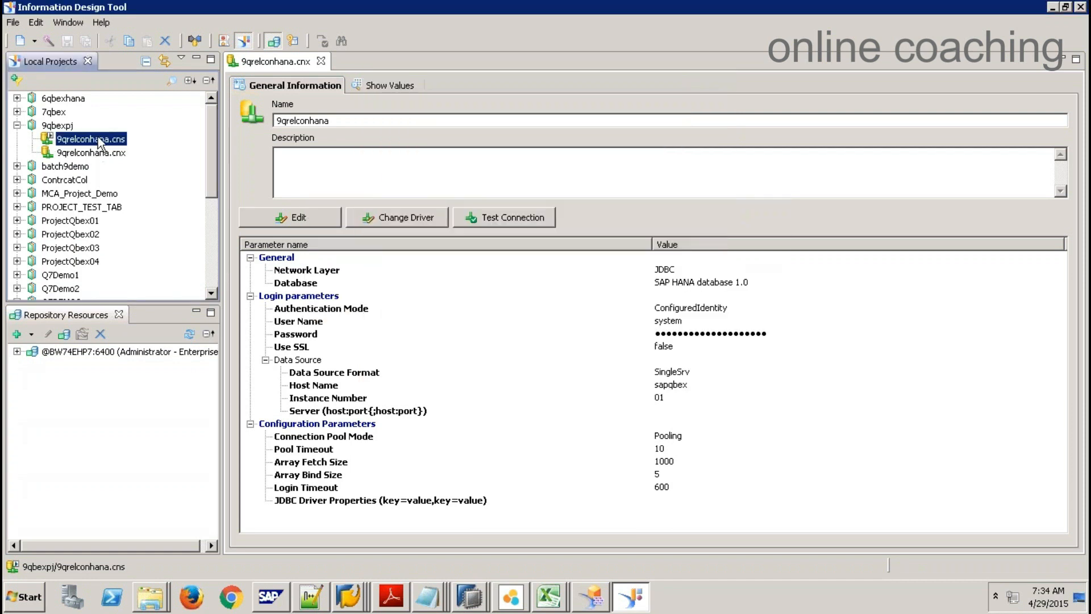
click(322, 62)
Step: Create the single-source data foundation 9qdf_001 on the 9qrelconhana.cns connection
click(56, 125)
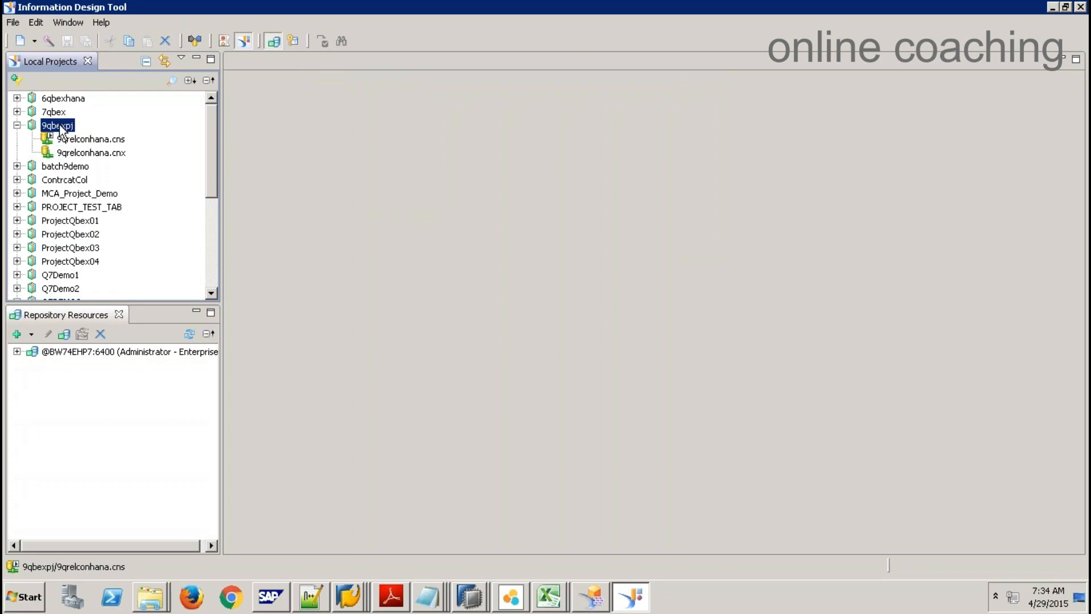
right_click(60, 128)
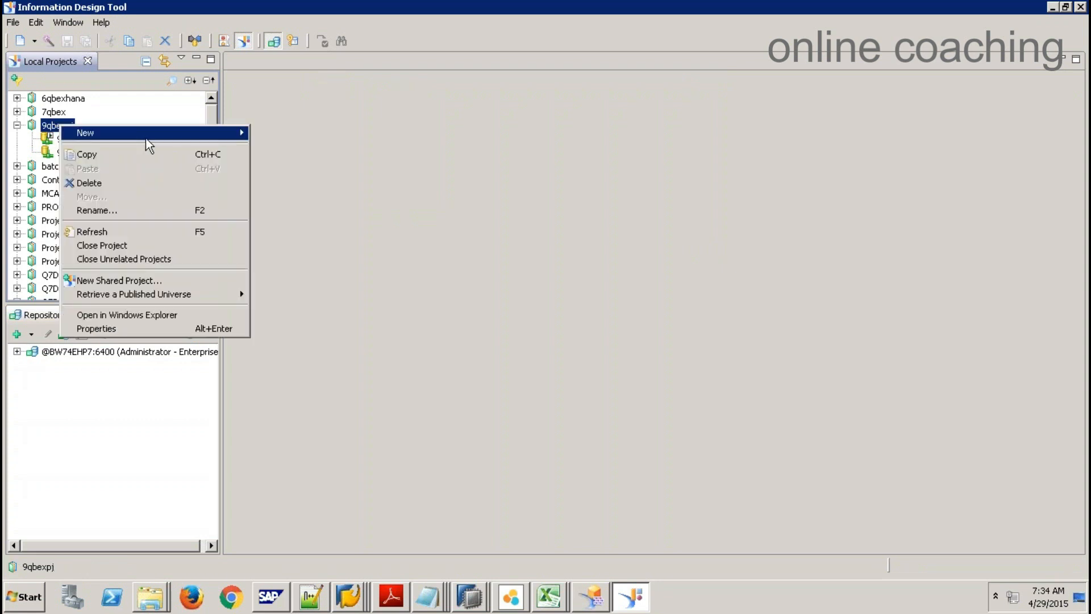
mouse_move(145, 138)
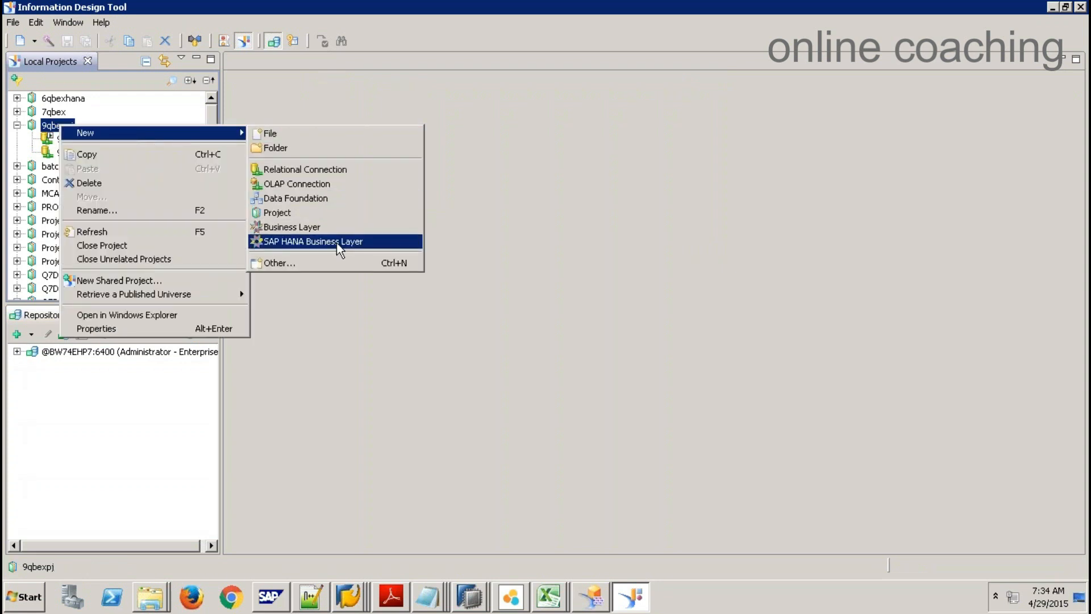
click(302, 196)
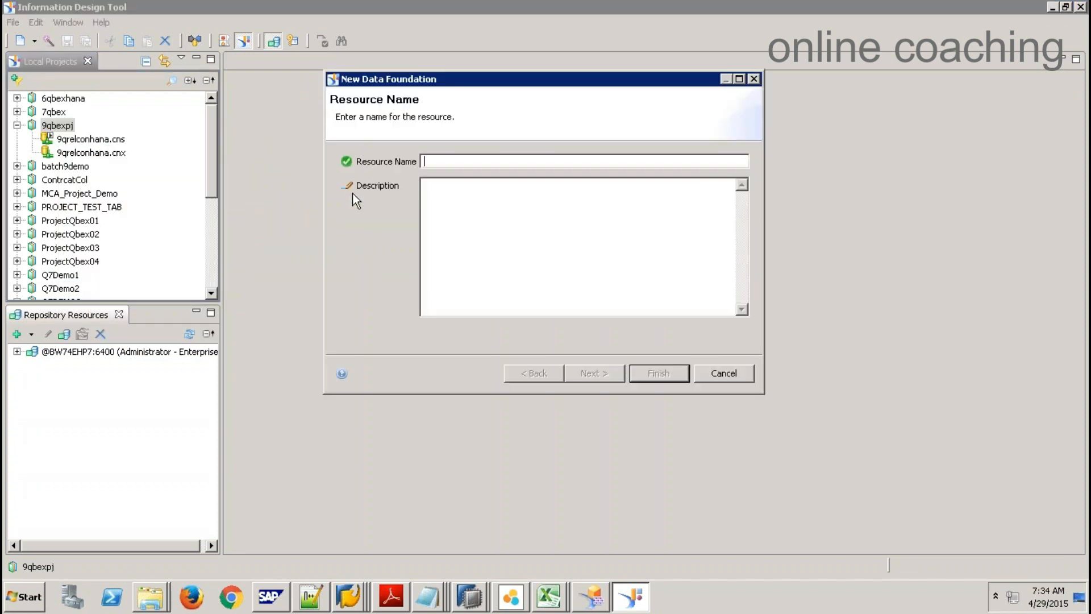
text(9qdf_001)
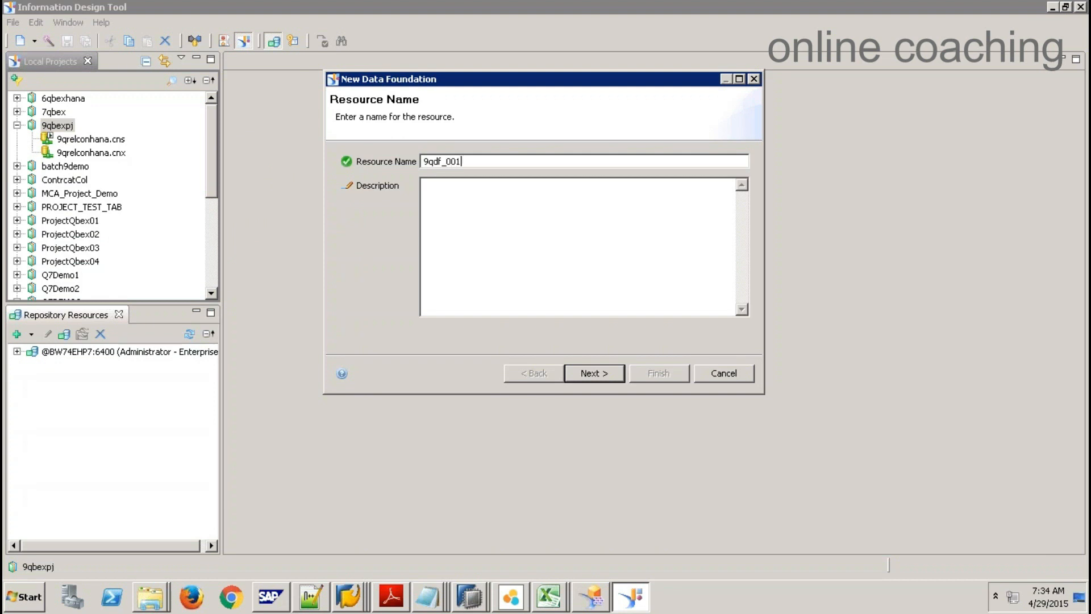
key(Return)
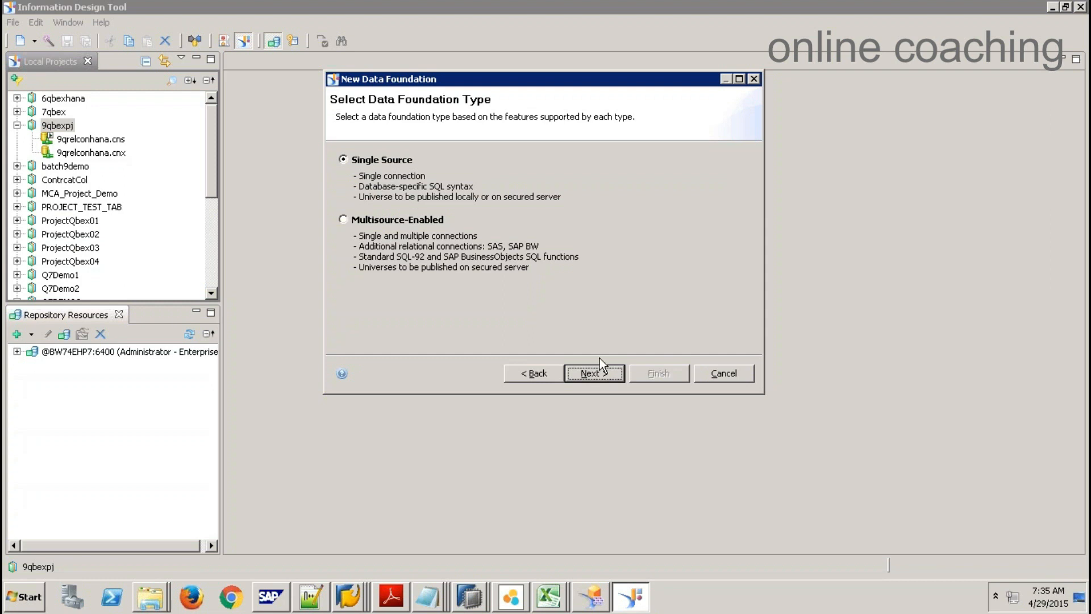
click(614, 378)
click(410, 189)
click(658, 373)
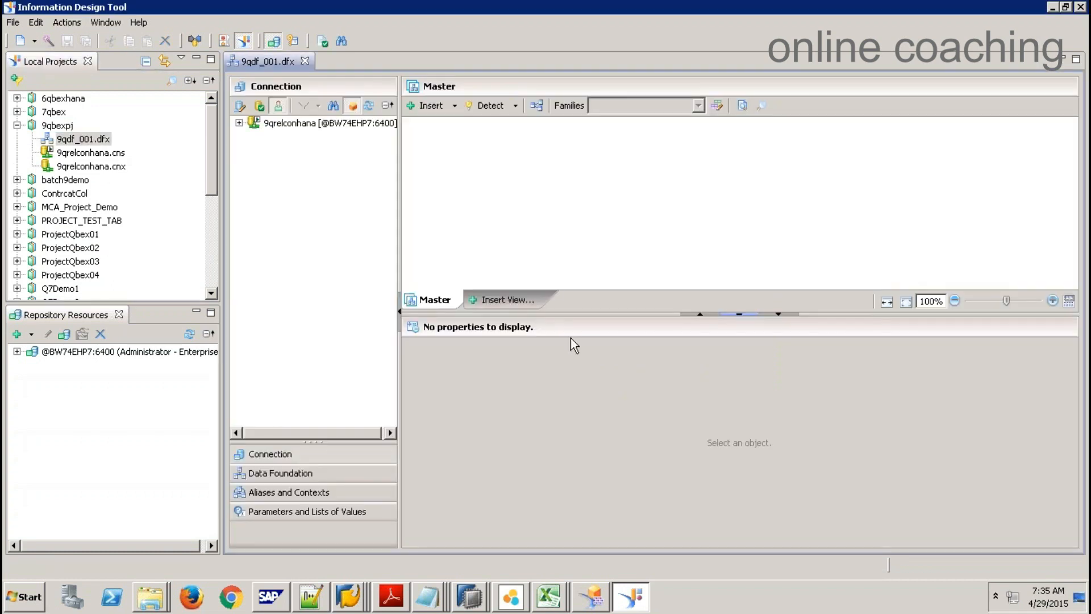
Step: Collapse the SYSTEM schema and expand _SYS_BIC to list its HANA views
click(239, 123)
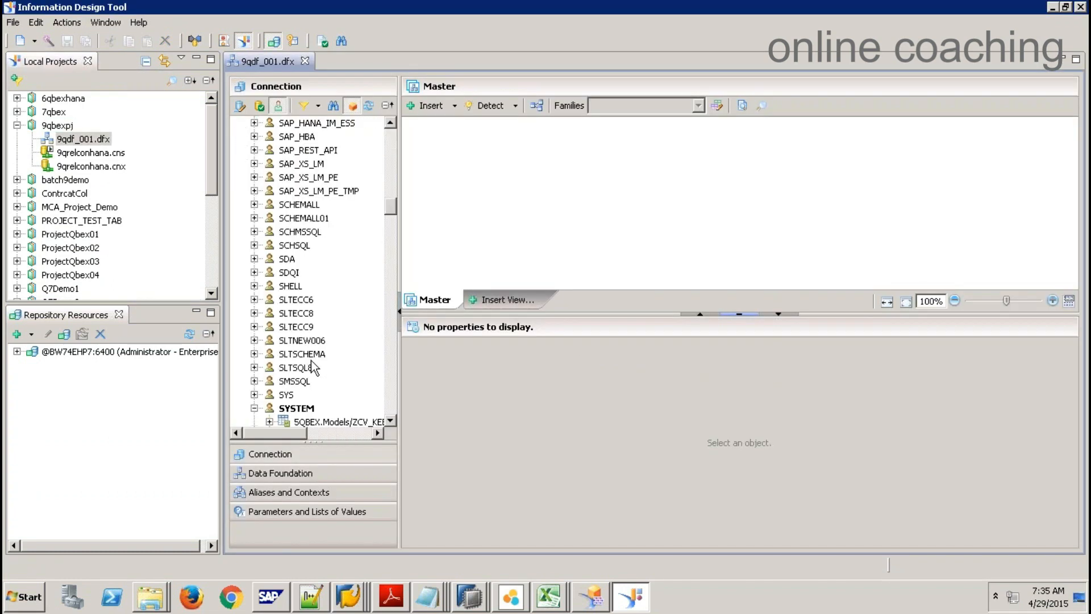
click(254, 408)
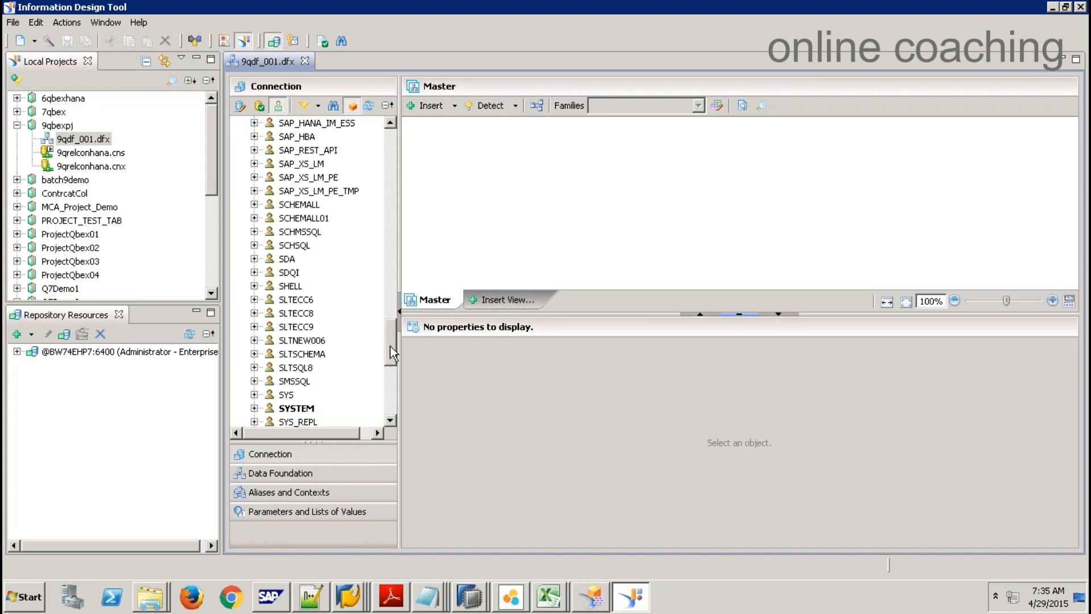
drag(390, 349, 390, 387)
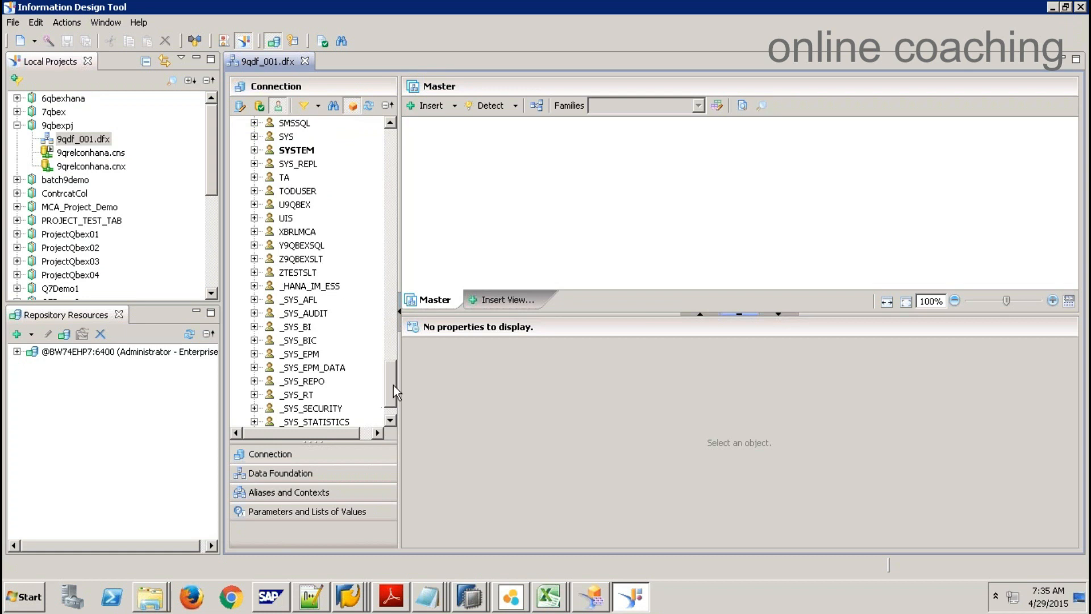
scroll(393, 391, down, 1)
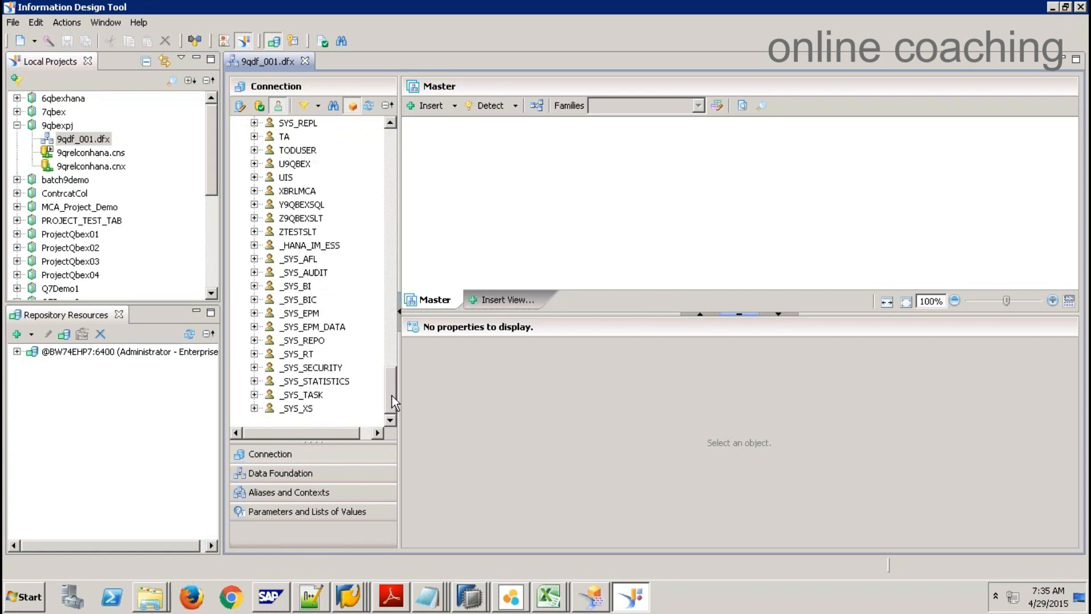
click(254, 299)
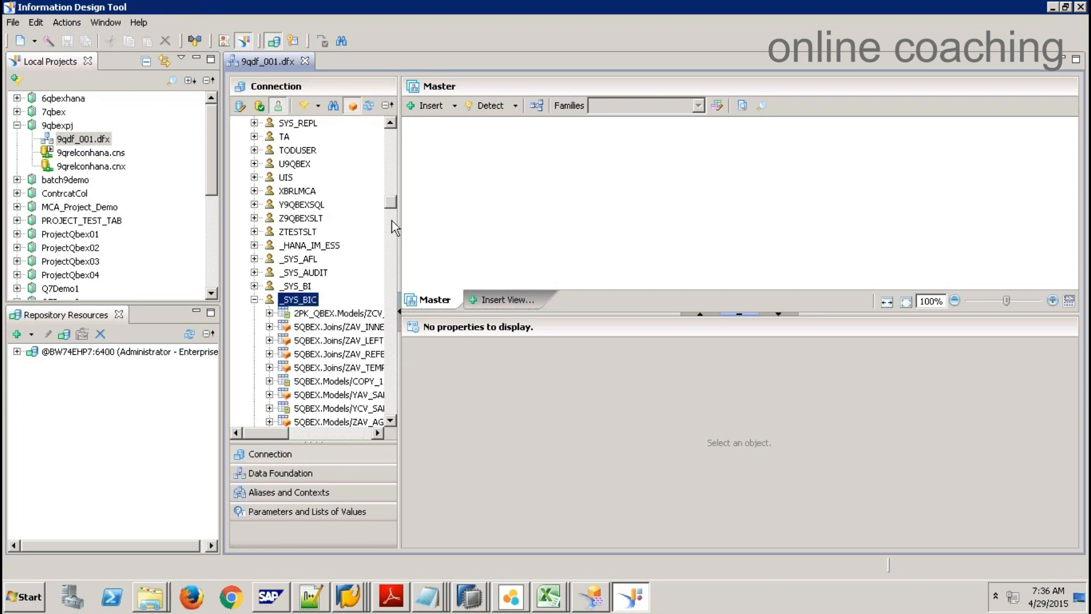
Step: Drag AN_PURCHASE_OVERVIEW into the 9qdf_001 Master view, save all, and close the editor
drag(395, 204, 392, 386)
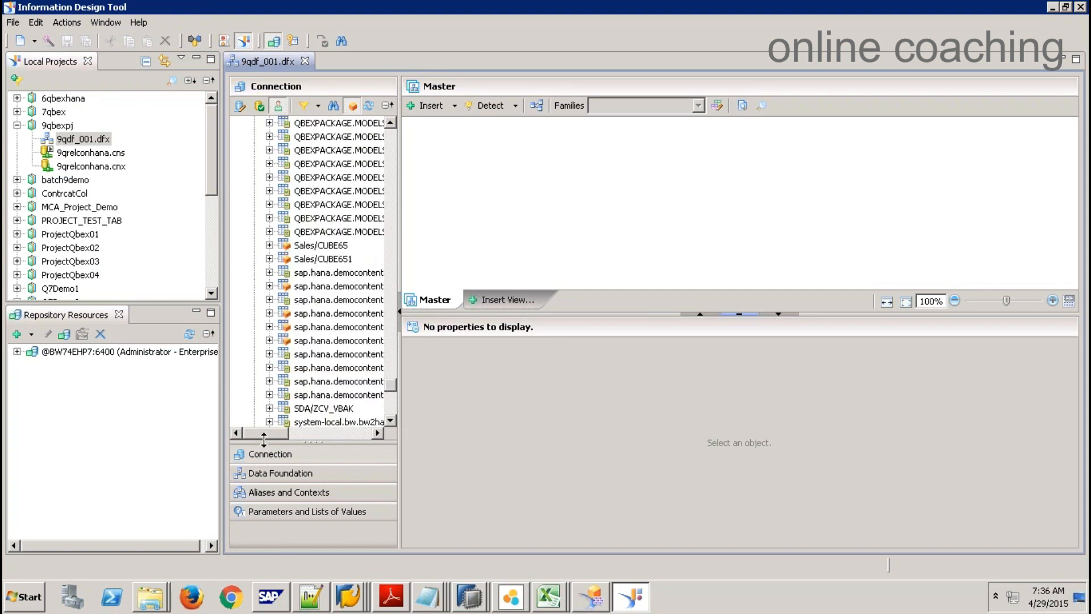
drag(264, 434, 323, 436)
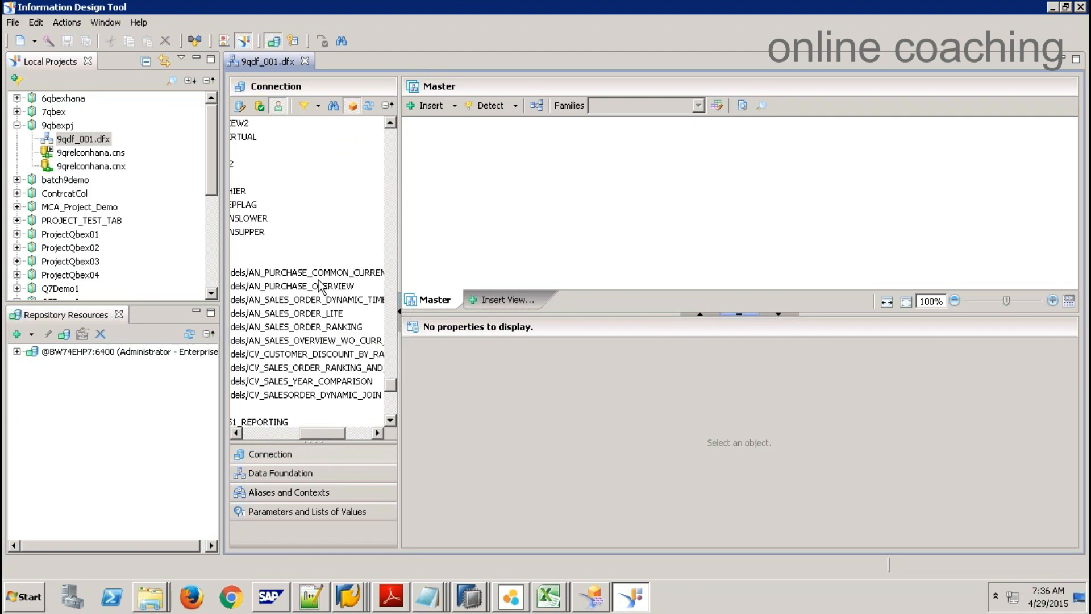
drag(321, 289, 528, 192)
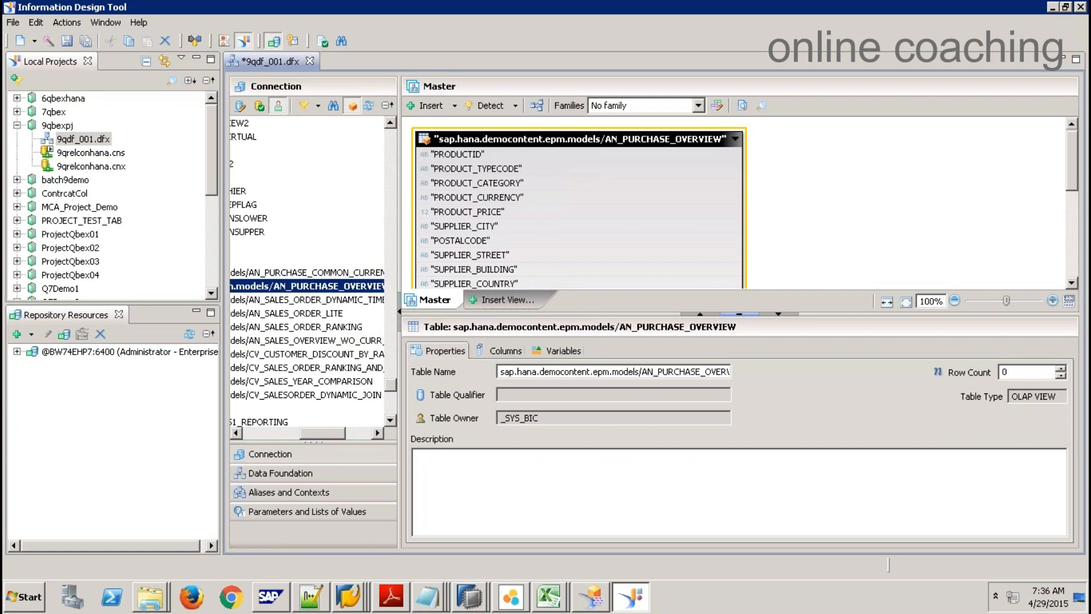
click(86, 41)
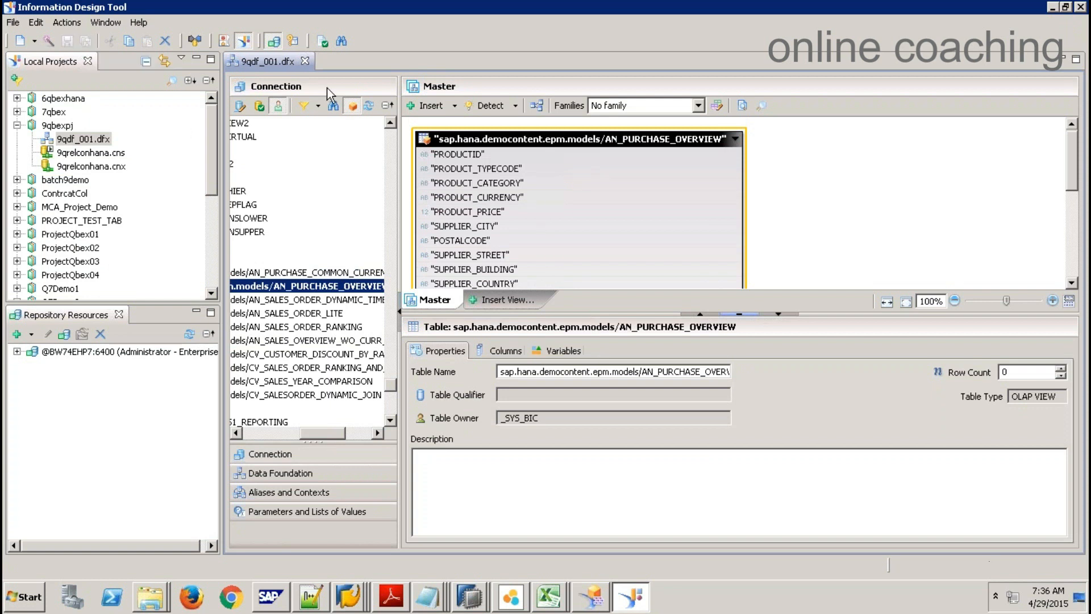
click(305, 60)
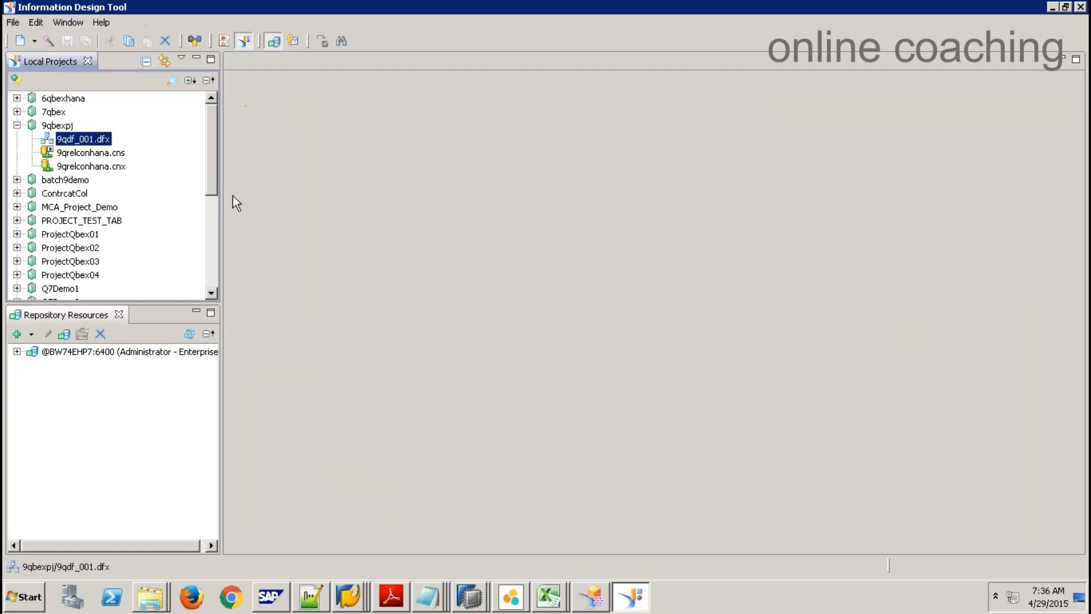
Step: Create the 9qdf_001 business layer from the 9qdf_001.dfx data foundation
right_click(98, 144)
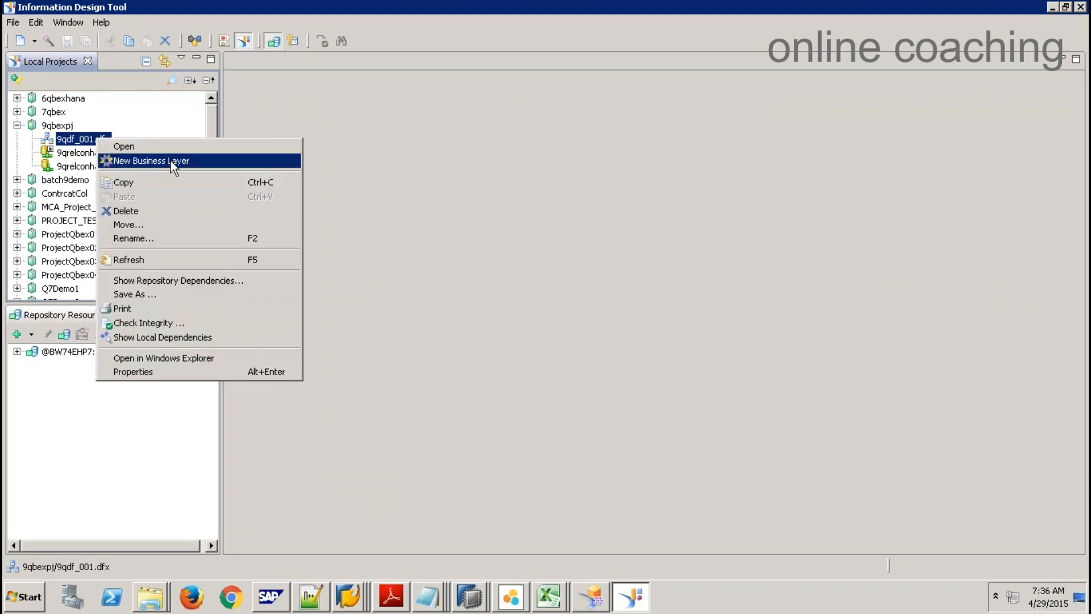
click(142, 162)
click(618, 374)
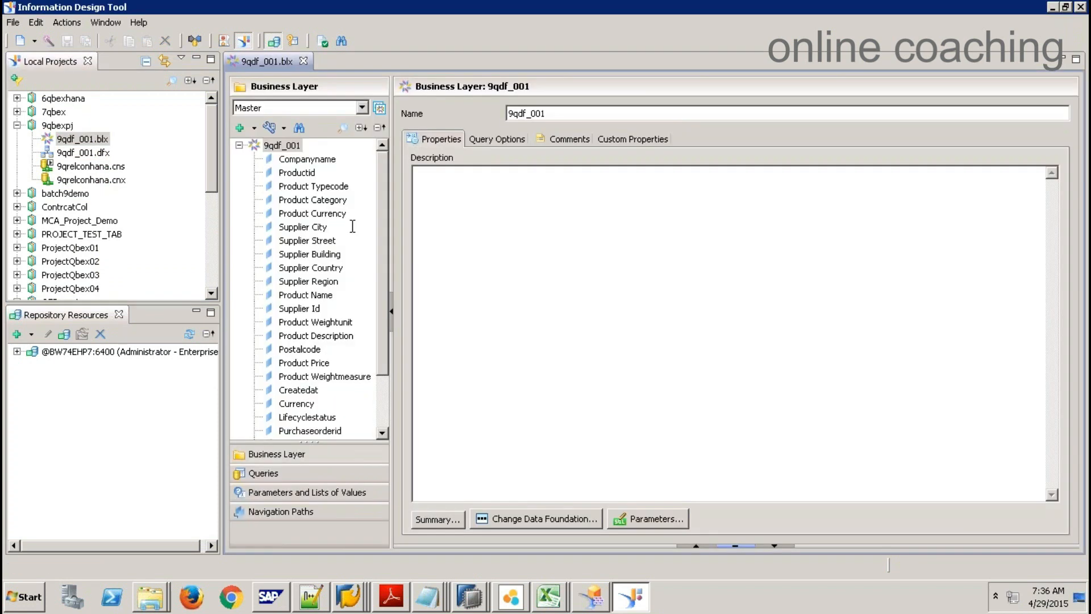
Step: Review the generated dimensions and the Netamount and Taxamount measures
click(240, 146)
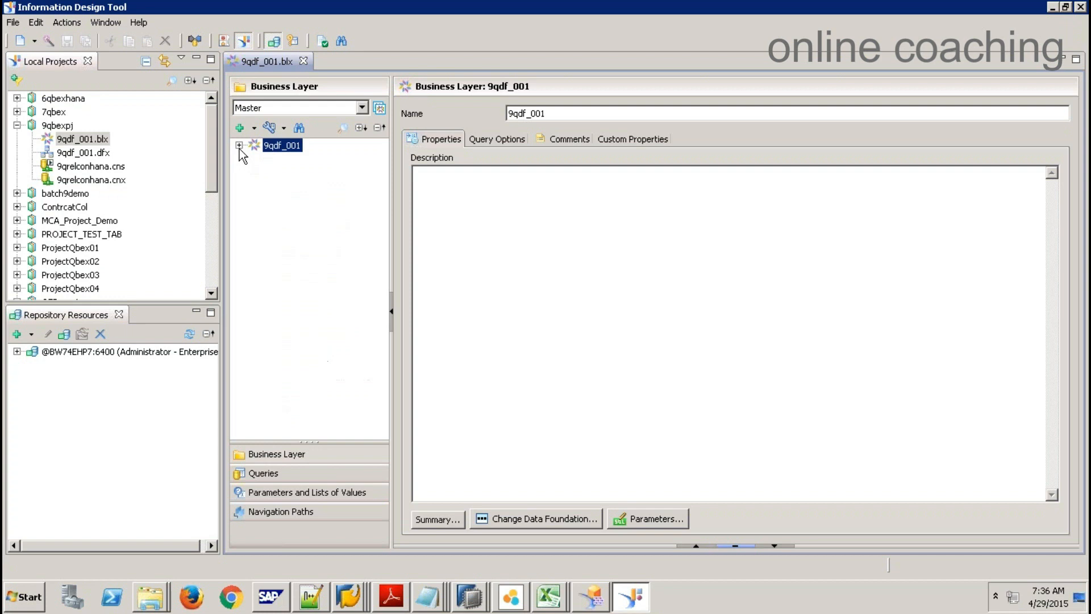
click(239, 146)
click(313, 160)
scroll(398, 287, down, 2)
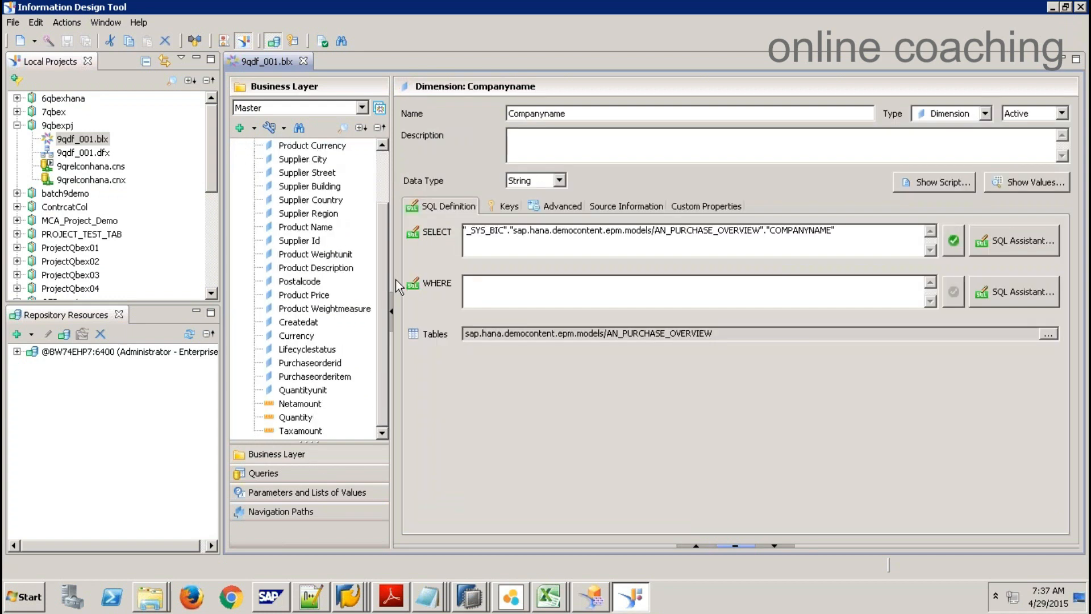
click(316, 146)
click(313, 200)
click(312, 241)
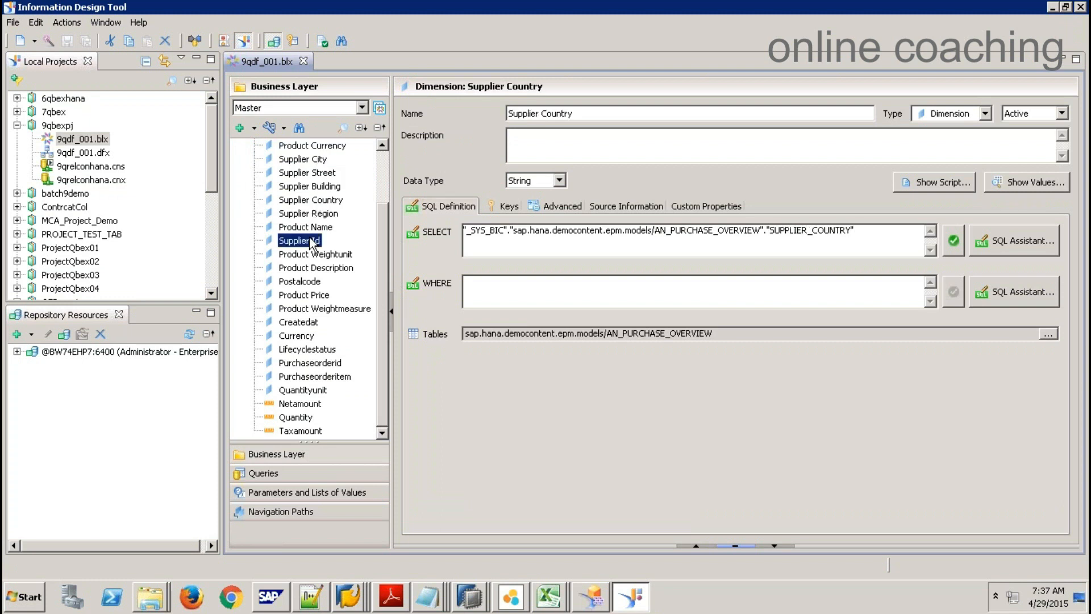
click(307, 404)
click(311, 432)
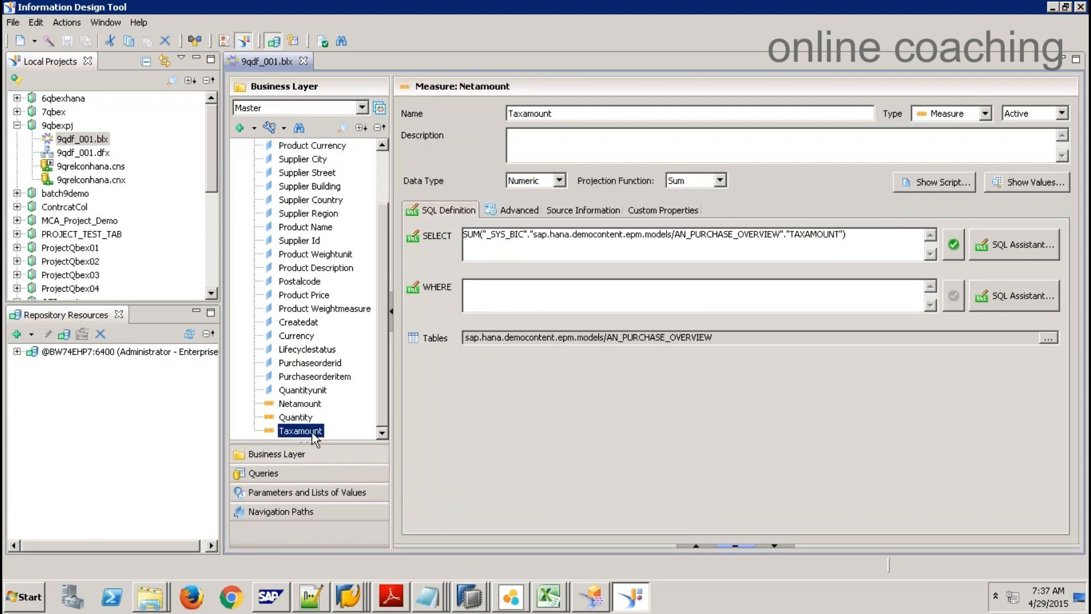
click(301, 403)
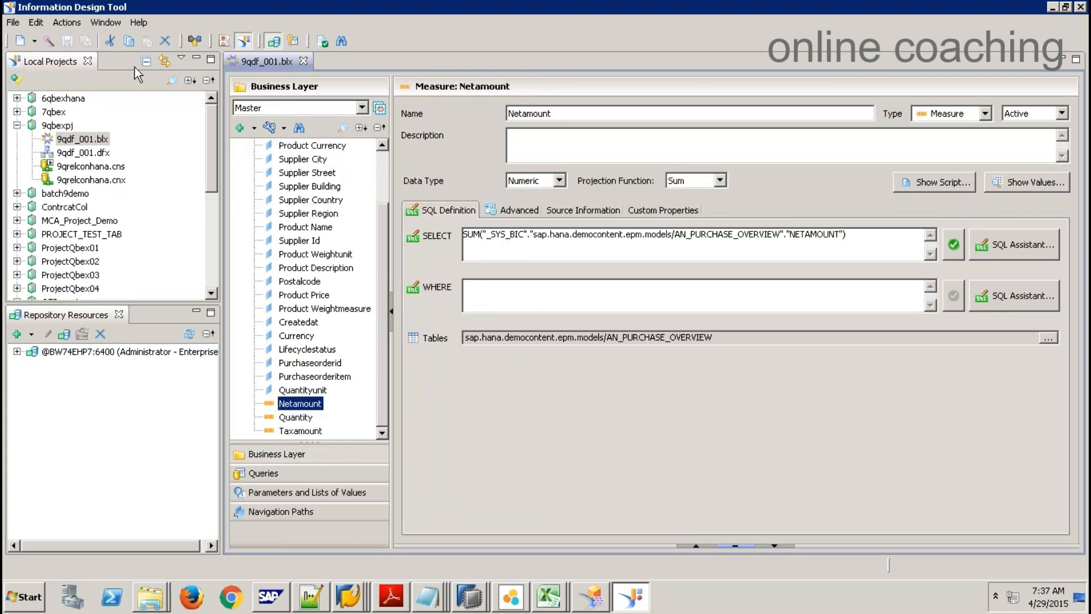
Step: Publish 9qdf_001.blx as a universe into the Universes folder and dismiss the confirmation
right_click(98, 141)
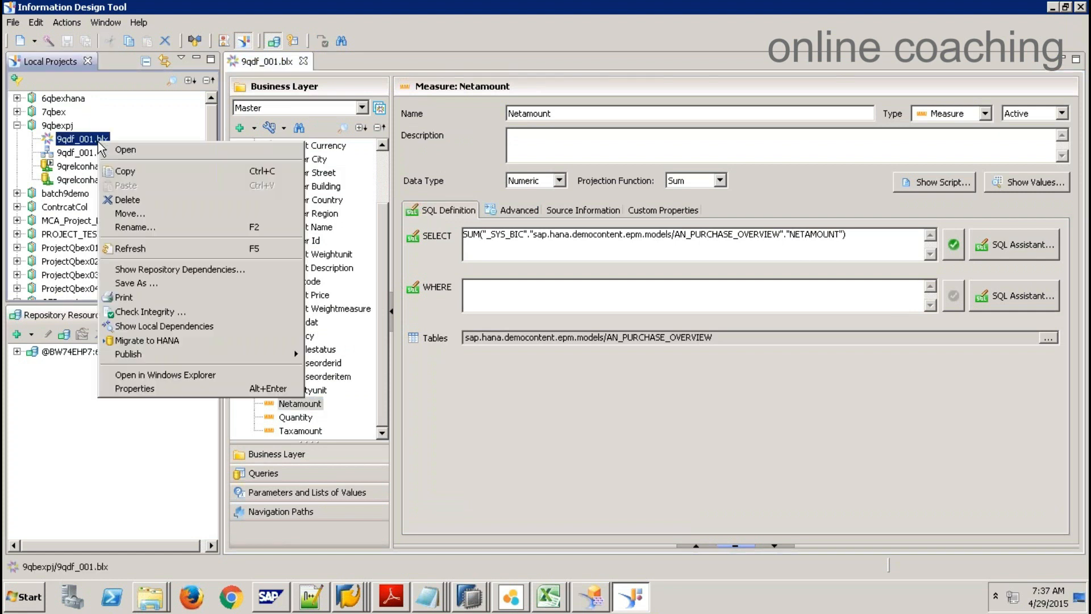
mouse_move(178, 353)
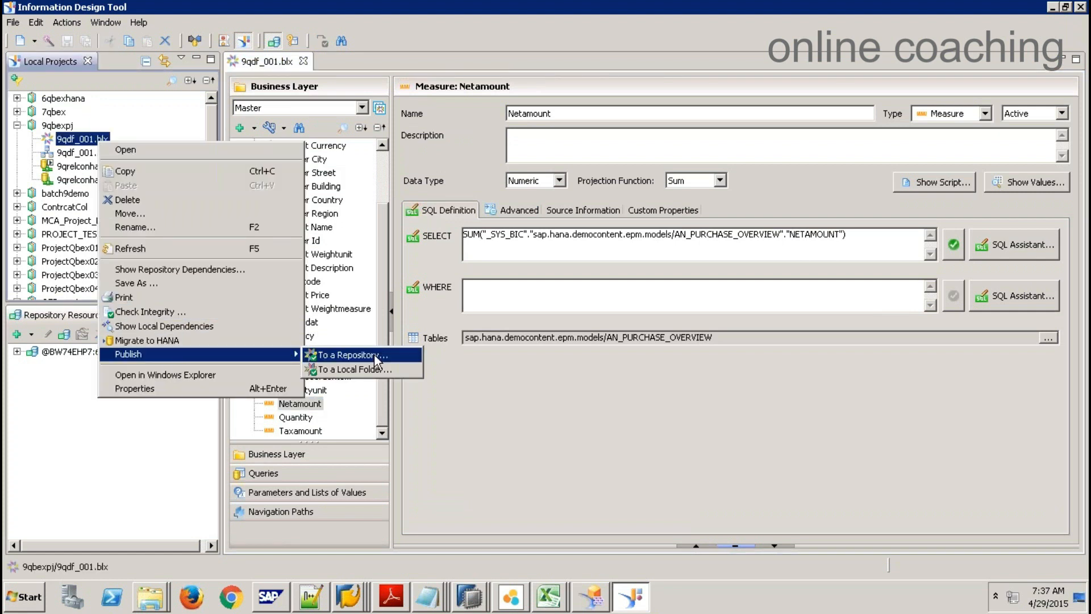
click(374, 356)
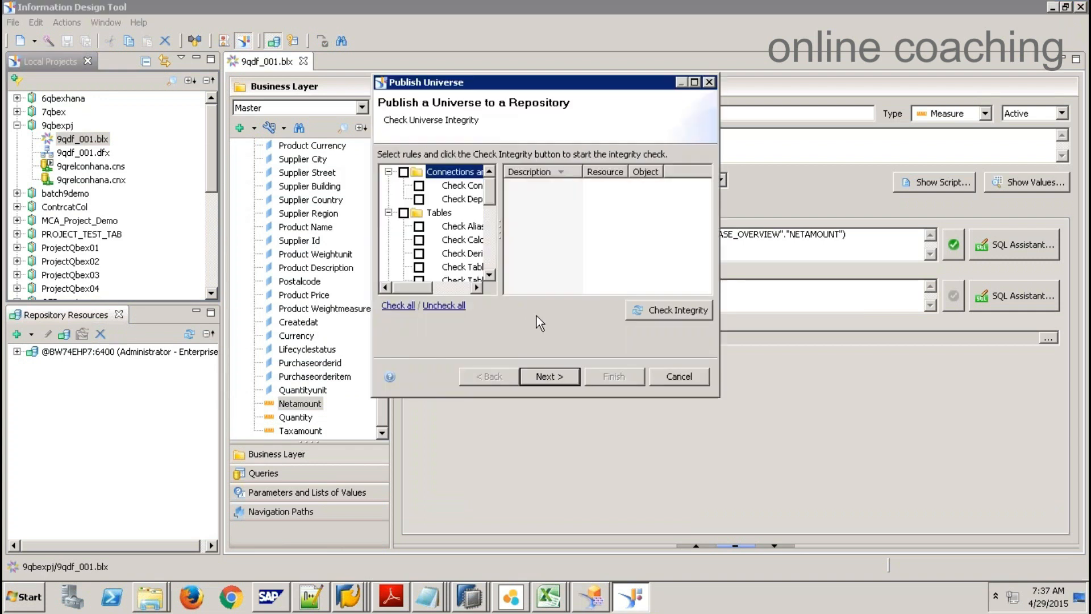
click(549, 376)
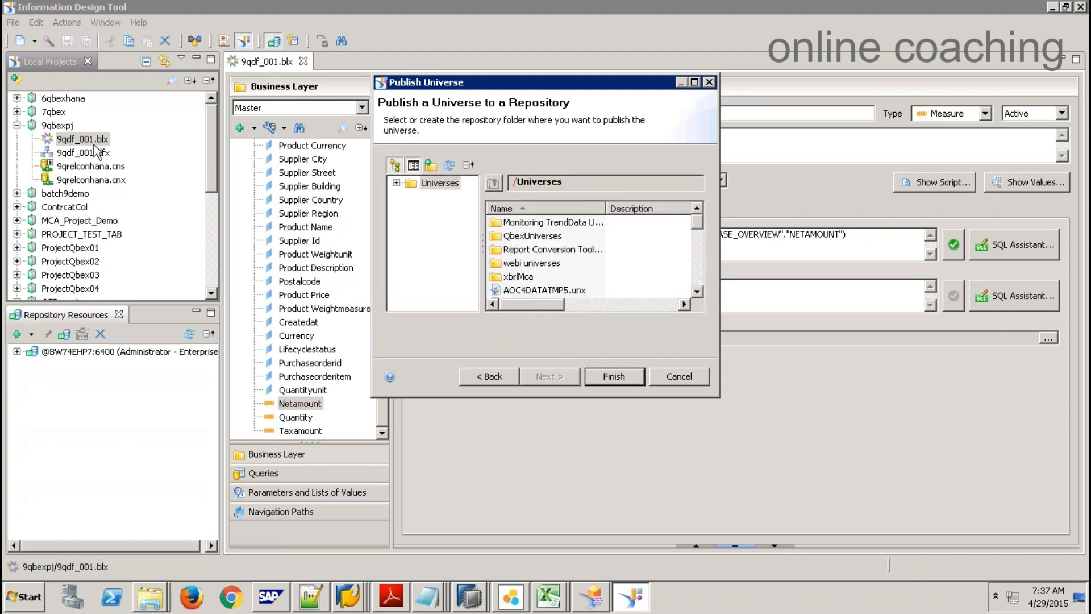
click(617, 379)
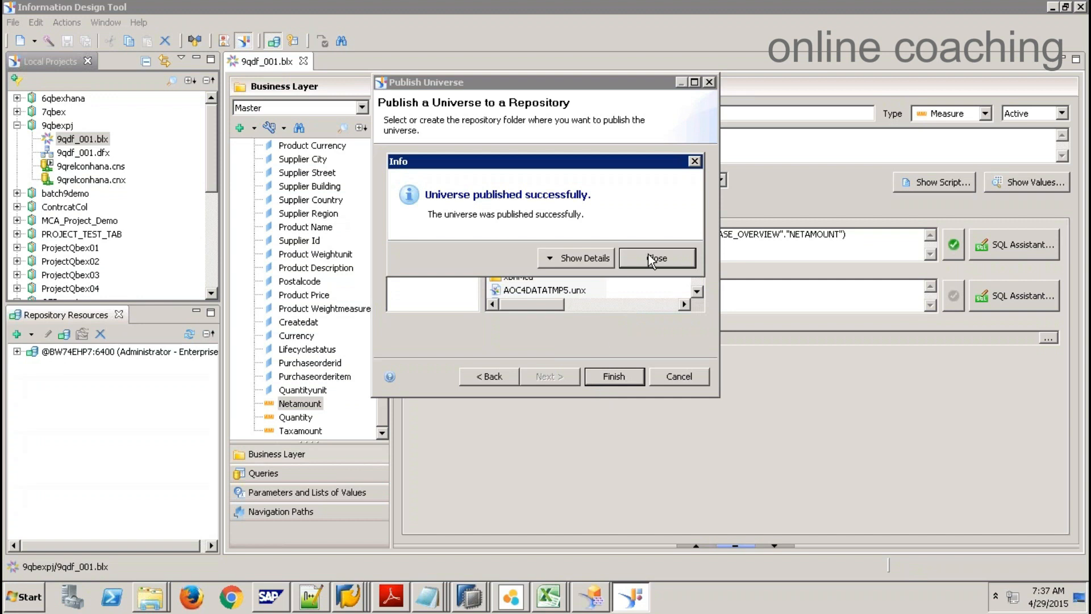
click(653, 259)
Step: Launch Web Intelligence Rich Client from SAP BusinessObjects BI platform 4 Client Tools
click(15, 595)
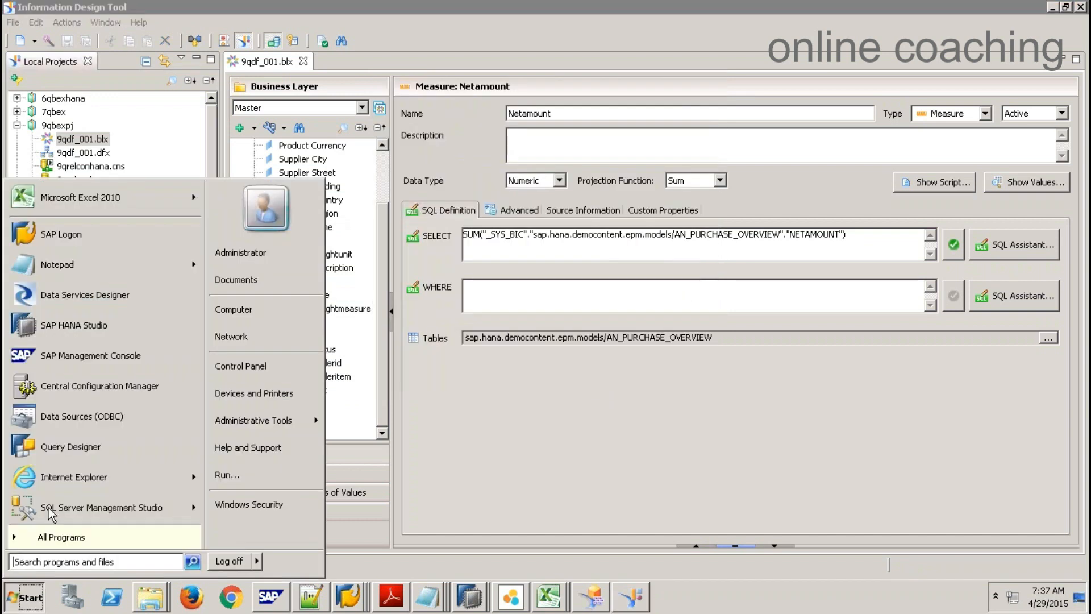
click(98, 537)
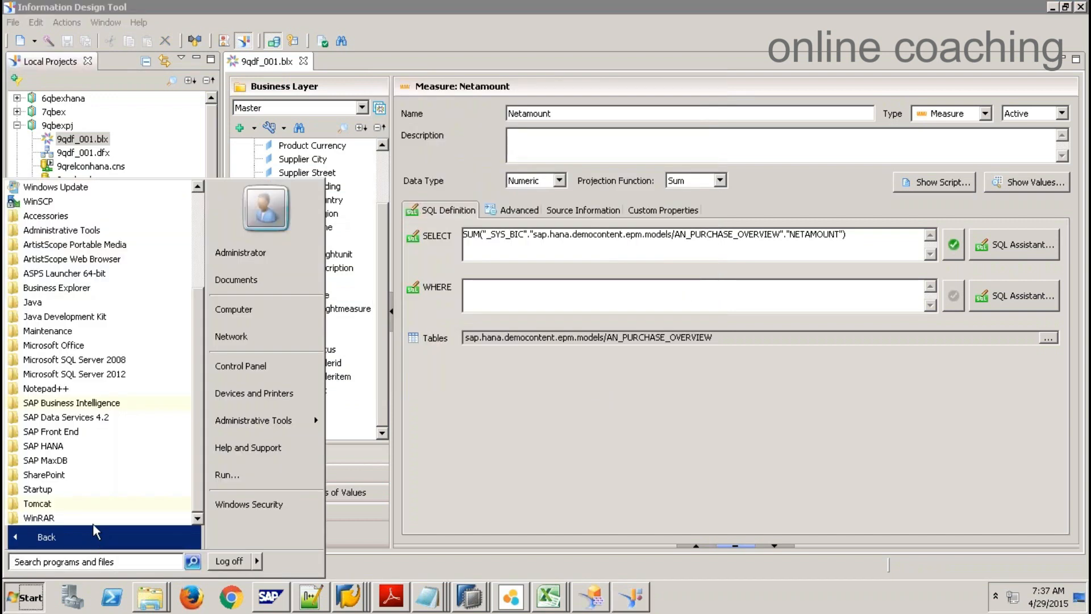
click(91, 402)
click(136, 446)
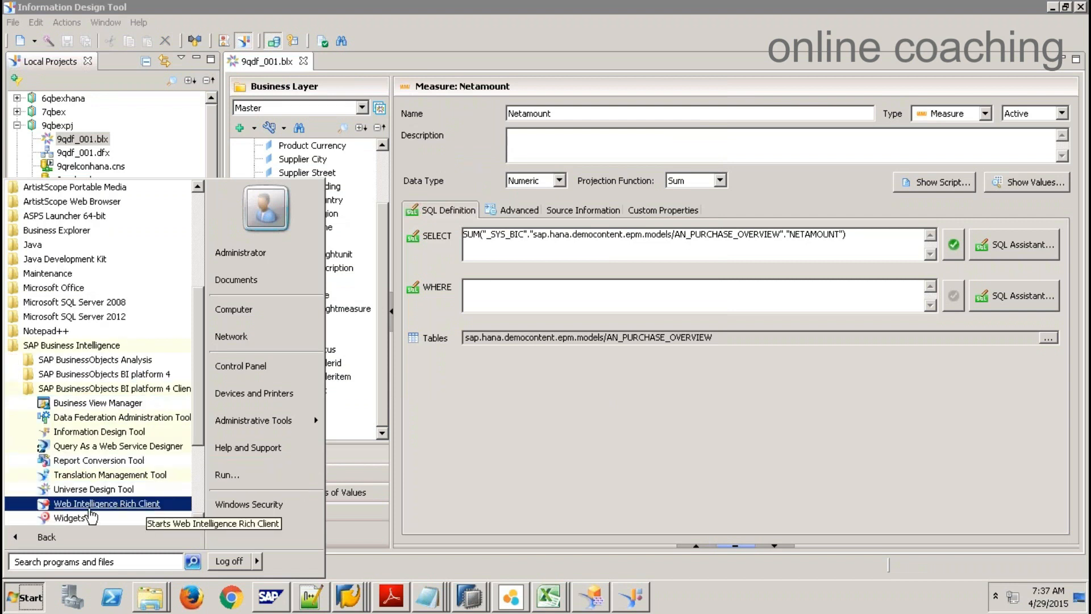
click(107, 504)
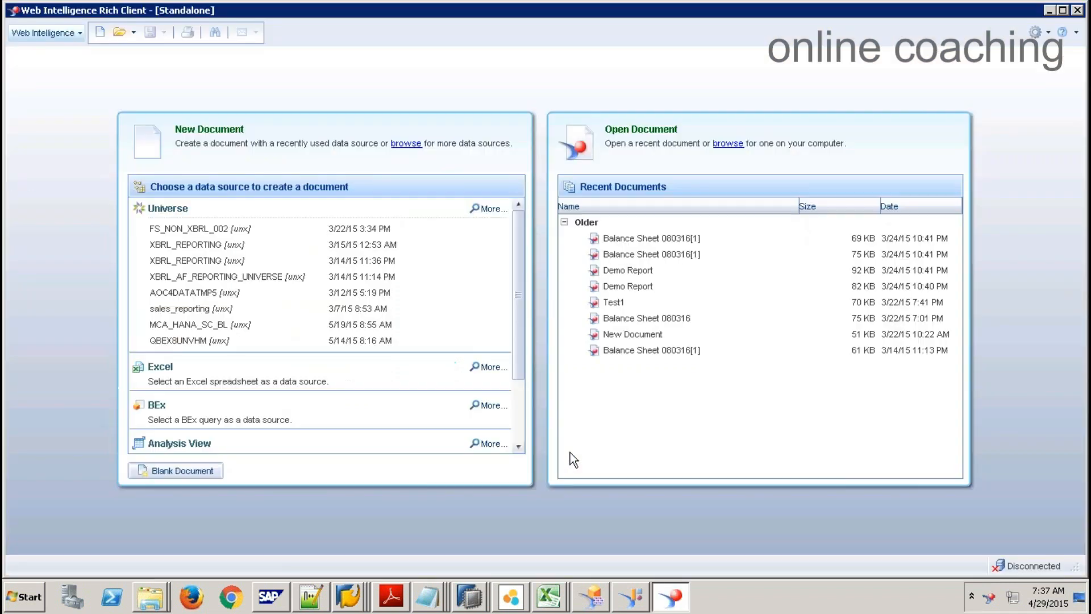
Step: Create a new Universe-based document, log on, and select the 9qdf_001.unx universe
click(98, 33)
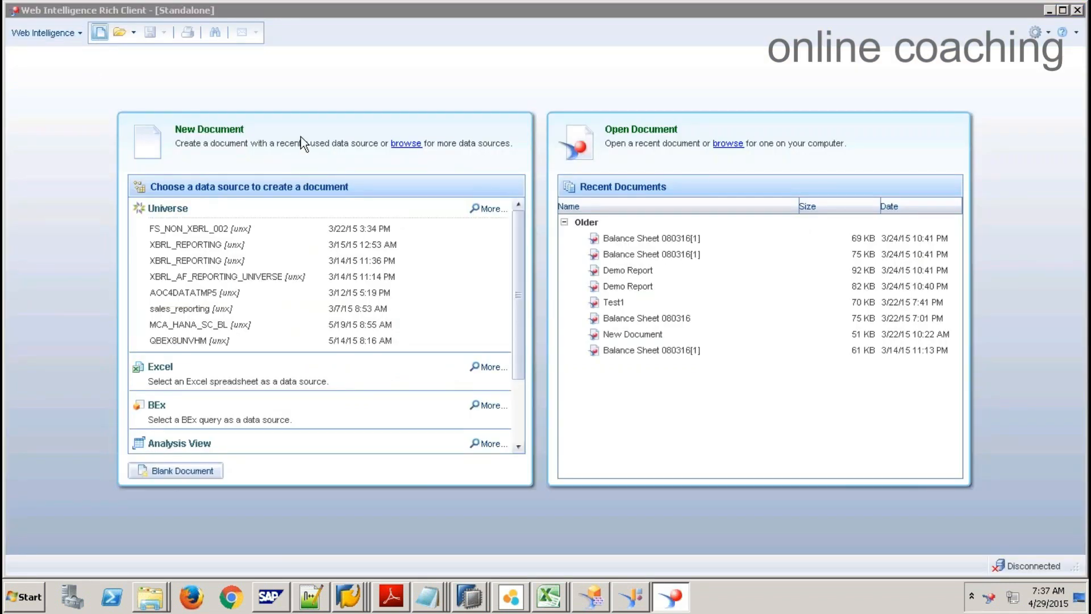
click(485, 219)
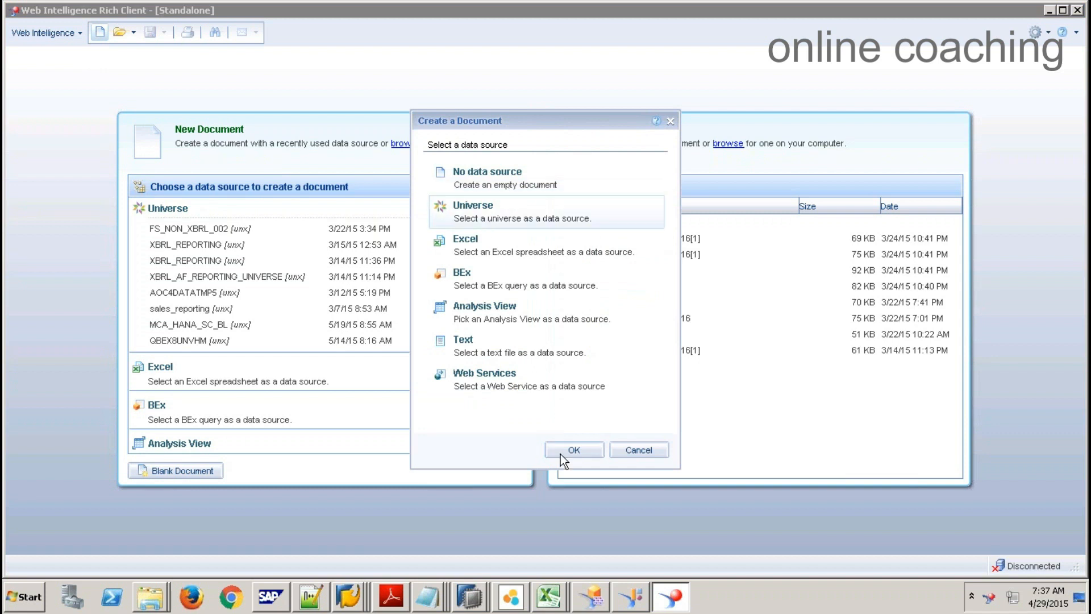
click(564, 454)
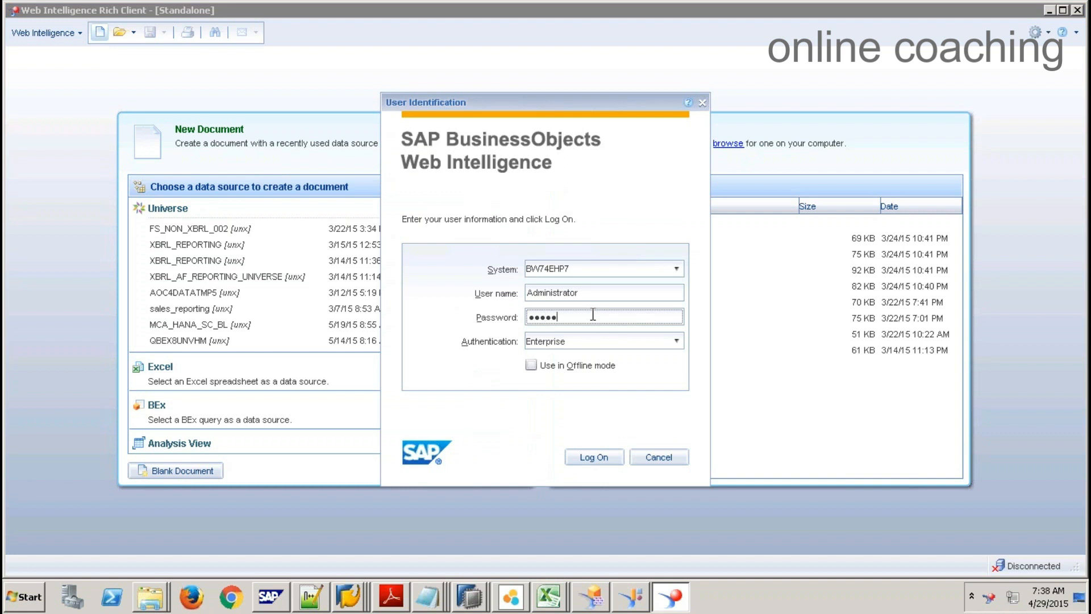
key(Return)
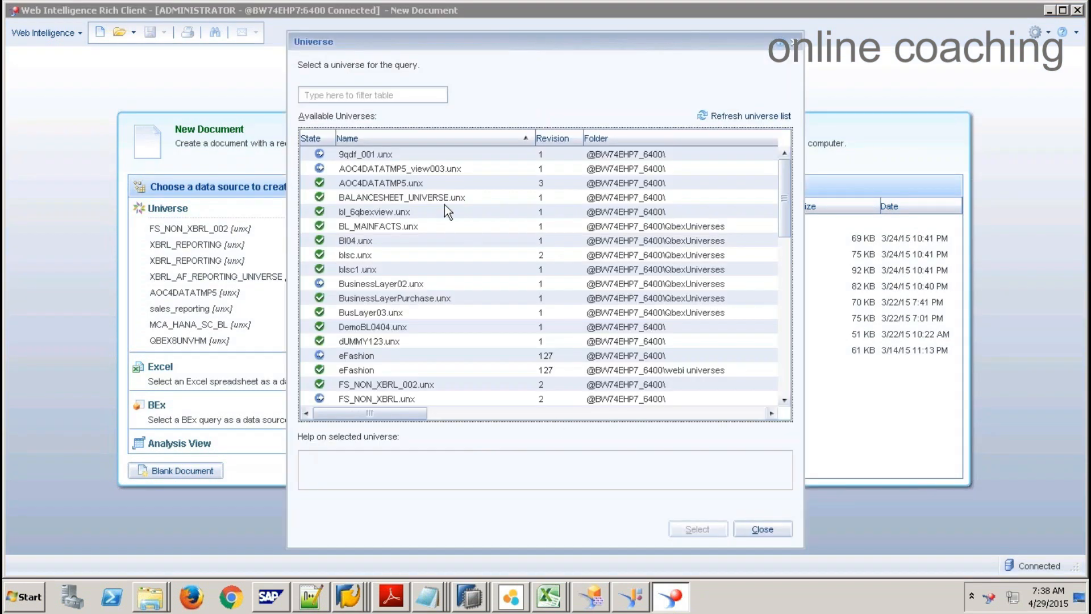
click(372, 155)
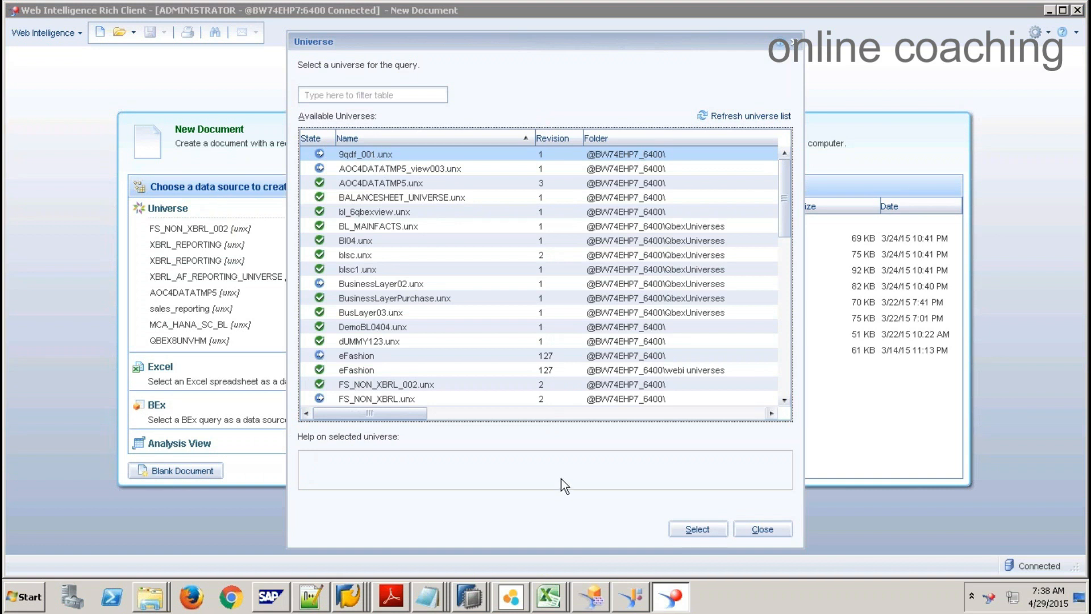
click(698, 530)
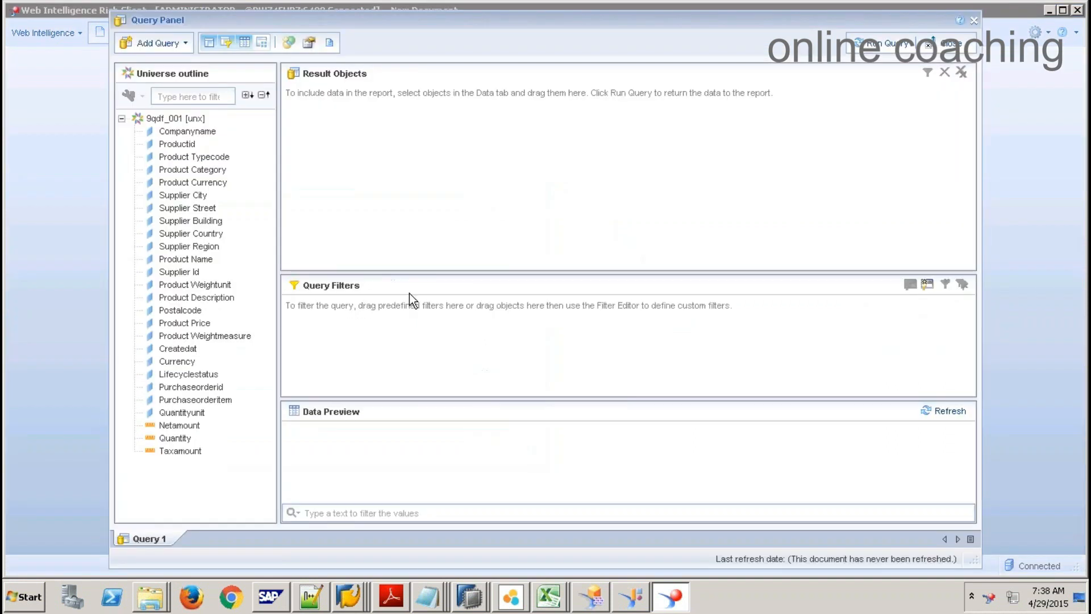
Step: Add Product Category, Netamount and Product Description to the result objects
click(216, 169)
drag(333, 179, 334, 179)
double_click(179, 425)
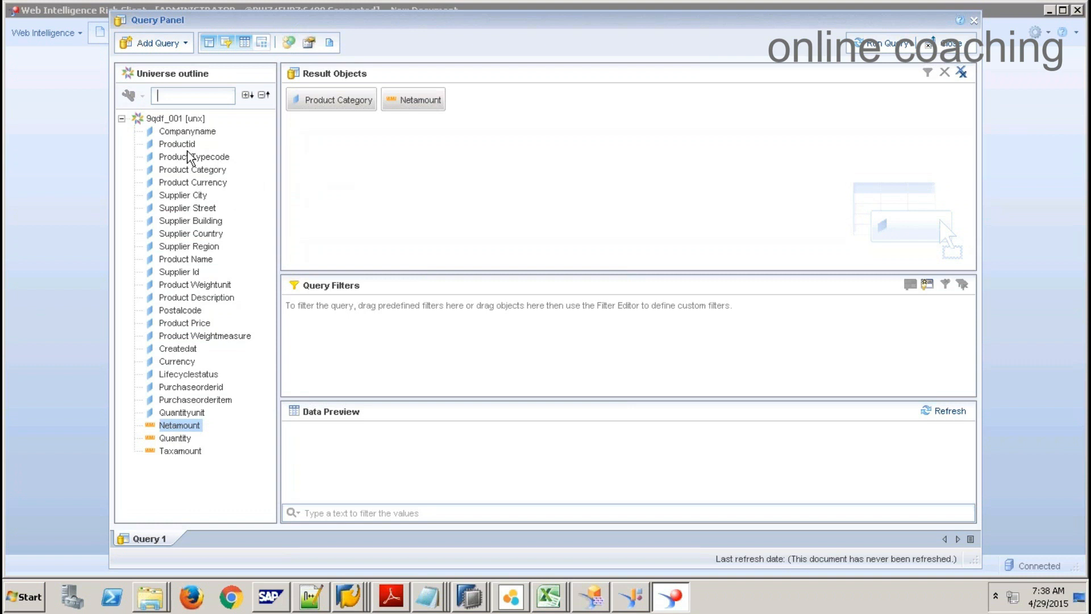
click(221, 298)
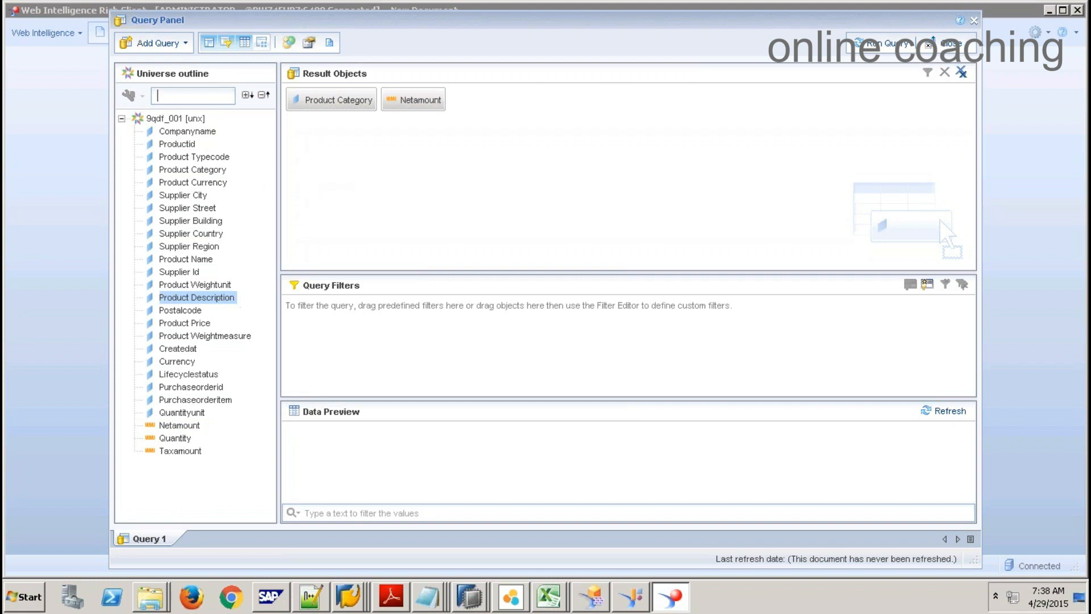
double_click(219, 298)
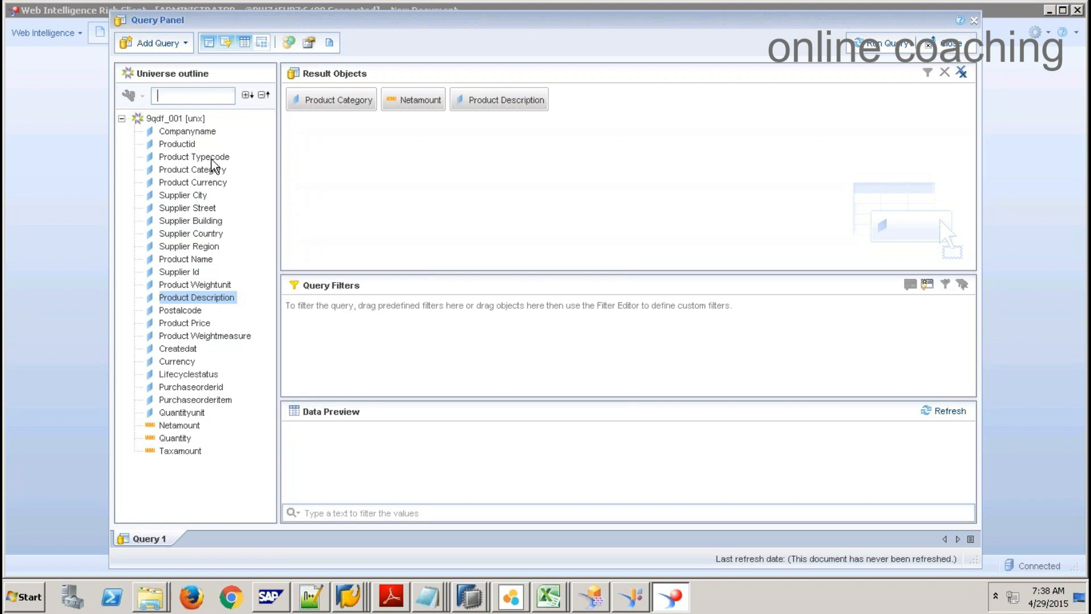
Step: Filter the query on Product Category with a Prompt operand
drag(221, 177, 424, 349)
click(600, 313)
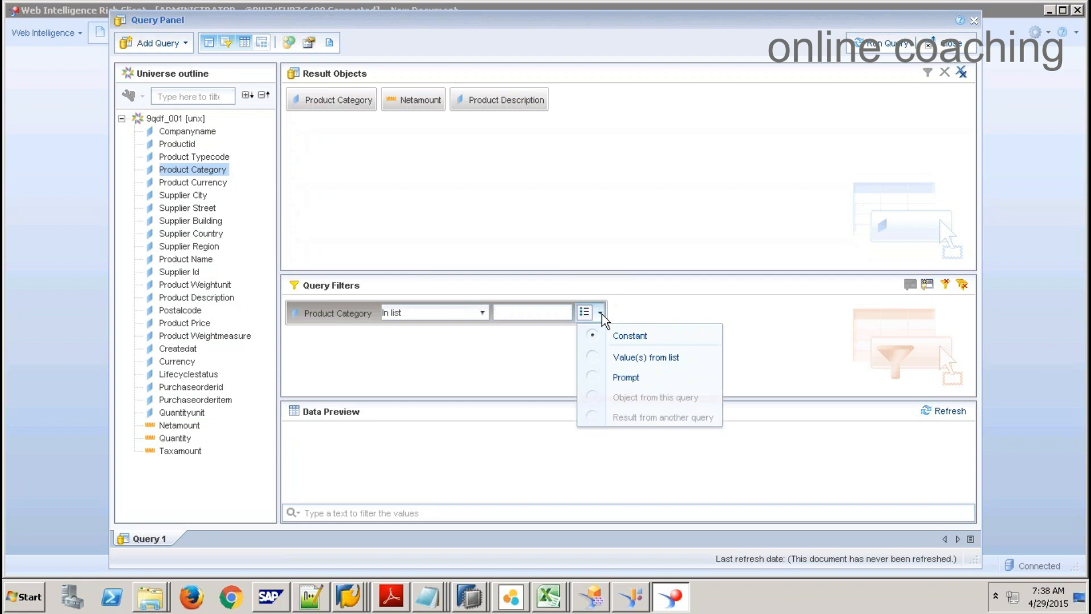
click(633, 381)
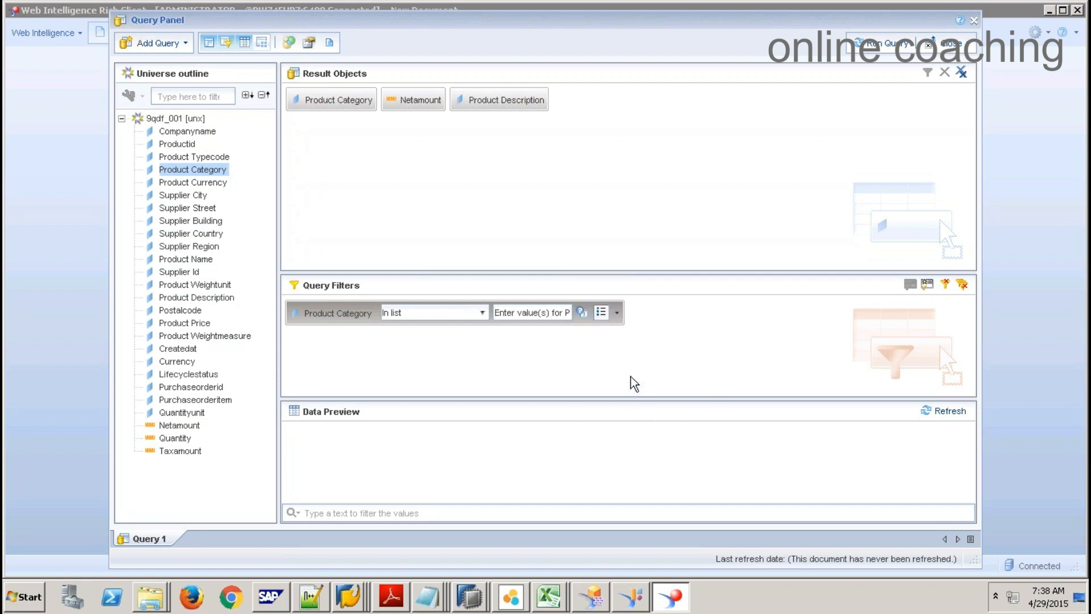
Step: Run the query, answering the prompt with the seven categories Beamer through Handhelds
click(872, 50)
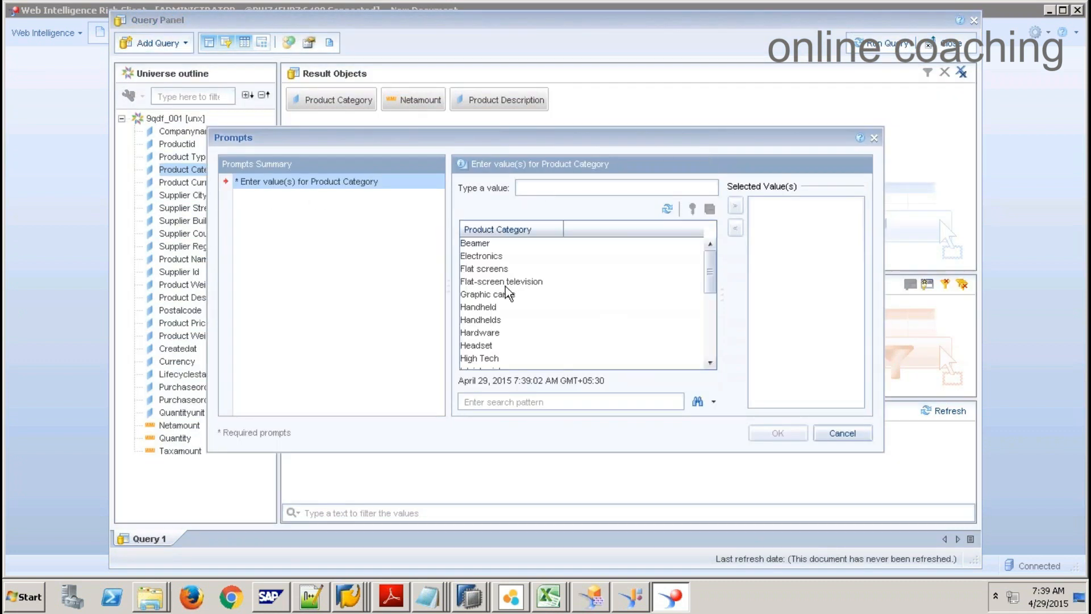
click(482, 245)
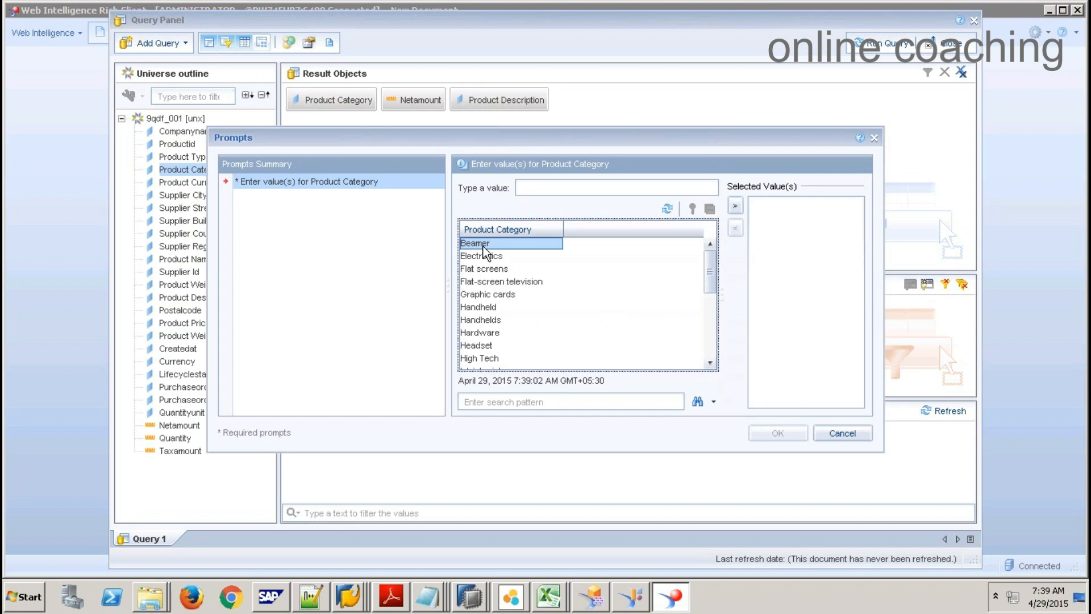
shift+click(492, 320)
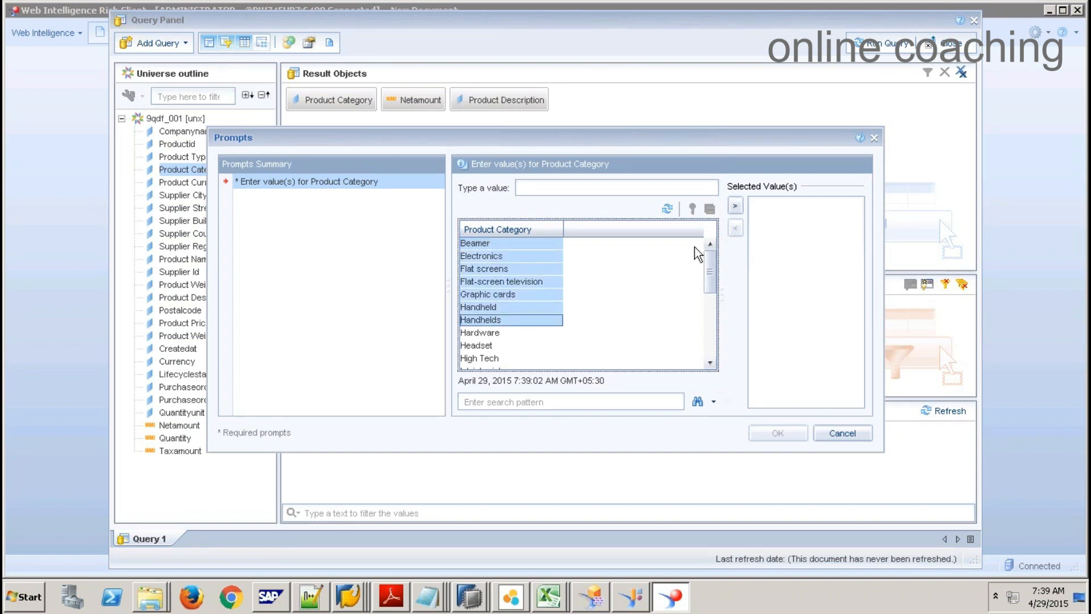
click(735, 206)
click(779, 434)
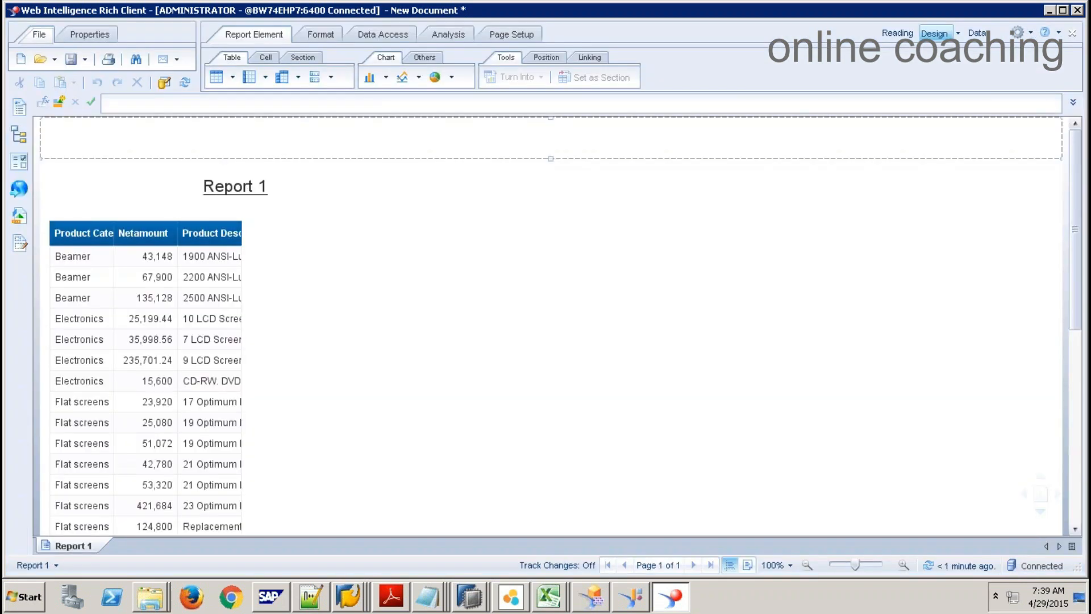
Step: Move the table further right on the page and widen its Product Category column
click(534, 168)
click(94, 270)
click(94, 250)
click(97, 227)
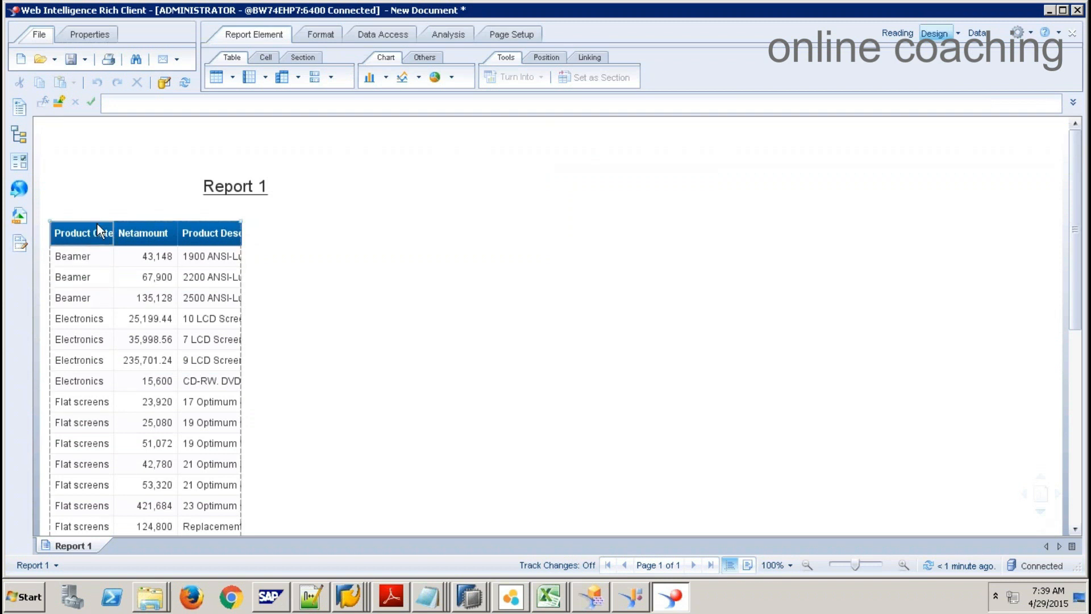
drag(101, 219, 212, 222)
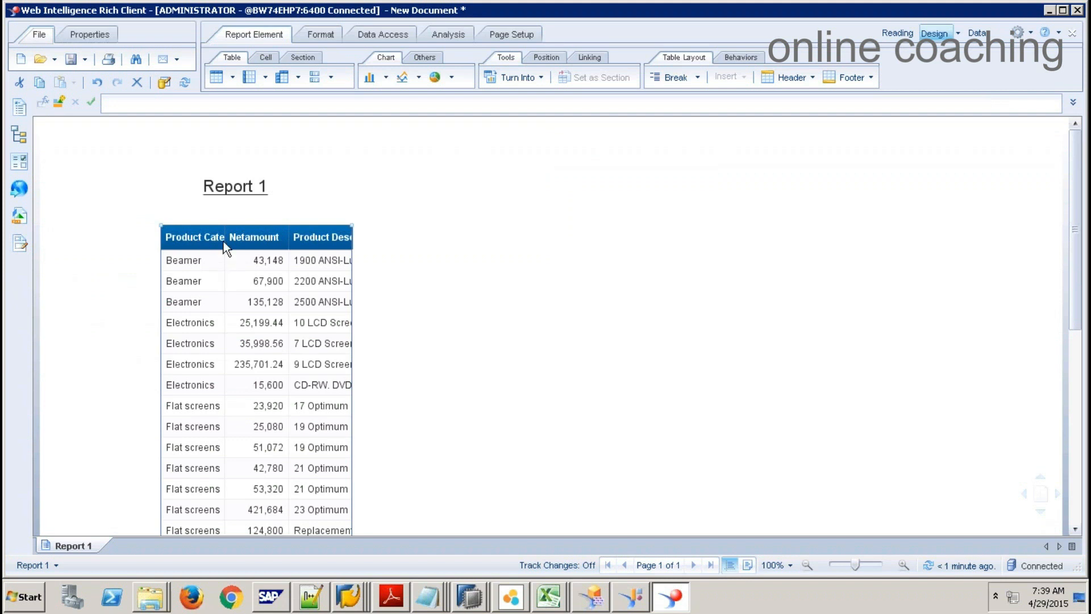
click(220, 251)
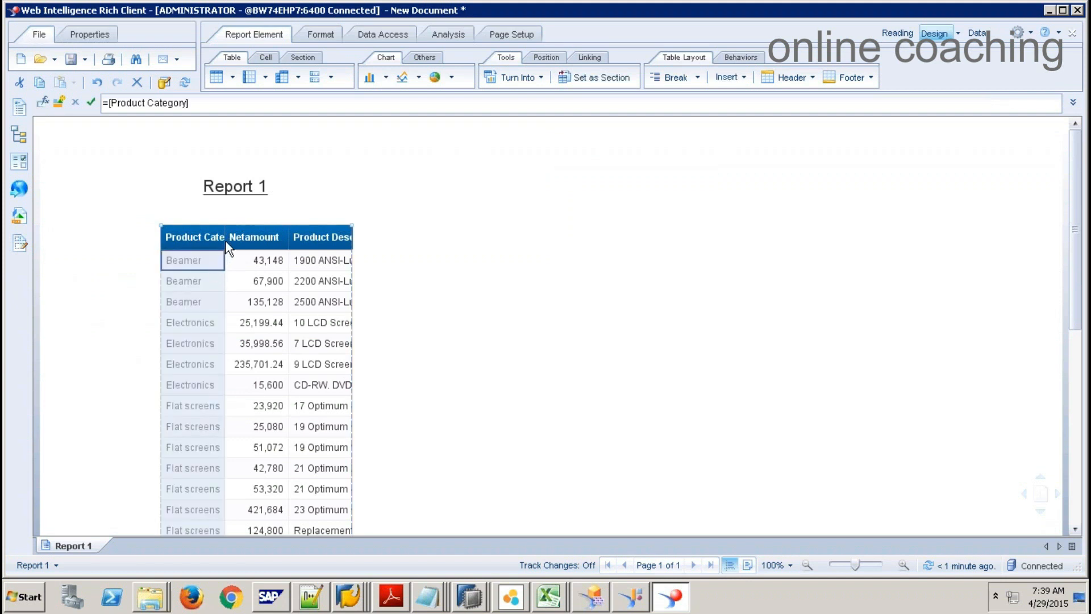
drag(225, 255, 277, 256)
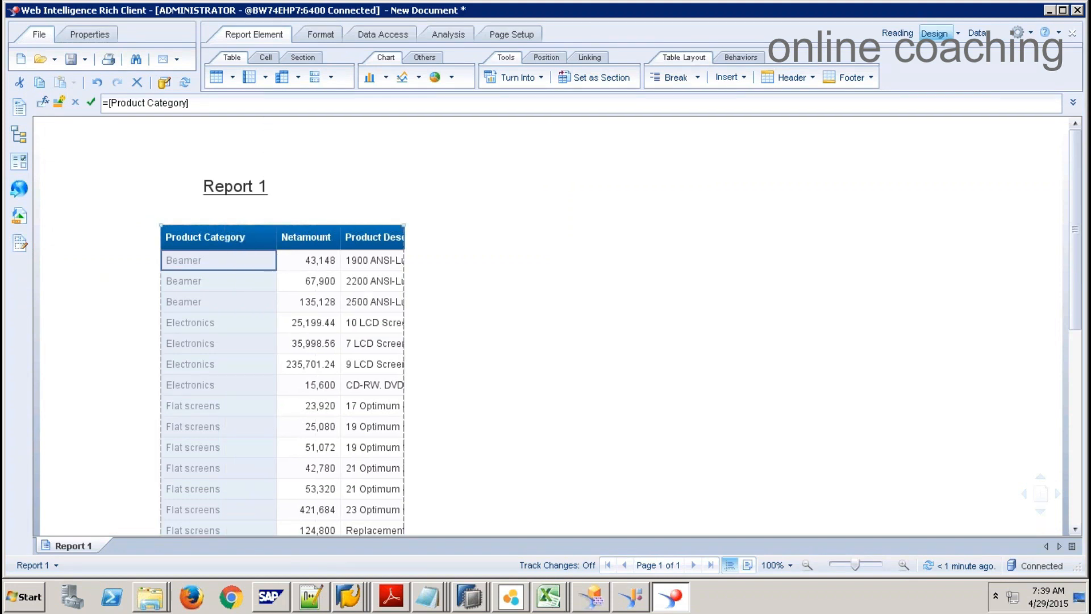
Step: Cancel removing the Product Category header, then delete the entire table instead
click(209, 227)
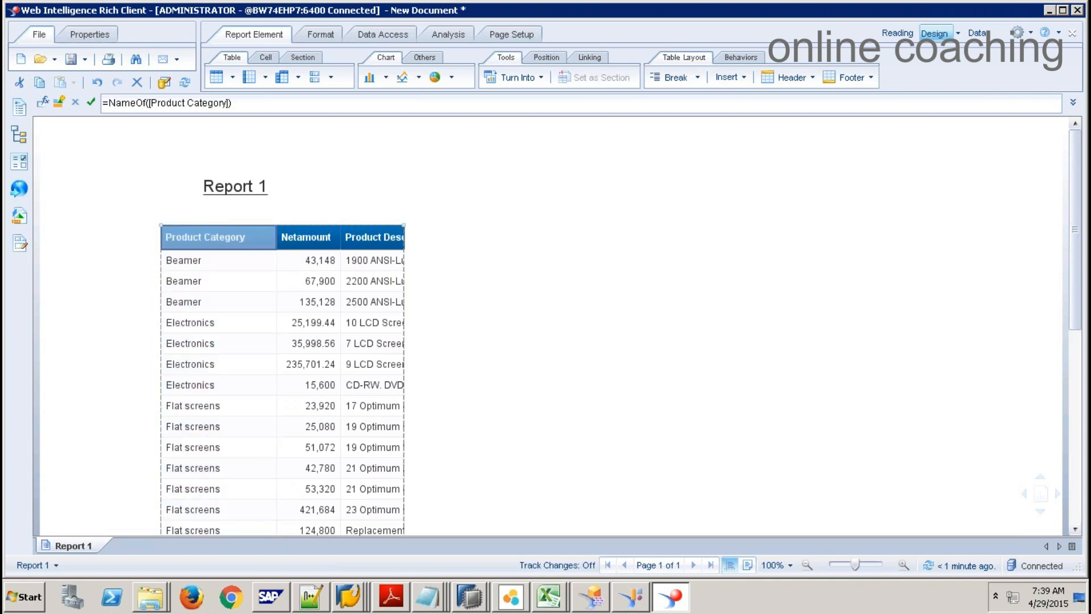
key(Delete)
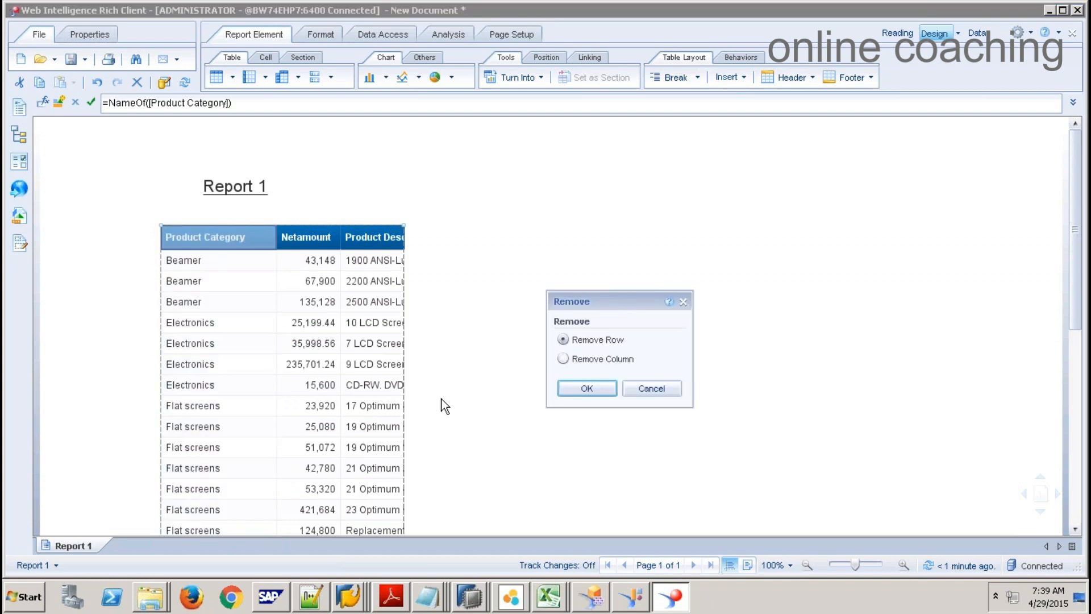
click(652, 388)
click(264, 223)
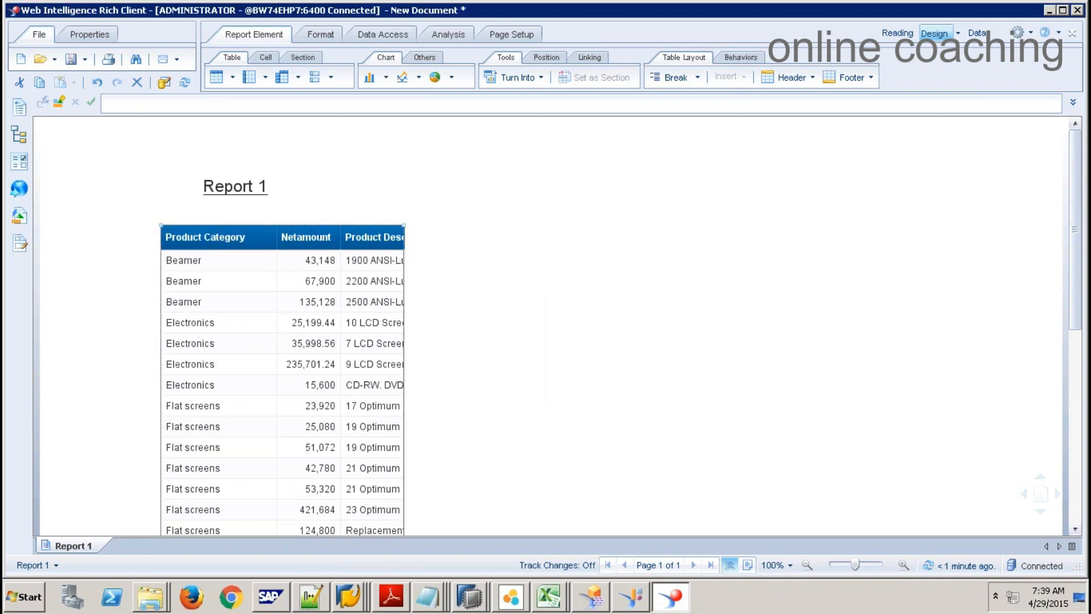
key(Delete)
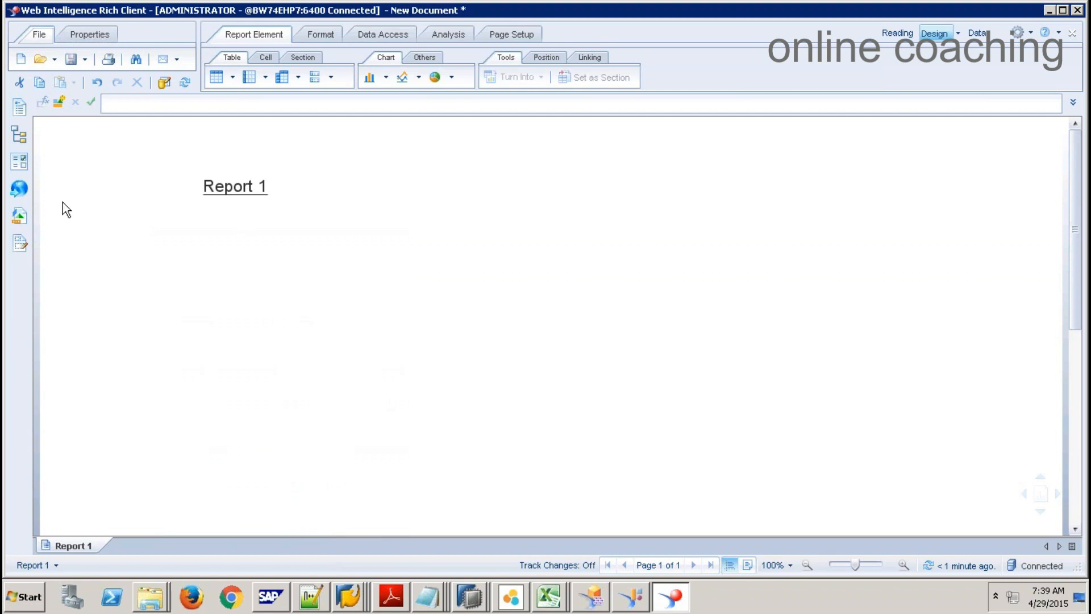
Step: Insert an empty table and fill it with Product Category, Product Description and Netamount columns
click(19, 217)
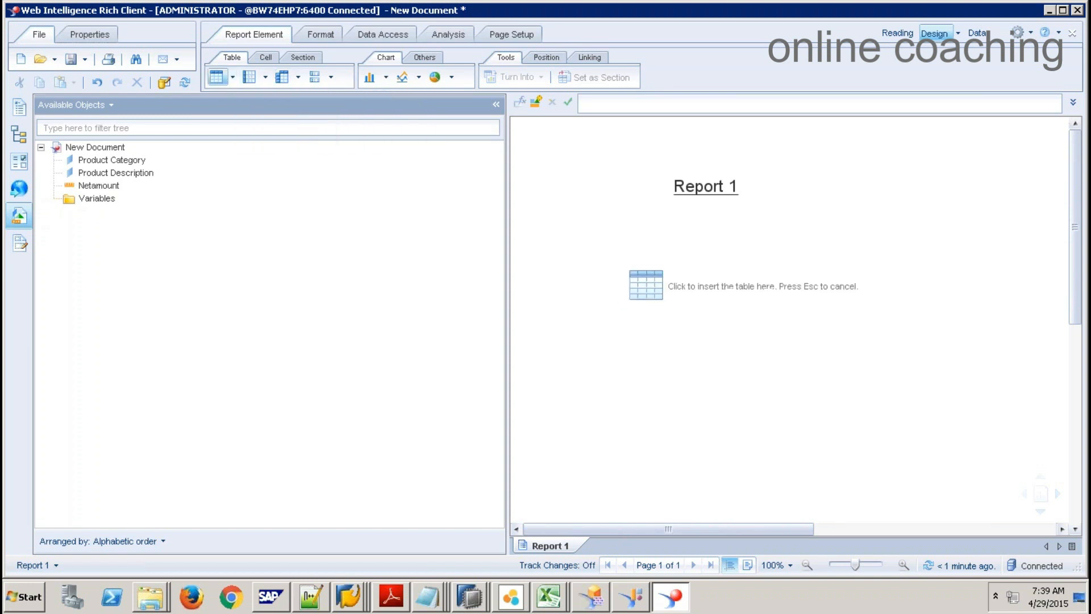
click(626, 266)
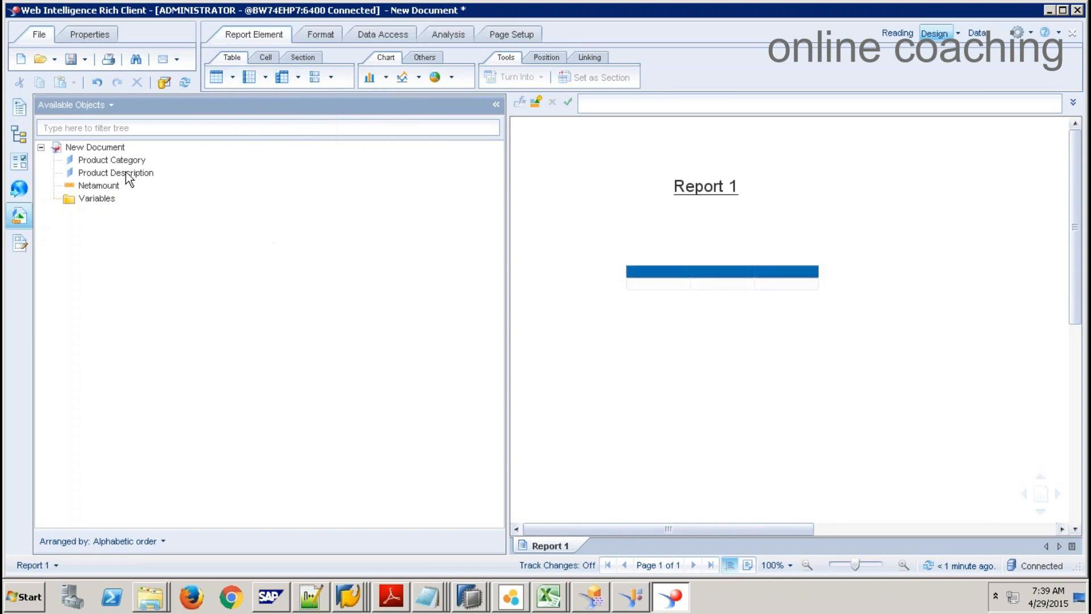
drag(127, 161, 644, 270)
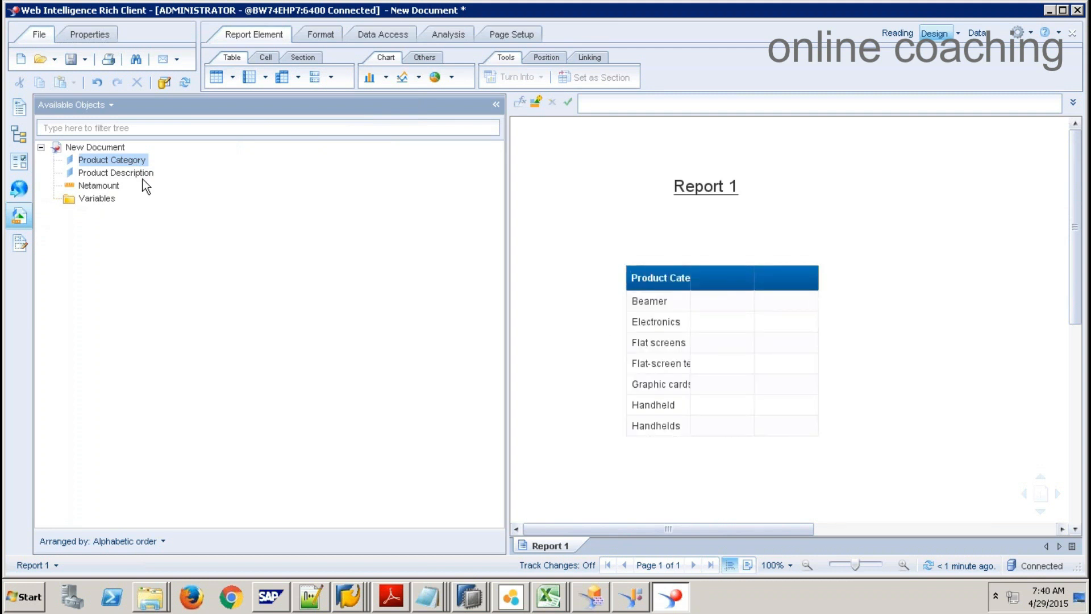
drag(141, 175, 711, 279)
drag(114, 188, 767, 294)
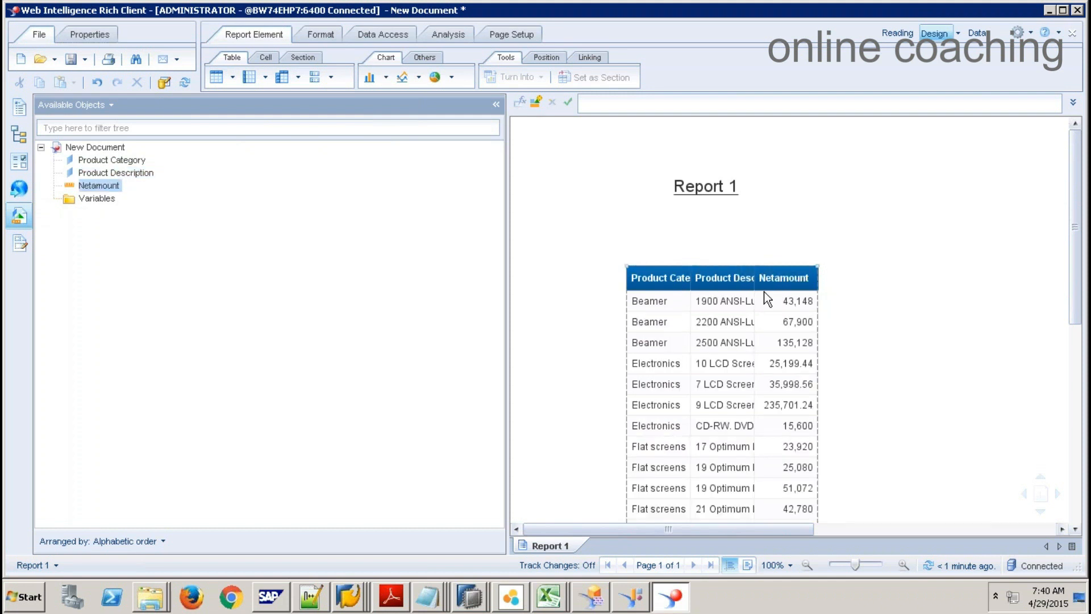
Step: Set the Product Category column to autofit its width to the content
click(494, 104)
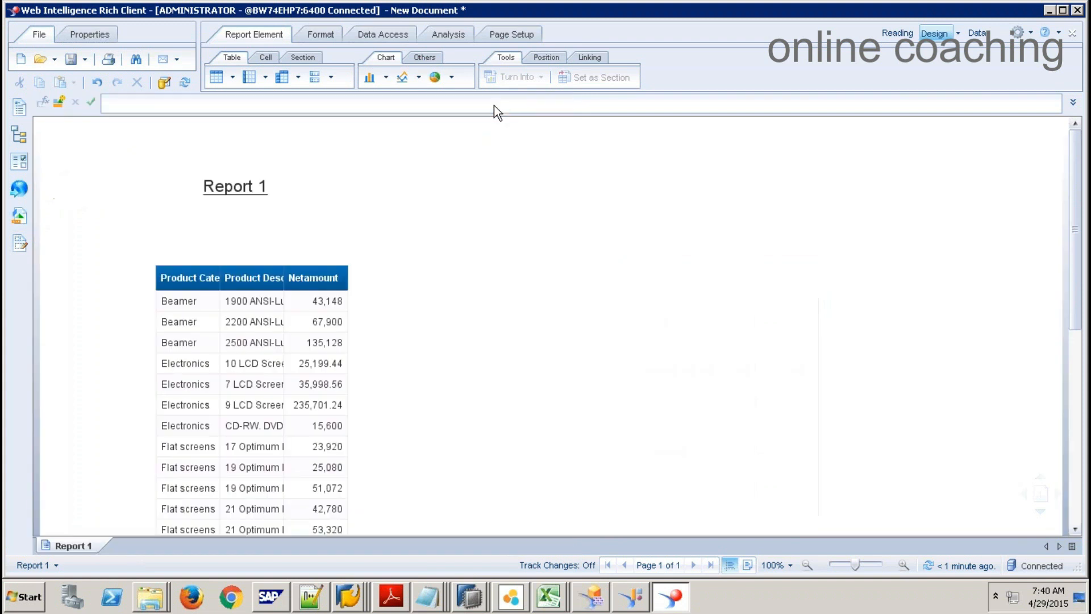
click(182, 307)
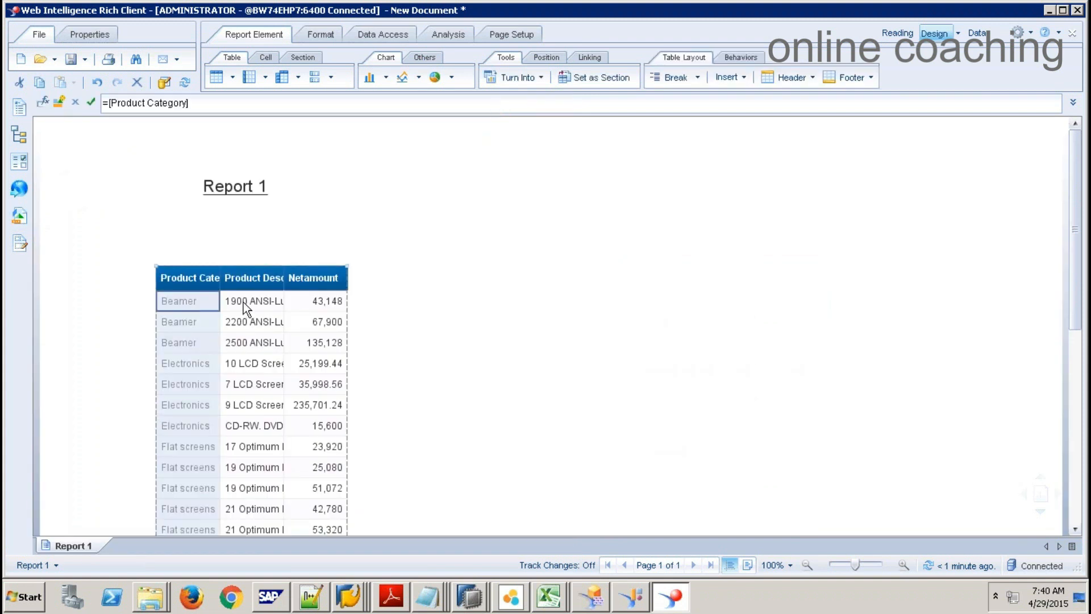
click(243, 302)
click(186, 306)
click(274, 304)
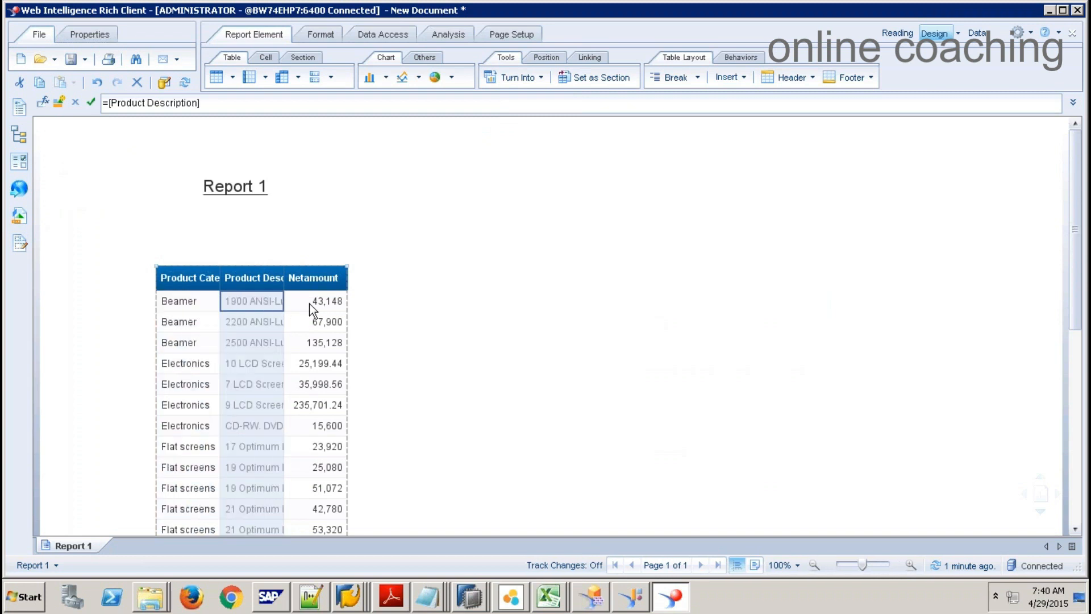
click(197, 271)
right_click(197, 271)
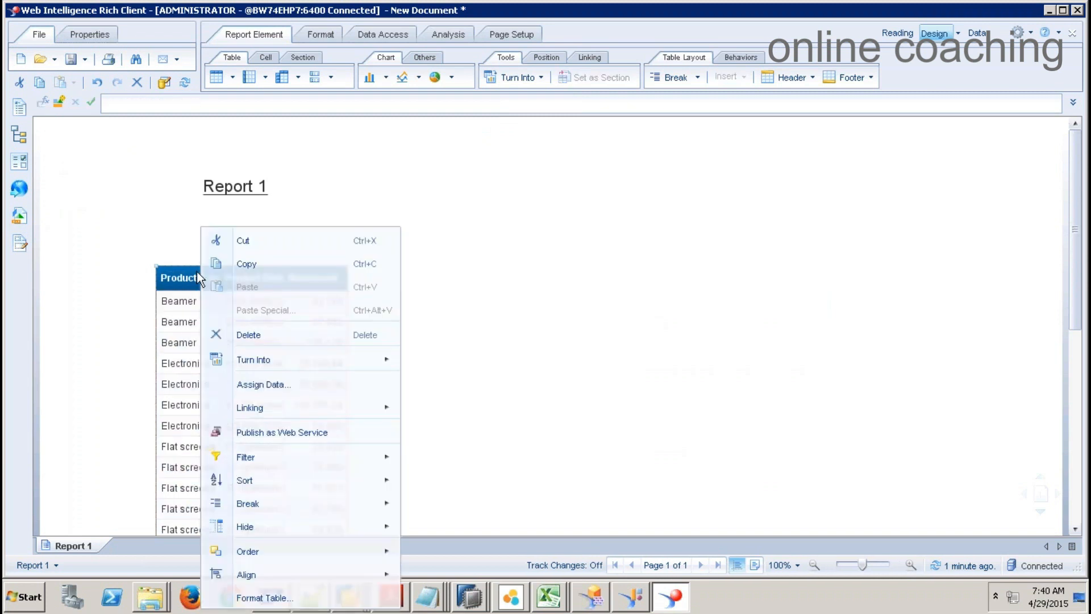
click(181, 299)
right_click(181, 299)
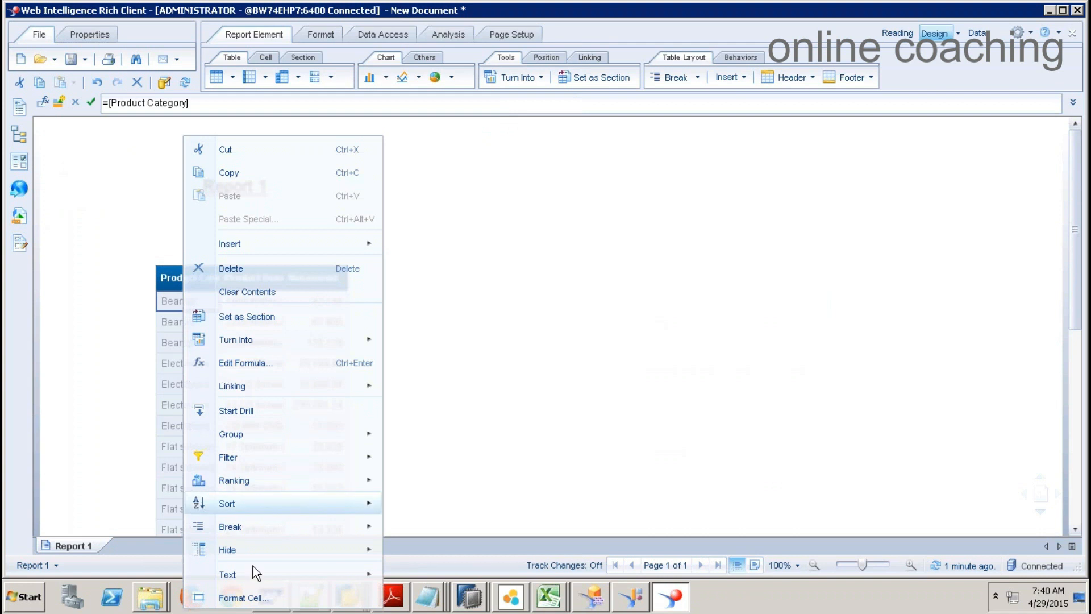
click(256, 596)
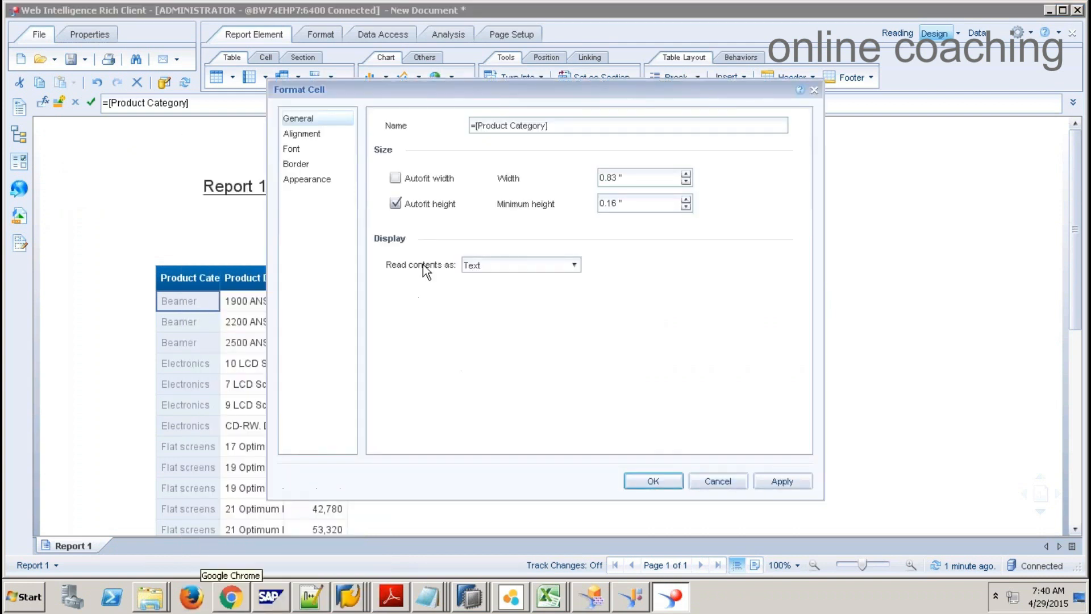
click(421, 178)
click(653, 480)
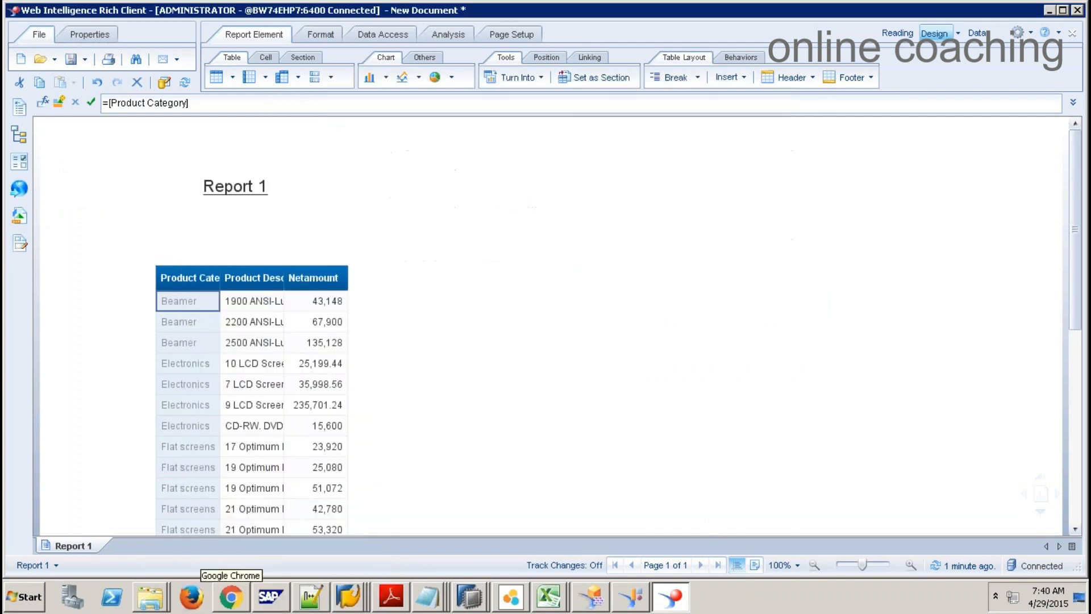
Step: Set the Product Description column to autofit its width to the text
click(298, 305)
right_click(301, 300)
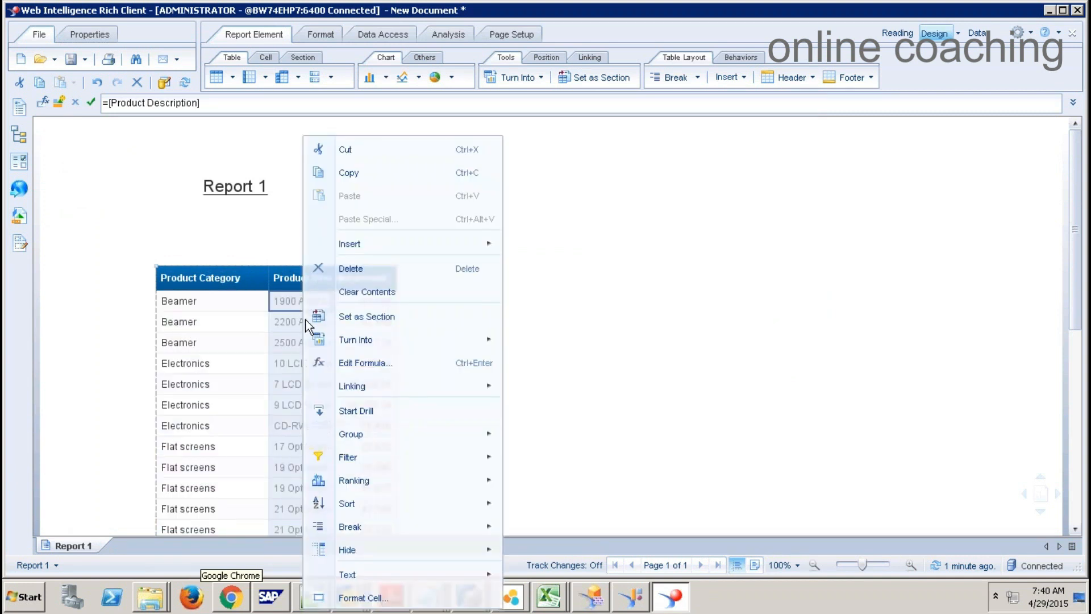
click(370, 598)
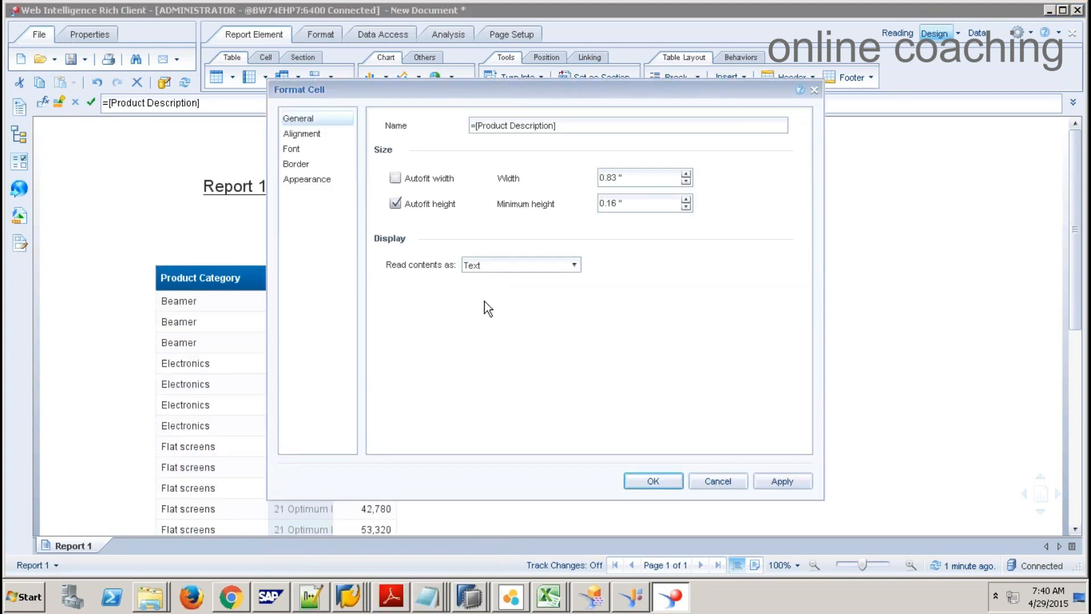
click(395, 178)
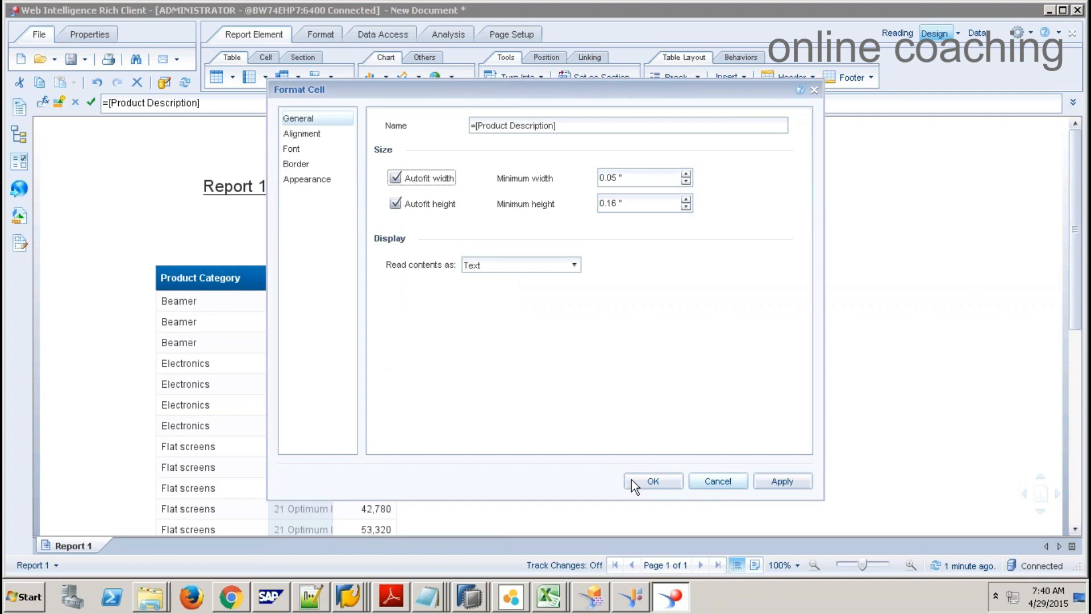
click(632, 479)
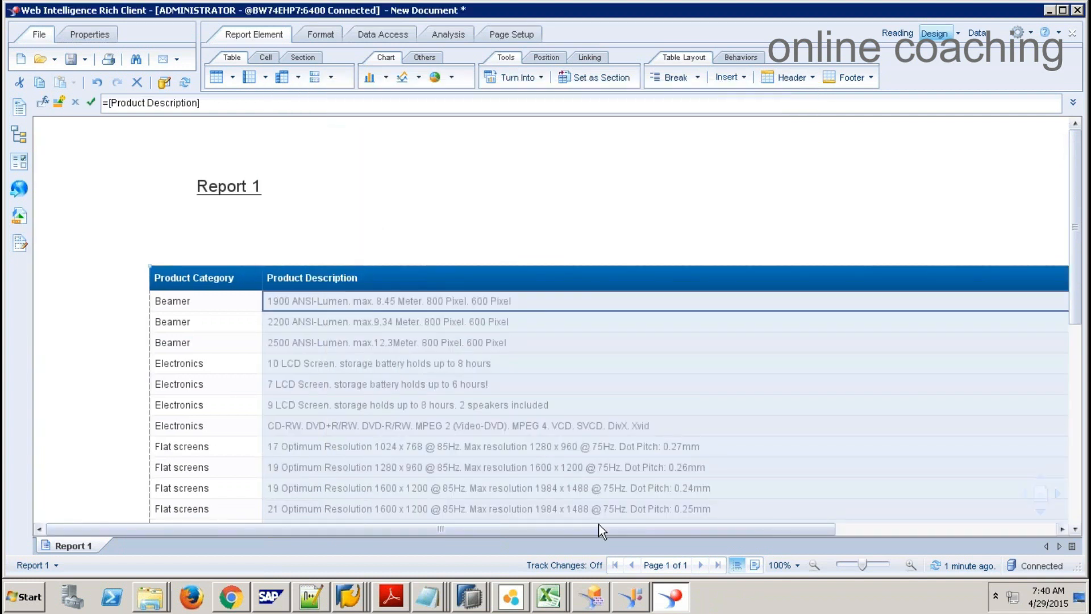
Step: Drag the Product Description column's right border left to narrow it
drag(598, 530, 824, 531)
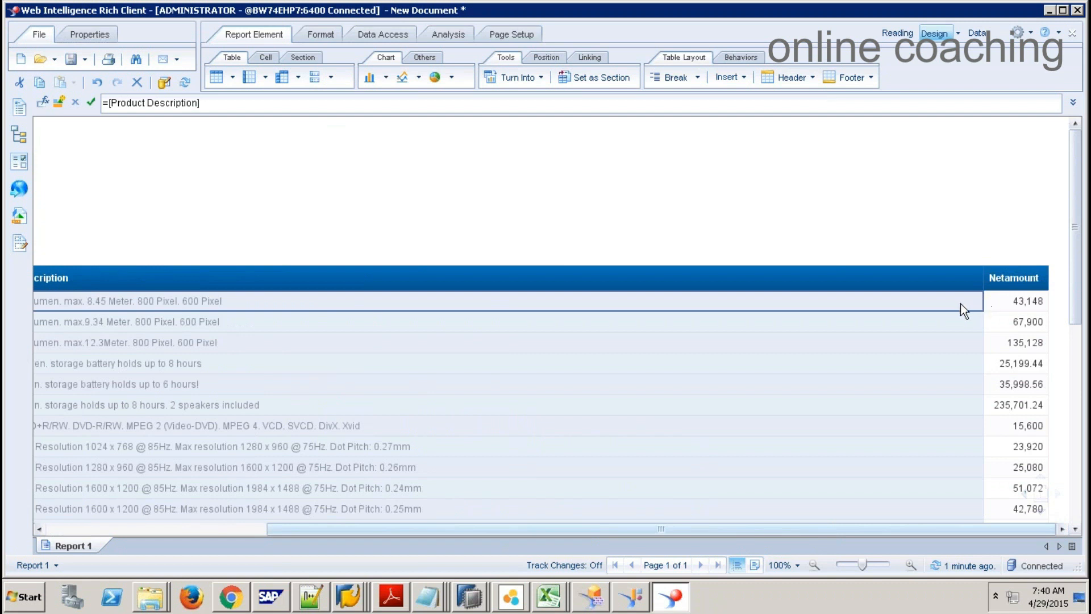
click(956, 233)
click(926, 340)
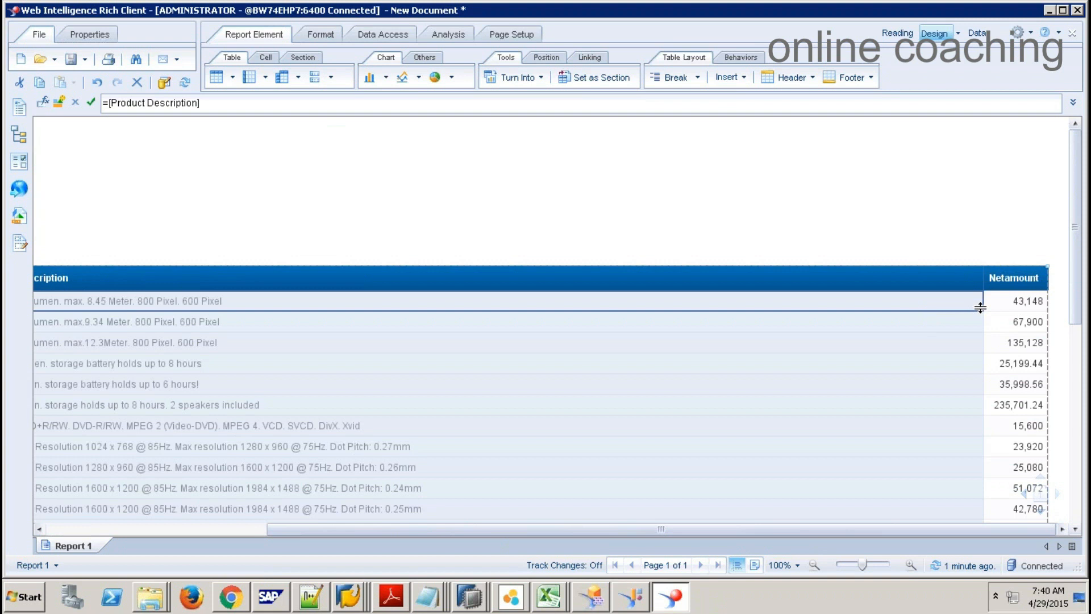
drag(983, 303, 420, 335)
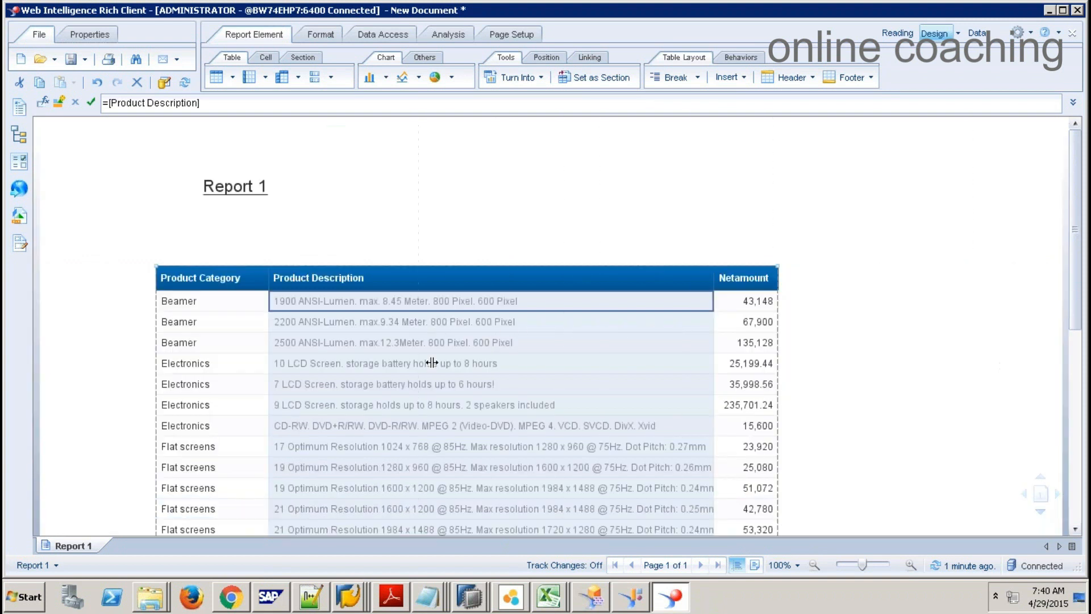
Step: Set Product Category as a section, grouping tables under Beamer, Electronics and Flat screens
click(199, 299)
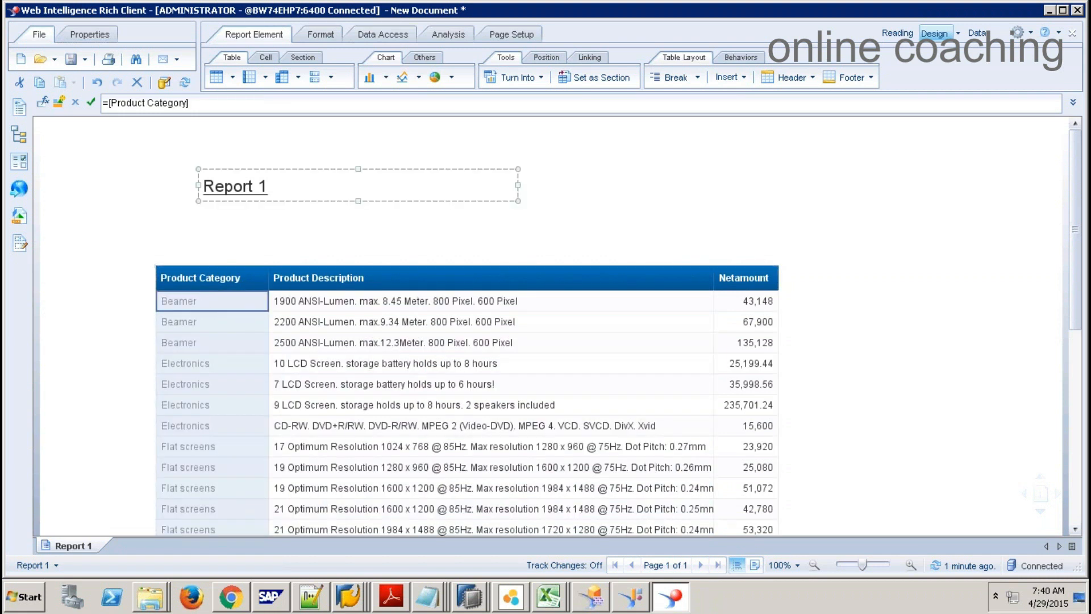
click(600, 84)
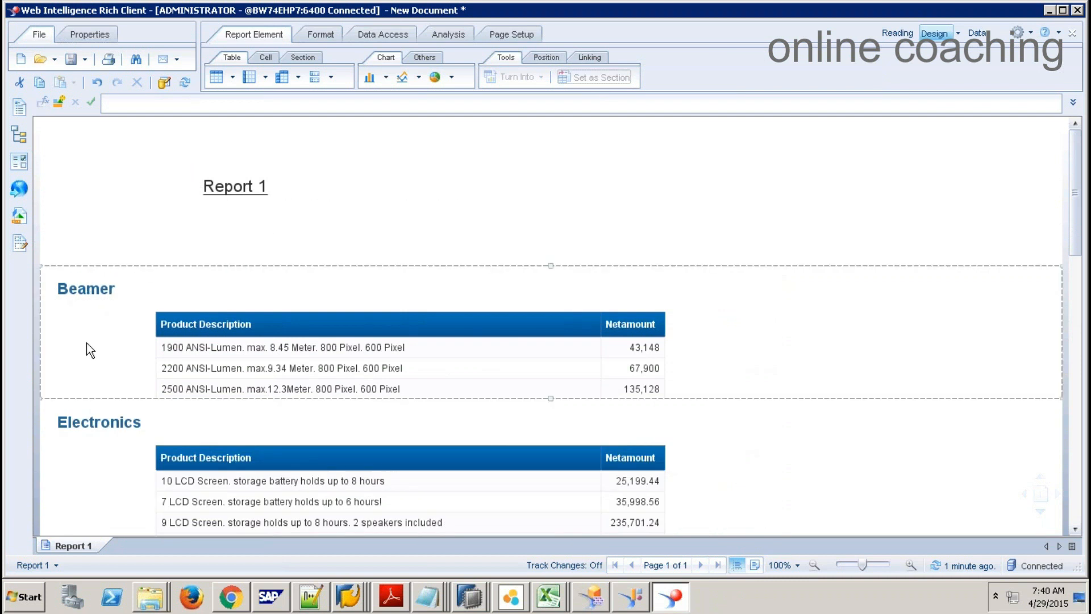
scroll(86, 342, down, 3)
scroll(349, 397, down, 2)
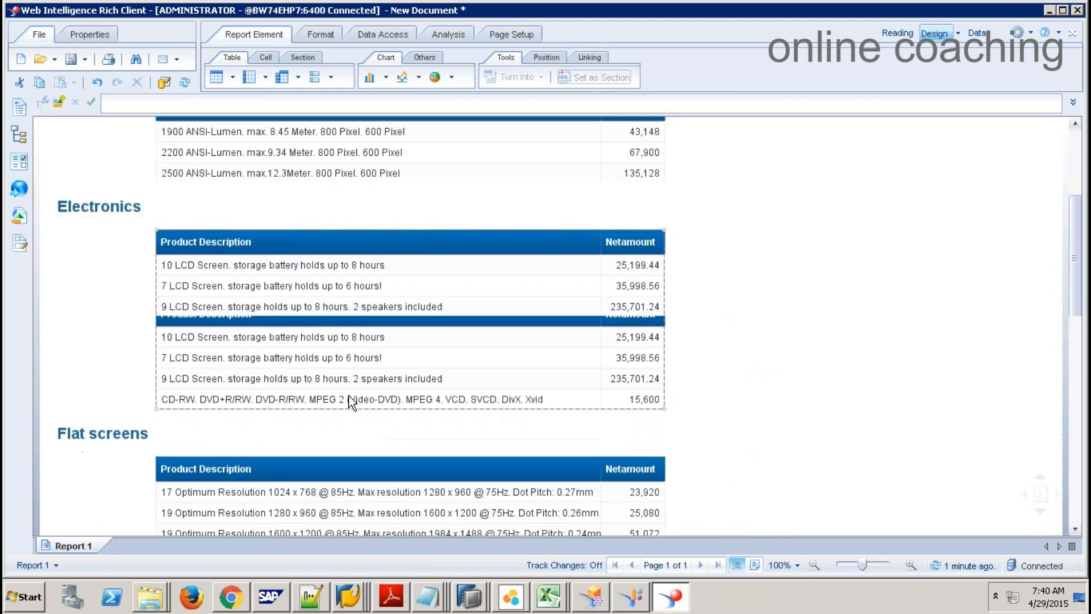
scroll(346, 391, up, 2)
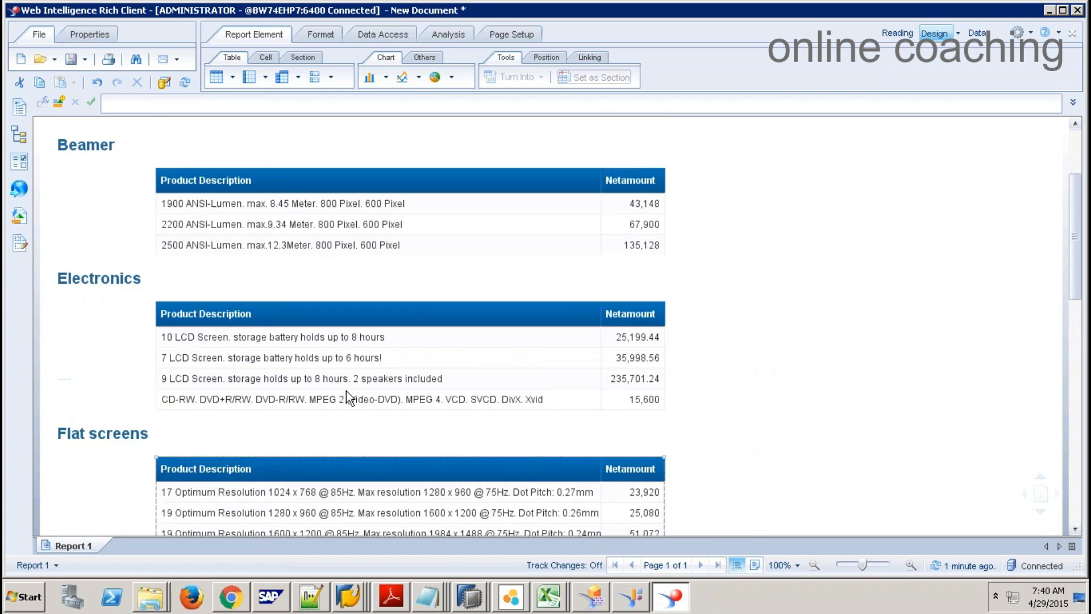
click(463, 170)
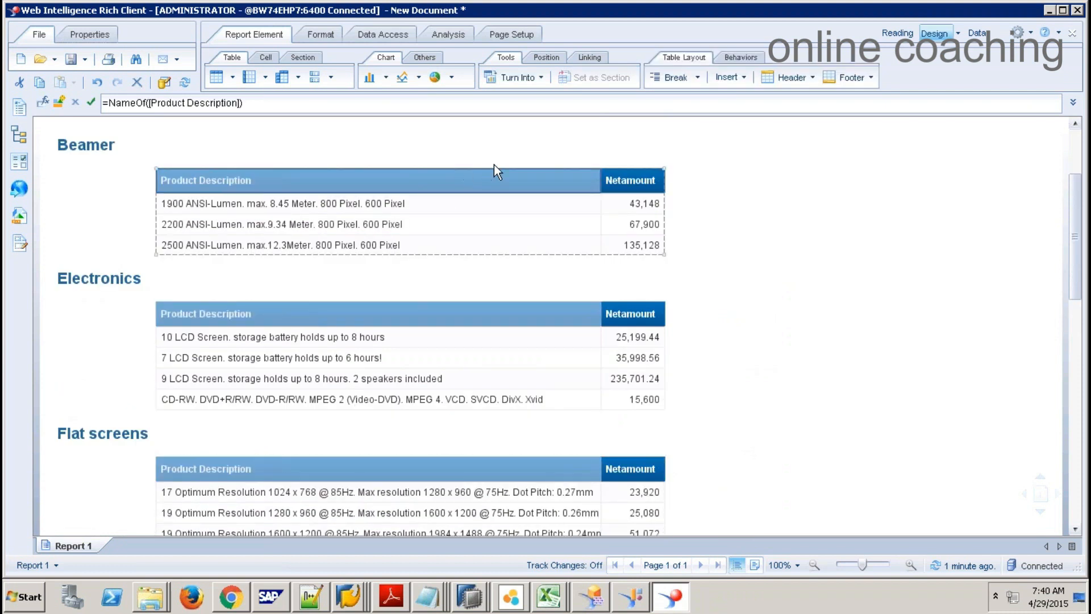
click(632, 167)
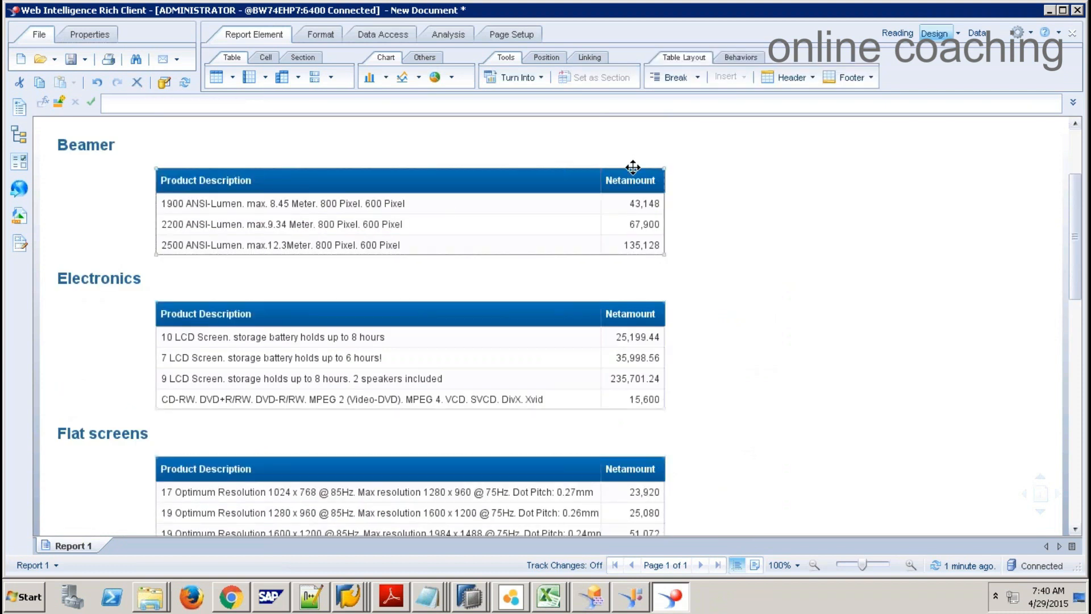
Step: Copy the Beamer table and paste a duplicate beside it in every category section
right_click(515, 168)
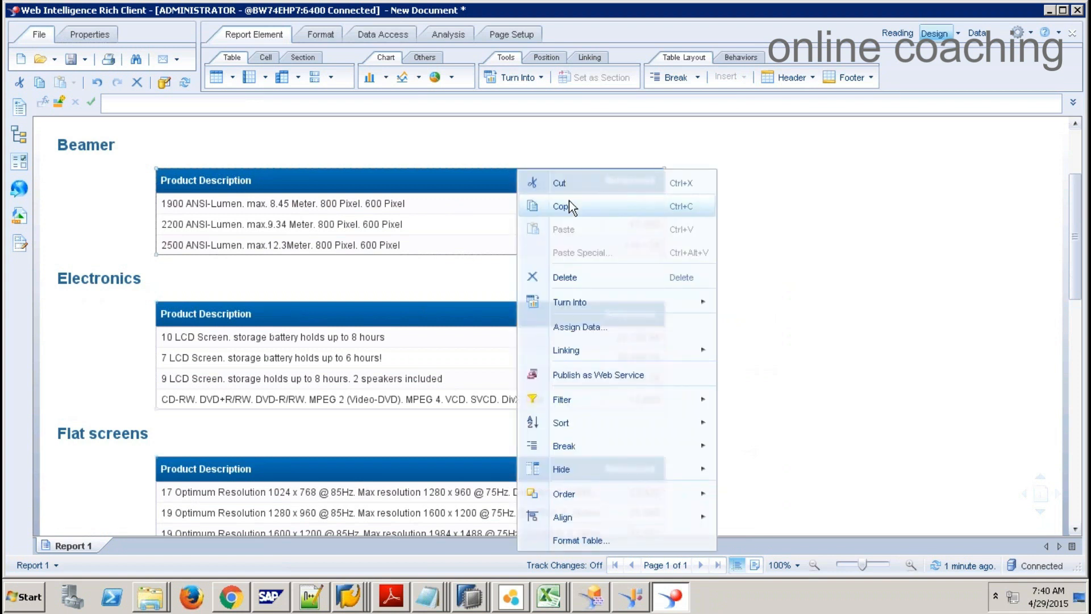
click(809, 178)
right_click(809, 174)
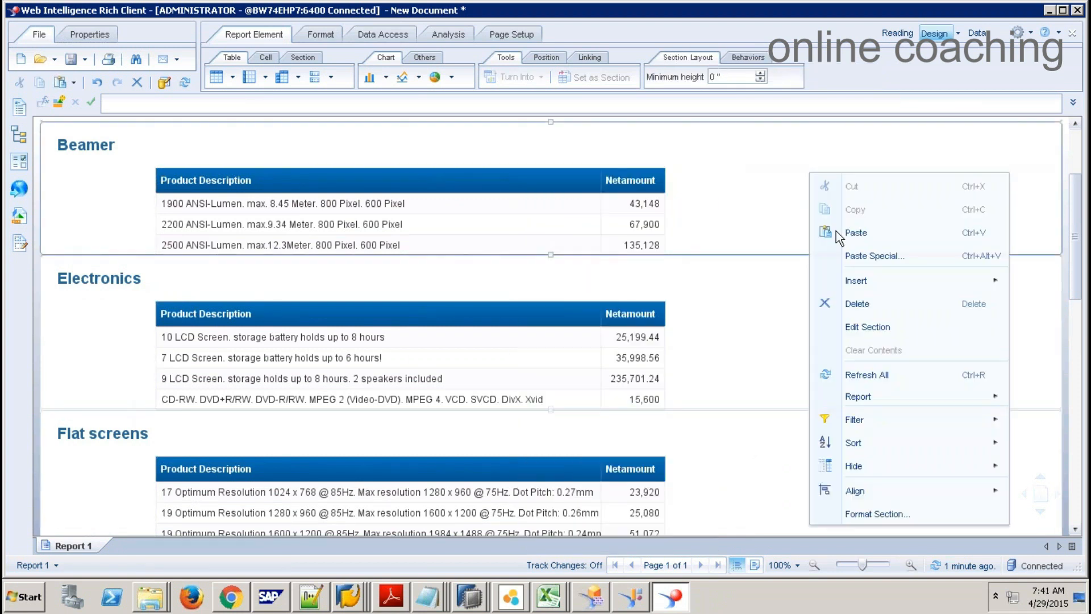
click(847, 233)
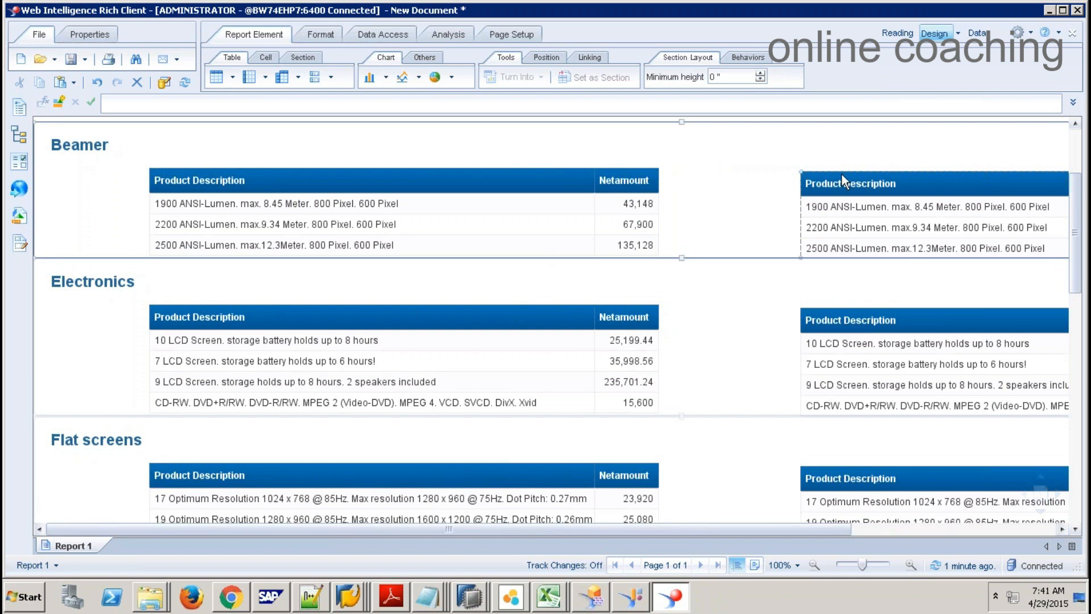
Step: Turn the pasted tables into pie charts of Netamount by Product Description
right_click(840, 174)
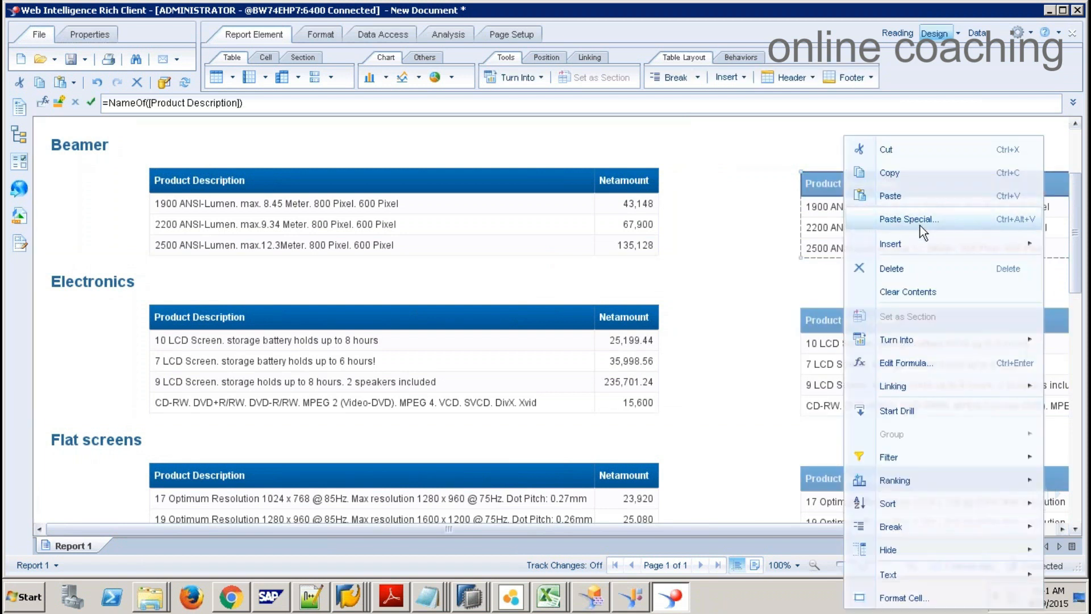
mouse_move(916, 243)
mouse_move(915, 337)
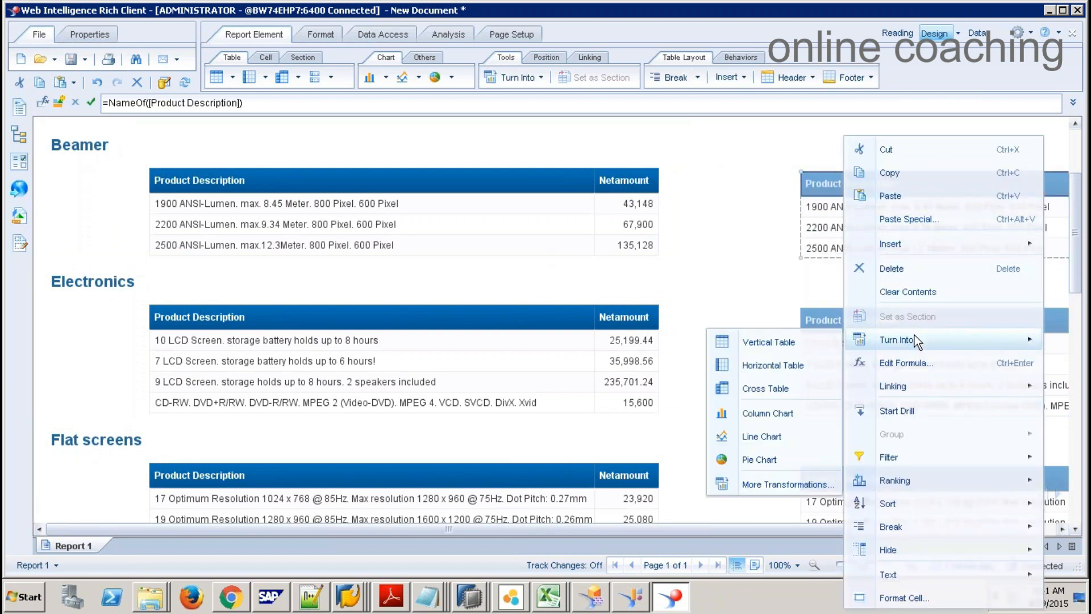
click(770, 457)
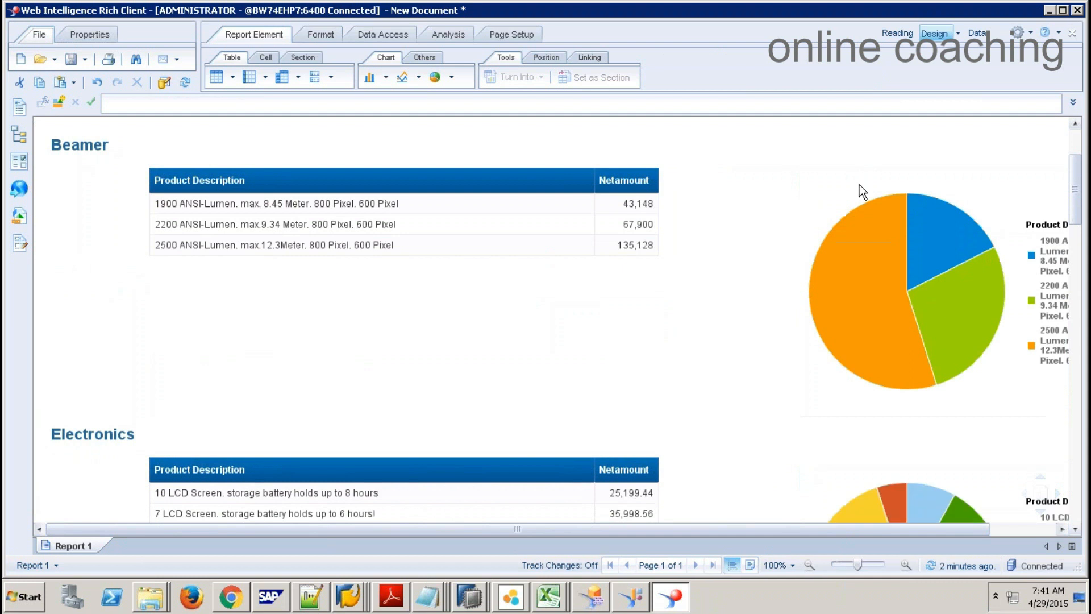
click(550, 279)
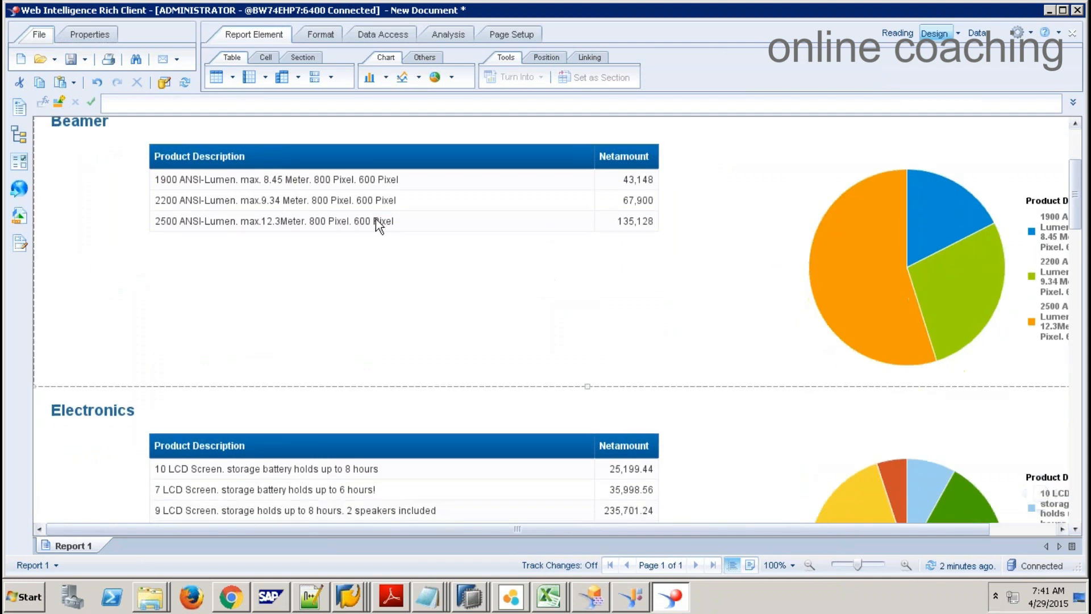
click(920, 195)
Step: Review the report's query in the Query Panel via Data Access > Edit, then close it
scroll(920, 194, down, 10)
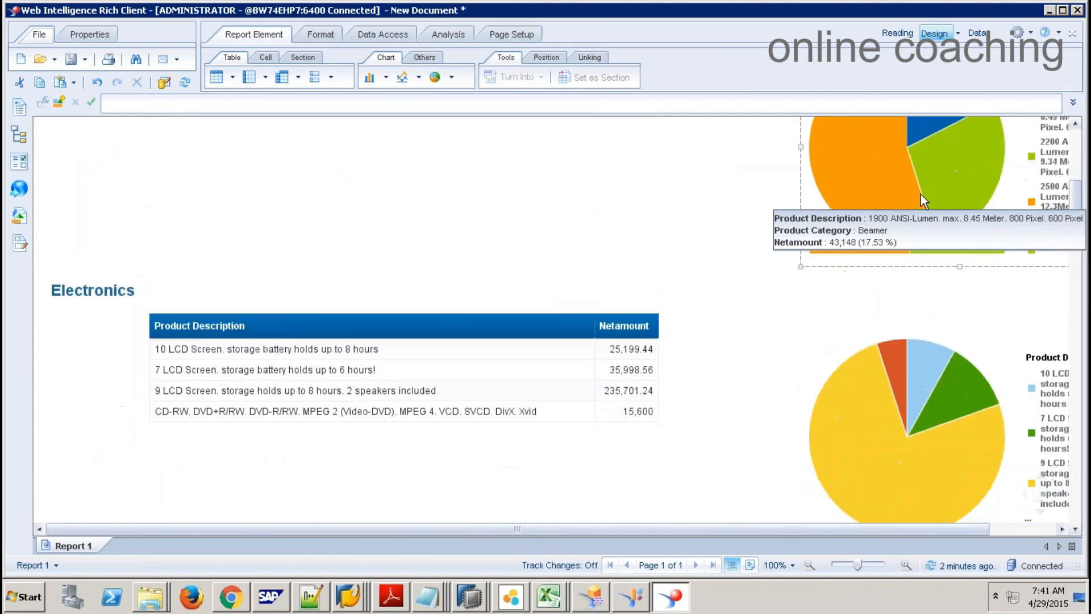
scroll(921, 195, down, 20)
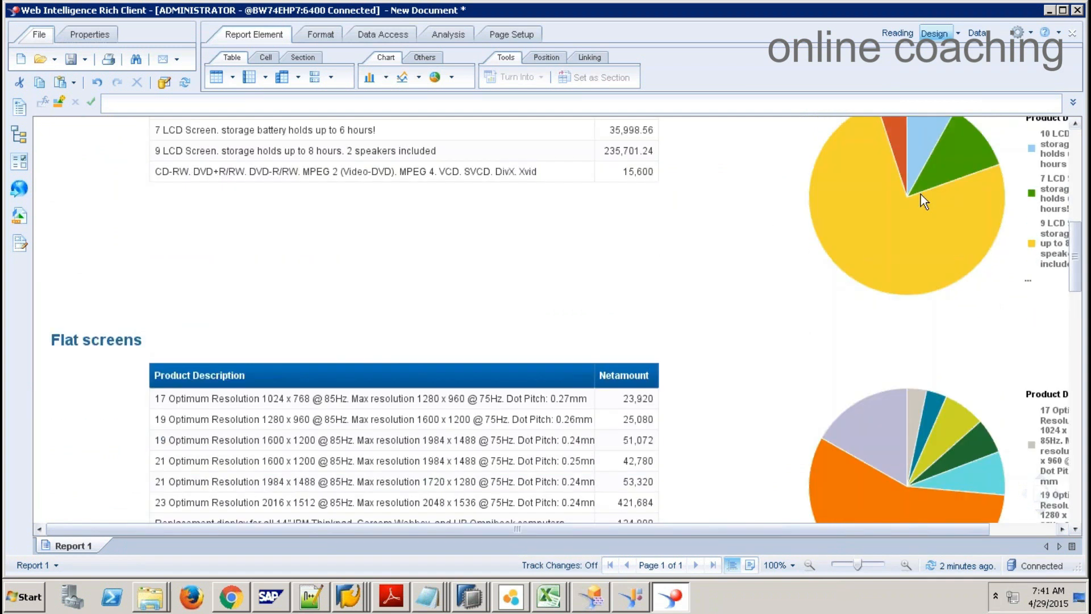
scroll(920, 194, up, 20)
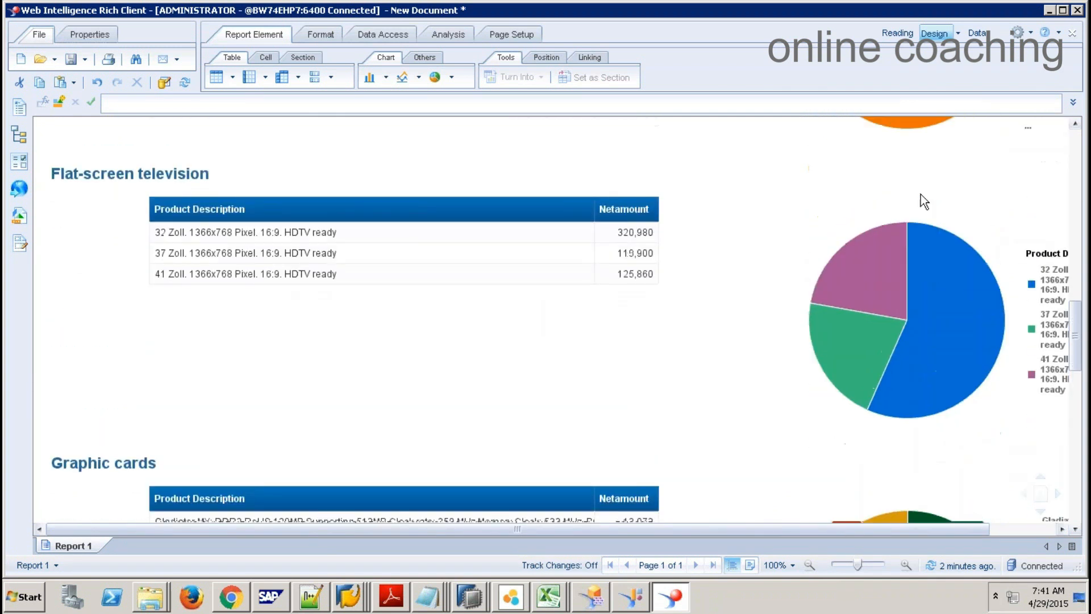
scroll(920, 193, up, 3)
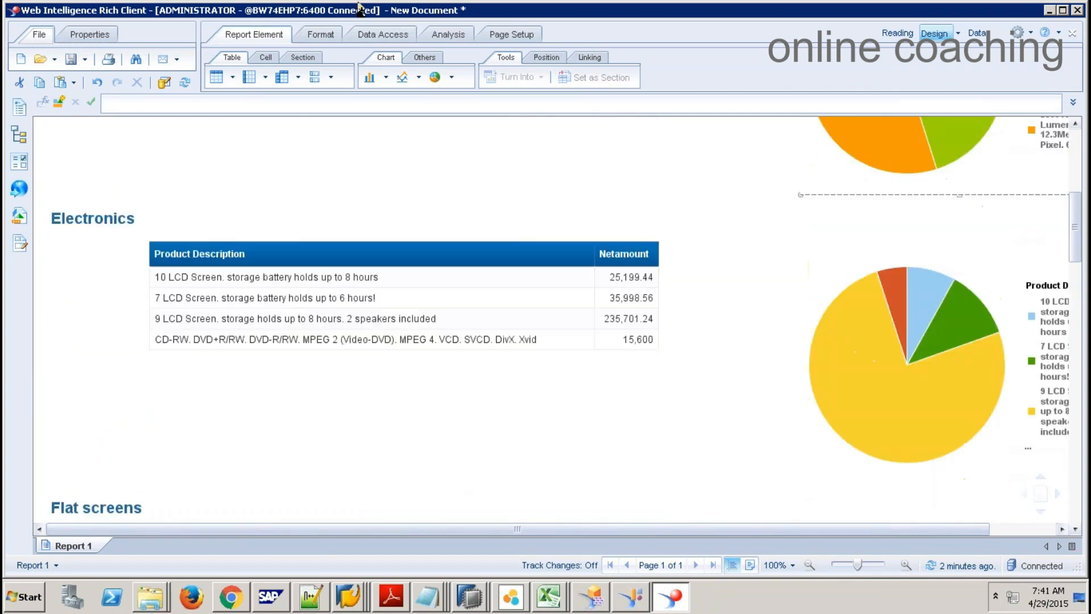
click(321, 34)
click(397, 39)
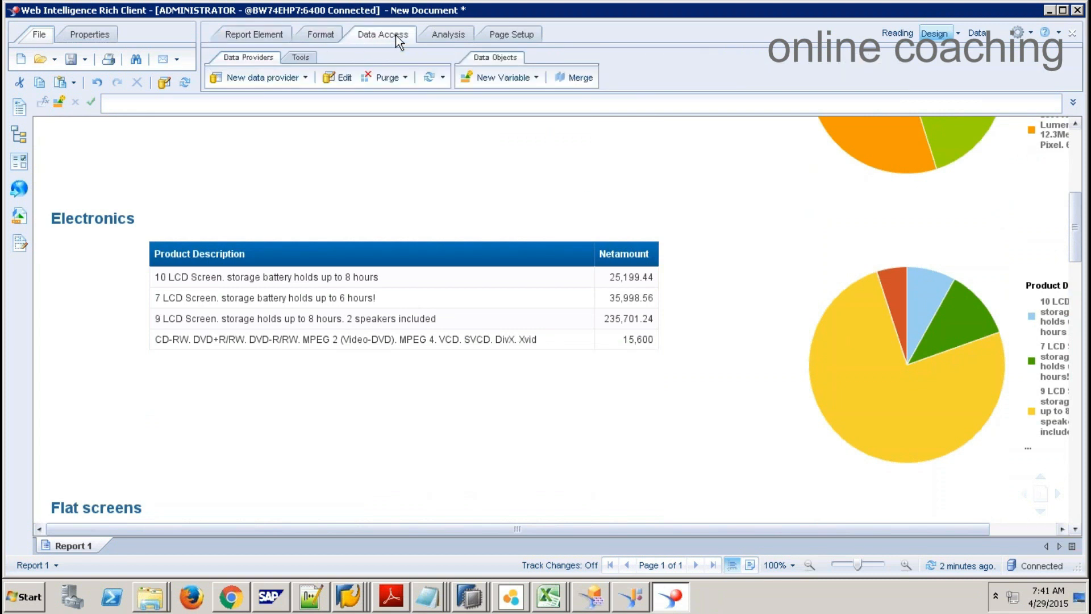
click(337, 77)
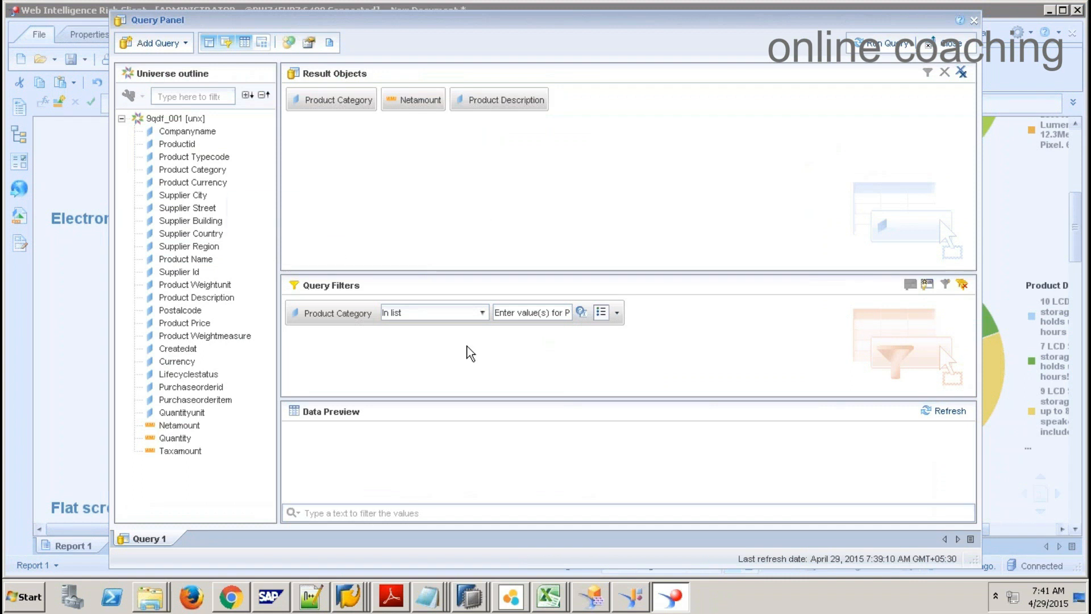
click(974, 23)
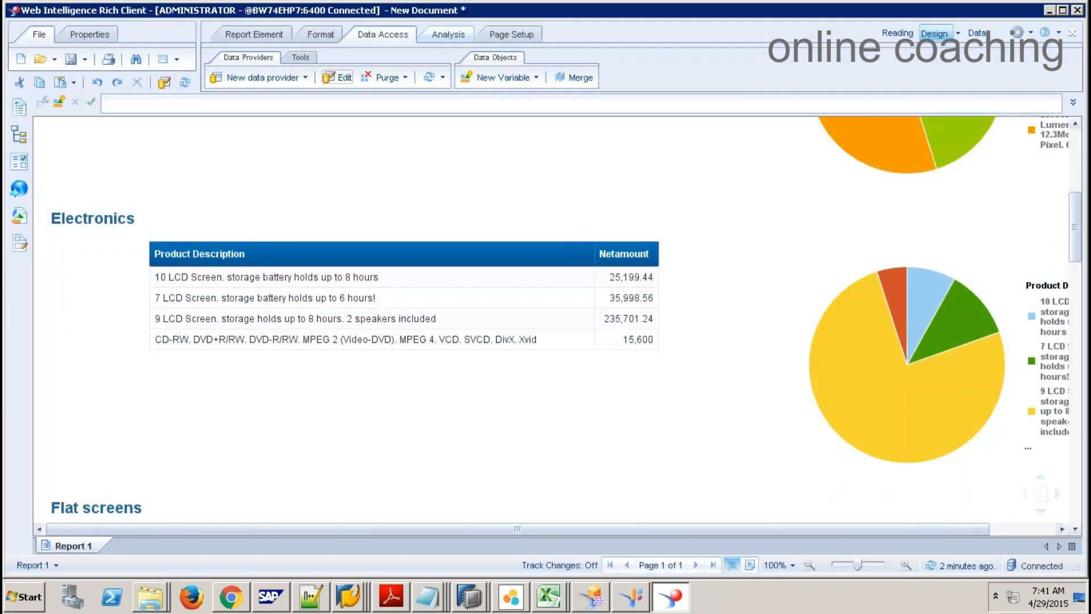
Step: Show the Analysis and Page Setup ribbon tabs and select the Beamer section
click(437, 35)
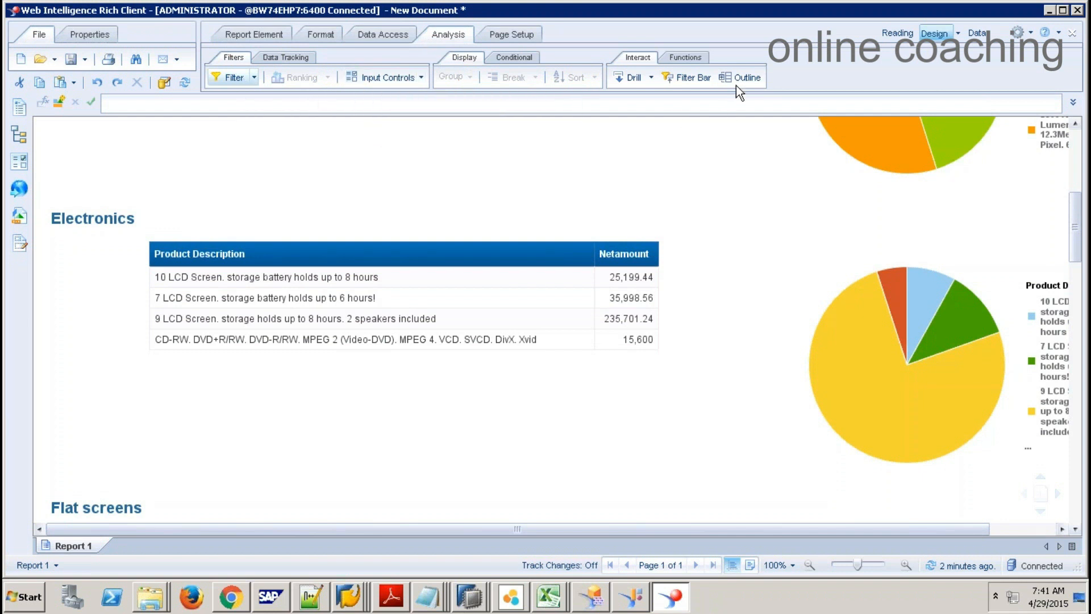
click(522, 39)
click(489, 144)
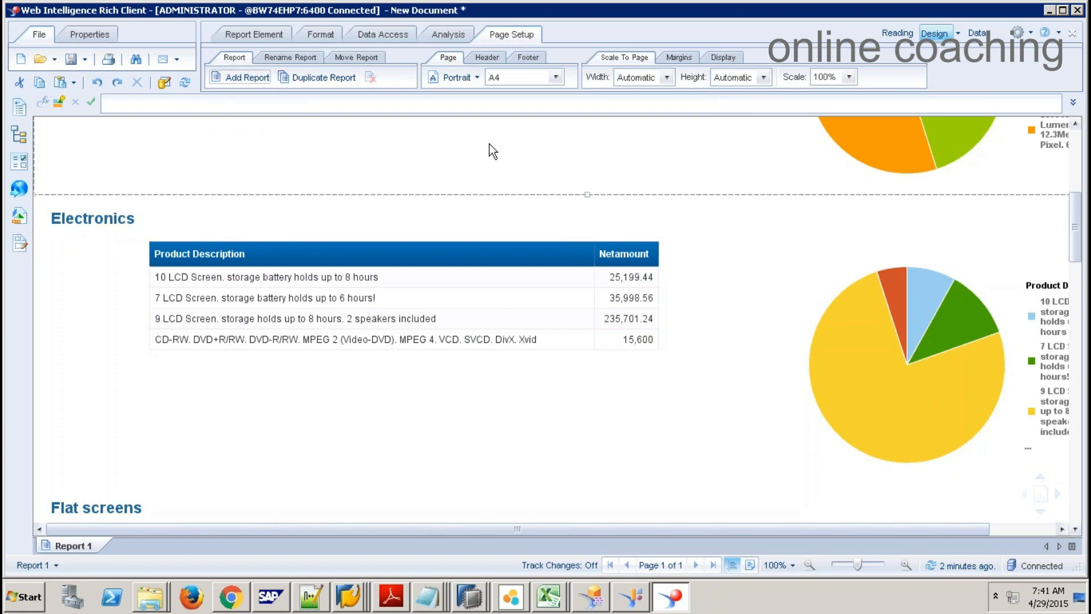
click(85, 58)
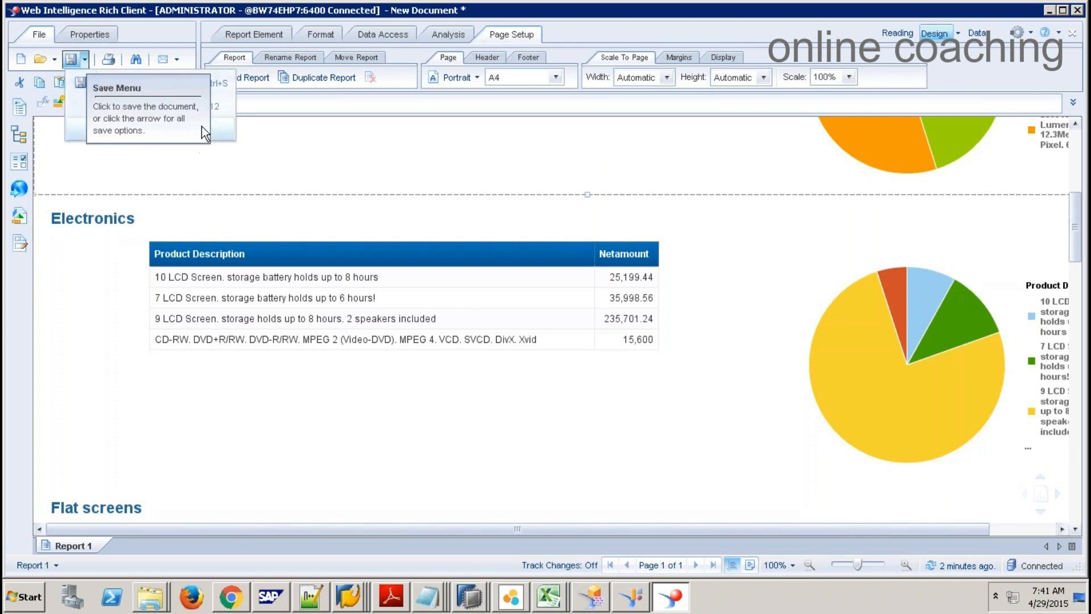
click(220, 132)
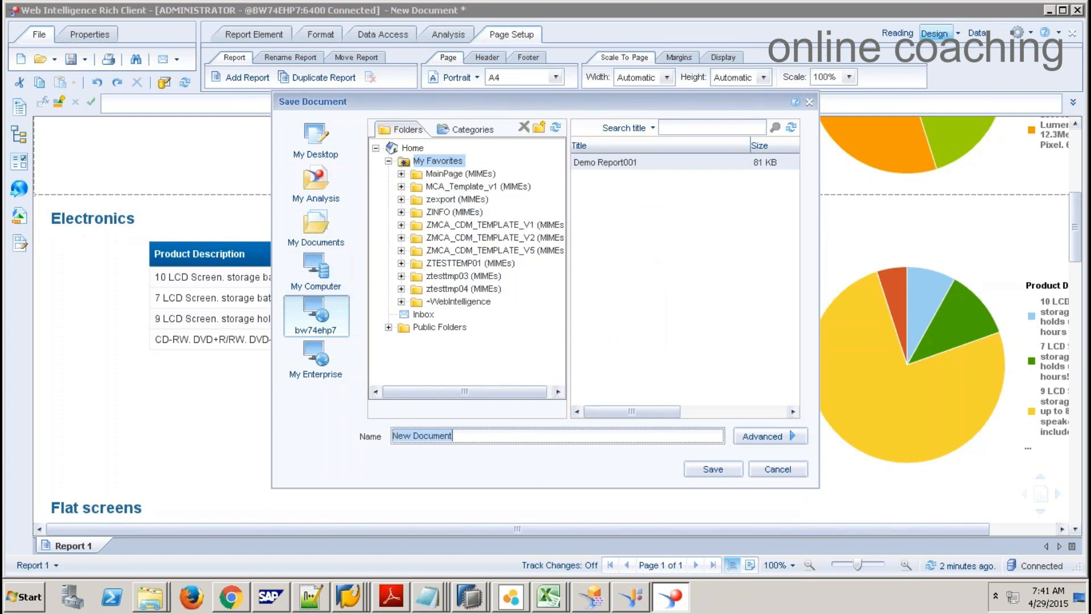
click(759, 469)
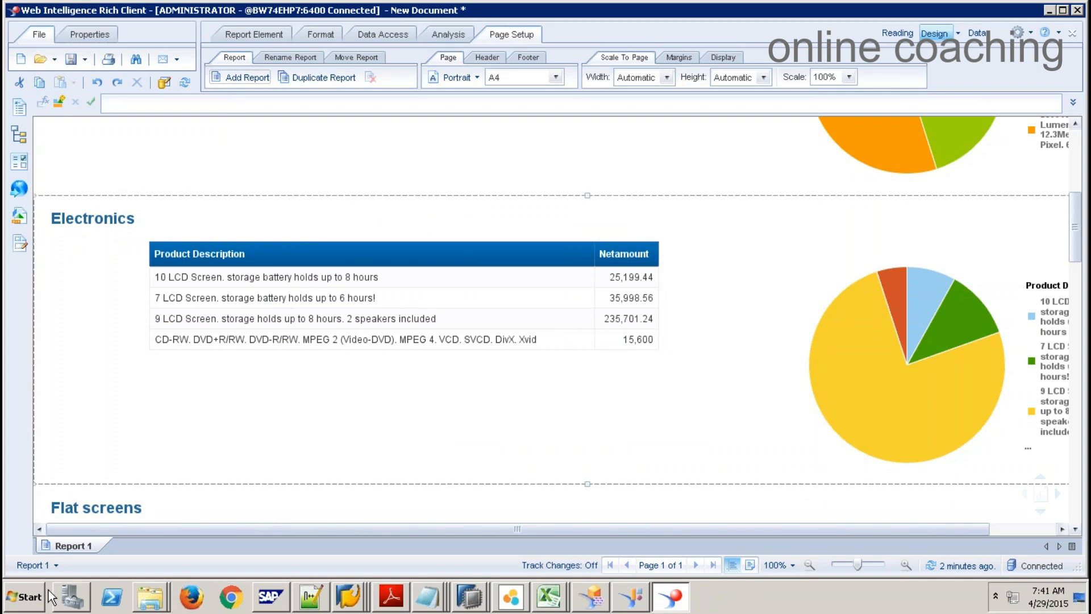
click(573, 262)
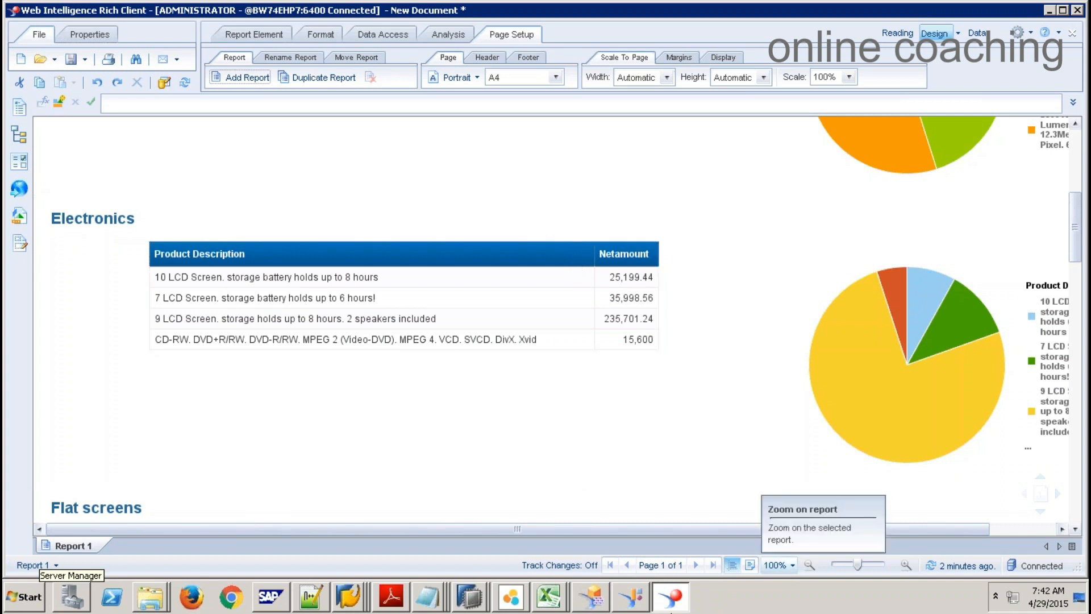
Step: Check cells E22 and E23 in Book1, then return to the Web Intelligence report
click(548, 597)
click(540, 541)
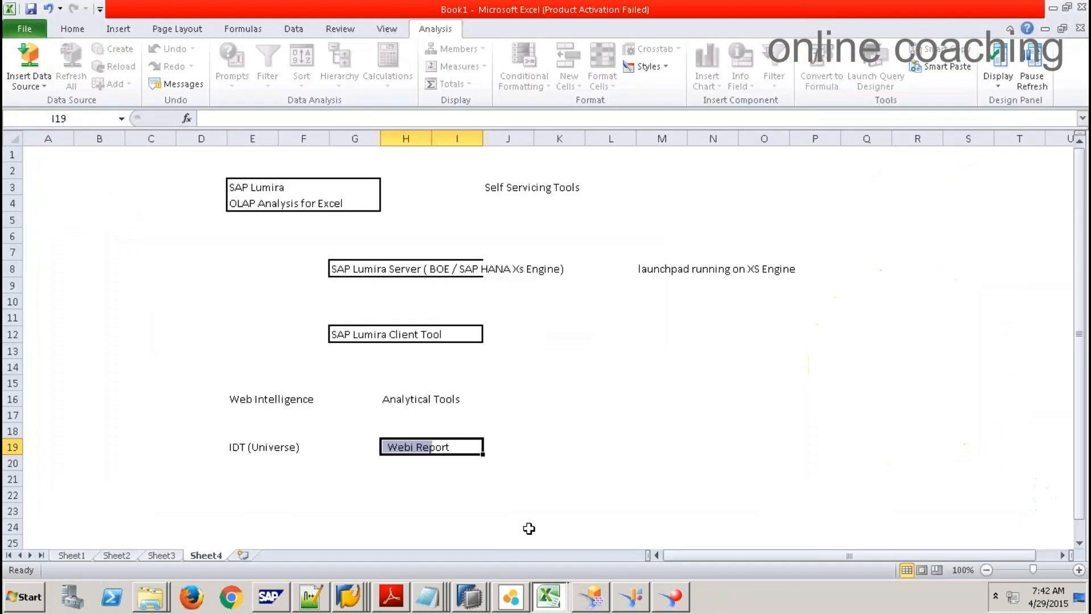
click(261, 500)
scroll(260, 496, down, 2)
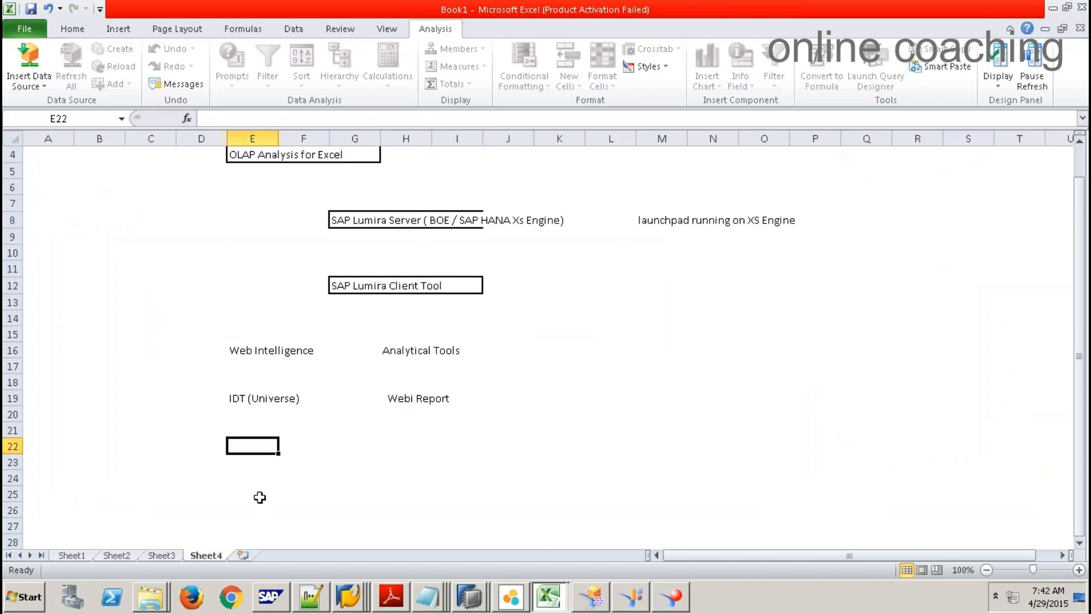
click(251, 414)
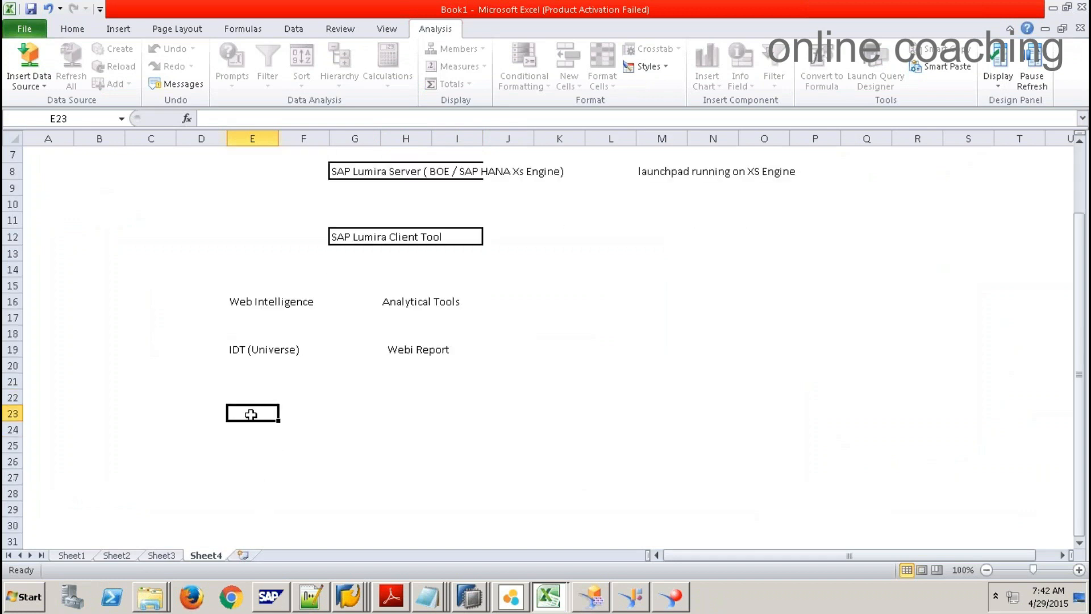
click(672, 601)
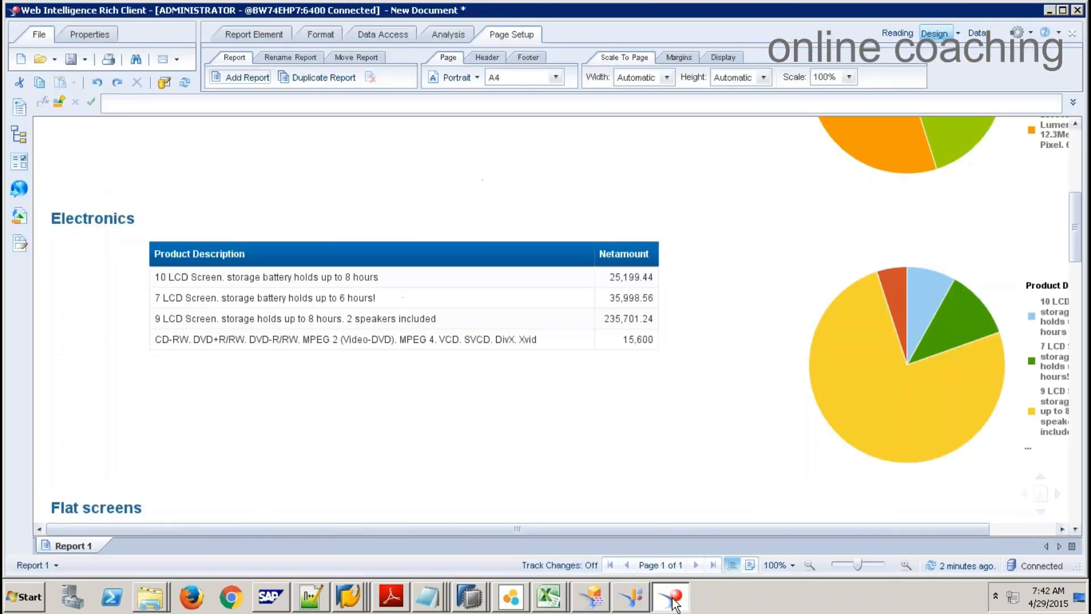
Step: Close 9qdf_001.blx and start a New SAP HANA Business Layer in project 9qbexpj
click(631, 597)
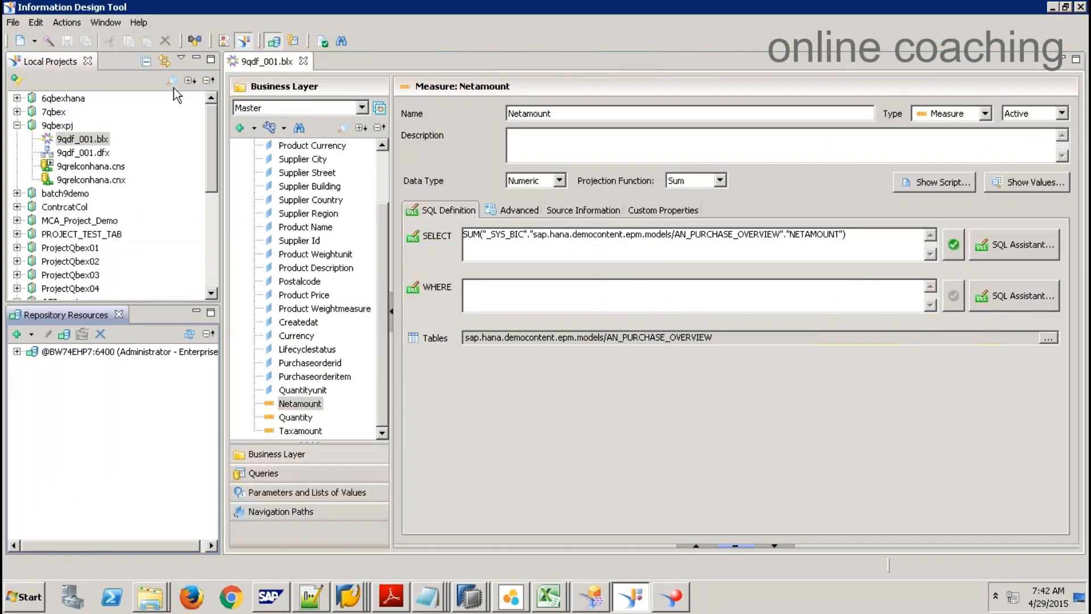
click(304, 61)
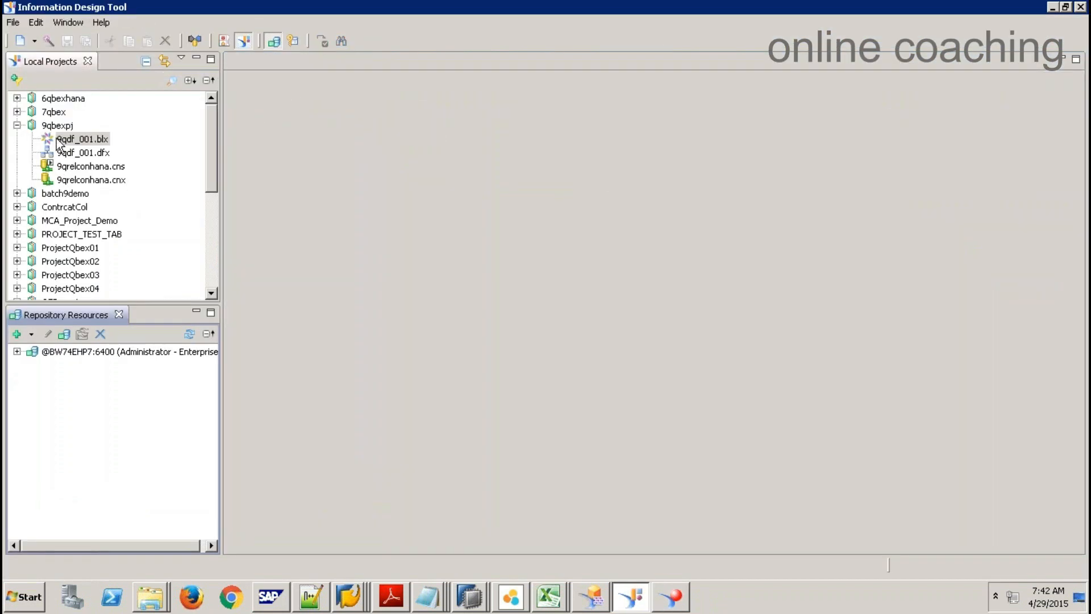
click(93, 166)
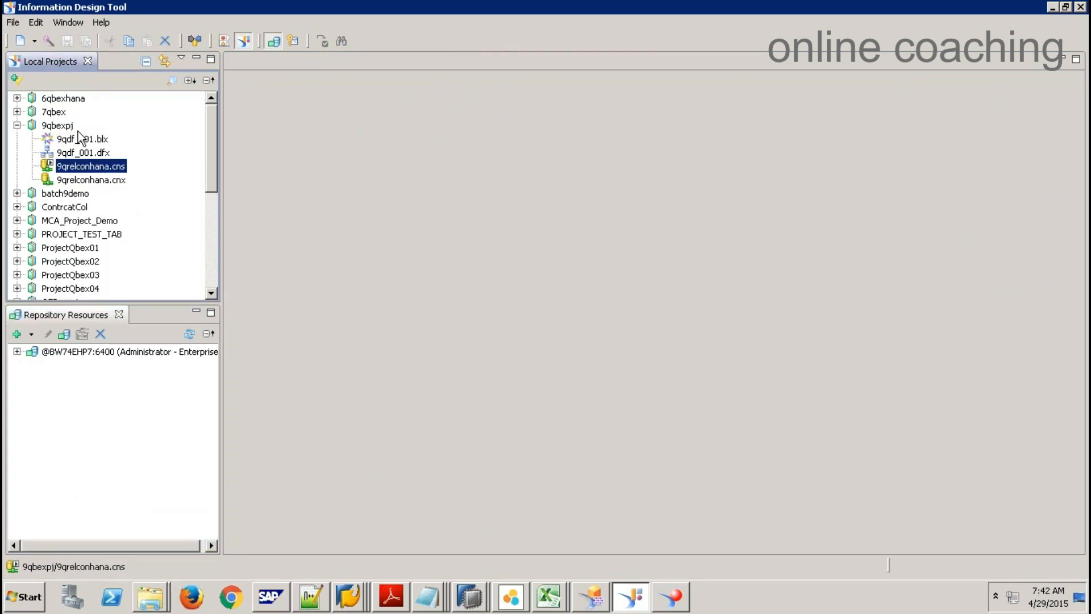
right_click(69, 131)
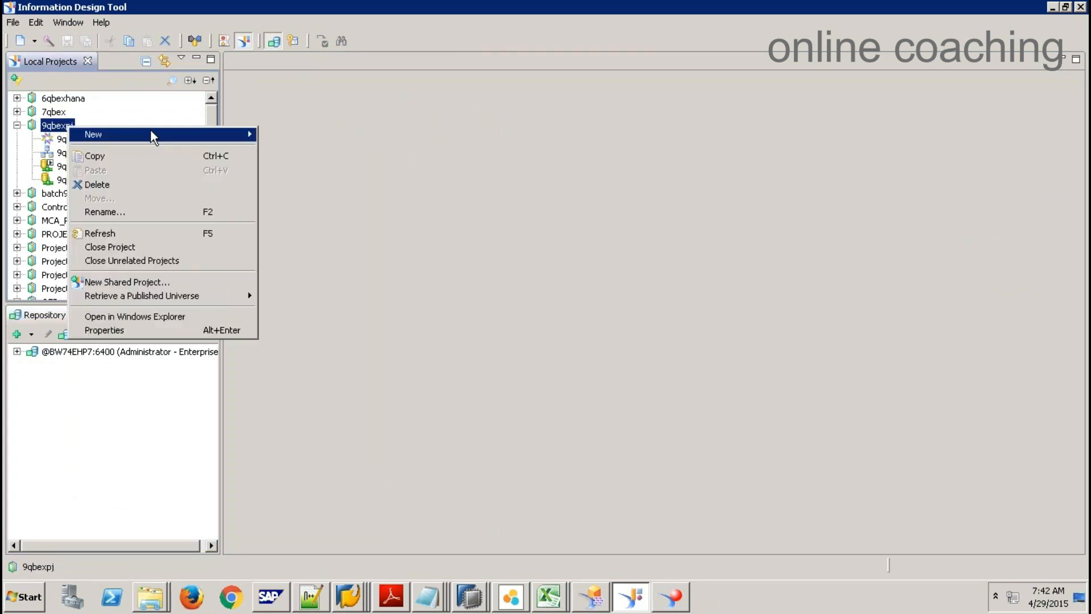
mouse_move(151, 135)
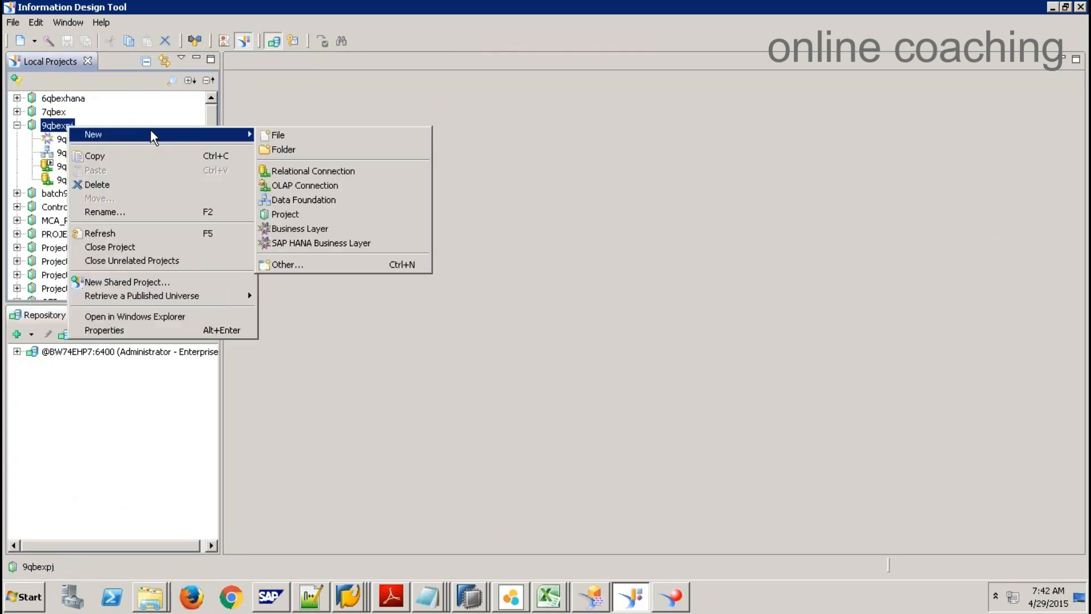
click(326, 243)
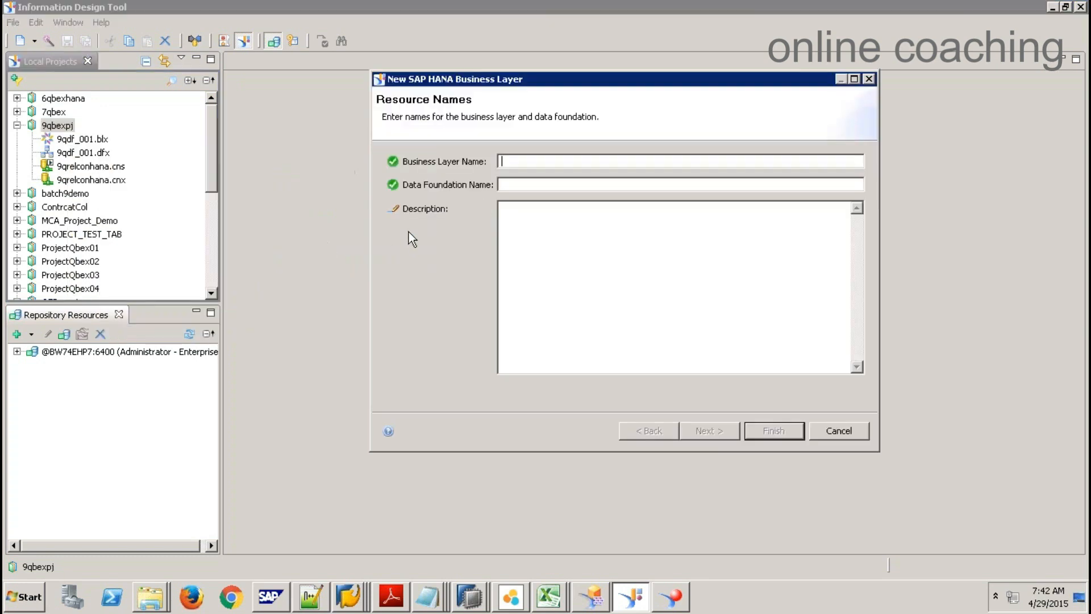
Step: Name the business layer zbl009 and data foundation zdf009, using the 9qrelconhana.cnx connection
text(zbl009)
key(Tab)
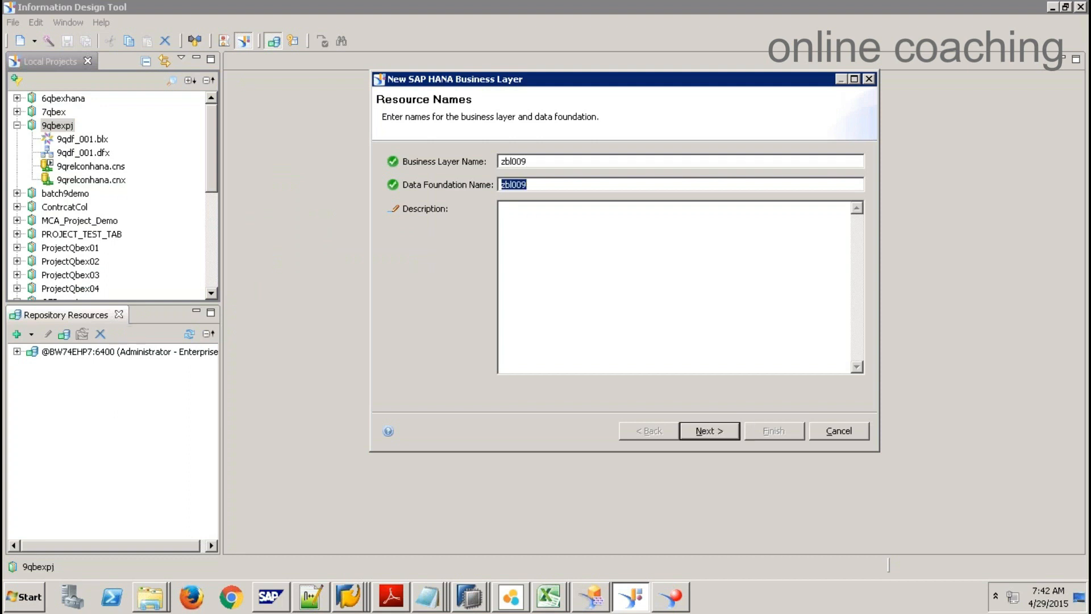
text(z)
click(709, 431)
click(387, 187)
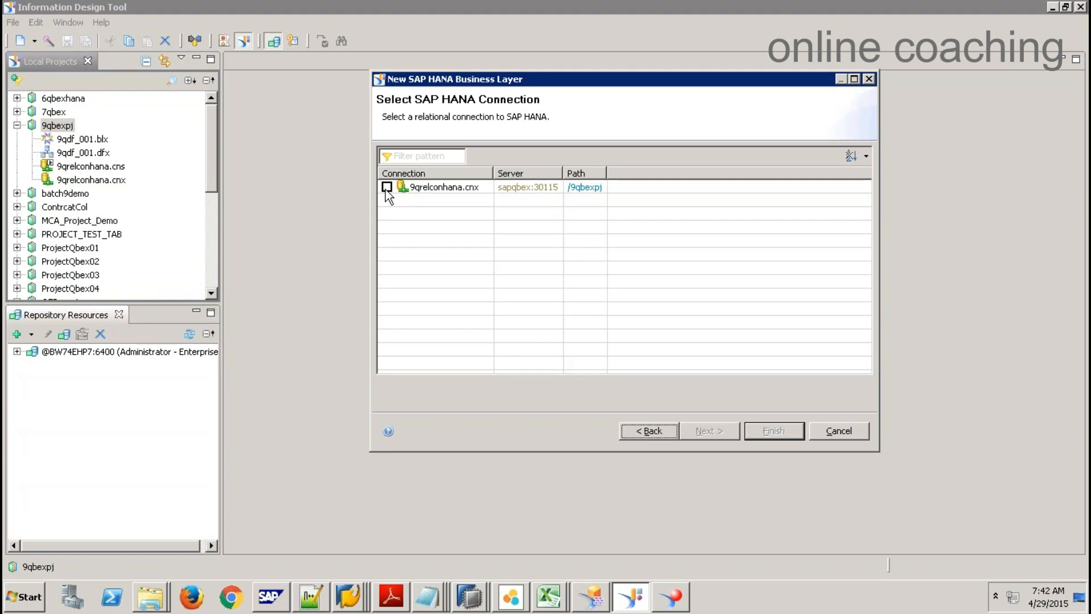
click(708, 431)
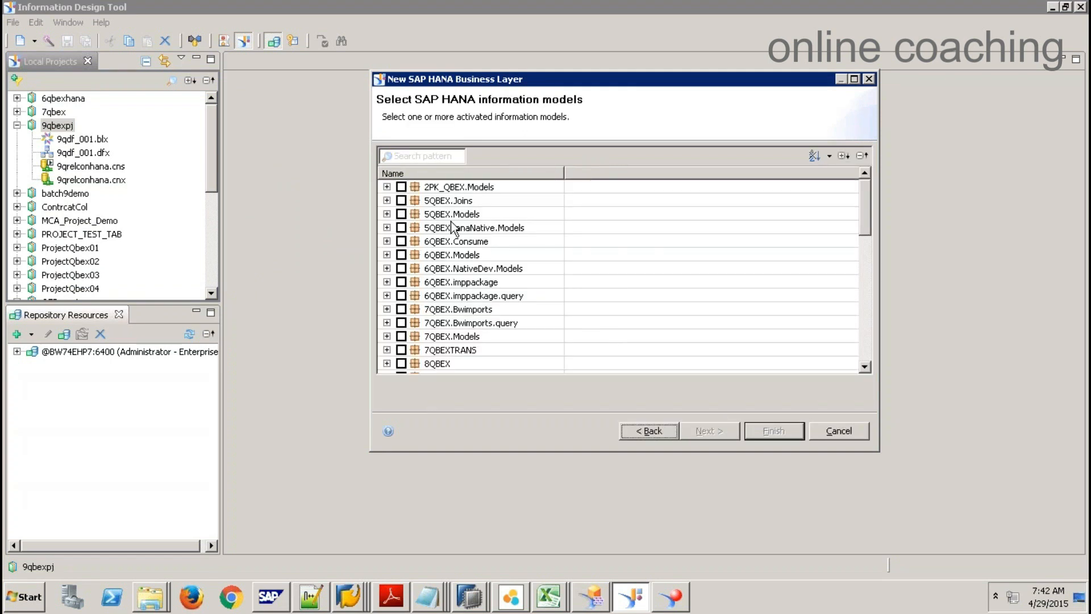
Step: Tick AN_PURCHASE_OVERVIEW under sap.hana.democontent.epm.models and generate the business layer
click(865, 345)
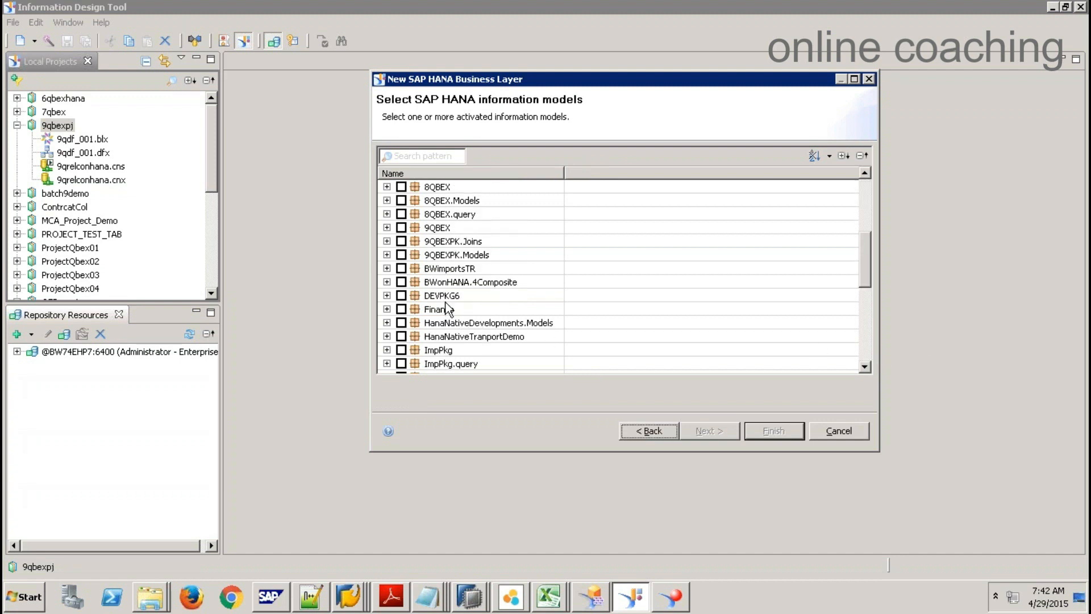
click(866, 341)
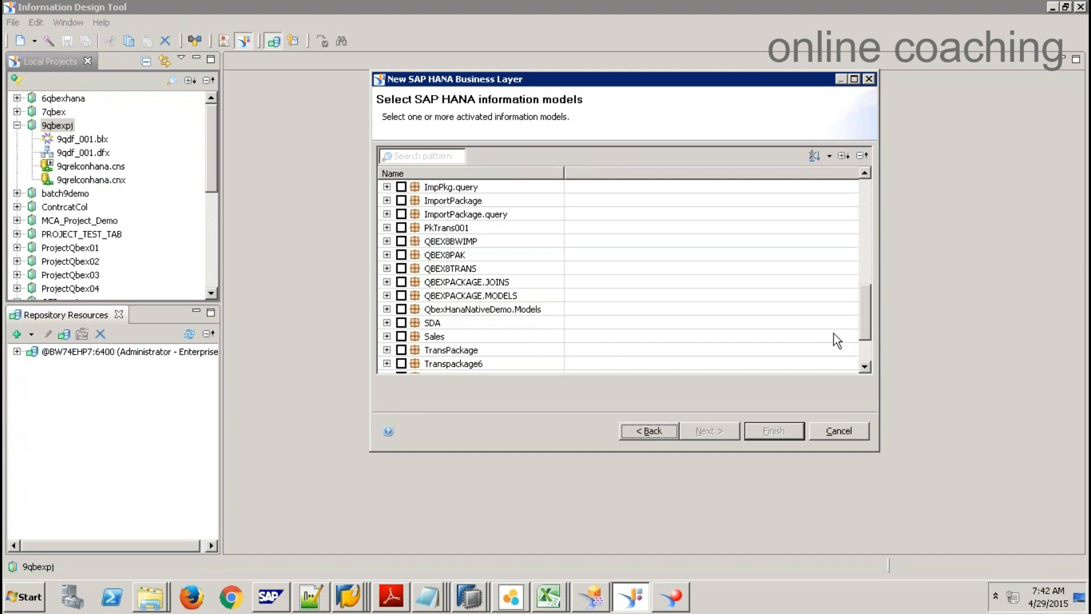
scroll(837, 341, down, 2)
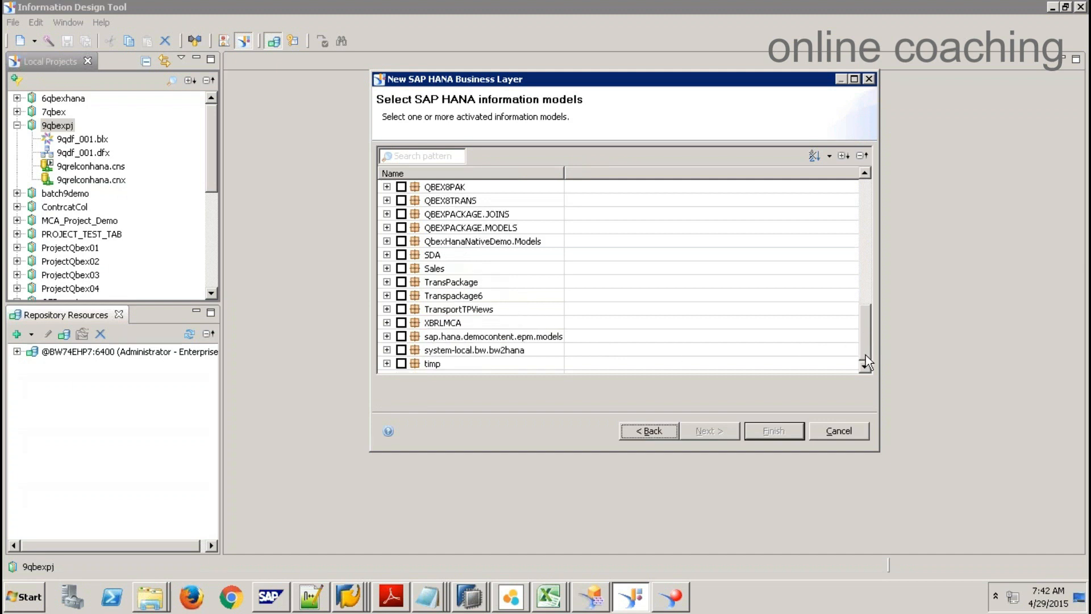
click(387, 336)
scroll(422, 322, down, 3)
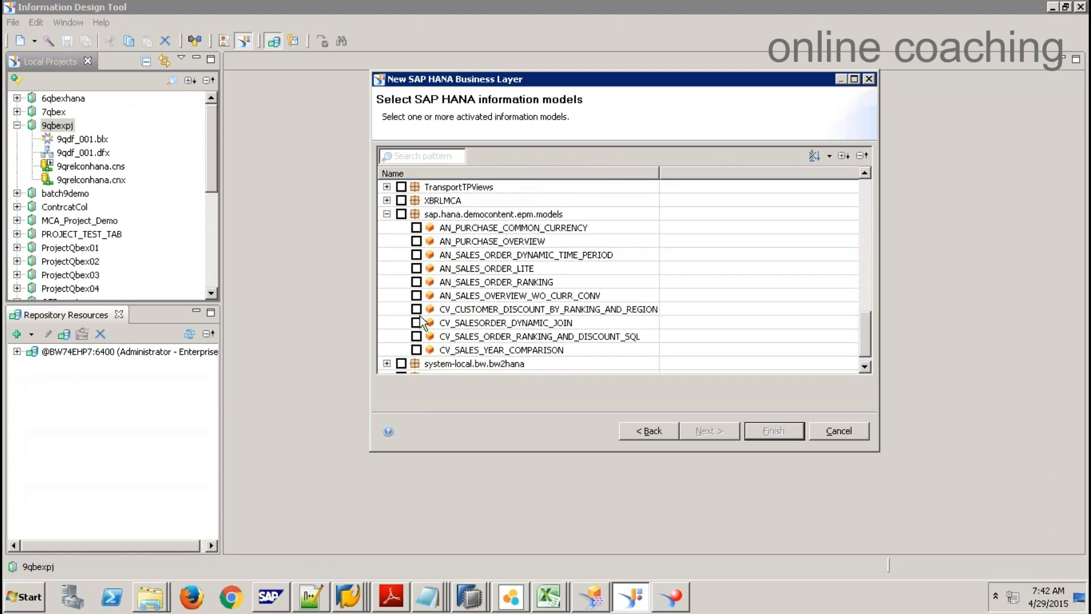
click(417, 241)
click(762, 435)
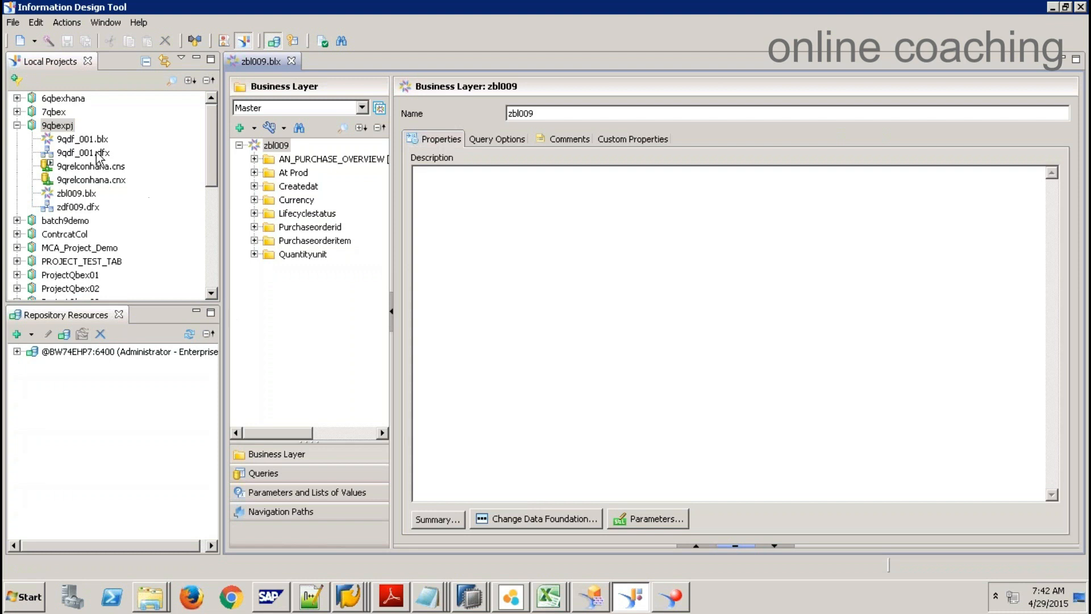
Step: Change zdf009's connection to 9qrelconhana.cns and save the data foundation
double_click(82, 206)
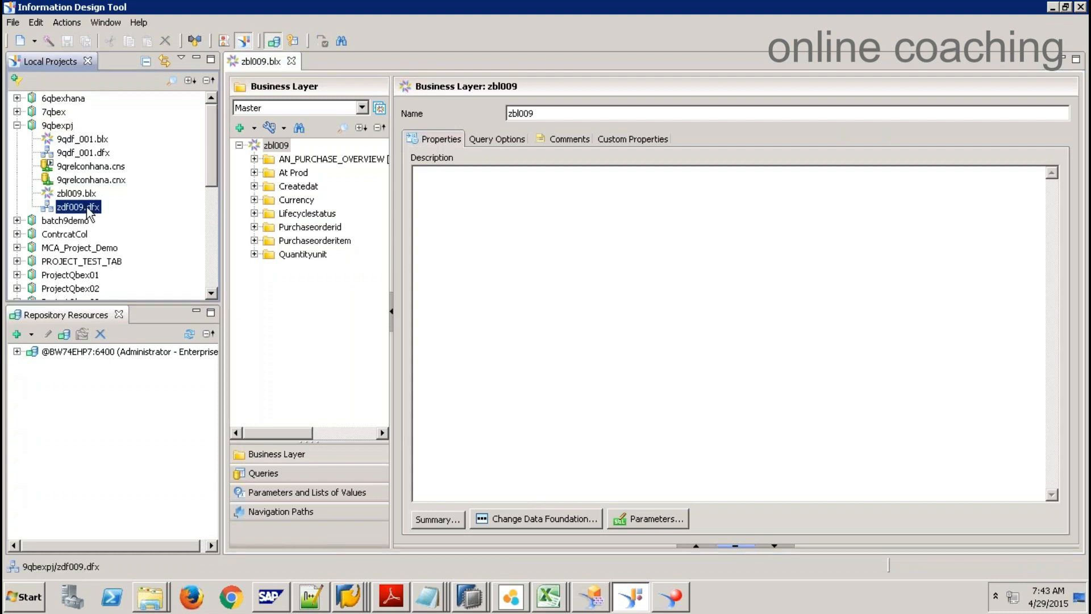
click(287, 125)
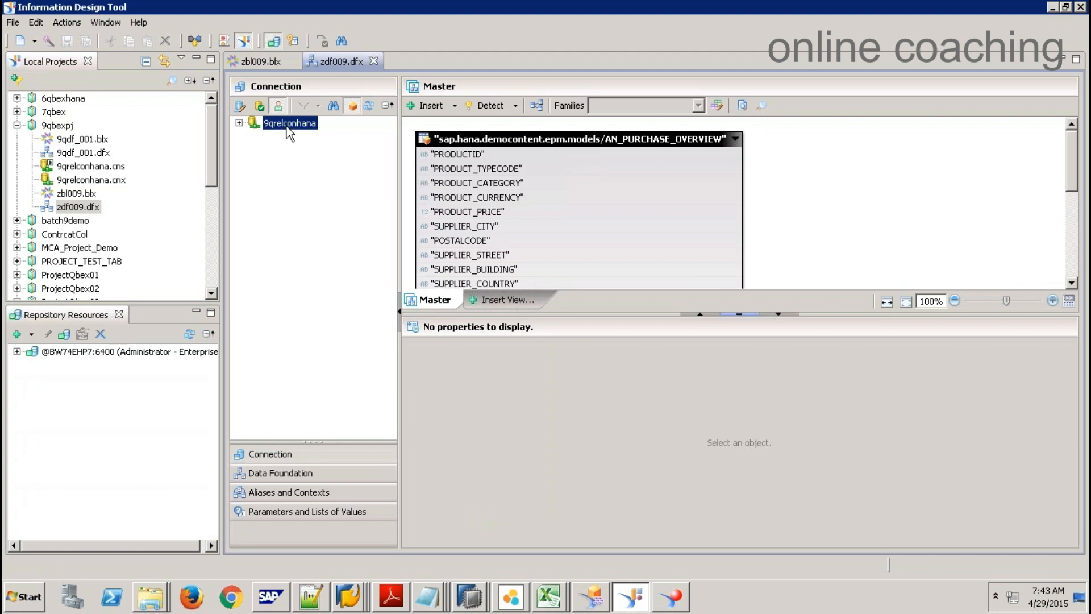
right_click(288, 129)
click(310, 147)
click(429, 193)
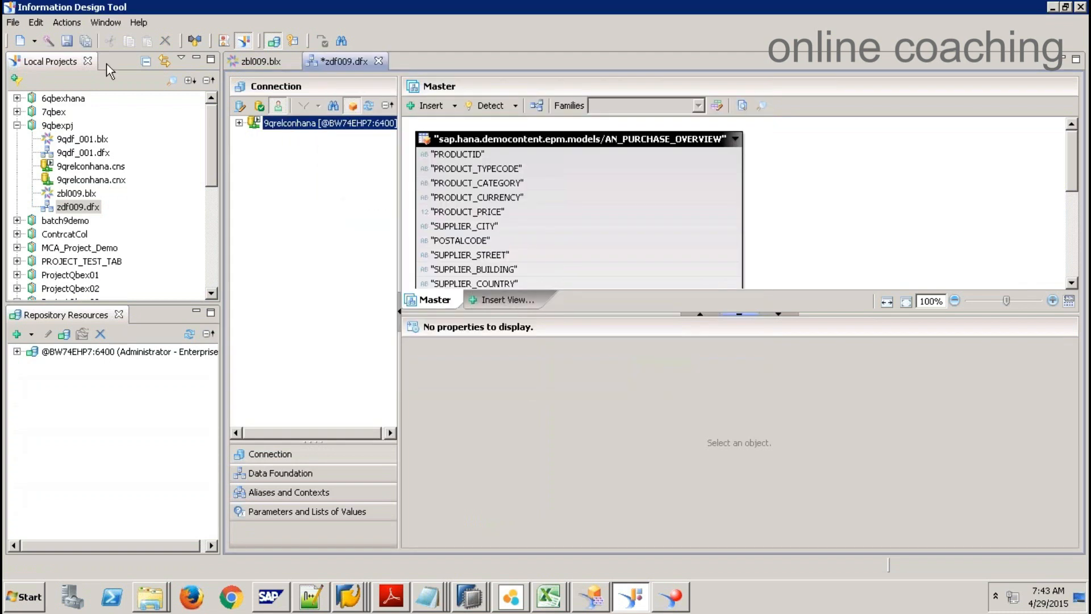
click(85, 40)
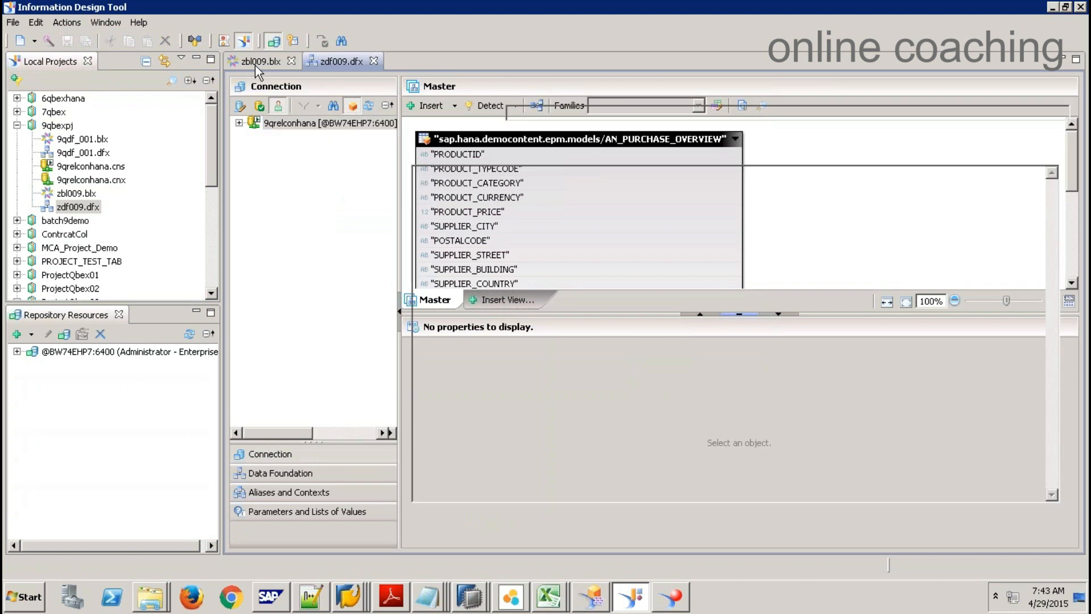
Step: Expand Quantityunit, Purchaseorderitem, Purchaseorderid and AN_PURCHASE_OVERVIEW folders in zbl009
click(258, 63)
click(253, 254)
click(254, 240)
click(254, 227)
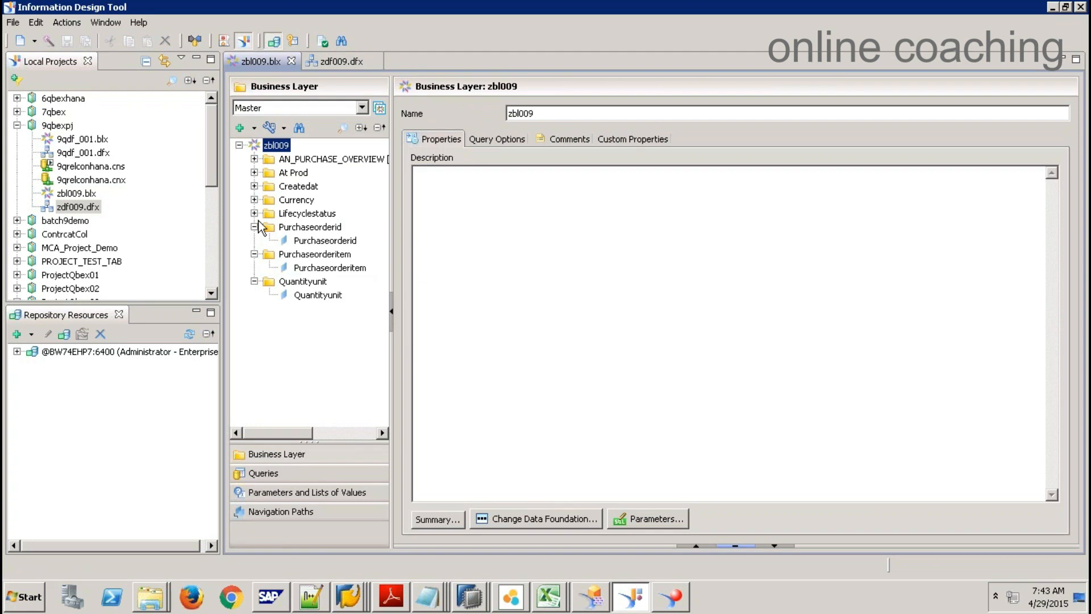
click(255, 159)
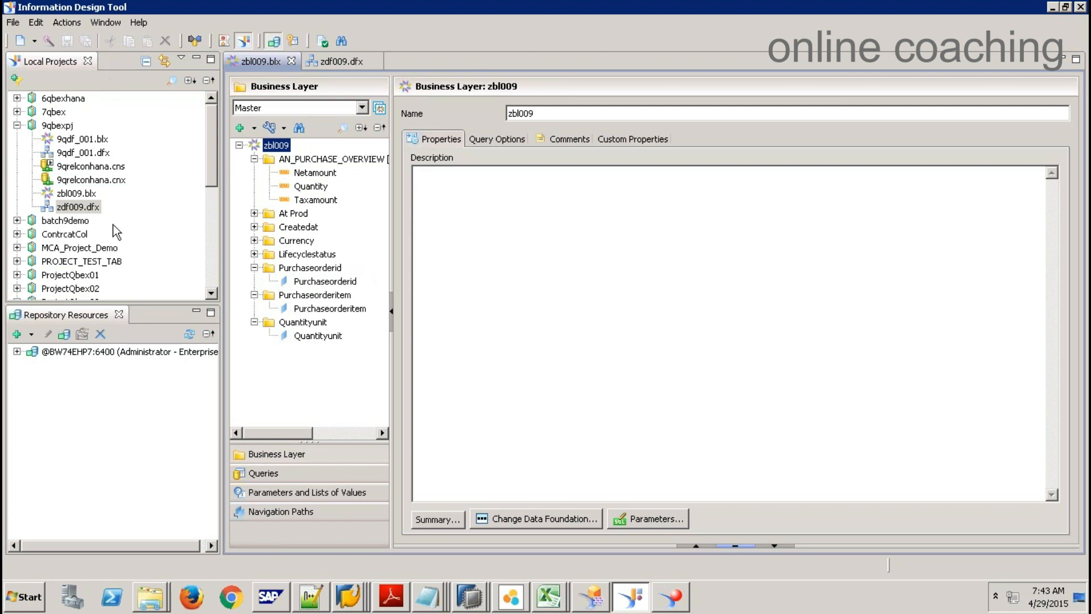
Step: Publish the zbl009.blx business layer into the repository's Universes folder and dismiss the success message
right_click(84, 195)
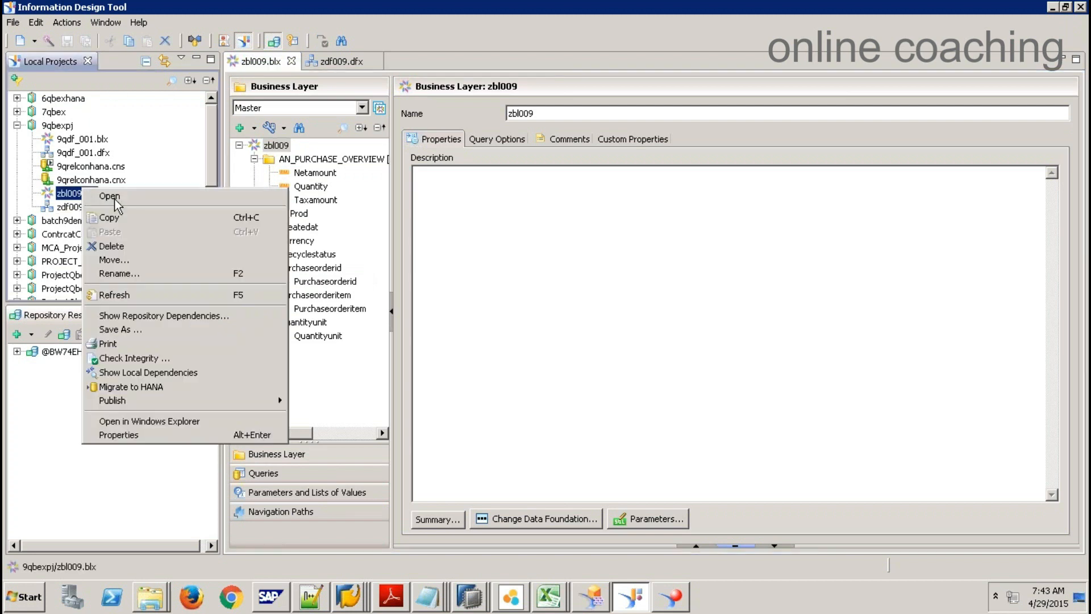
mouse_move(240, 401)
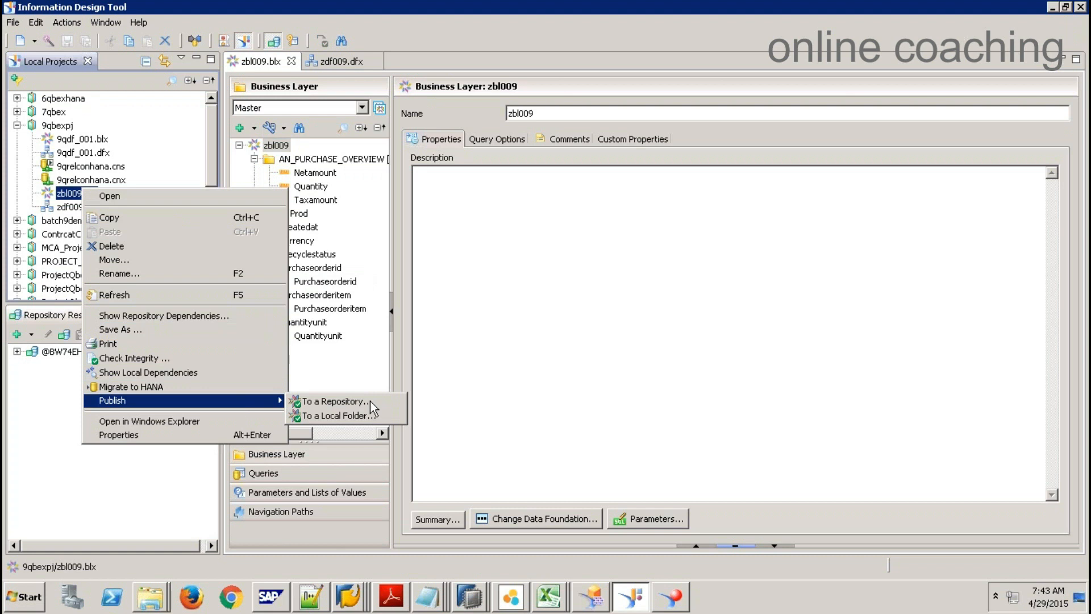
click(372, 400)
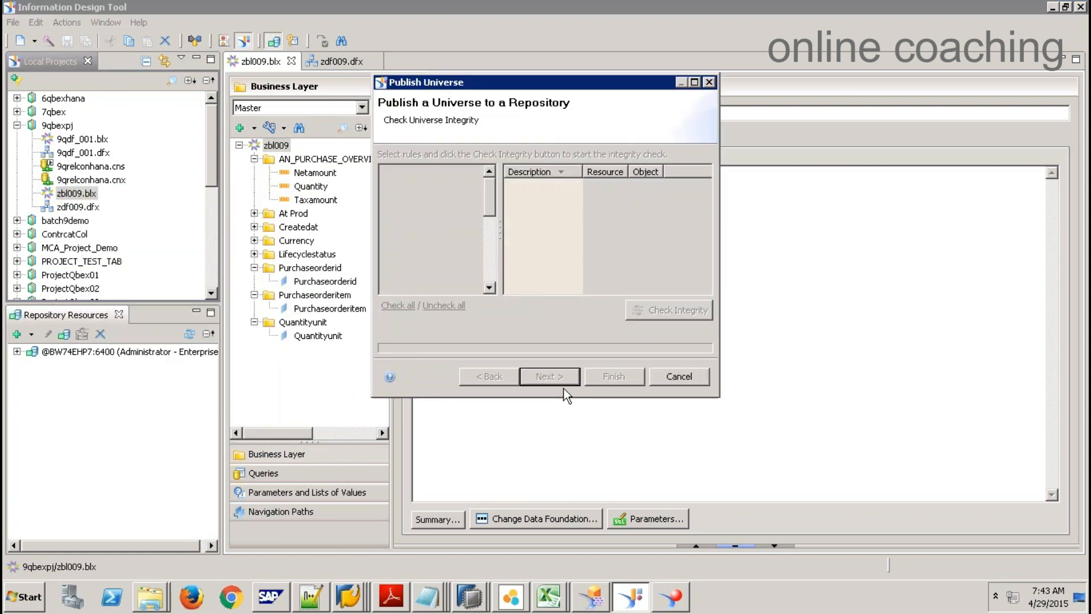
click(561, 377)
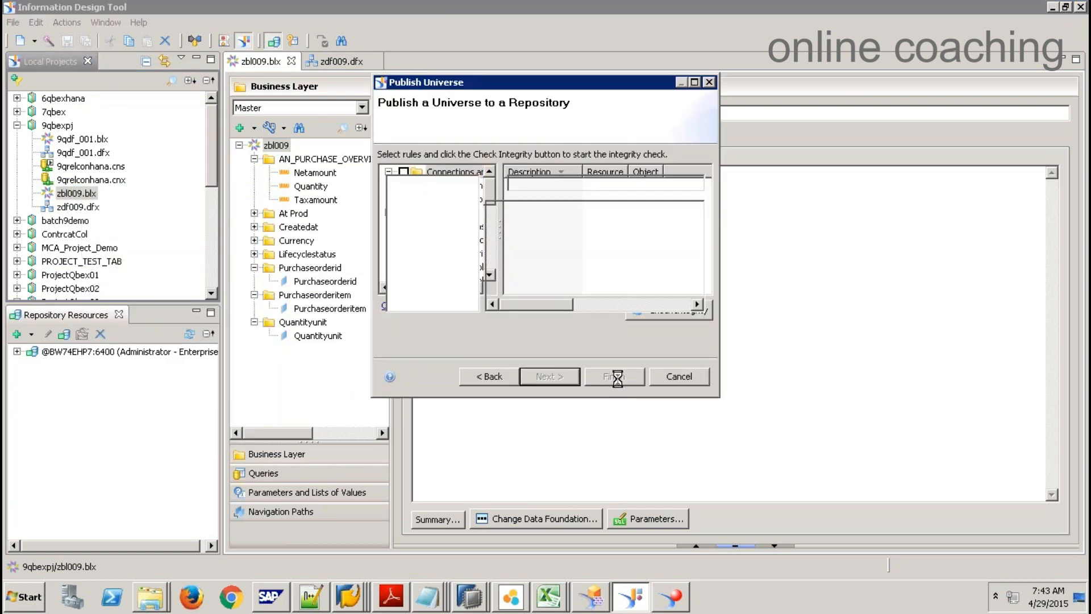
click(618, 383)
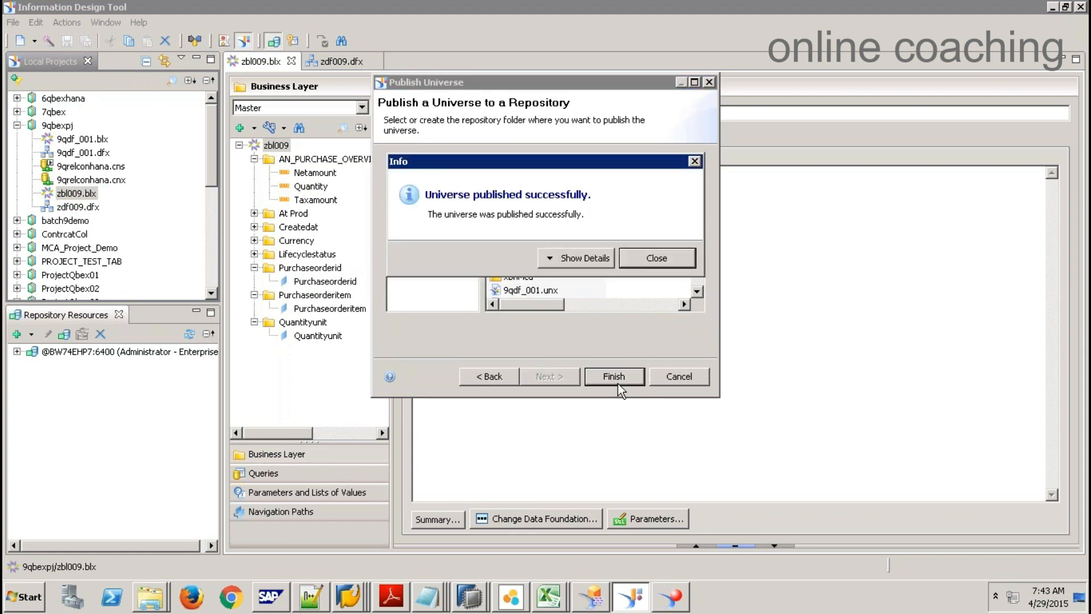
click(637, 259)
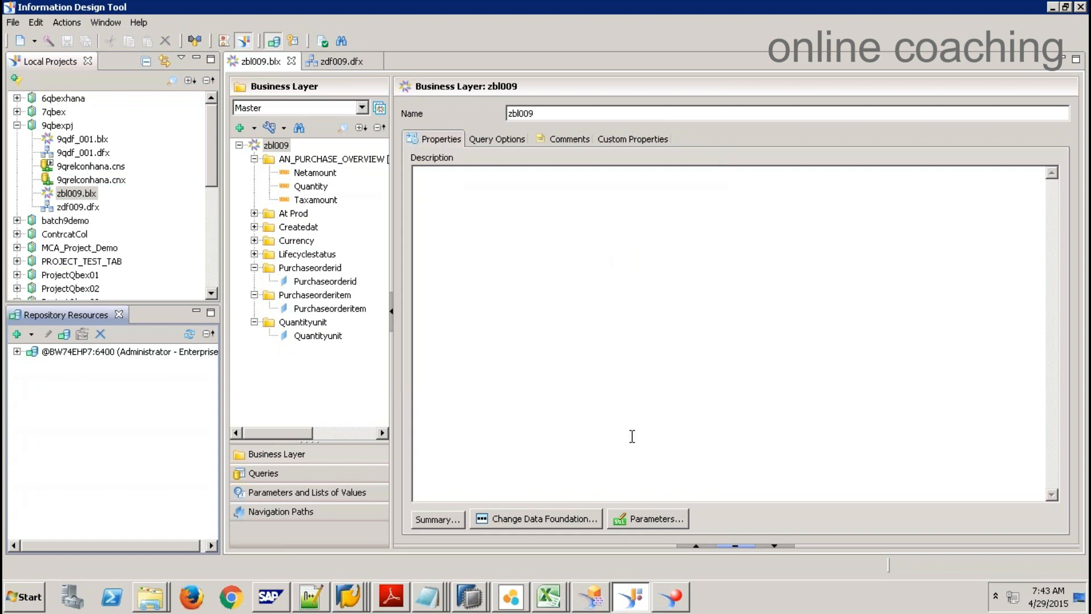
Step: Switch from Information Design Tool to the Excel workbook Book1
click(549, 597)
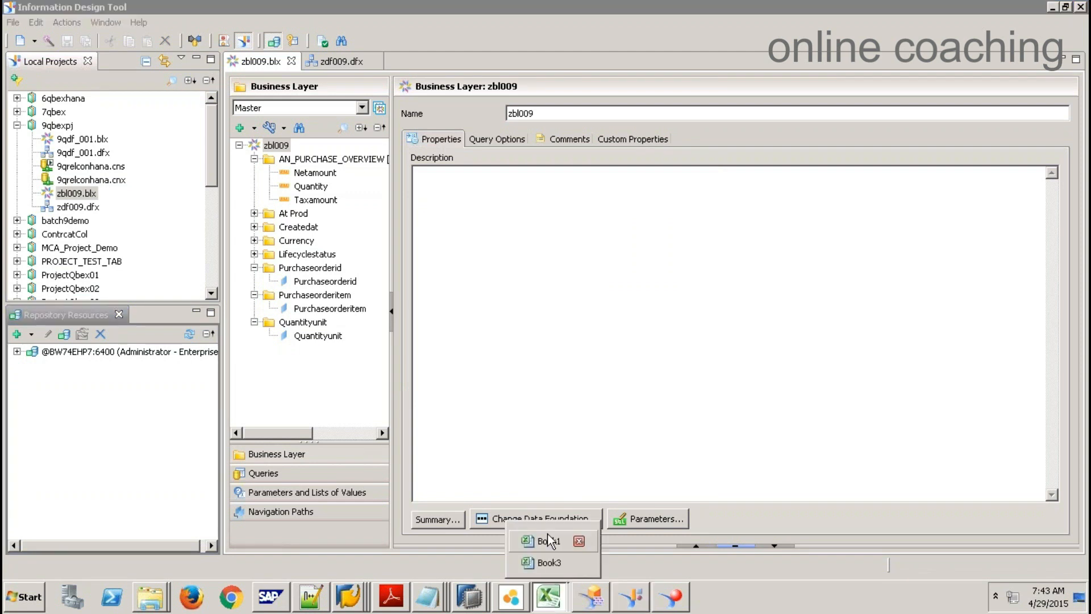
click(549, 540)
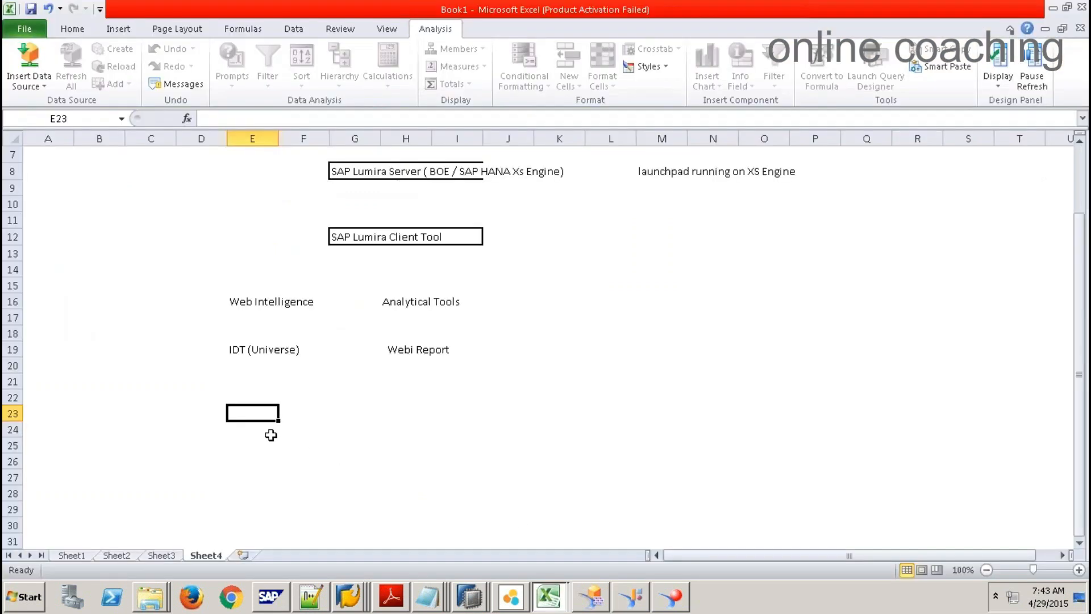
Step: Enter the labels 'Crystal Reports for Enterprise' in E23 and 'Pixel based reporting' in I23
text(Cryst)
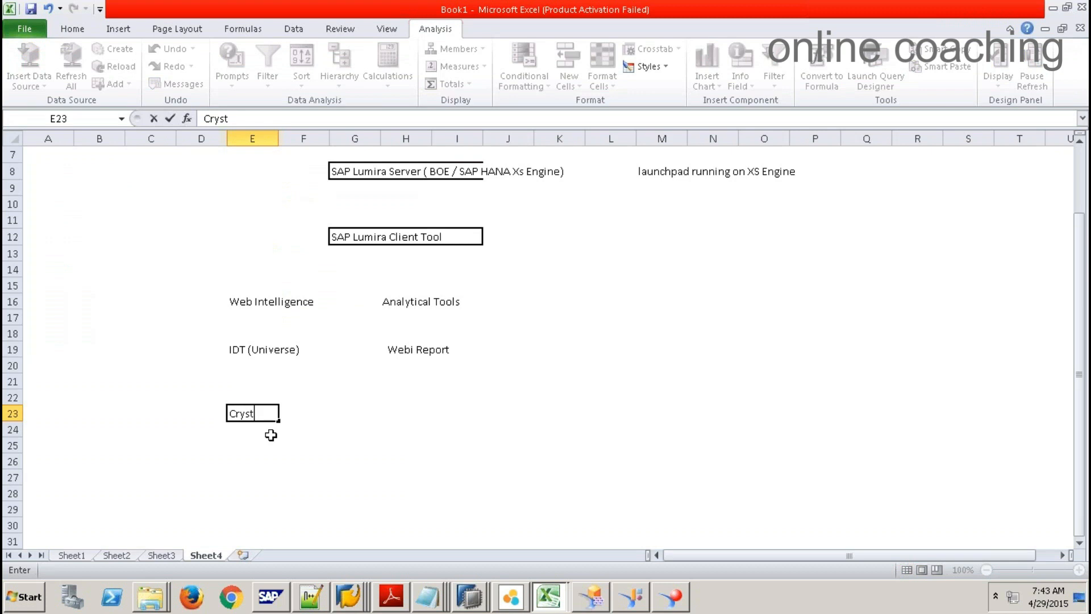
text(al Reports for Ex)
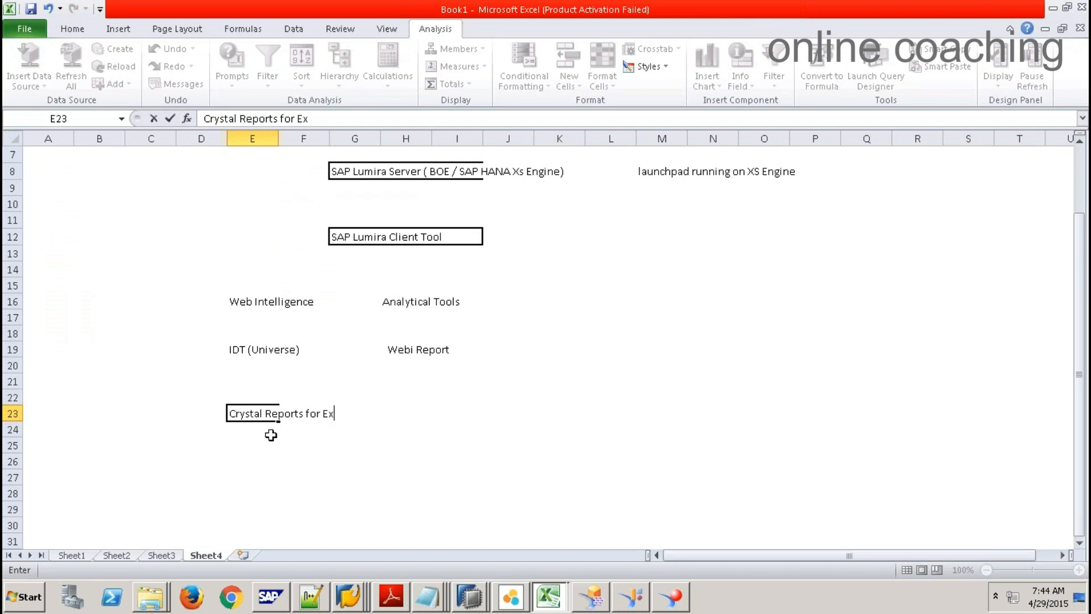
key(BackSpace)
text(nterprise)
key(Tab)
key(Tab)
key(Tab)
key(Tab)
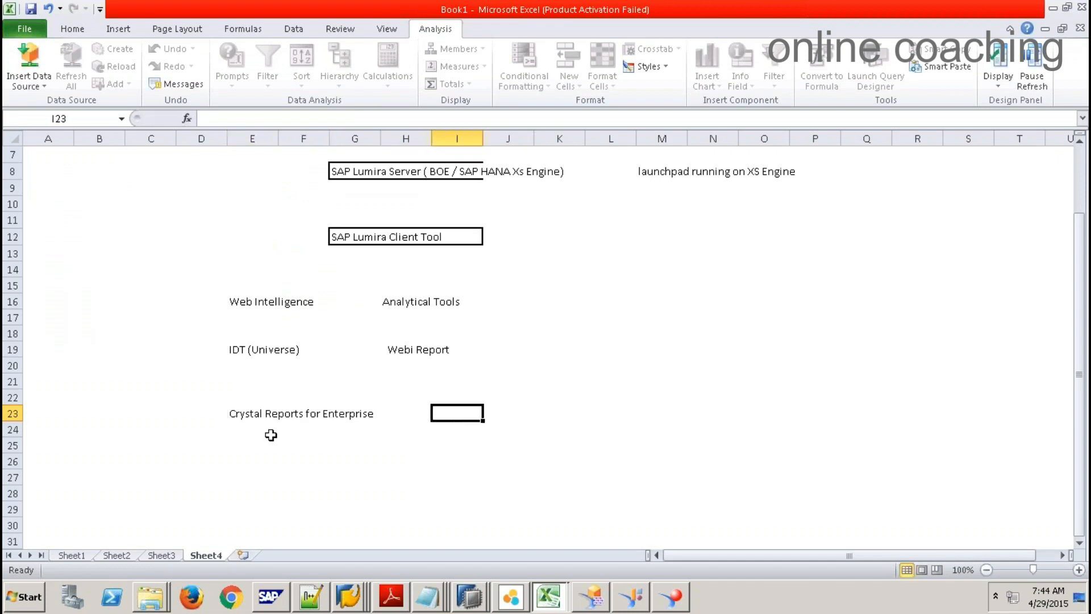
text(Pixe)
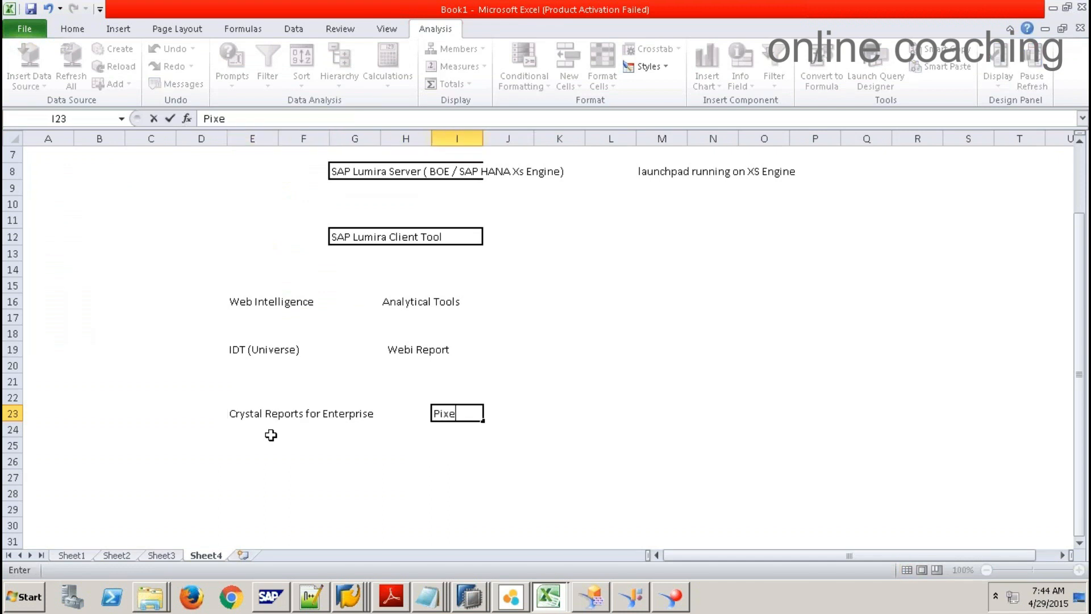
text(l based reporting)
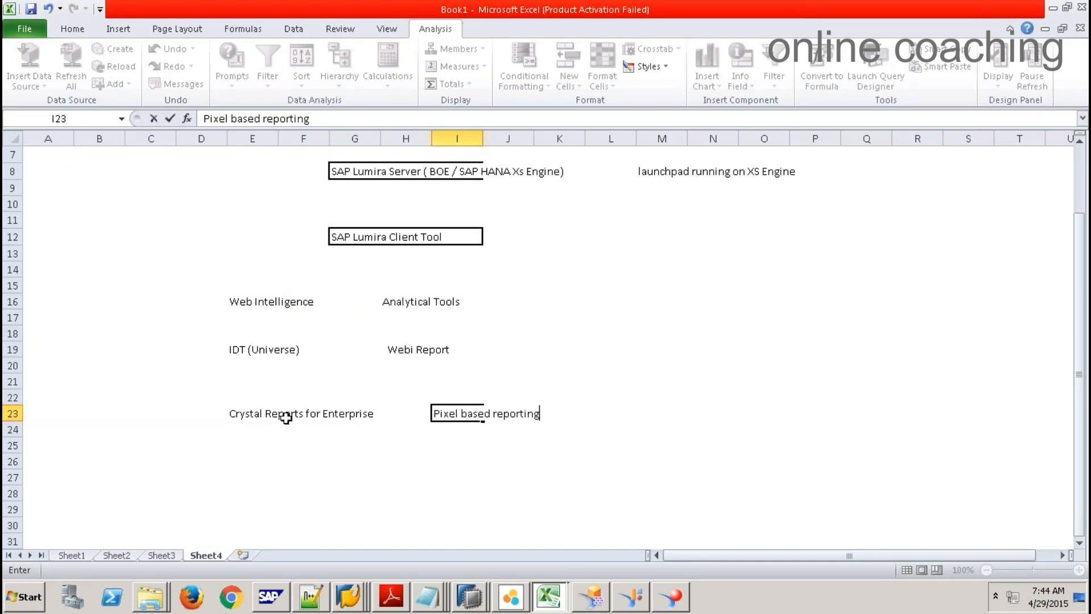
Step: Draw an outside border around the M23:Q29 block
click(670, 412)
drag(652, 409, 884, 513)
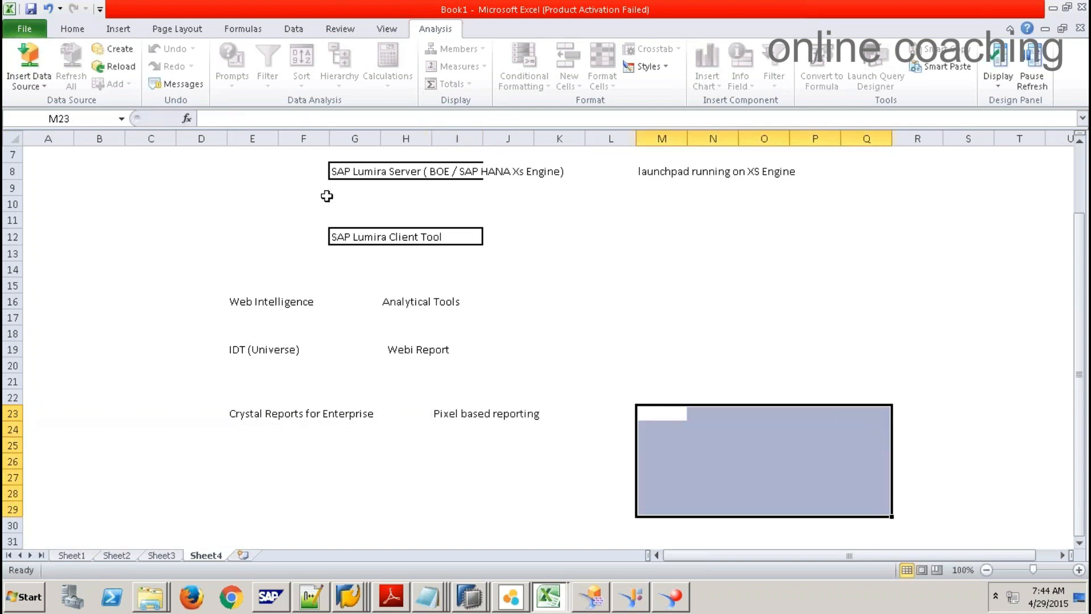
click(72, 29)
click(208, 78)
drag(674, 418, 881, 506)
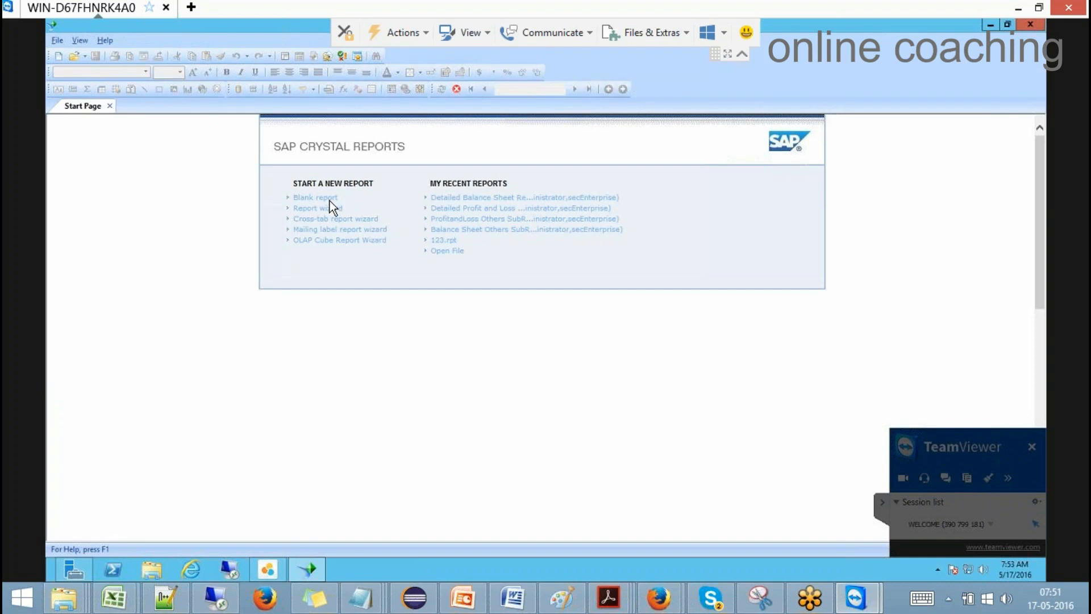
Step: Start a blank report using the CDM view V_FS_BSPL_CONSOLIDATION as its data source
click(328, 200)
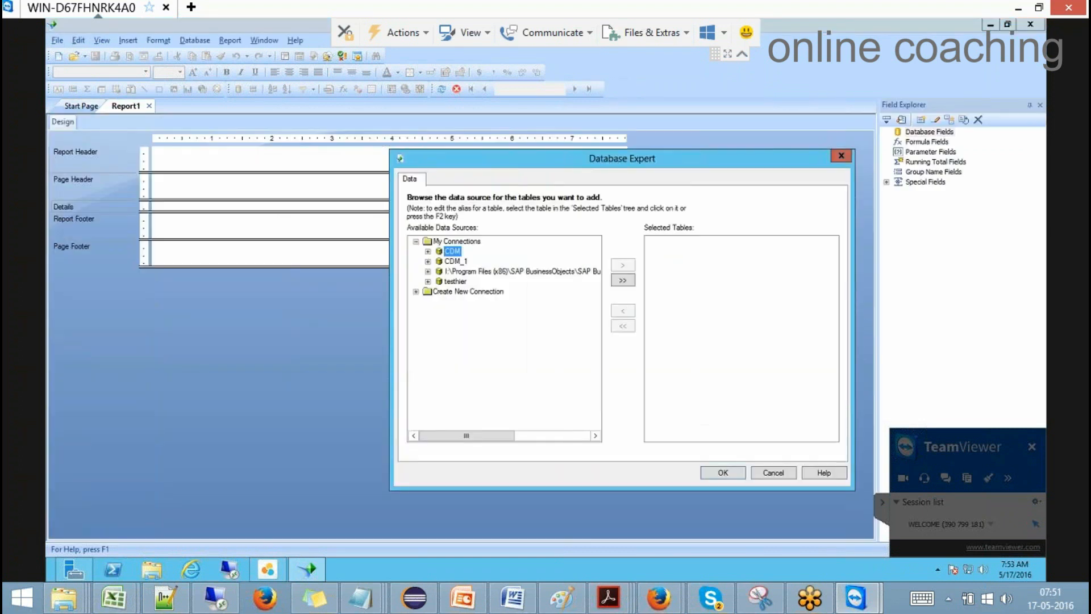
click(428, 251)
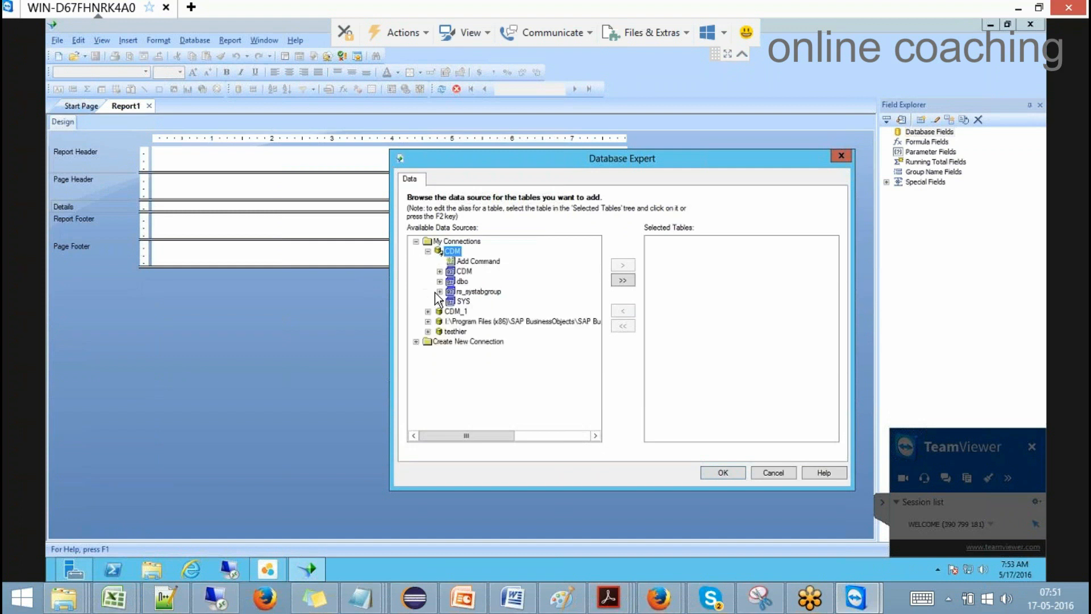
click(439, 271)
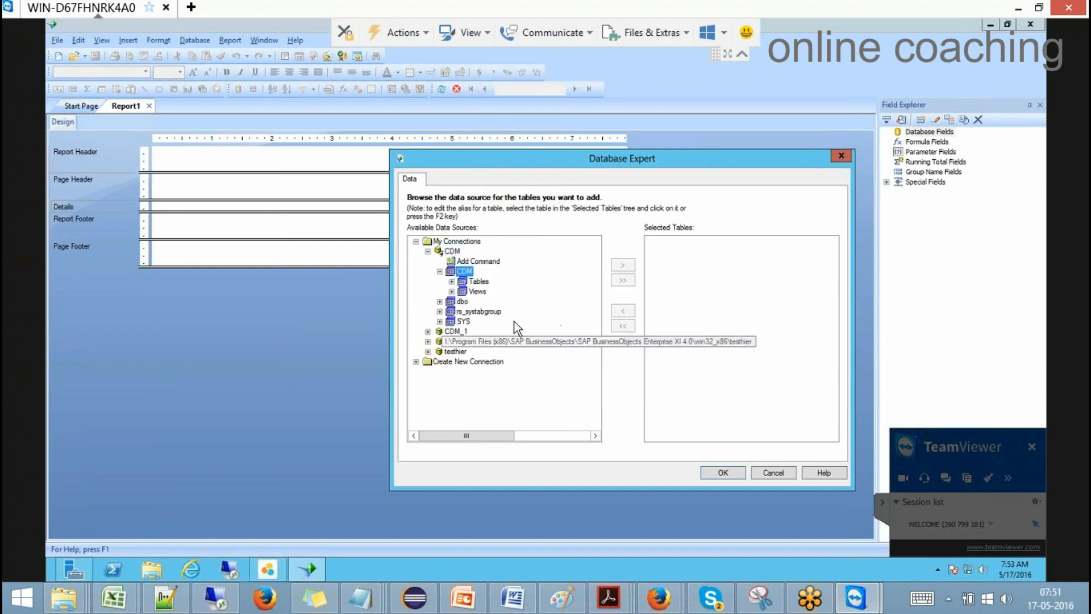
click(452, 292)
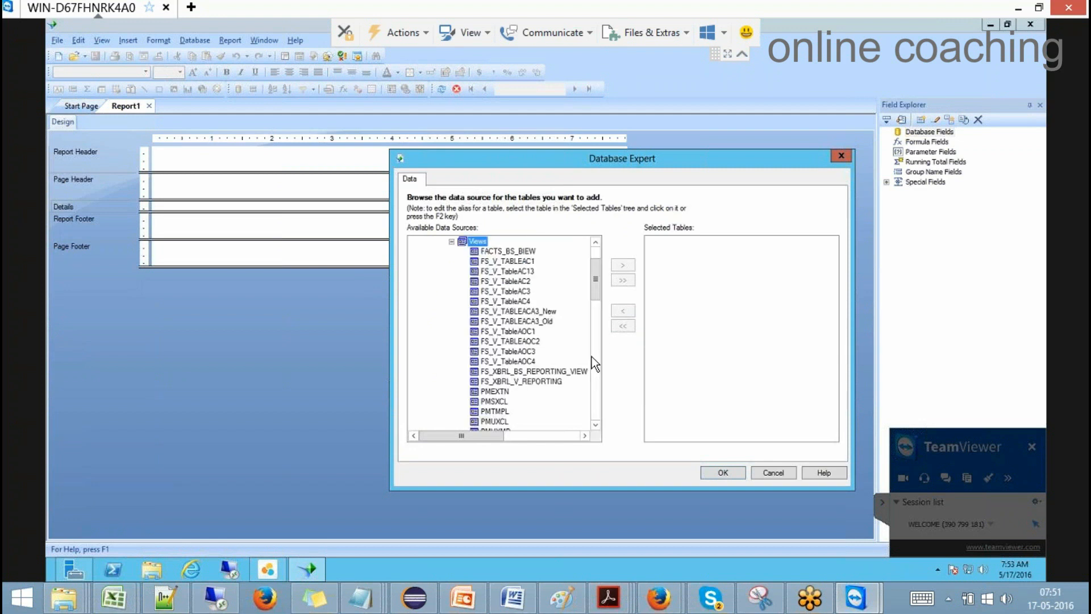
drag(598, 277, 599, 336)
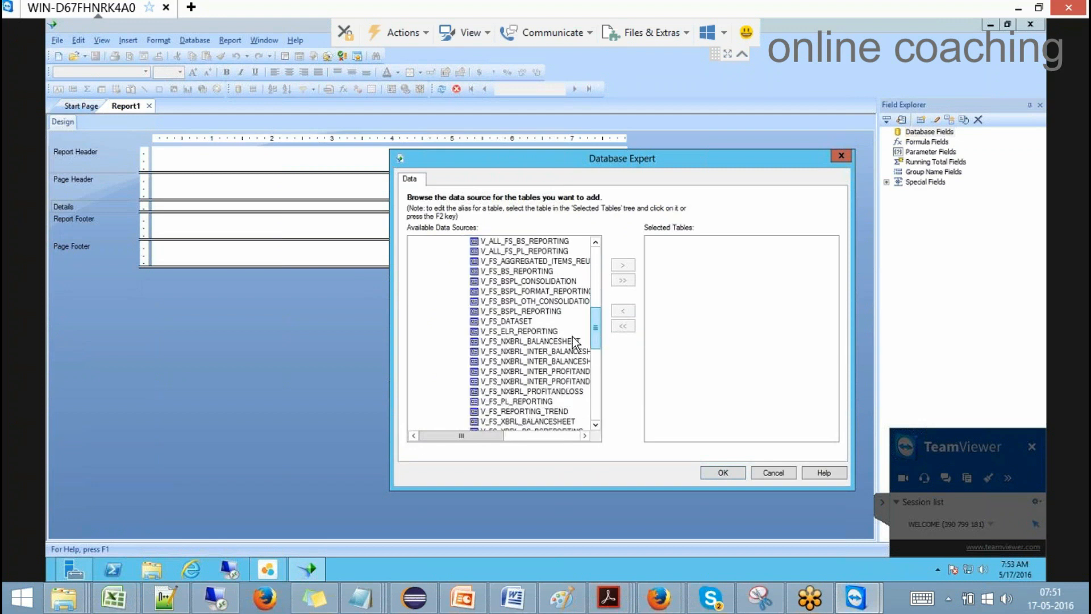
click(524, 322)
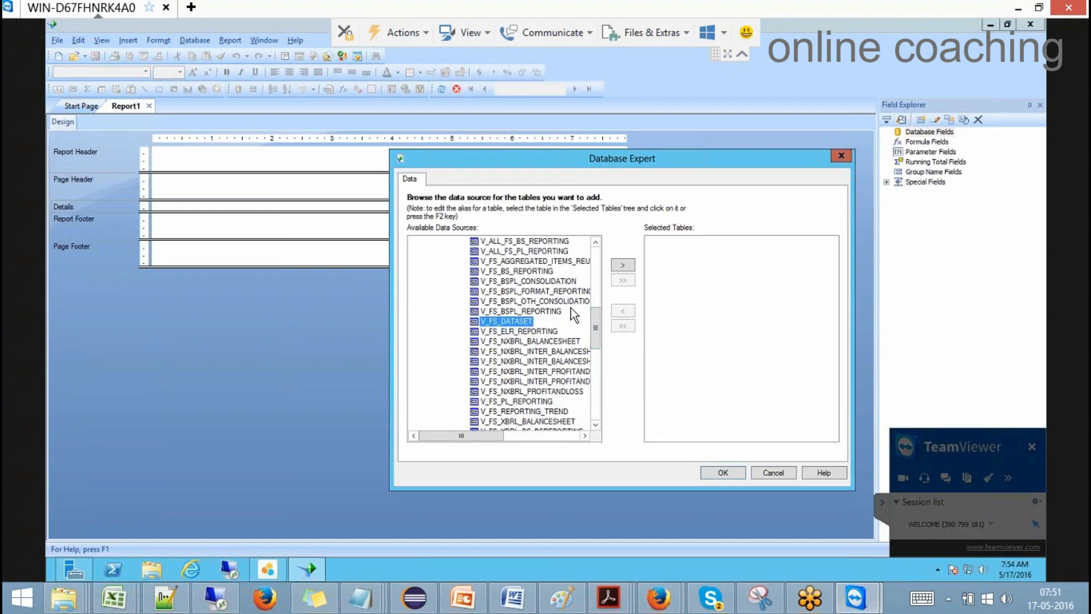
click(540, 281)
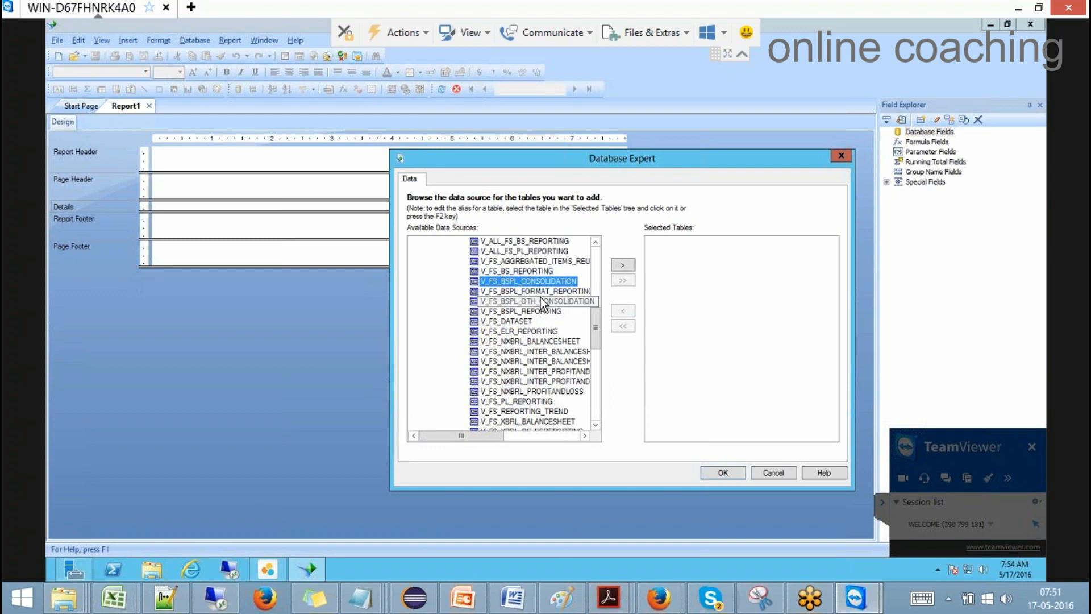
click(623, 265)
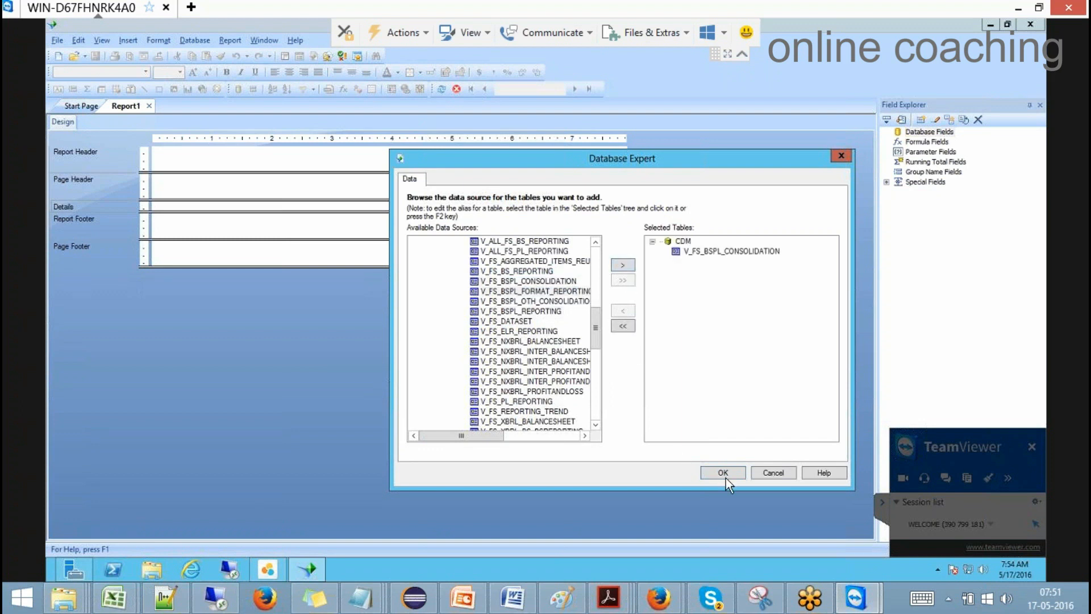
click(723, 473)
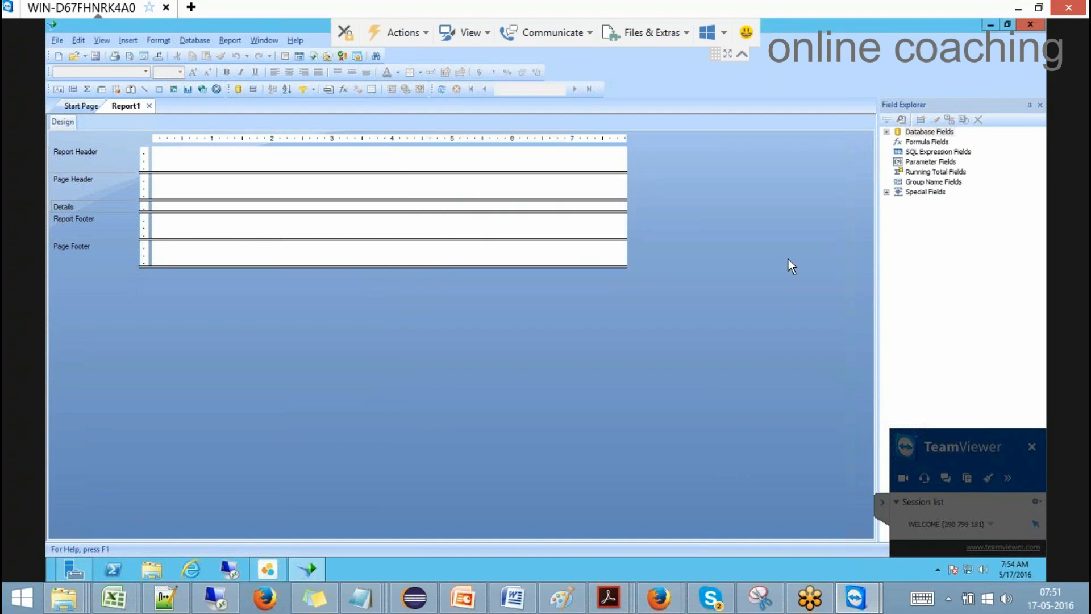
Step: Drag V_FS_BSPL_CONSOLIDATION's CIN and Amount fields into the Details section
click(881, 501)
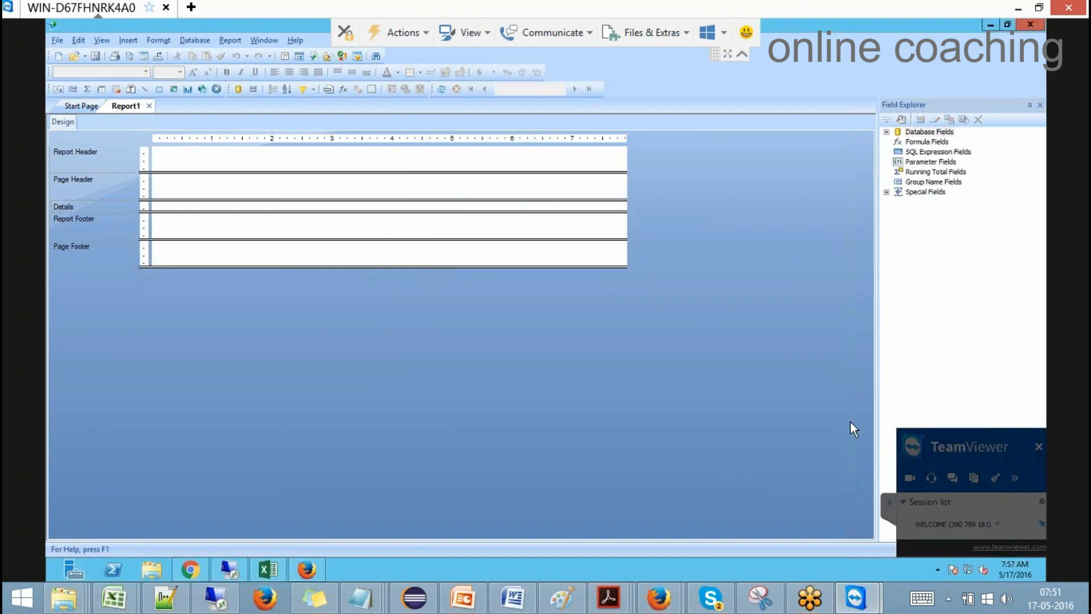
click(886, 132)
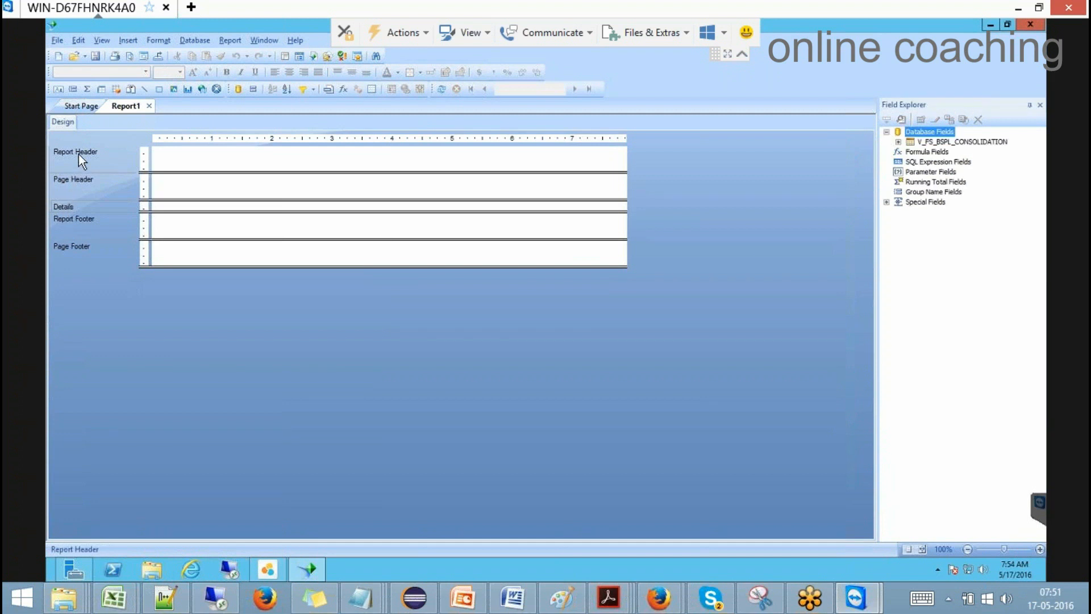
click(176, 155)
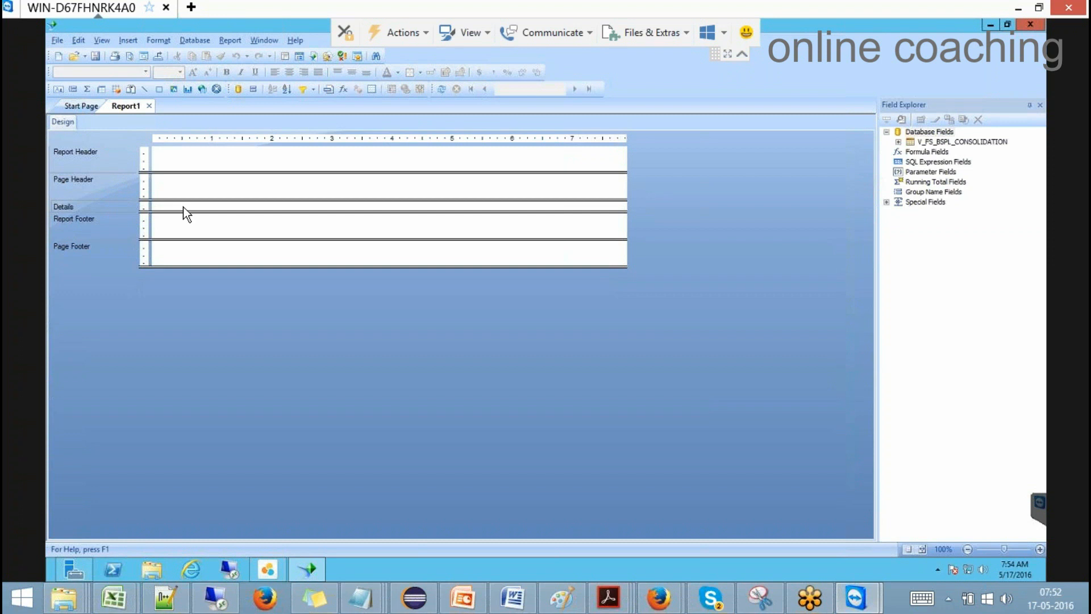
click(898, 141)
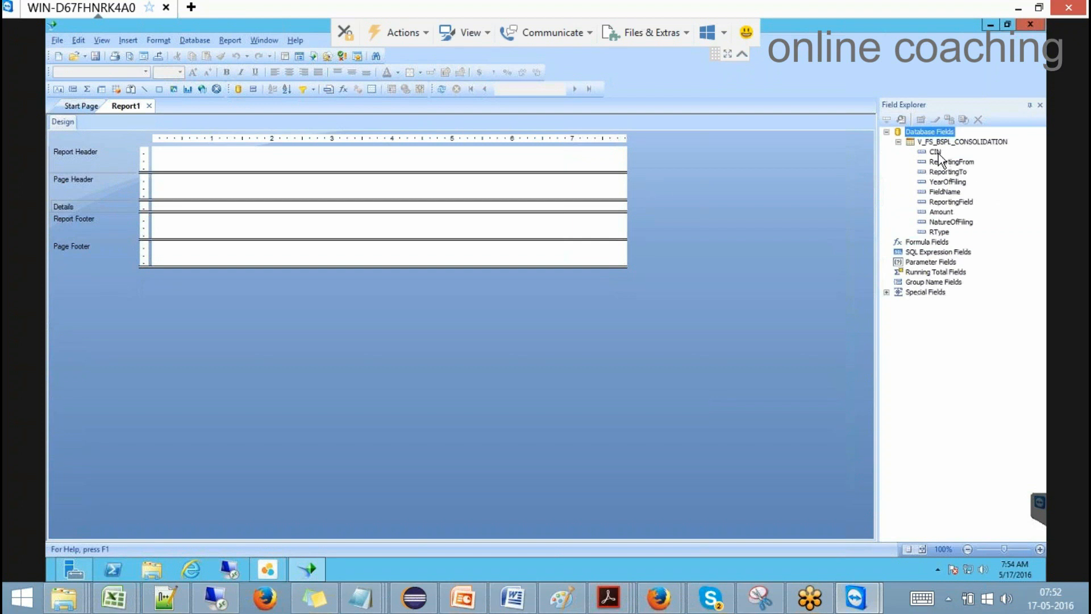
drag(794, 189, 231, 205)
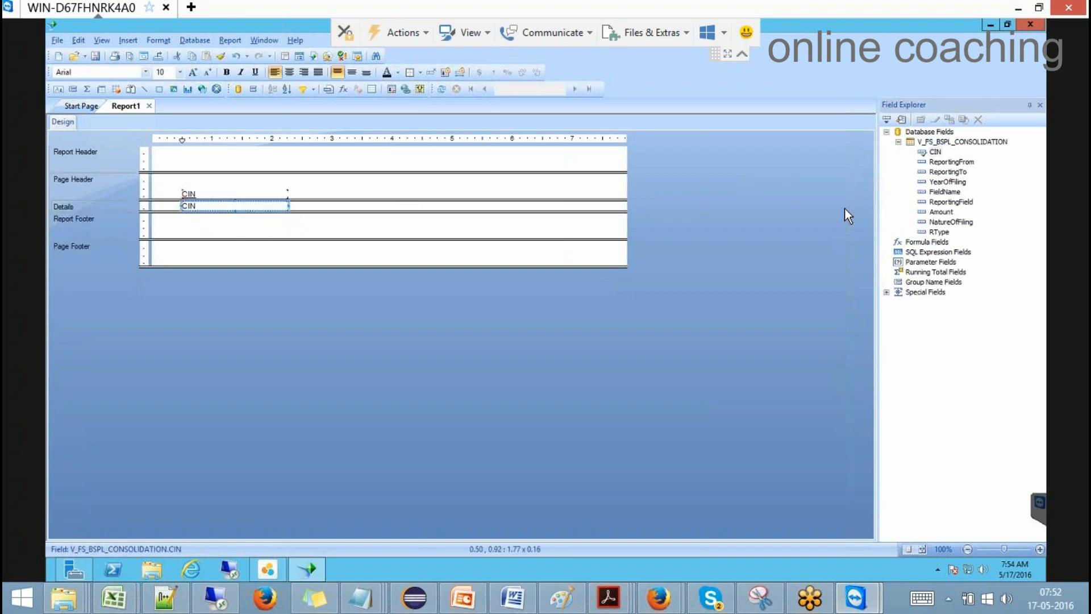
drag(946, 213, 418, 206)
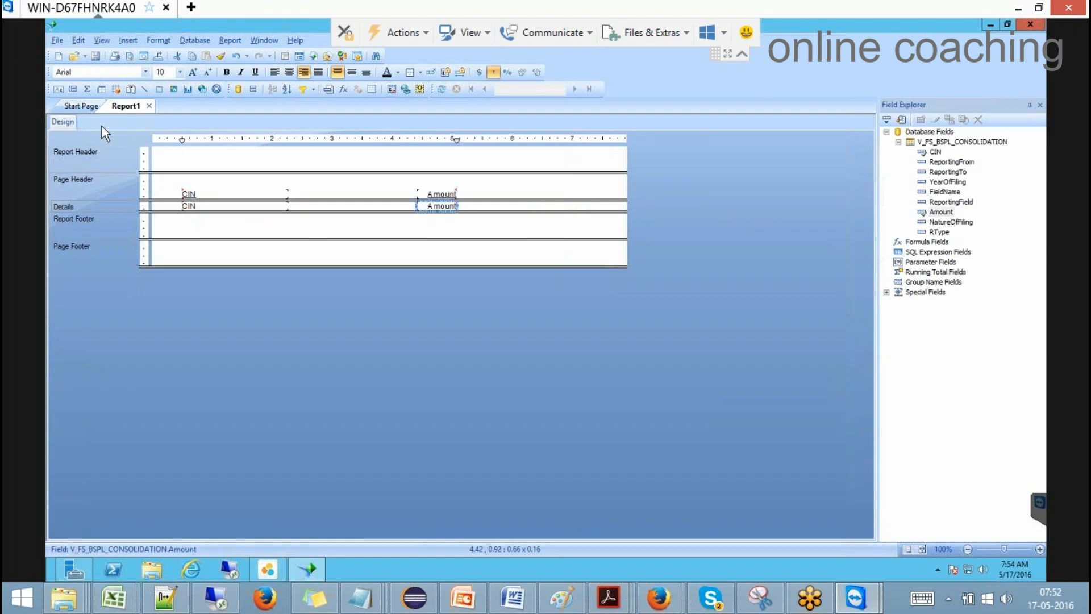
Step: Print-preview the report, dismissing both database errors that leave zero records
click(99, 40)
click(129, 68)
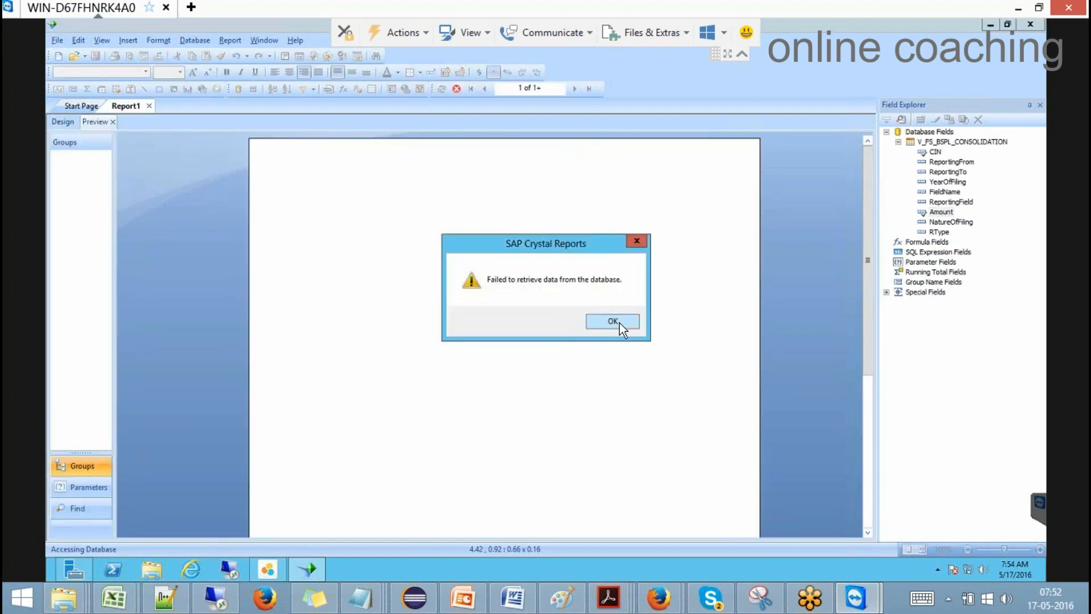
click(619, 322)
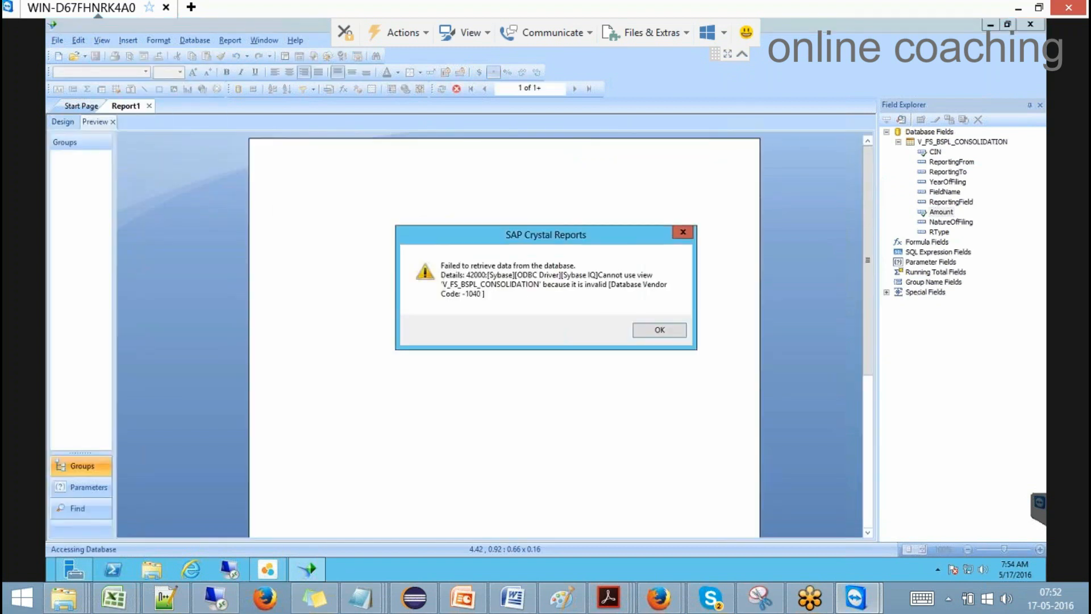
click(660, 330)
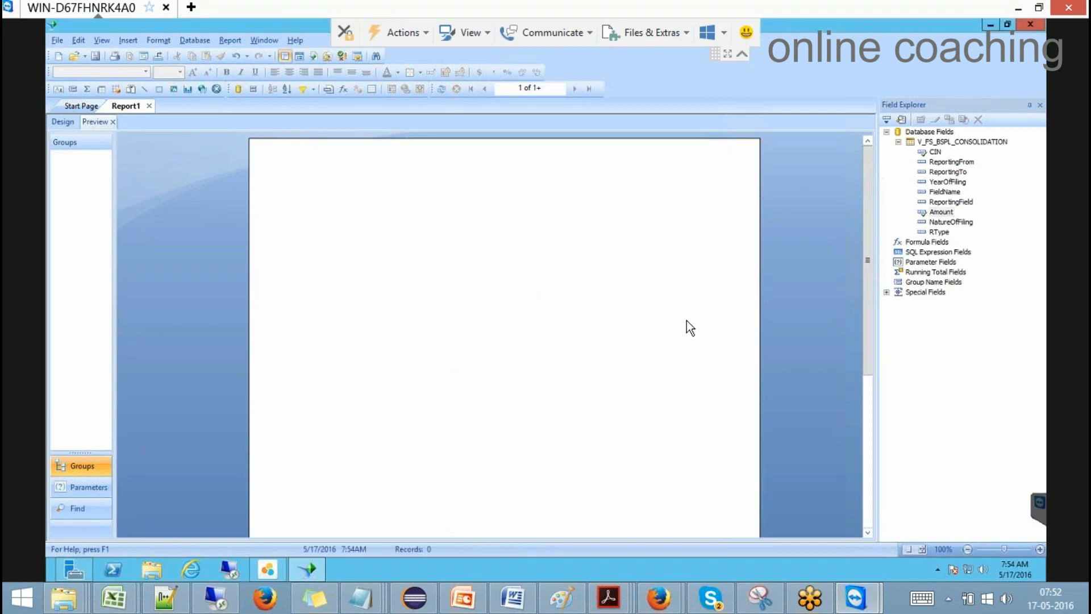
right_click(964, 136)
Step: Reopen Database Expert and browse the CDM schema's tables in a widened window
click(966, 140)
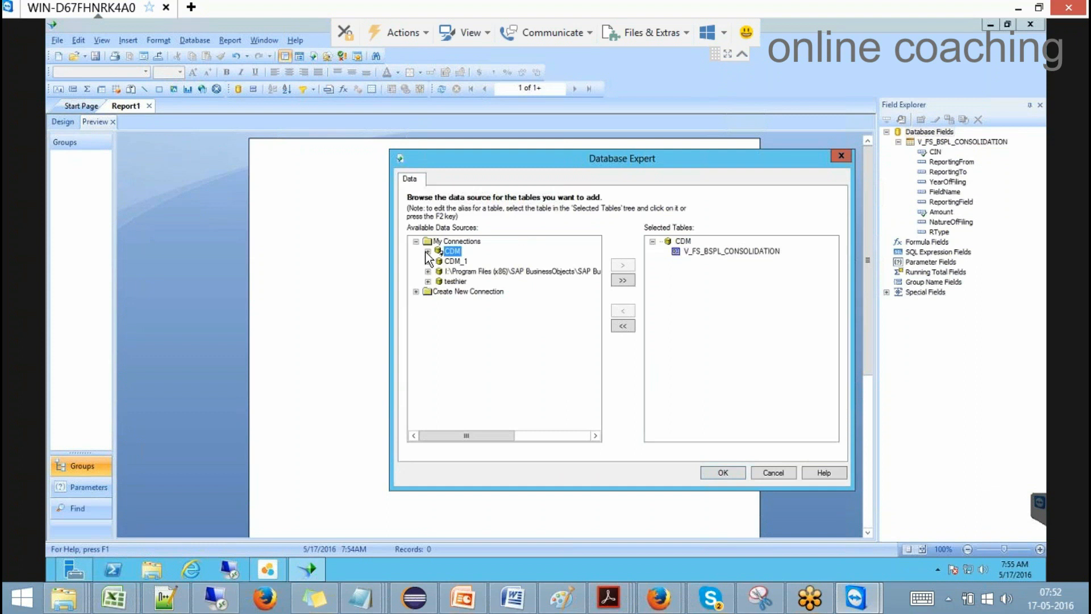
click(427, 250)
click(439, 281)
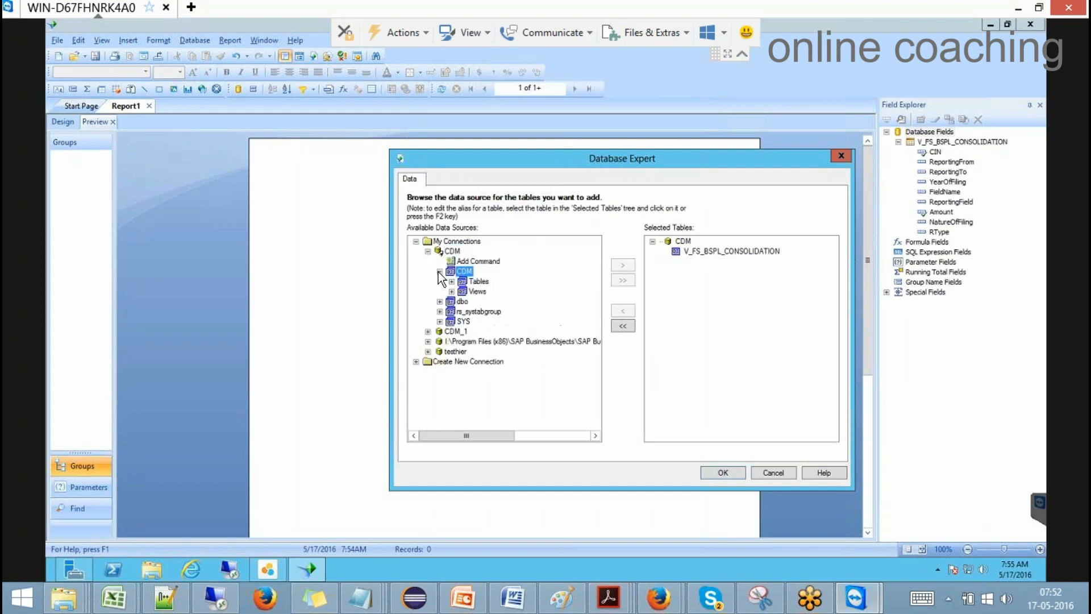
double_click(462, 301)
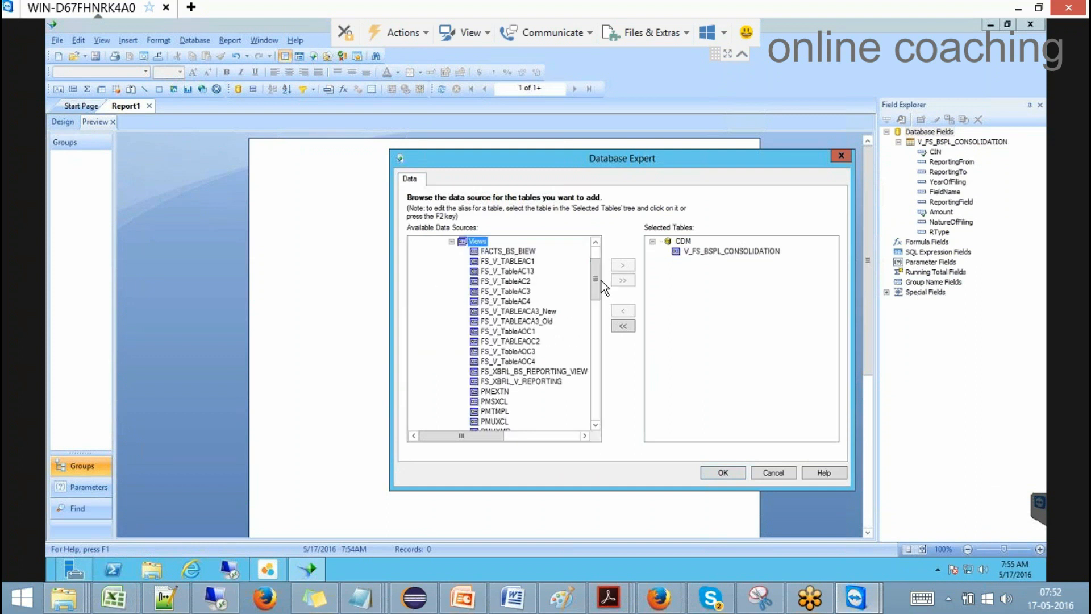
drag(598, 277, 597, 300)
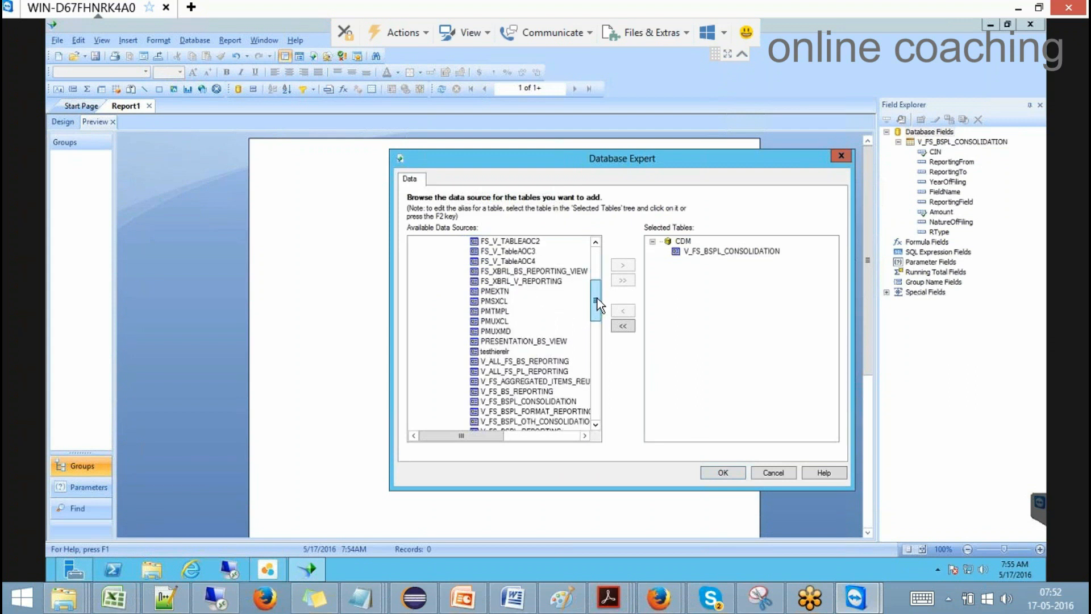
drag(598, 295, 594, 274)
click(451, 281)
drag(850, 486, 1001, 519)
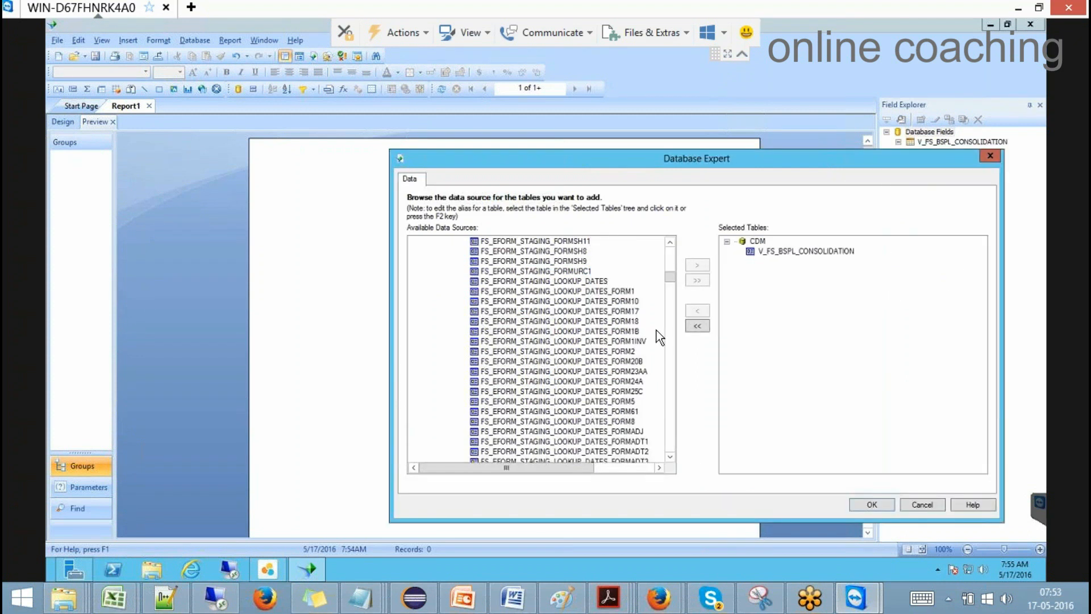
drag(670, 273, 659, 436)
click(673, 254)
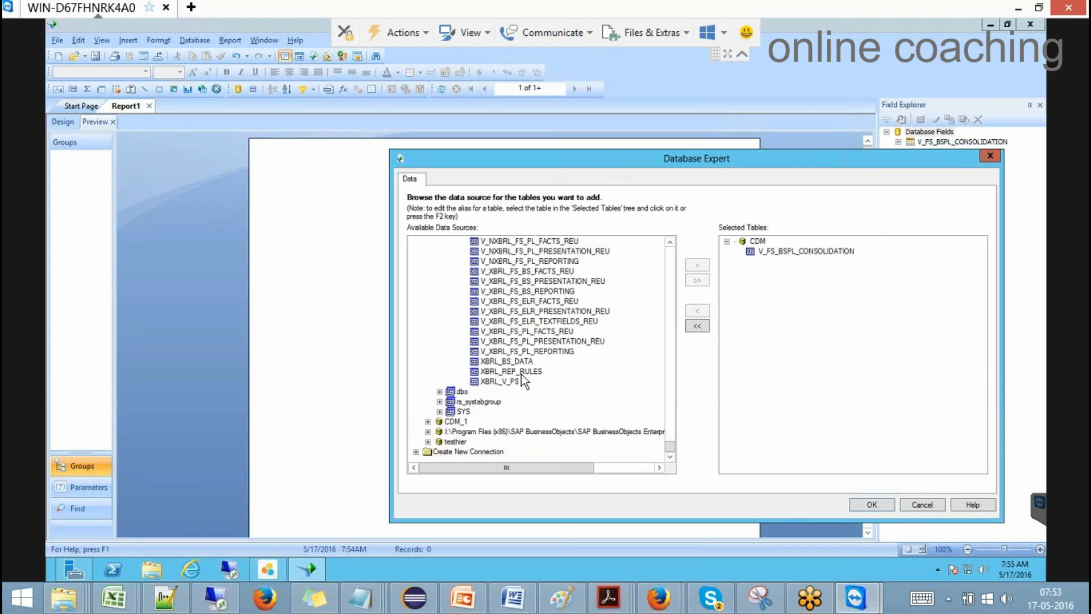
click(669, 251)
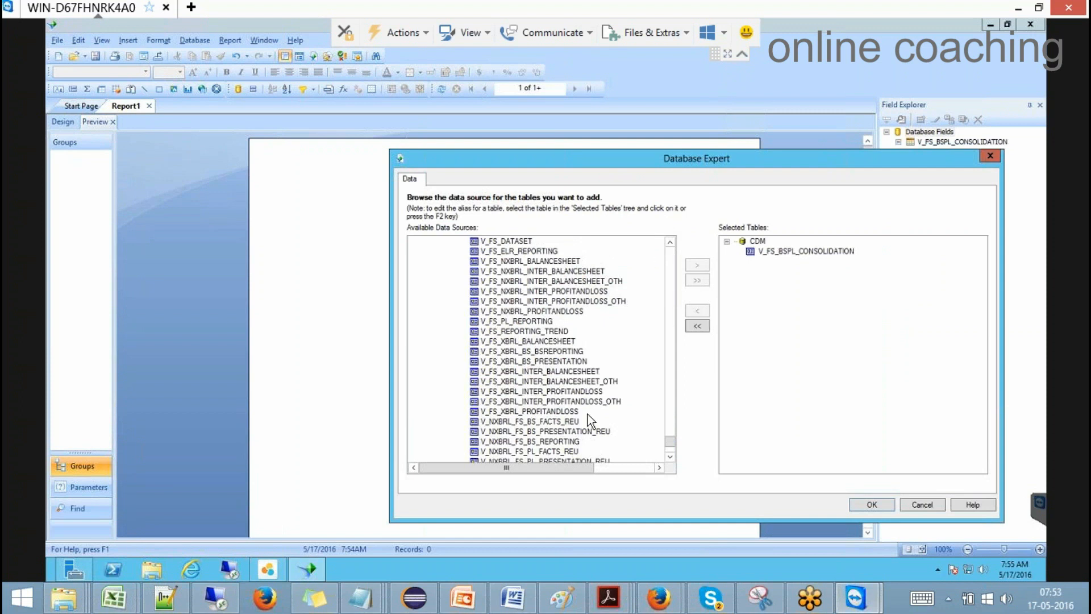
scroll(588, 412, down, 5)
scroll(588, 410, down, 2)
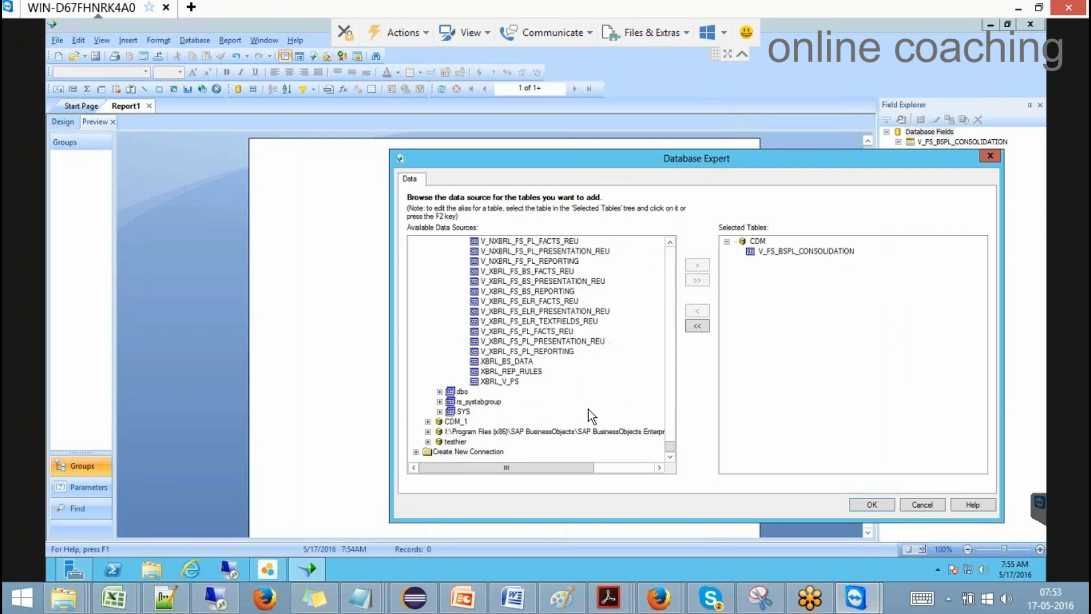
Step: Add XBRL_BS_DATA, remove V_FS_BSPL_CONSOLIDATION, and confirm the new table choice
click(518, 364)
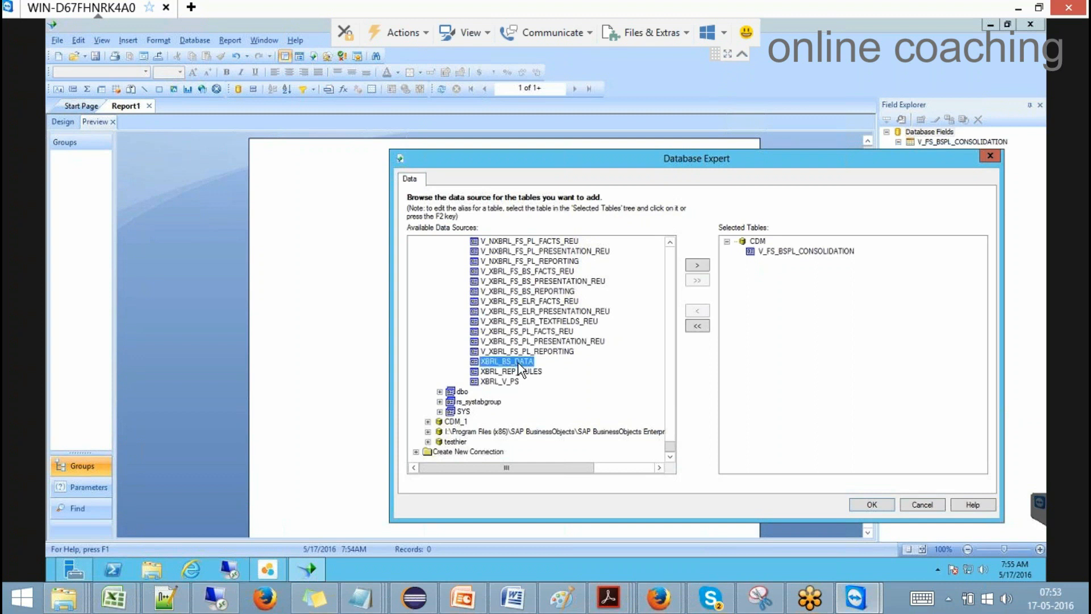
click(696, 265)
click(786, 253)
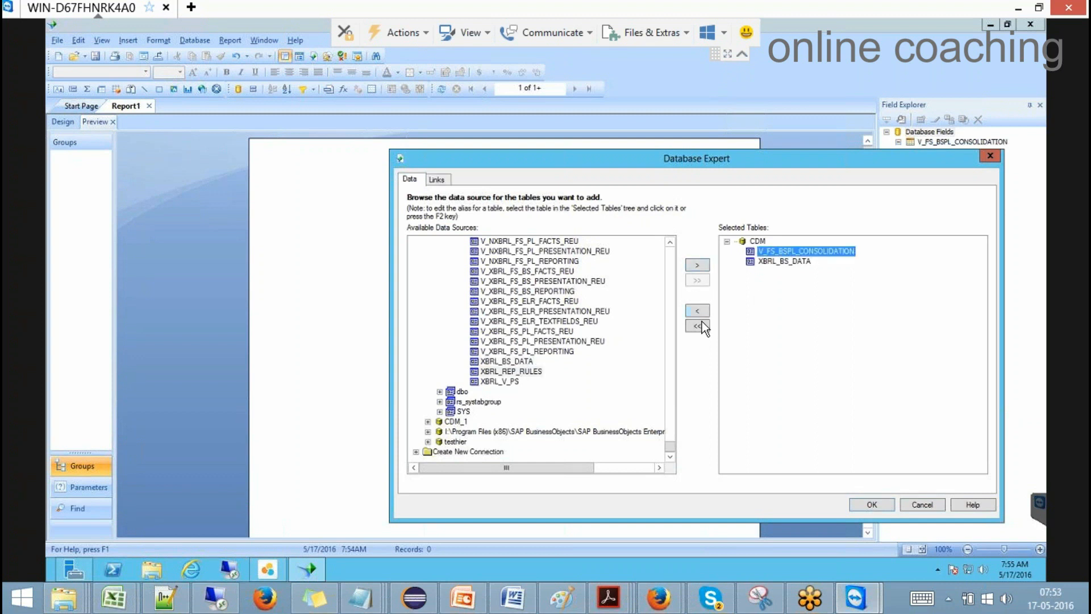
click(699, 312)
click(714, 363)
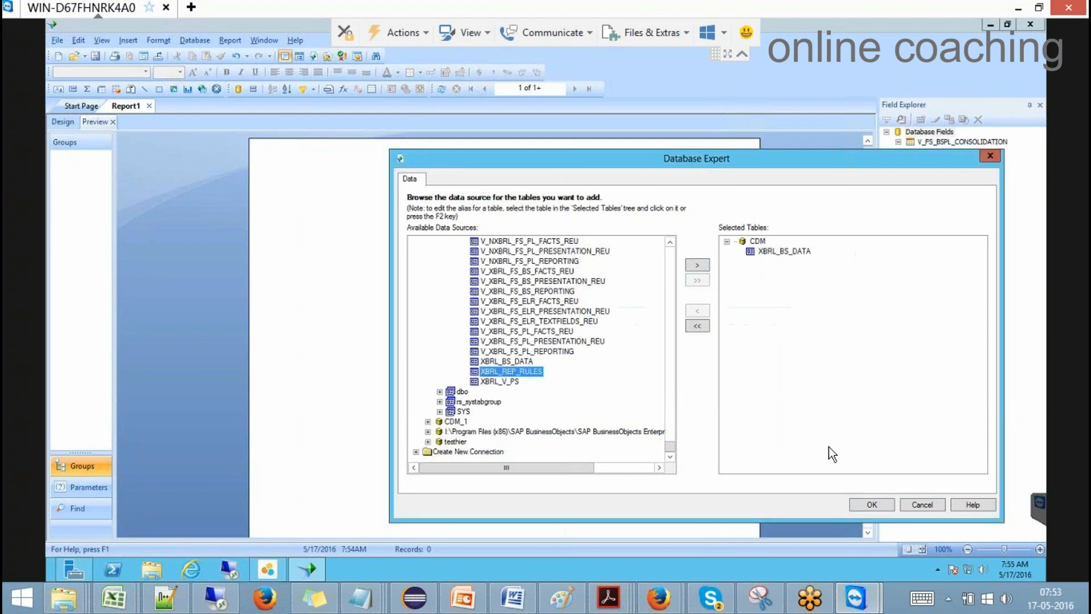
click(886, 506)
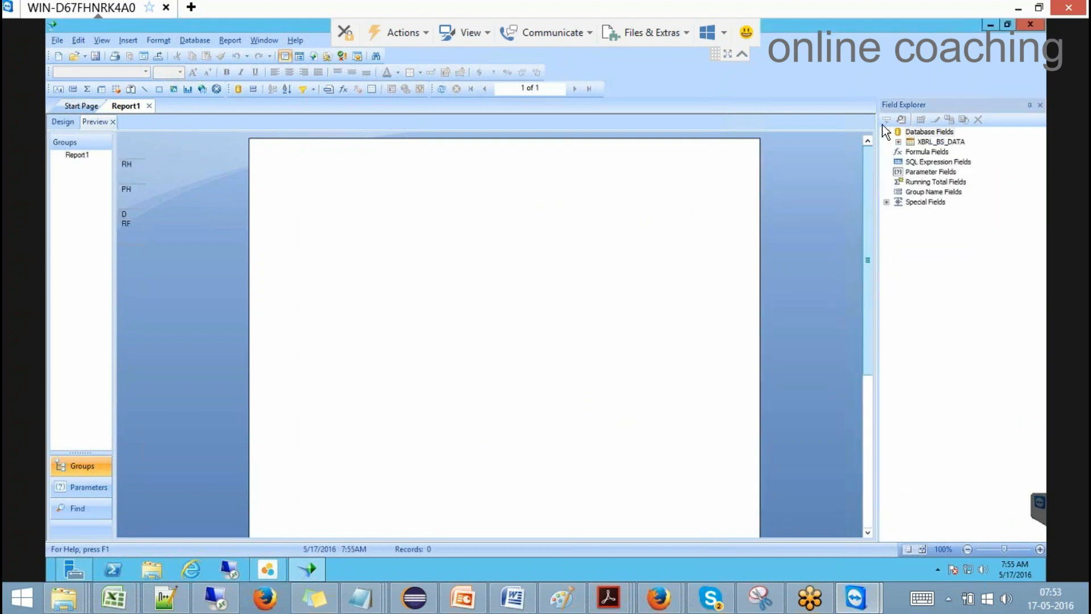
click(62, 122)
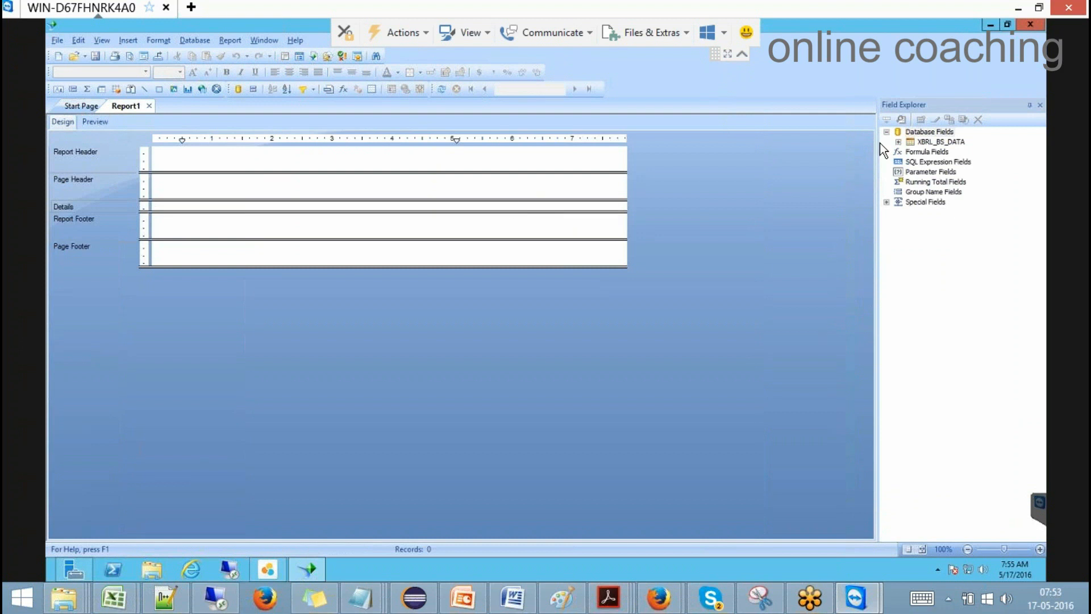
Step: Drag XBRL_BS_DATA's CIN and AMOUNT fields into the Details section
click(897, 141)
drag(935, 152, 206, 208)
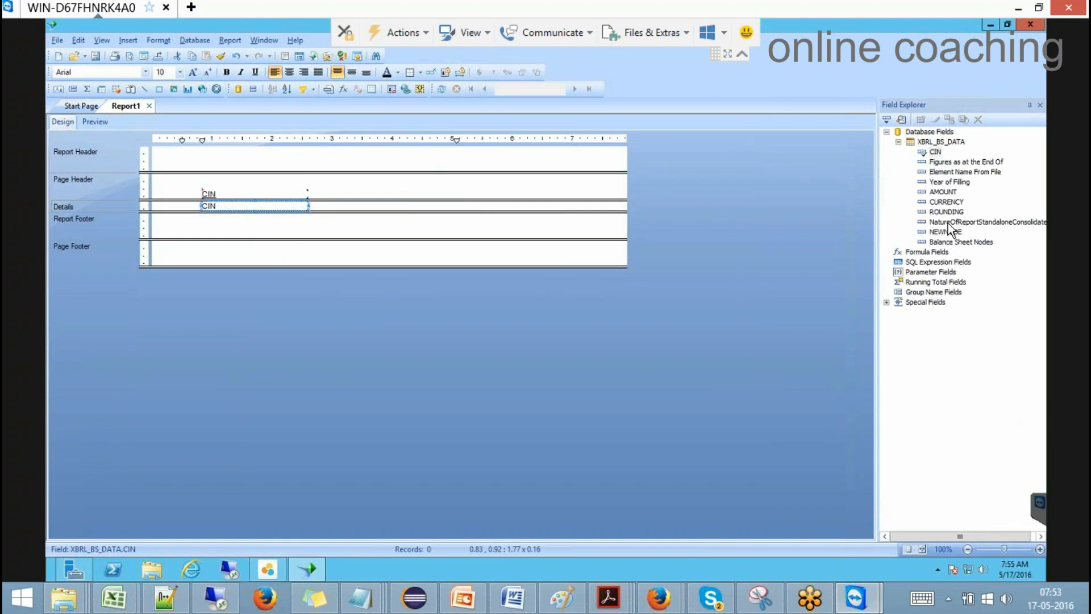
click(943, 192)
drag(943, 192, 419, 204)
Step: Preview the report and dismiss the data retrieval and connection errors
click(90, 121)
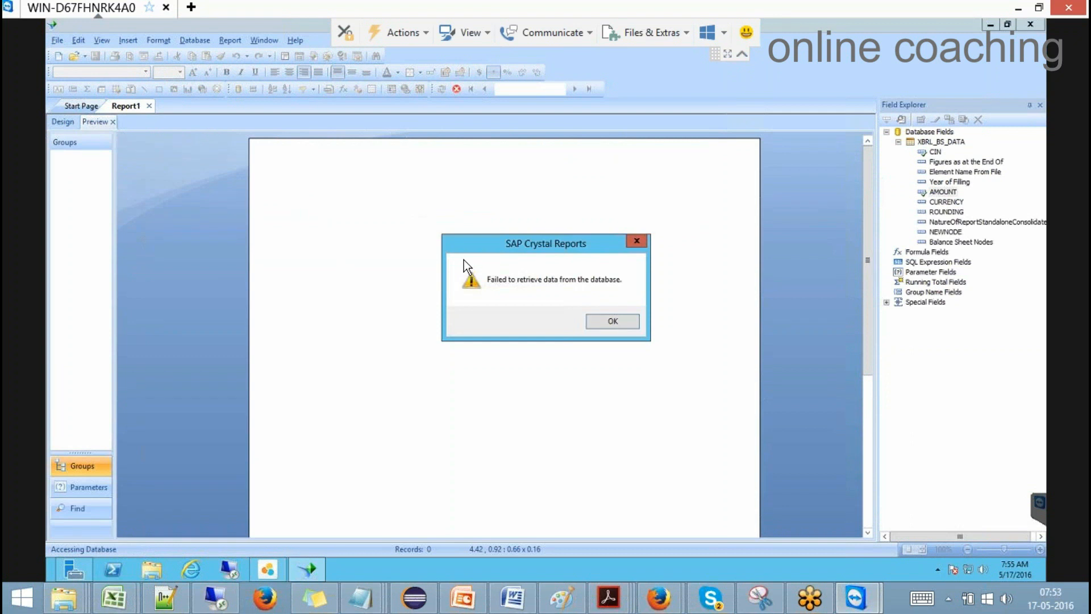
click(618, 328)
click(646, 331)
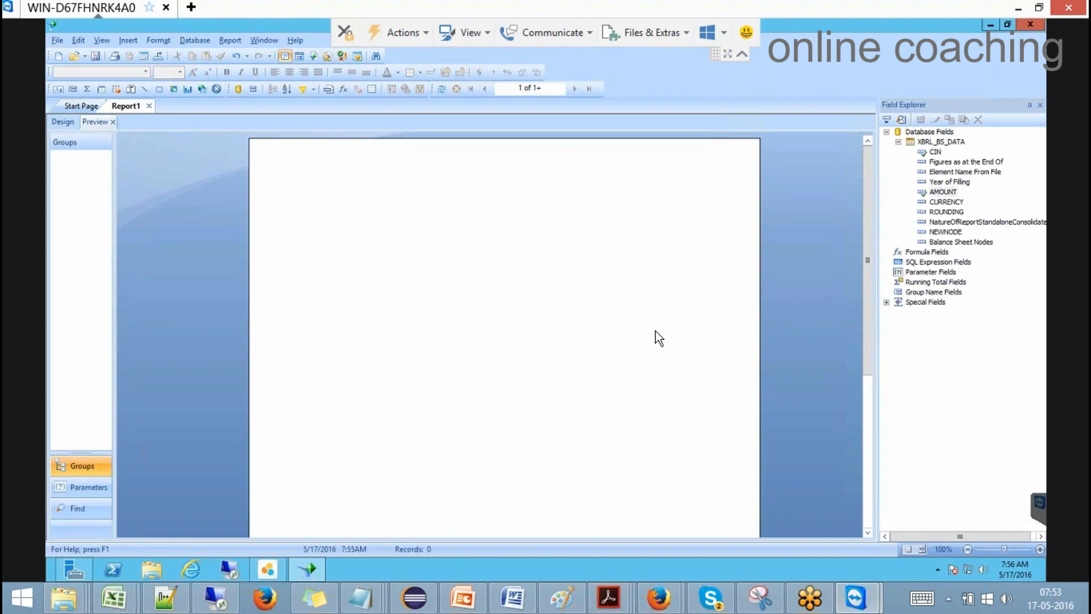
Step: Reopen Database Expert and log on to the testhier connection with its password
right_click(939, 132)
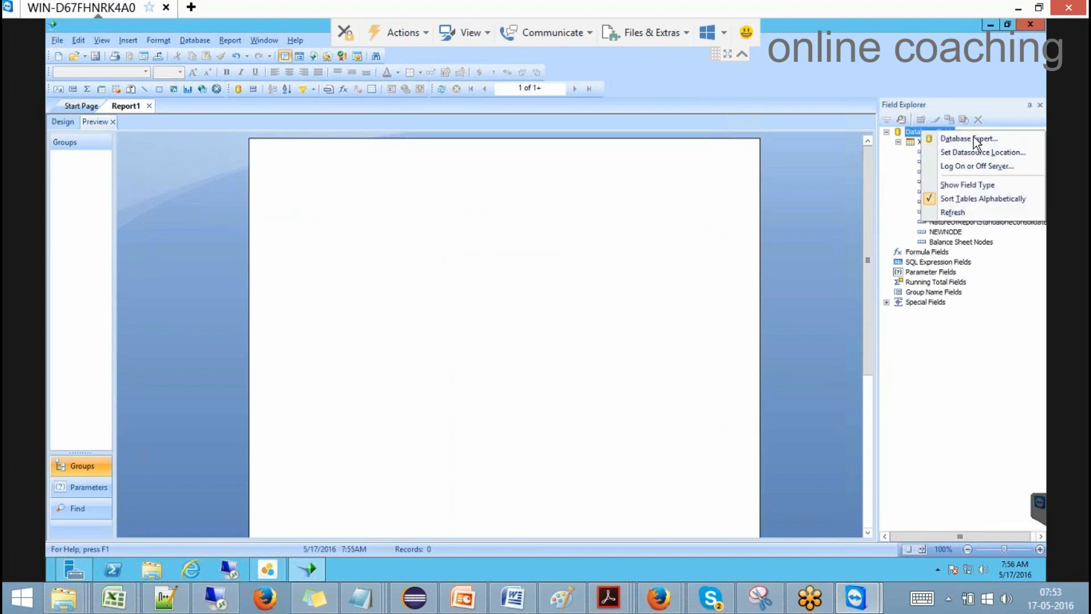
click(966, 138)
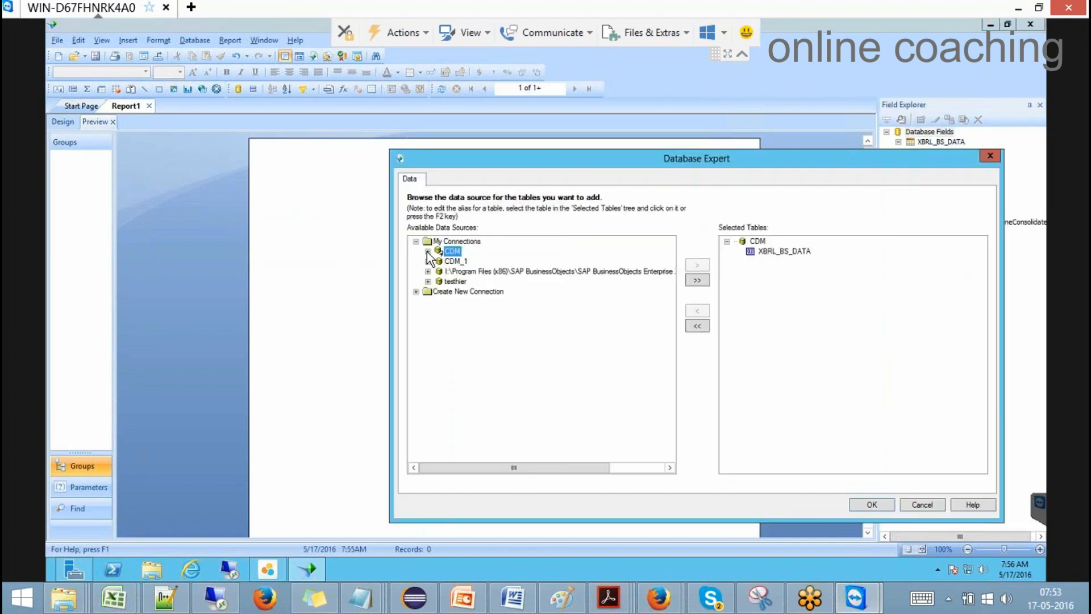
click(428, 251)
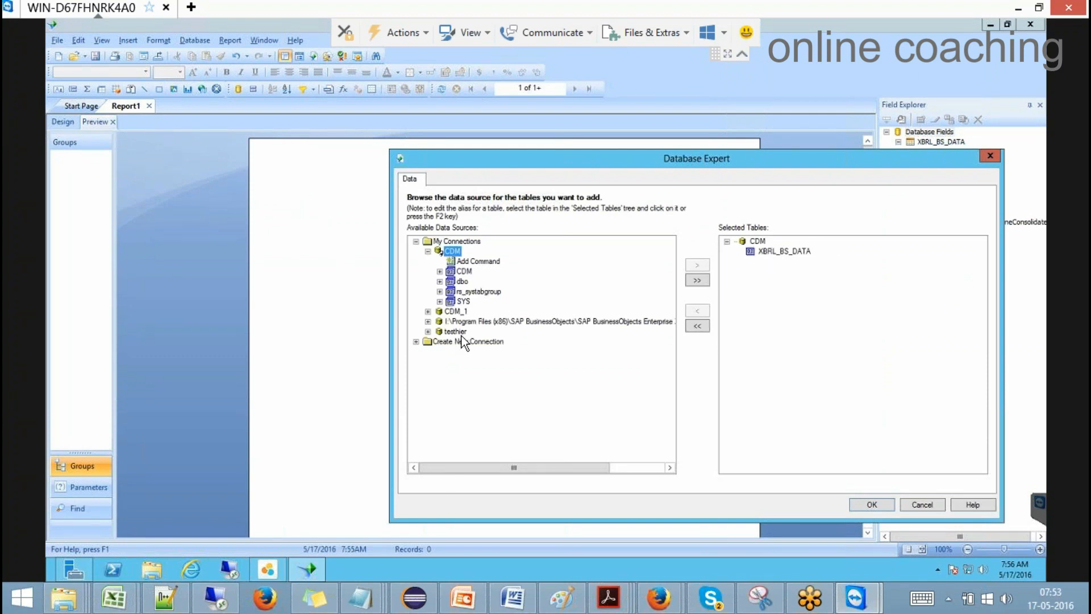
click(428, 331)
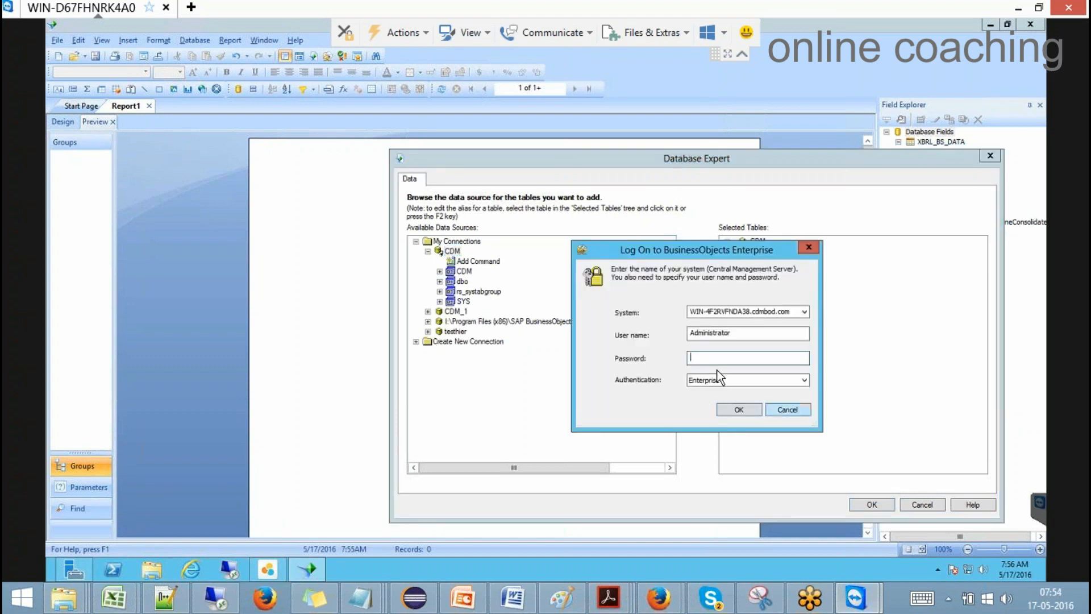
text(•••••••••••)
key(Return)
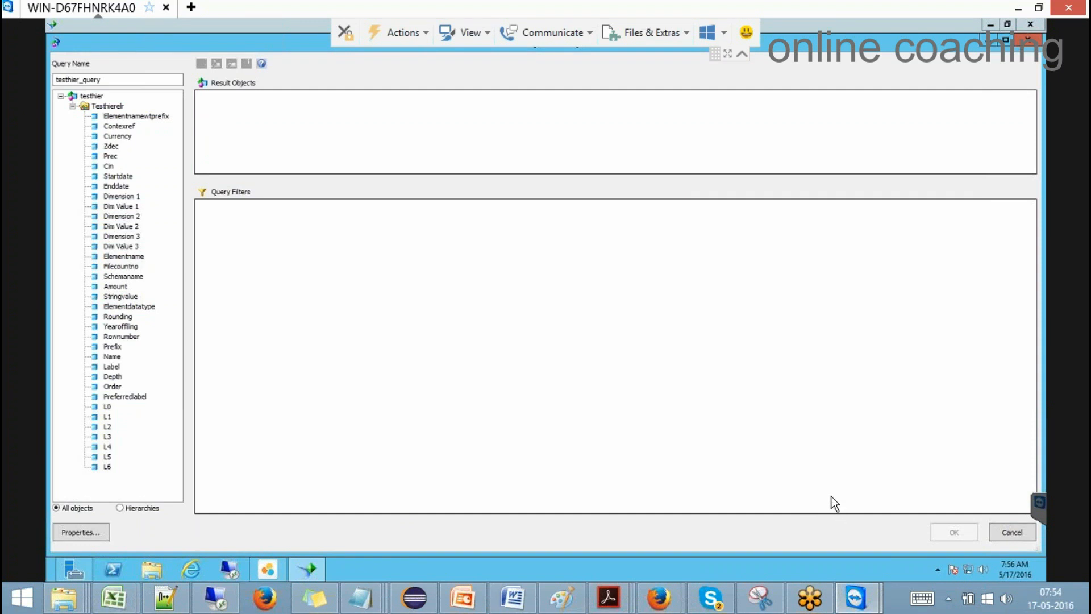
Step: Switch the query panel to Hierarchies, try adding Hier01 and L0, then cancel
click(146, 509)
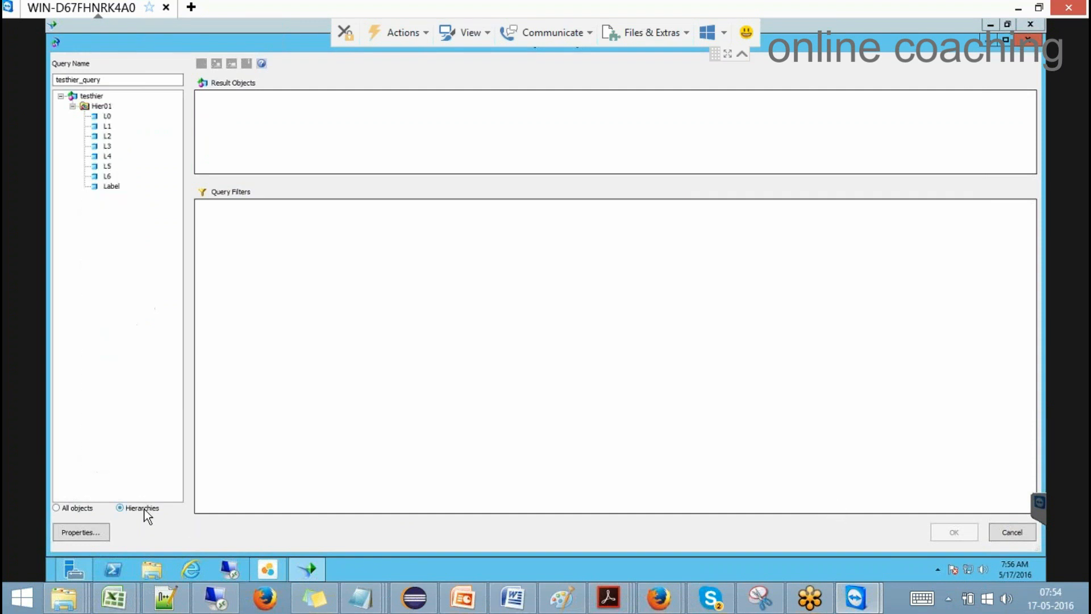
drag(99, 105, 250, 129)
drag(106, 117, 201, 154)
click(1011, 533)
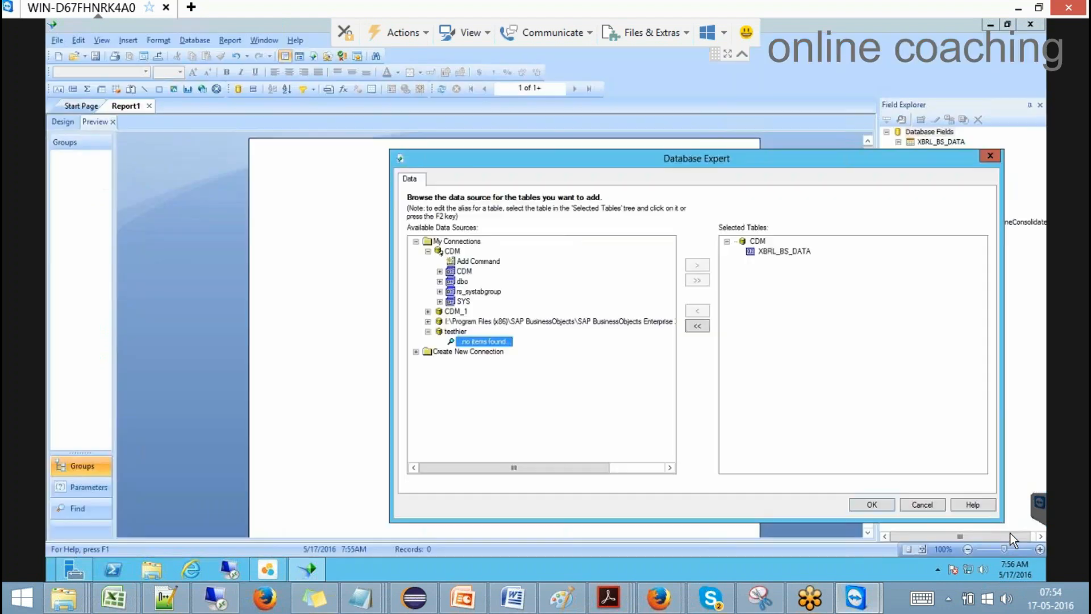
Step: Remove XBRL_BS_DATA and all other tables from Selected Tables
click(755, 242)
click(775, 250)
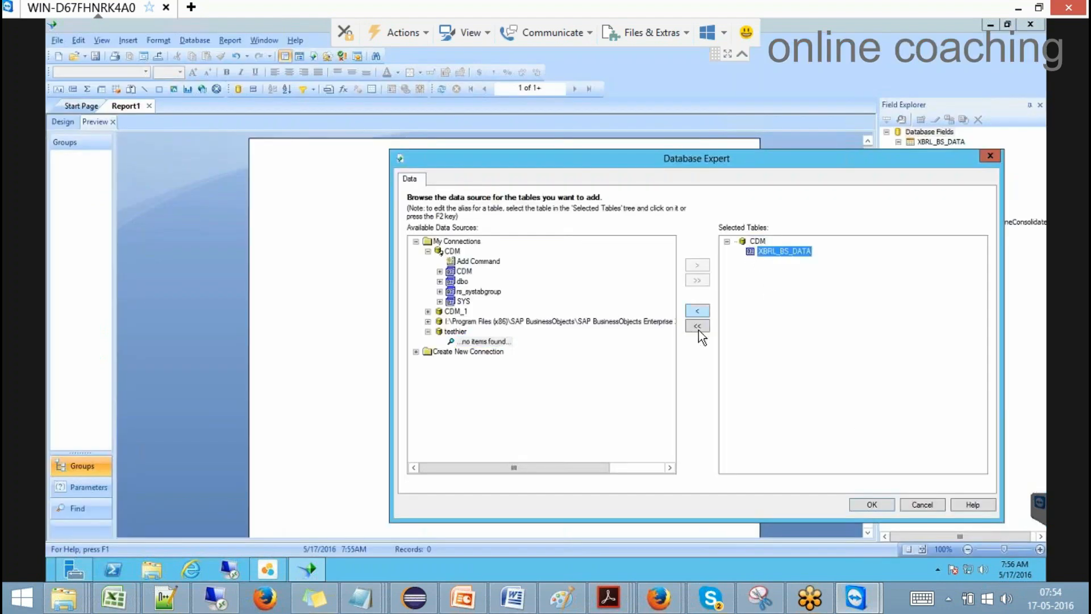
click(698, 328)
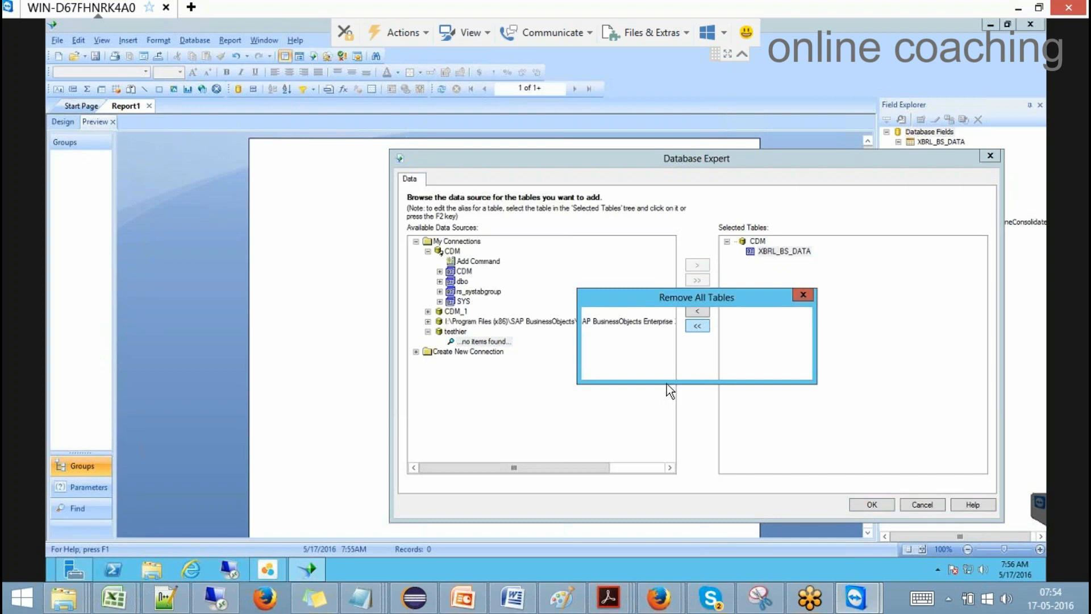
click(735, 365)
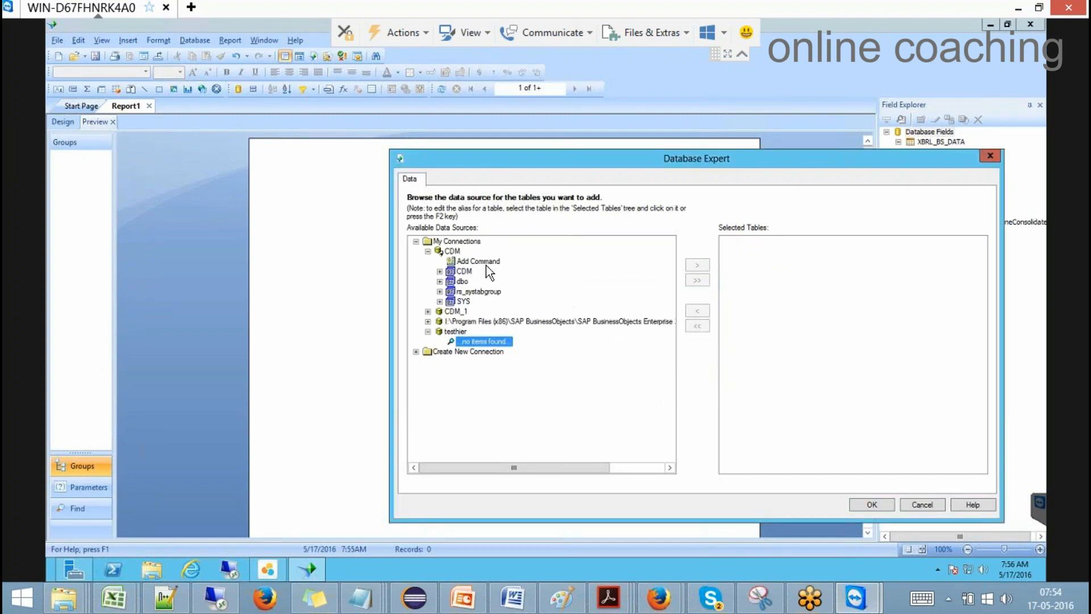
Step: Add FS_EFORM_CONS_FULLDATA_TGT_WT from the CDM schema's tables and confirm
click(439, 272)
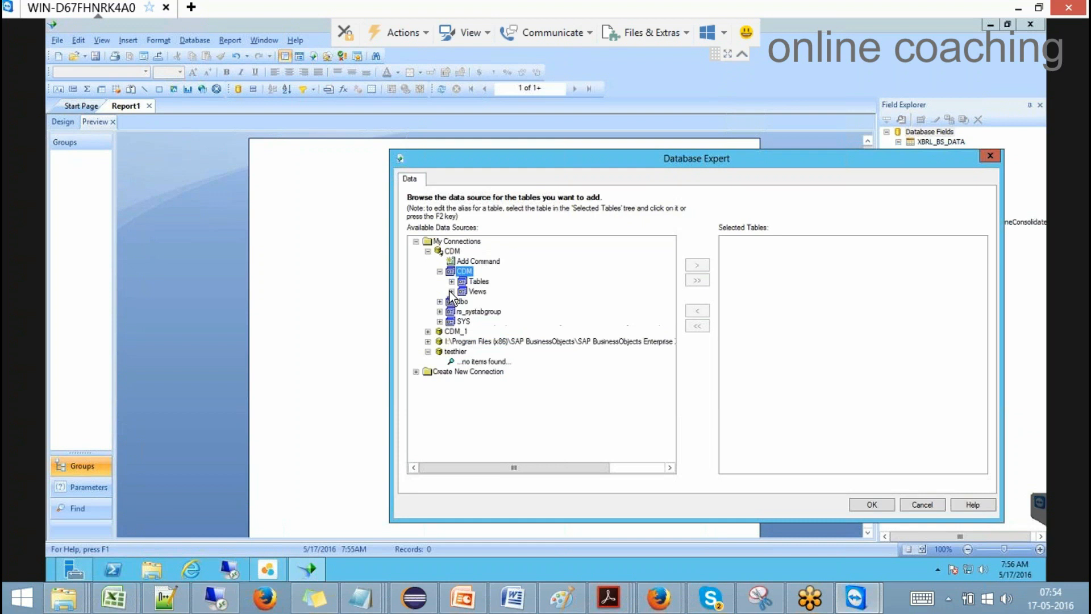
click(451, 281)
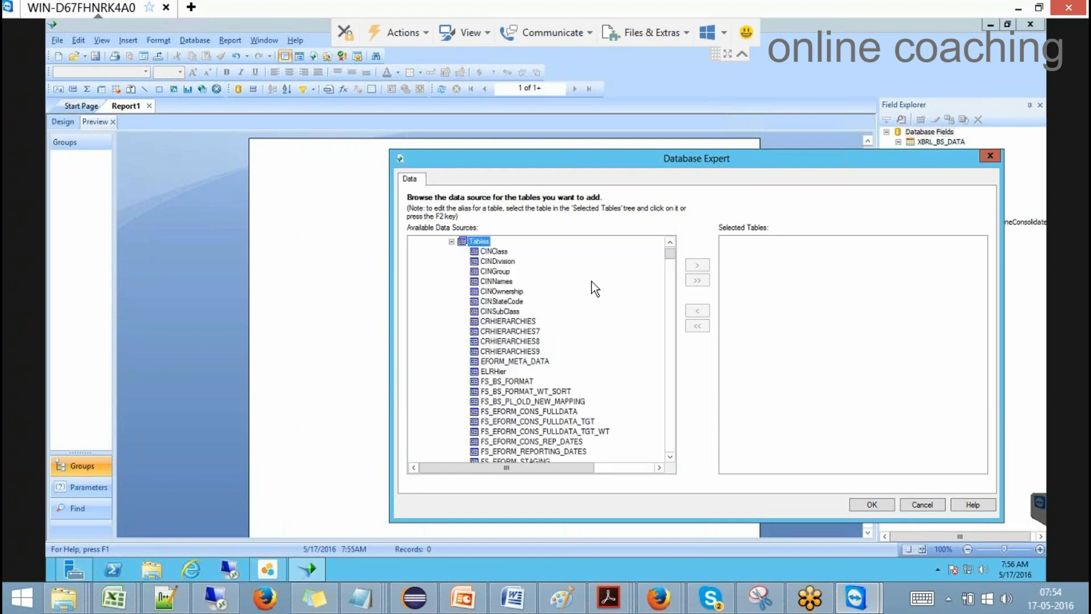
mouse_move(672, 250)
mouse_down()
mouse_move(670, 260)
mouse_move(671, 251)
mouse_up()
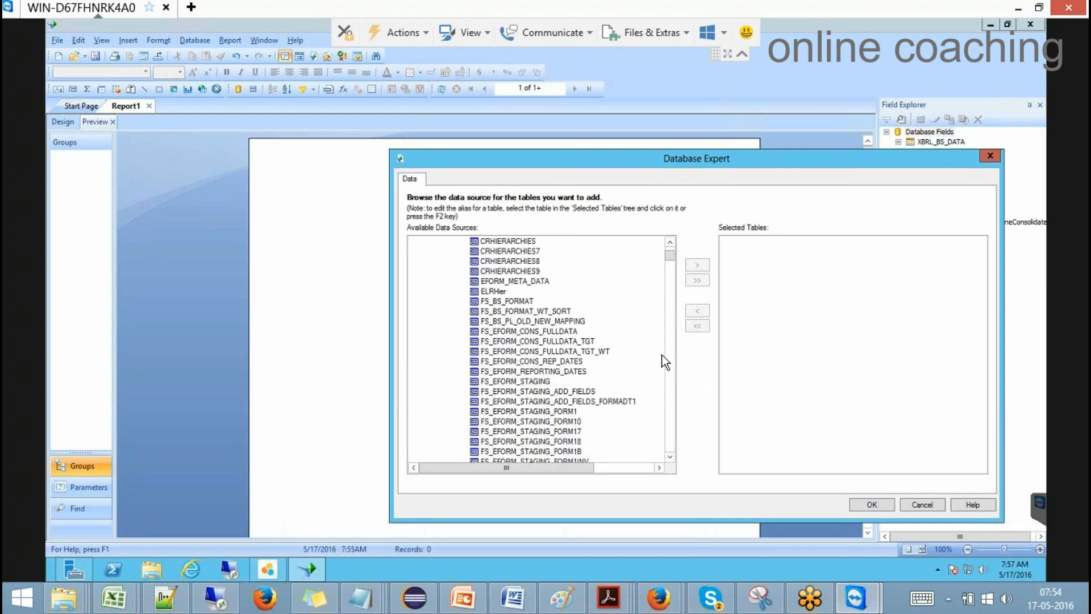
click(588, 345)
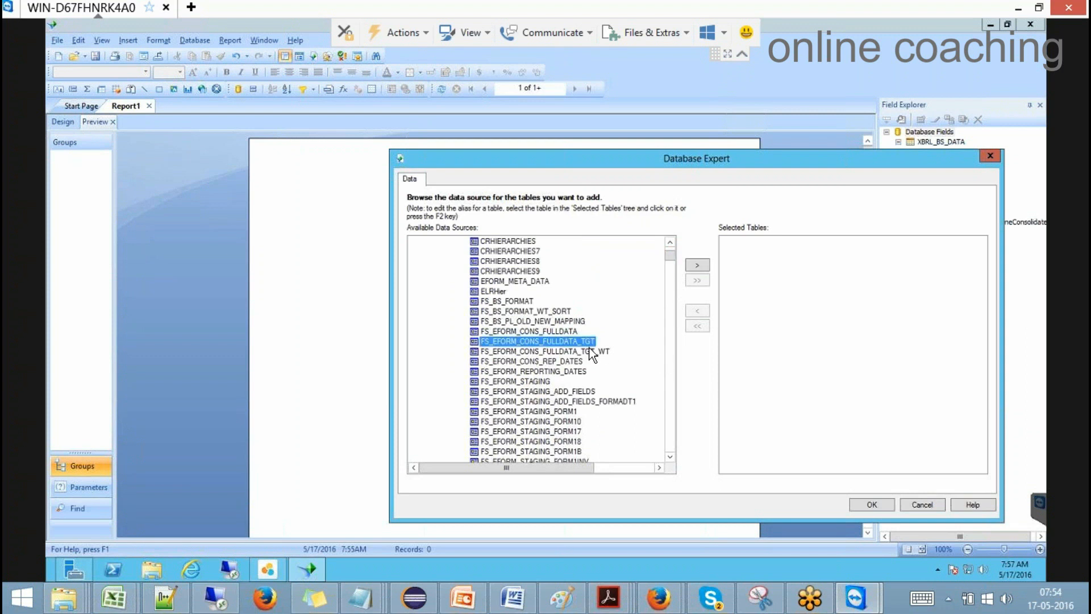
click(605, 352)
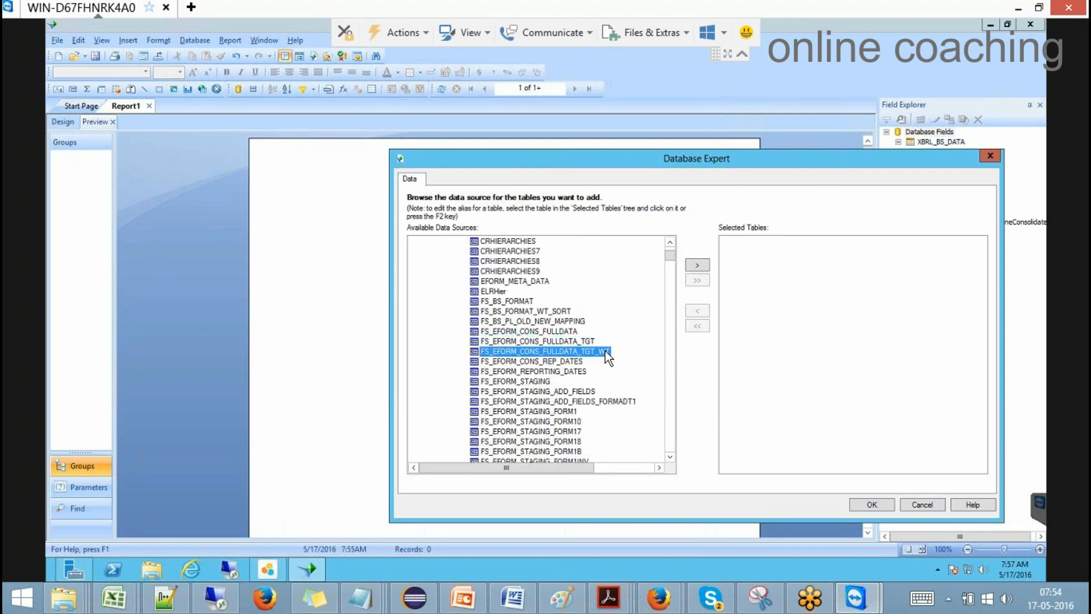
click(697, 265)
click(872, 504)
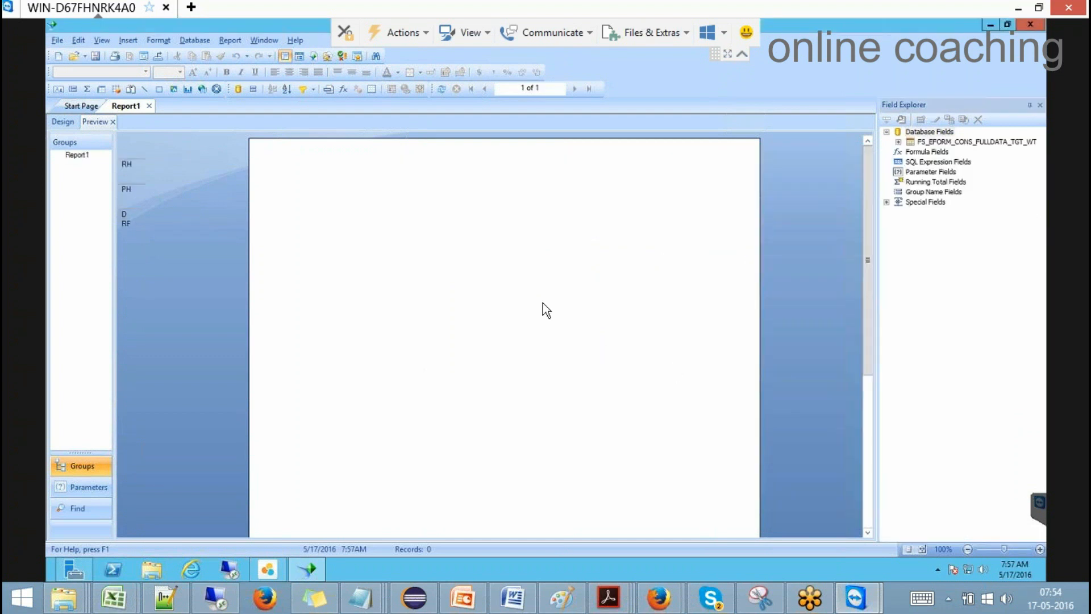
Step: Place CIN and NumericValue from FS_EFORM_CONS_FULLDATA_TGT_WT in Details and preview 13980 records
click(72, 126)
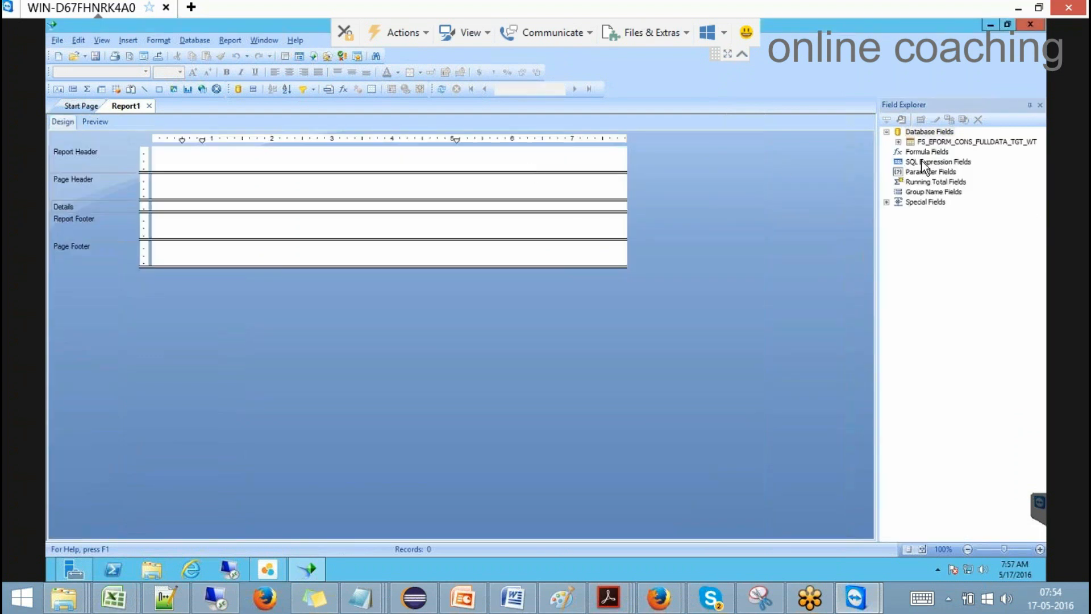
click(898, 142)
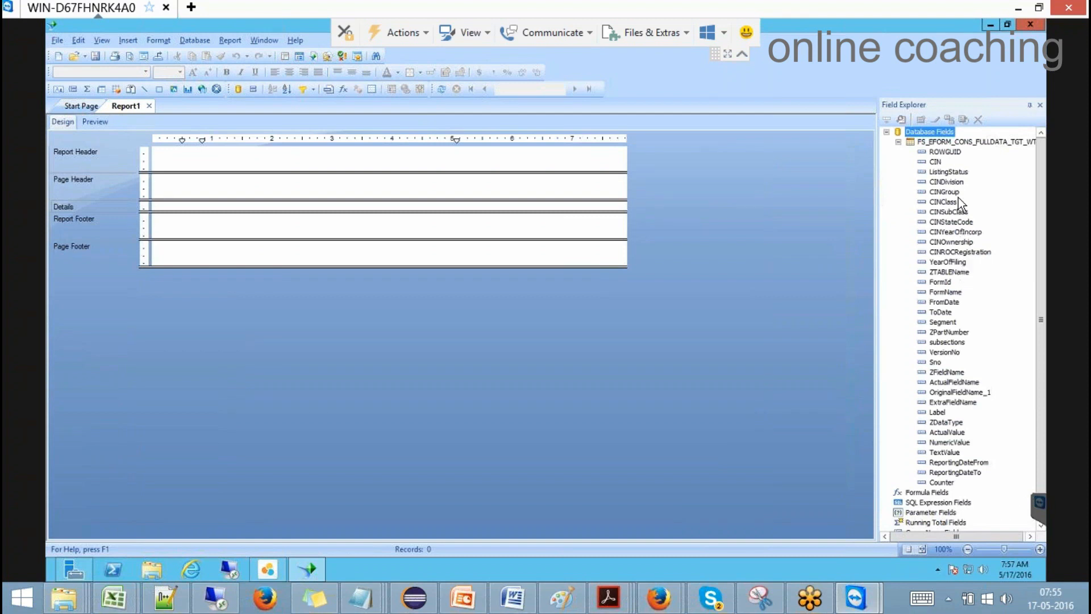
drag(933, 163, 222, 209)
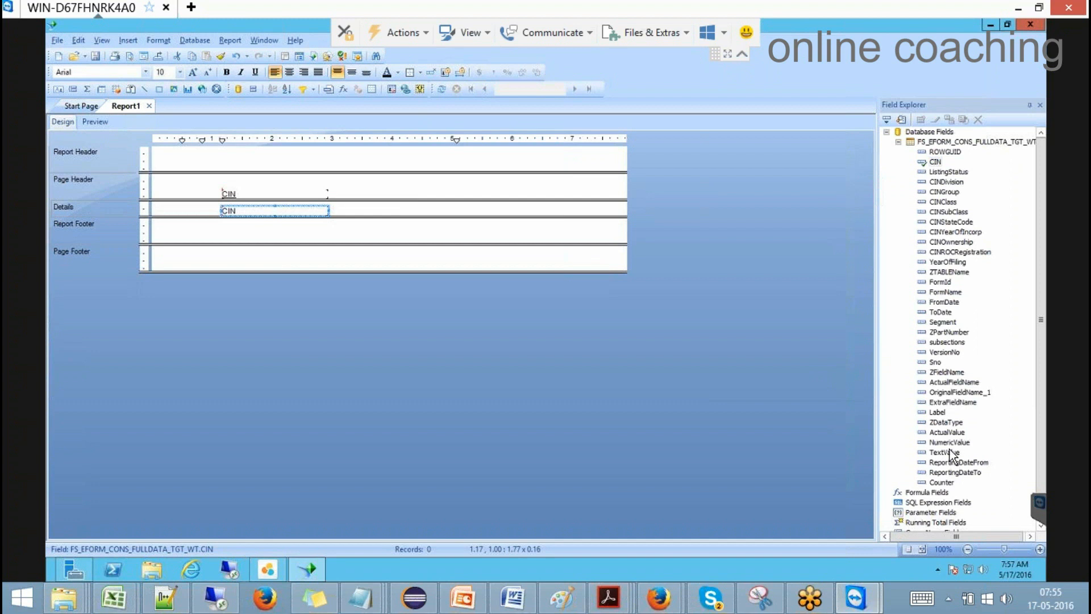
drag(948, 452, 395, 206)
click(97, 121)
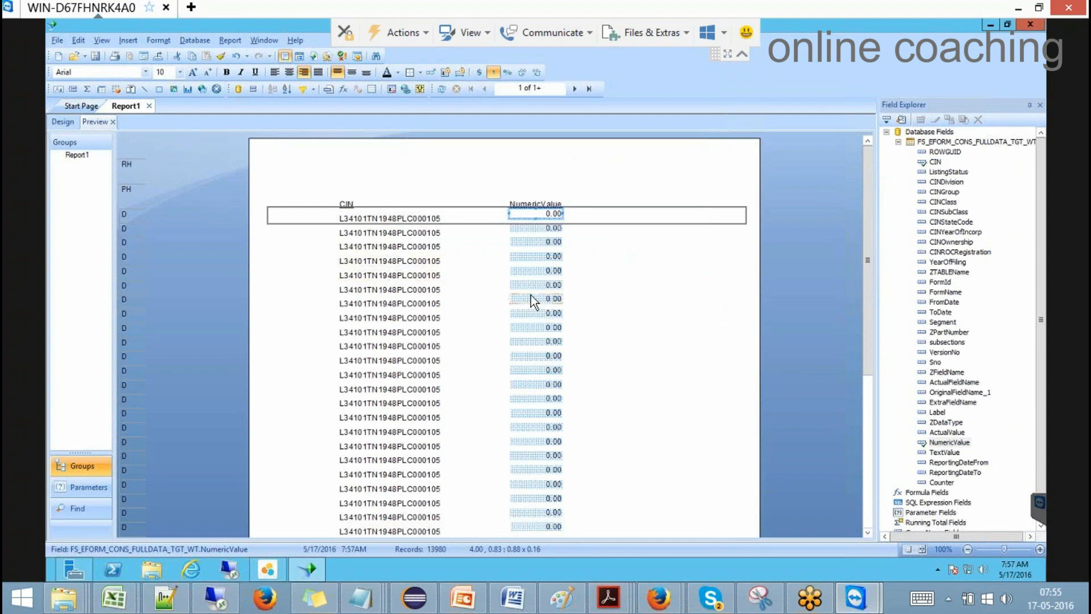
Step: Scroll through the previewed CIN and NumericValue rows, then return to the Design layout
scroll(530, 294, down, 5)
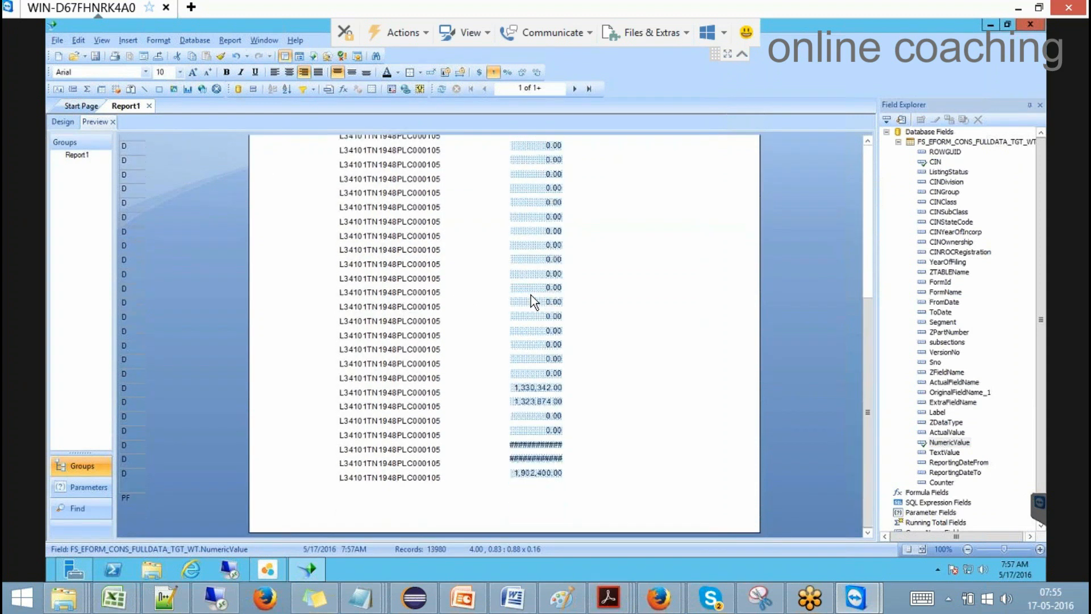
click(62, 124)
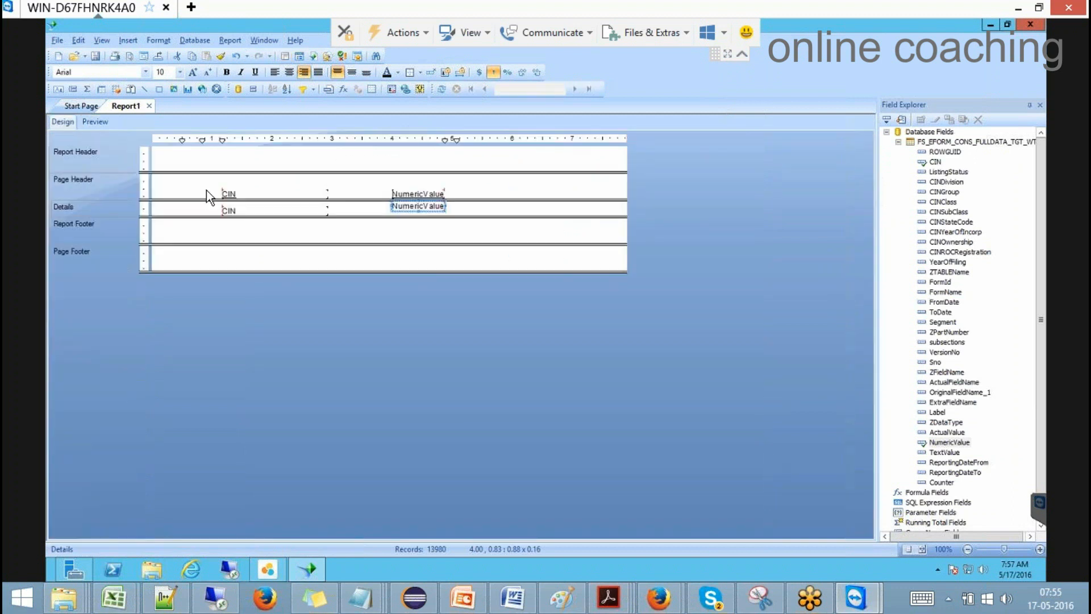
click(93, 121)
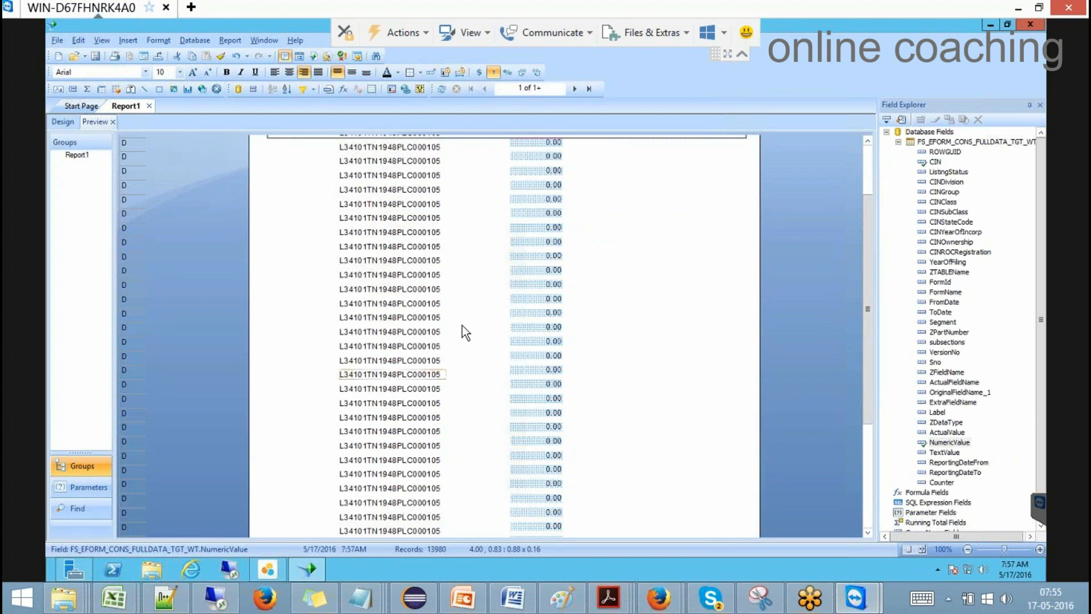
scroll(462, 324, up, 3)
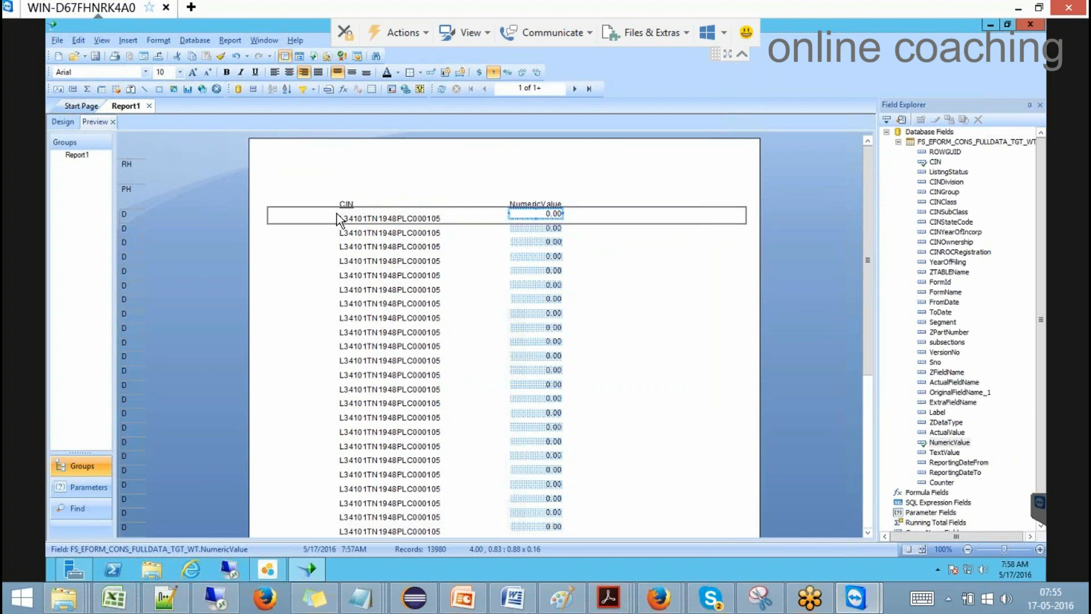
click(65, 121)
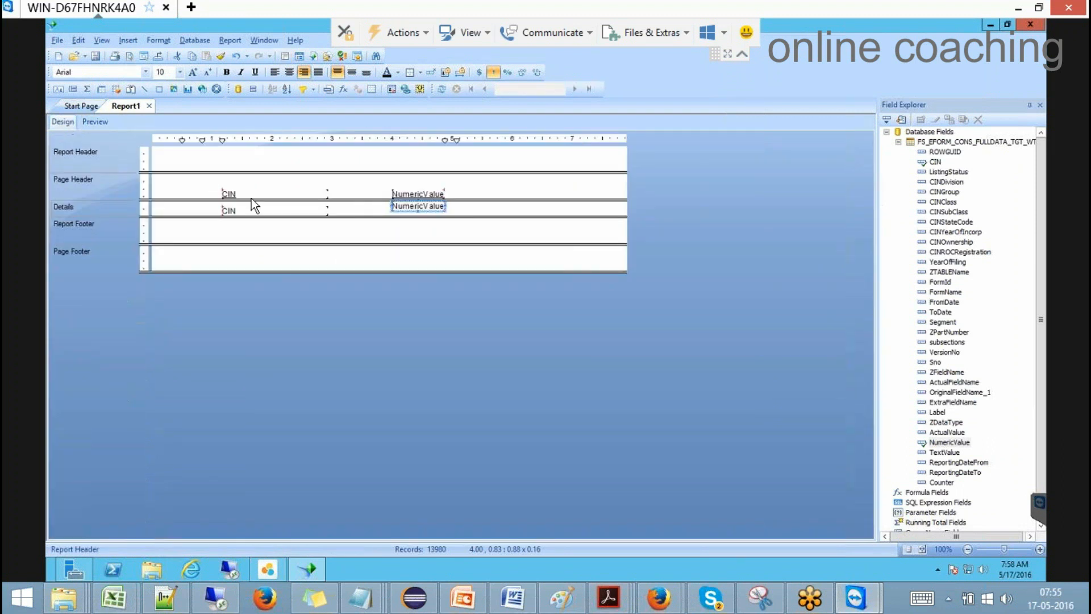
Step: Delete the CIN and NumericValue detail fields and suppress the empty Details section
click(262, 212)
key(Delete)
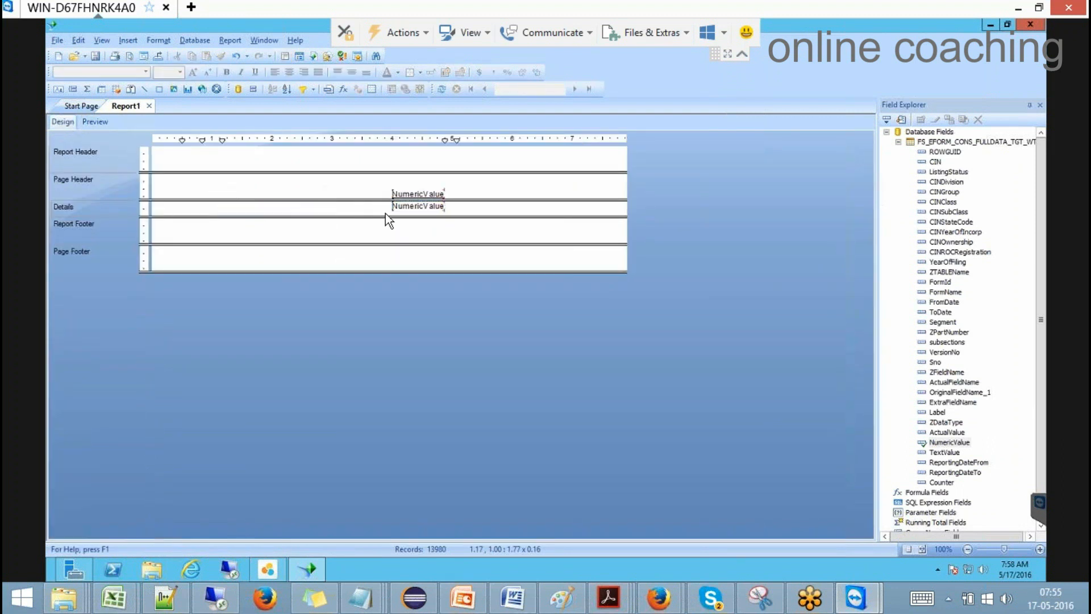
key(Delete)
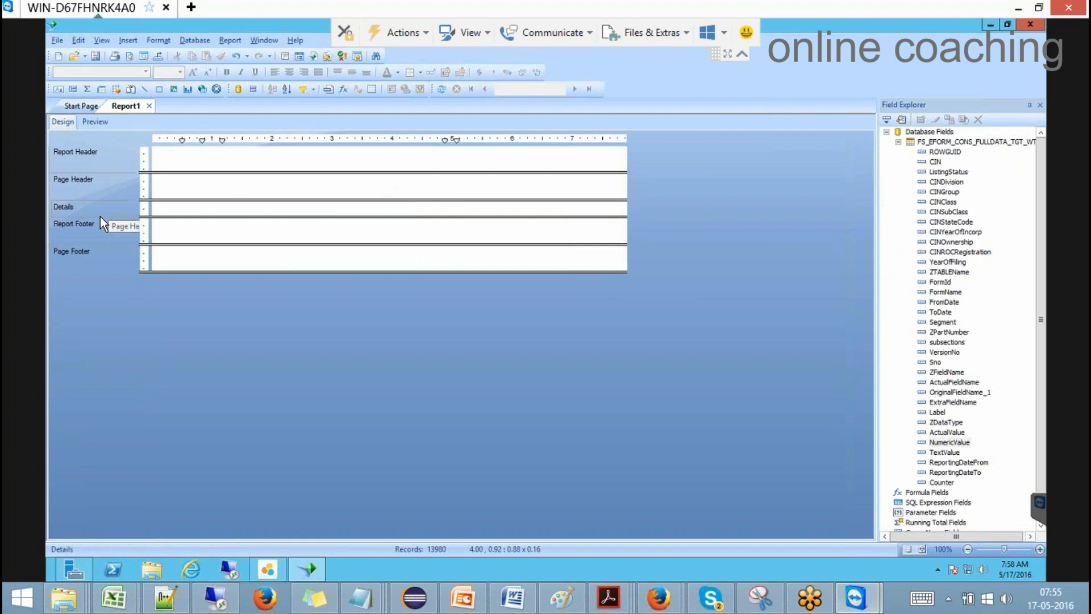
right_click(102, 204)
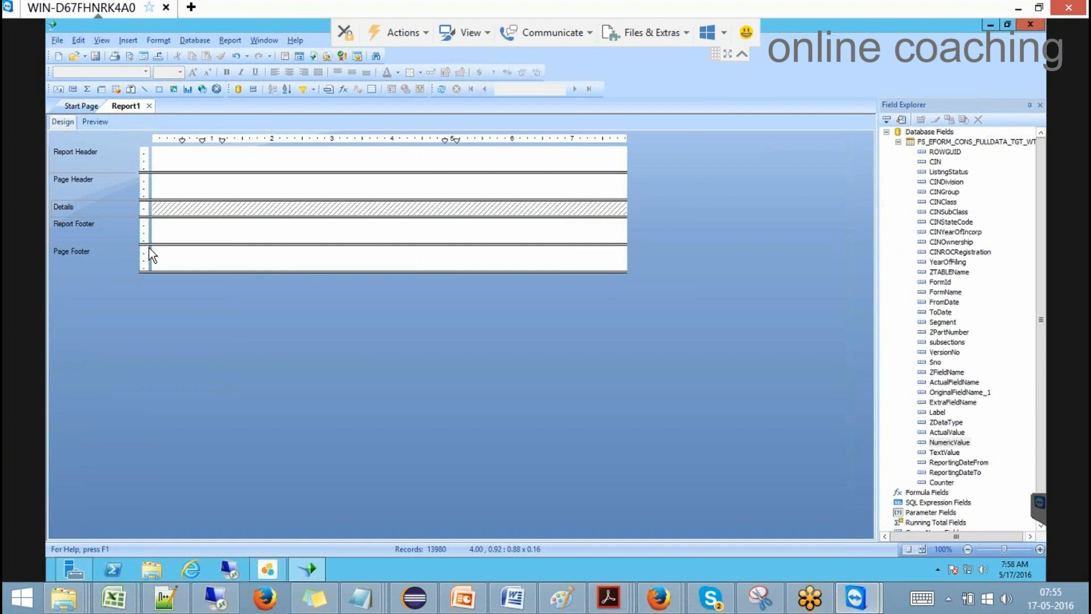
Step: Group the report by CIN in the Group Expert
click(187, 39)
click(237, 37)
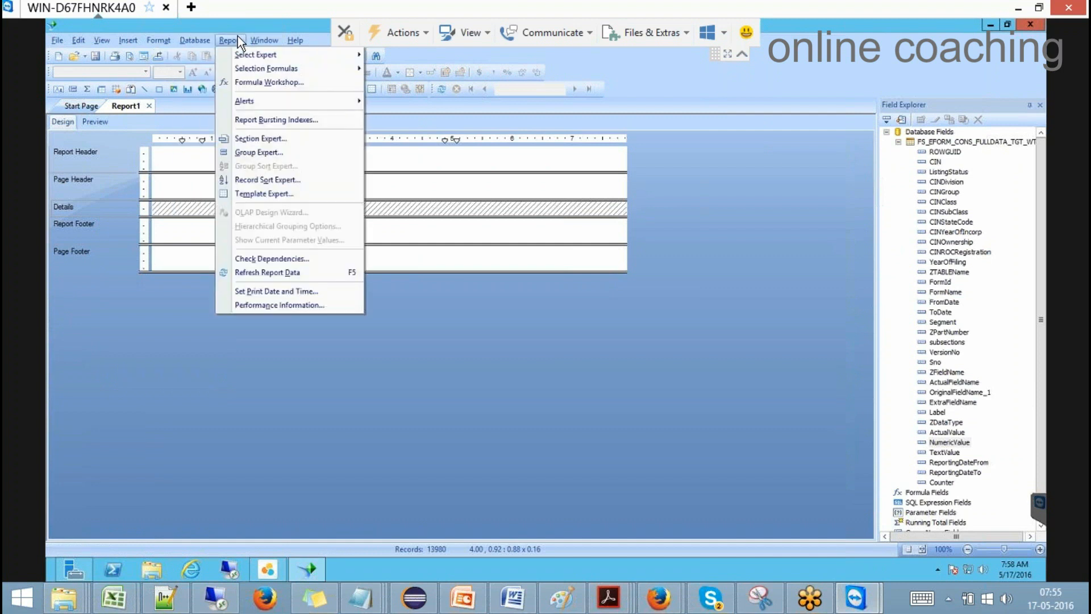
click(259, 151)
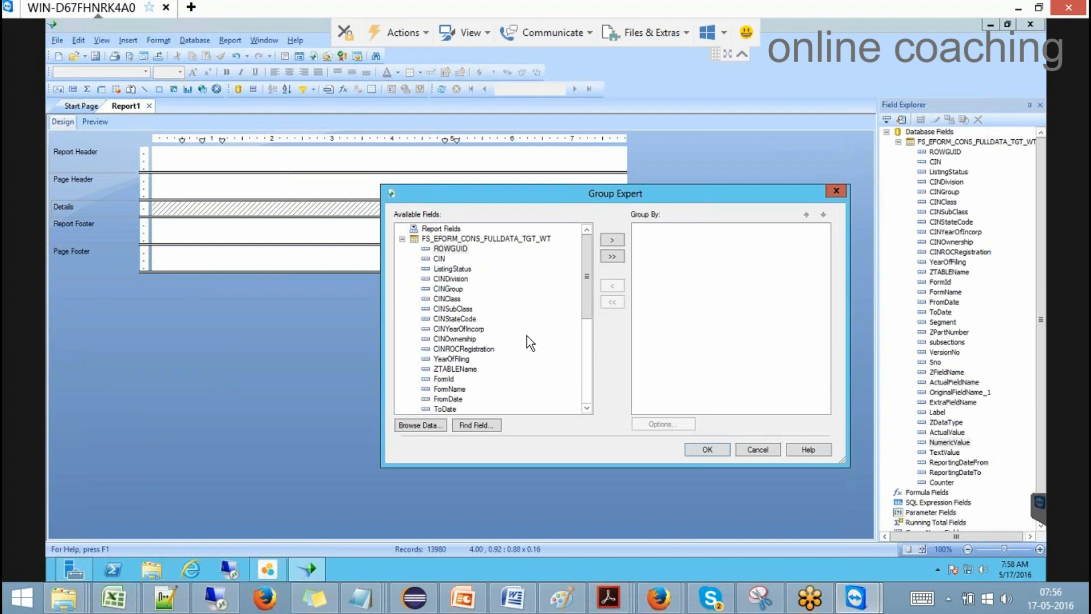
click(441, 258)
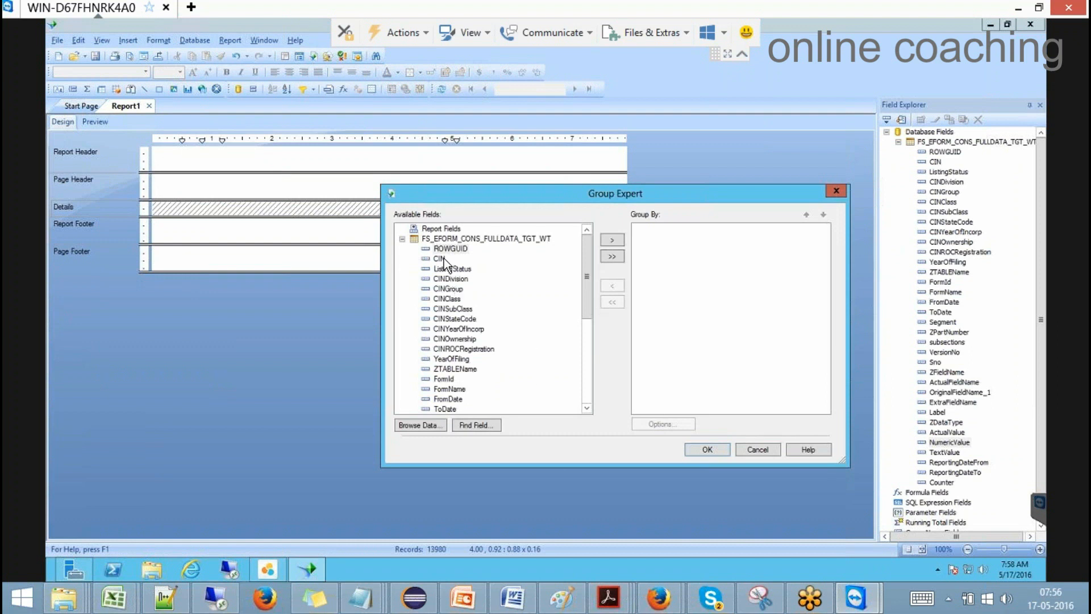
click(619, 241)
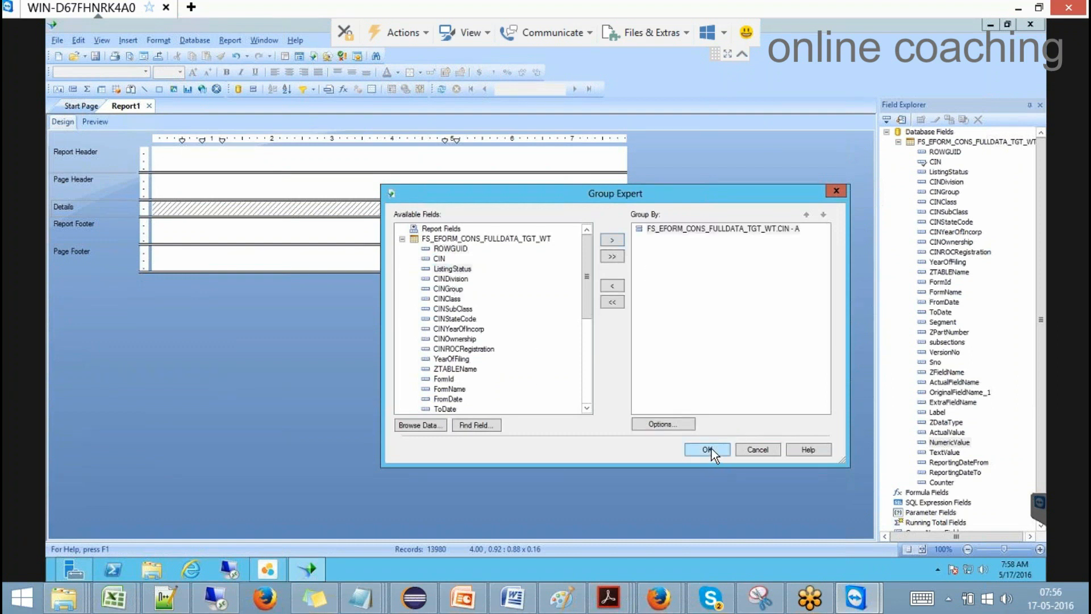
click(711, 448)
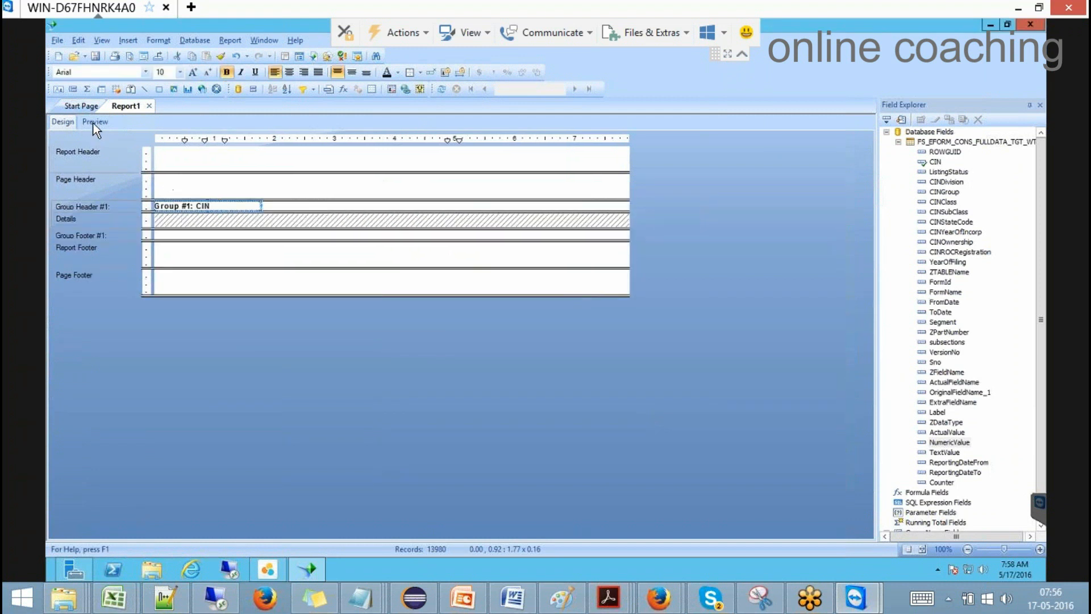
Step: Preview the CIN grouping, then place NumericValue beside Group #1: CIN in Group Header #1
click(94, 122)
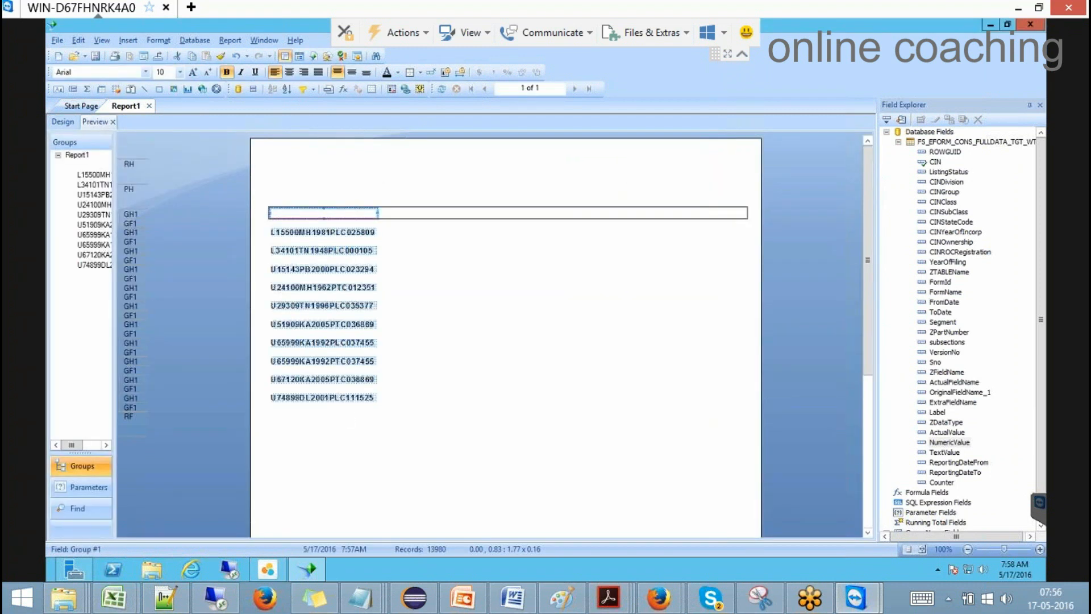
click(302, 355)
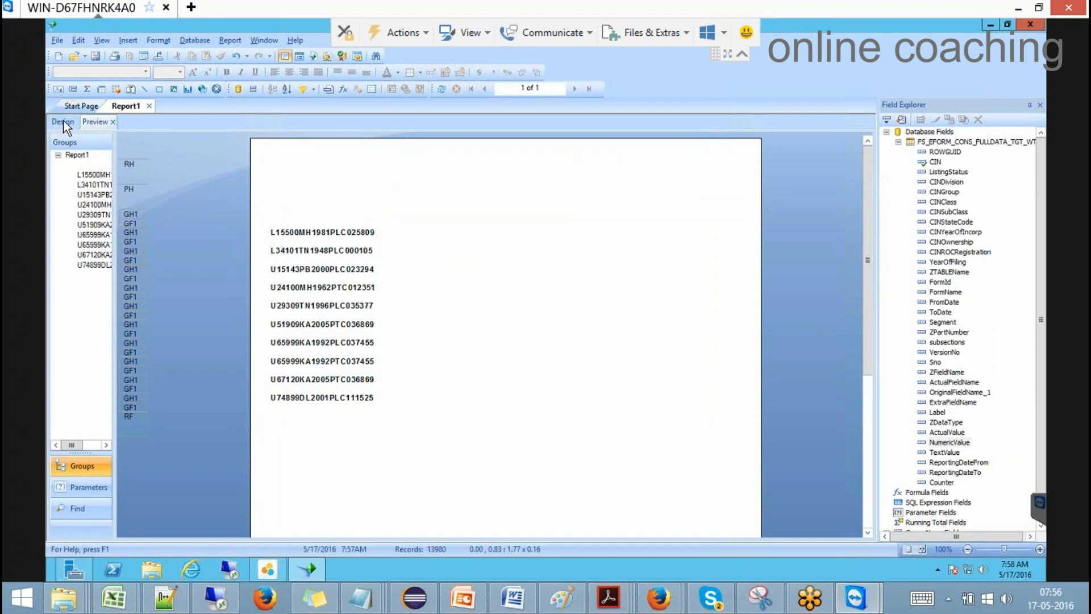
click(62, 123)
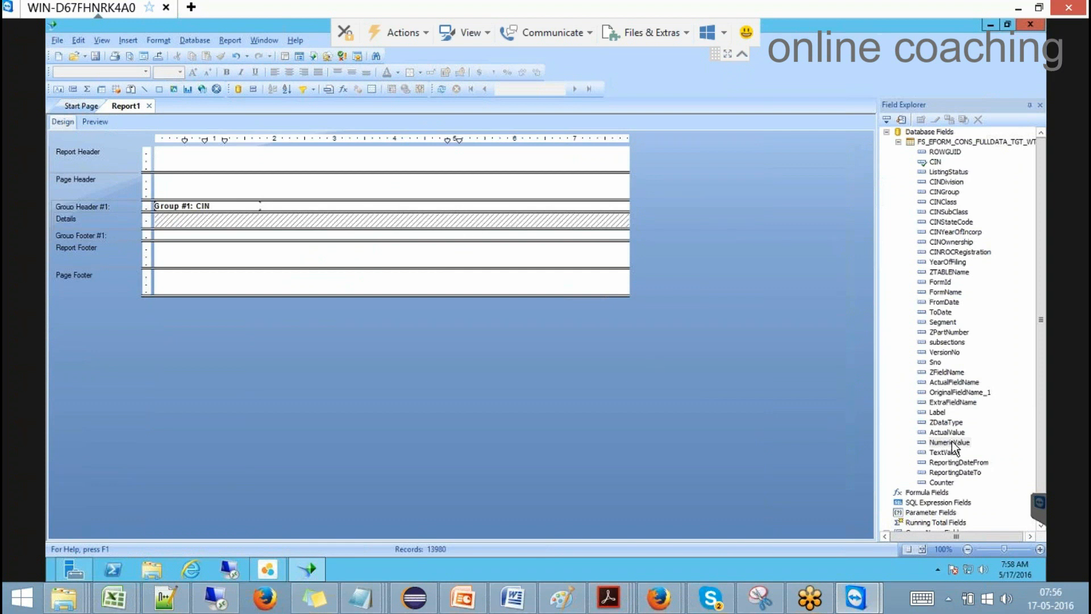
drag(952, 441, 357, 206)
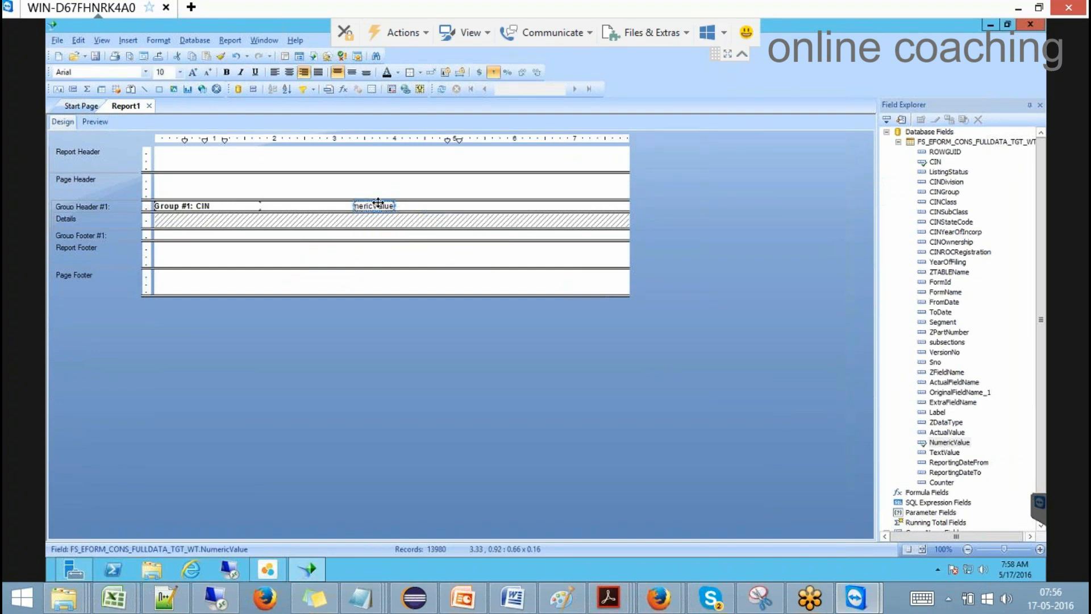
Step: Insert a Sum of NumericValue summary per CIN group and select the header NumericValue field
right_click(378, 202)
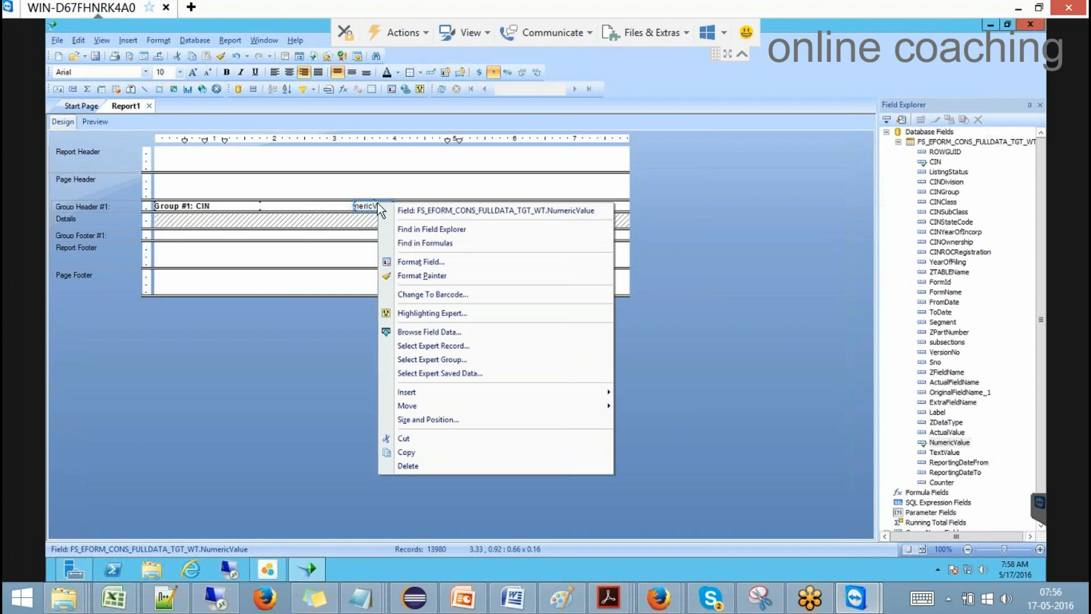
click(364, 206)
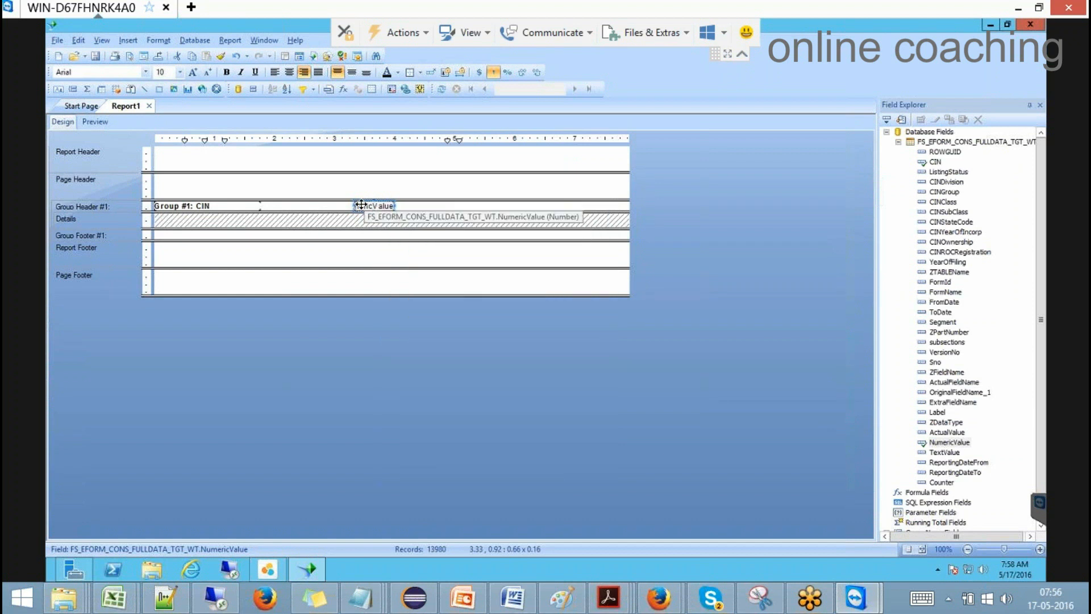
click(88, 89)
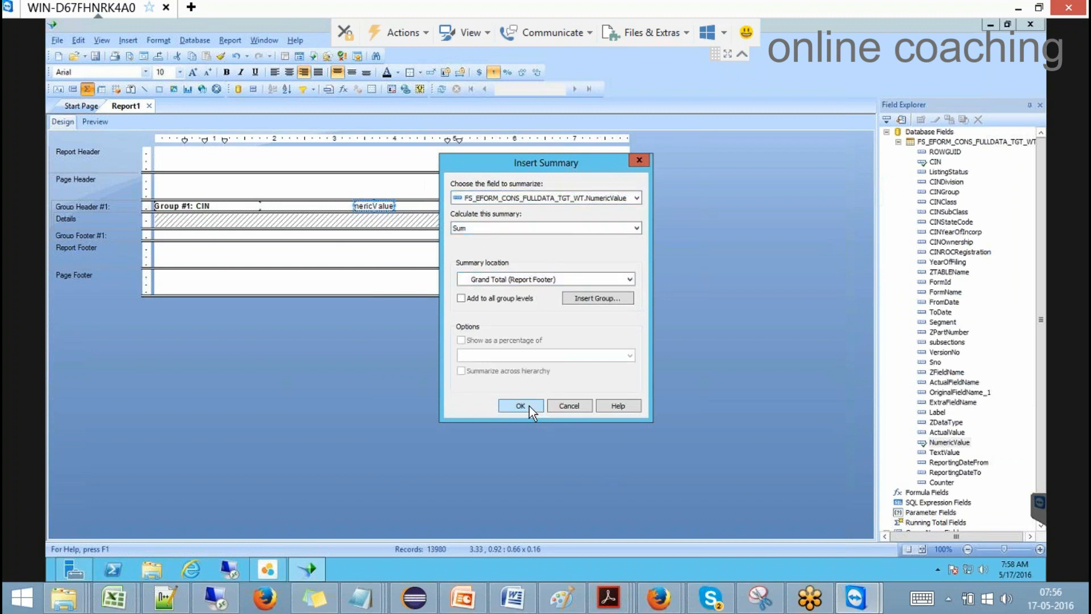
click(630, 279)
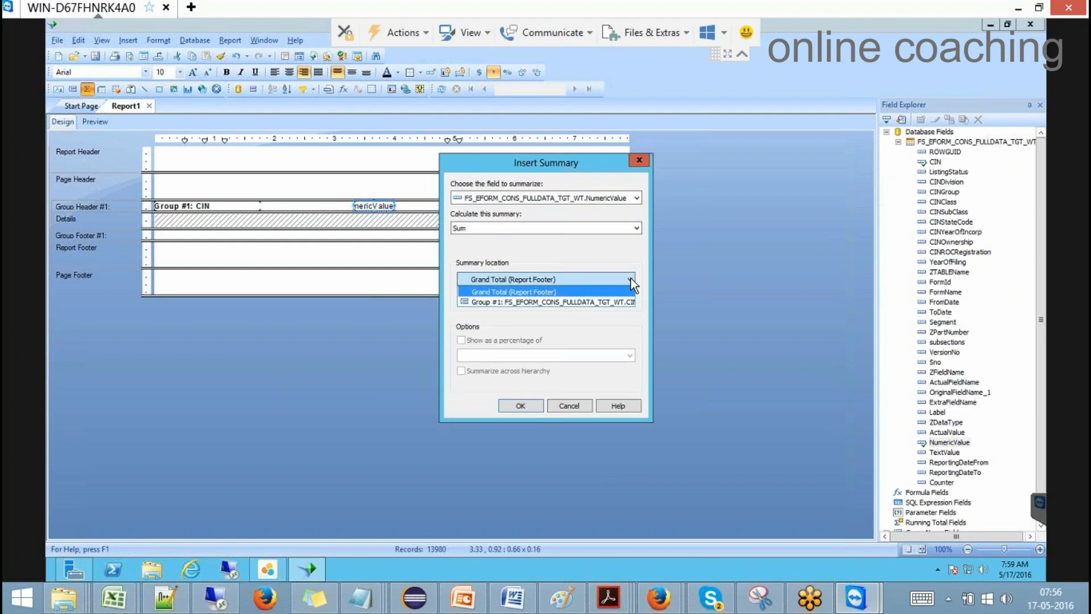
click(622, 302)
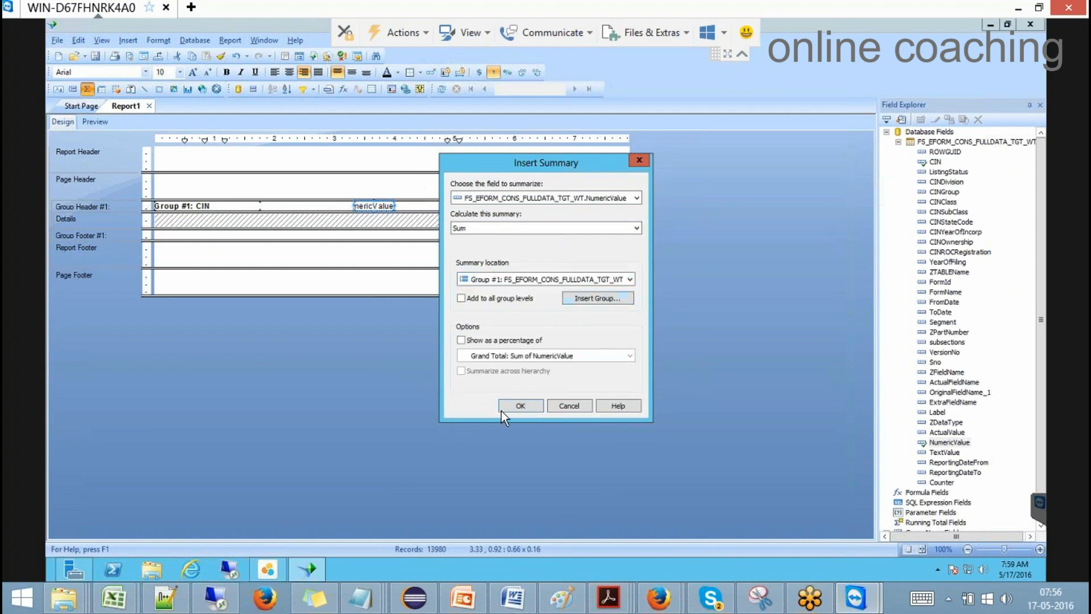
click(502, 408)
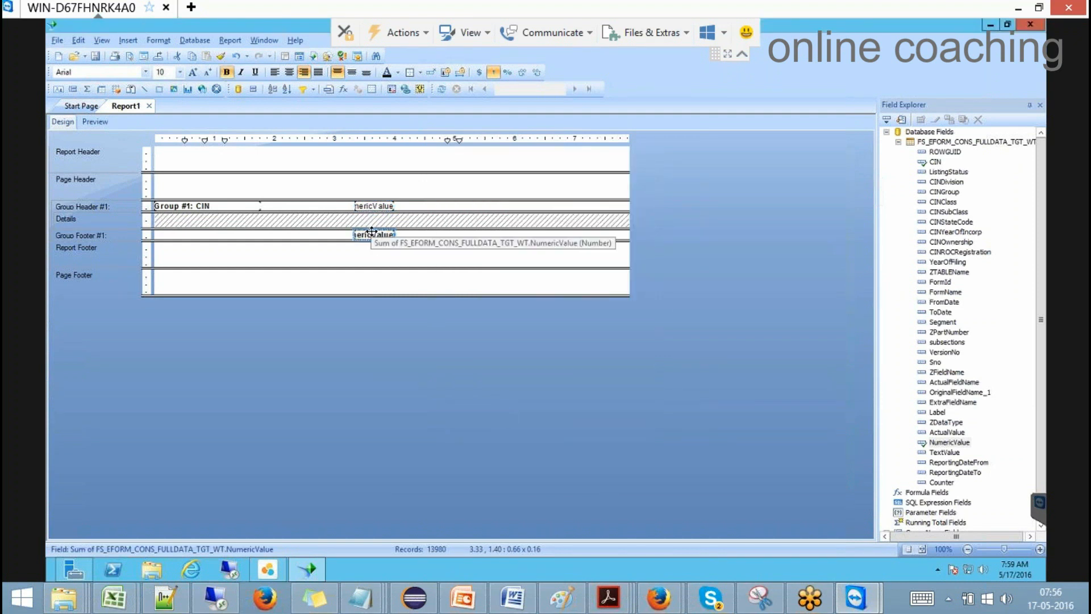
click(372, 205)
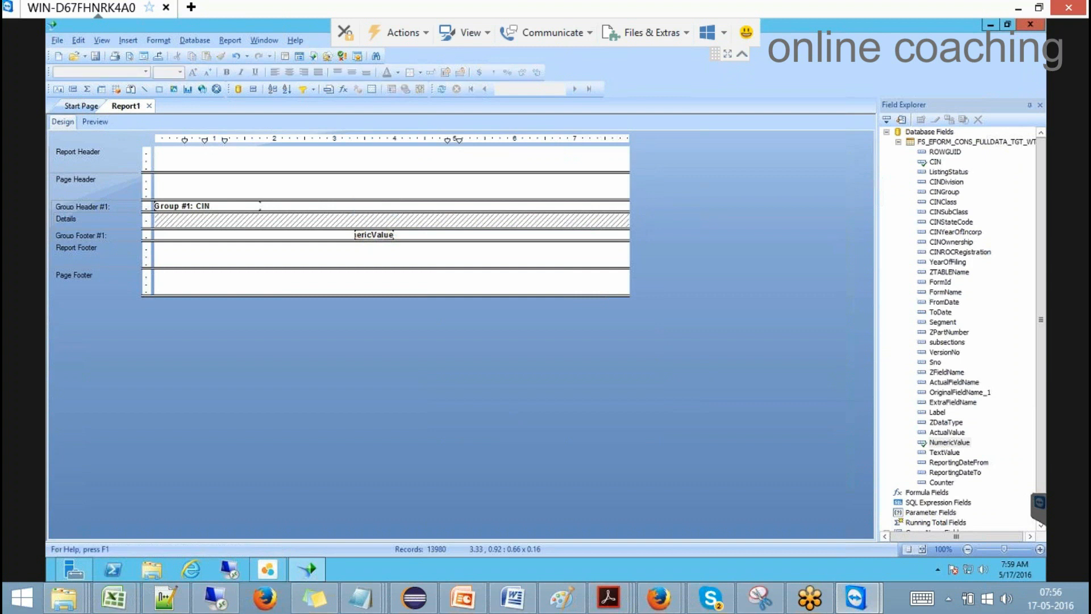
Step: Move the NumericValue sum from Group Footer #1 into Group Header #1 and preview it
drag(375, 234, 373, 207)
click(94, 121)
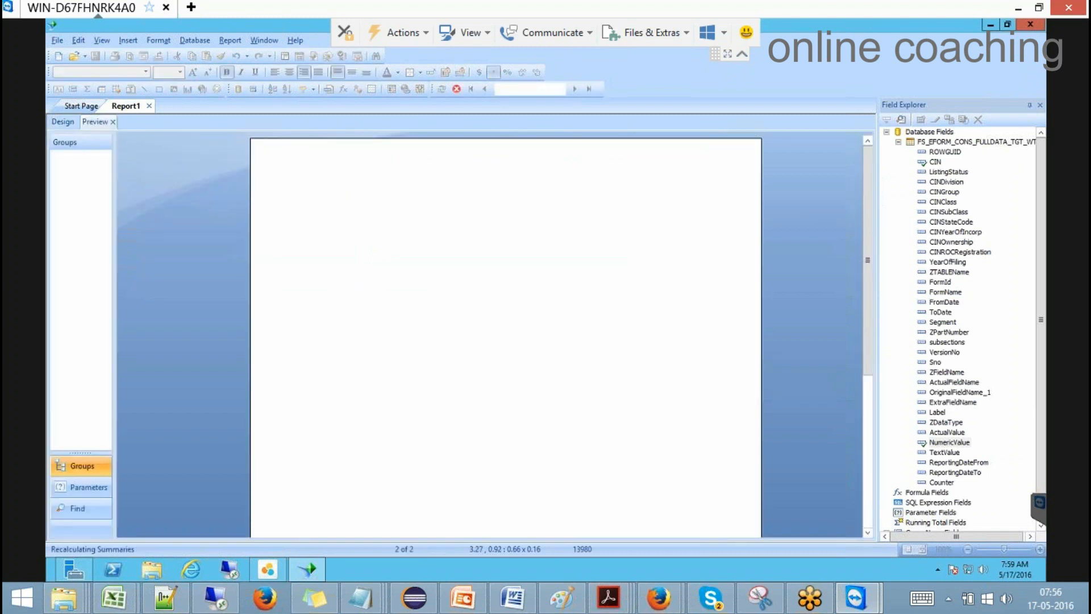
click(495, 233)
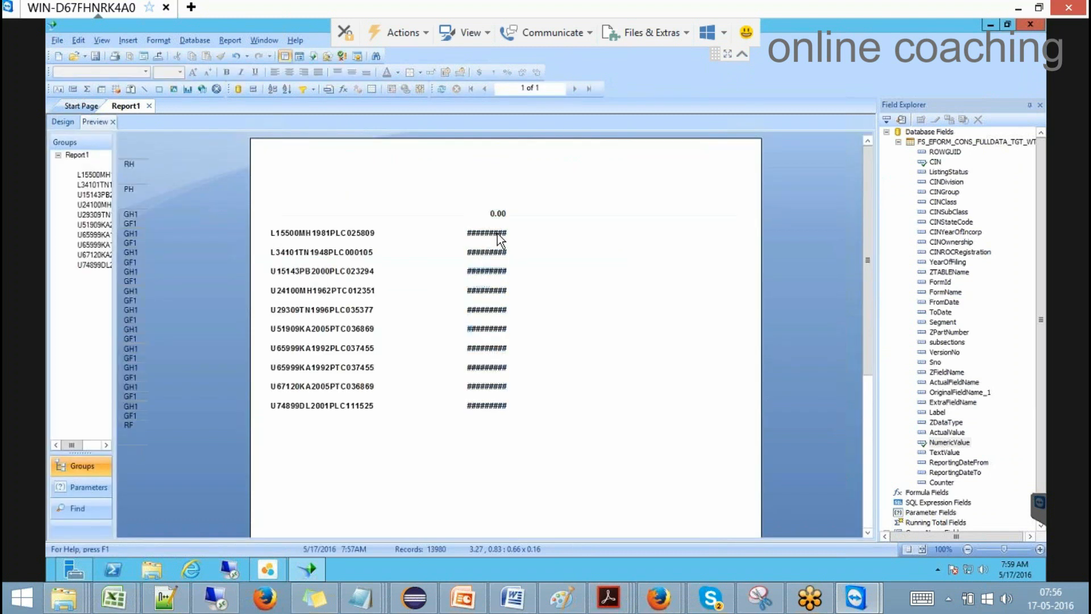
click(63, 121)
Step: Widen the sum field so full per-CIN totals show, checking the result in Preview
click(375, 206)
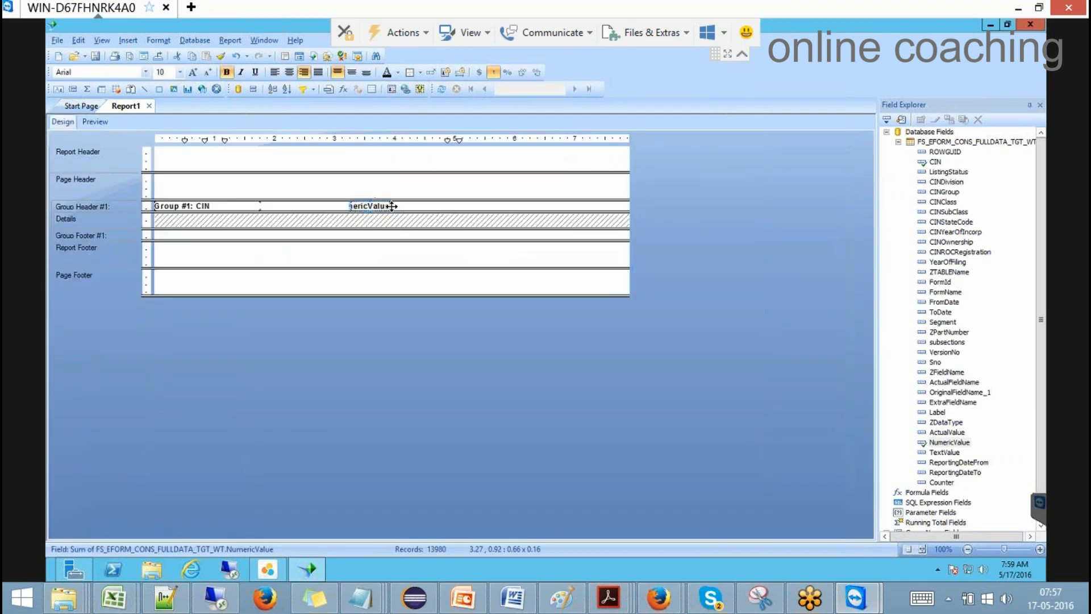
drag(391, 206, 521, 206)
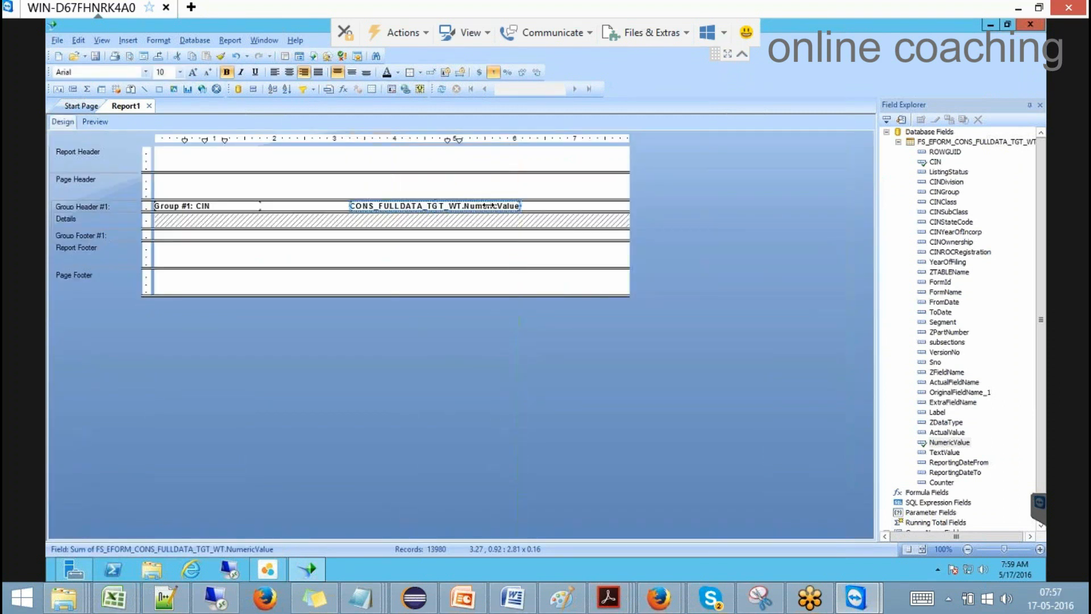
click(97, 122)
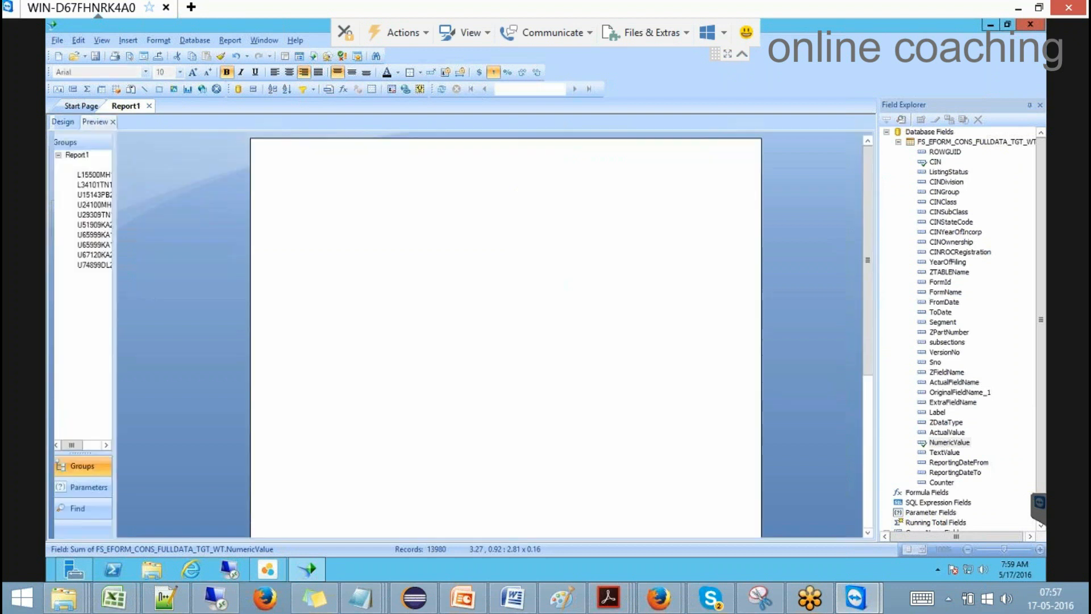
click(501, 459)
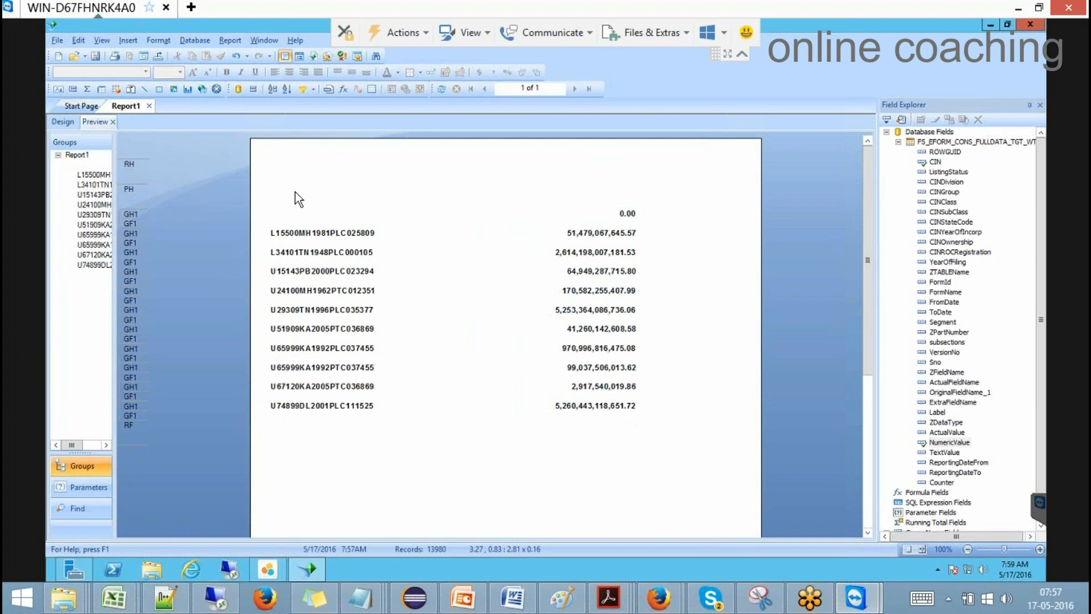
click(73, 124)
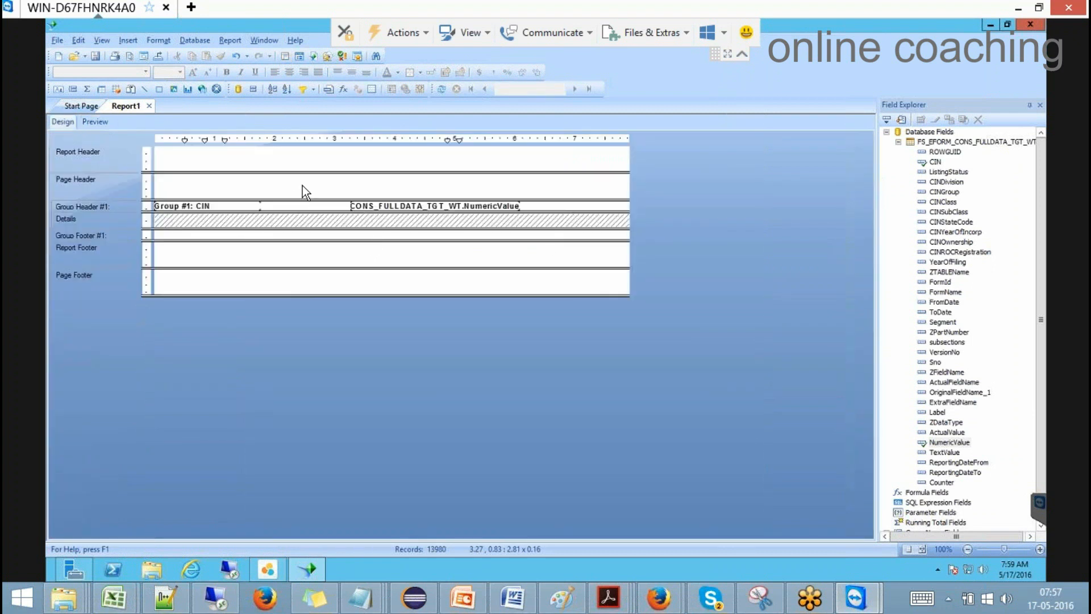
Step: Hide Group Footer #1 so the CIN rows sit tightly together in Preview
click(97, 123)
click(282, 244)
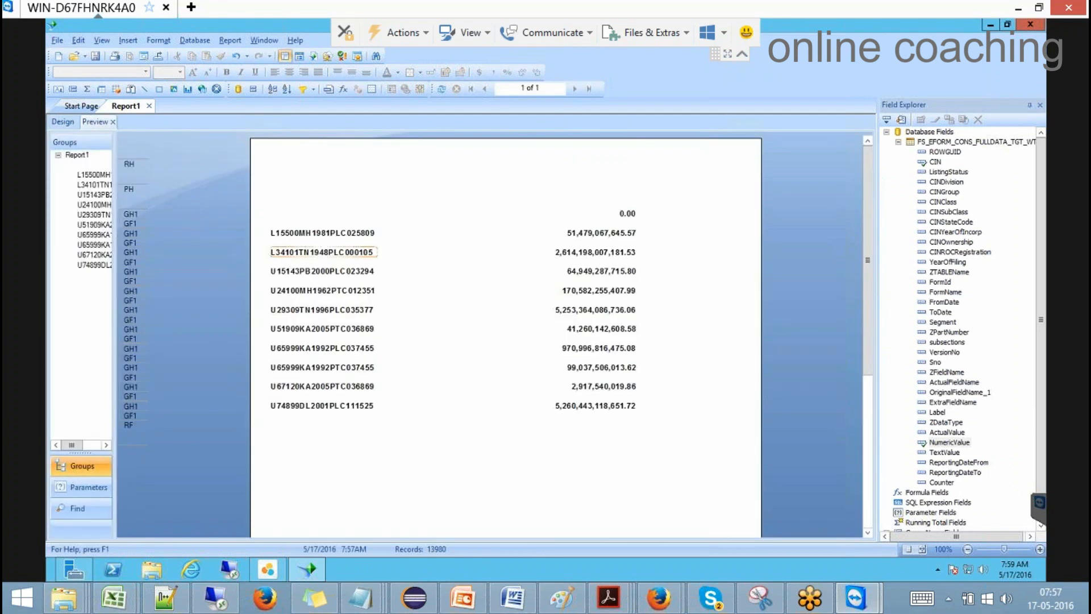
click(73, 123)
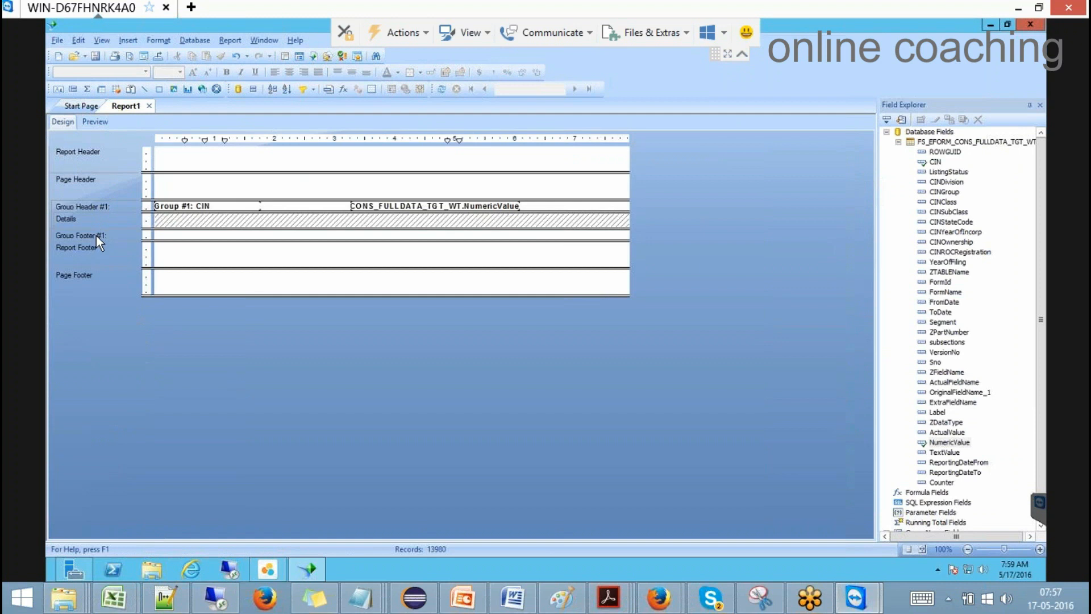
right_click(96, 235)
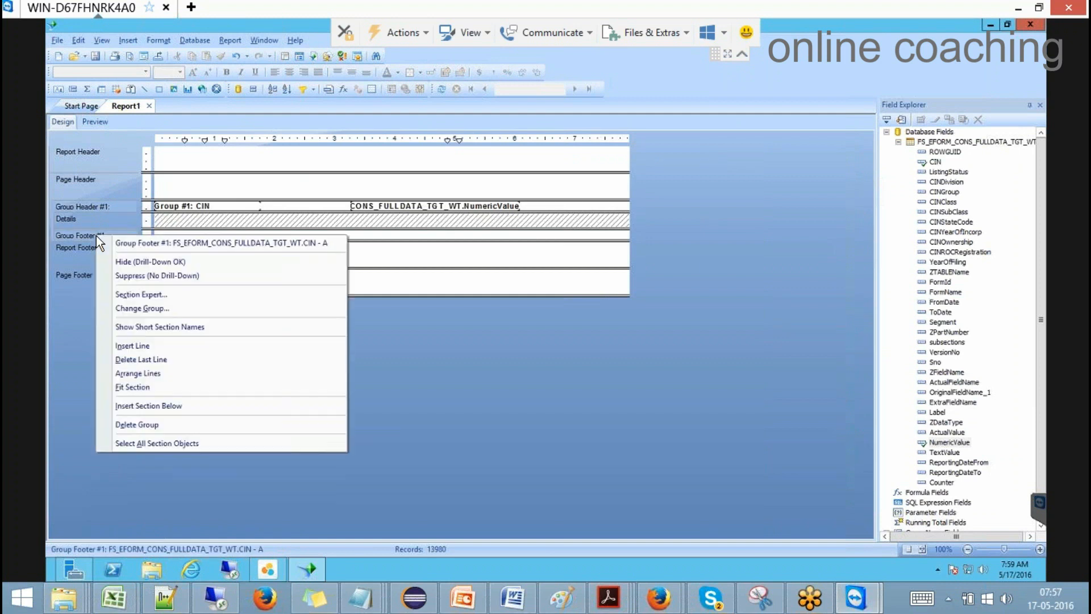
click(150, 261)
click(95, 122)
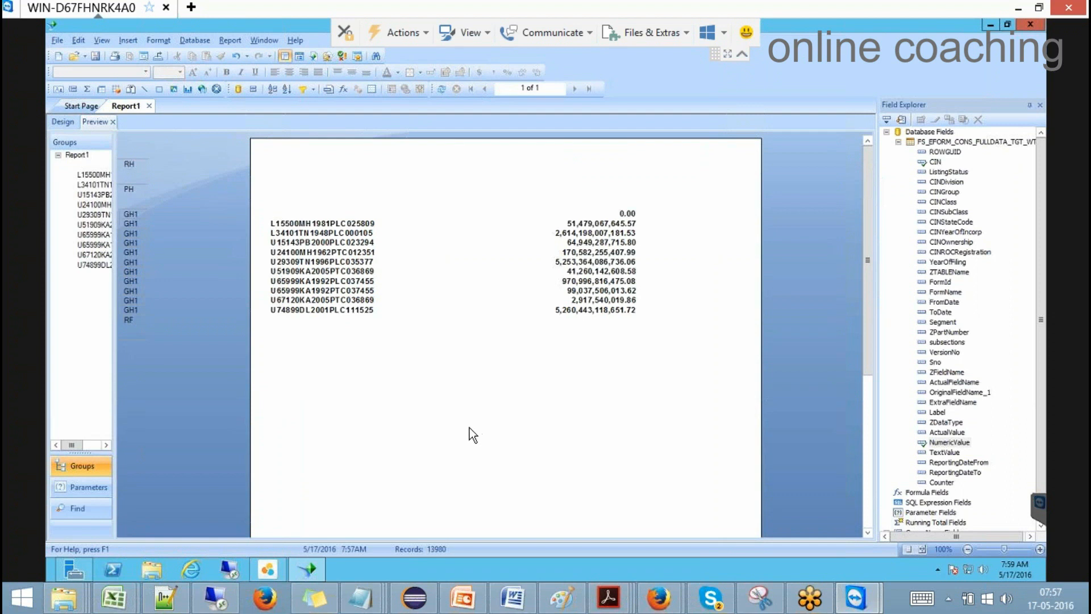
click(59, 121)
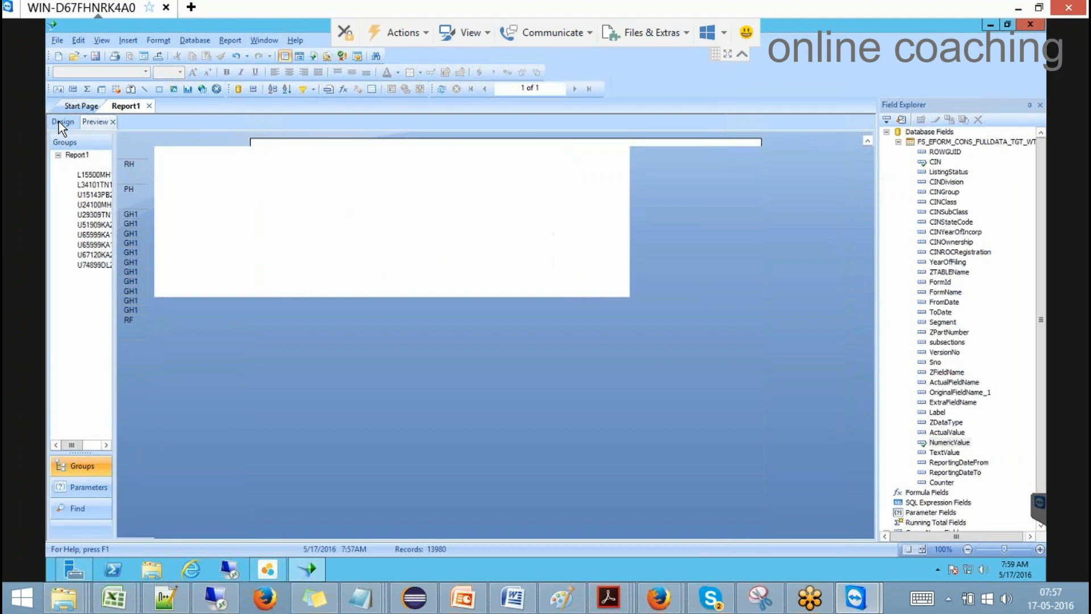
Step: Draw a vertical divider line in Group Header #1 and preview it
click(145, 90)
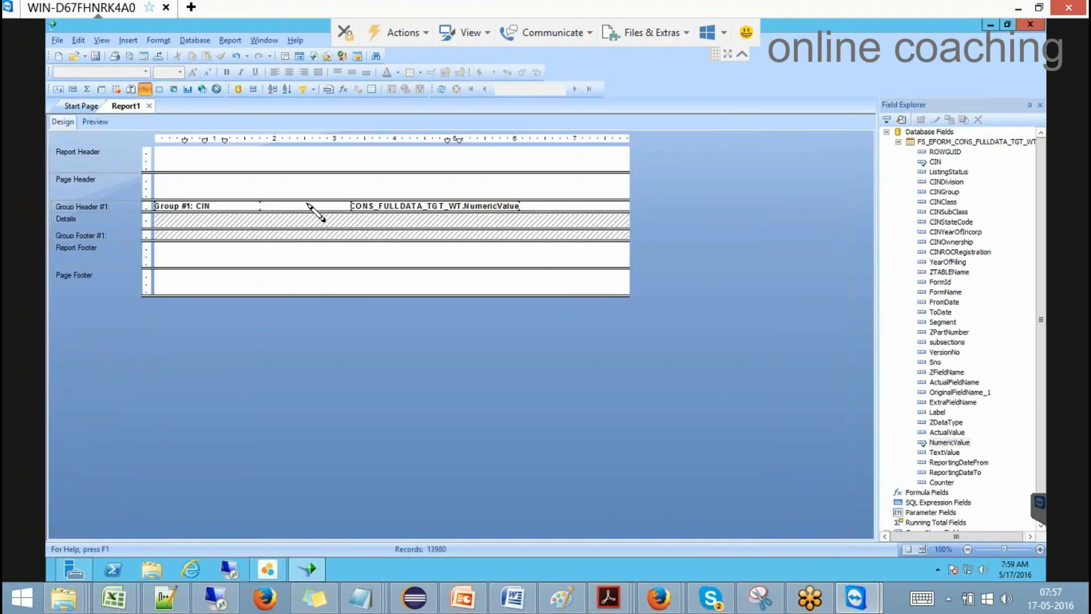
drag(305, 202, 305, 211)
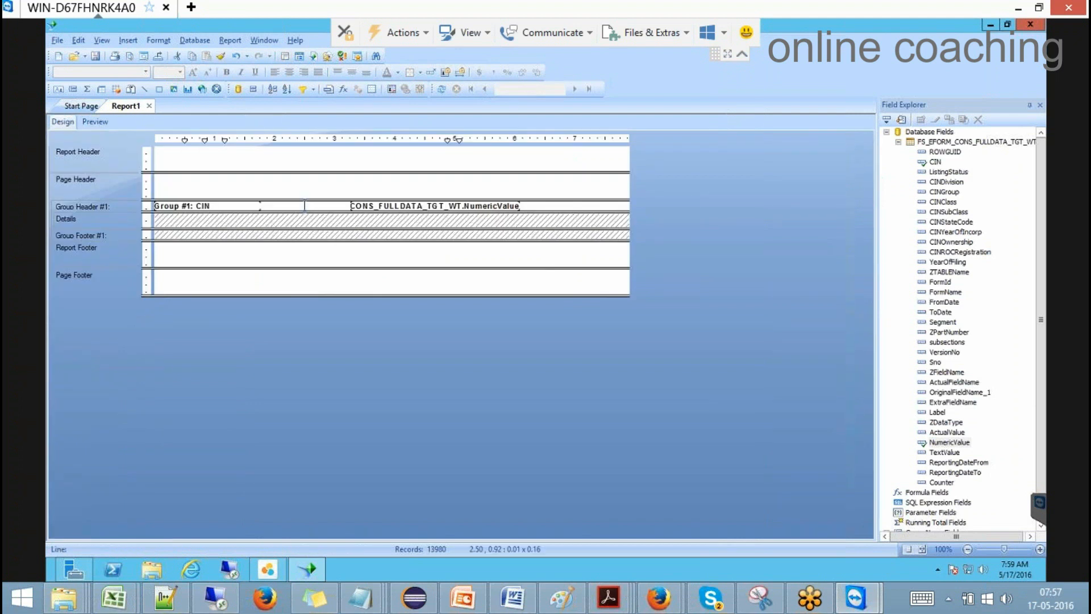
click(95, 122)
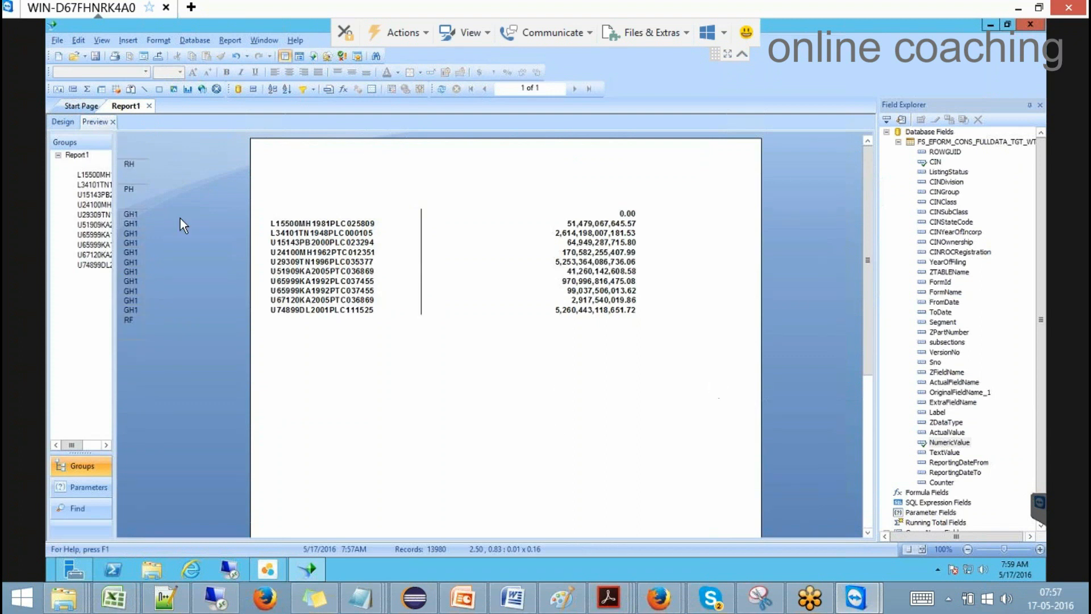
click(57, 121)
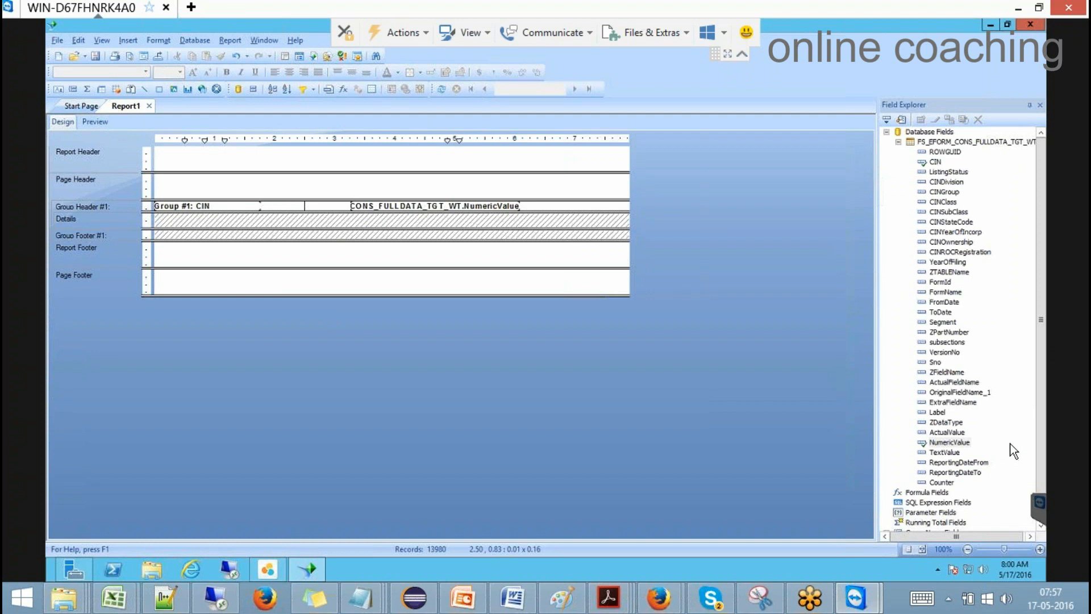
Step: Start a Select Expert record filter on the YearOfFiling field
click(958, 261)
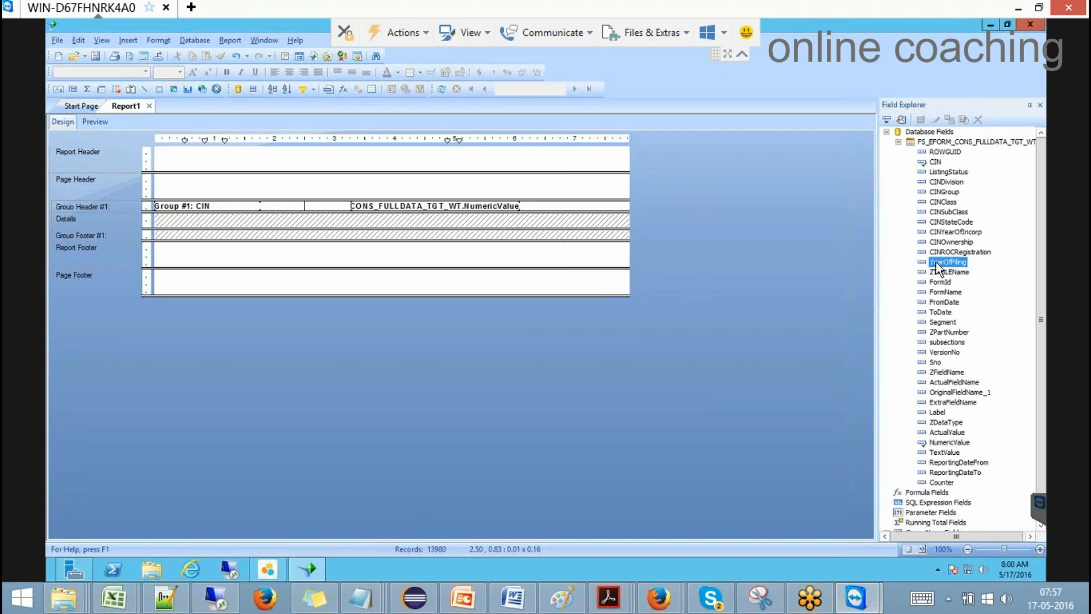
click(231, 39)
mouse_move(257, 57)
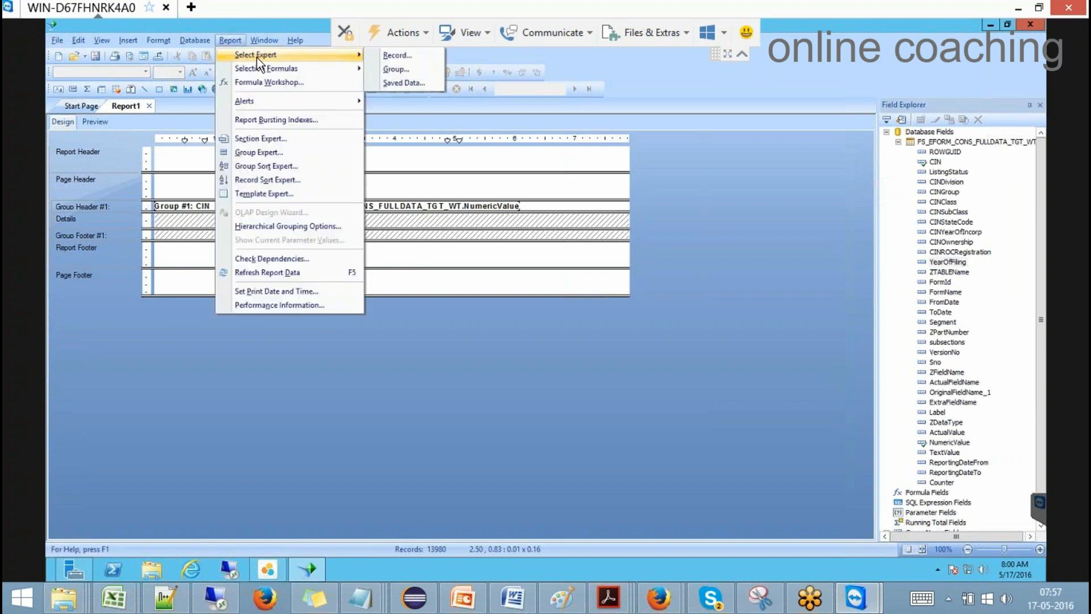
click(423, 59)
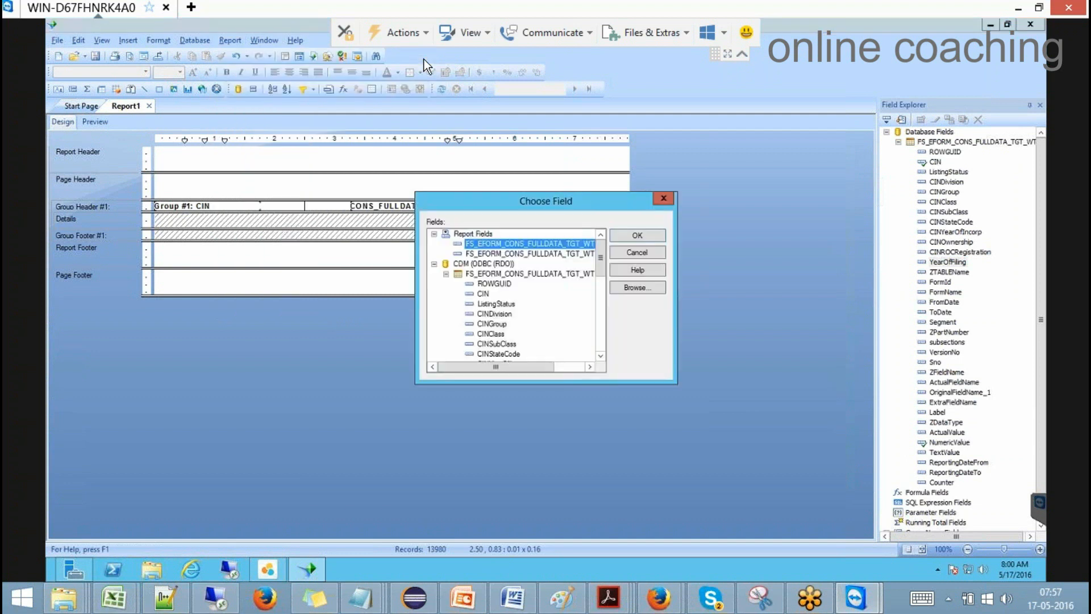
click(598, 336)
click(495, 274)
click(645, 237)
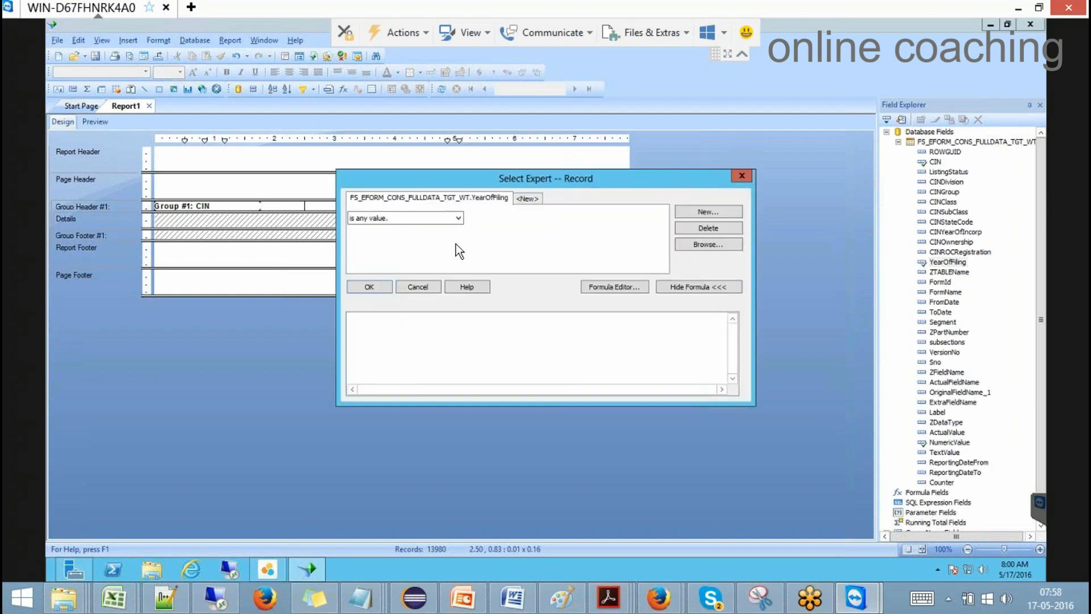
Step: Set the filter to 'is equal to' 2015, apply it, and refresh the data
click(457, 218)
click(403, 239)
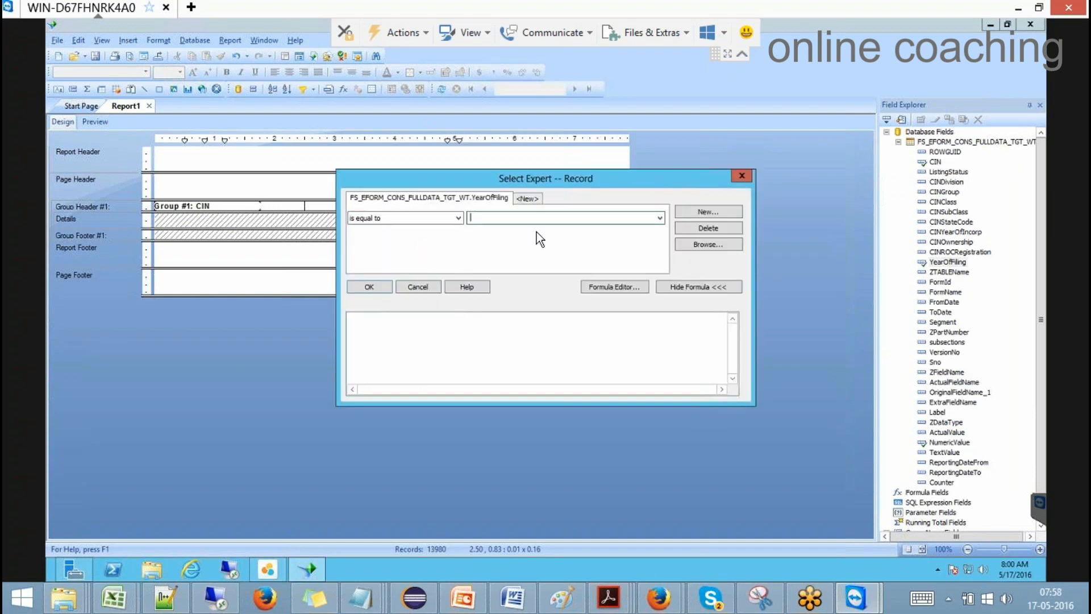
click(659, 218)
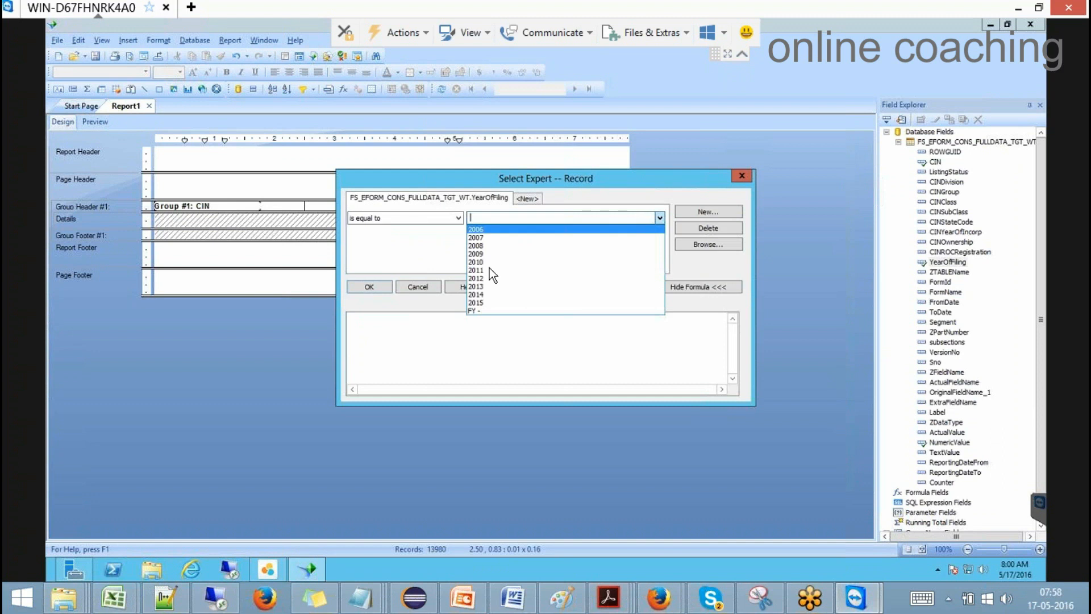
click(485, 301)
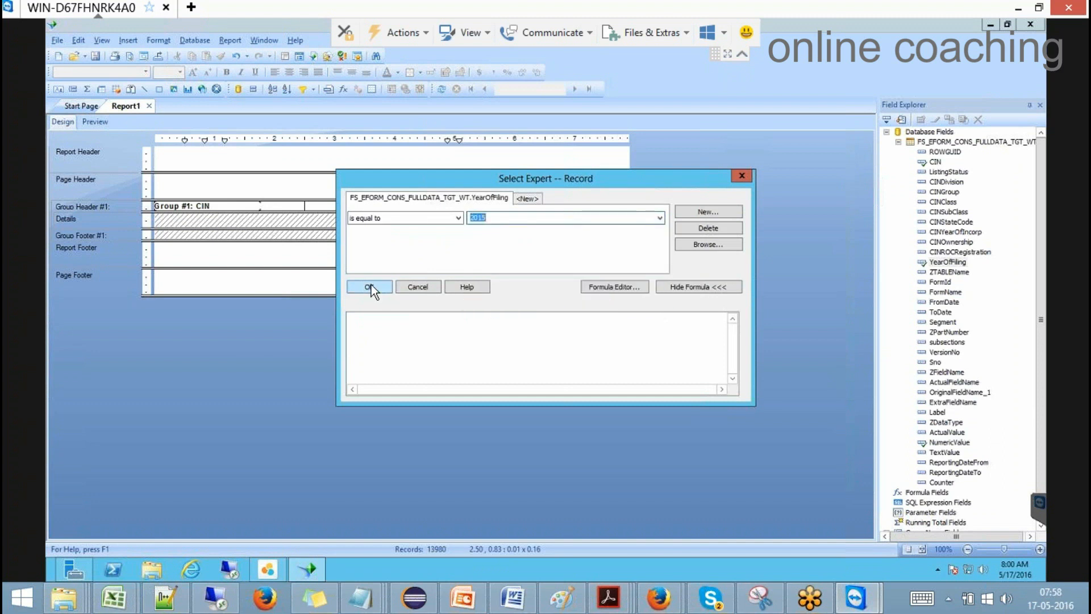
click(370, 287)
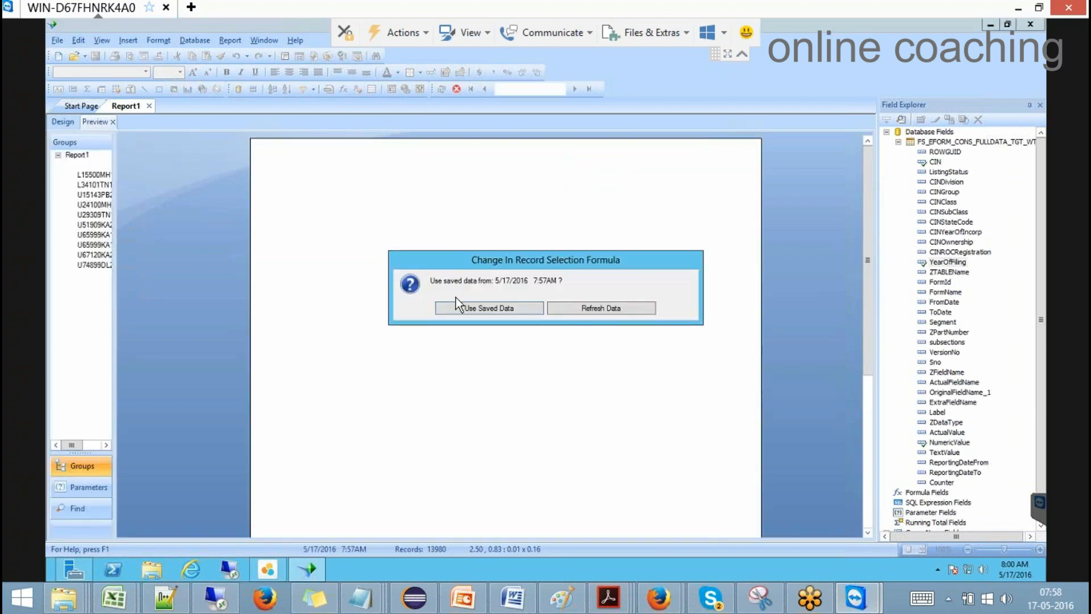
click(599, 308)
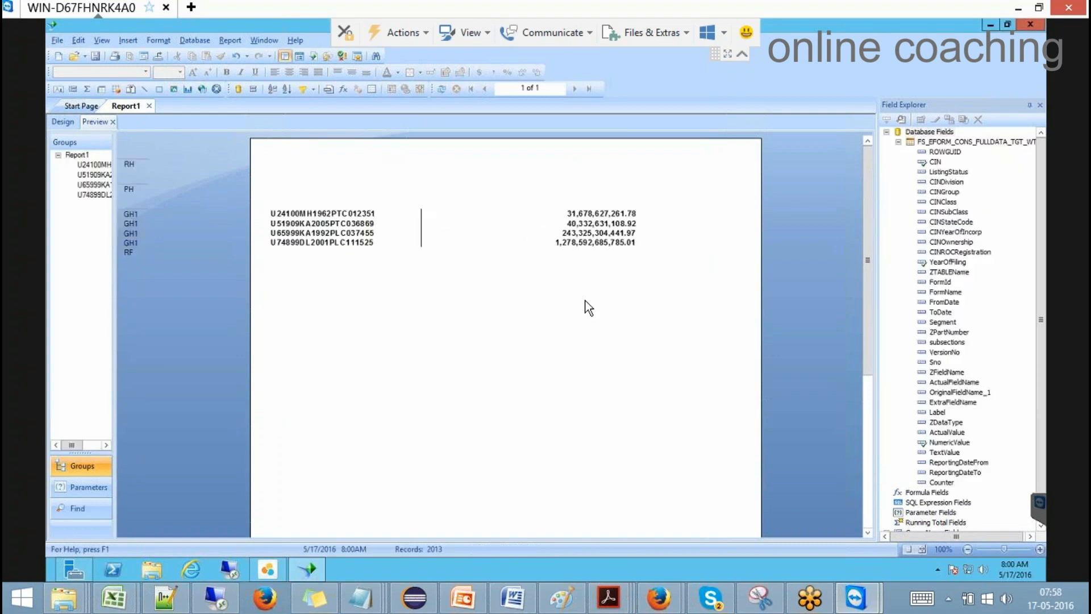
click(66, 124)
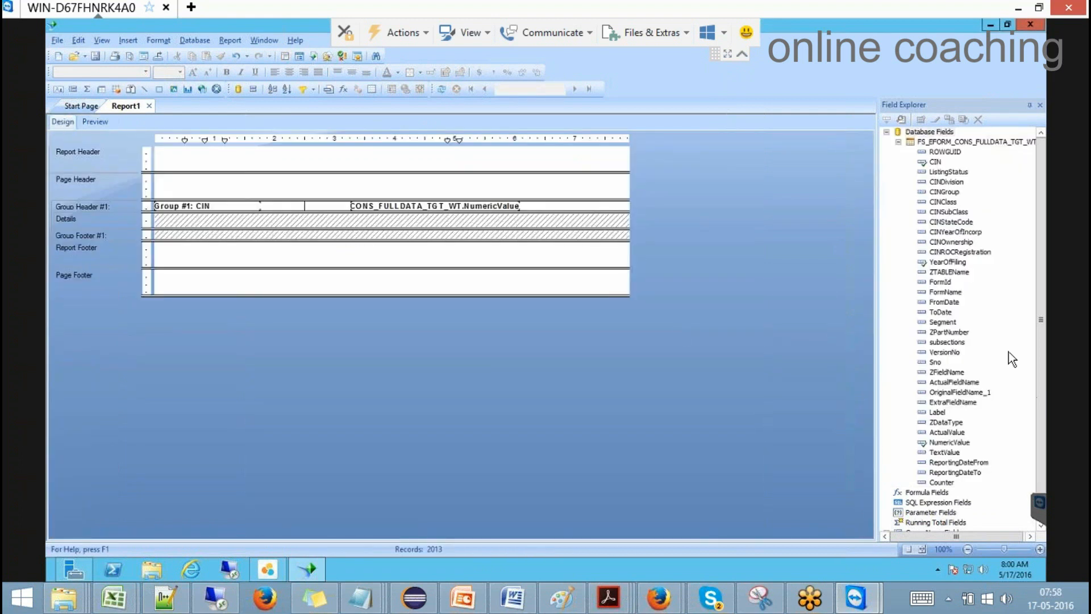
Step: Create a new parameter field named 'yearoffiling'
click(898, 142)
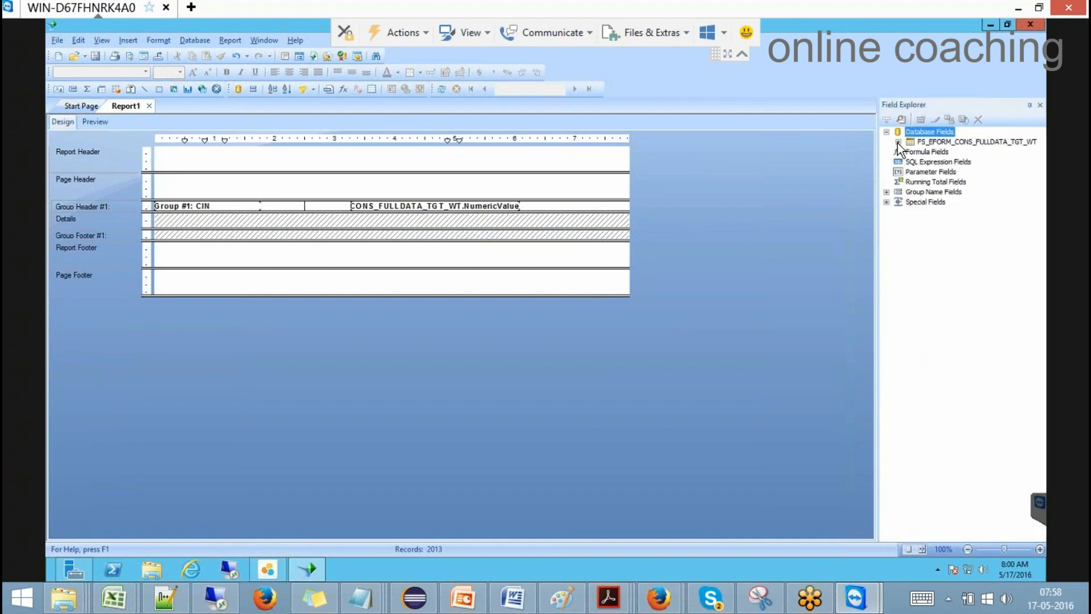
right_click(926, 172)
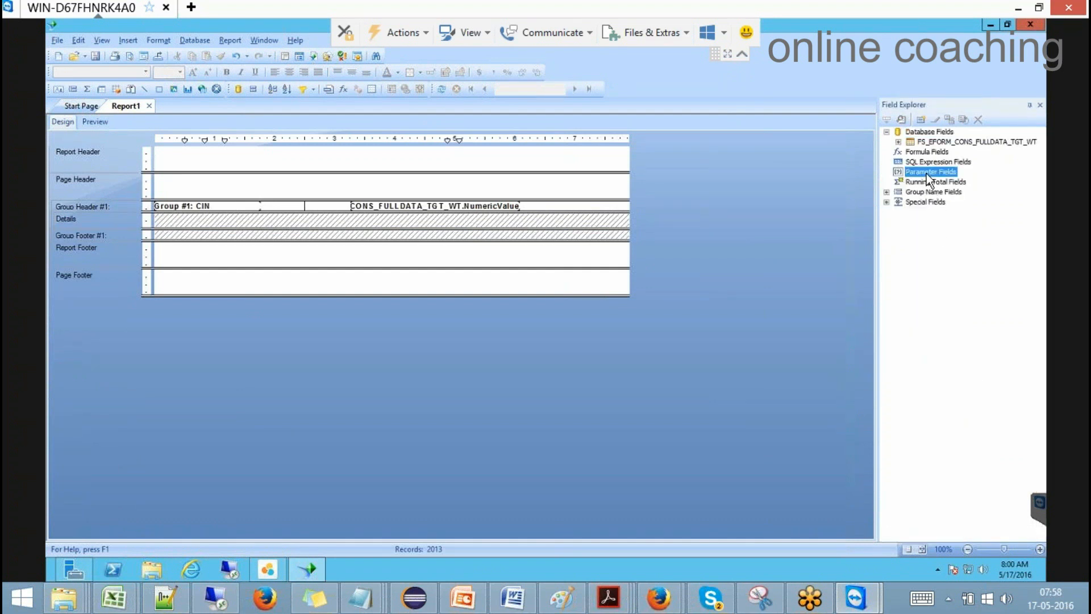
click(940, 177)
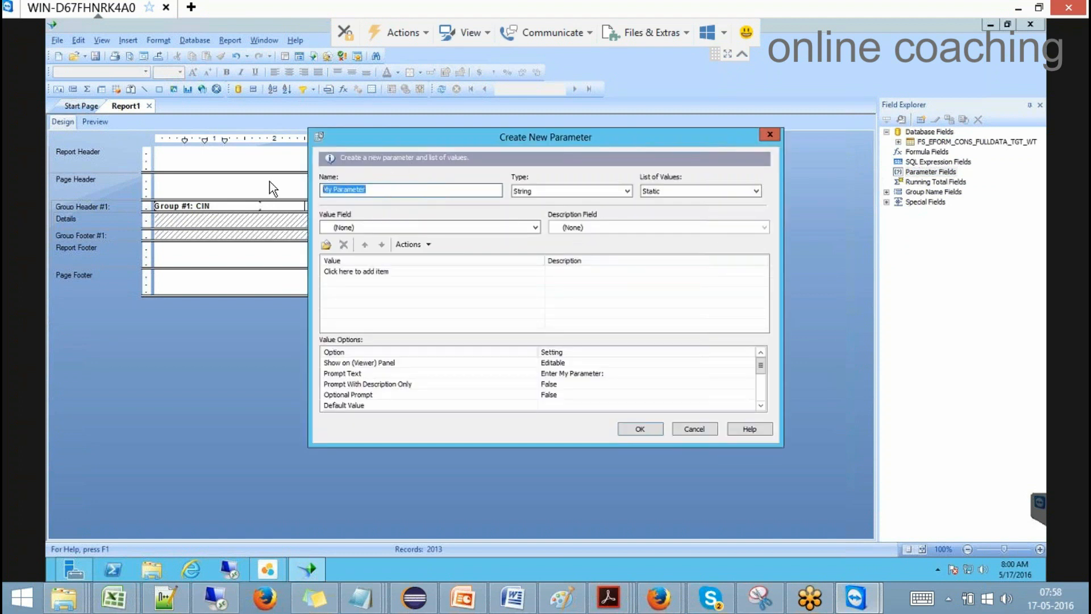
text(yearo)
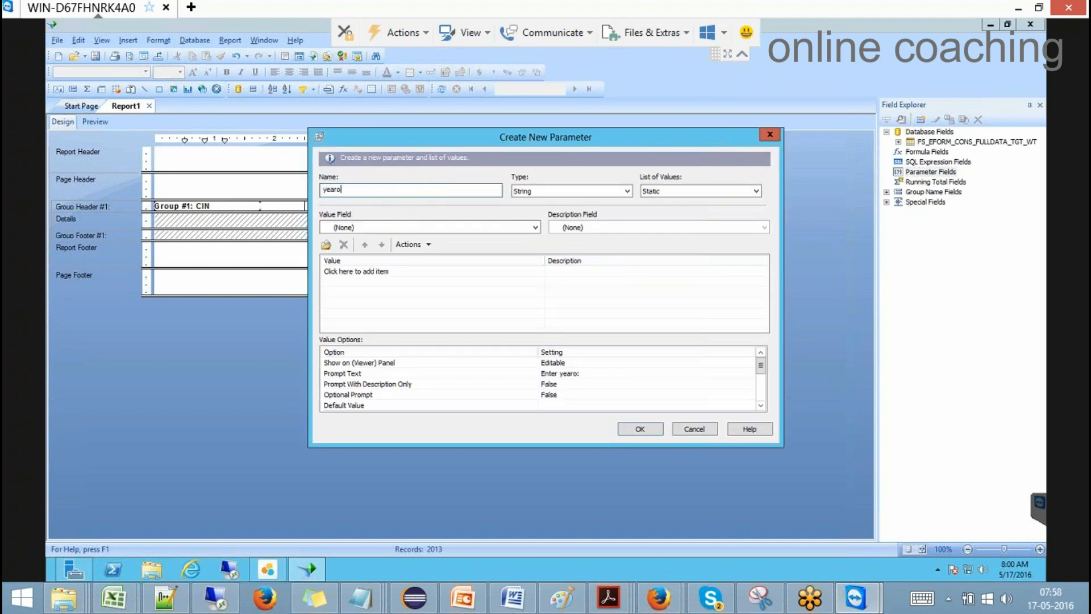
text(ffiling)
click(711, 191)
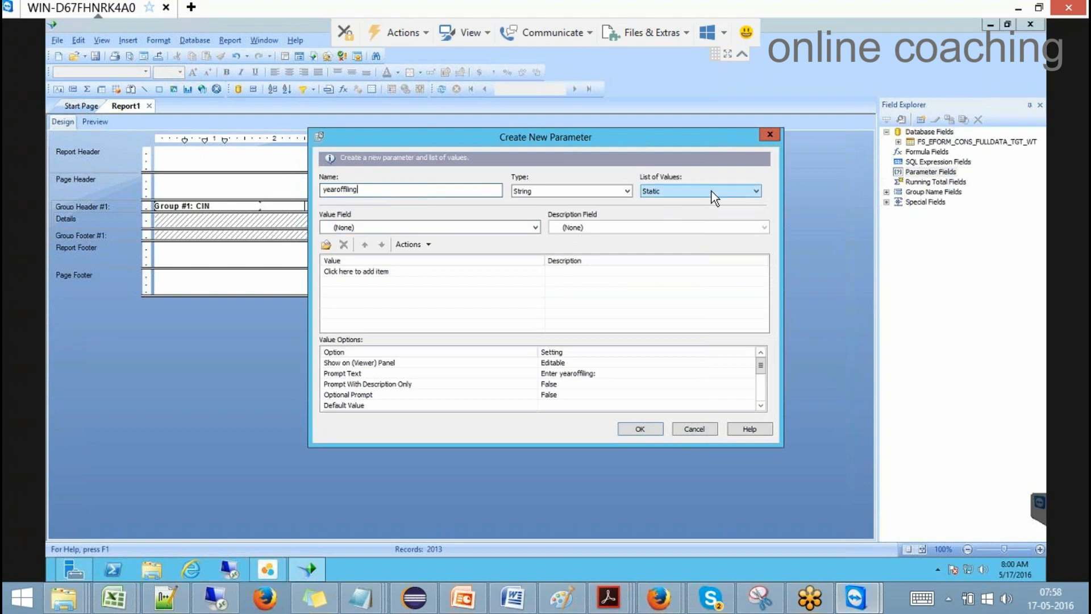
Step: Base its values on YearOfFiling, append all database values, and save the parameter
click(536, 226)
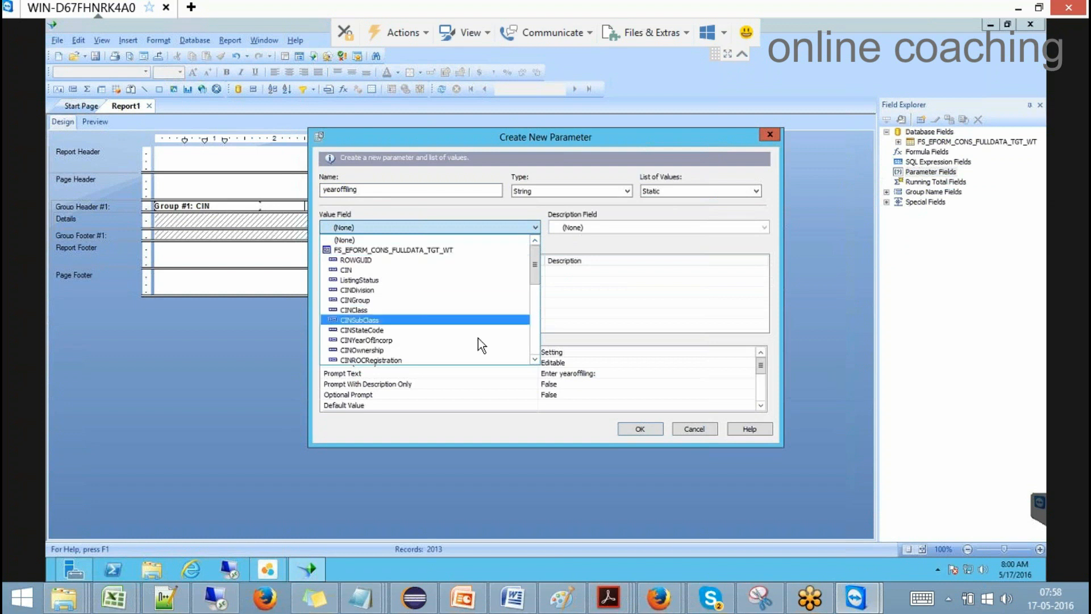
click(536, 333)
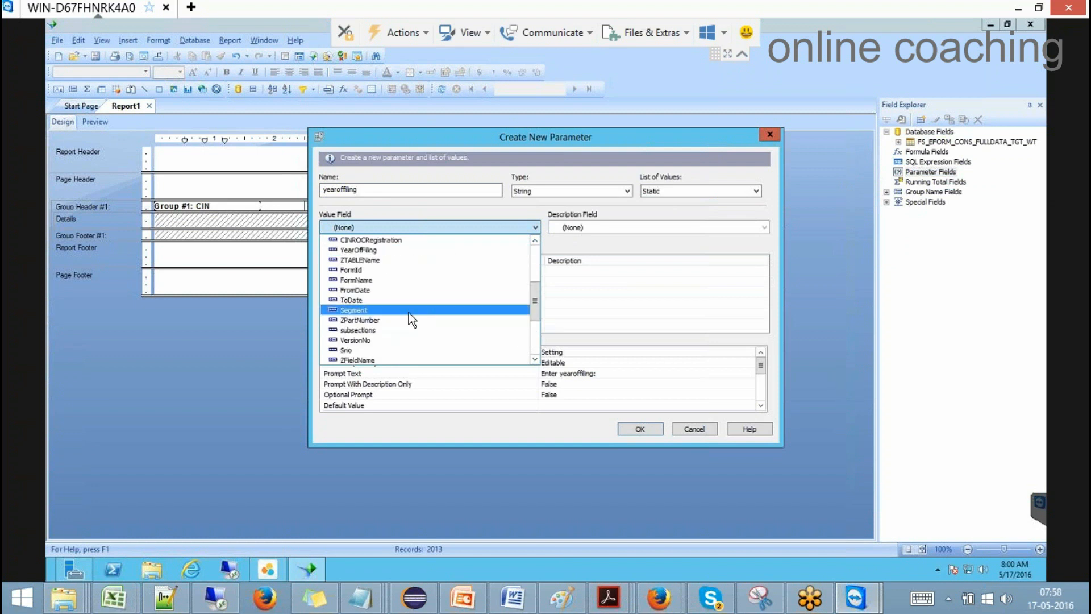
click(356, 250)
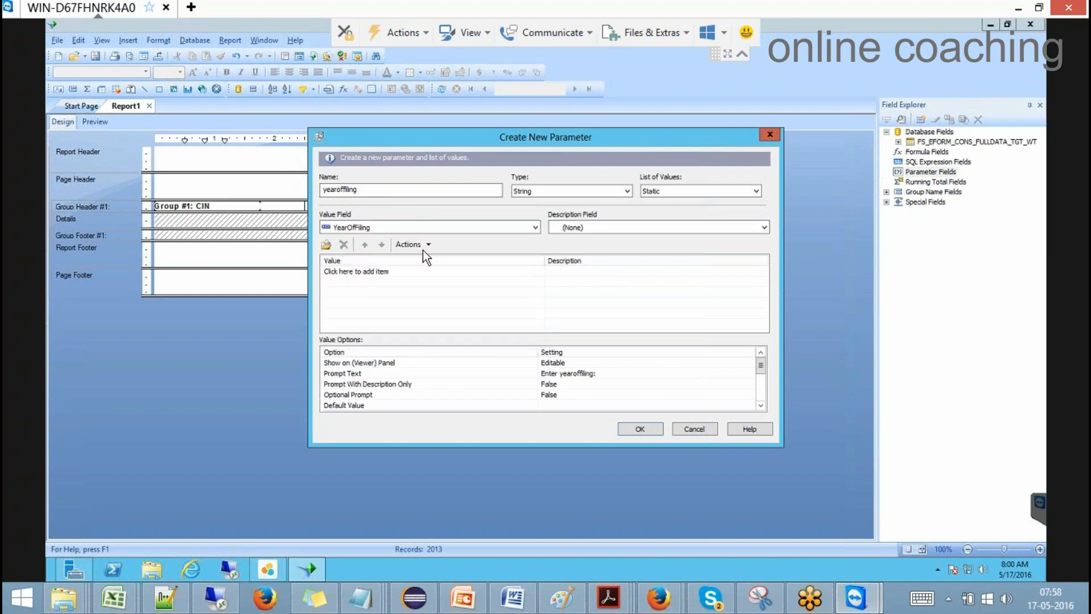
click(427, 244)
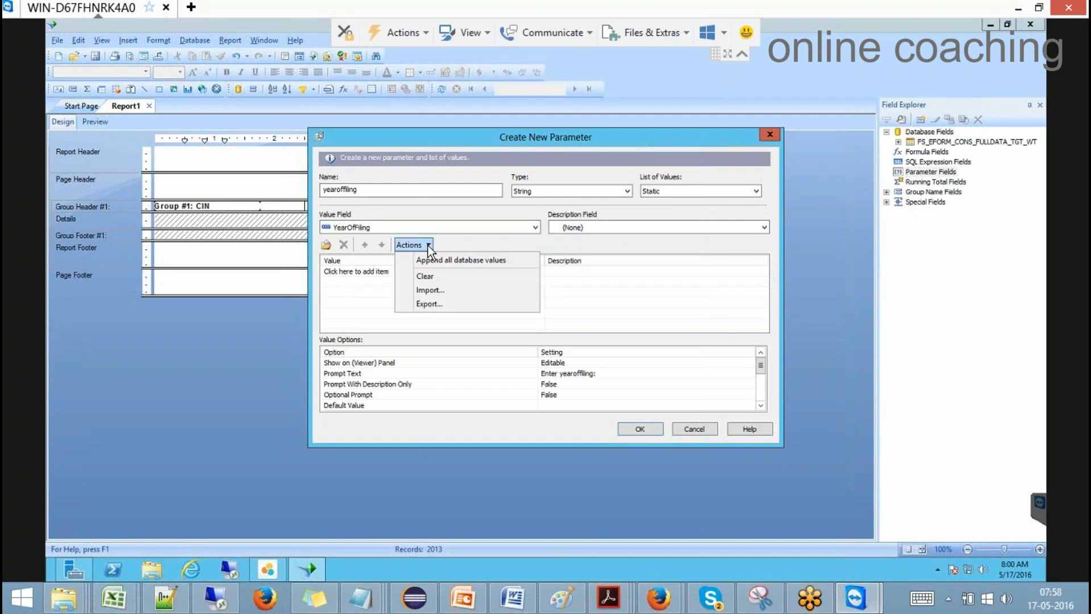
click(435, 288)
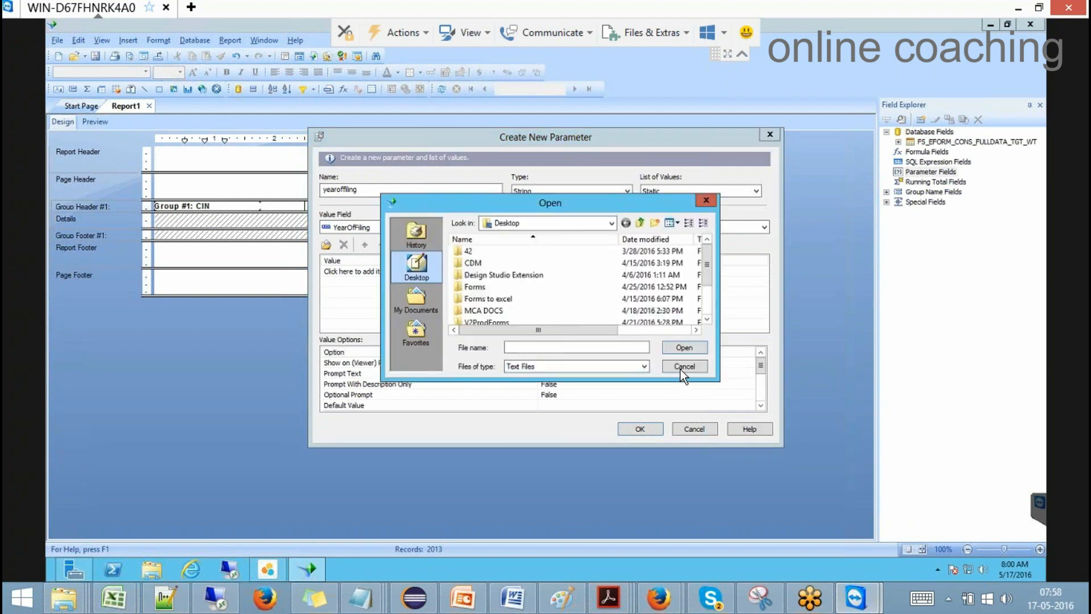
click(685, 370)
click(431, 245)
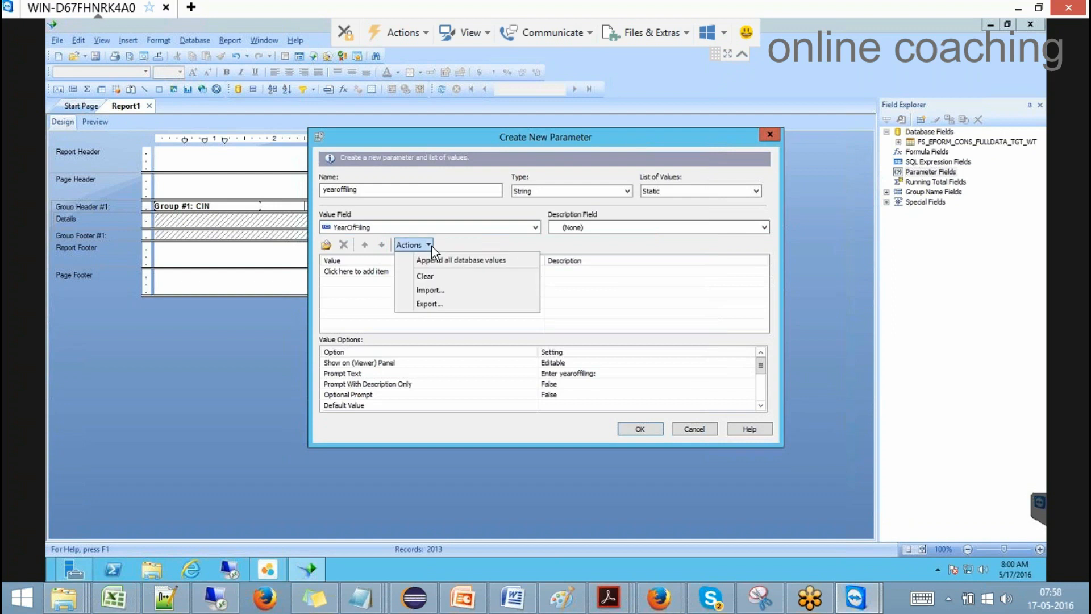
click(455, 260)
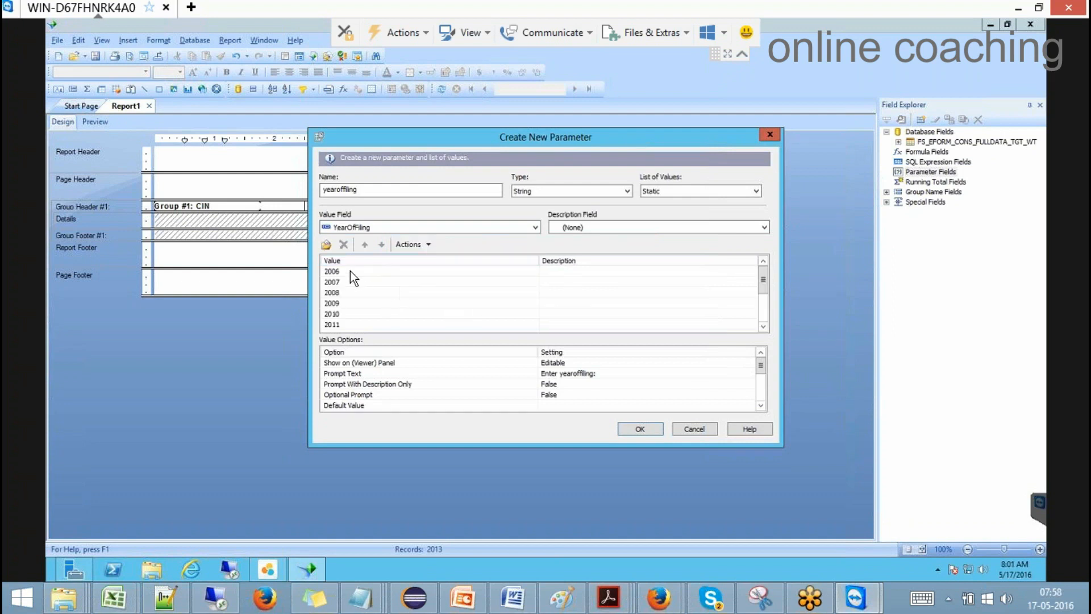
click(648, 427)
Step: Change the record filter to YearOfFiling equal to {?yearoffiling}
click(223, 38)
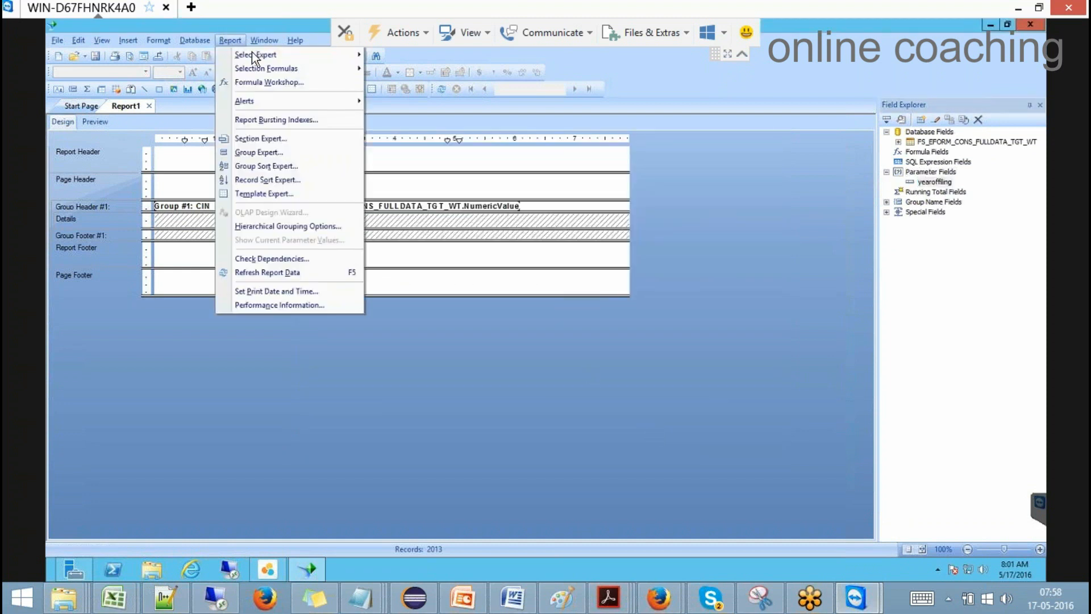
mouse_move(256, 54)
click(400, 57)
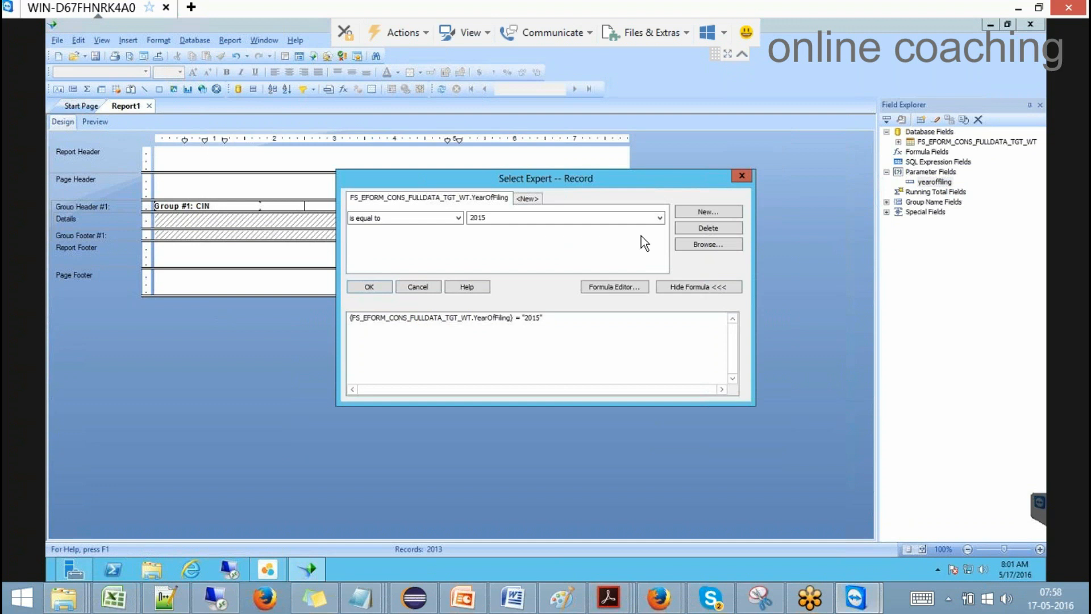
click(660, 218)
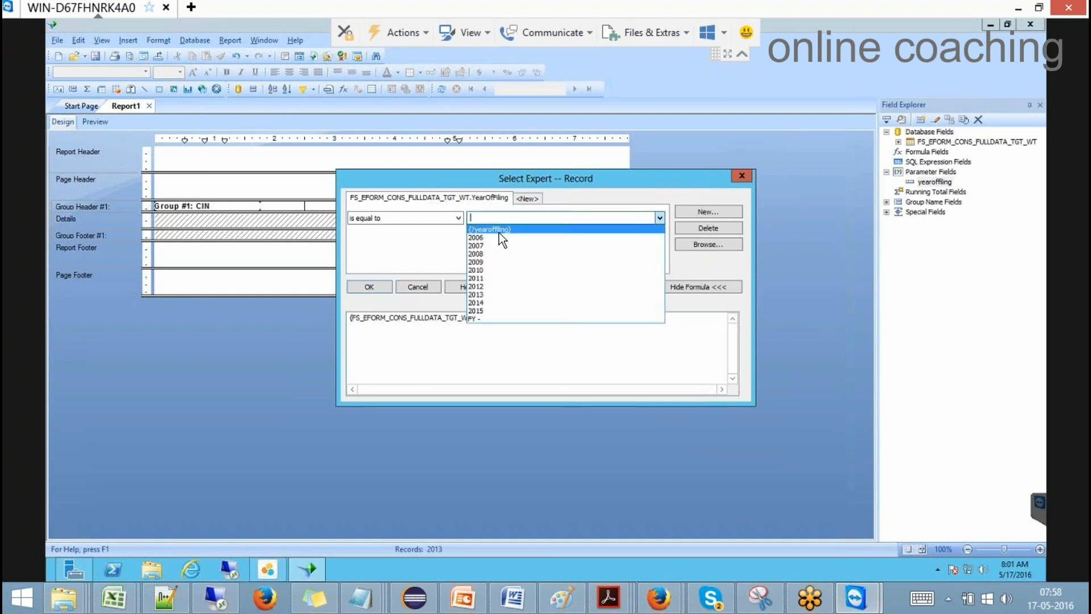
click(499, 230)
click(370, 286)
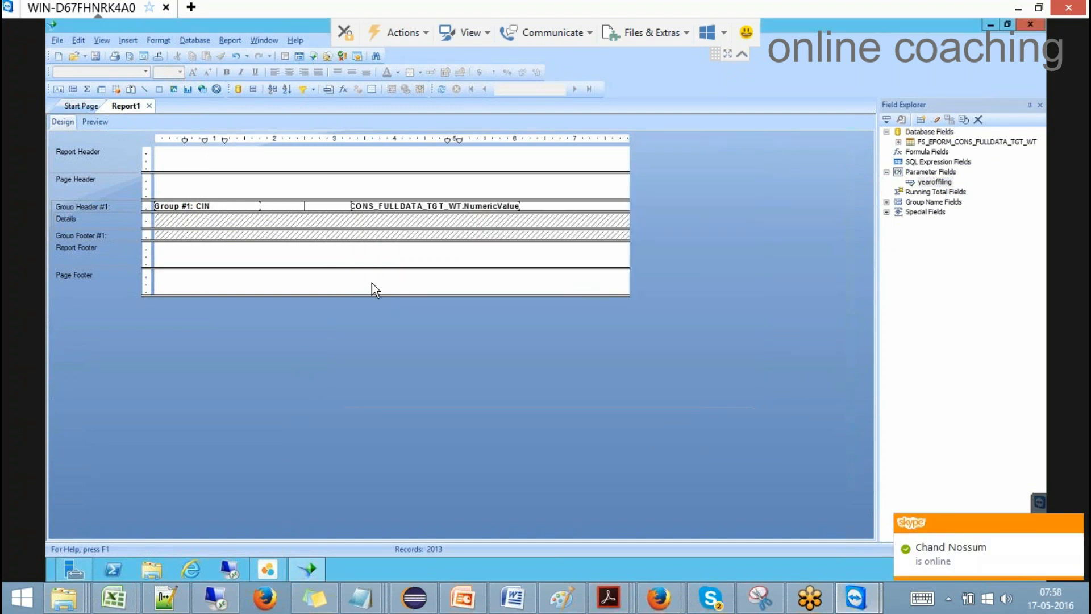
Step: Preview the report, entering 2015 as the yearoffiling value
click(85, 122)
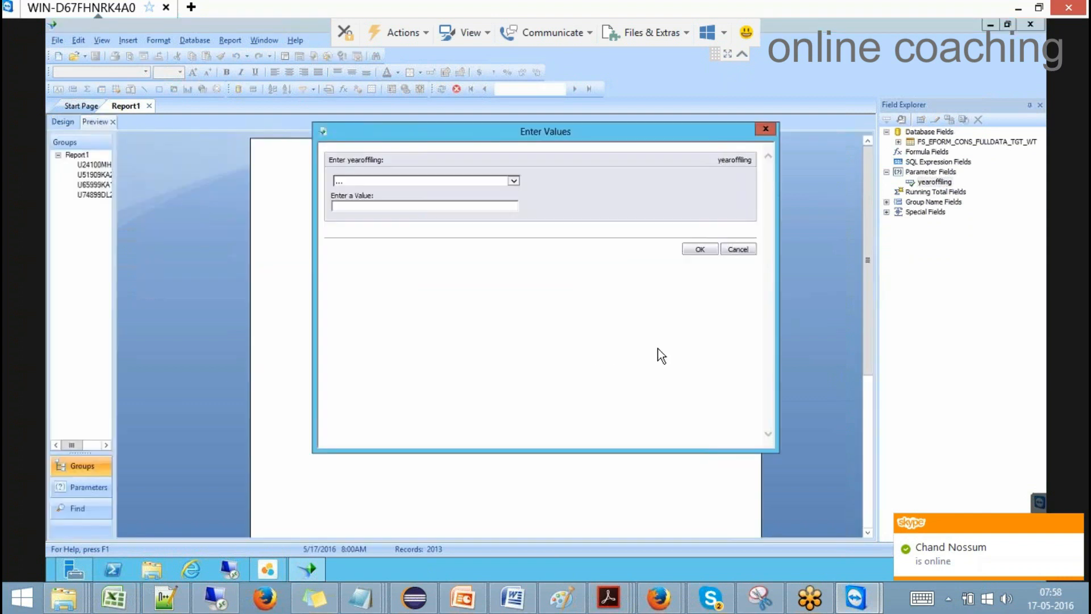
click(513, 182)
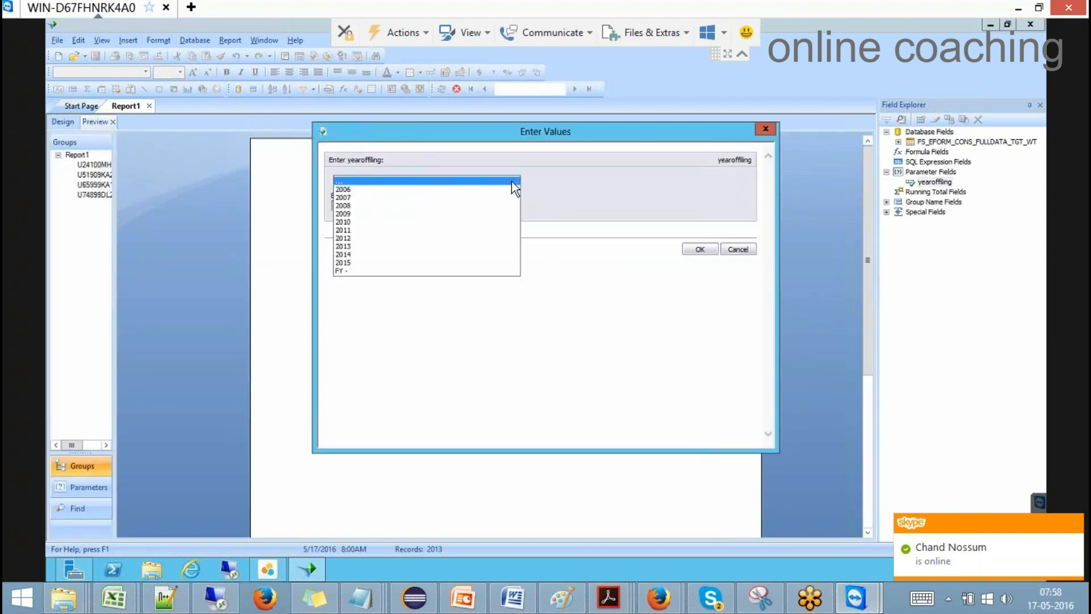
click(350, 262)
click(685, 251)
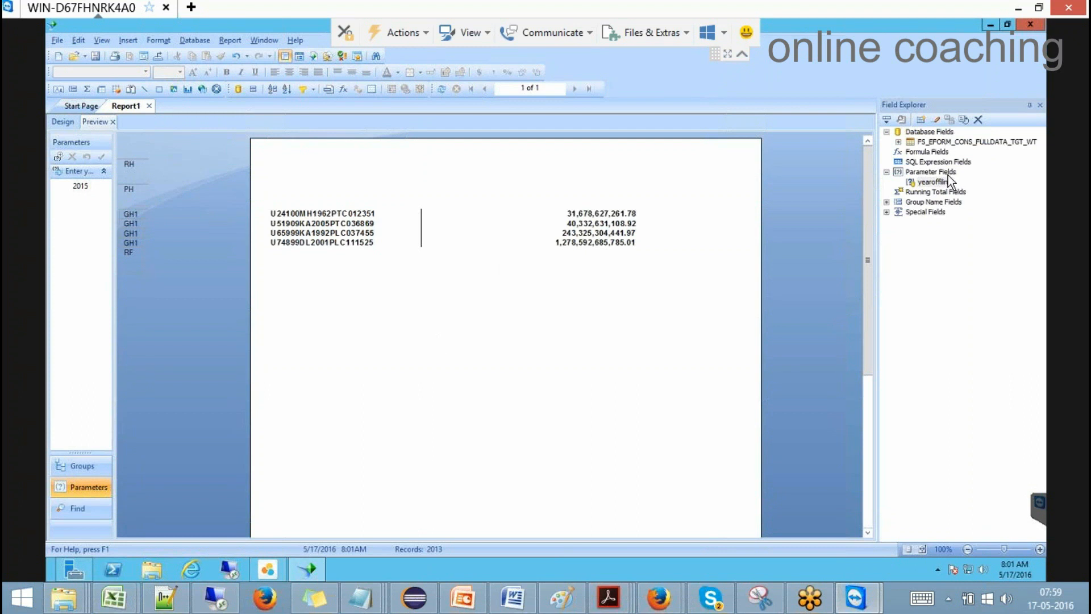
Step: Create a new formula field named 'zdfgdhg'
right_click(939, 153)
click(922, 315)
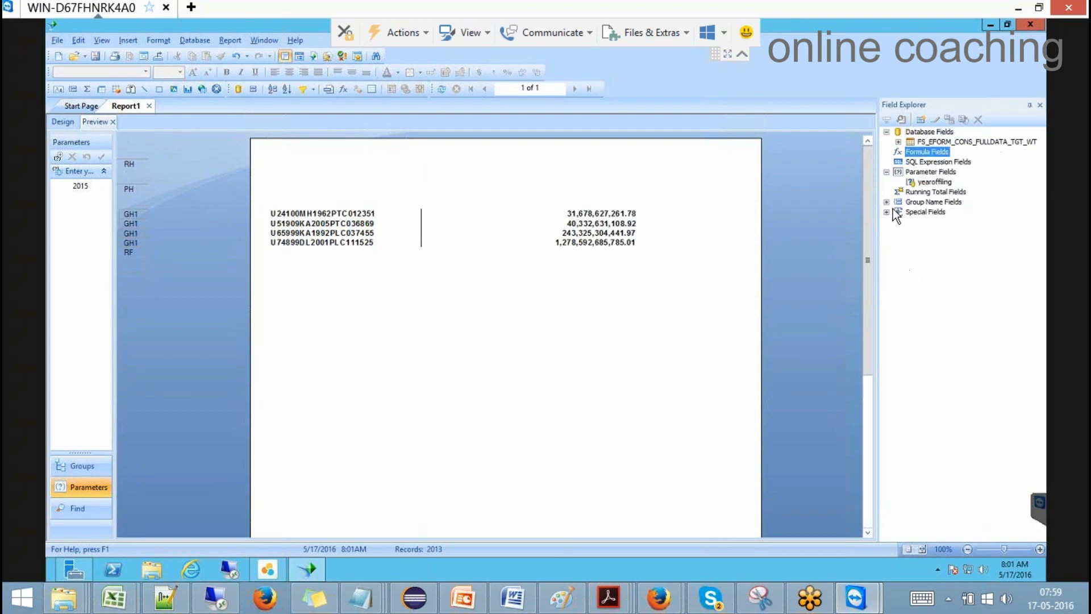
click(886, 211)
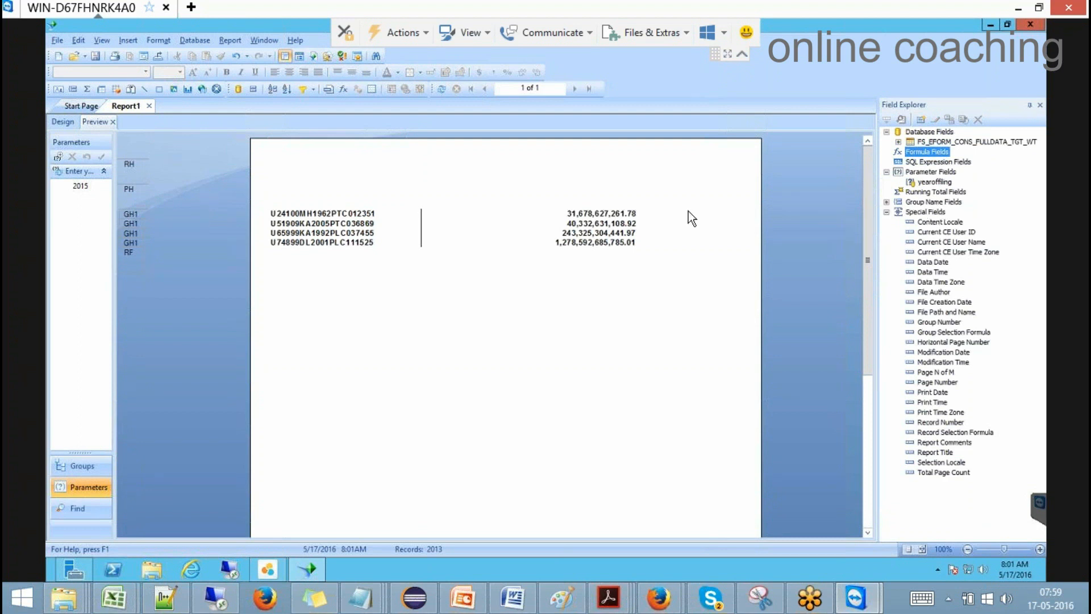
right_click(921, 152)
click(930, 160)
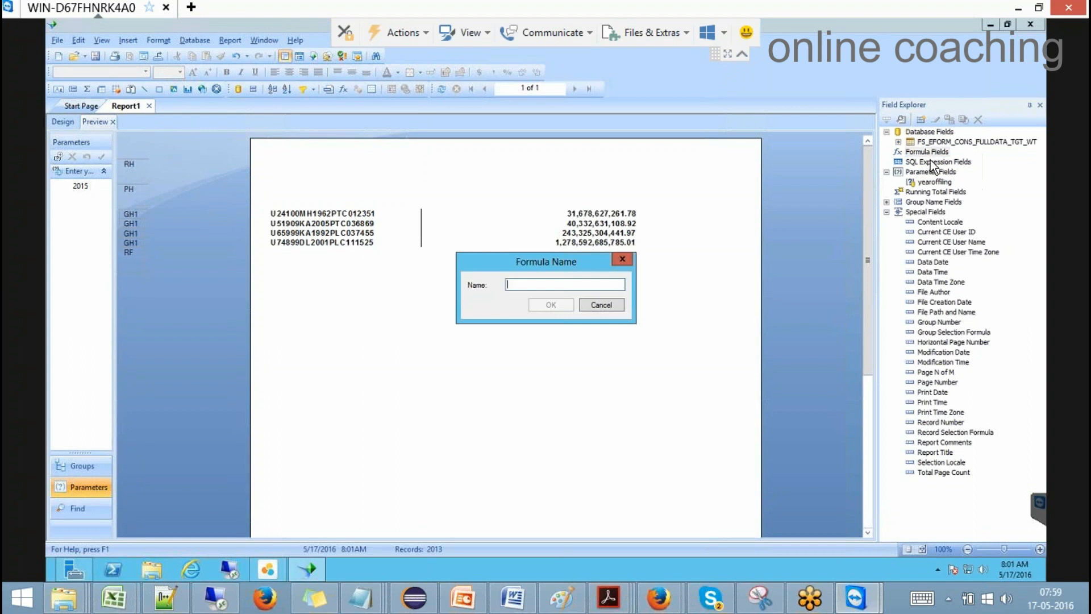
text(zdfgdhg)
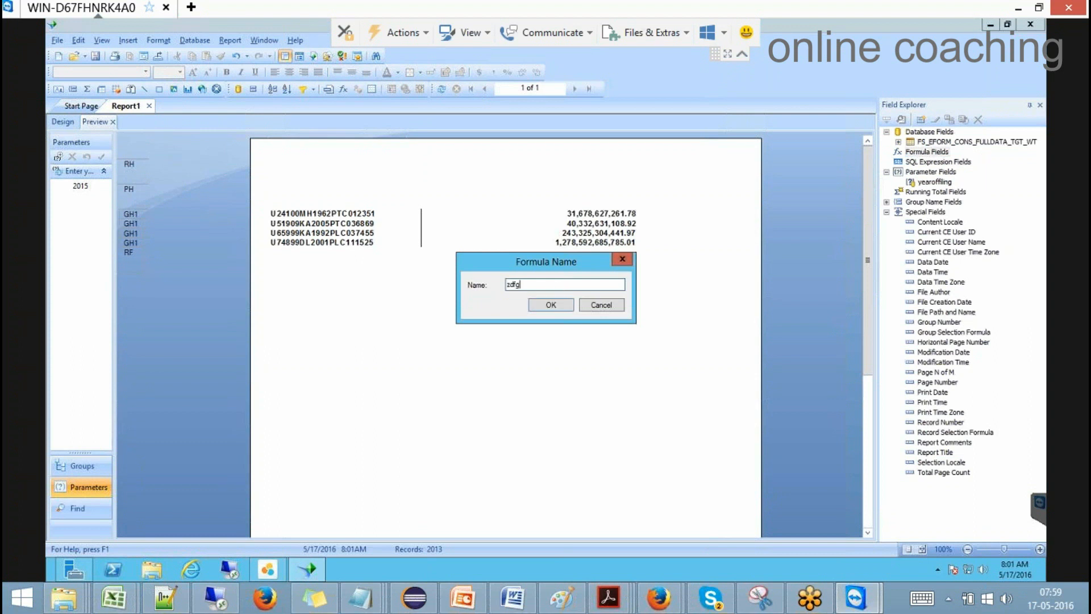
click(557, 302)
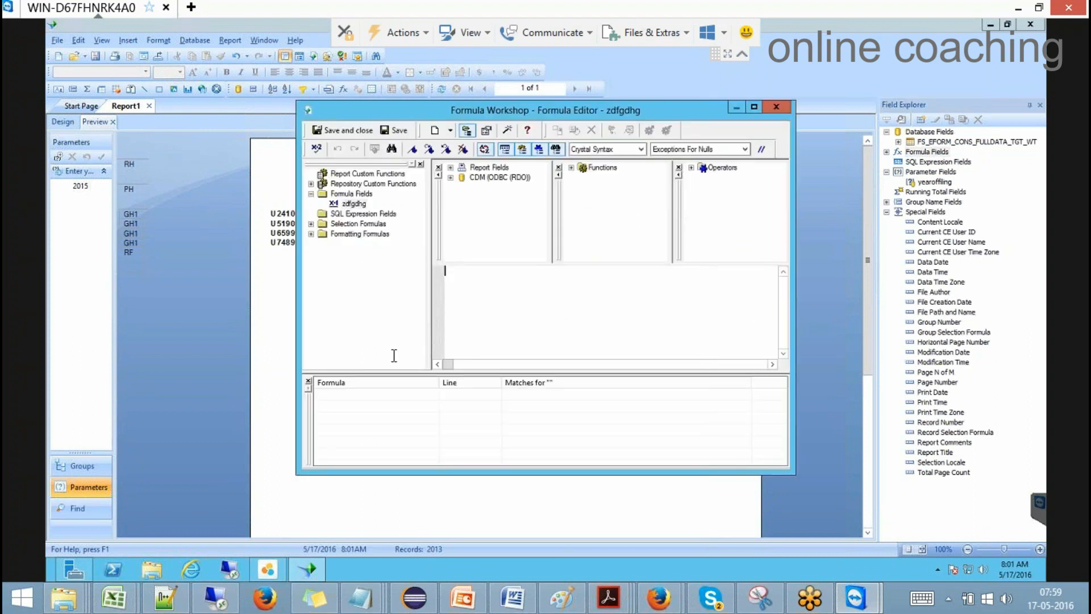
Step: Browse the Formula Workshop's fields, functions and operators, then close it and return to Design
click(726, 168)
click(604, 168)
click(480, 168)
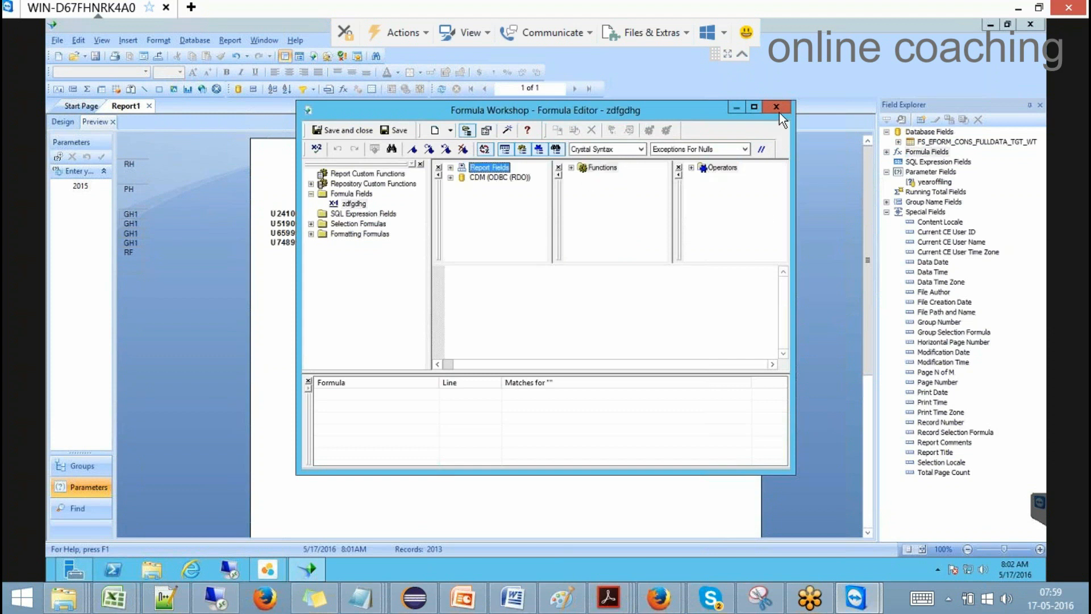
click(776, 107)
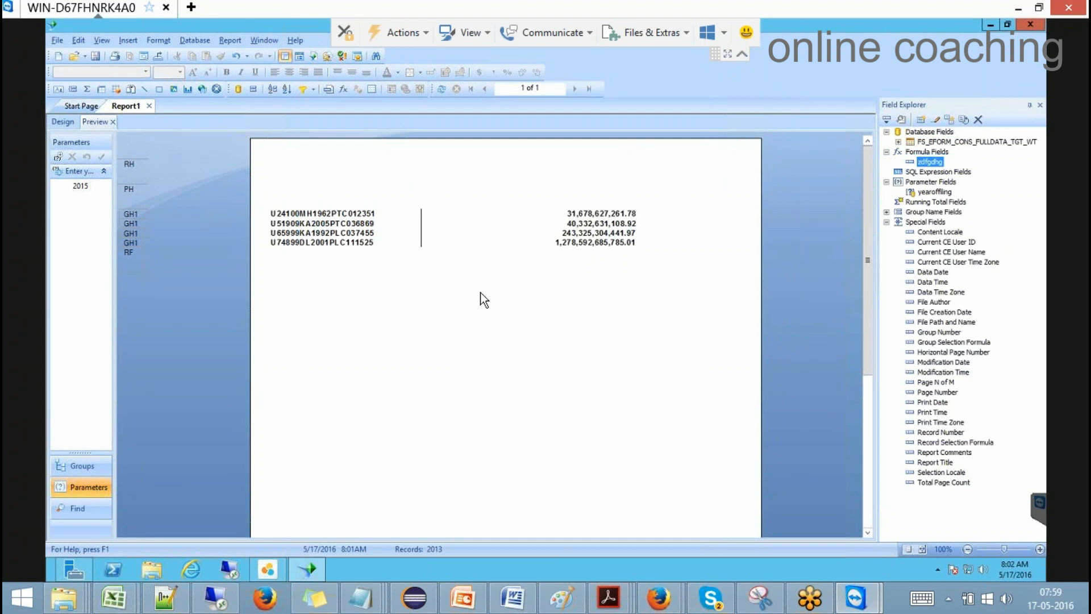
click(70, 128)
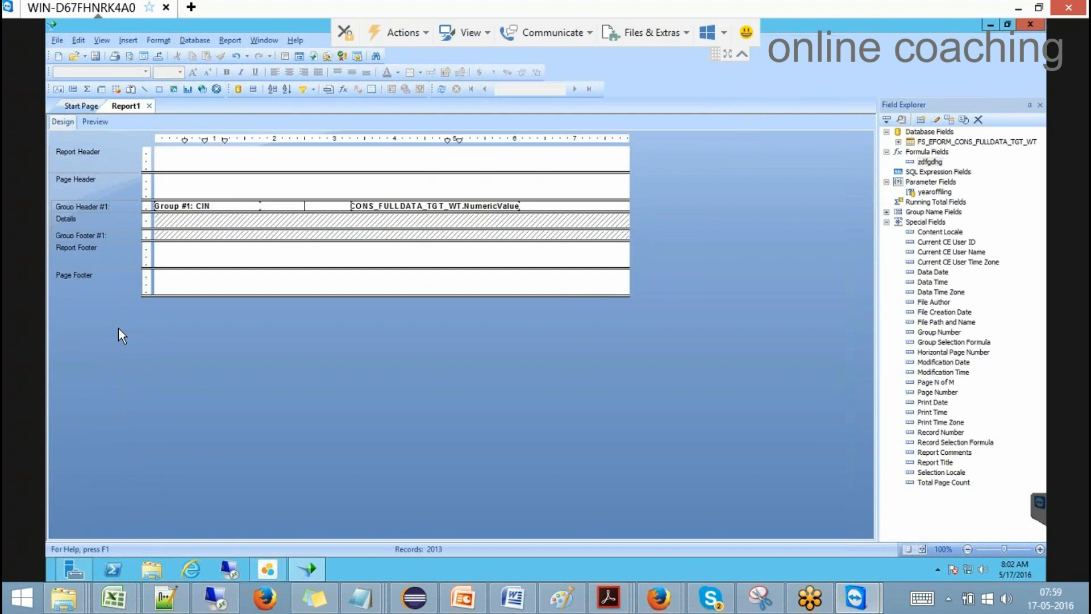
Step: Insert a new cross-tab in the Report Header
click(102, 89)
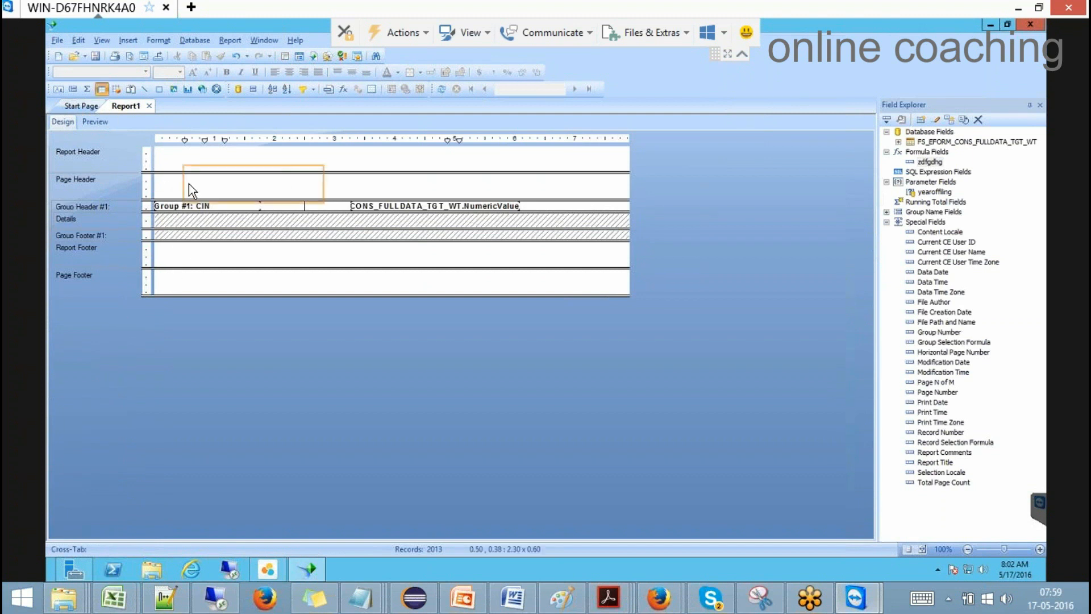
click(189, 183)
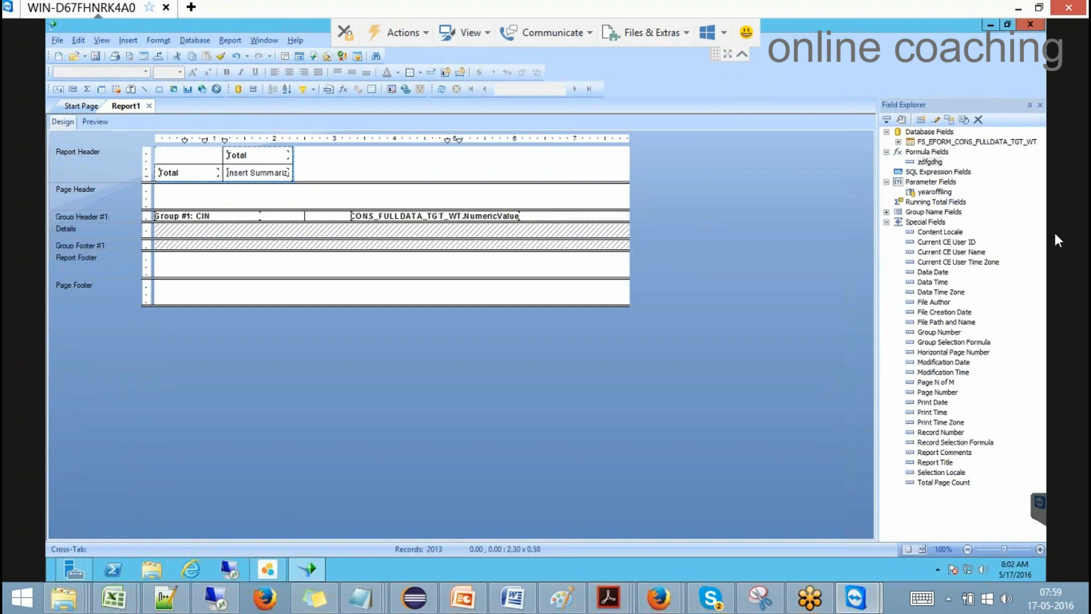
right_click(187, 155)
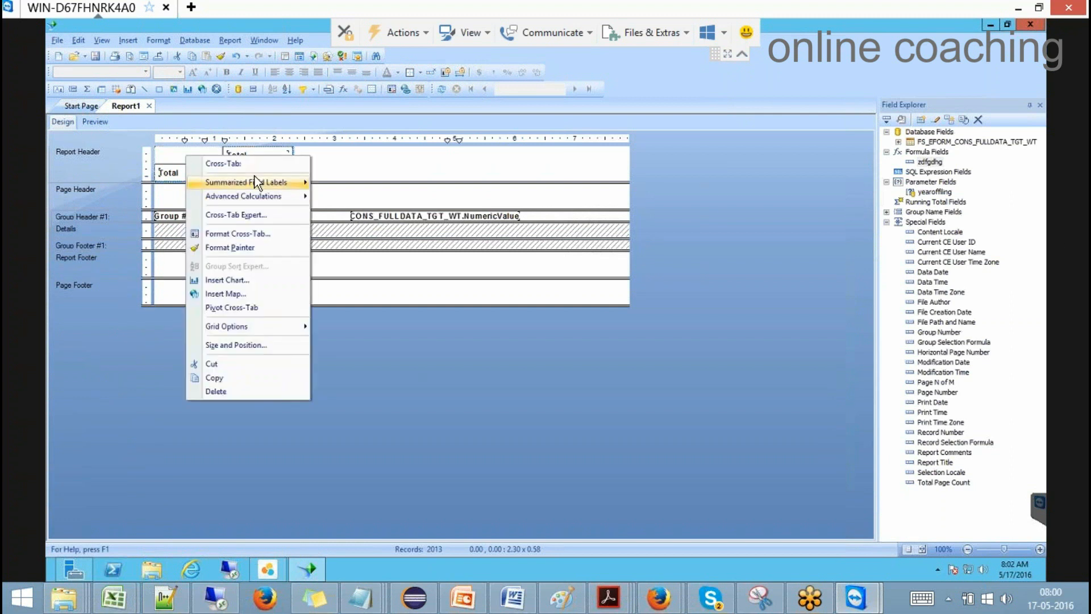
Step: In the Cross-Tab Expert, make ActualFieldName the rows and YearOfFiling the columns
click(254, 213)
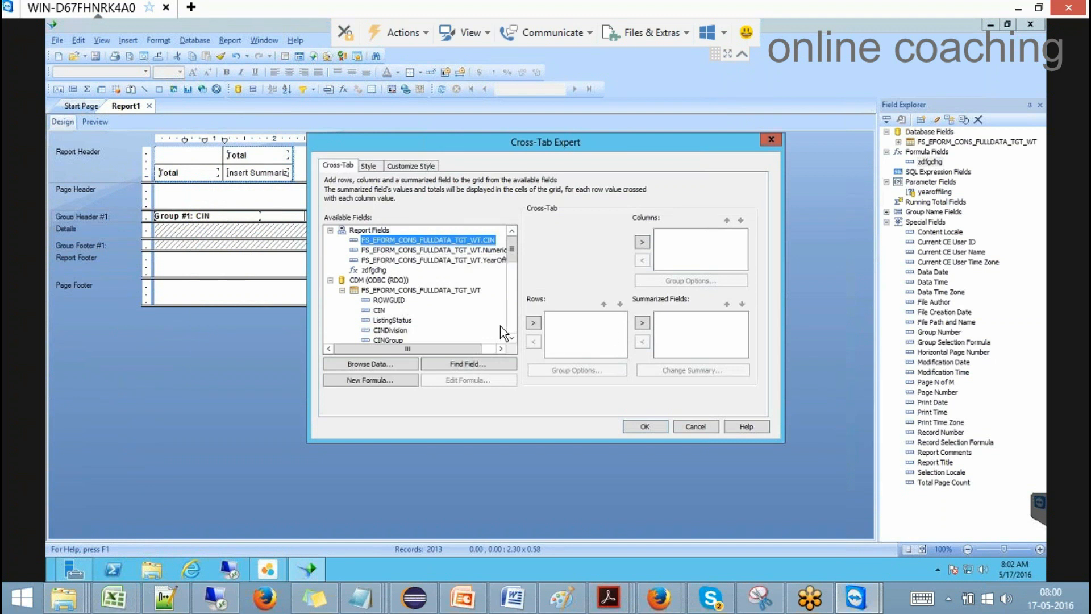
drag(513, 251, 511, 296)
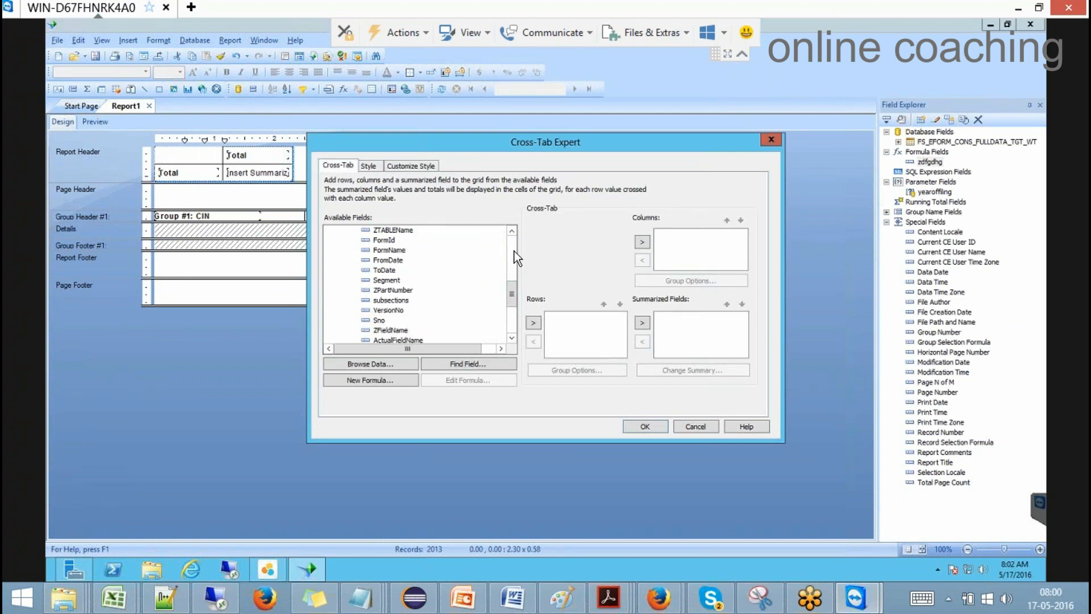
click(512, 230)
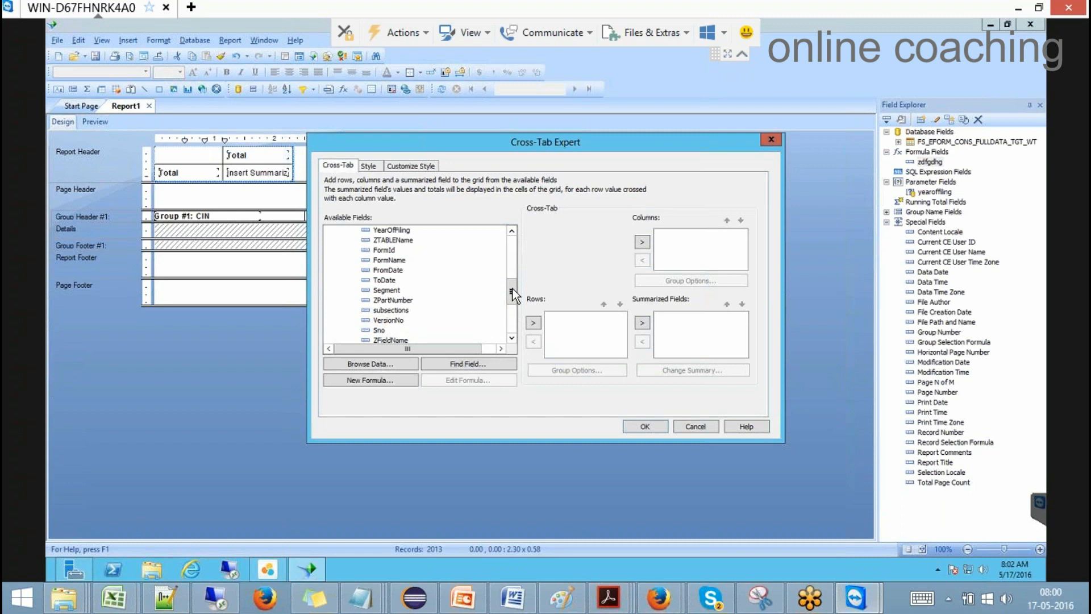
scroll(510, 303, down, 2)
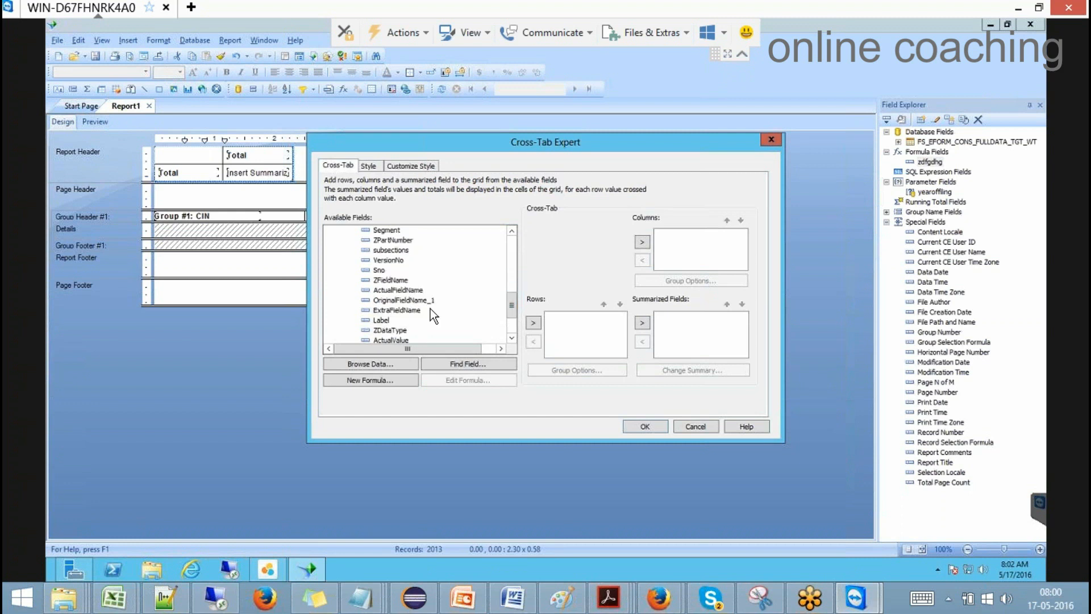
click(418, 291)
click(537, 326)
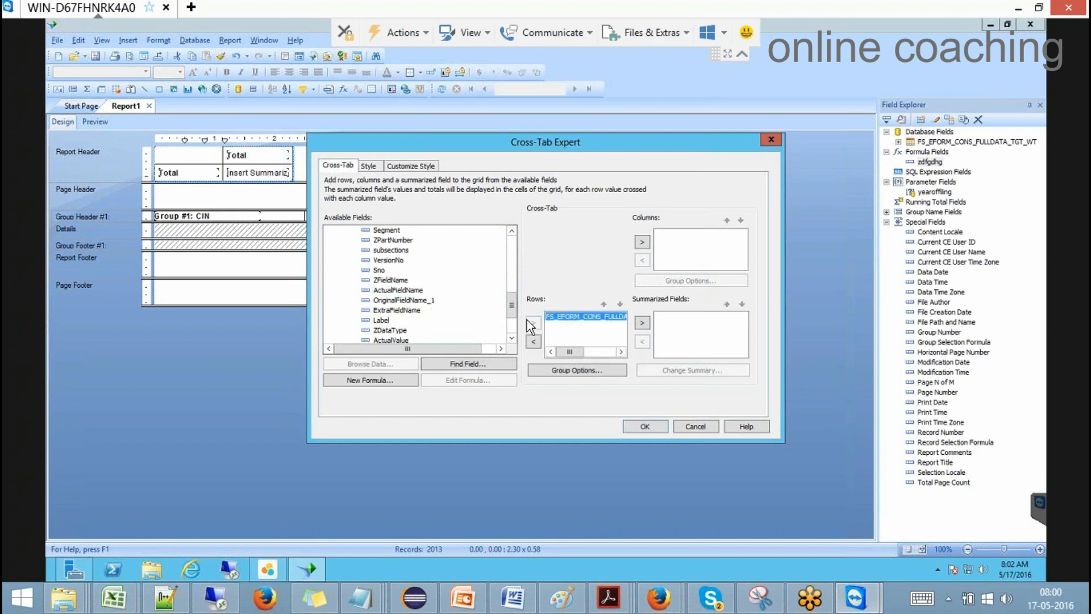
click(511, 268)
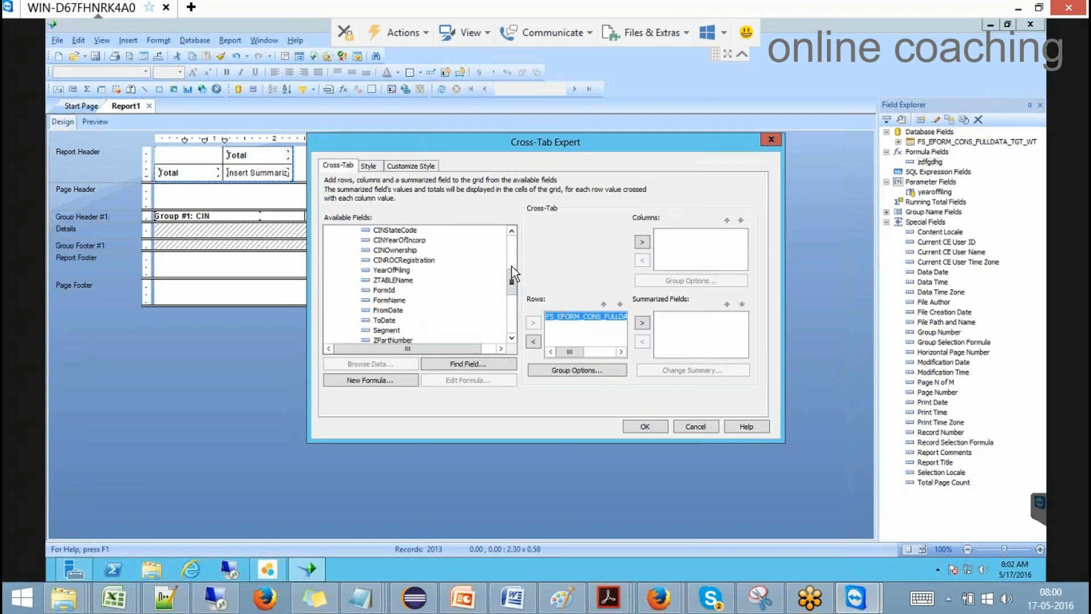
click(392, 270)
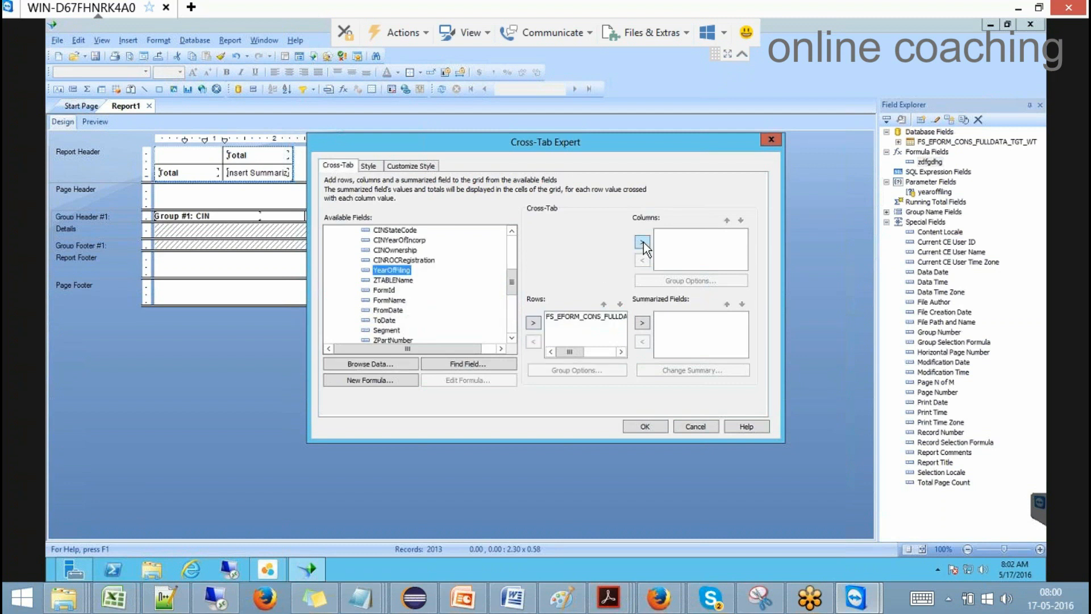
click(643, 242)
Step: Add the sum of NumericValue as the summarized field and apply the cross-tab
drag(509, 277, 513, 304)
click(511, 338)
click(512, 338)
click(512, 338)
click(393, 310)
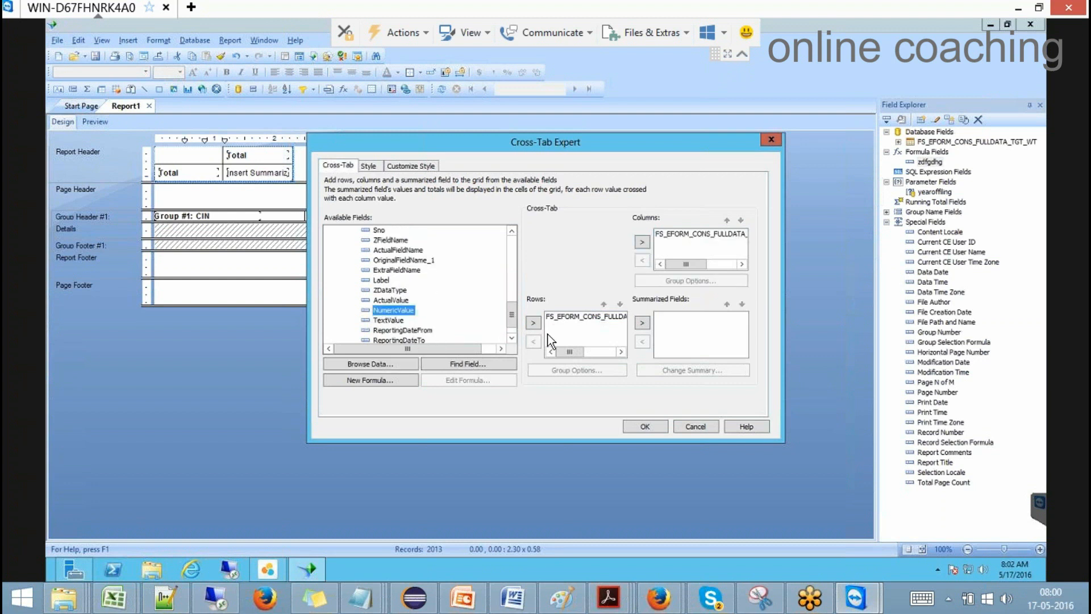
click(641, 323)
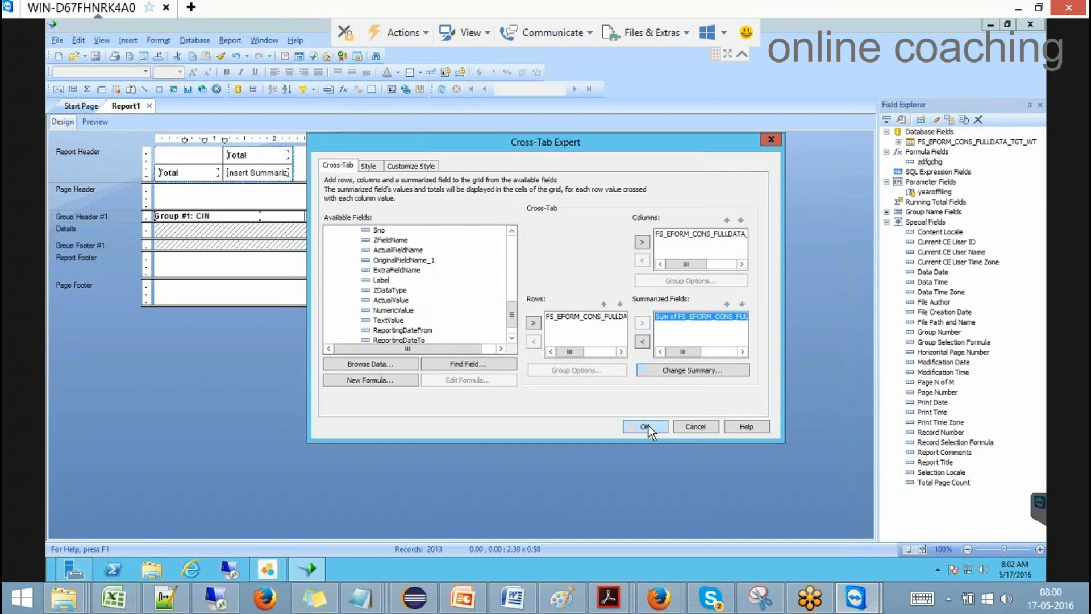
click(646, 426)
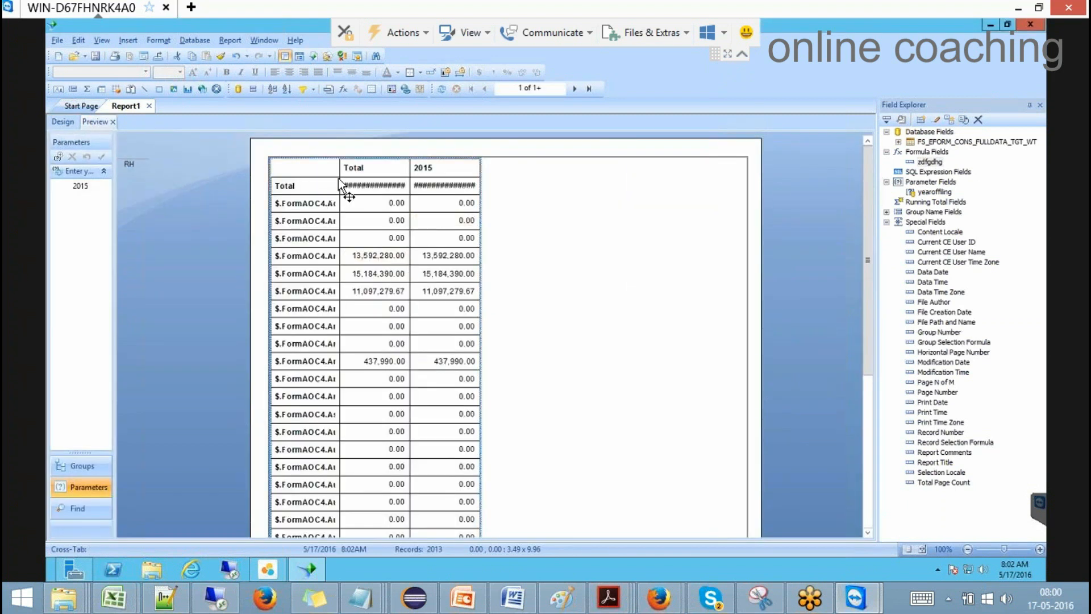
Step: Widen the cross-tab's row-label cells so the full $.FormAOC4 field names show
click(316, 203)
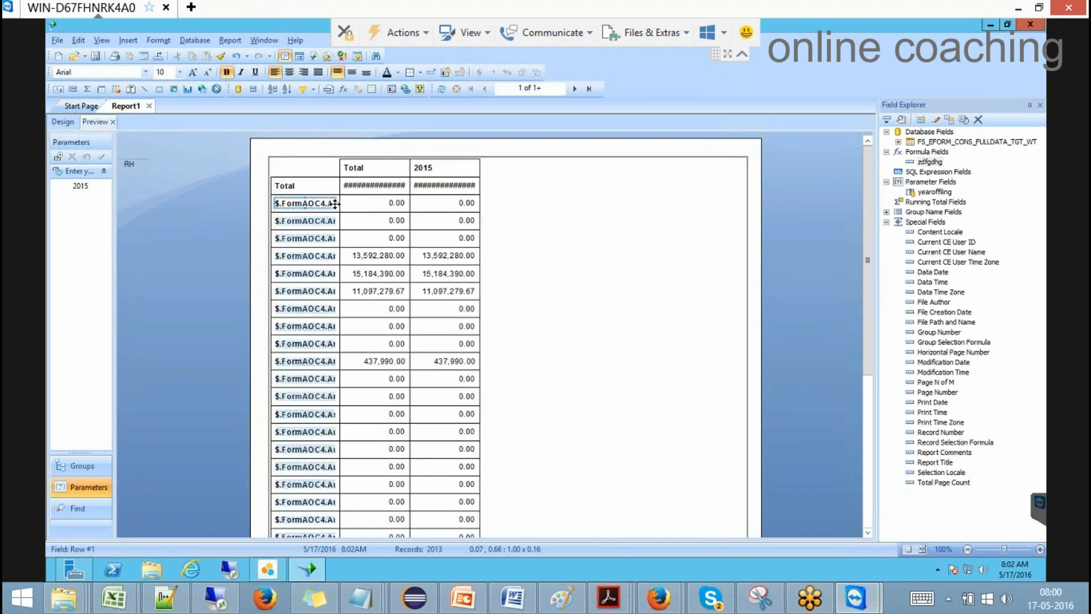
drag(337, 204, 565, 206)
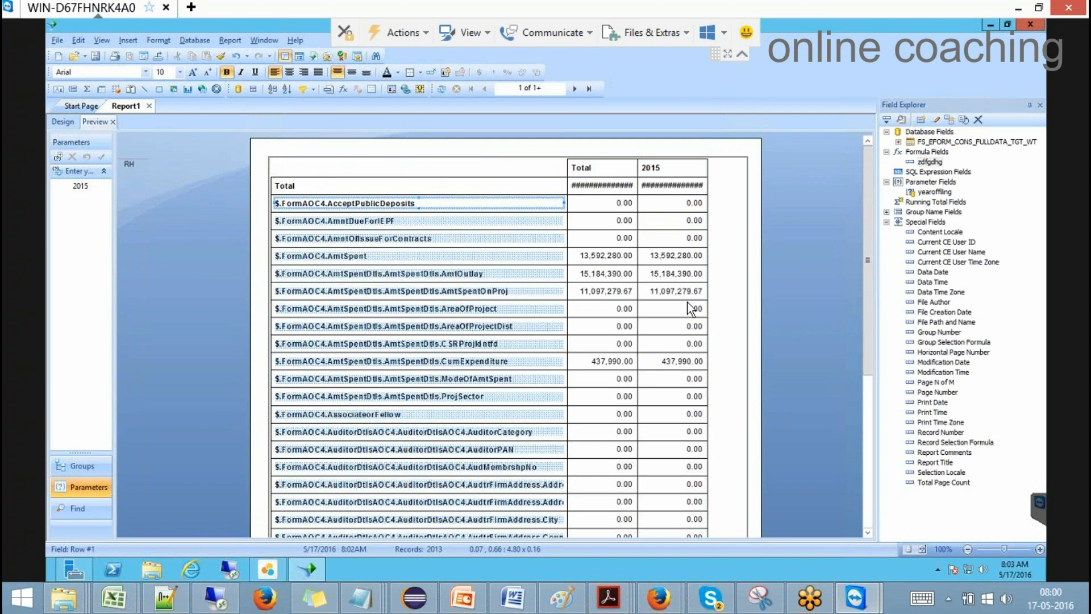
click(836, 271)
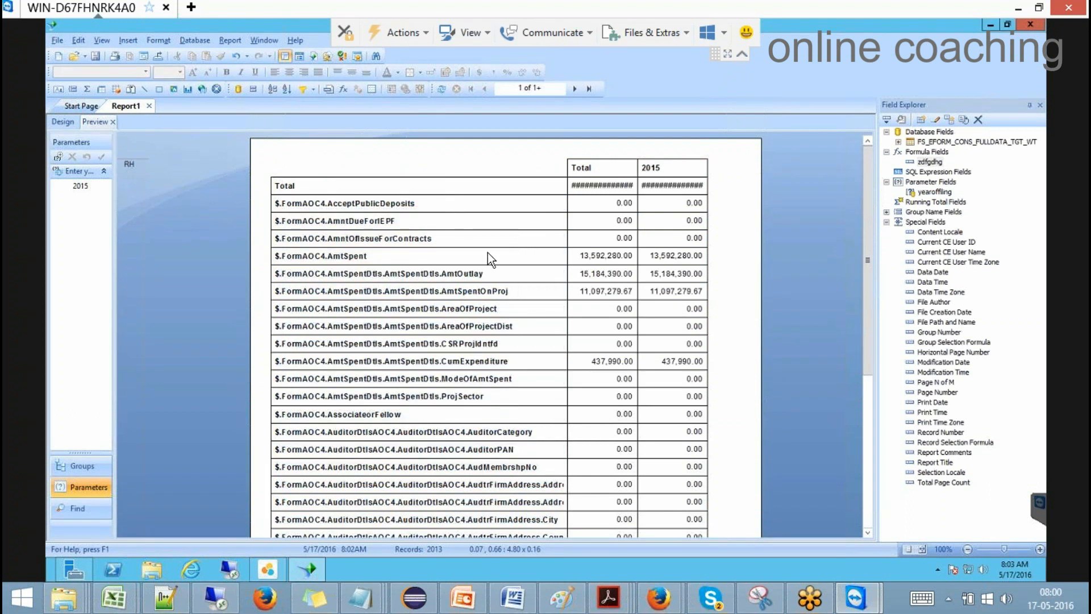
Step: Page forward through the report's pages, then go back to Design
click(574, 89)
click(575, 88)
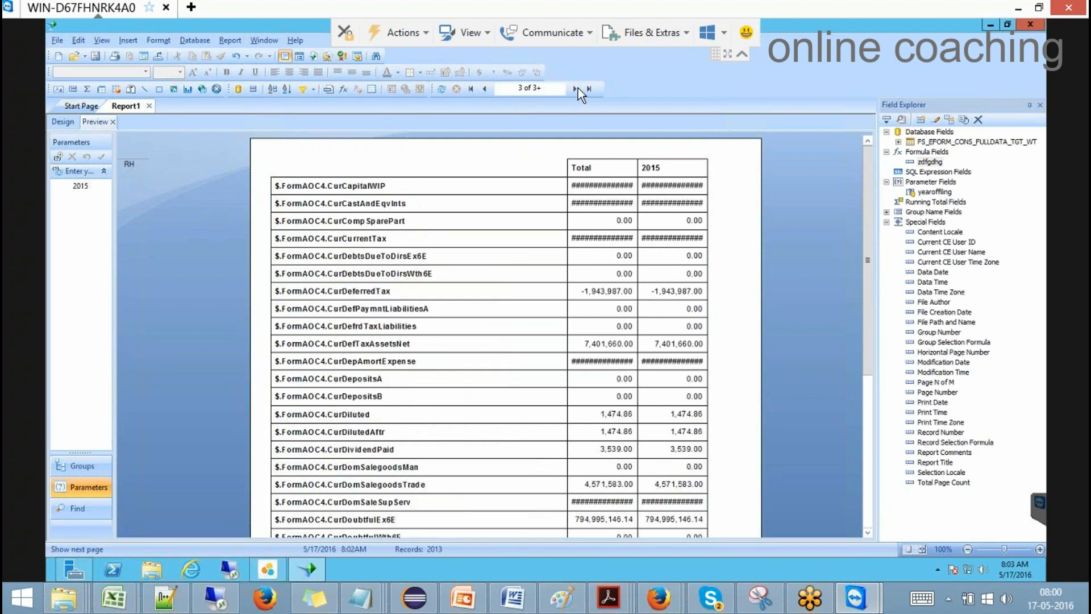
click(575, 89)
click(574, 89)
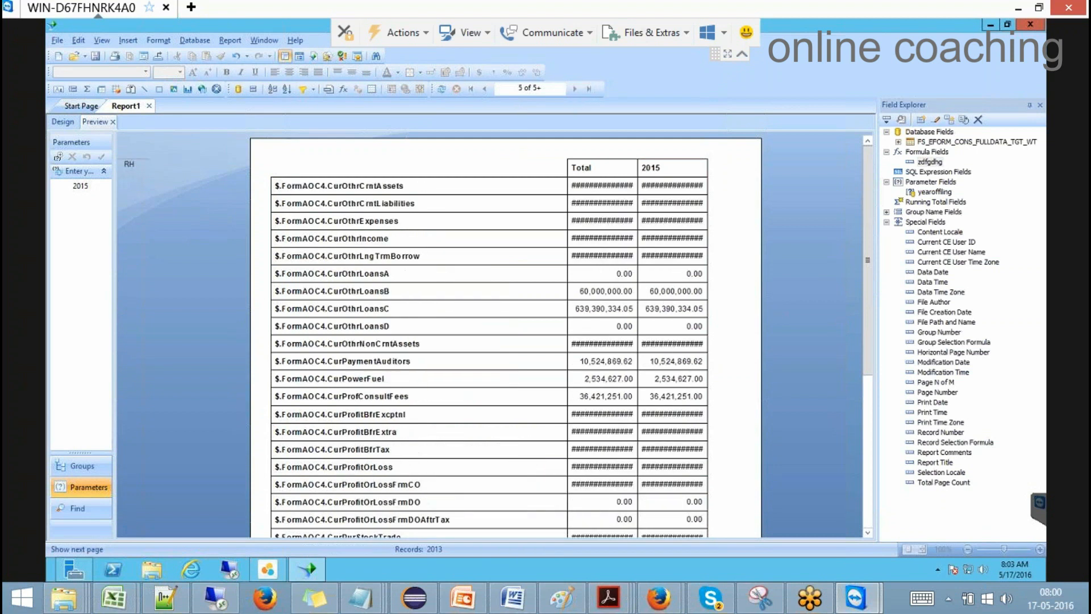
click(575, 88)
click(575, 89)
click(575, 89)
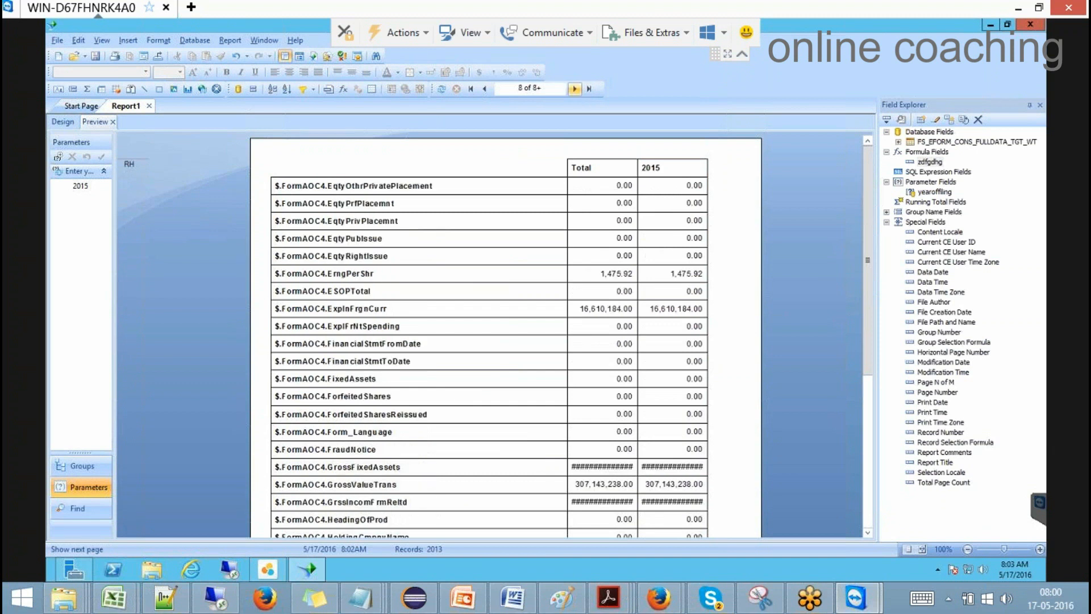
click(70, 121)
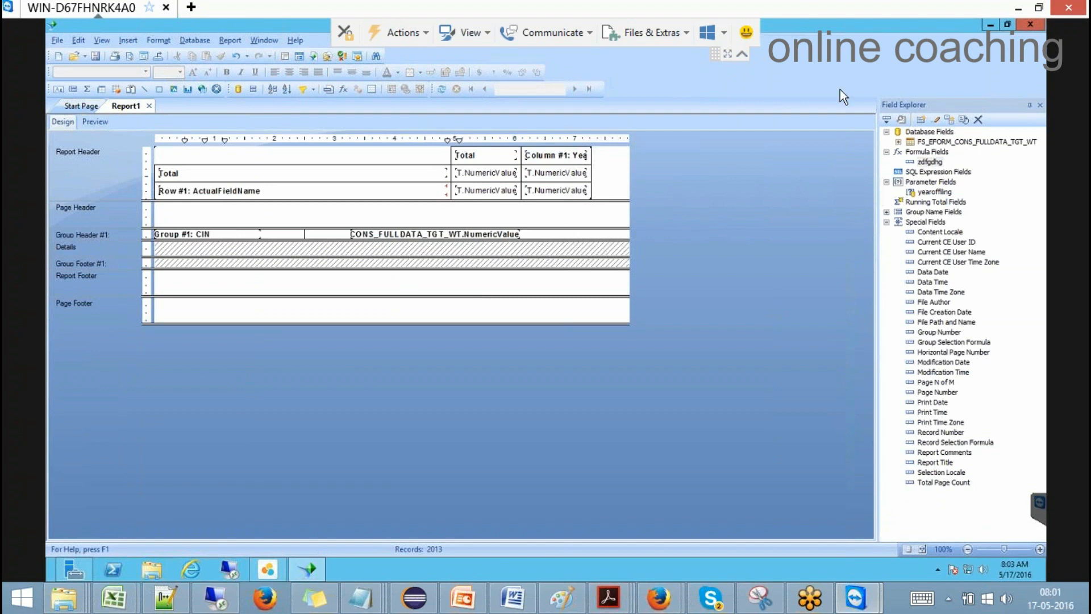
Step: Minimize the meeting's remote window and restore the Excel Book1 workbook showing Sheet4
click(1018, 9)
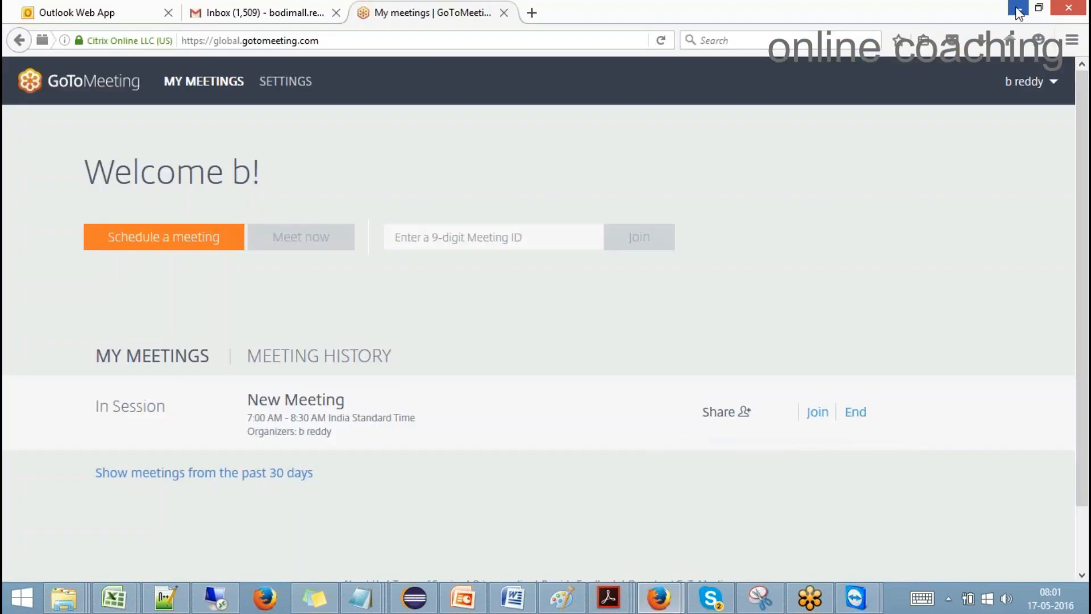
click(218, 598)
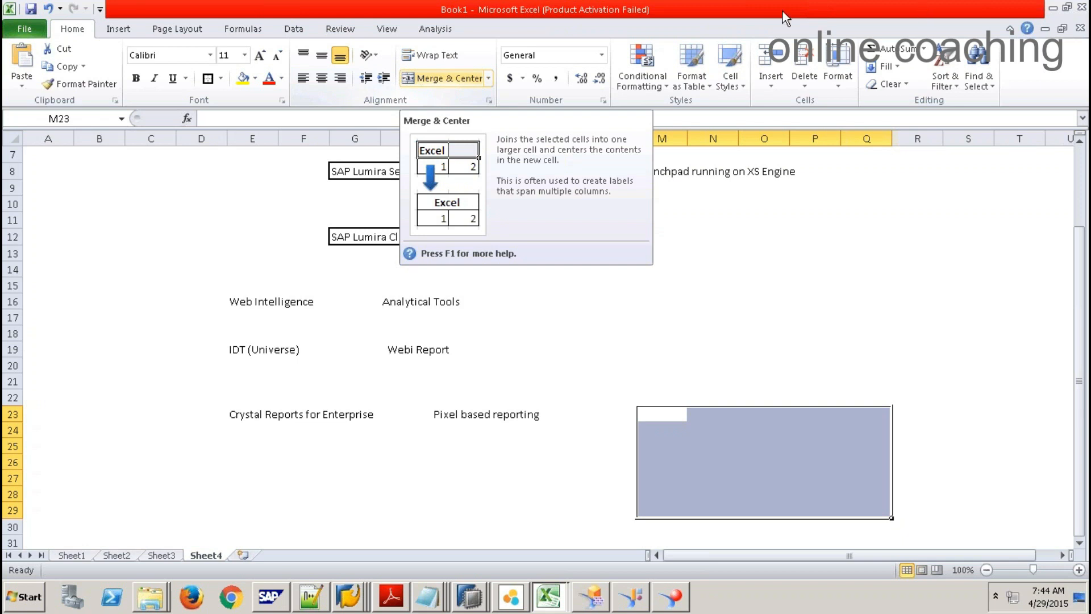
mouse_move(716, 5)
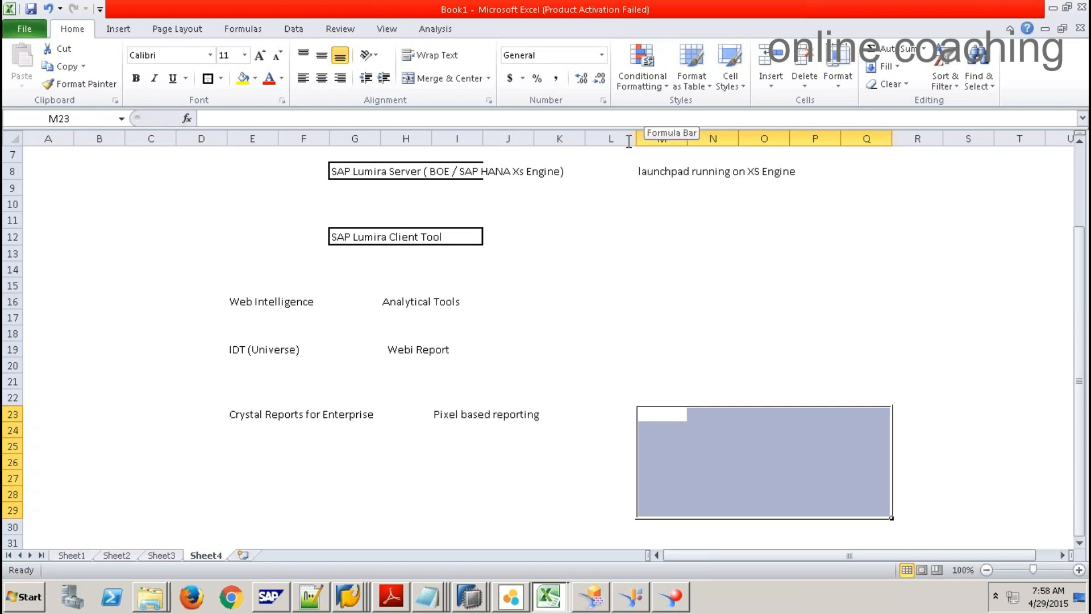
Step: Add Sheet5 and label D7 'index server' and G7 'xs engine'
click(287, 494)
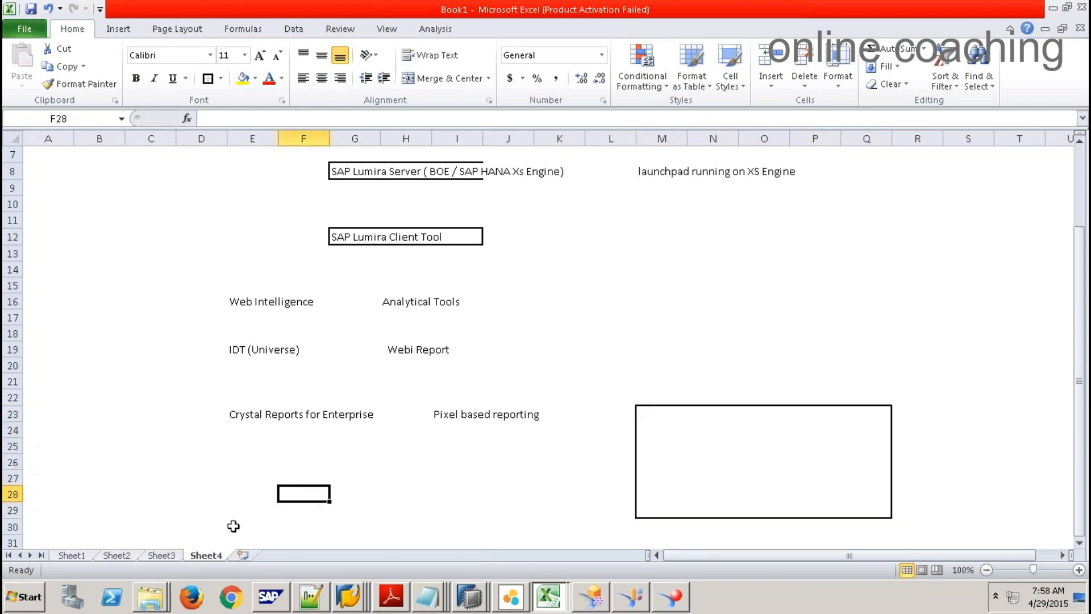
click(243, 554)
click(225, 251)
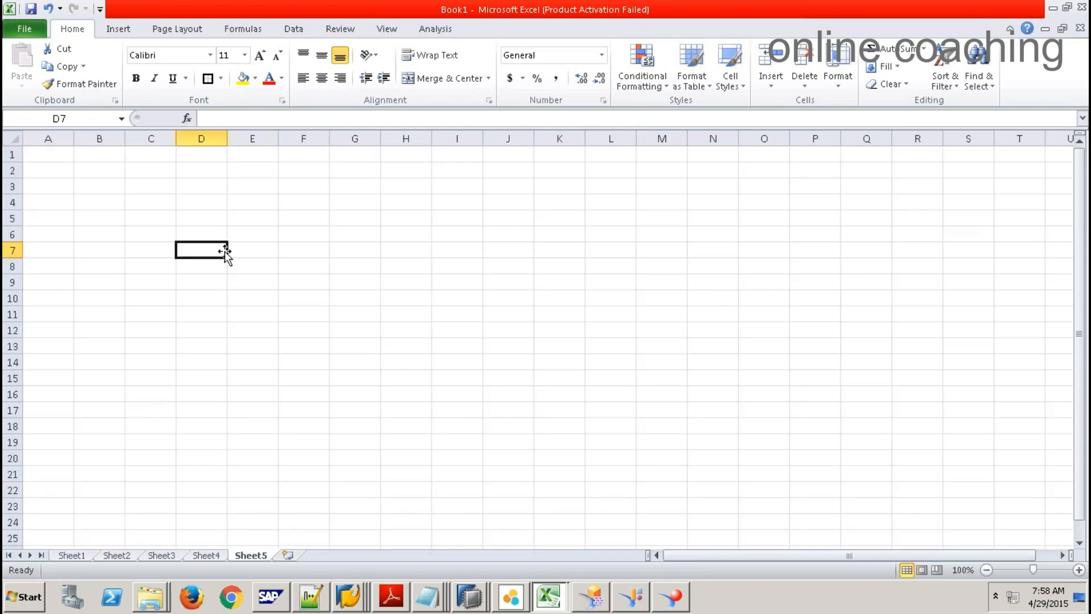
text(index server)
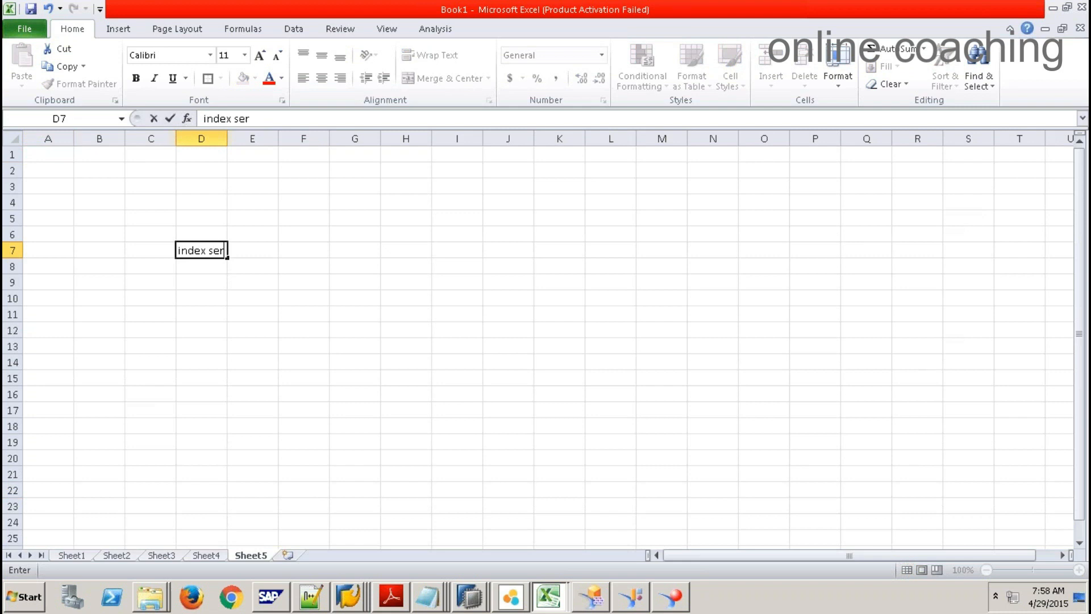
key(Tab)
key(Tab)
key(Tab)
text(xs)
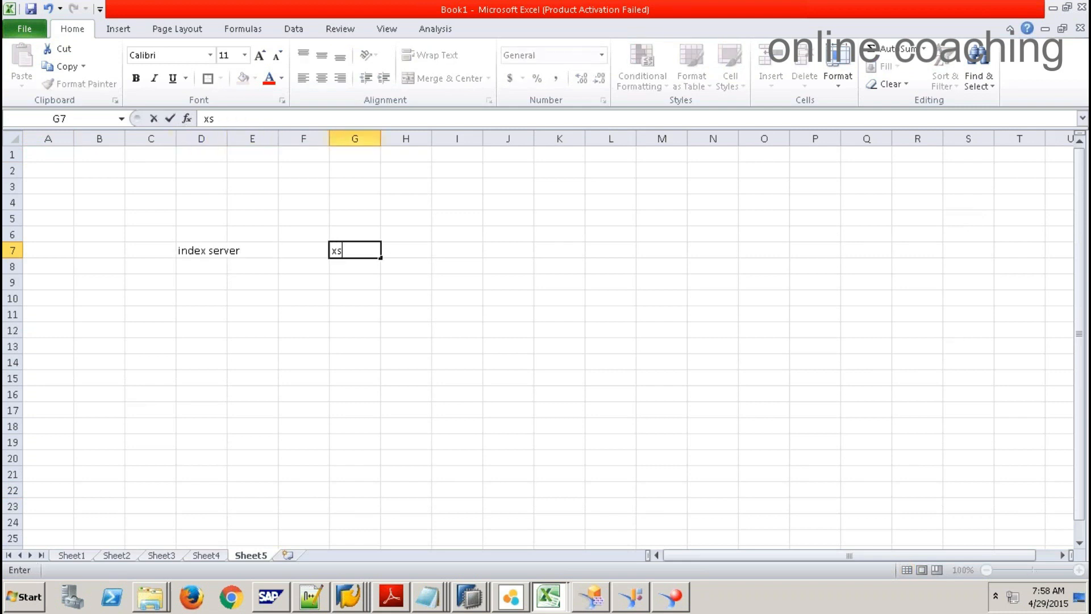
text( engine)
click(347, 333)
click(359, 254)
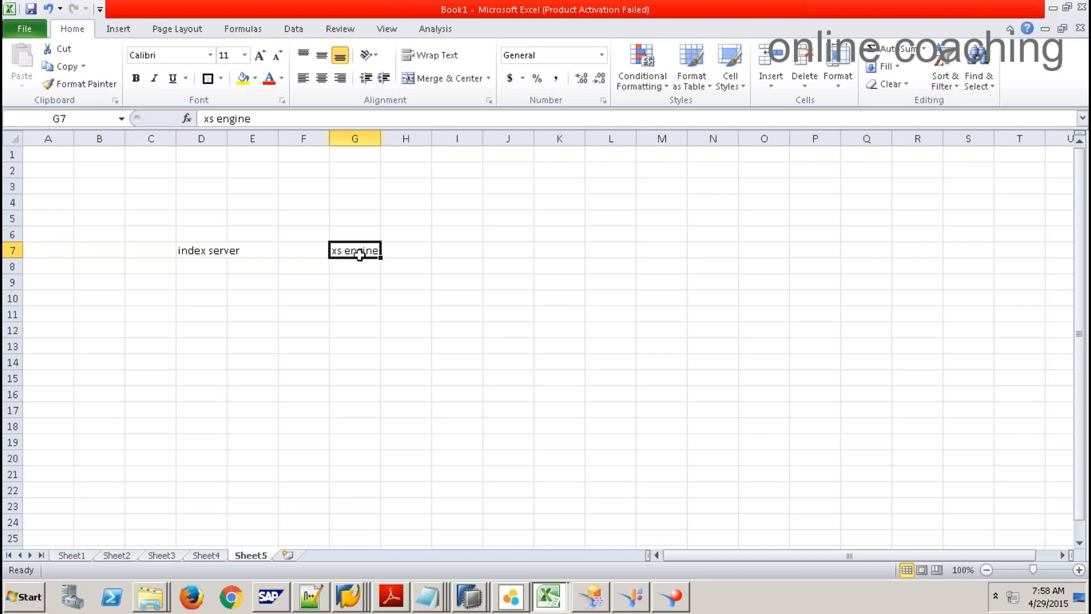
click(458, 249)
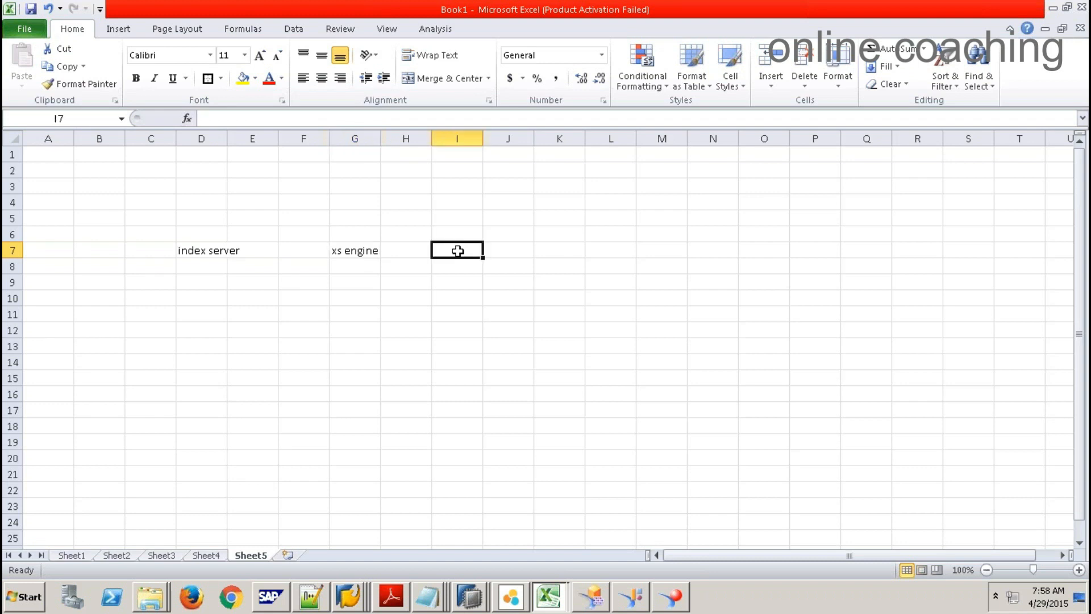
click(501, 250)
click(366, 251)
click(486, 250)
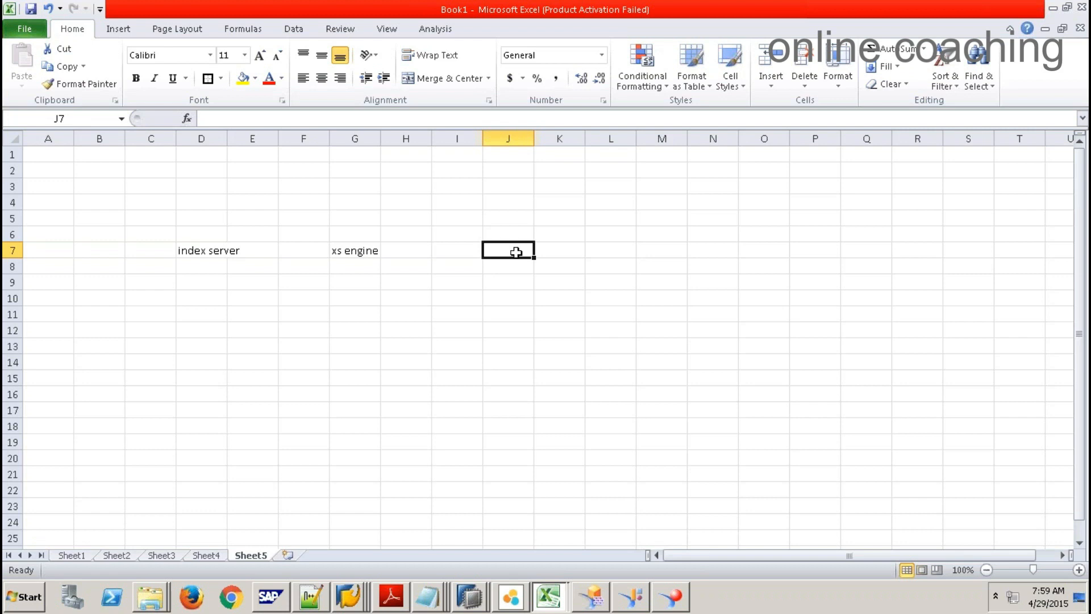
click(206, 136)
drag(206, 136, 365, 134)
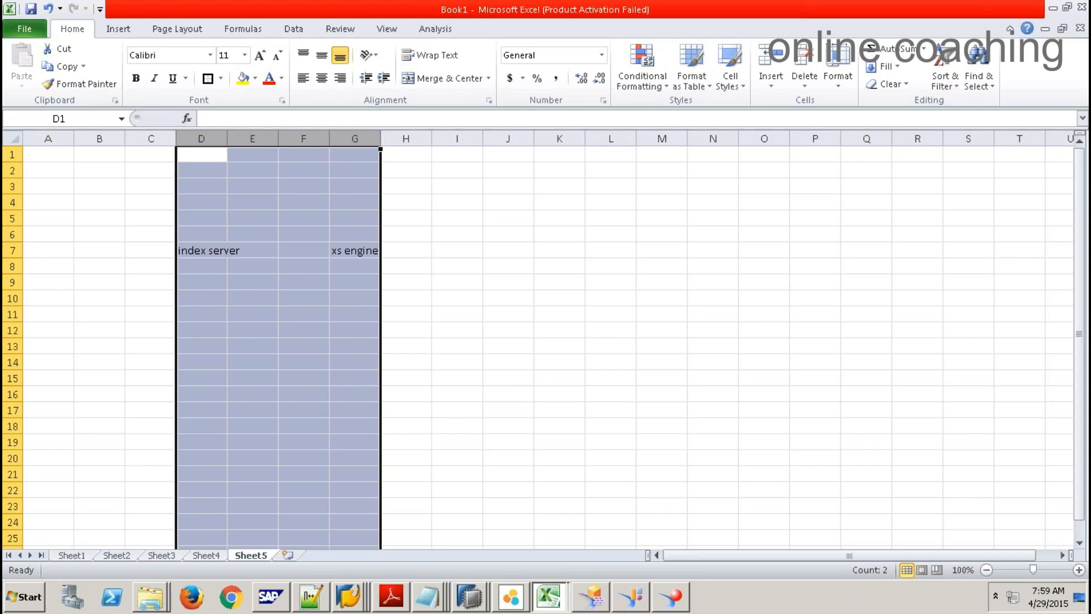
click(1045, 601)
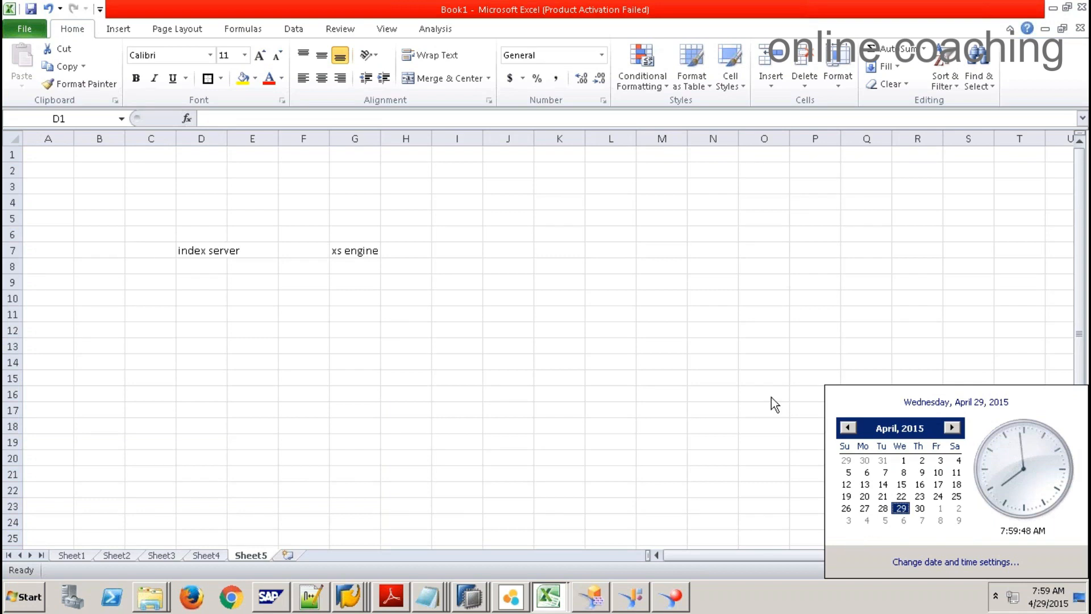
click(676, 343)
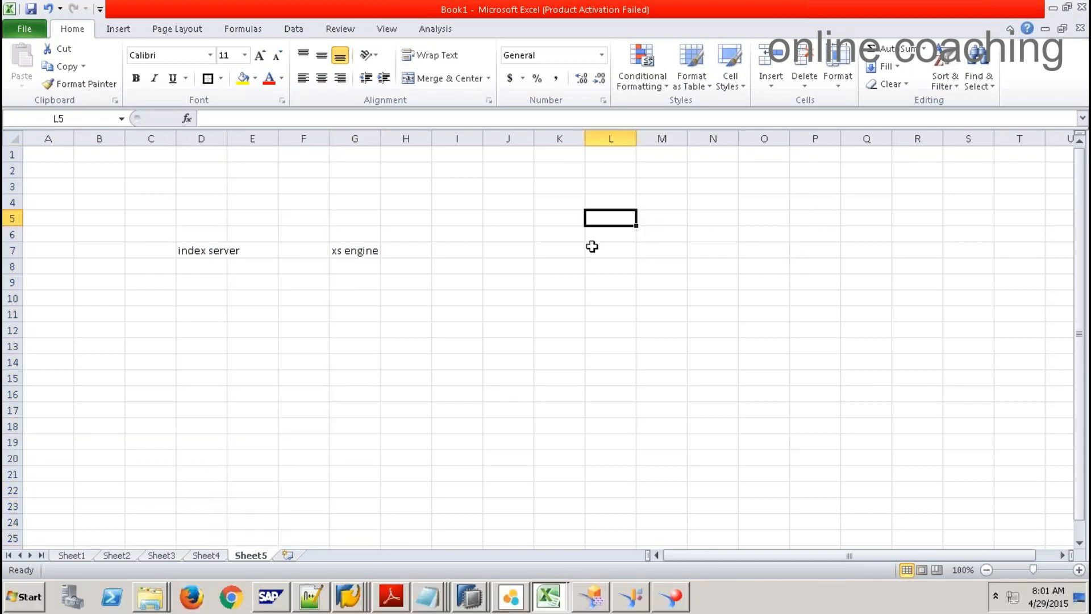
Step: Put a thick box border around L7:N10 and label it 'sap bw' in M8
click(592, 245)
key(shift+Down)
key(shift+Down)
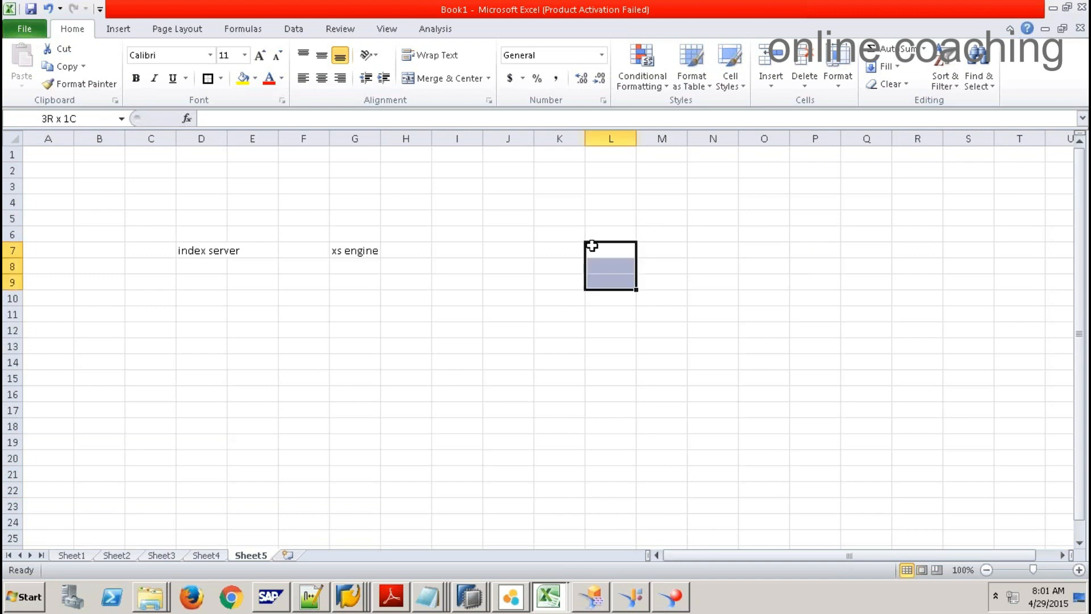
key(shift+Right)
key(shift+Right)
key(shift+Down)
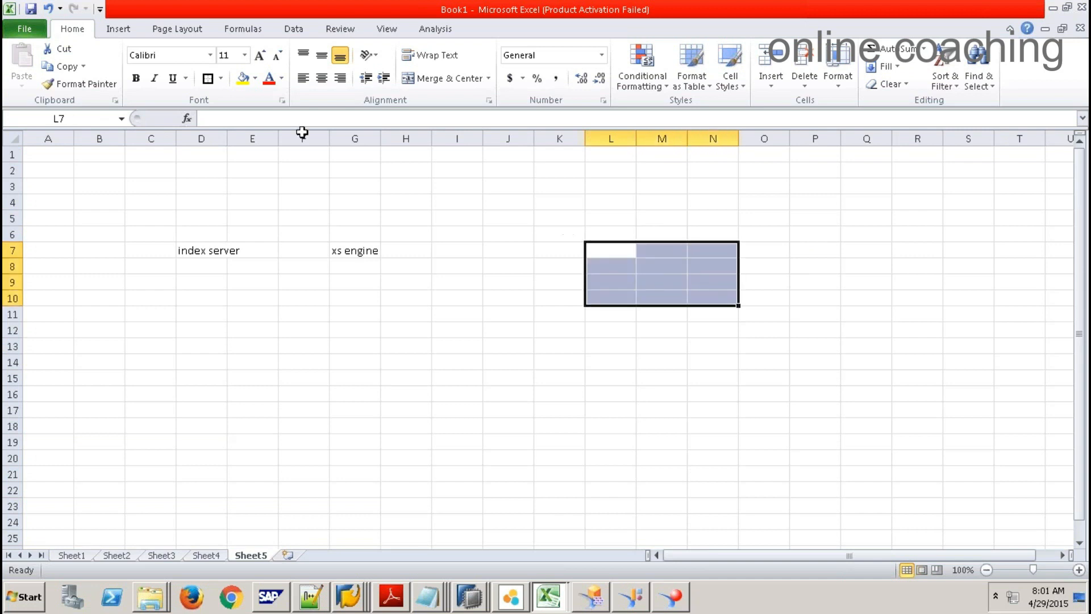
click(208, 78)
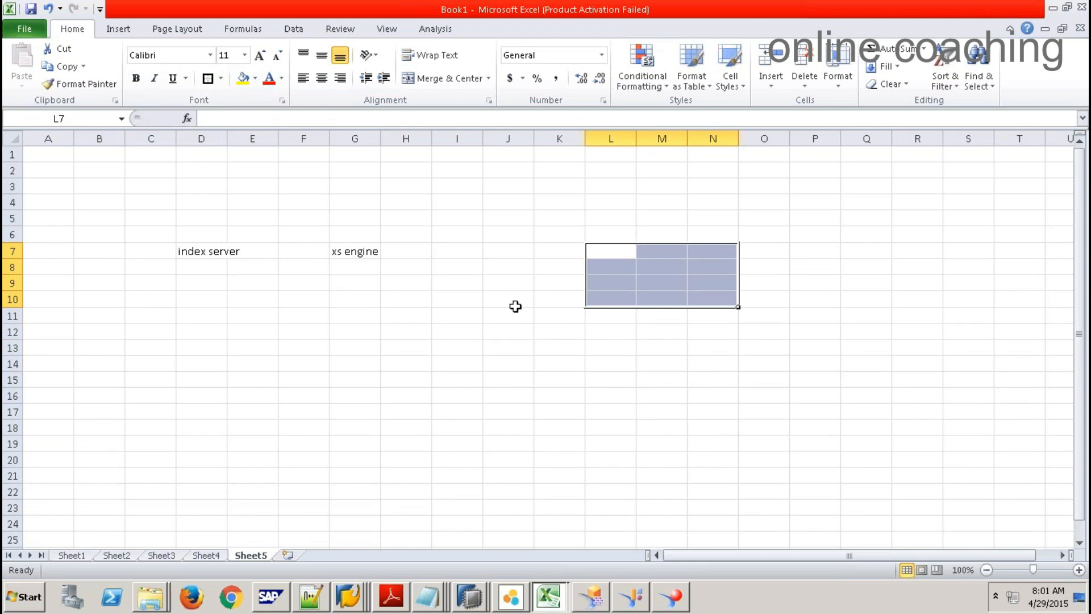
click(630, 263)
key(Right)
text(sap bw)
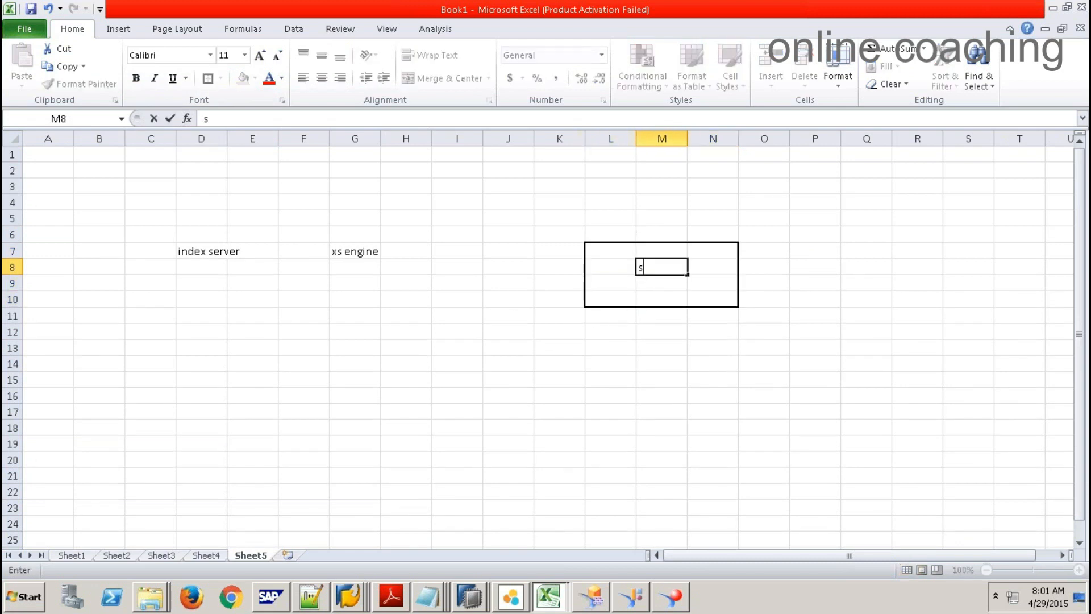
click(648, 313)
Step: Add a thick-bordered box at L11:N13 labelled 'oracle' in M12
drag(606, 312, 720, 349)
click(208, 80)
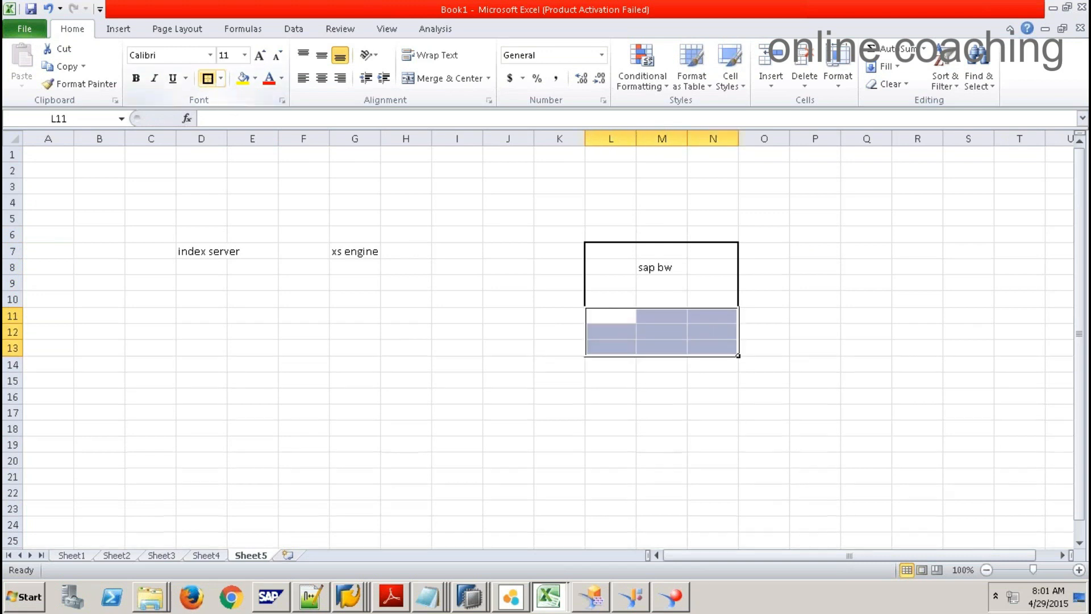
click(653, 330)
text(oracle)
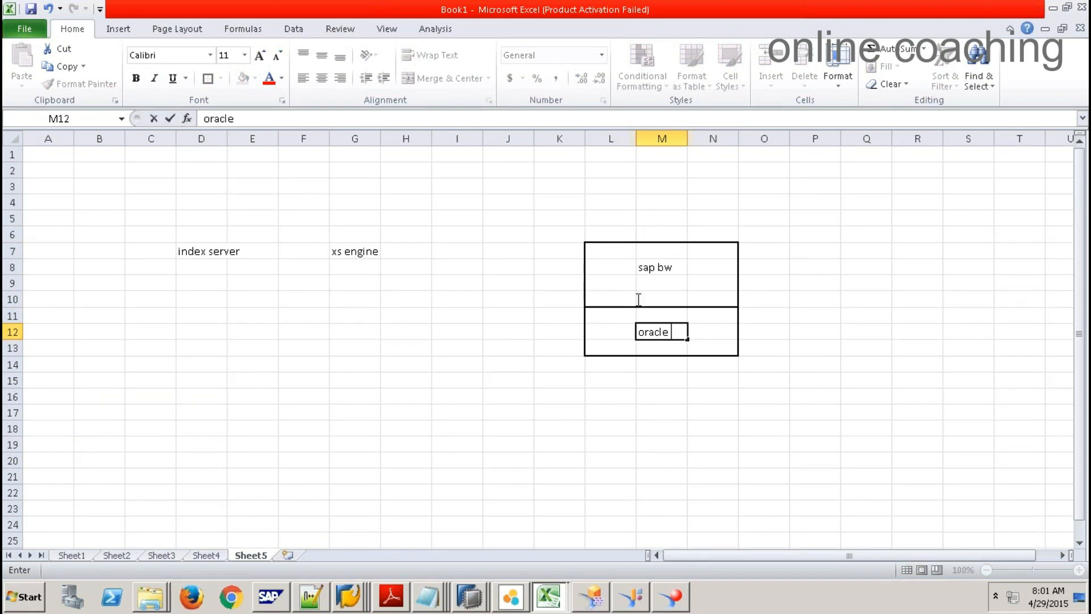
click(626, 268)
drag(601, 249, 727, 300)
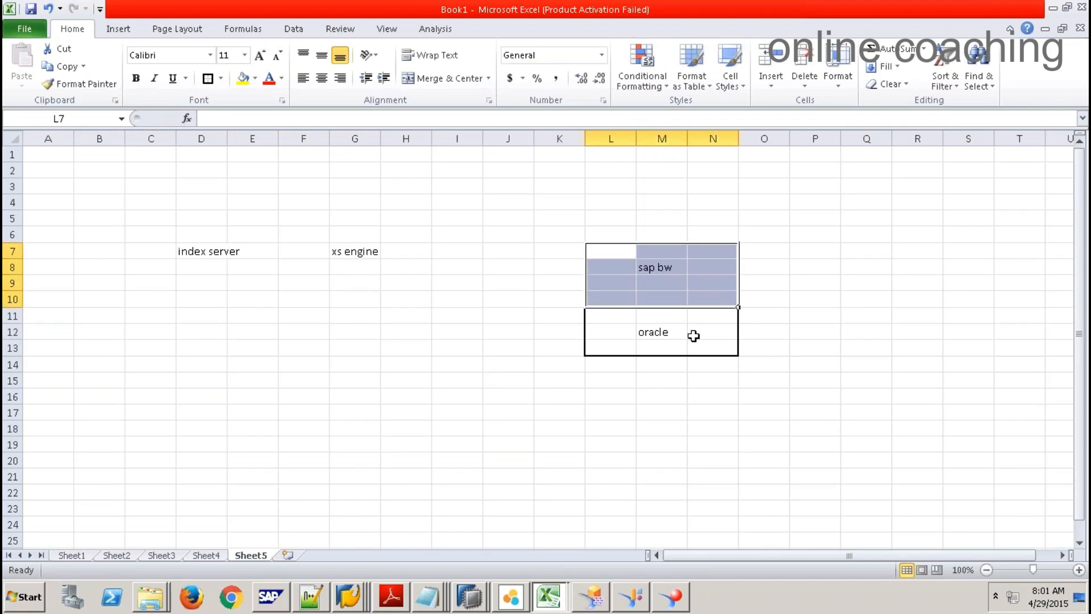
click(664, 332)
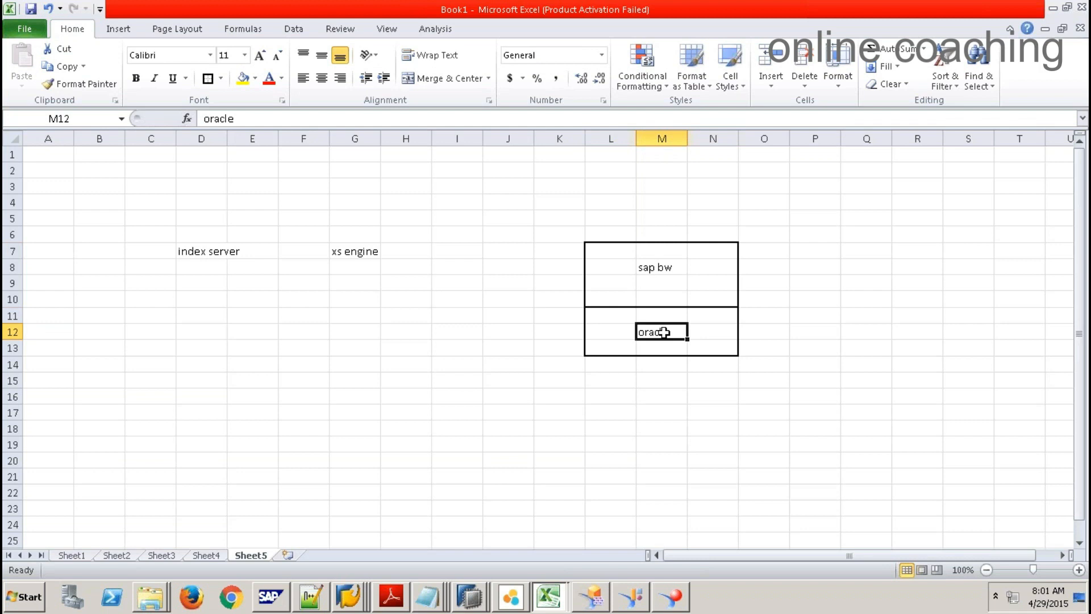
Step: Replace the lower box's label in M12 with 'hana'
text(hana)
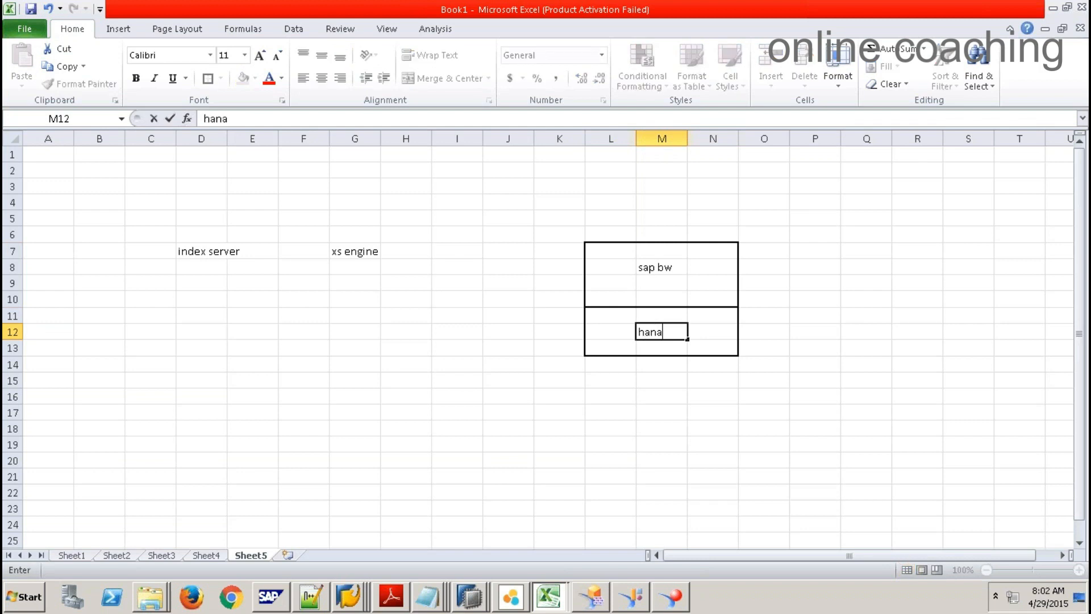
click(733, 396)
drag(605, 253, 723, 296)
drag(612, 322, 675, 344)
click(656, 262)
click(658, 332)
click(660, 251)
click(674, 318)
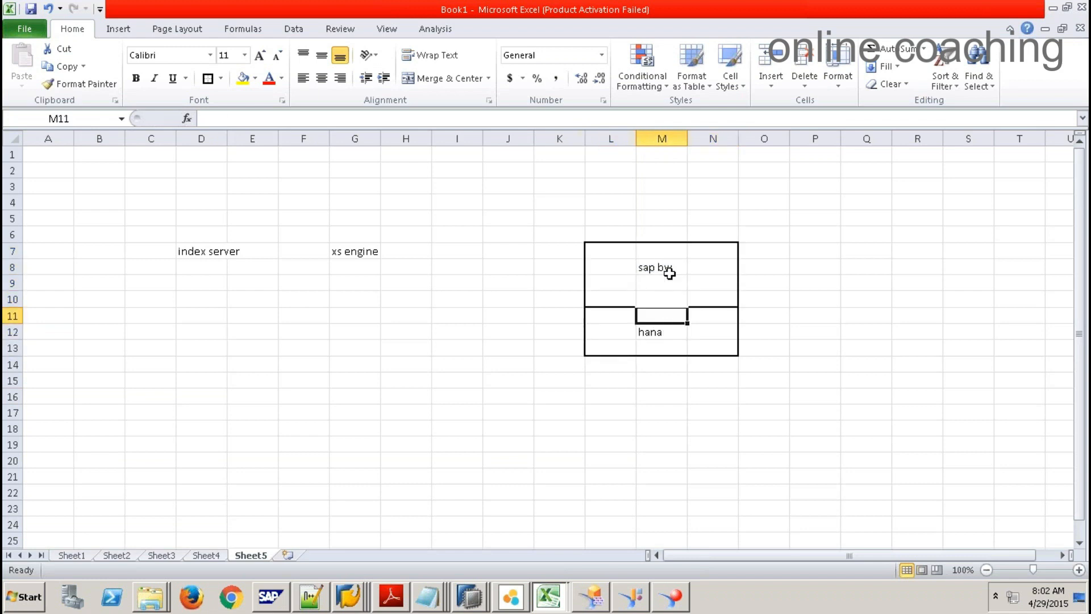
click(662, 333)
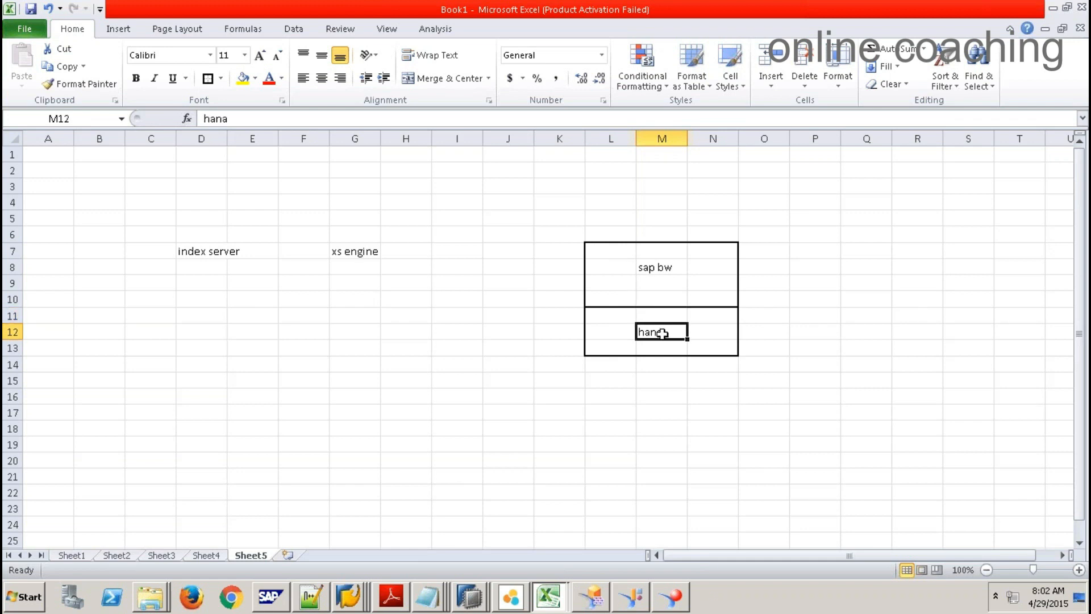
drag(663, 260, 672, 278)
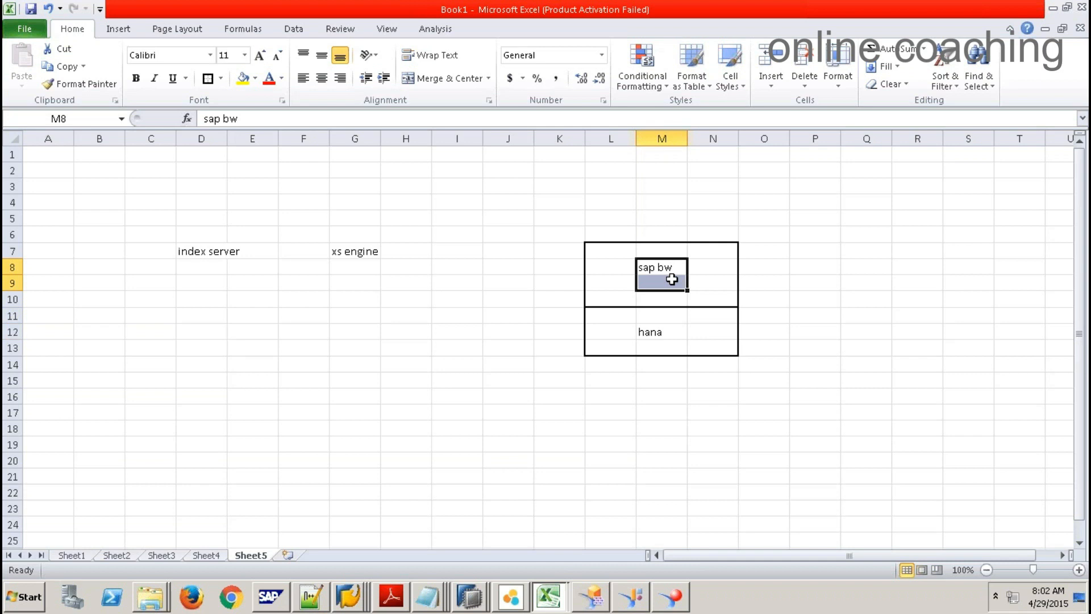
drag(672, 279, 672, 267)
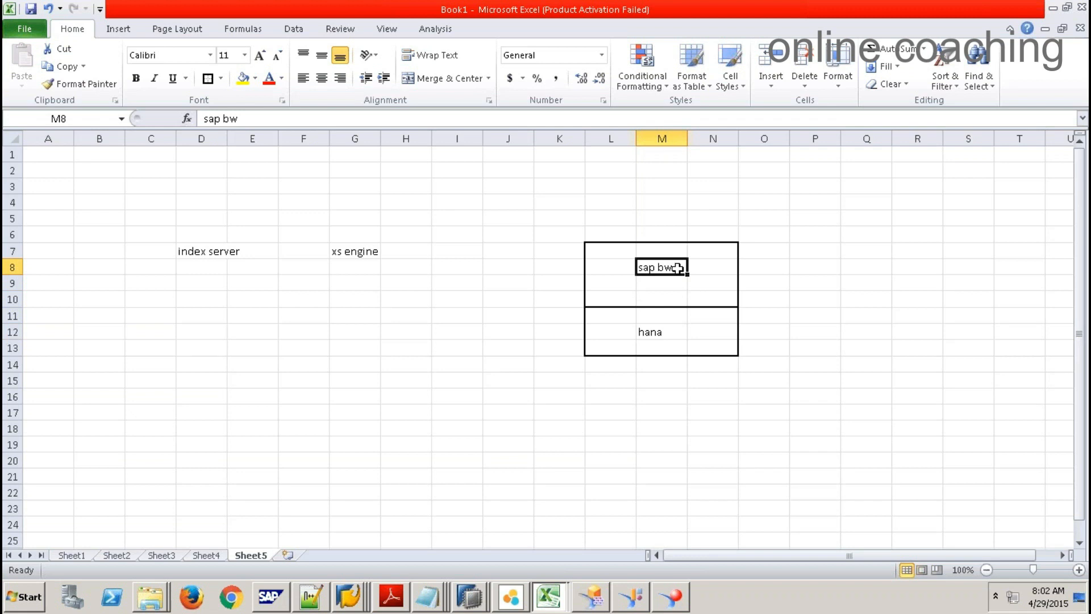
Step: Change M8 to 'sap ECC' and retype M12 as 'Hana'
double_click(683, 268)
key(BackSpace)
key(BackSpace)
key(BackSpace)
text(ECC)
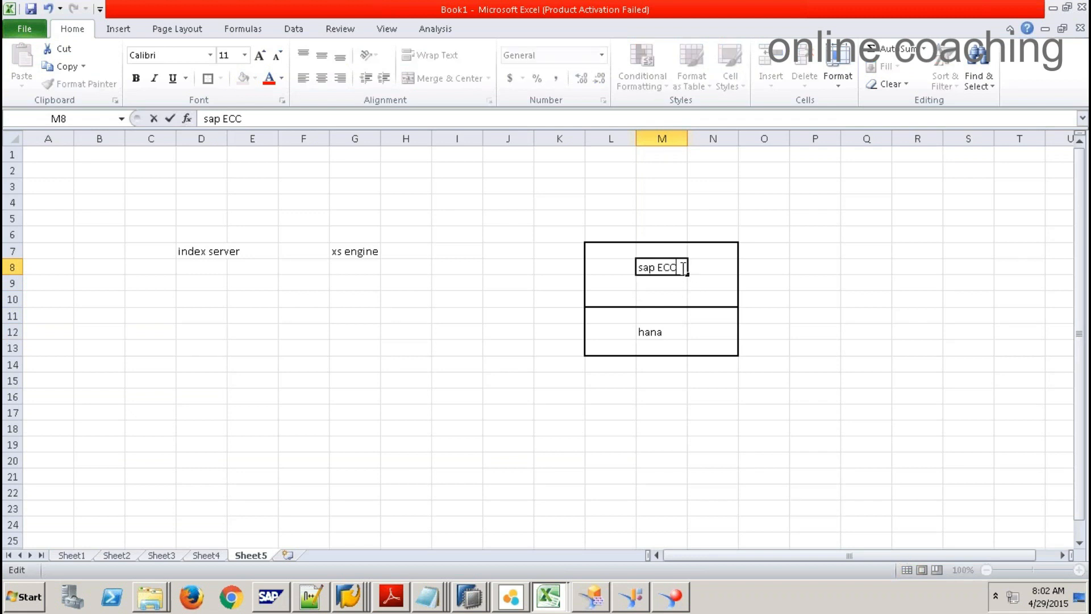
click(815, 331)
click(659, 339)
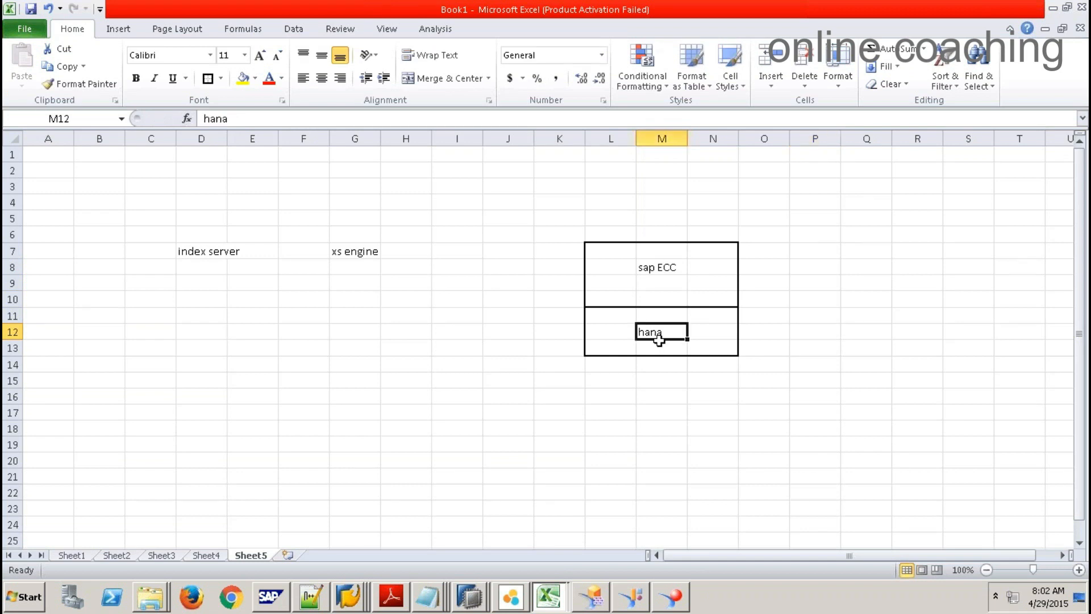
key(Delete)
text(Hana)
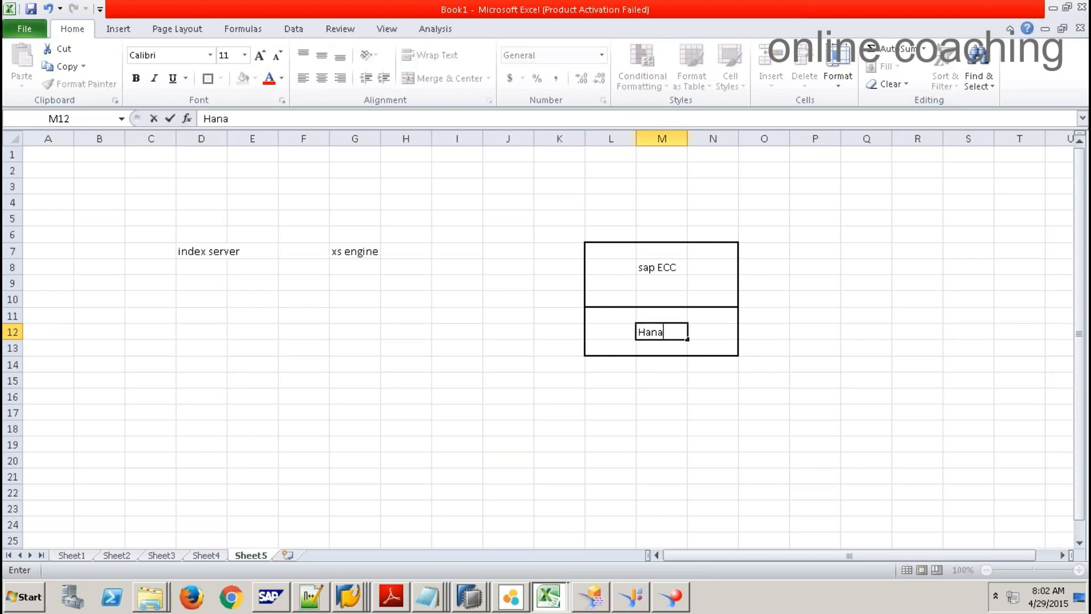
click(662, 410)
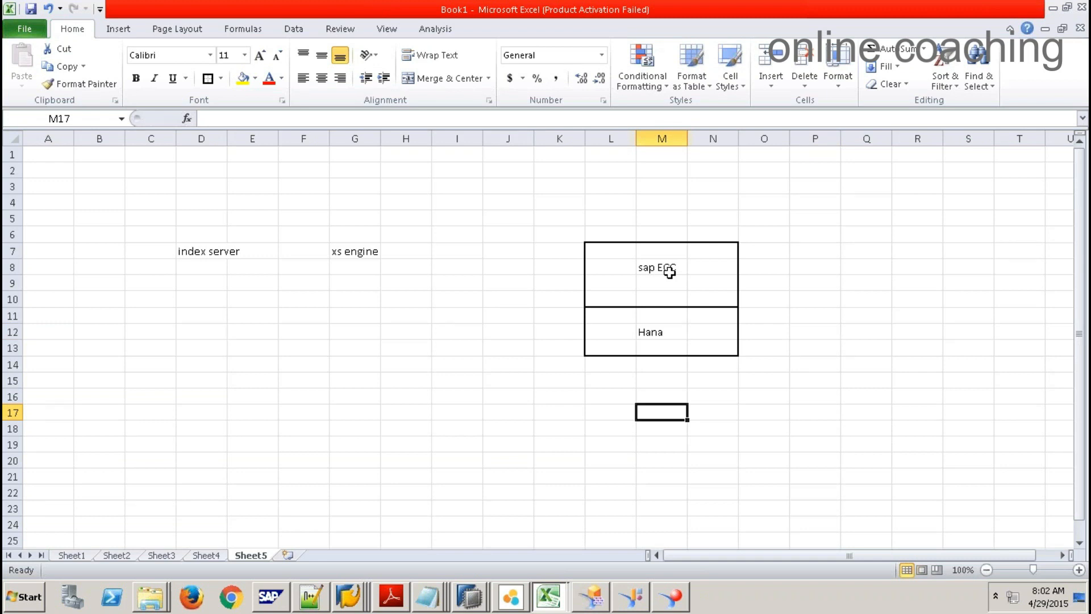
Step: Bring the SAP HANA Modeler window forward and switch to the SAP HANA Development perspective
click(469, 596)
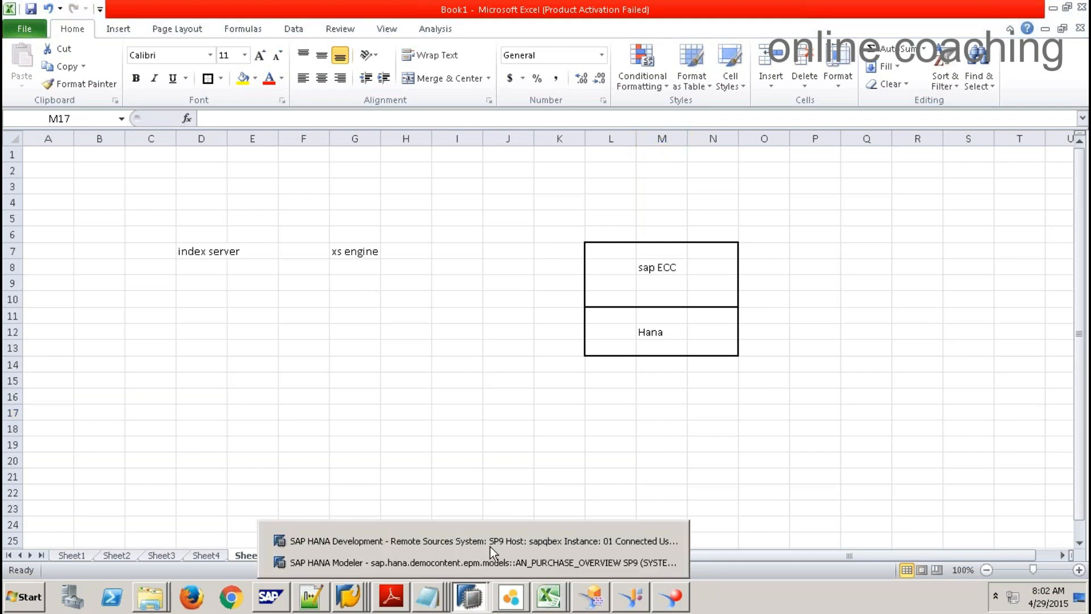
click(493, 559)
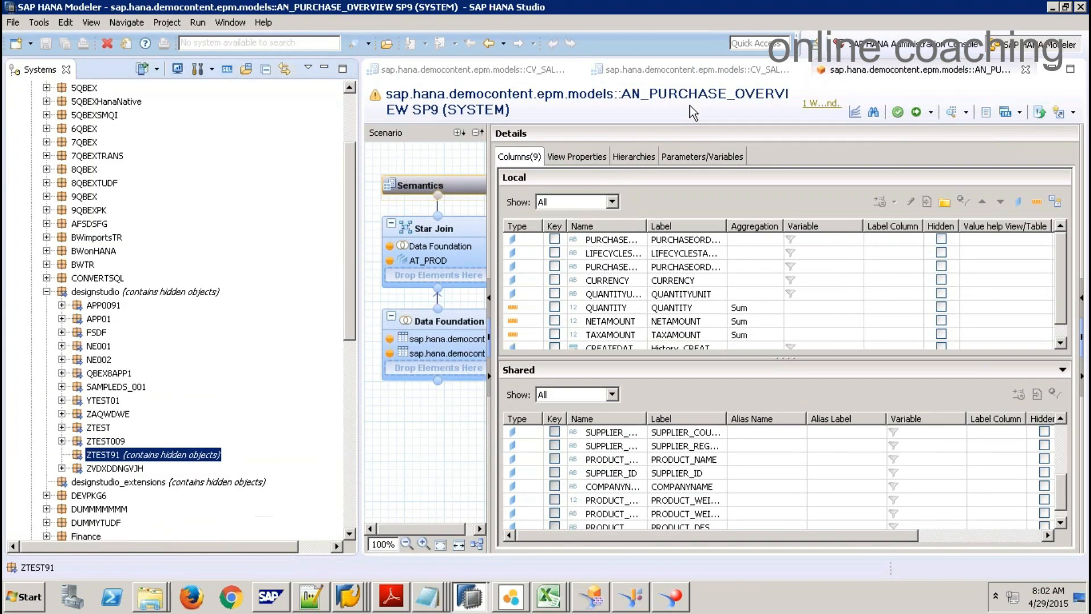
click(816, 44)
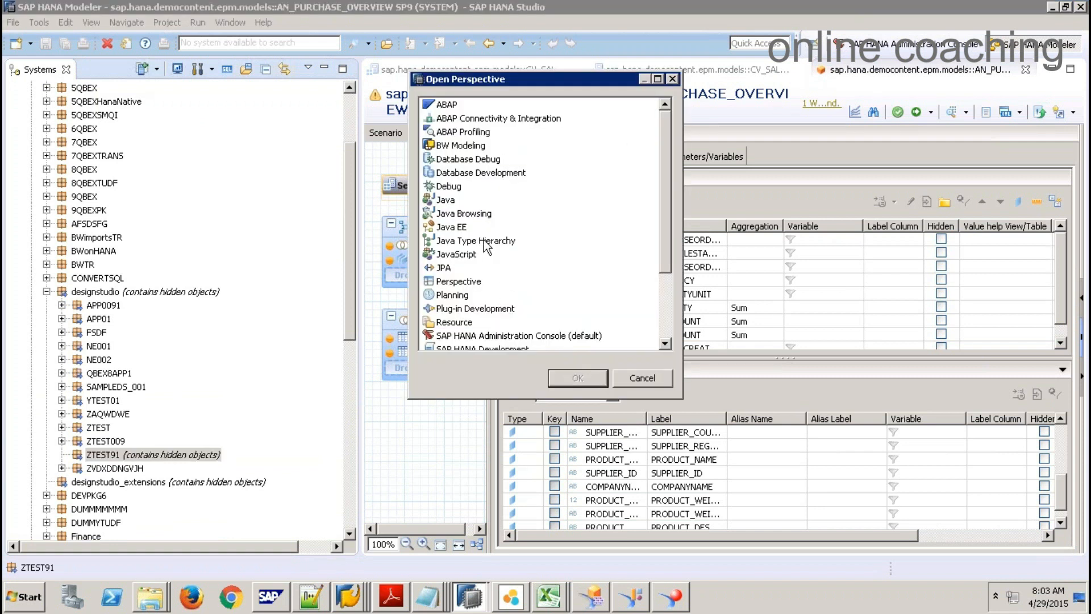
drag(666, 230, 666, 269)
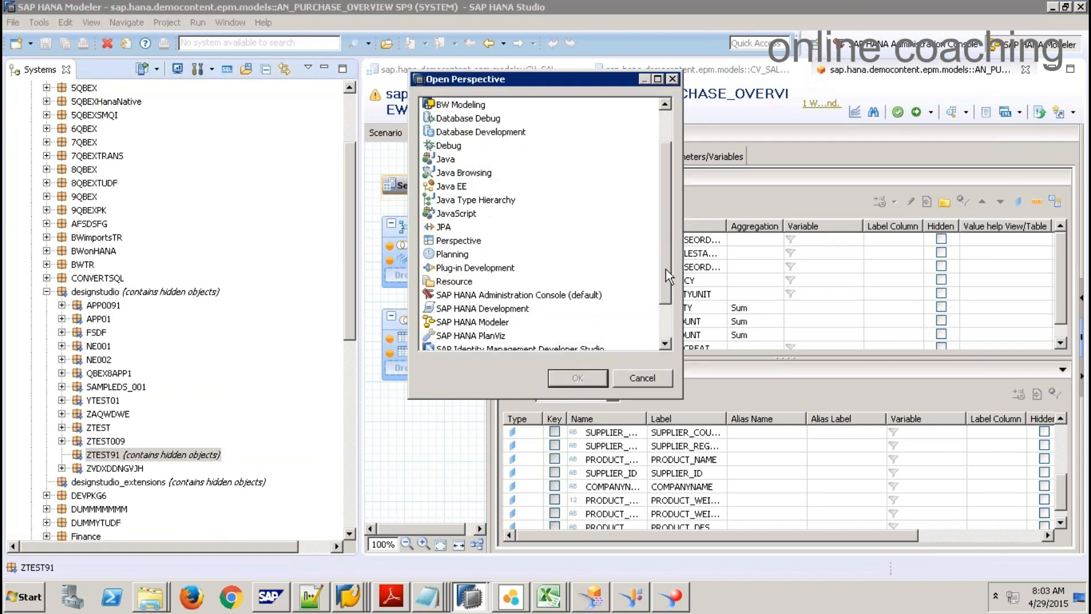
click(504, 296)
click(576, 377)
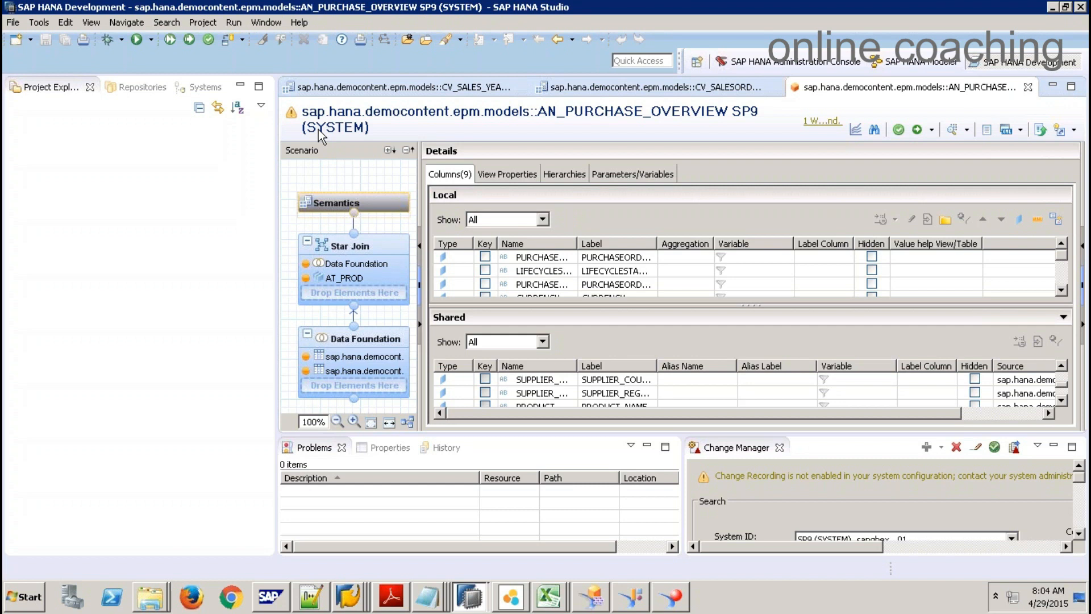
Step: Let the SAP HANA Development perspective finish loading around the AN_PURCHASE_OVERVIEW editor
mouse_move(497, 1)
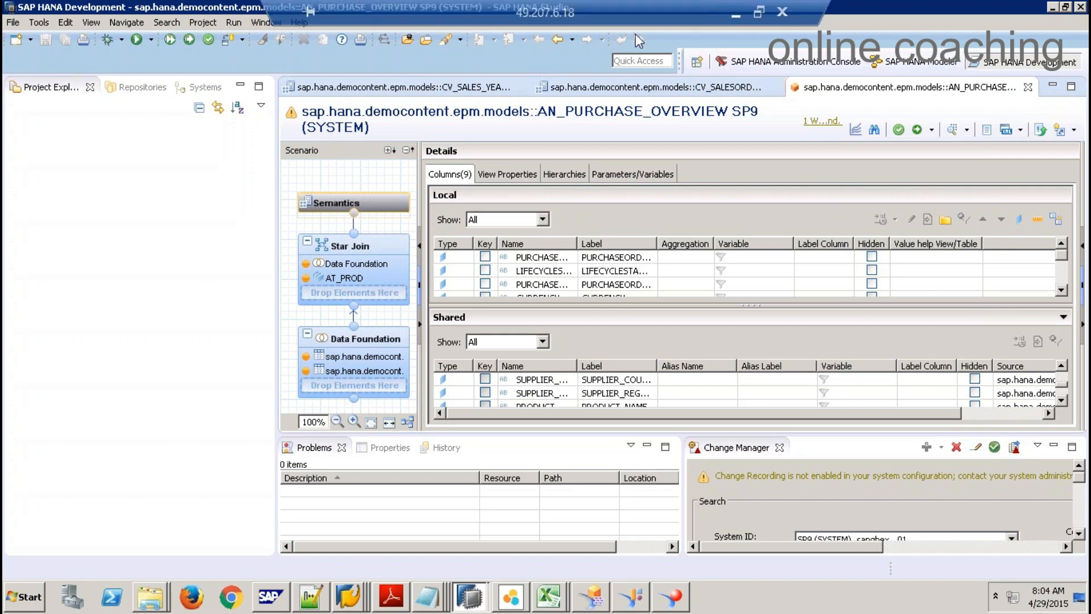